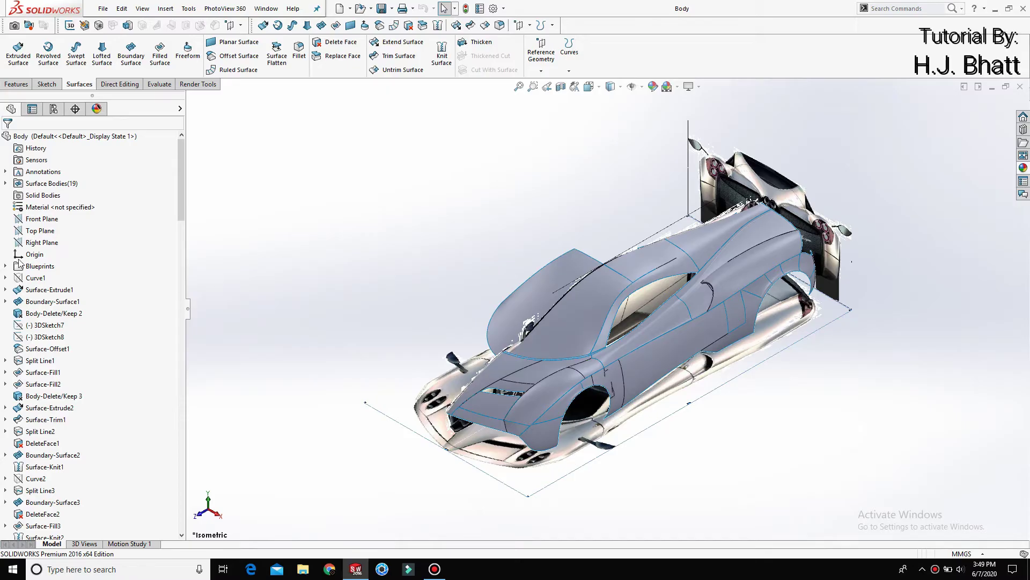
Step: Start a sketch on the Top Plane in Top view with wireframe display
click(32, 231)
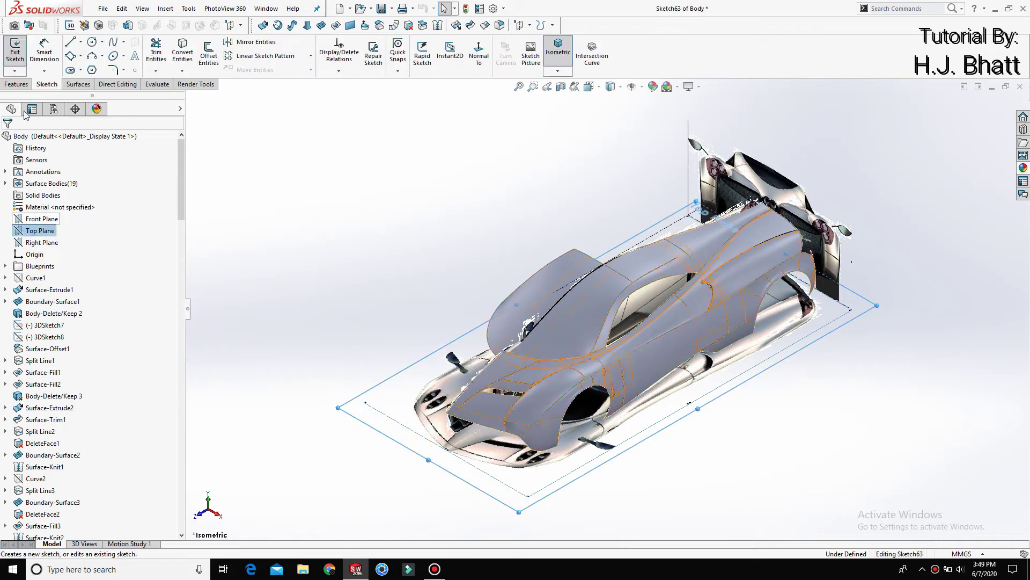
key(space)
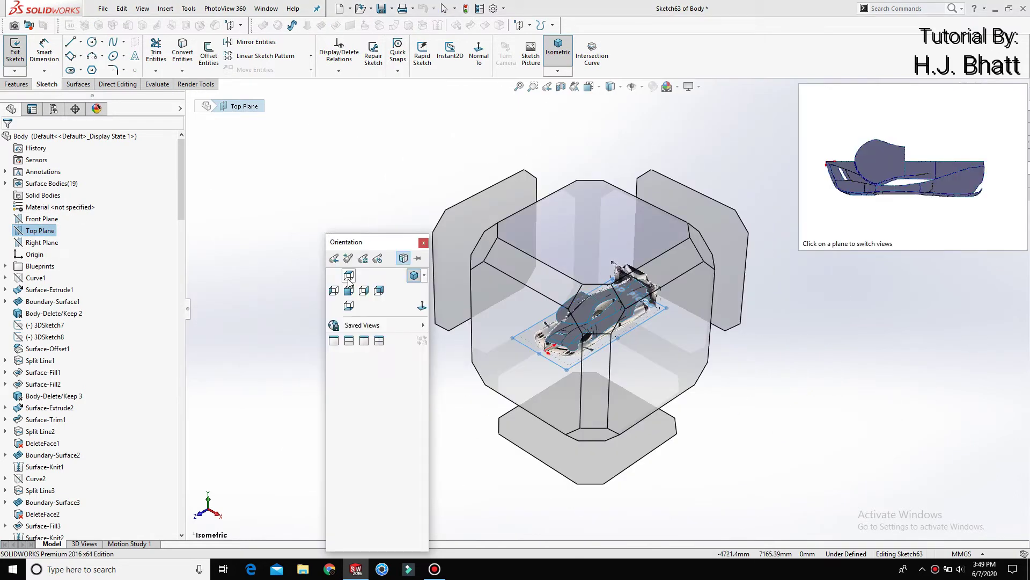
click(348, 277)
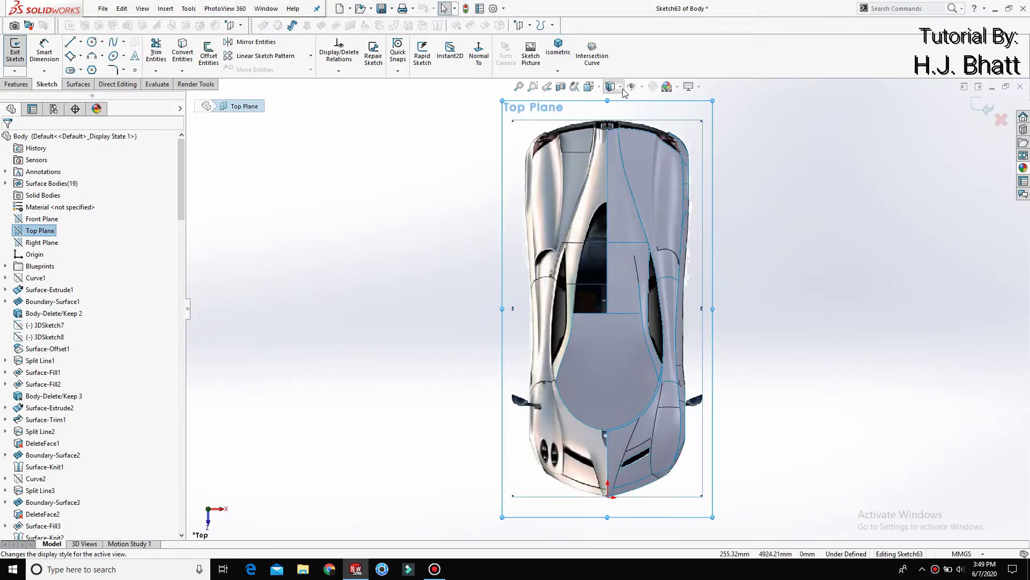
click(622, 88)
click(612, 163)
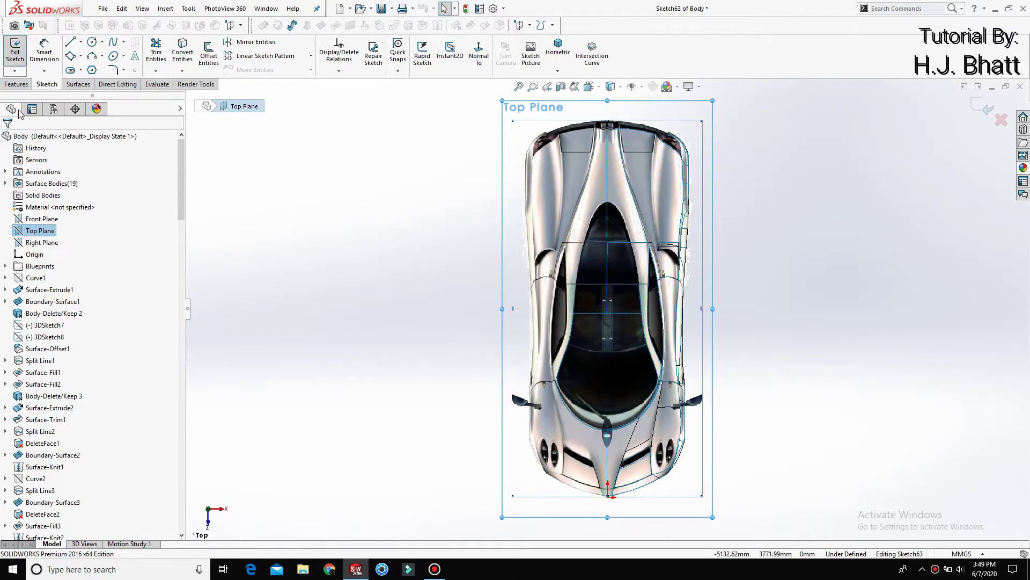
Step: Draw a 3-point arc across the windshield, bowing down through its centre
click(93, 56)
scroll(517, 357, down, 4)
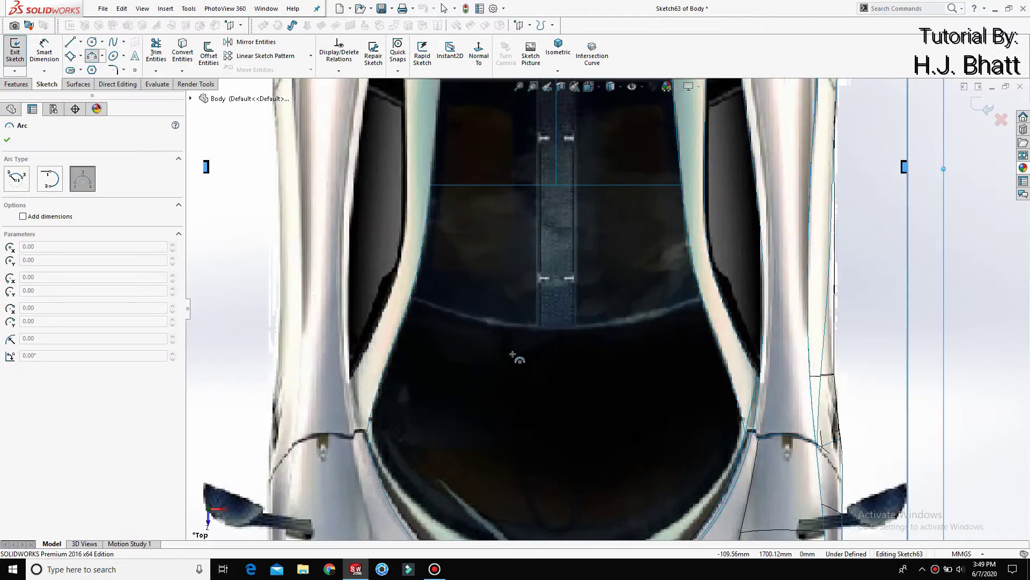
scroll(518, 356, down, 3)
click(349, 245)
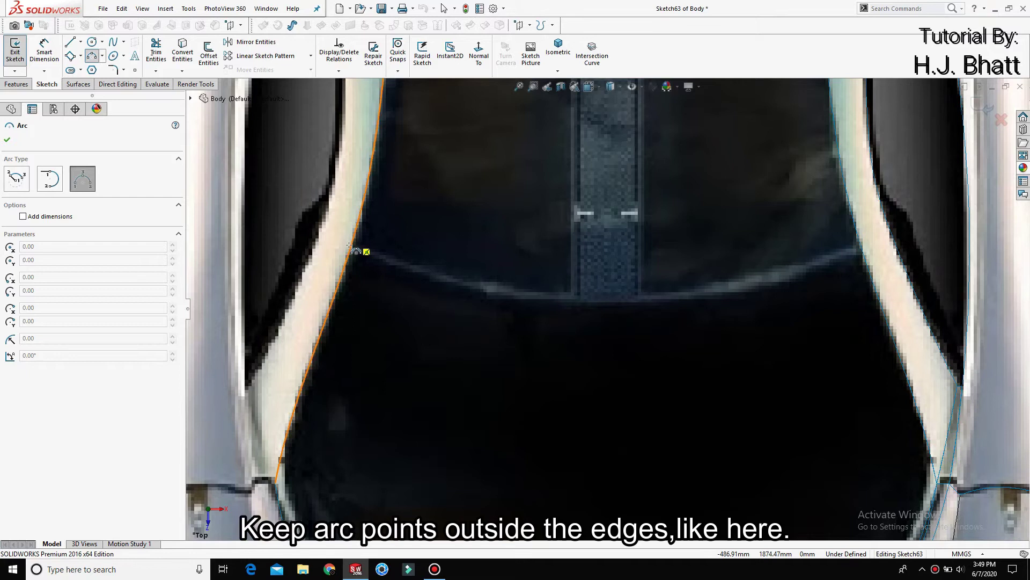
click(866, 246)
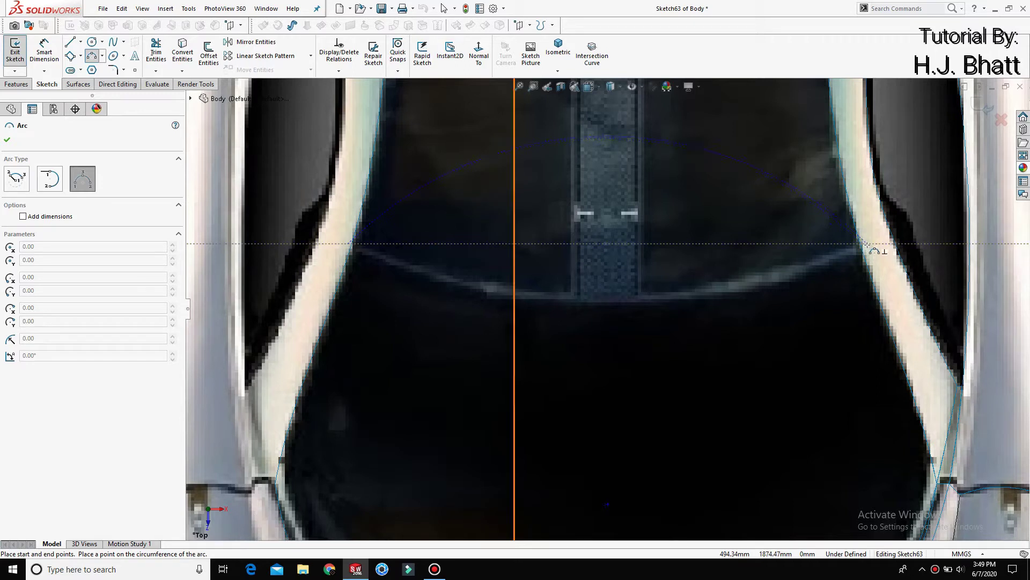
click(867, 246)
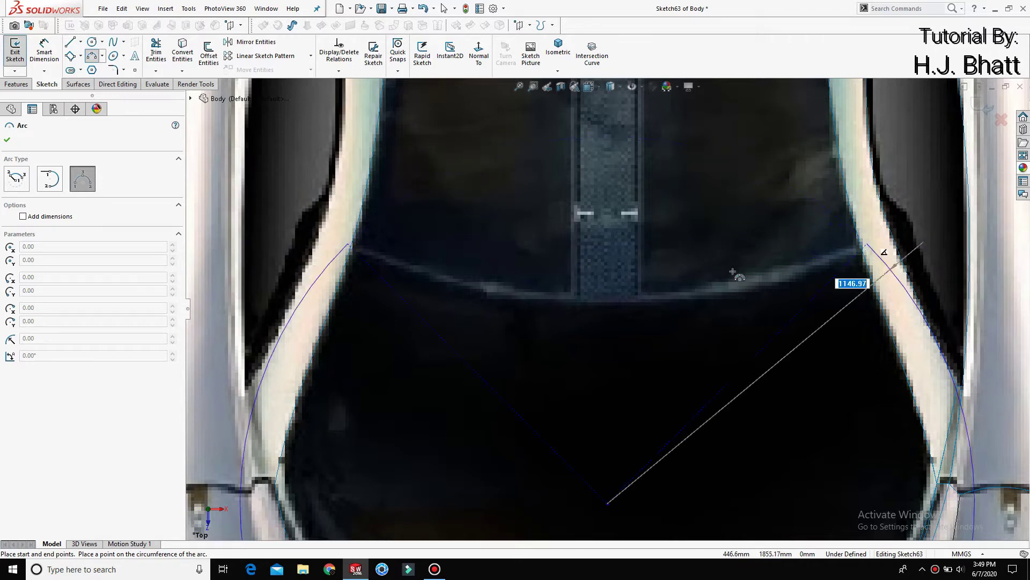
click(607, 299)
key(Escape)
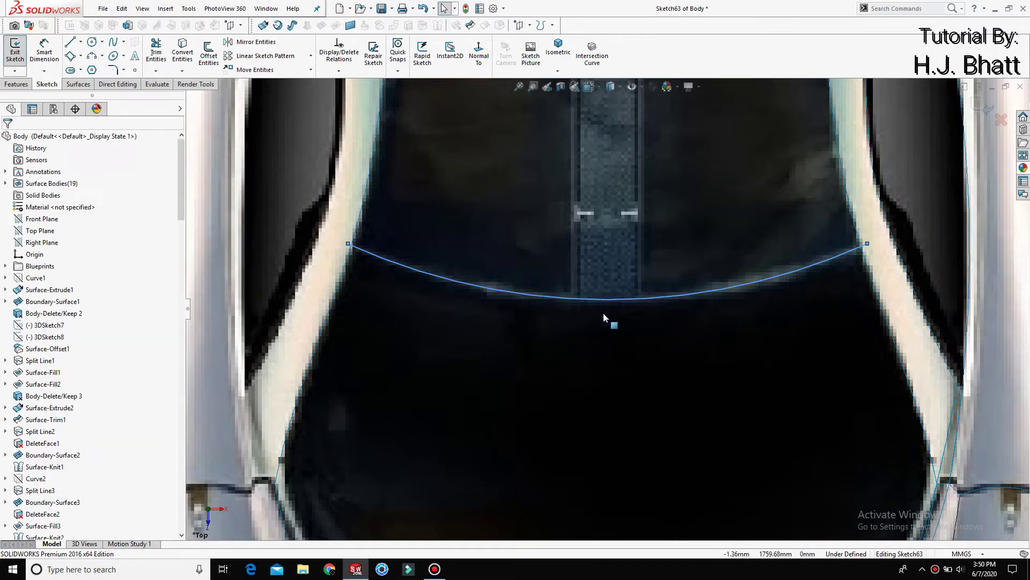
Step: Add a Vertical relation between the arc's midpoint and the origin
scroll(603, 312, up, 3)
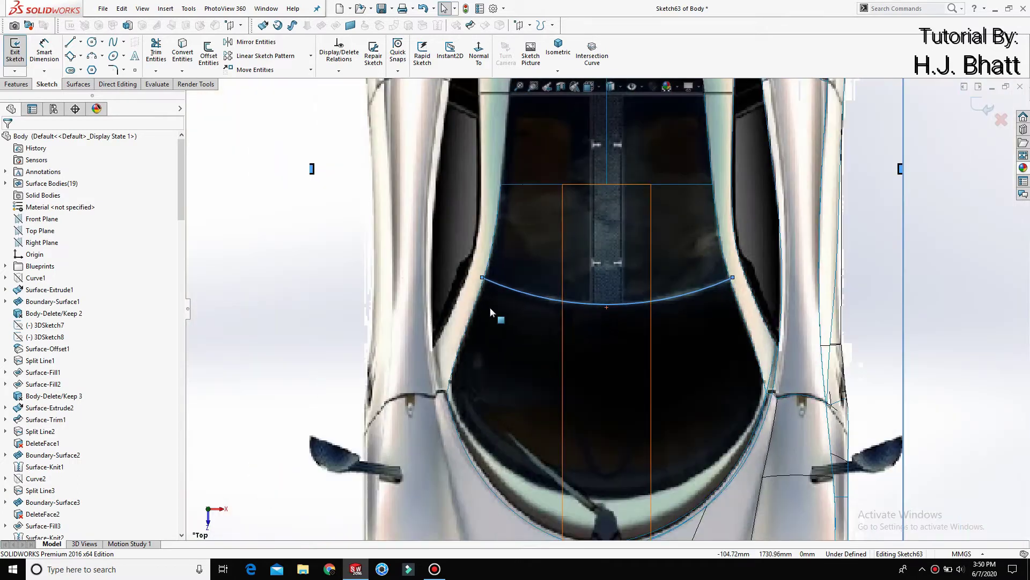
click(483, 278)
ctrl+click(733, 277)
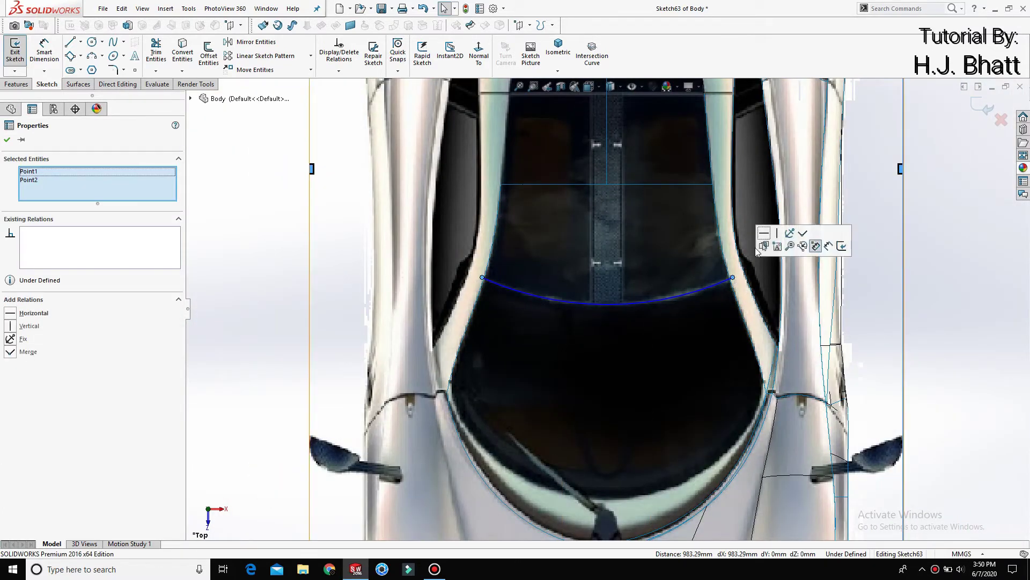
click(279, 310)
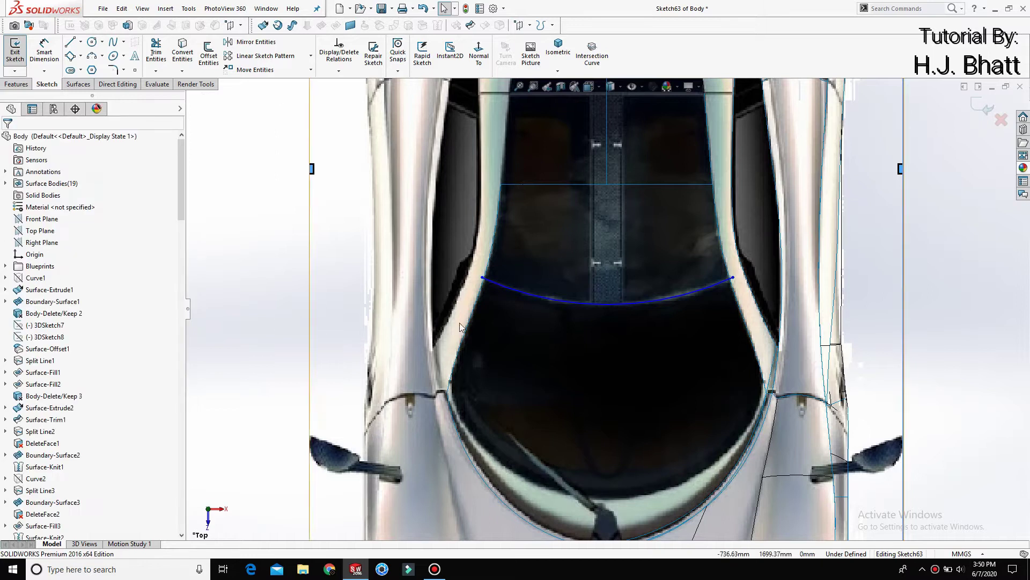
click(609, 305)
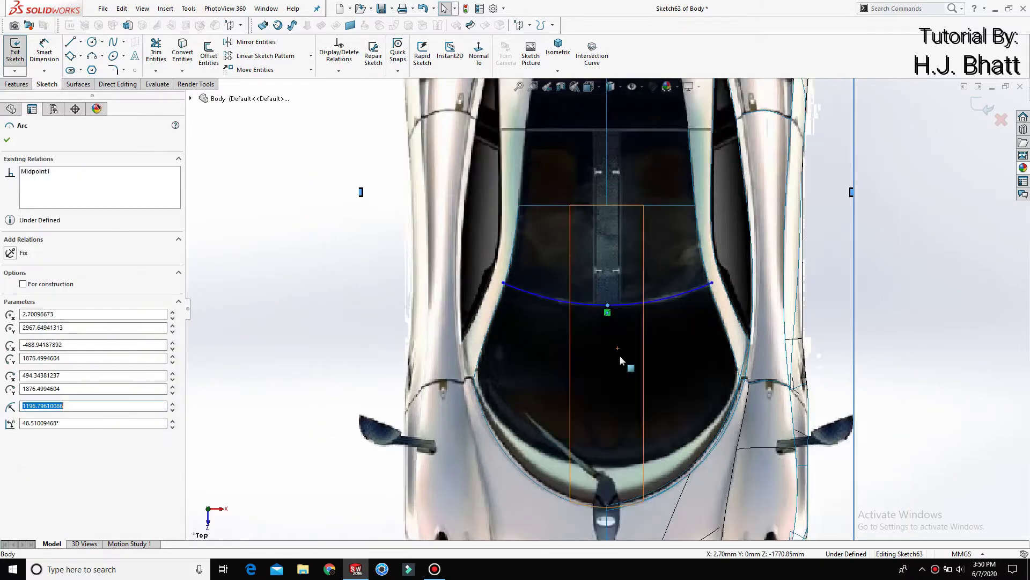
scroll(619, 355, up, 3)
scroll(613, 461, down, 3)
scroll(614, 462, down, 3)
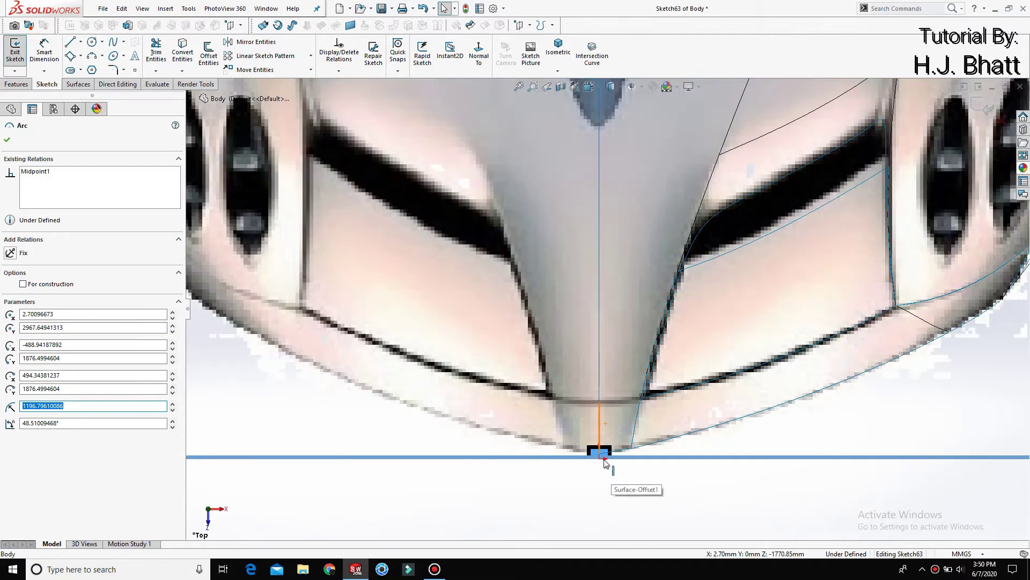
click(600, 457)
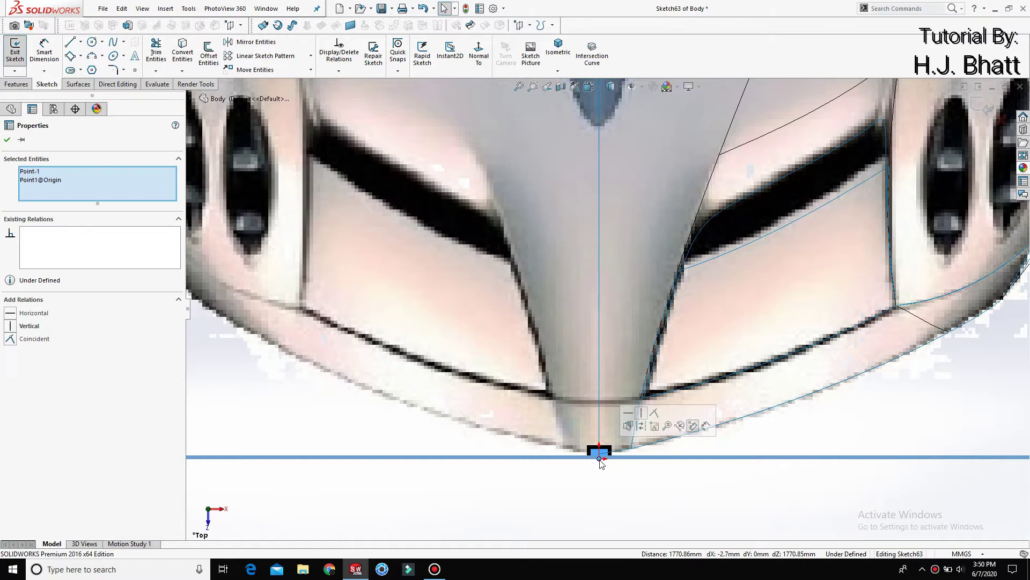
click(644, 464)
Step: Exit the arc sketch
scroll(612, 365, up, 3)
scroll(612, 365, up, 2)
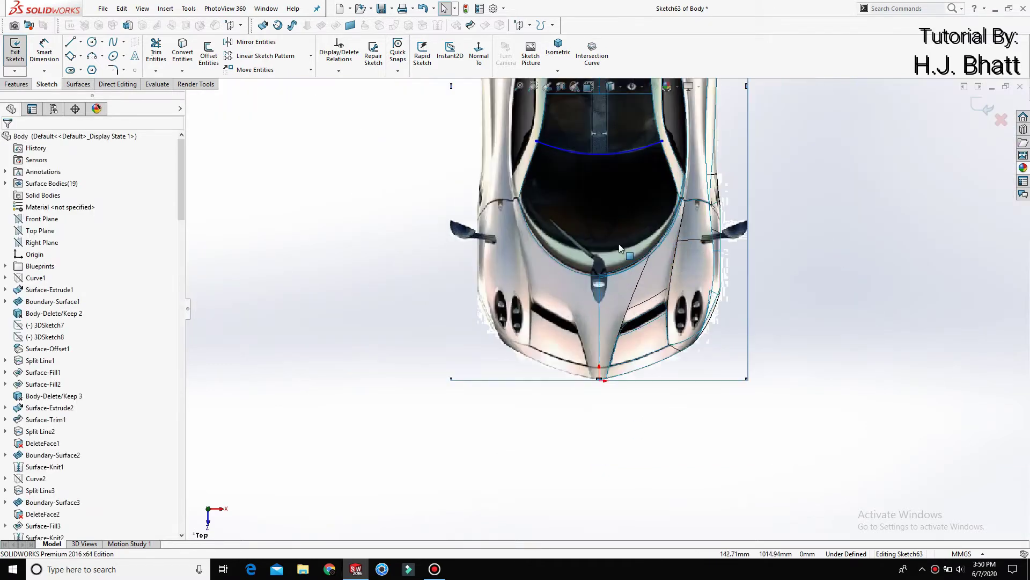
scroll(620, 247, down, 2)
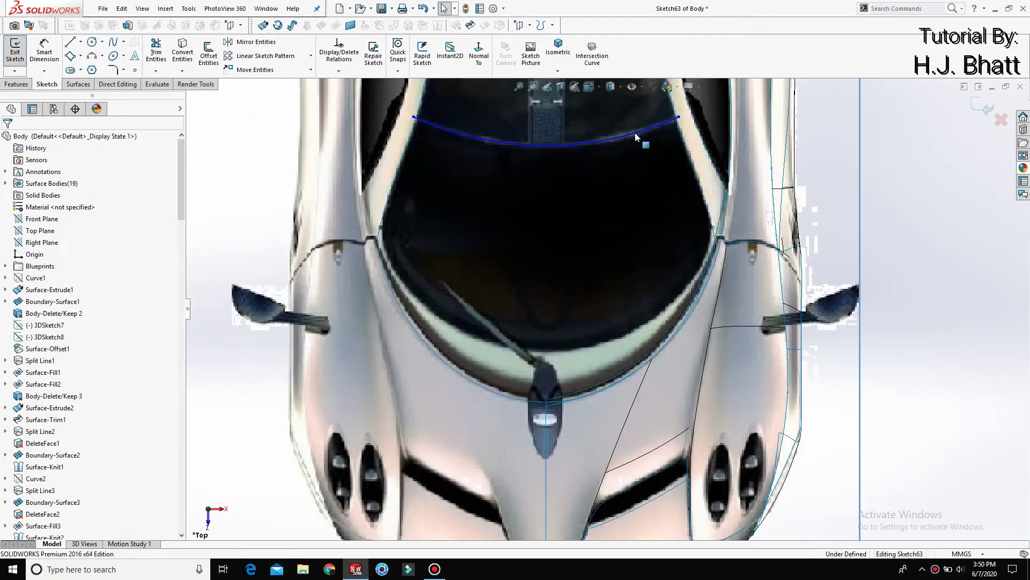
scroll(714, 117, down, 2)
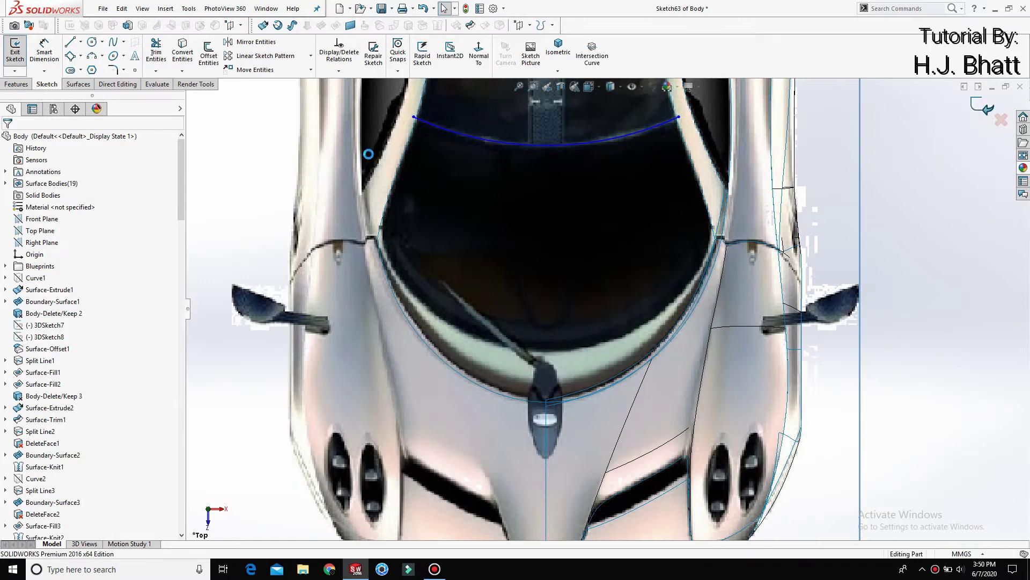
click(570, 51)
Step: Split the three windshield faces by projecting Sketch63, creating Split Line19
click(577, 84)
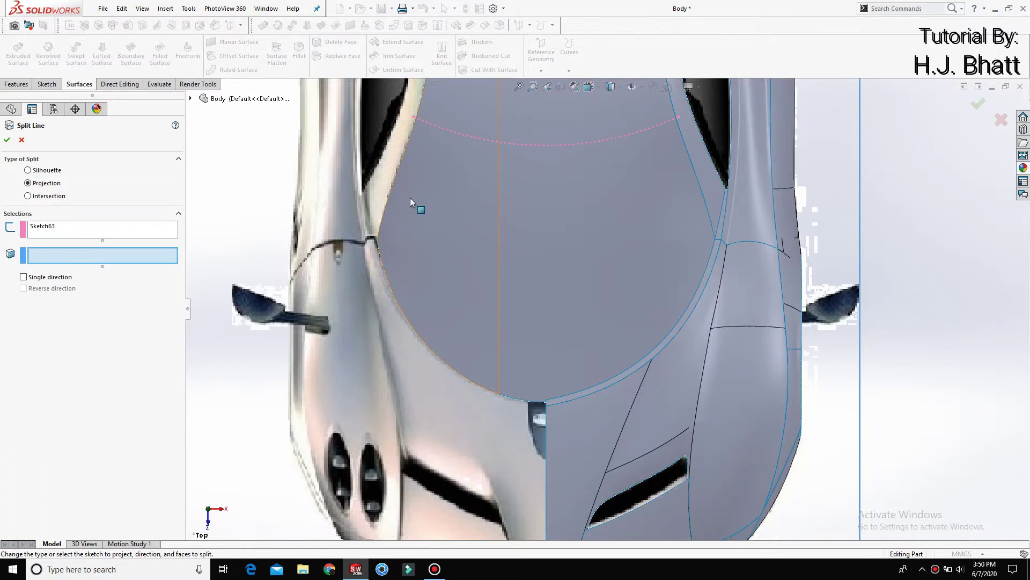
click(410, 197)
click(546, 211)
scroll(600, 240, up, 2)
click(604, 243)
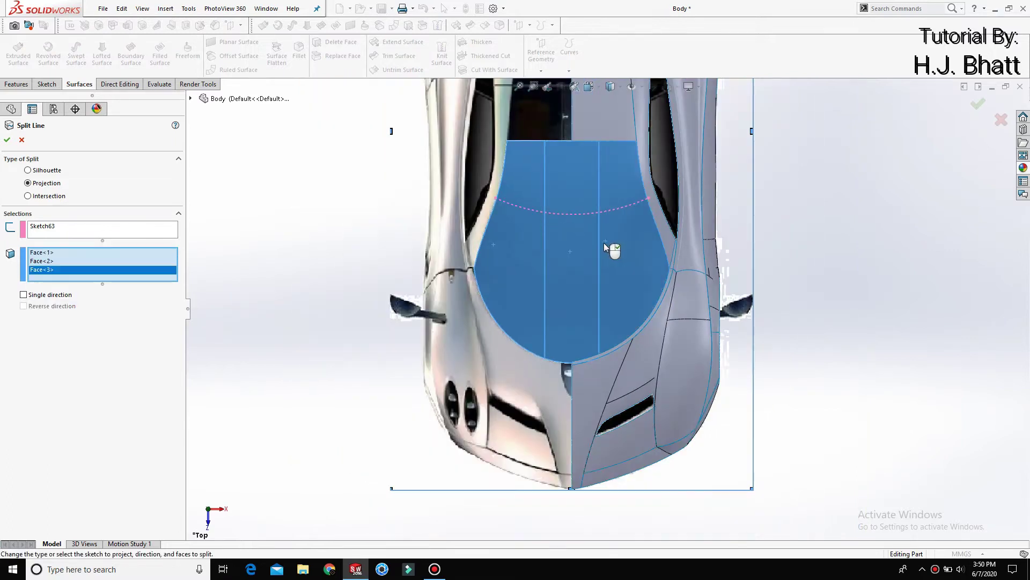
click(6, 141)
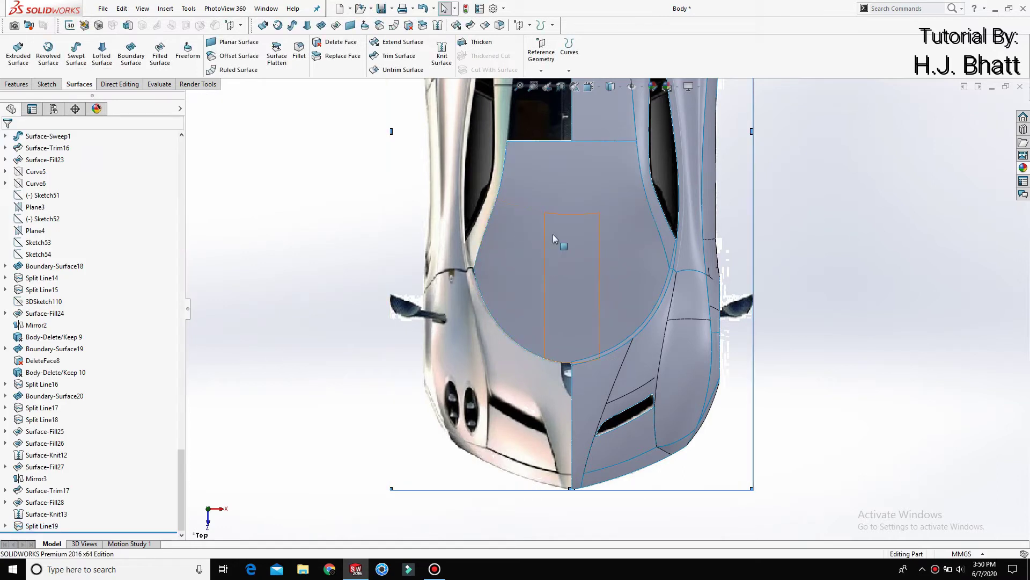
Step: Switch to wireframe and start a new sketch on the Top Plane
click(612, 87)
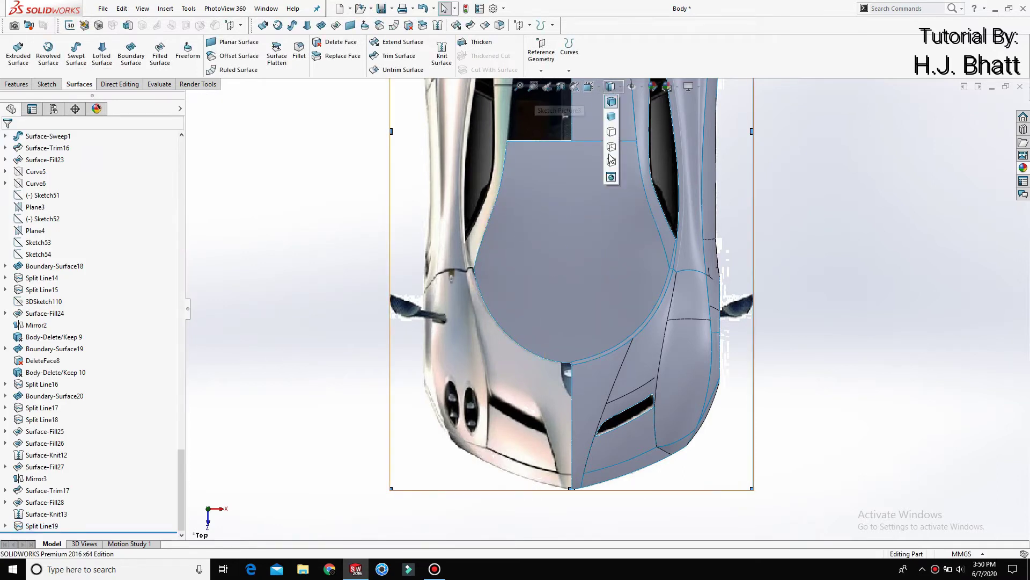
click(610, 159)
click(48, 84)
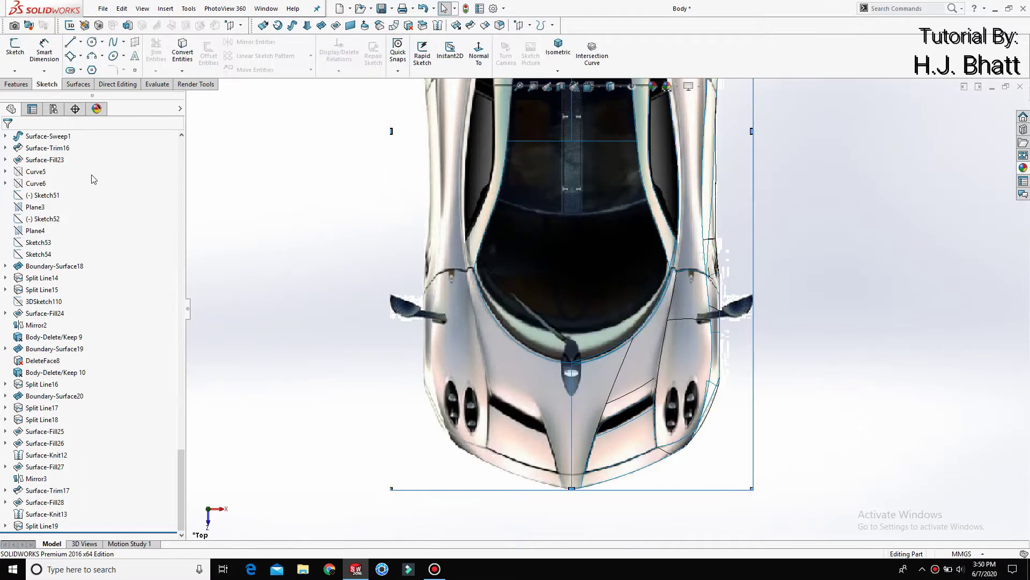
drag(180, 478, 180, 163)
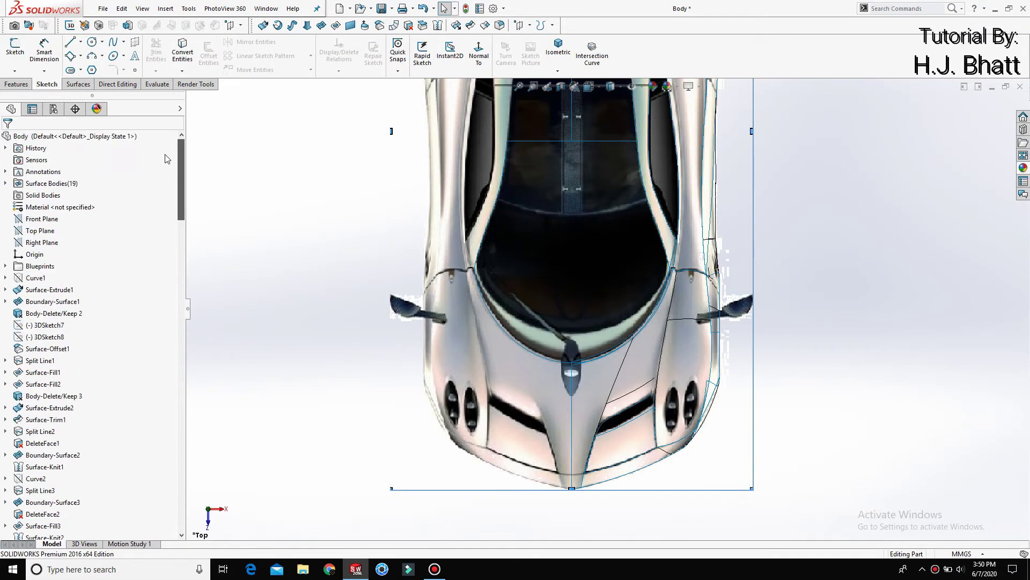
click(37, 231)
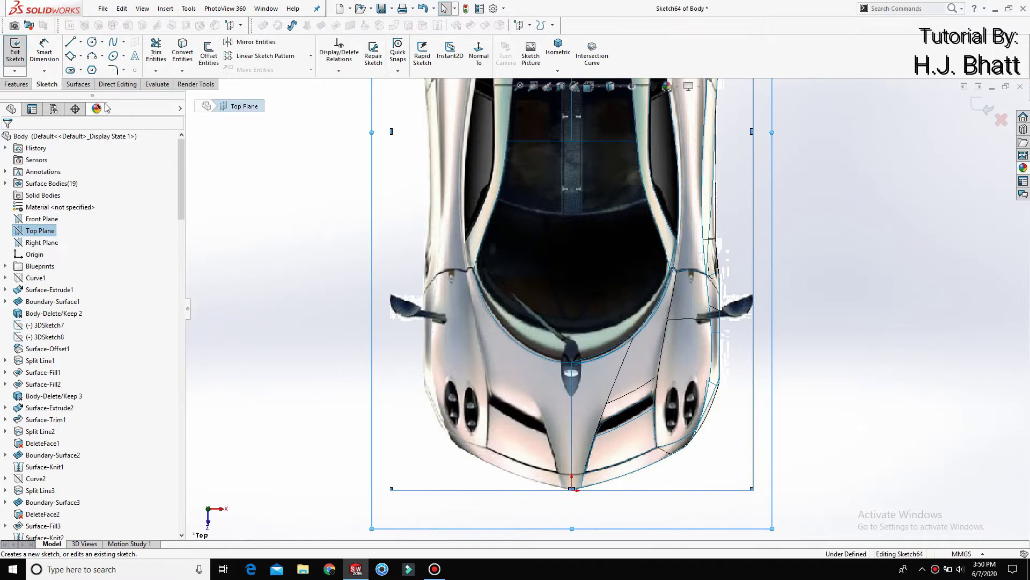
Step: Draw a 3-point arc along the lower windshield edge
click(92, 57)
scroll(531, 260, down, 5)
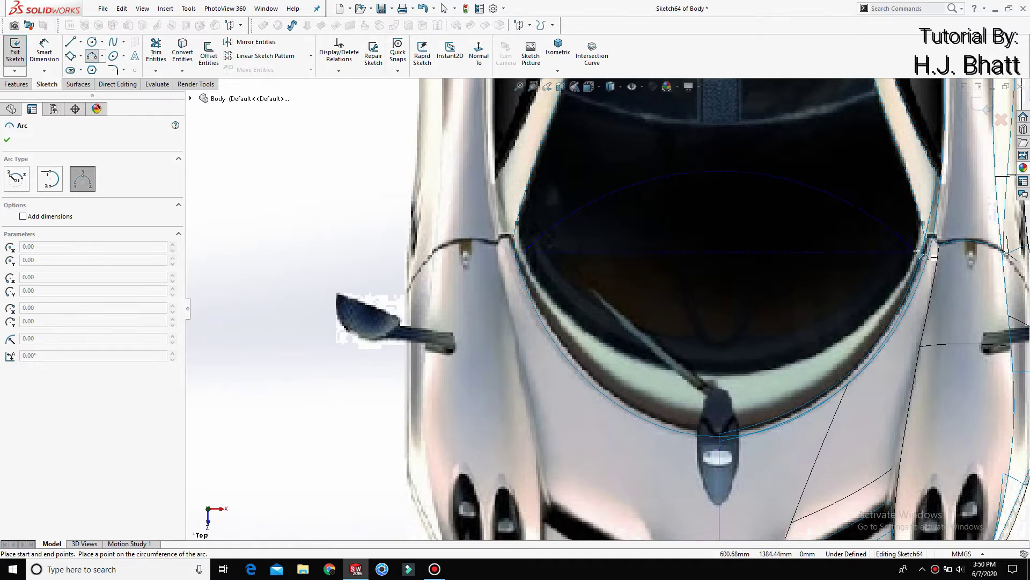
click(908, 257)
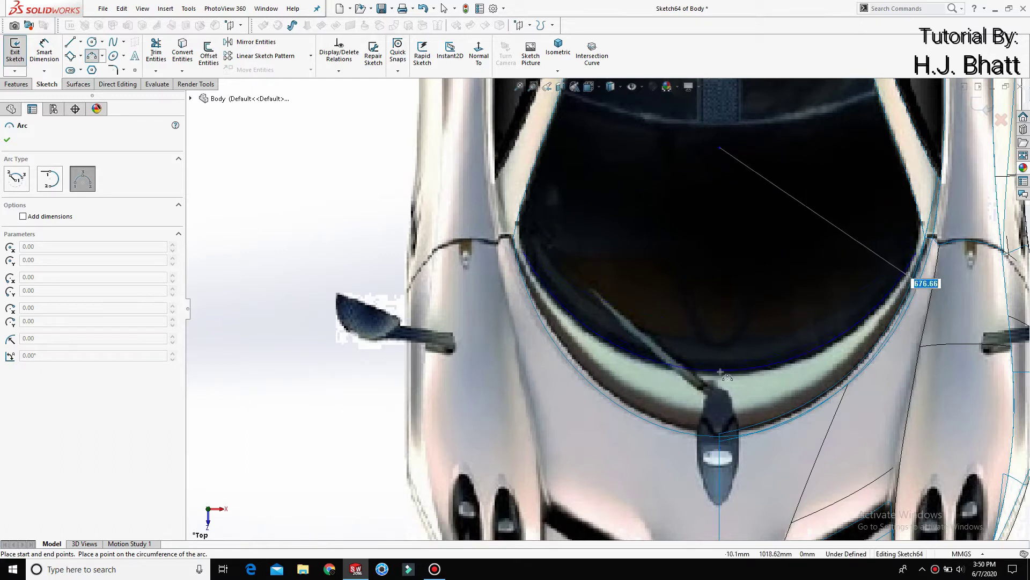
click(724, 374)
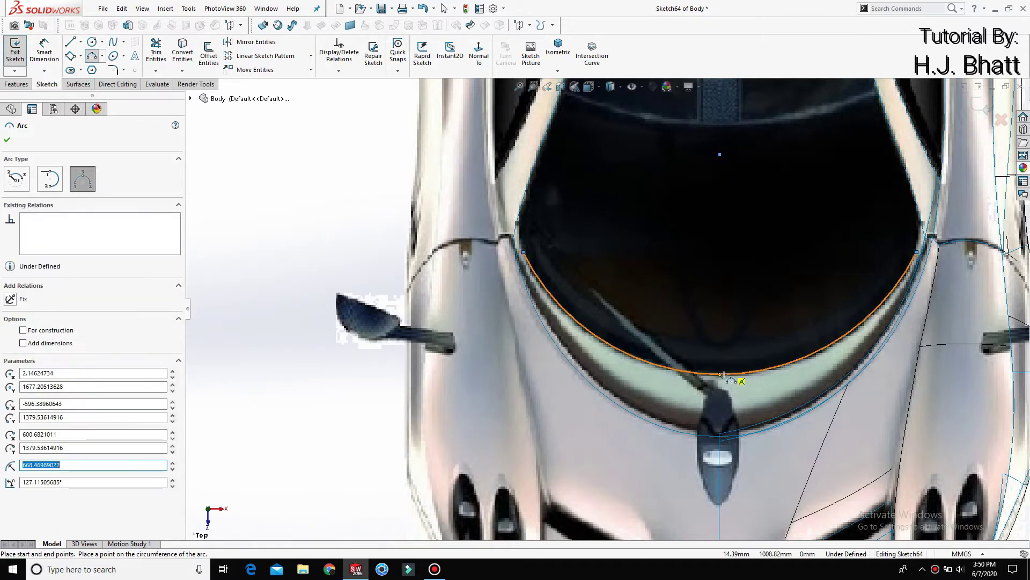
key(Escape)
click(299, 216)
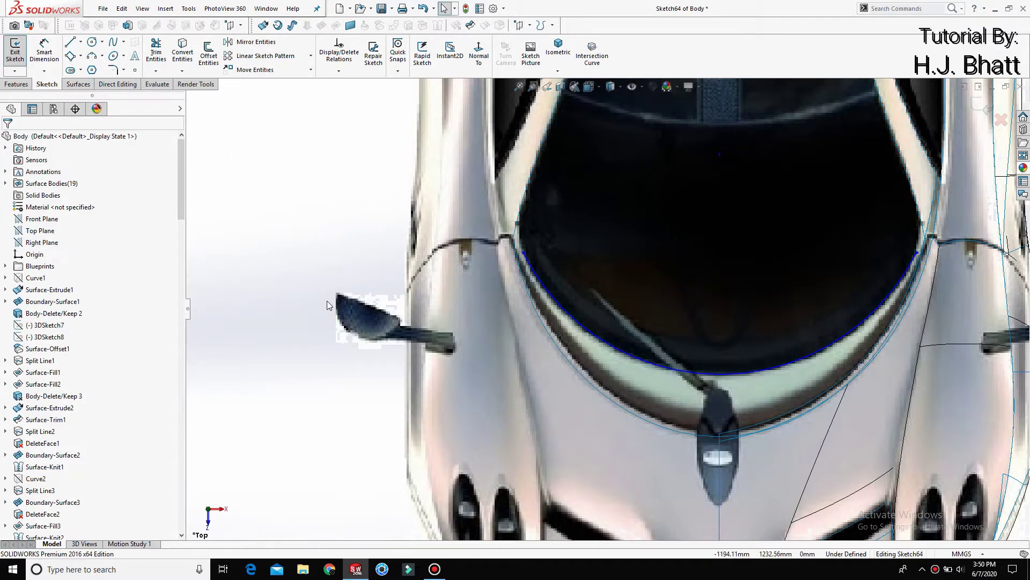
Step: Constrain the arc's two endpoints to stay level with each other
right_drag(282, 266, 279, 239)
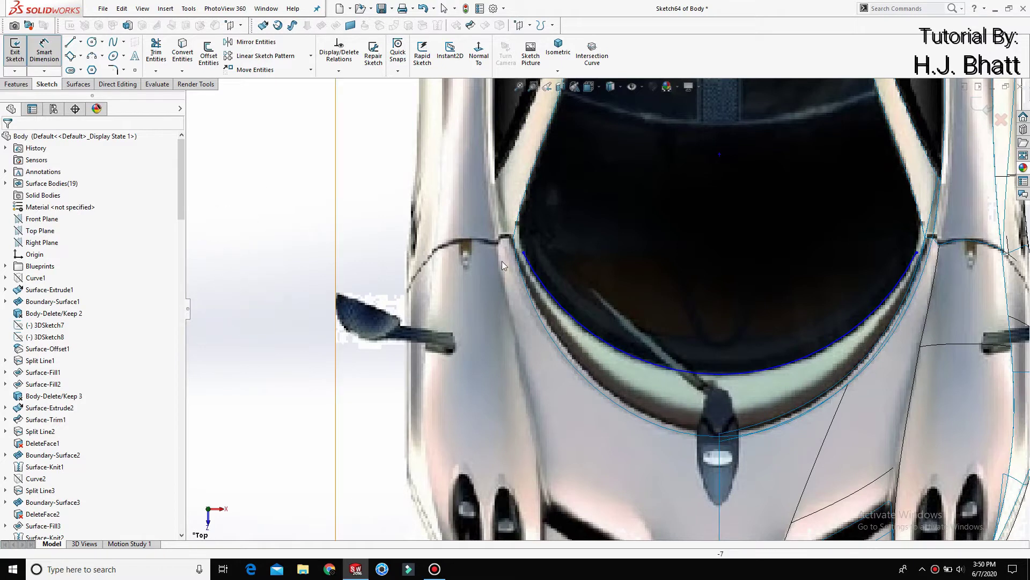
key(Escape)
click(523, 253)
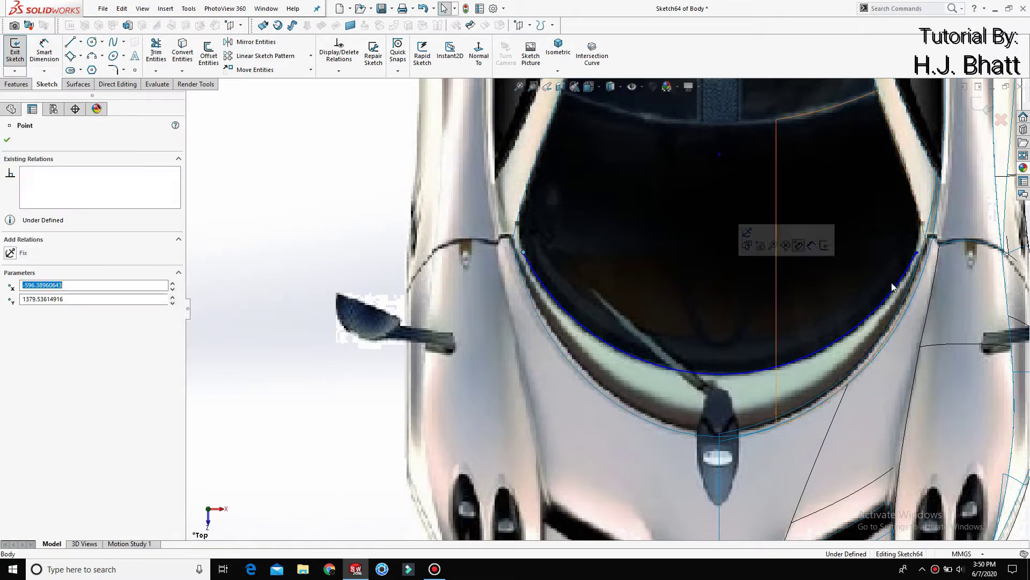
click(919, 253)
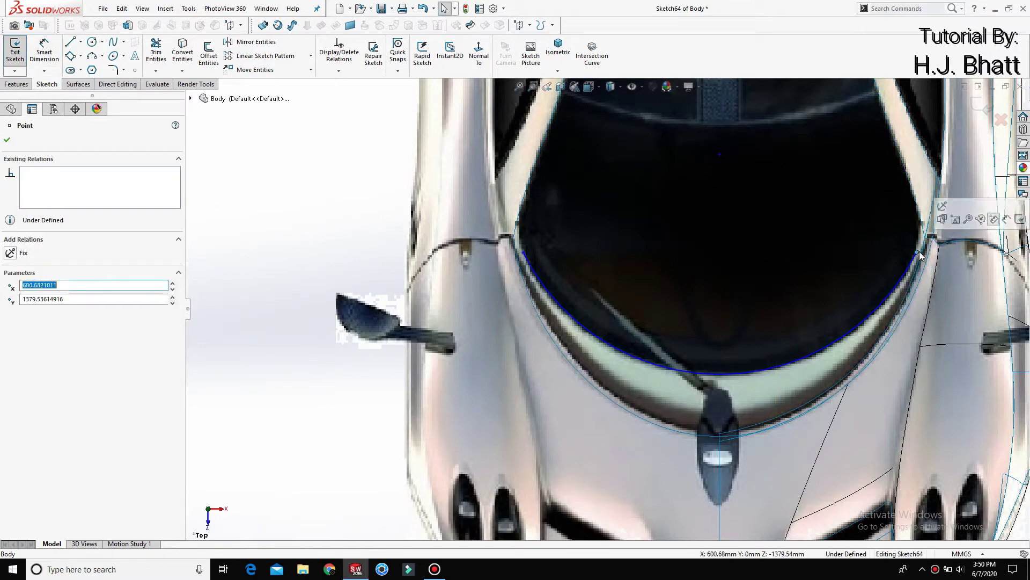
ctrl+click(523, 252)
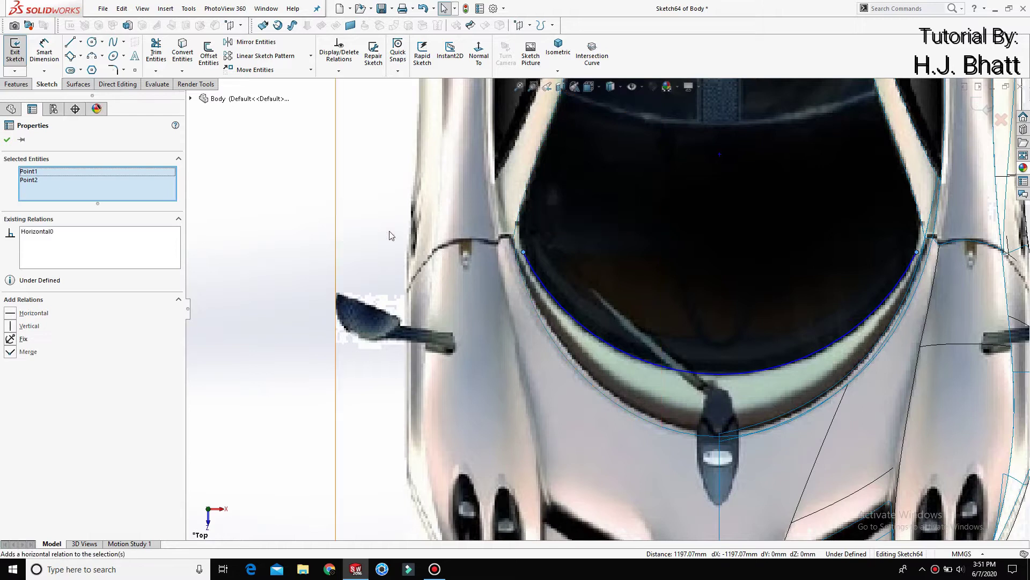
click(329, 237)
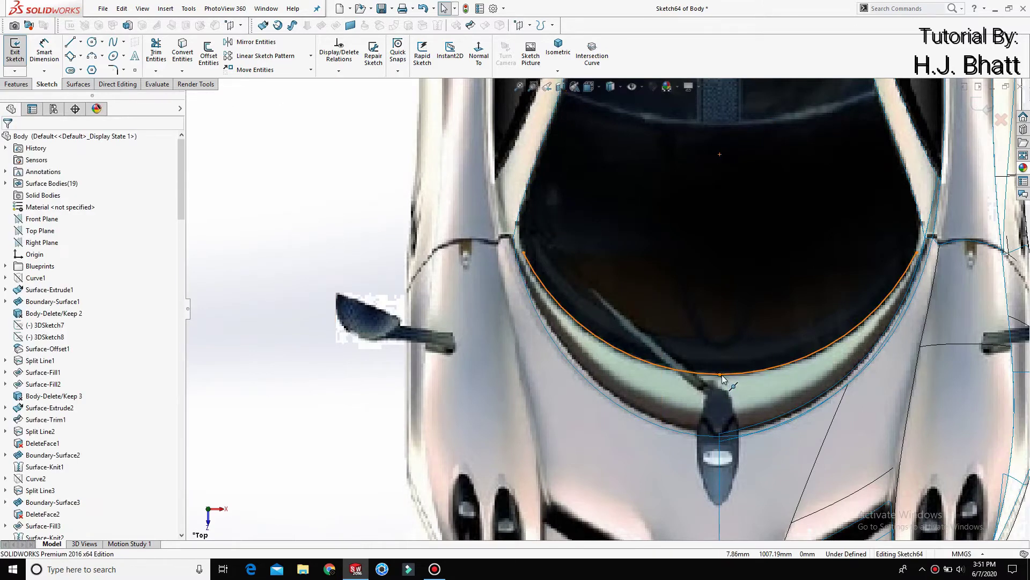
click(722, 378)
scroll(720, 392, up, 5)
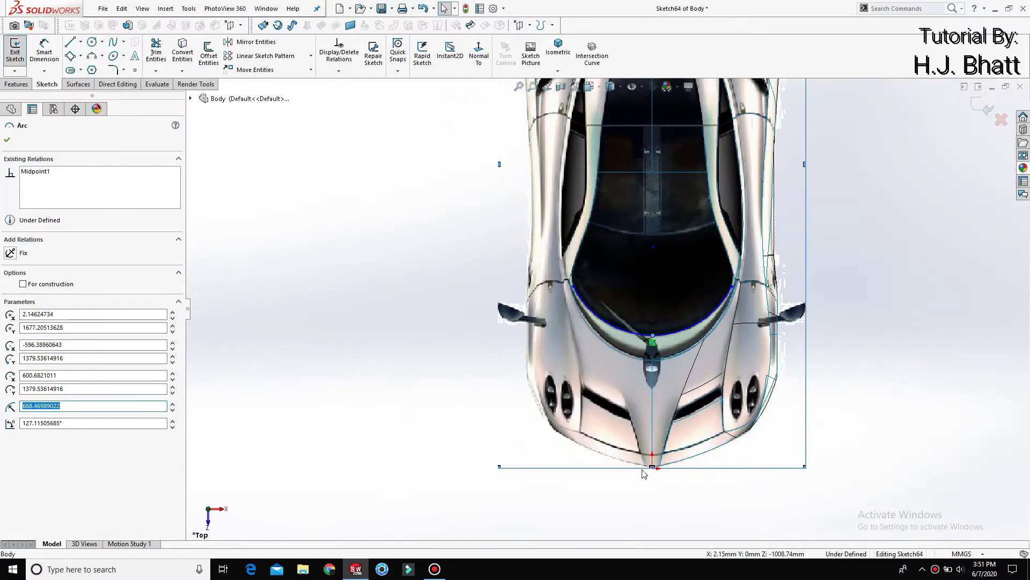
click(653, 469)
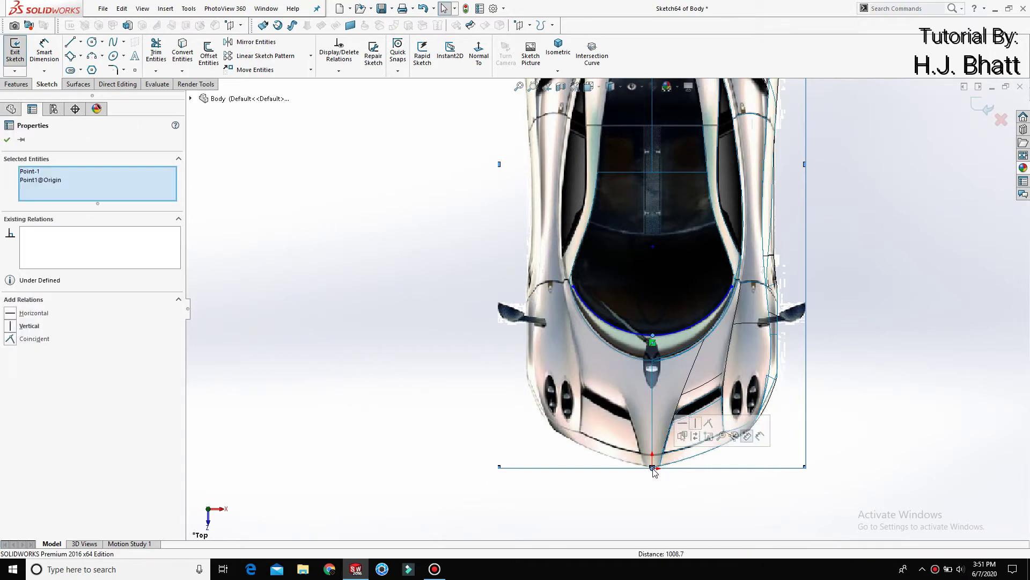
click(438, 371)
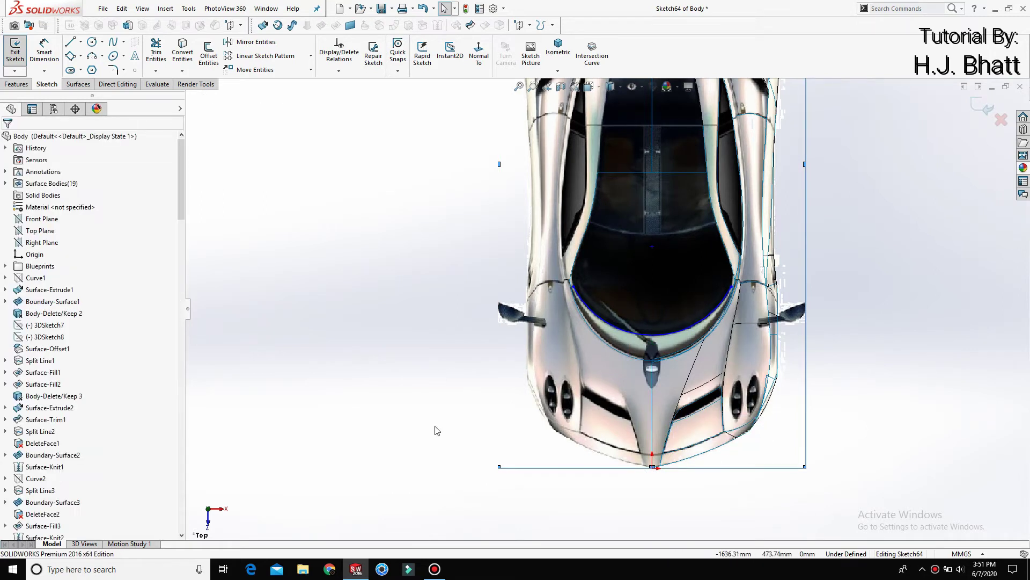
key(d)
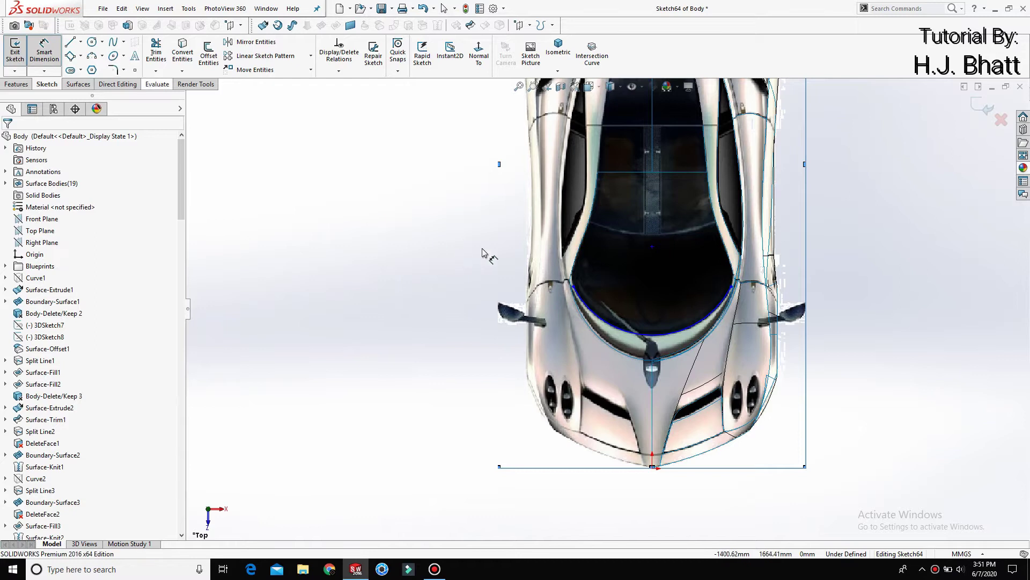
Step: Dimension the arc endpoint 1348.6 vertically from the origin
click(576, 289)
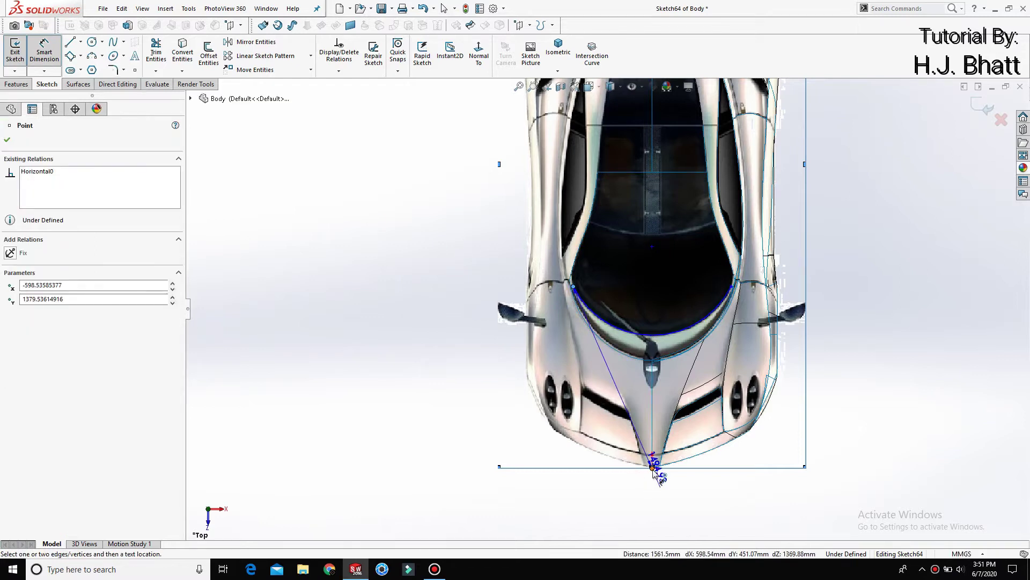
key(Escape)
scroll(652, 470, down, 5)
click(641, 414)
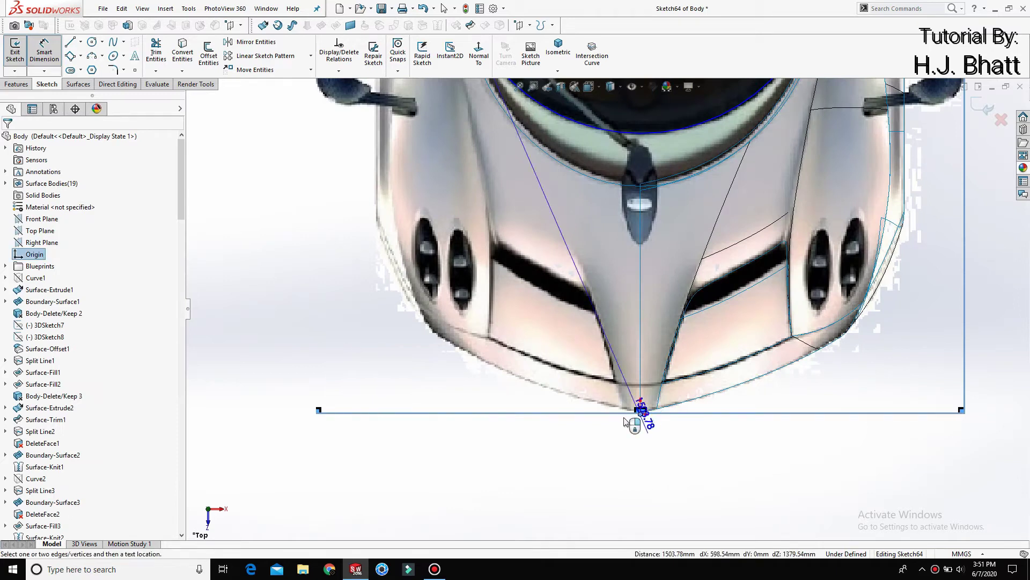
scroll(344, 305, up, 3)
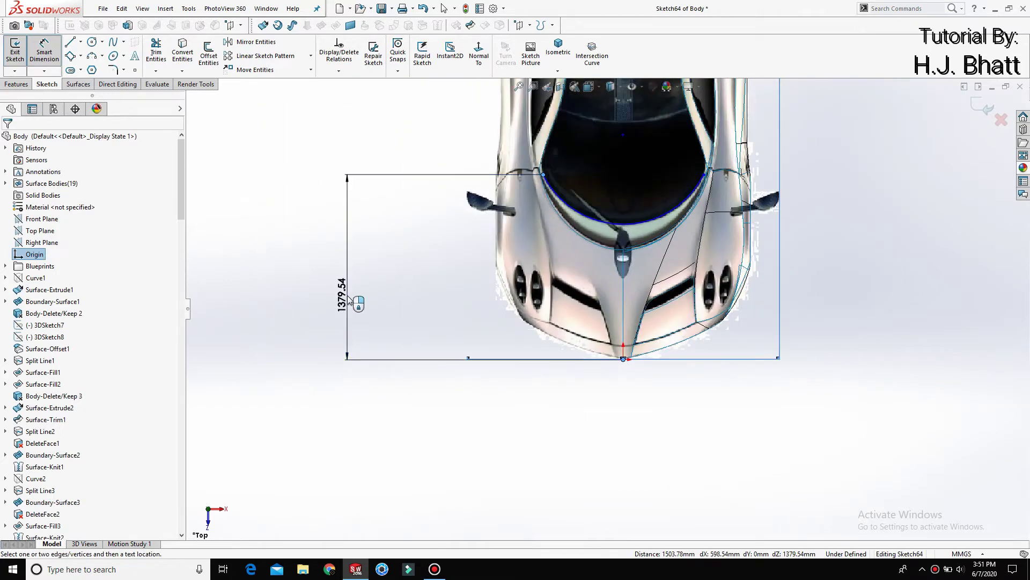
click(348, 302)
text(1348)
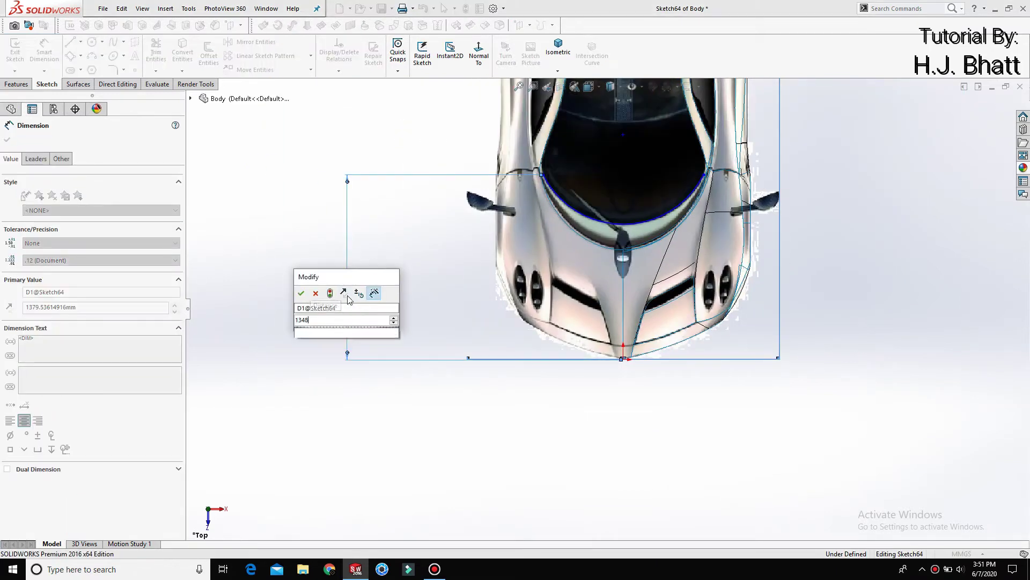
text(.6)
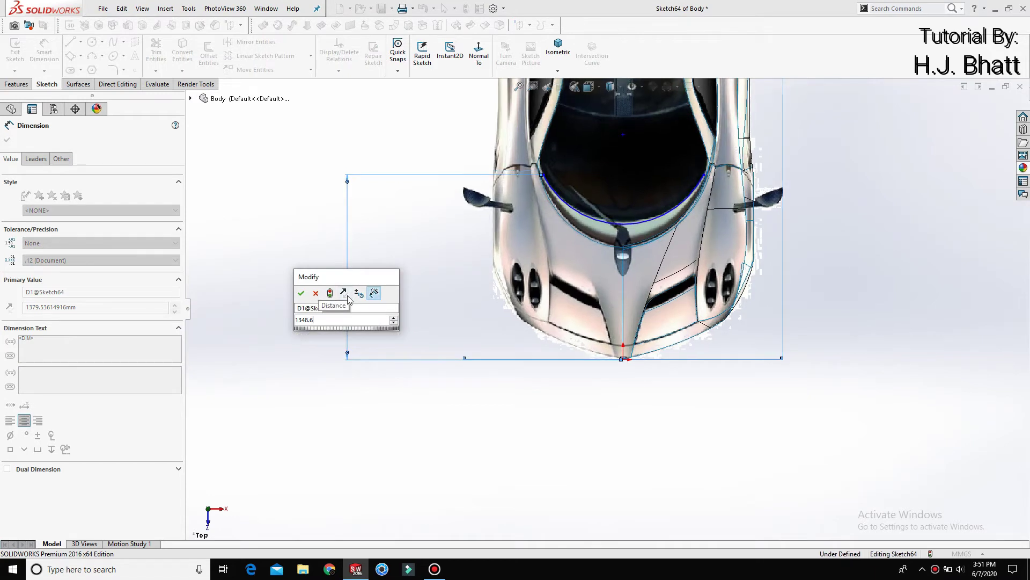
key(Return)
key(Escape)
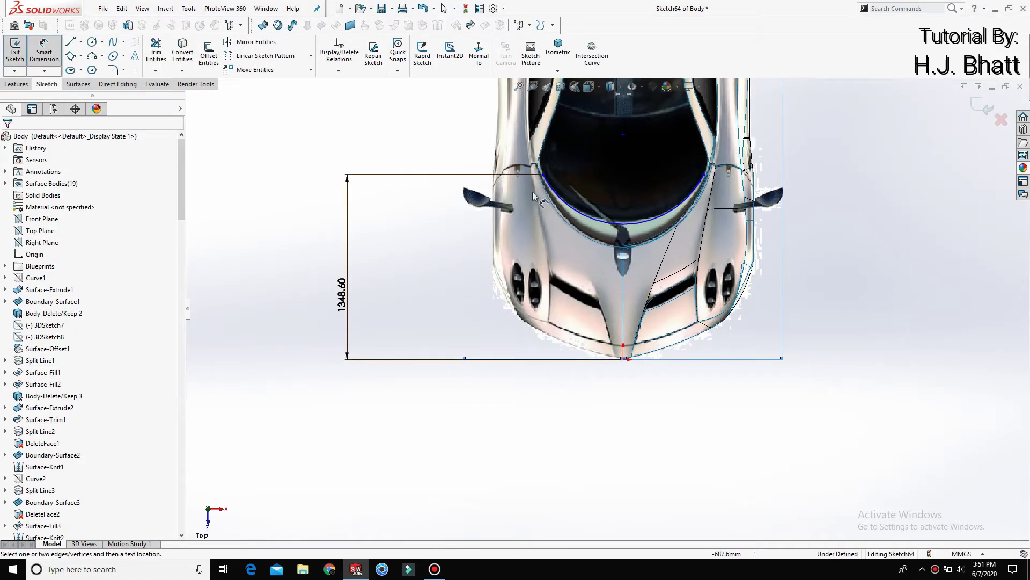
Step: Dimension the arc's left endpoint 586.1 horizontally from the origin
click(543, 176)
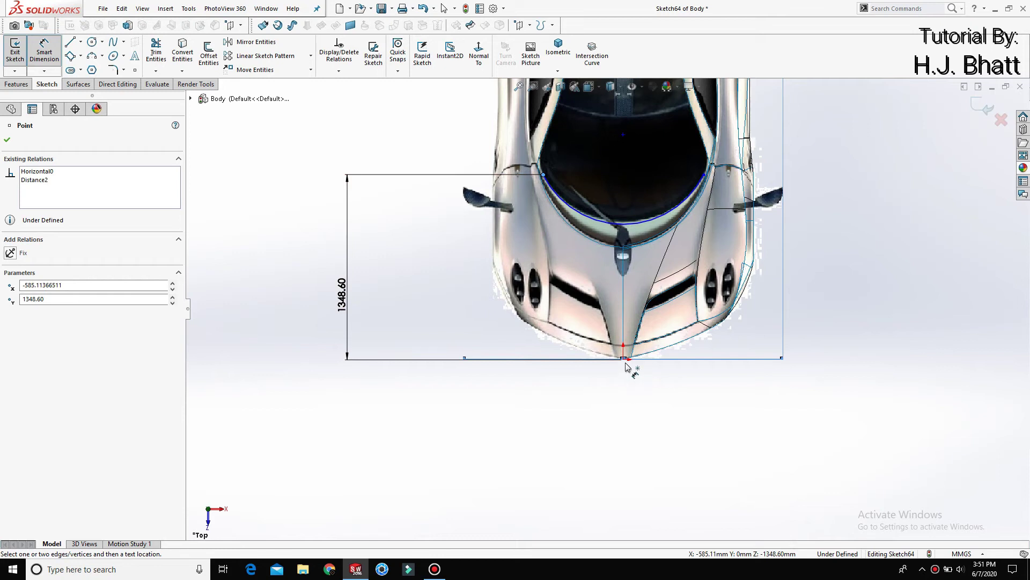
click(622, 359)
click(611, 387)
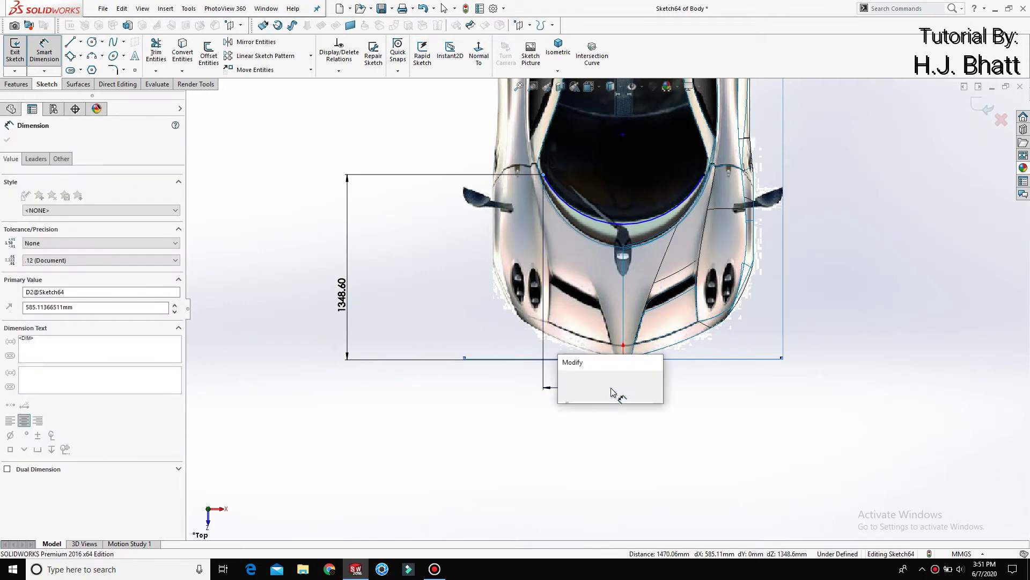
text(586.)
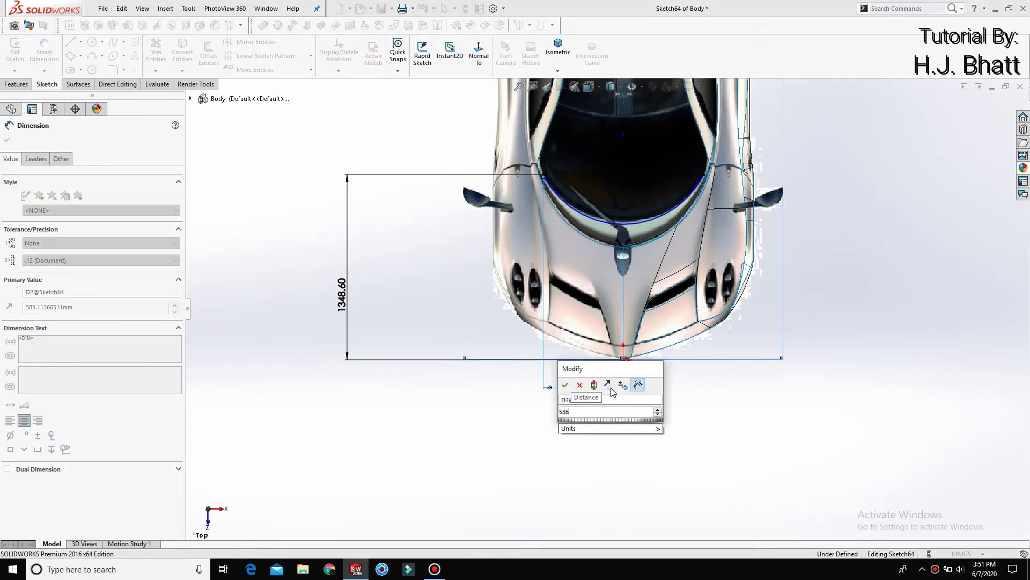
text(1)
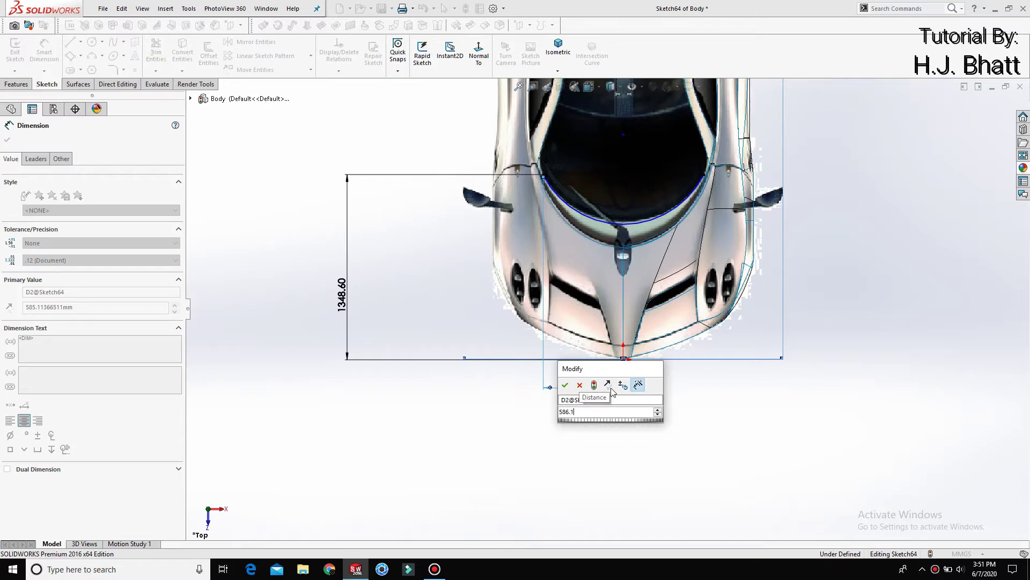
key(Return)
click(550, 439)
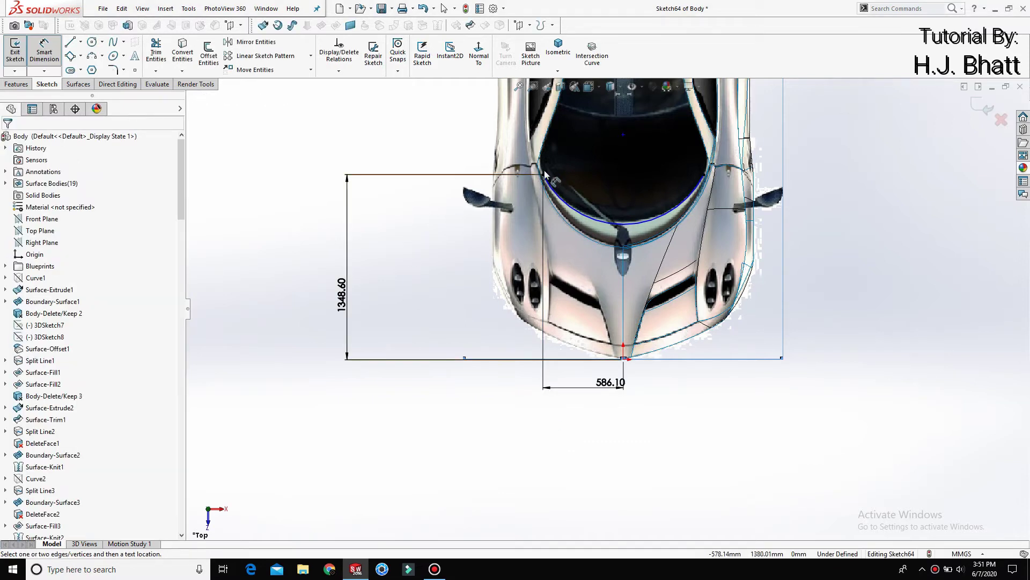
Step: Give the windshield arc a radius of 674
click(607, 221)
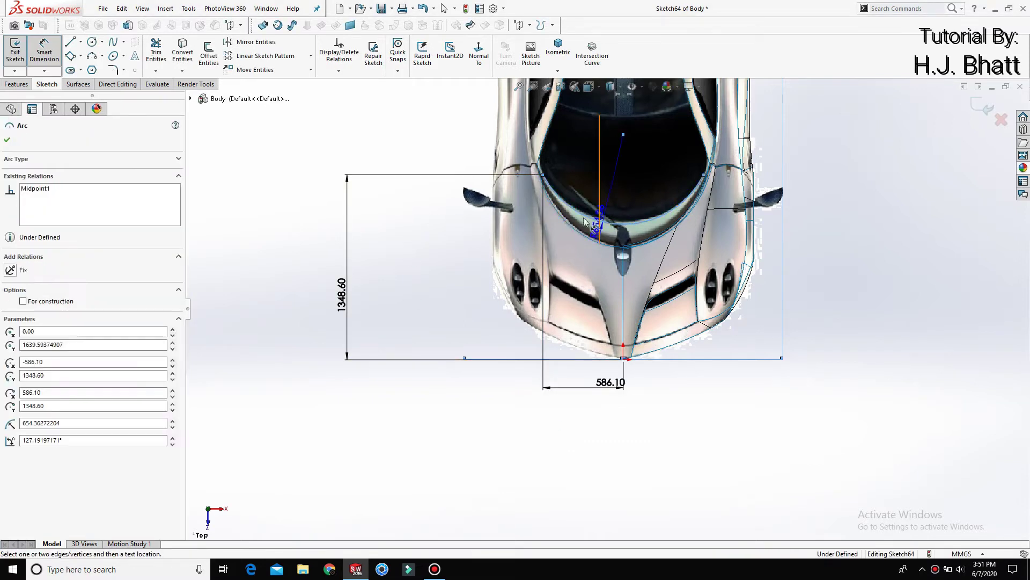
click(564, 250)
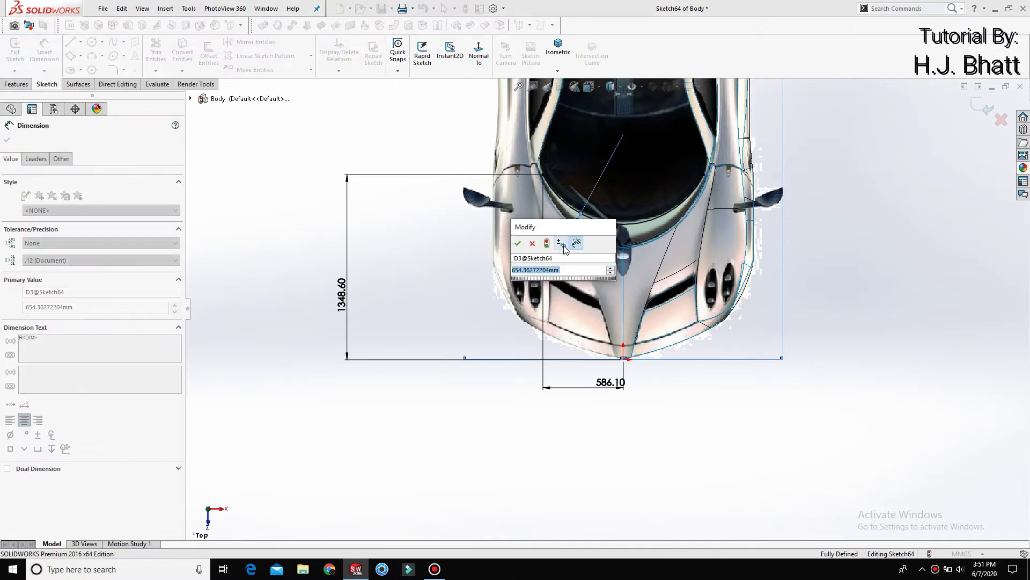
text(674)
key(Return)
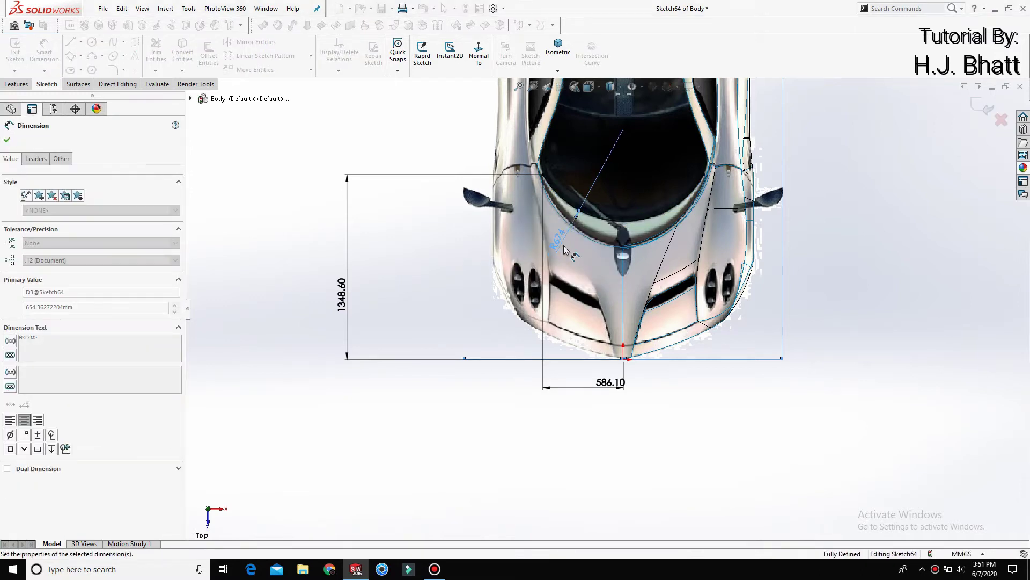
key(Escape)
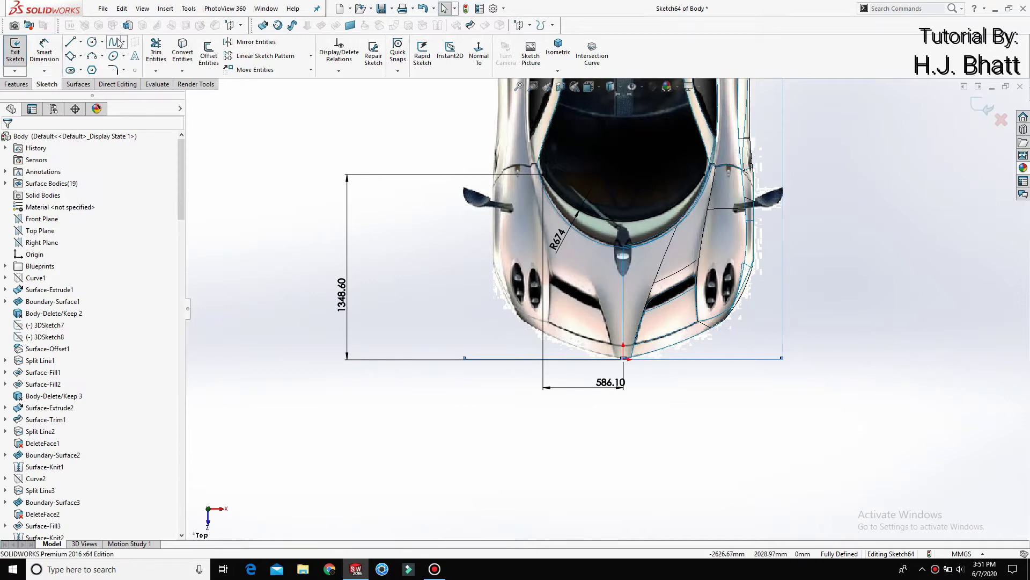
Step: Draw a short spline from the arc's left end up the windshield side edge
scroll(569, 232, down, 2)
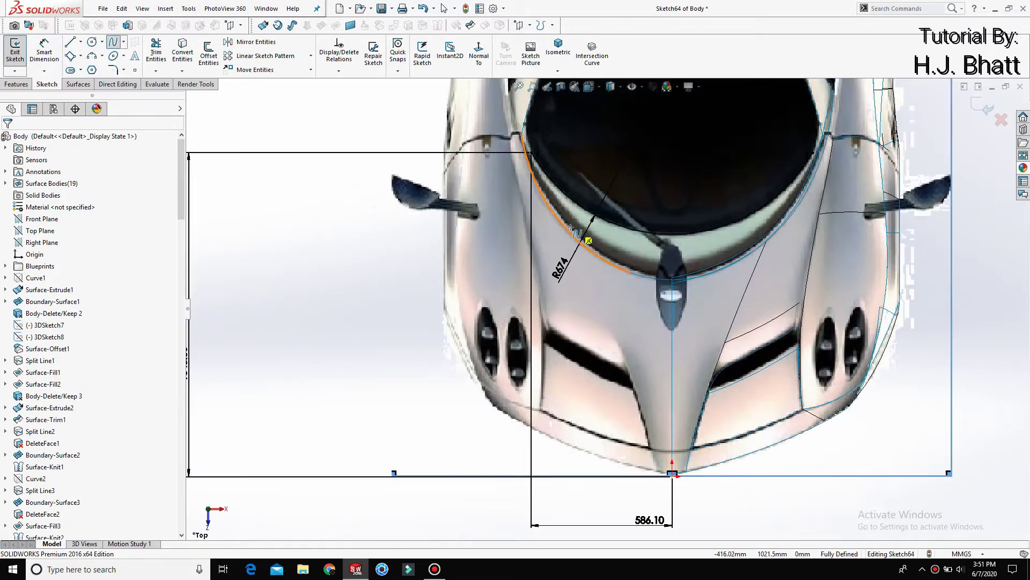
scroll(569, 232, down, 2)
scroll(613, 188, up, 1)
scroll(613, 188, down, 2)
scroll(546, 290, down, 1)
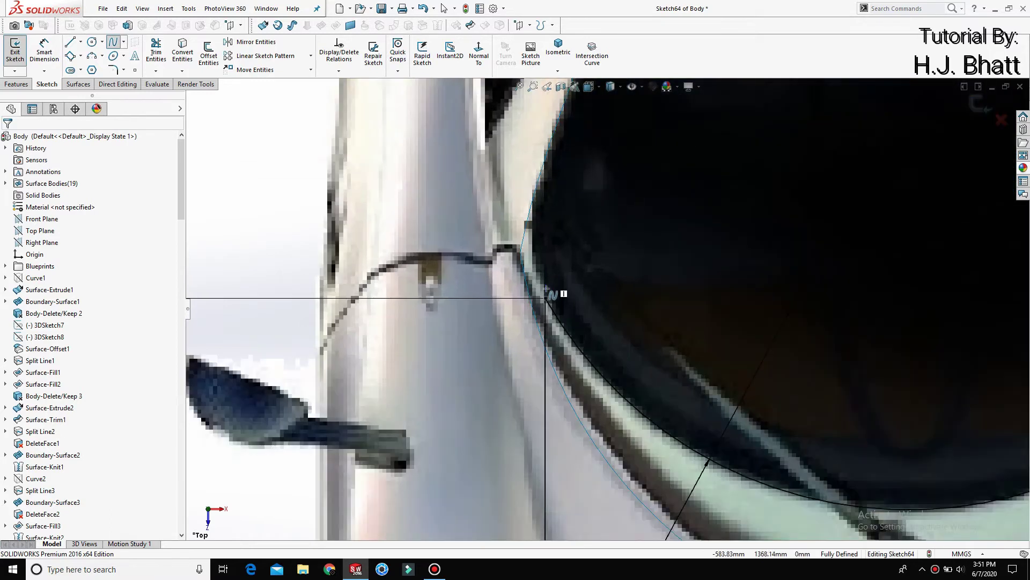
click(545, 298)
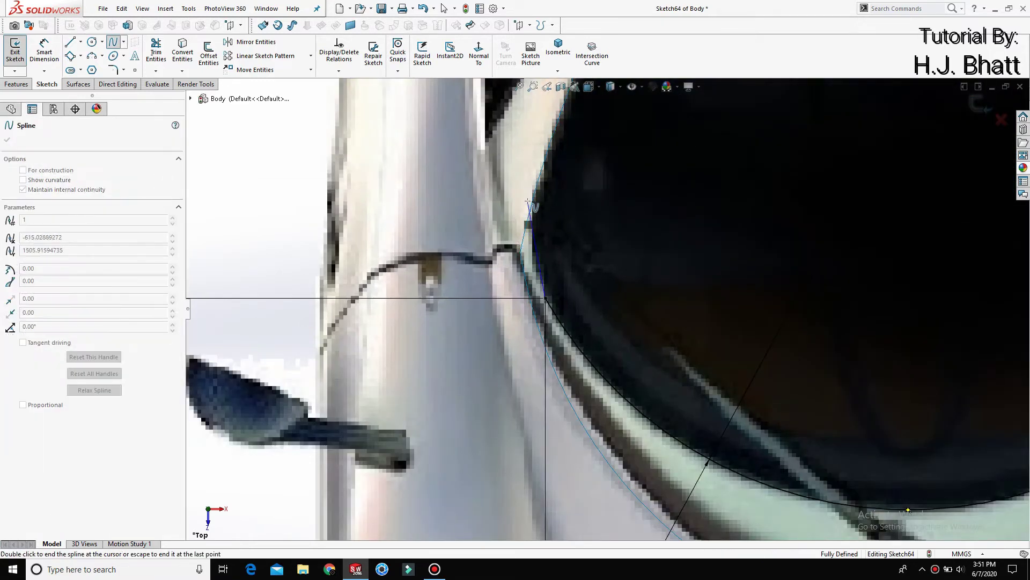
double_click(528, 201)
Step: Make the spline tangent to the windshield arc
scroll(543, 230, up, 2)
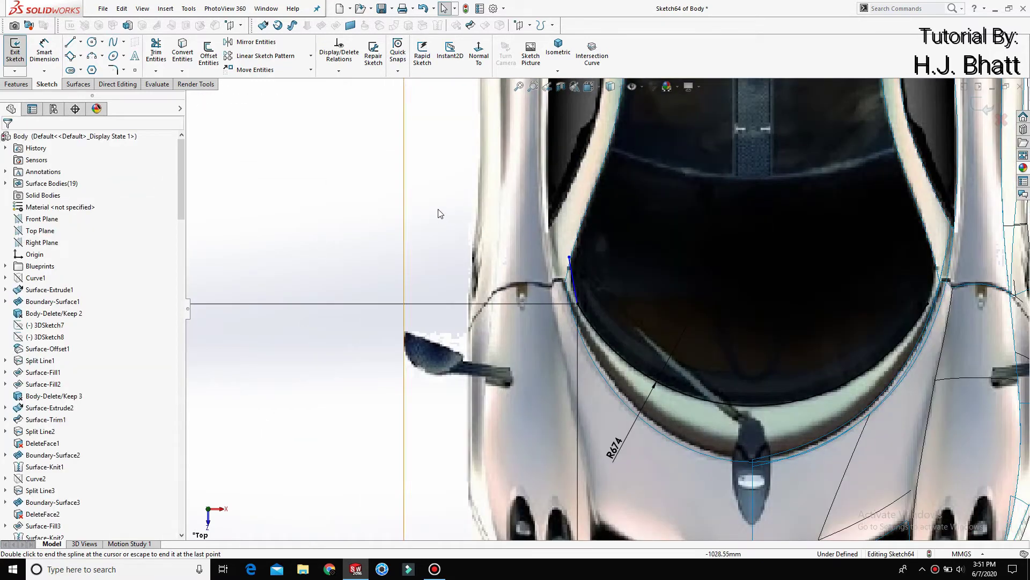
click(580, 304)
ctrl+click(573, 279)
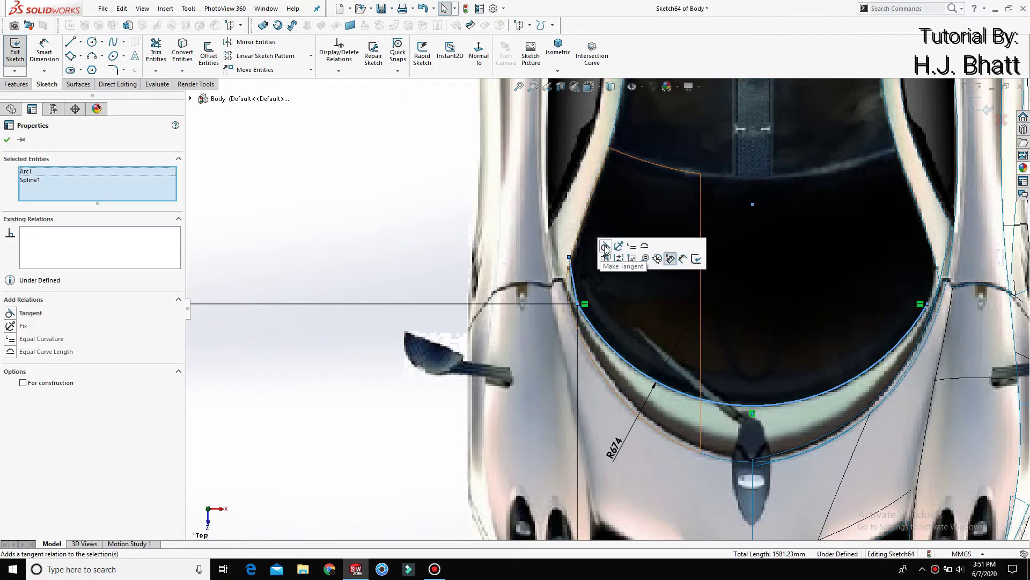
click(378, 237)
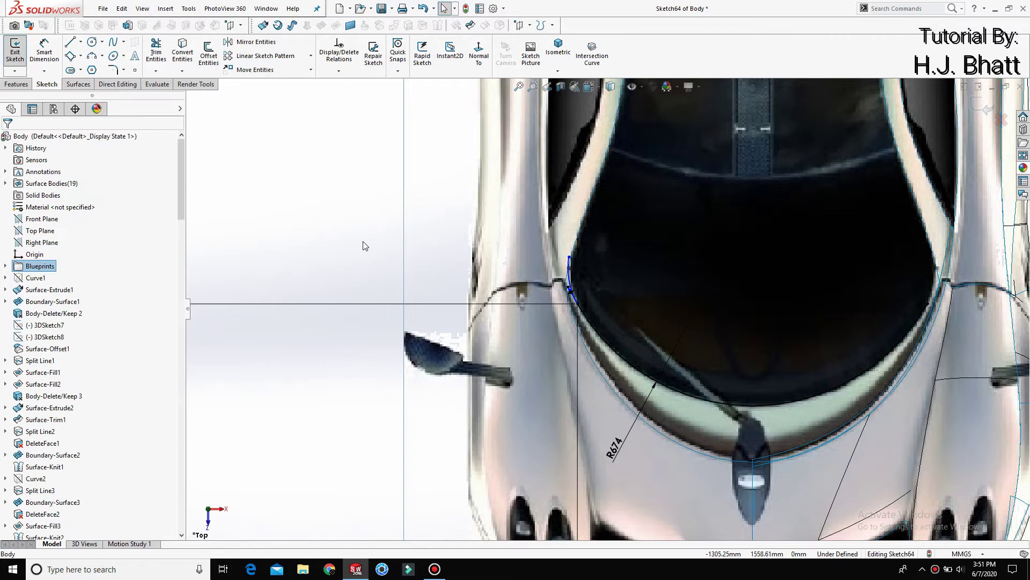
right_drag(362, 246, 344, 157)
Step: Dimension the spline's upper end 1536.3 vertically from the origin
click(569, 259)
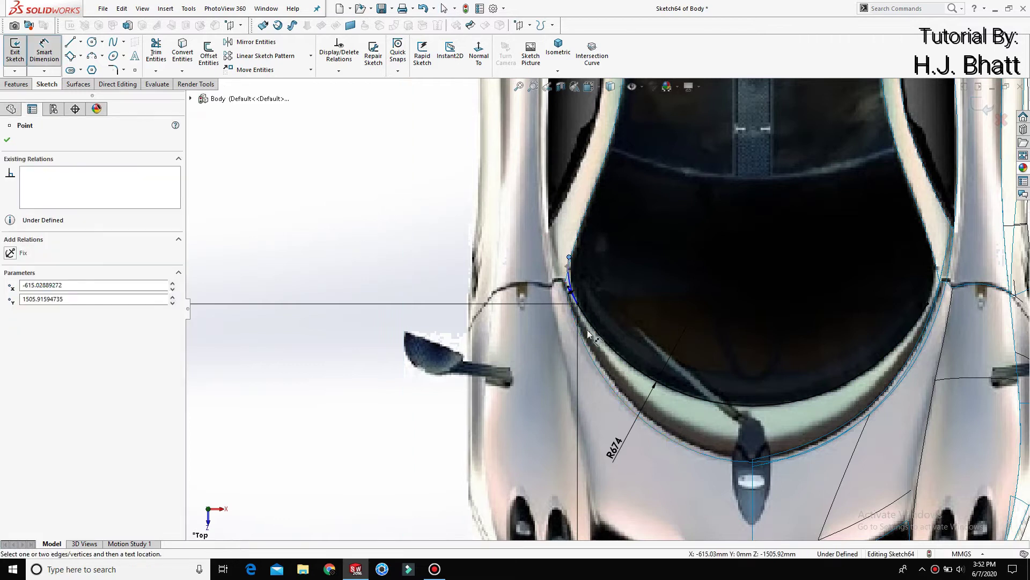
scroll(646, 409, up, 5)
click(649, 421)
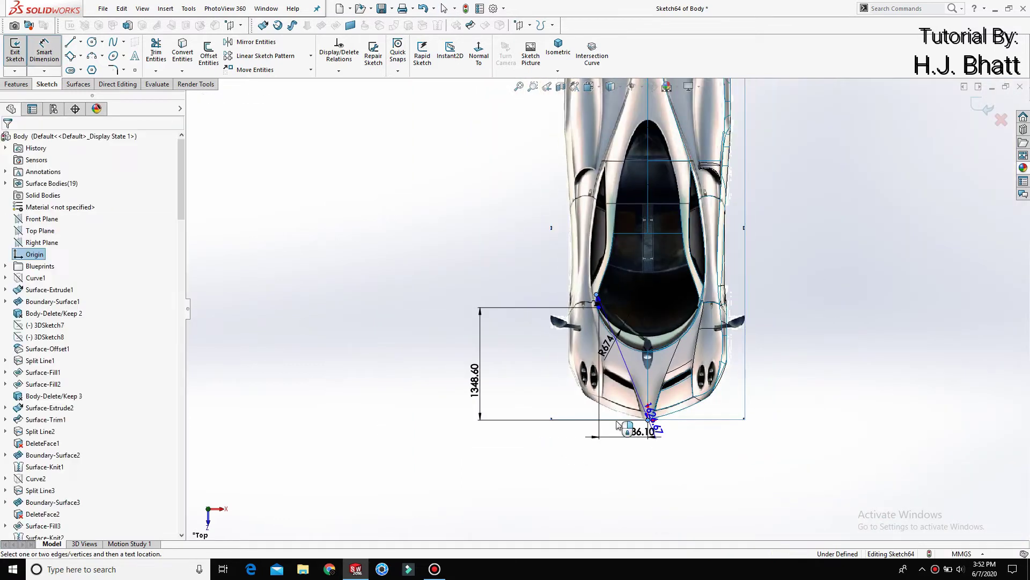
click(458, 389)
text(15)
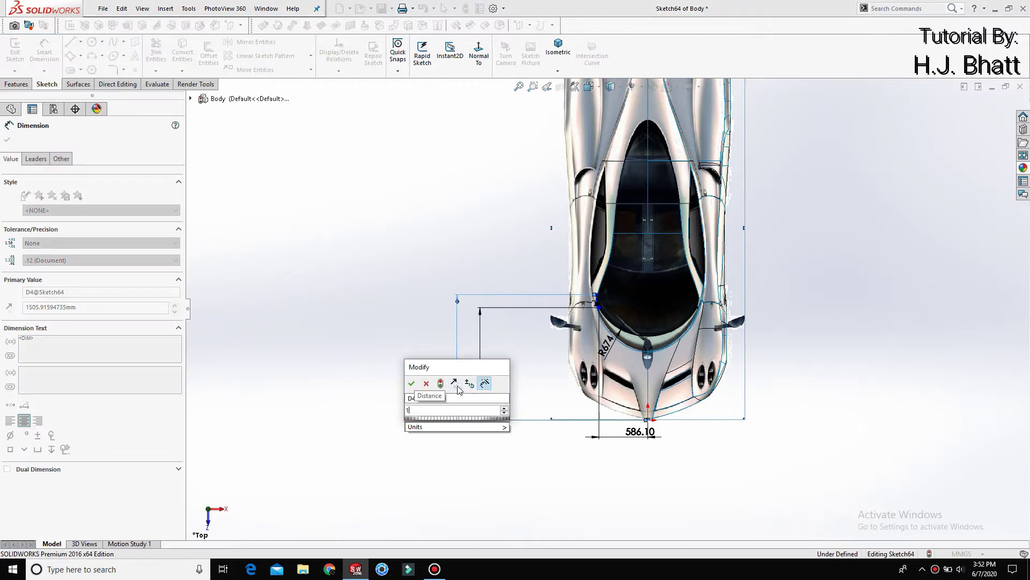
text(3)
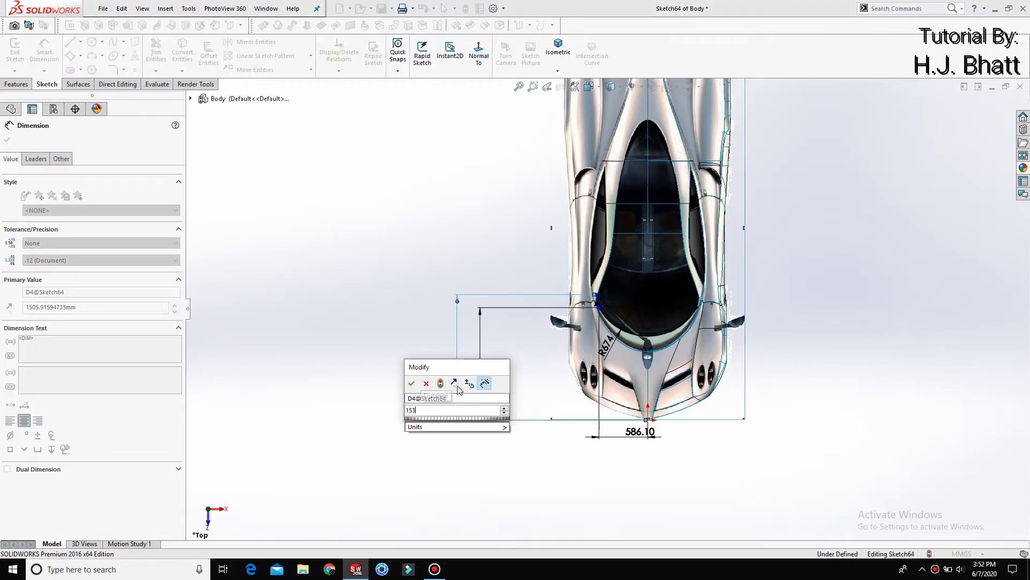
text(6.3)
key(Return)
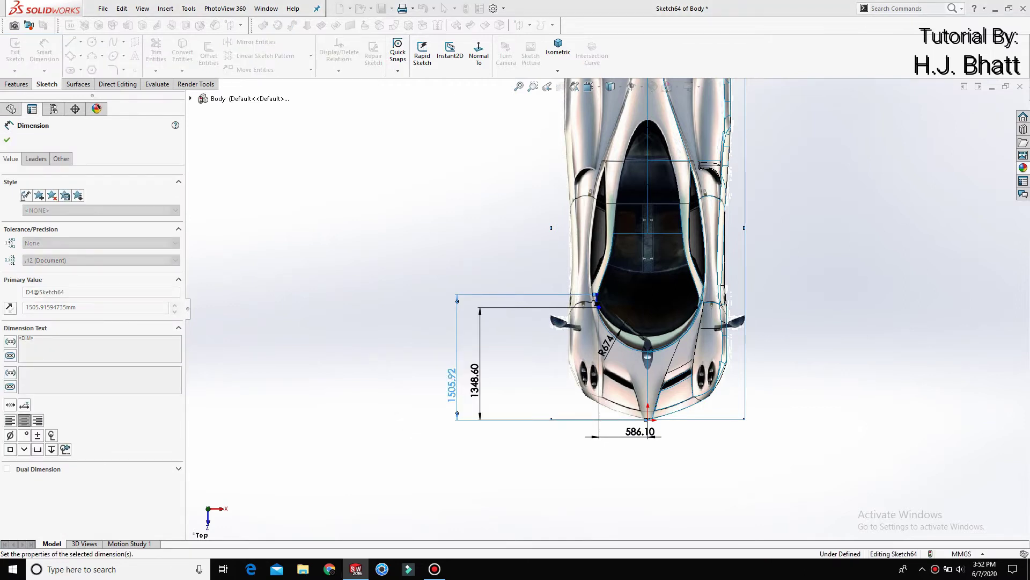
Step: Dimension the sketch point 604 horizontally from the car's nose
click(362, 381)
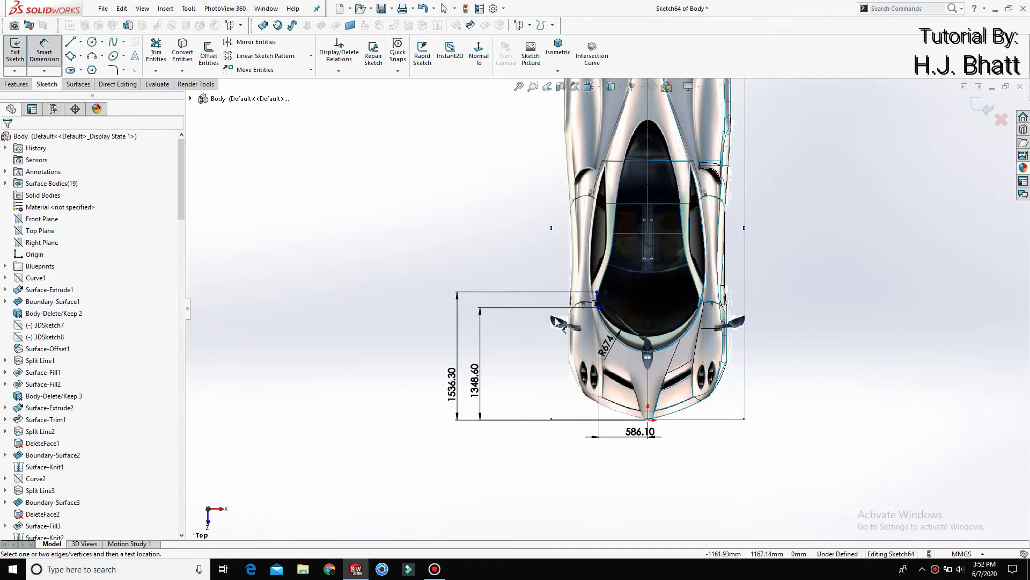
click(596, 292)
scroll(659, 441, down, 3)
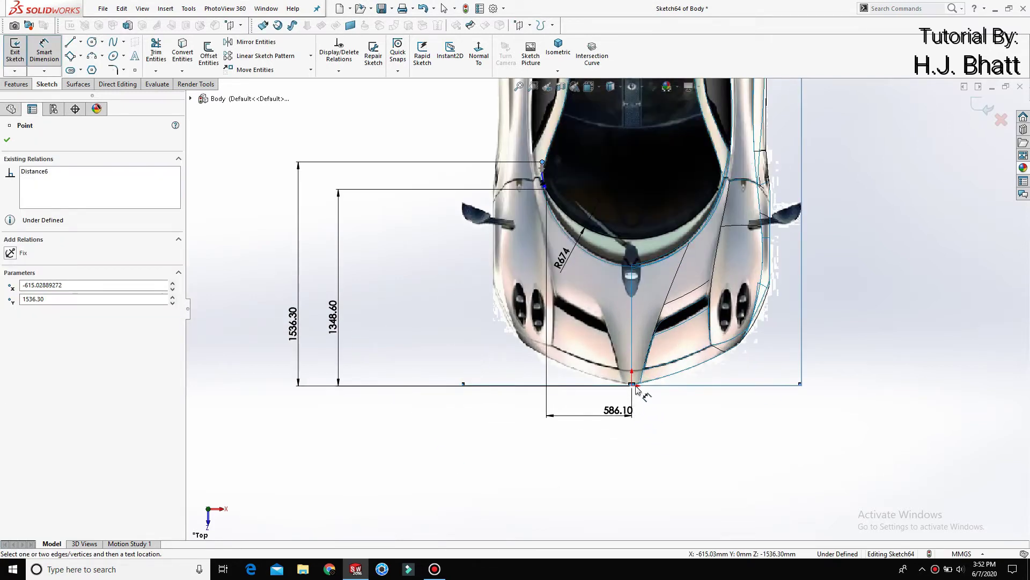
click(633, 385)
click(596, 443)
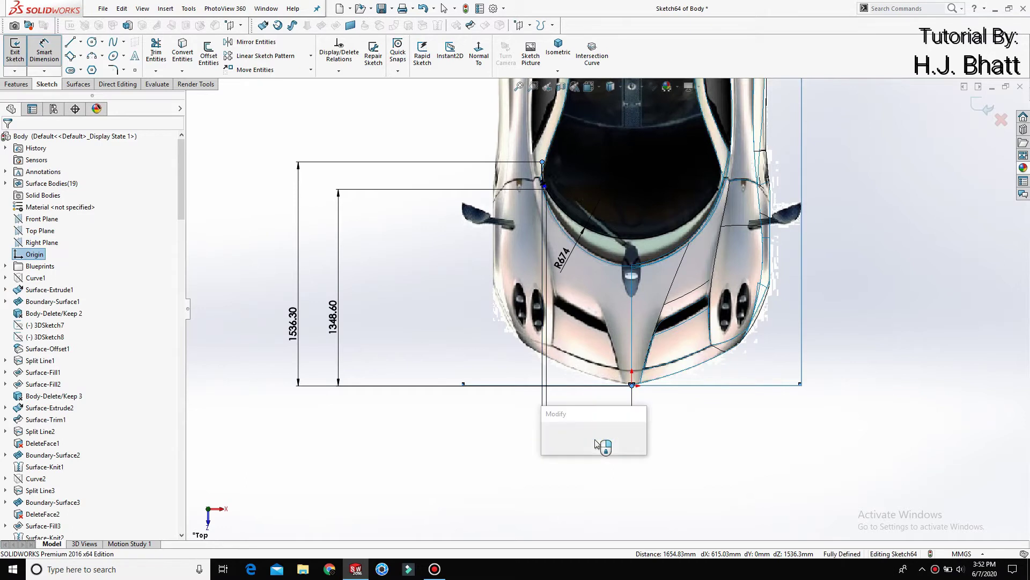
text(604)
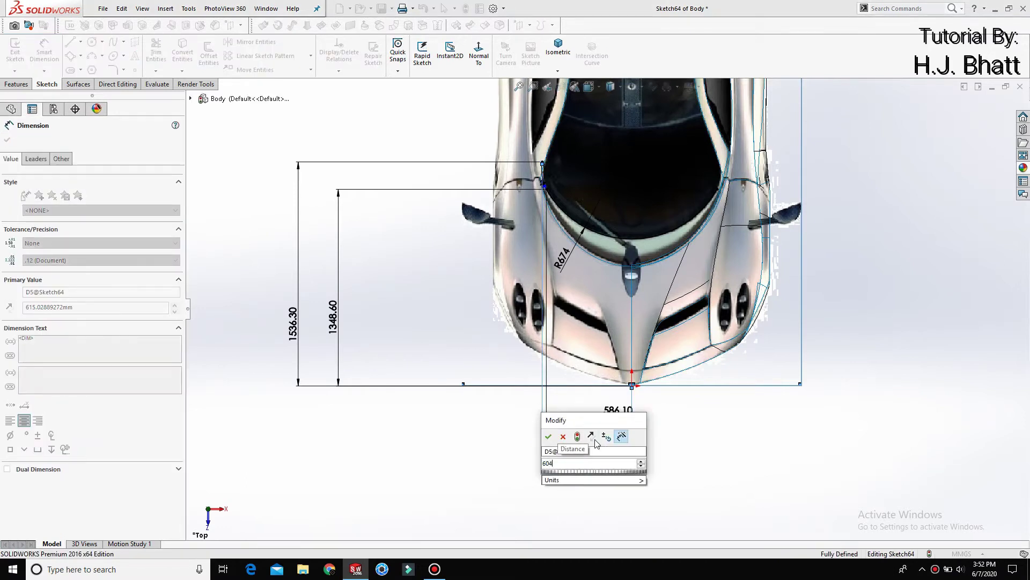
key(Return)
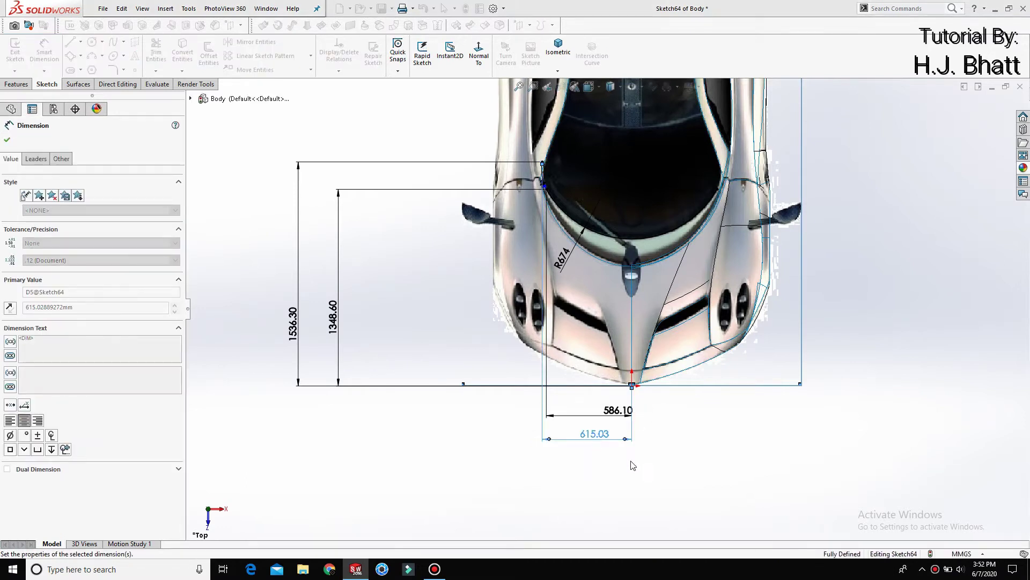
scroll(568, 182, down, 5)
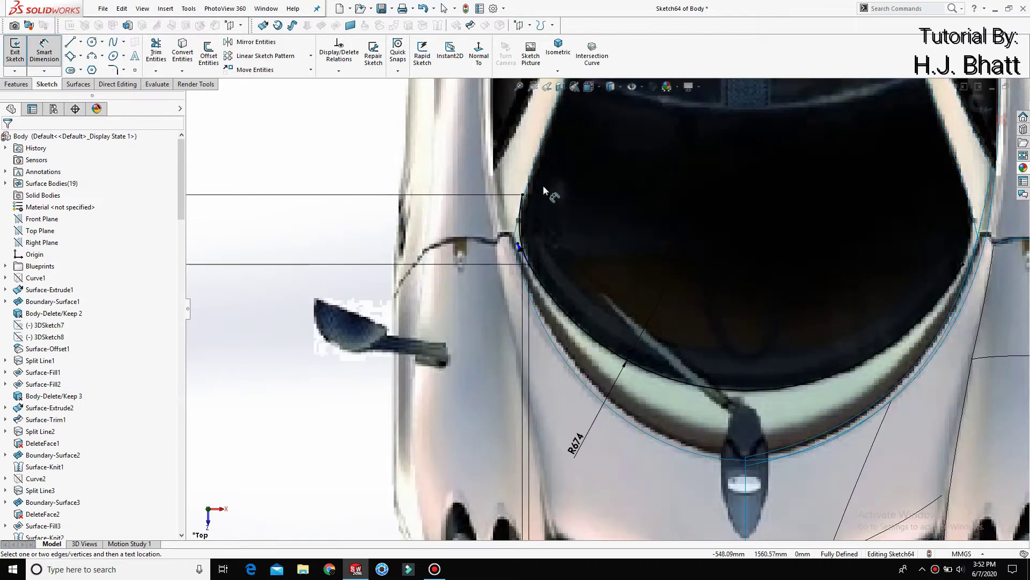
scroll(804, 247, up, 4)
scroll(865, 357, up, 1)
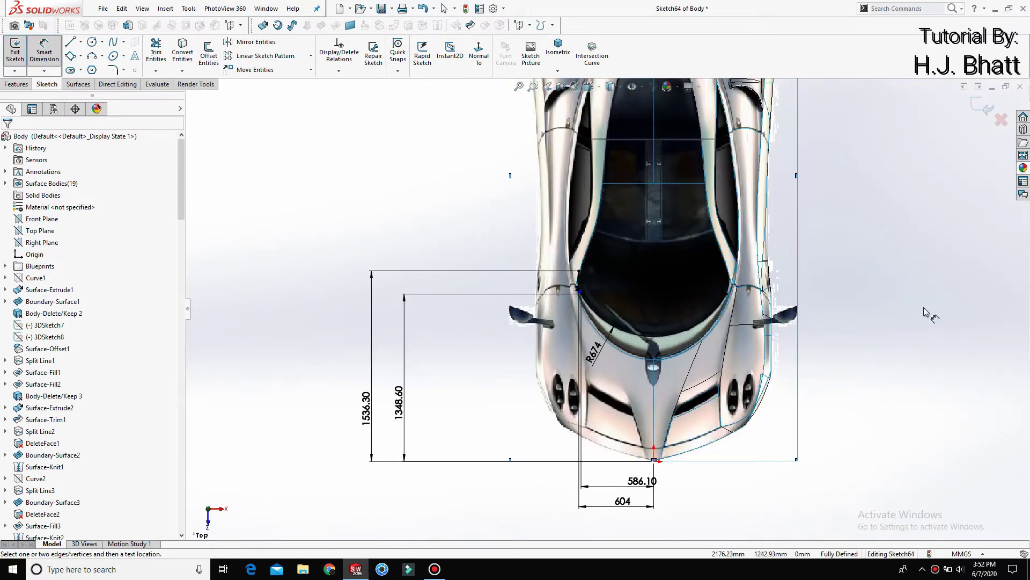
key(Escape)
Step: Draw a short vertical centre line up from the arc's midpoint
key(l)
scroll(654, 343, down, 2)
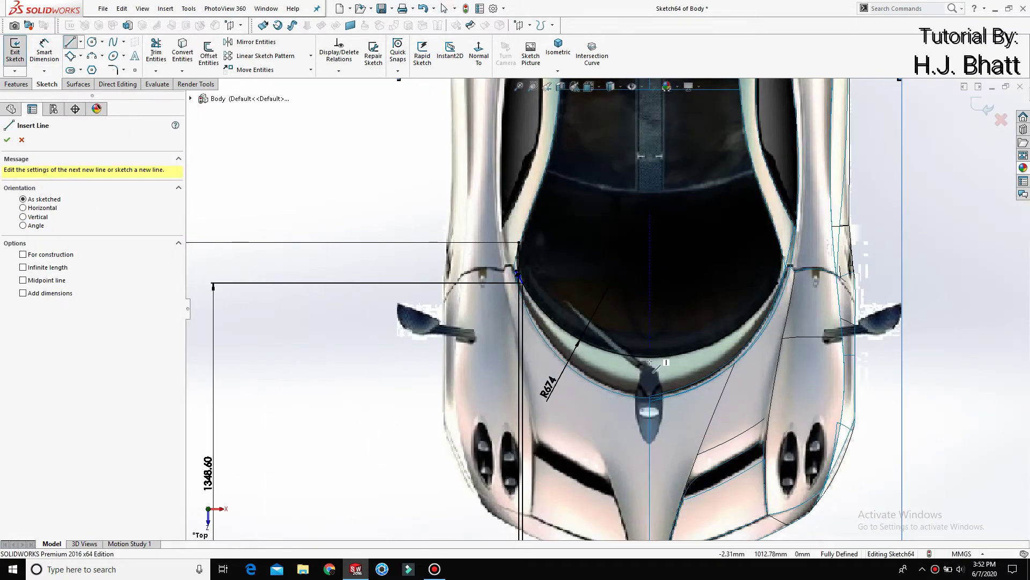
click(649, 356)
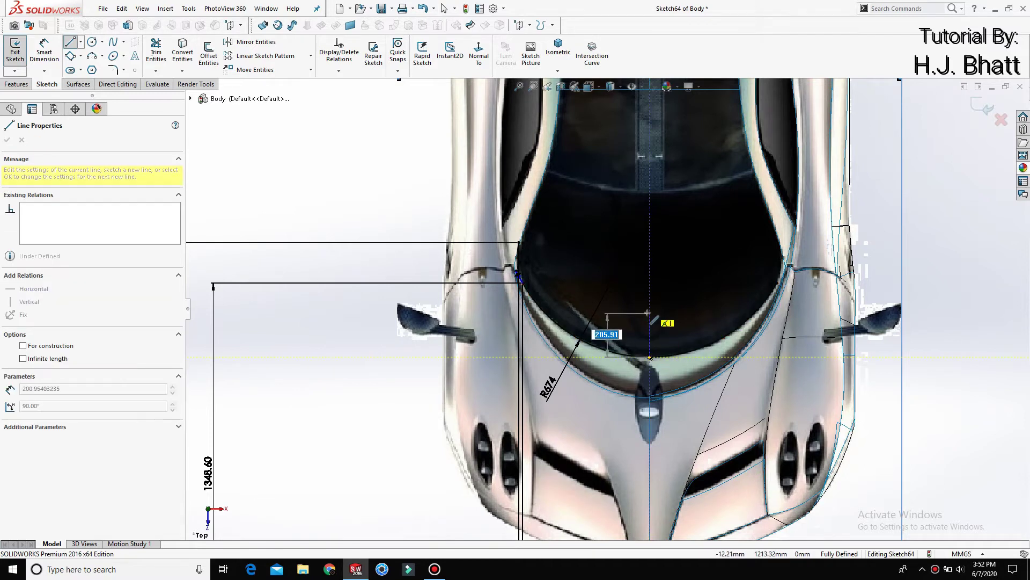
click(650, 314)
key(Escape)
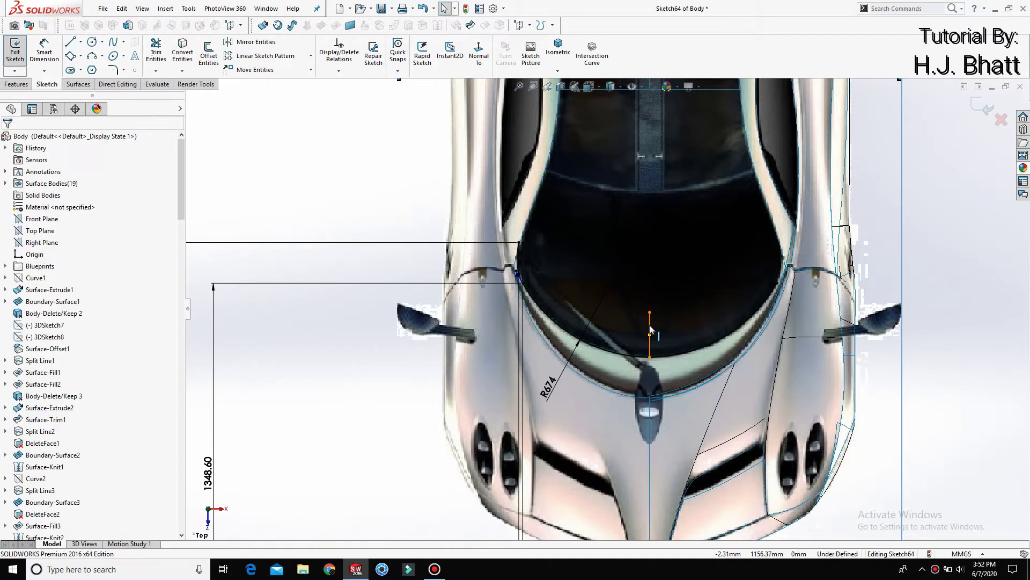
click(649, 319)
key(Escape)
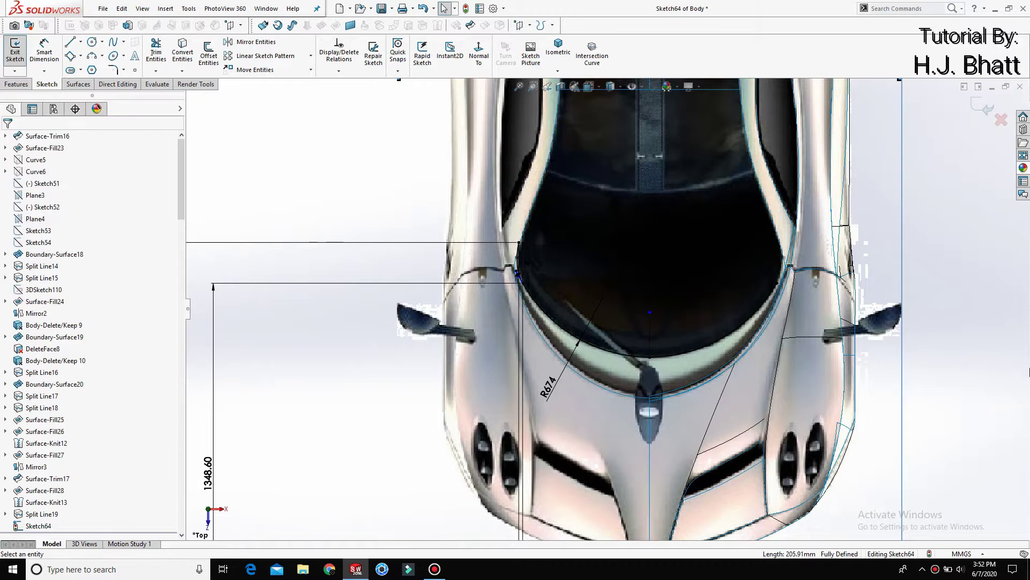
Step: Mirror the window spline about the vertical line to the other side
click(255, 42)
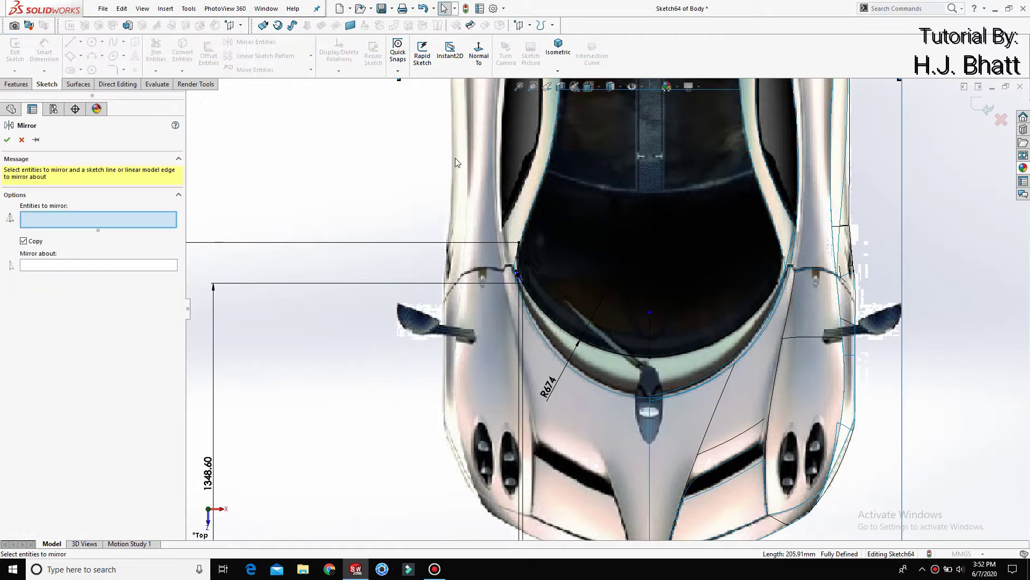
click(518, 254)
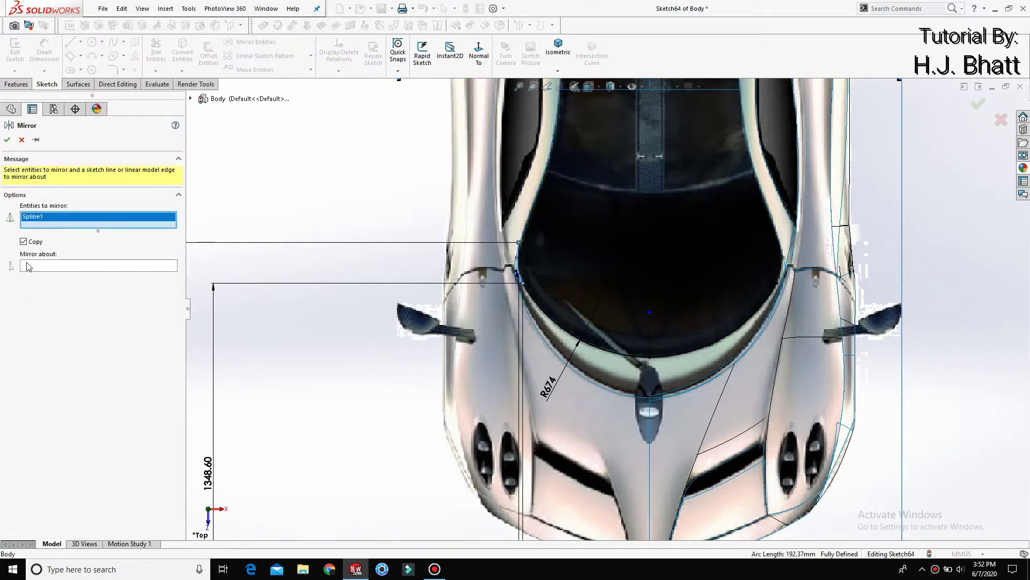
click(27, 266)
click(651, 332)
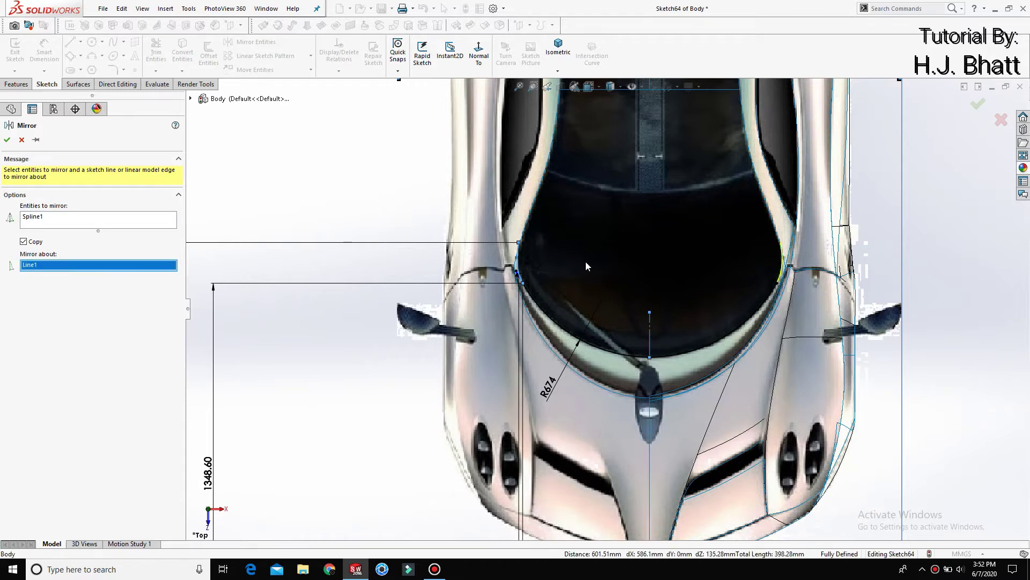
click(7, 139)
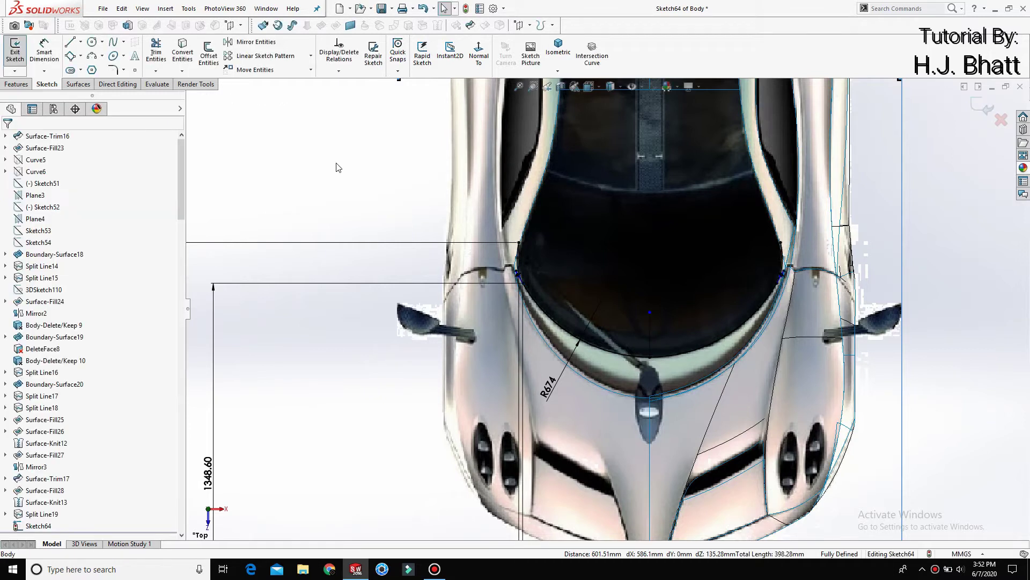
Step: Set Shaded With Edges display and exit Sketch64
scroll(569, 198, up, 3)
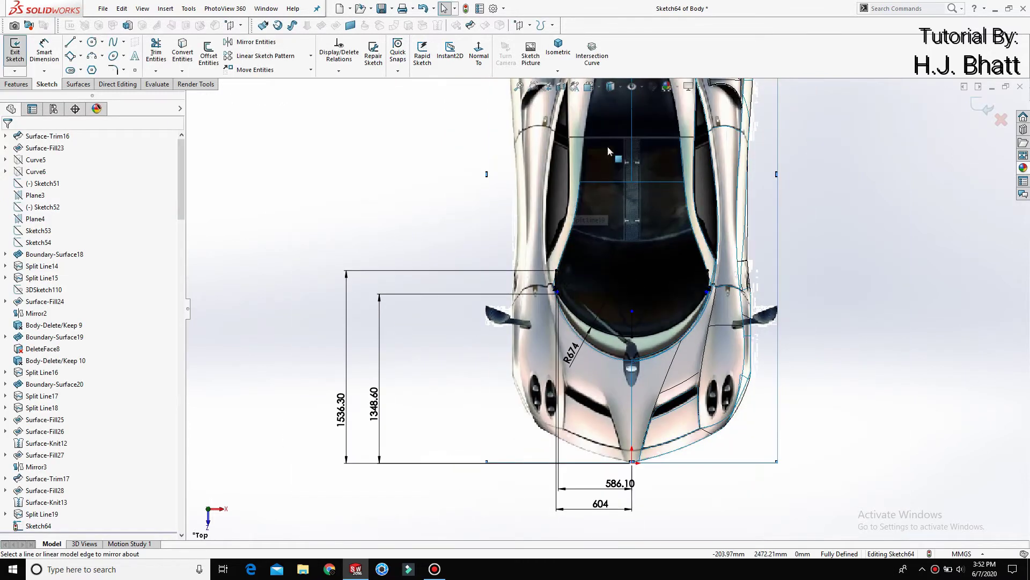
click(610, 87)
click(610, 103)
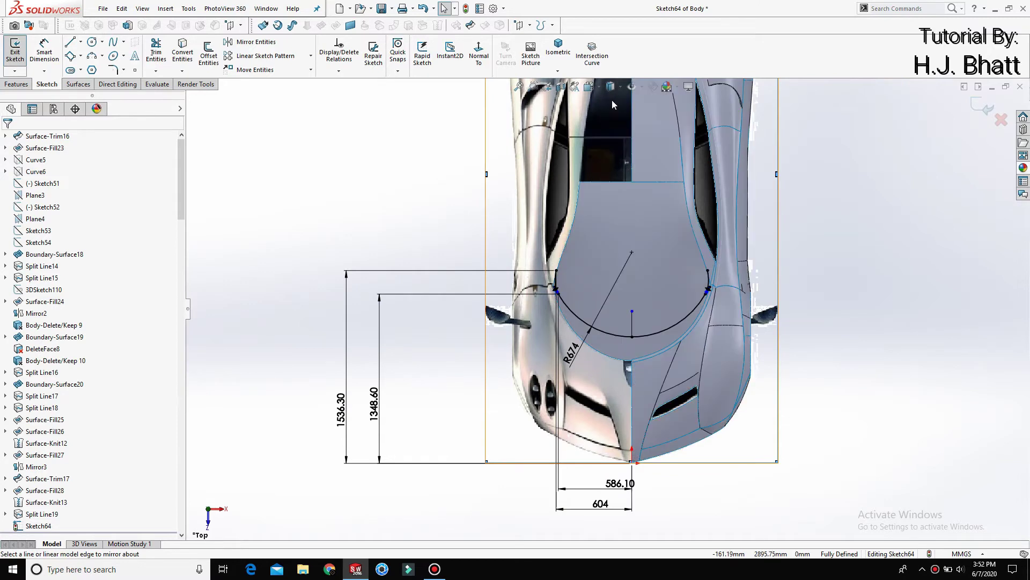
click(983, 108)
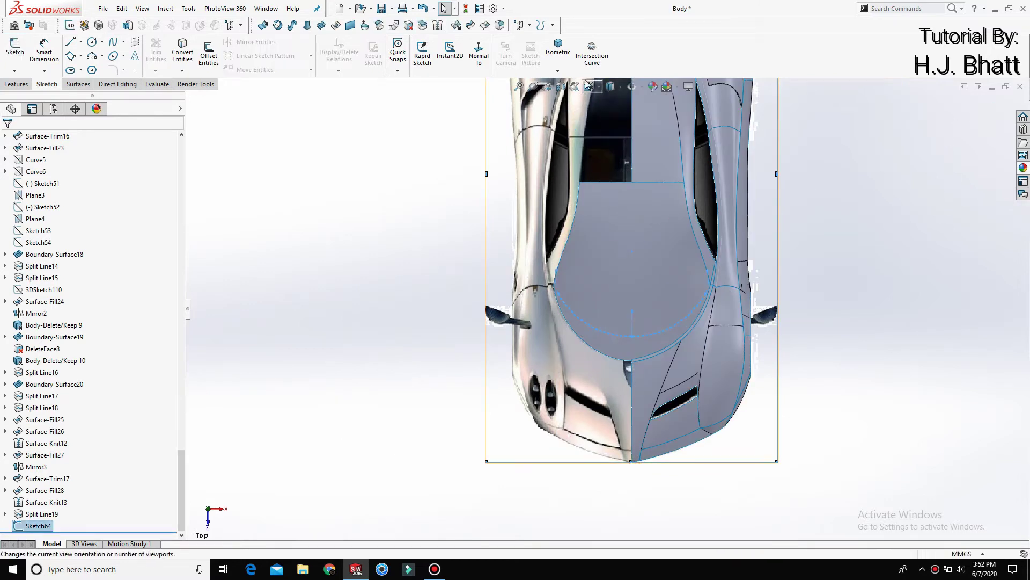
Step: Split the middle, left and right hood faces by projecting Sketch64, creating Split Line20
click(78, 85)
click(569, 52)
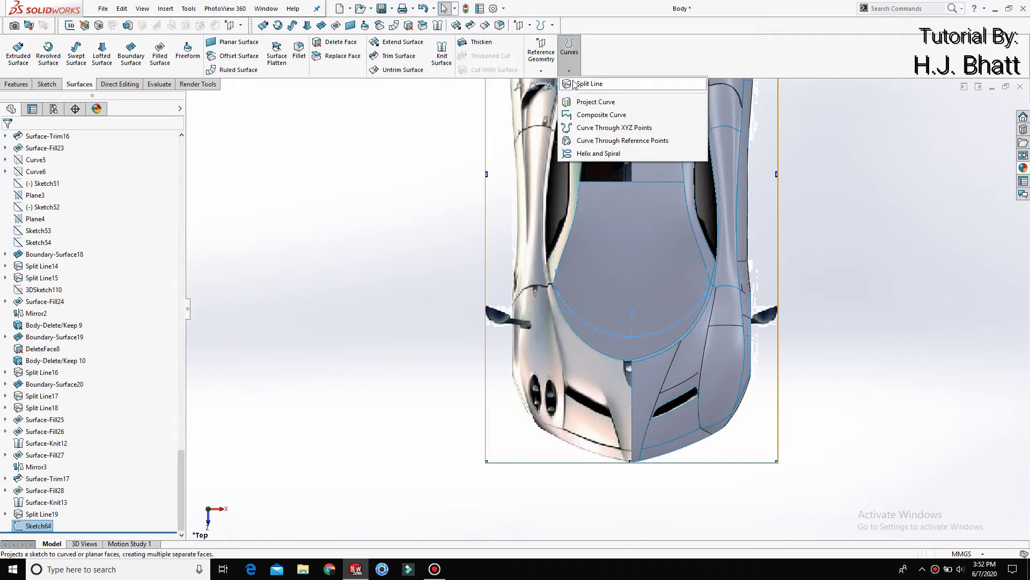
click(590, 82)
click(613, 310)
click(573, 300)
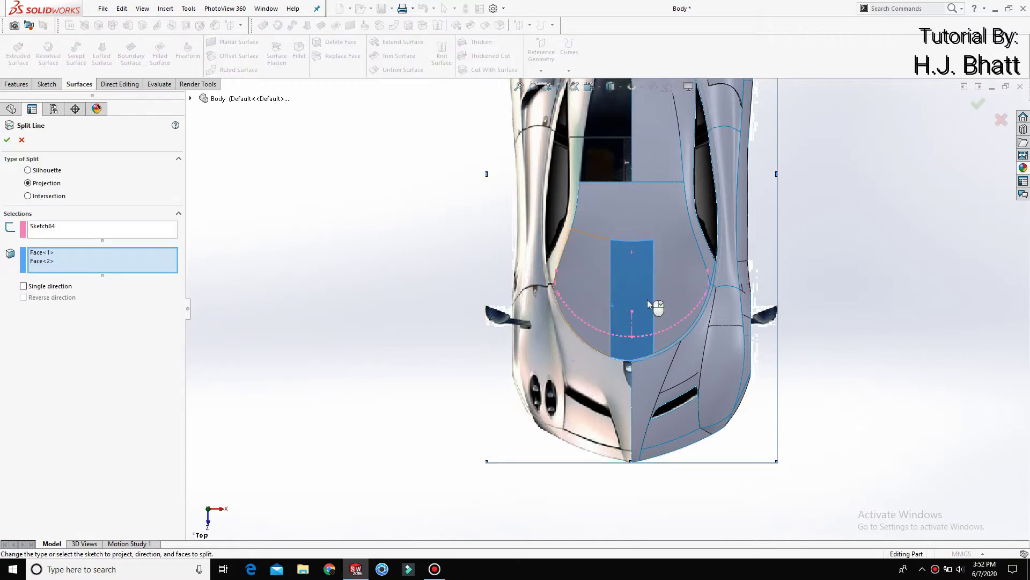
click(692, 299)
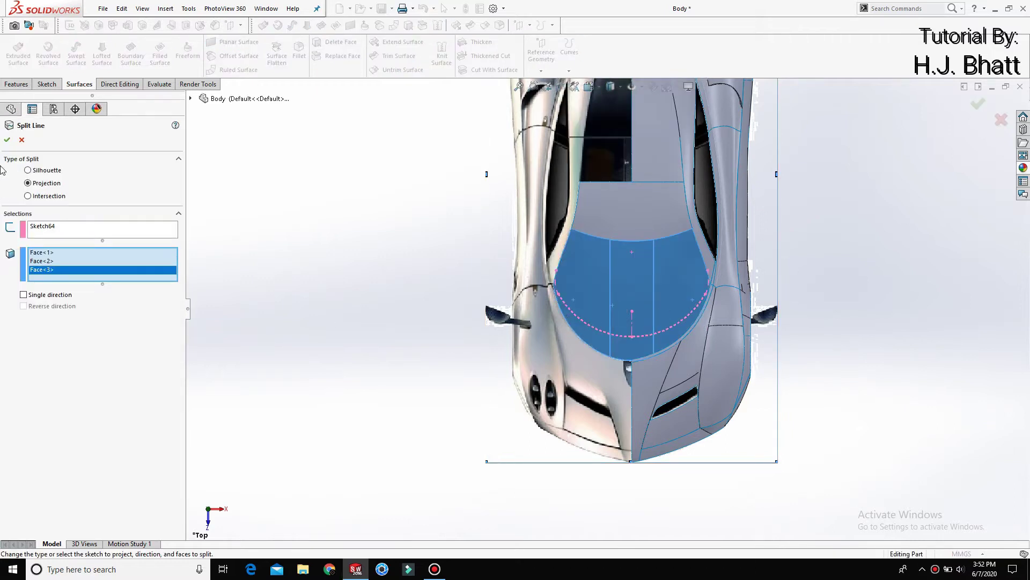
click(7, 140)
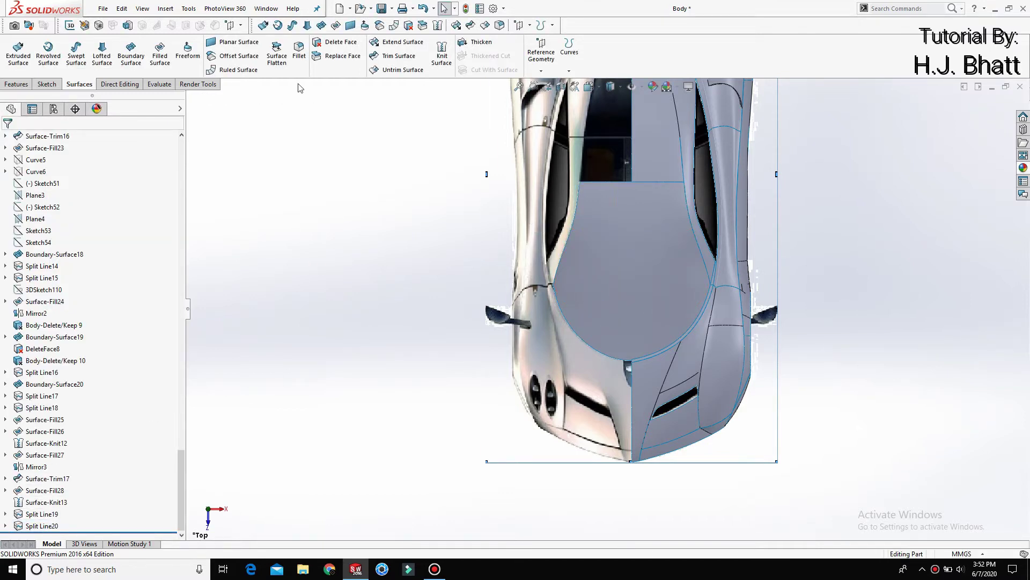
Step: Create a 0 mm Offset Surface from the three split hood faces
click(236, 55)
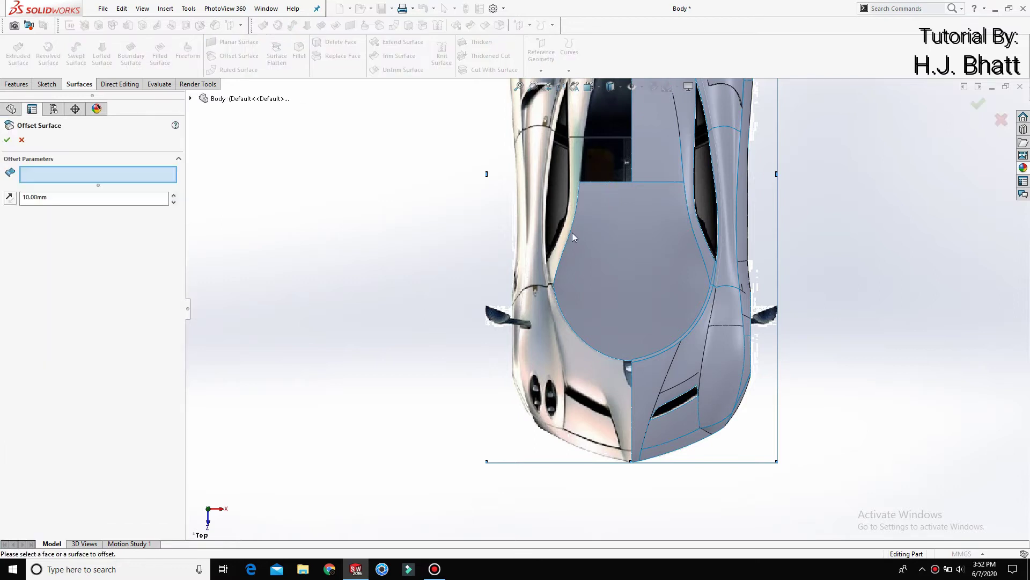
click(595, 273)
click(632, 280)
click(681, 289)
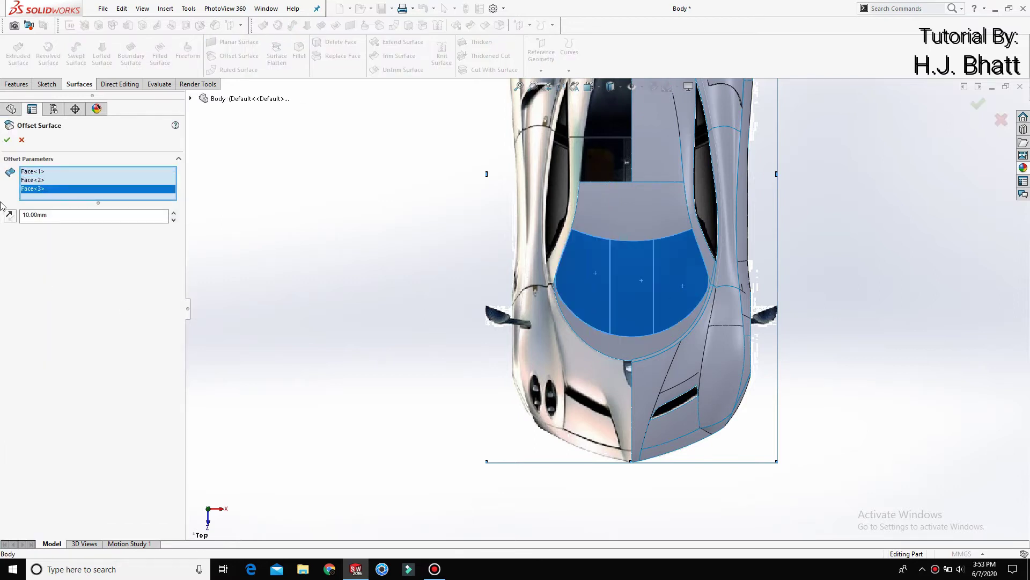
double_click(51, 215)
text(0)
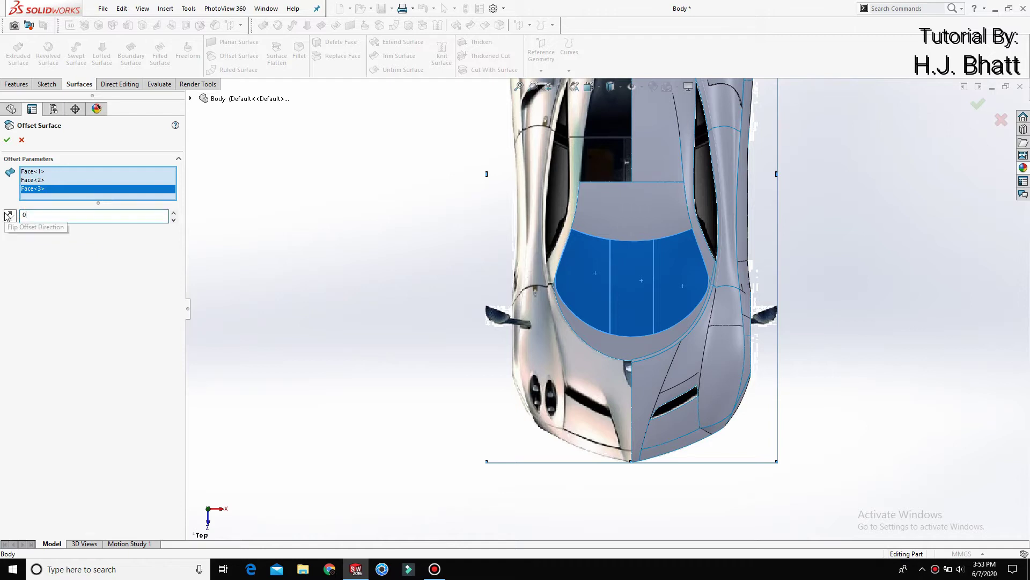
scroll(639, 280, down, 5)
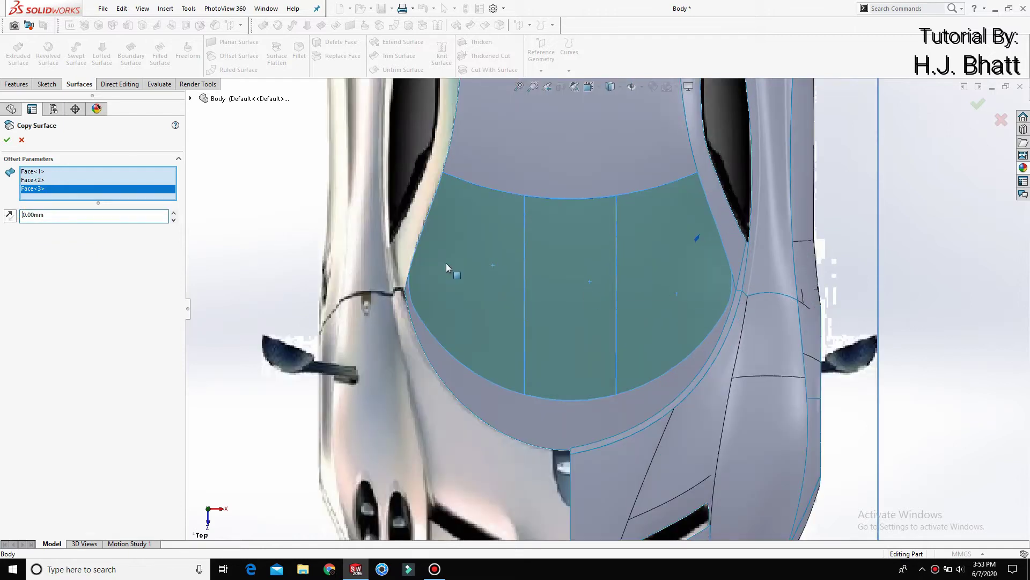
click(4, 142)
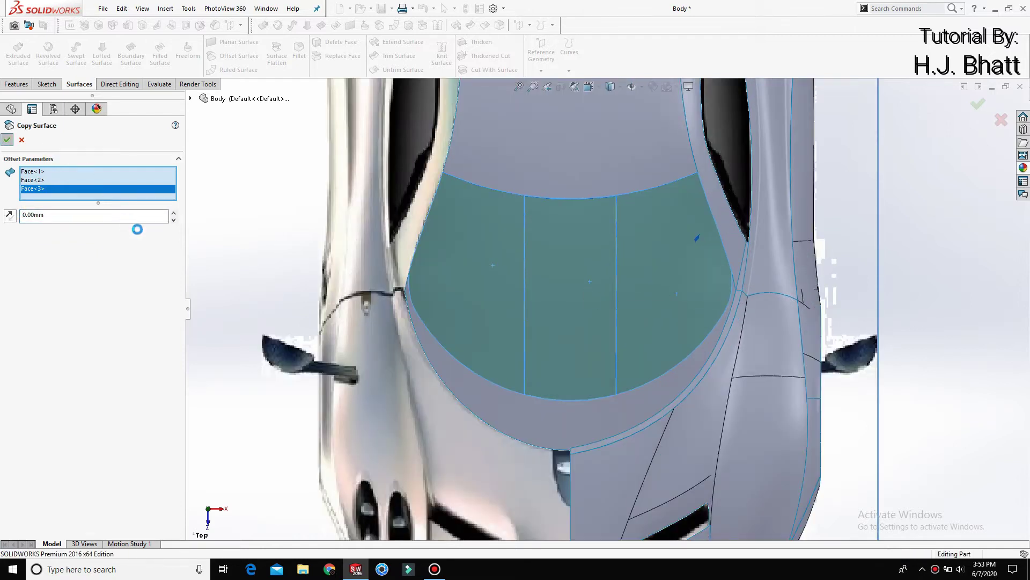
scroll(512, 259, up, 3)
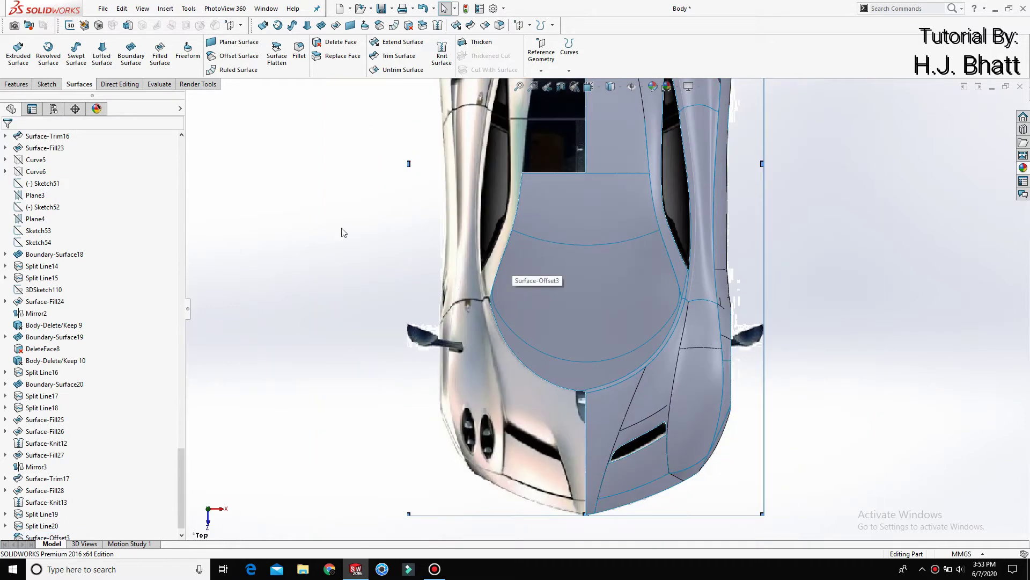
Step: Delete the three hood faces from the body, leaving an open gap
click(63, 527)
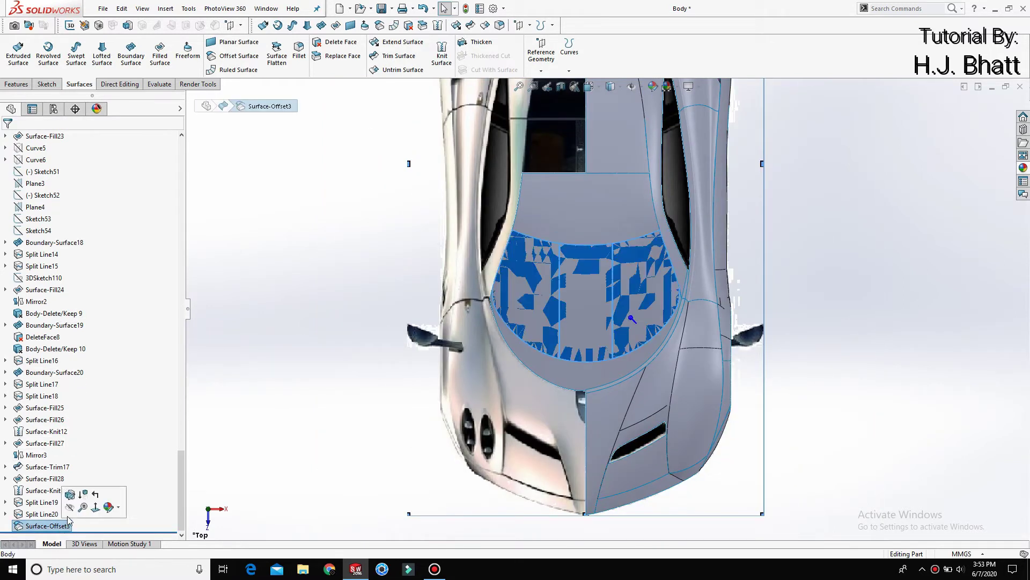
click(338, 42)
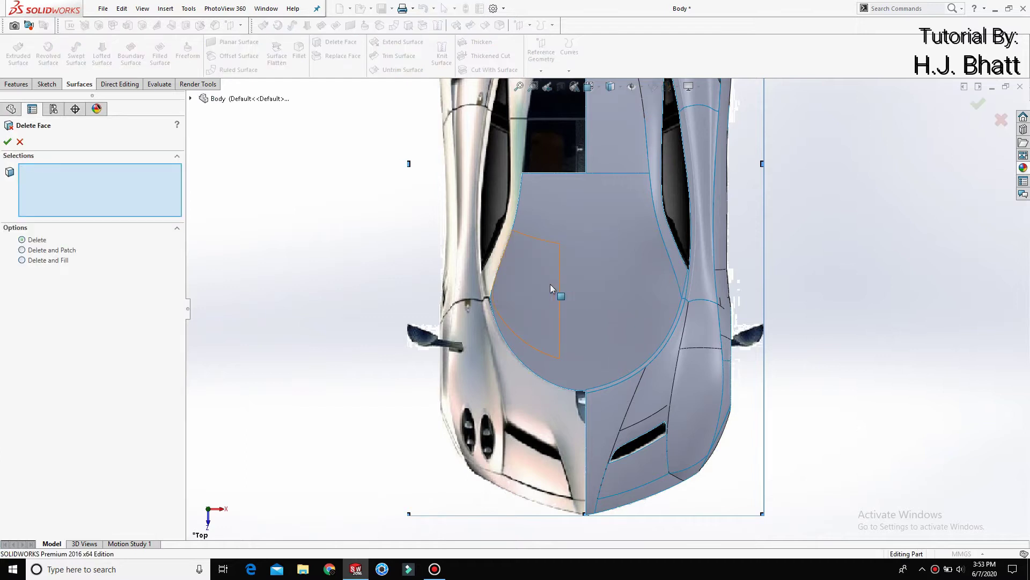
click(549, 285)
click(585, 291)
click(626, 297)
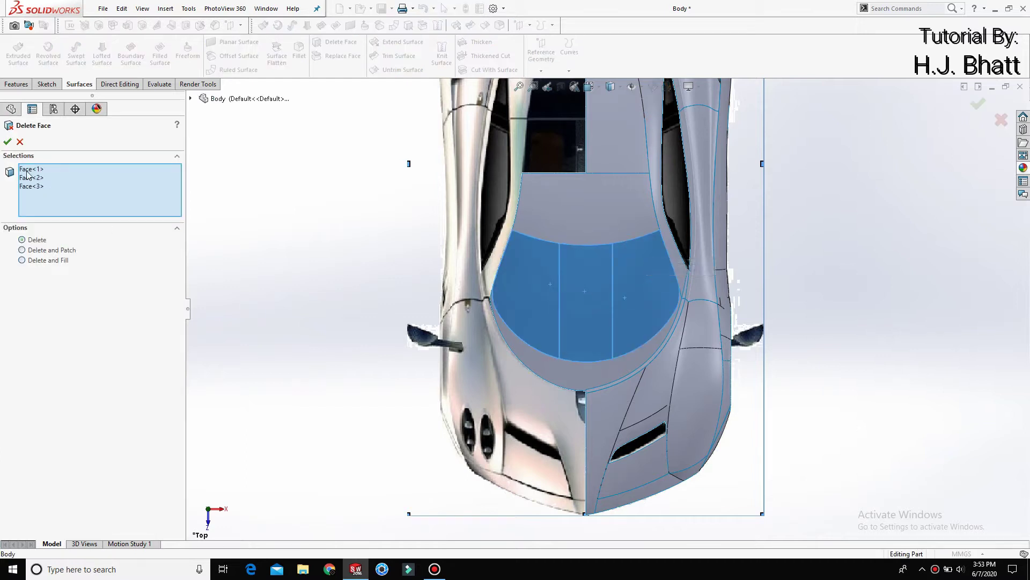
click(8, 142)
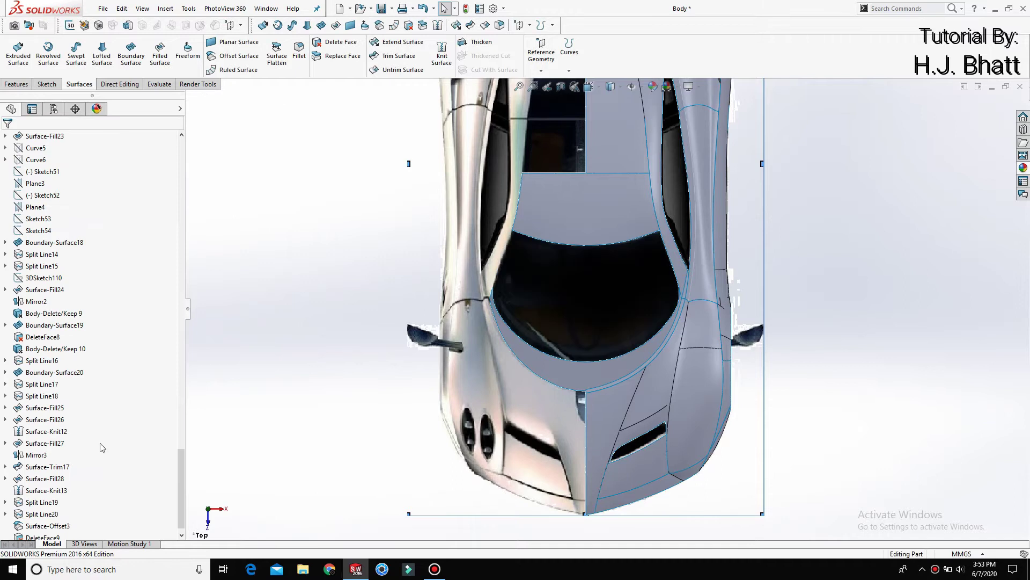
Step: Show the hidden Surface-Offset3 feature again and clear the selection
click(69, 514)
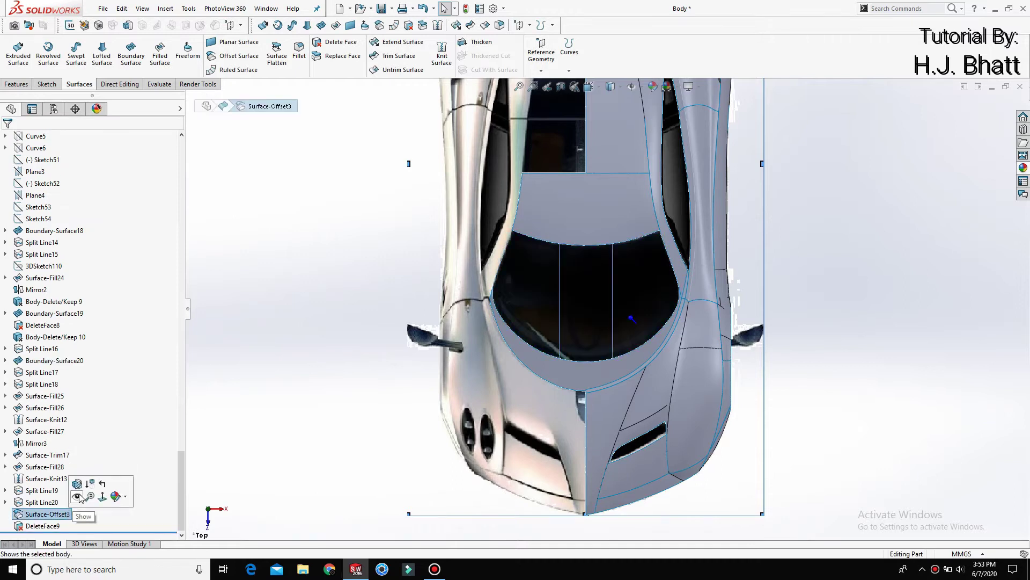
click(77, 496)
click(325, 336)
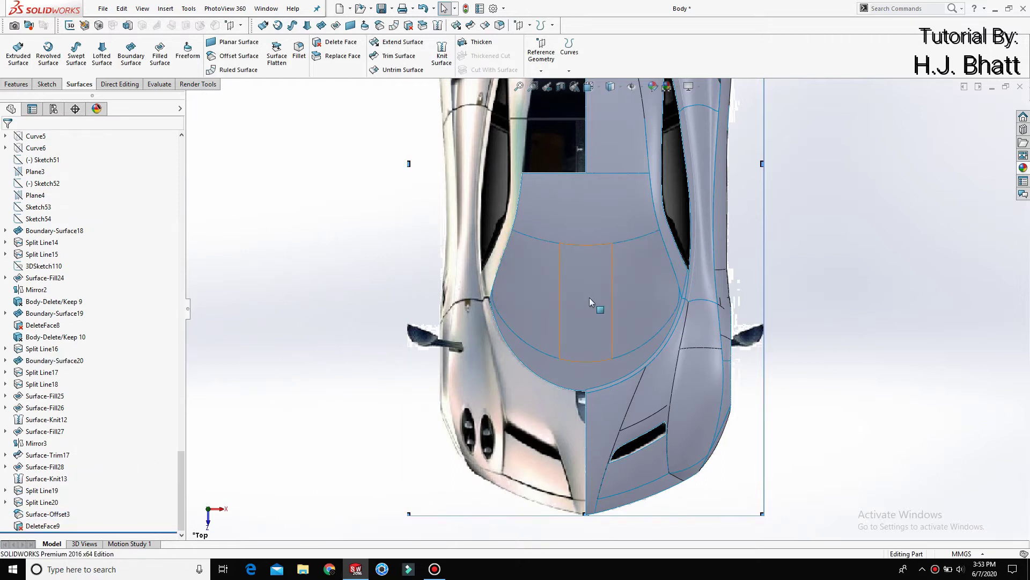
Step: Orbit the car and switch to the Top view
mouse_move(589, 298)
middle_down()
mouse_move(624, 417)
mouse_move(590, 424)
middle_up()
scroll(624, 418, up, 3)
key(space)
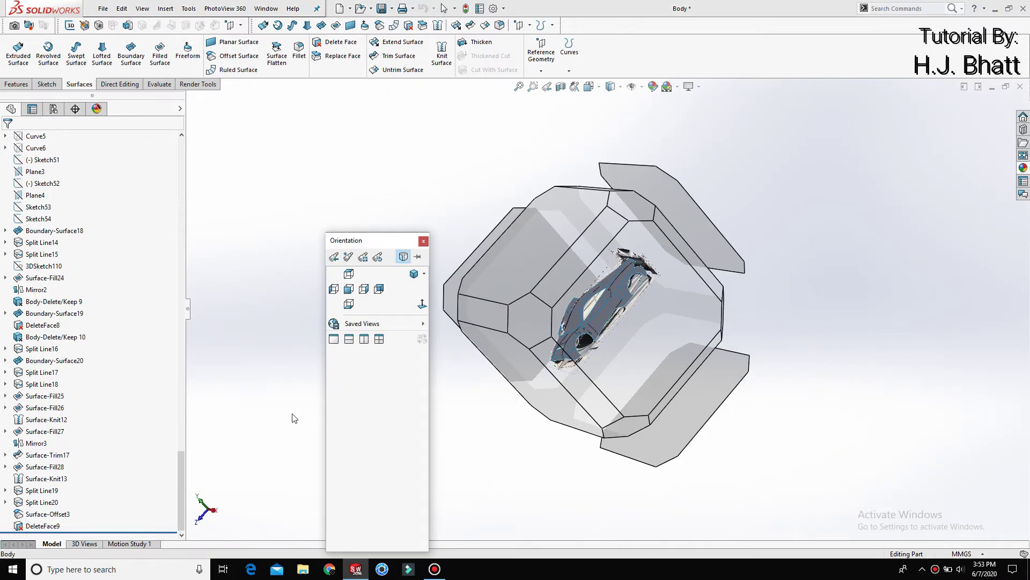
drag(356, 237, 356, 375)
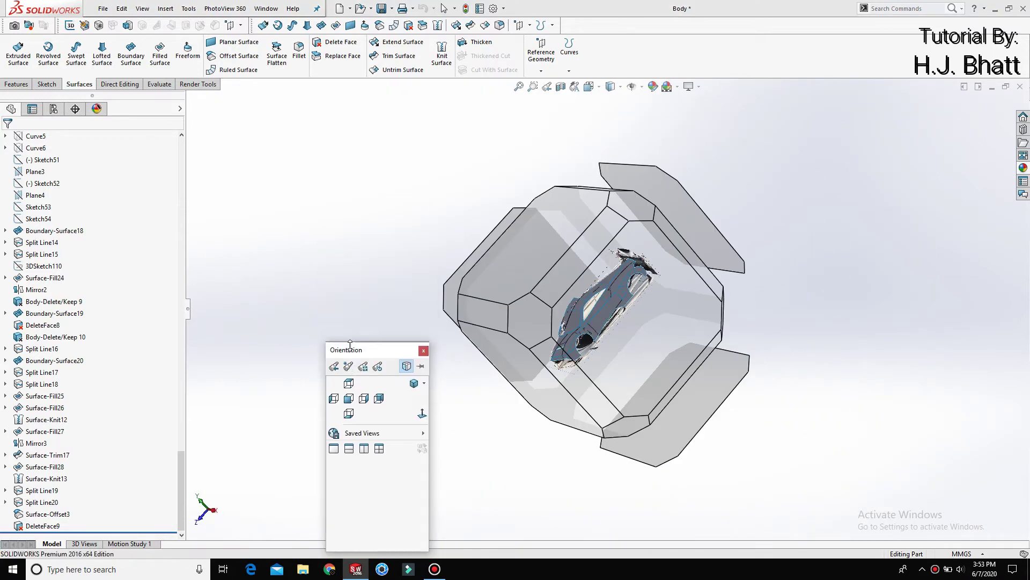
click(353, 413)
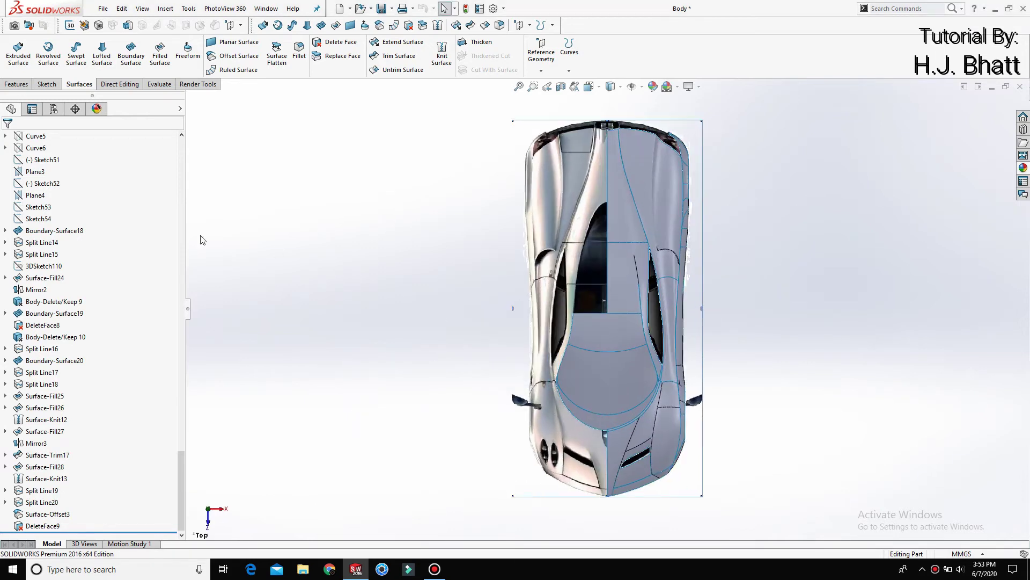
click(46, 84)
Step: Start a new 3D sketch and begin a spline at the side window's bottom corner
click(15, 71)
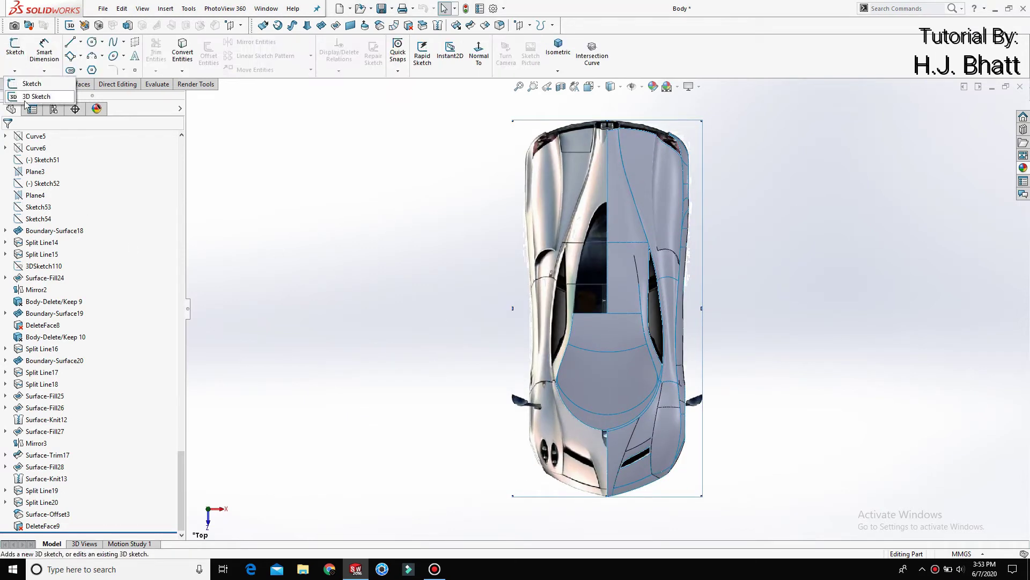
click(24, 99)
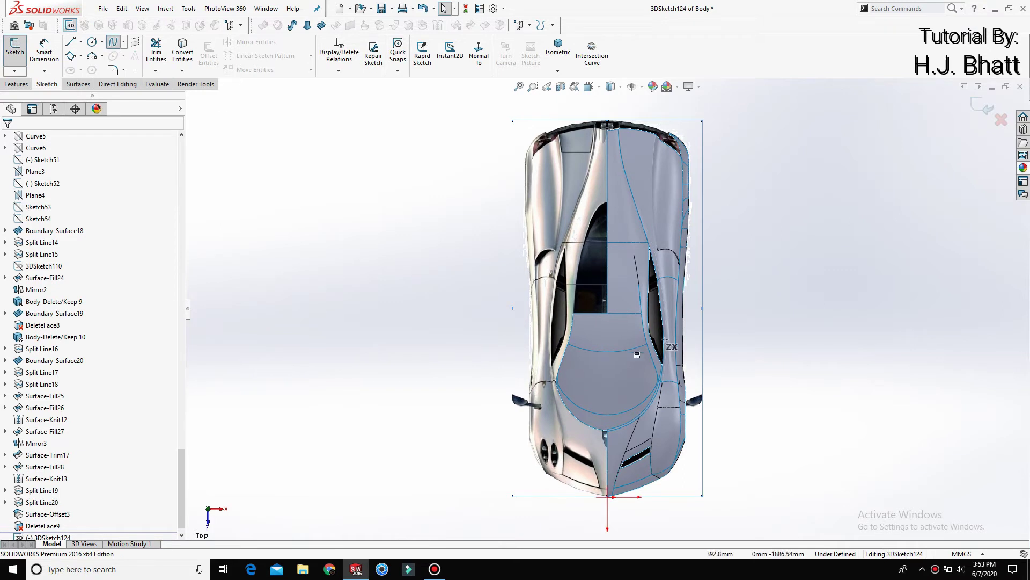
scroll(692, 357, down, 5)
scroll(622, 353, down, 3)
scroll(639, 383, down, 2)
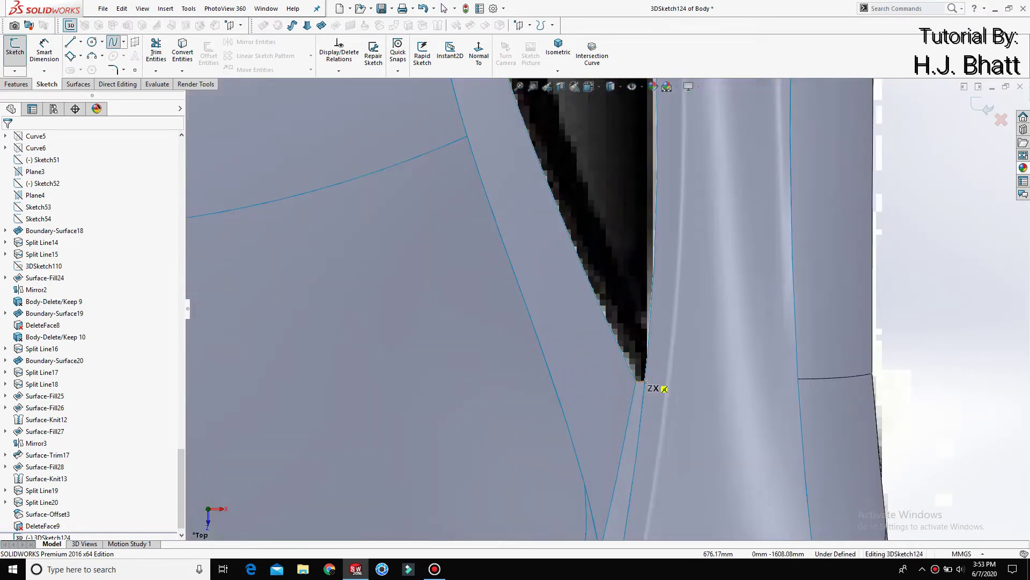
click(645, 381)
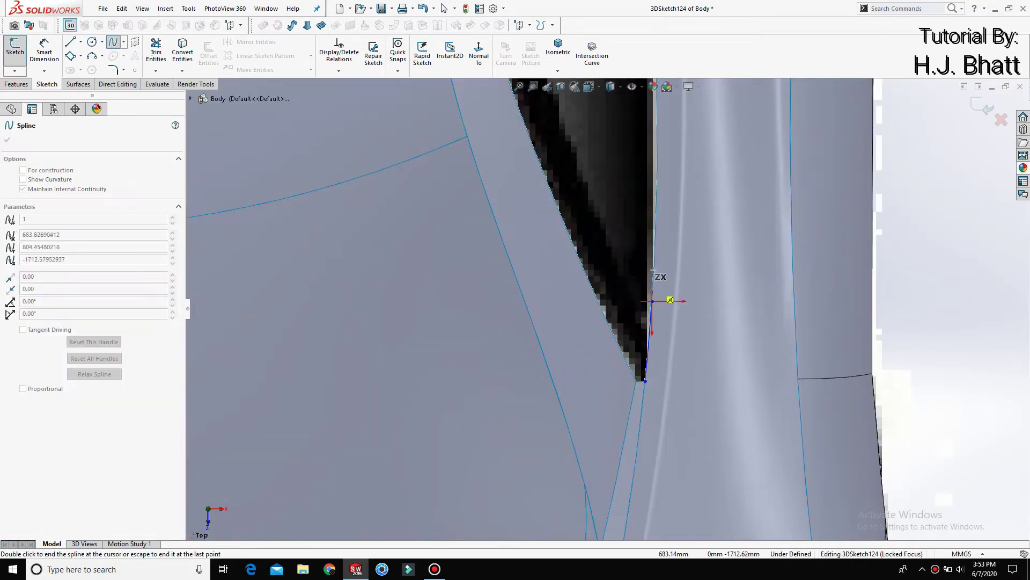
click(652, 302)
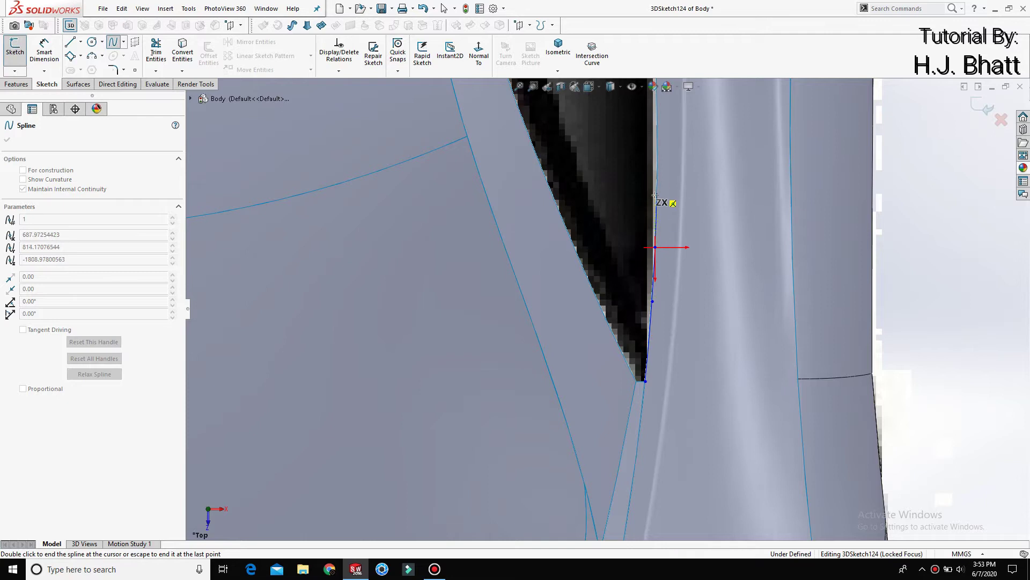
click(656, 195)
Step: Extend the spline with more points up the right side window edge
ctrl+middle_drag(657, 144, 632, 156)
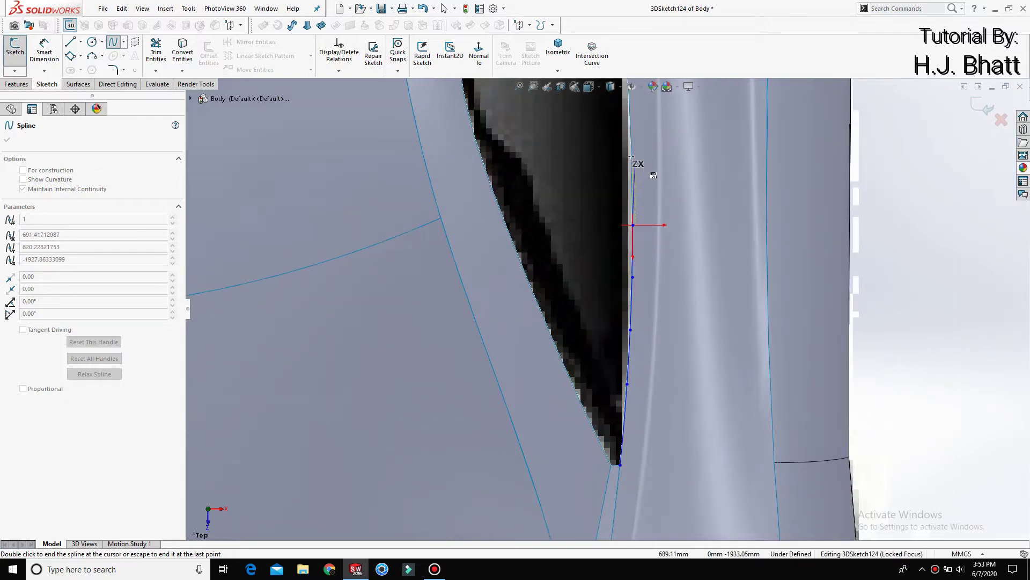
click(632, 155)
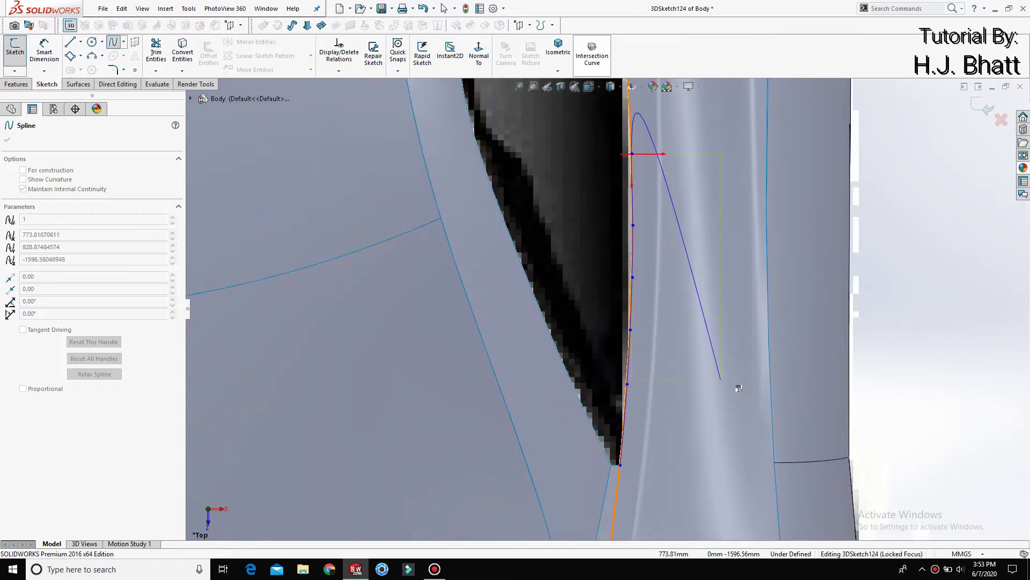
scroll(590, 278, up, 2)
scroll(601, 252, up, 1)
scroll(617, 220, up, 1)
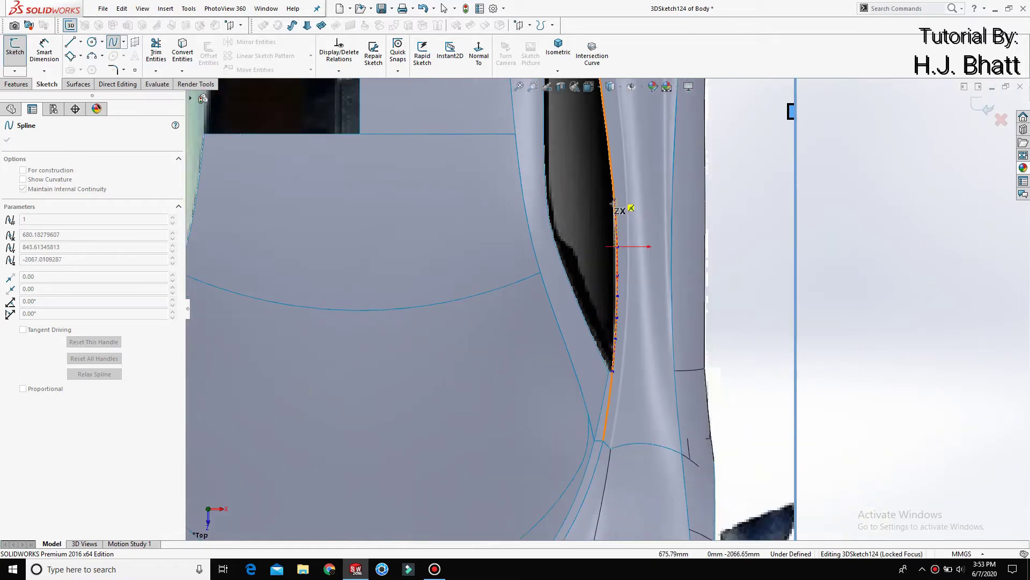
click(617, 217)
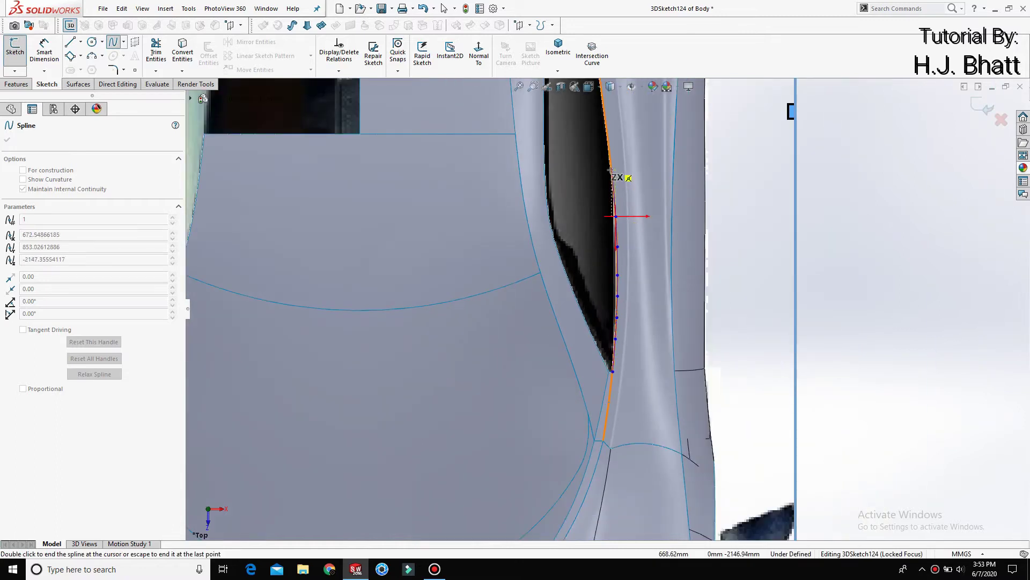
click(610, 170)
scroll(606, 128, down, 2)
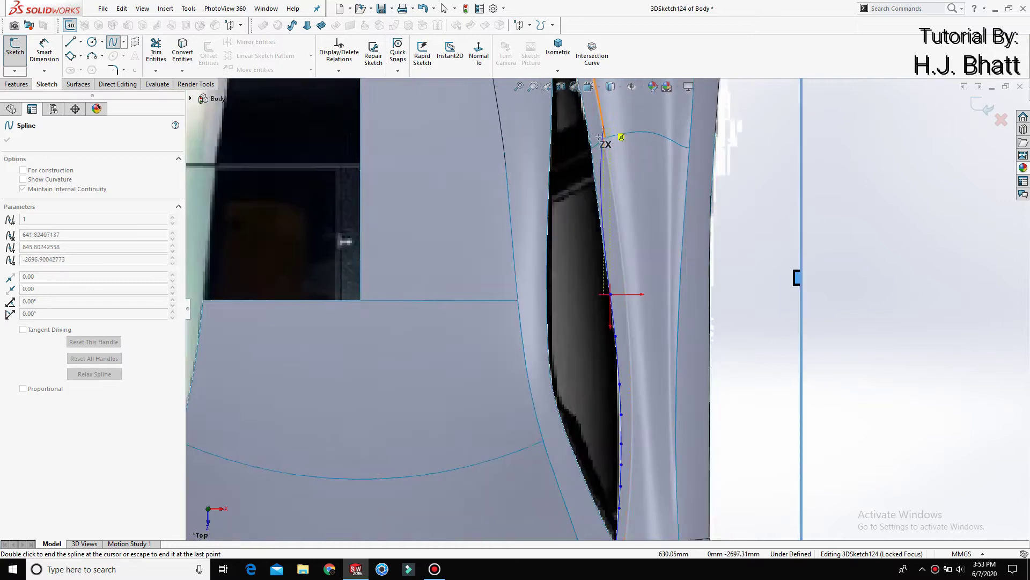
click(604, 280)
click(596, 207)
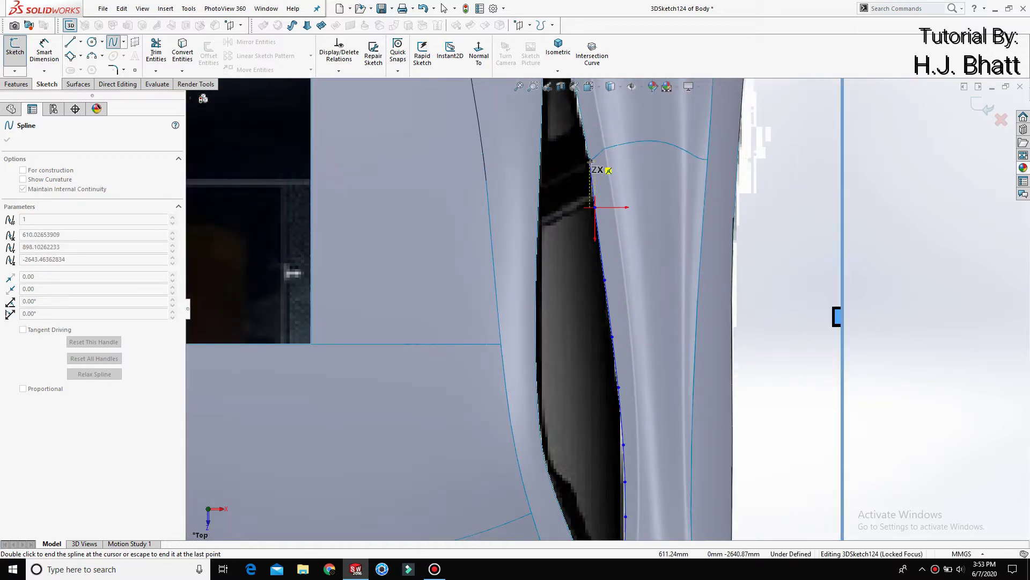
click(590, 160)
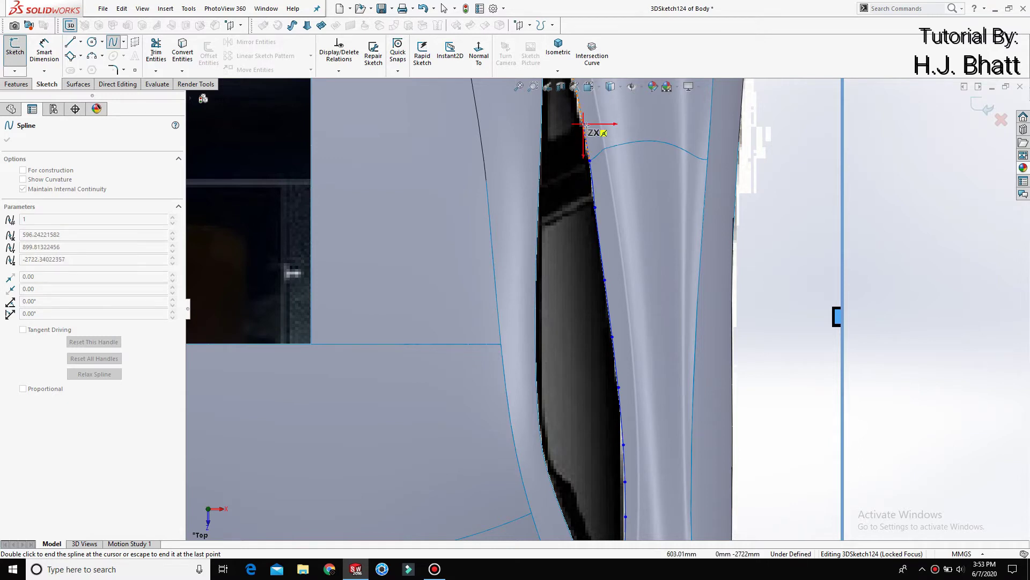
Step: Place the final spline point at the window top and exit 3DSketch124
scroll(599, 214, up, 2)
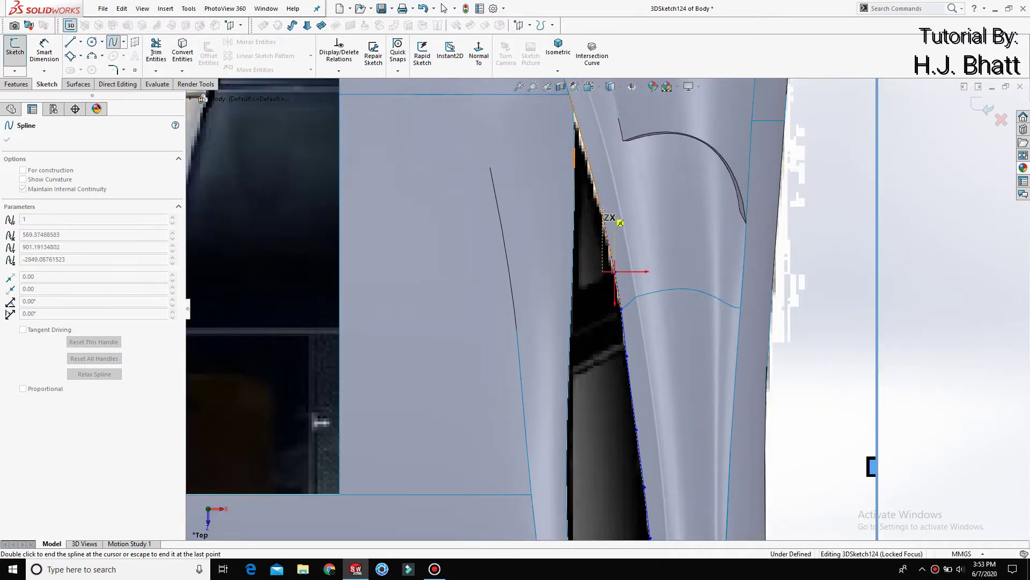
scroll(610, 229, down, 2)
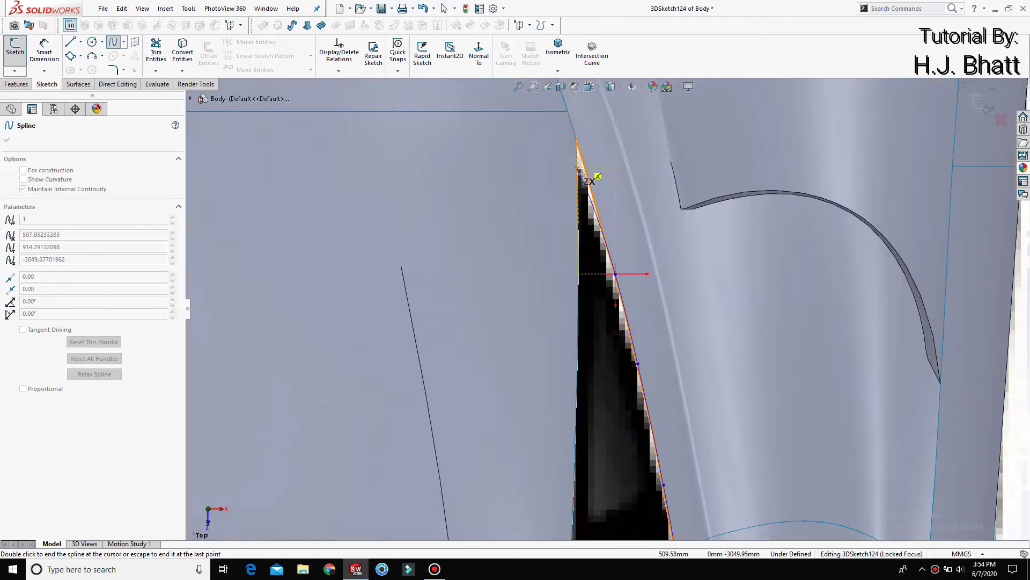
click(602, 225)
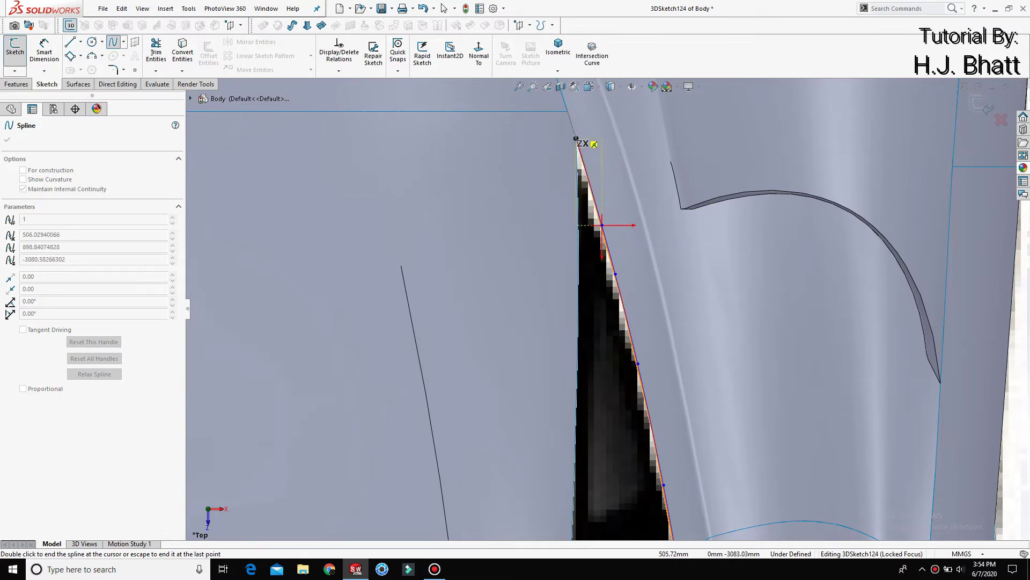
click(577, 138)
key(Escape)
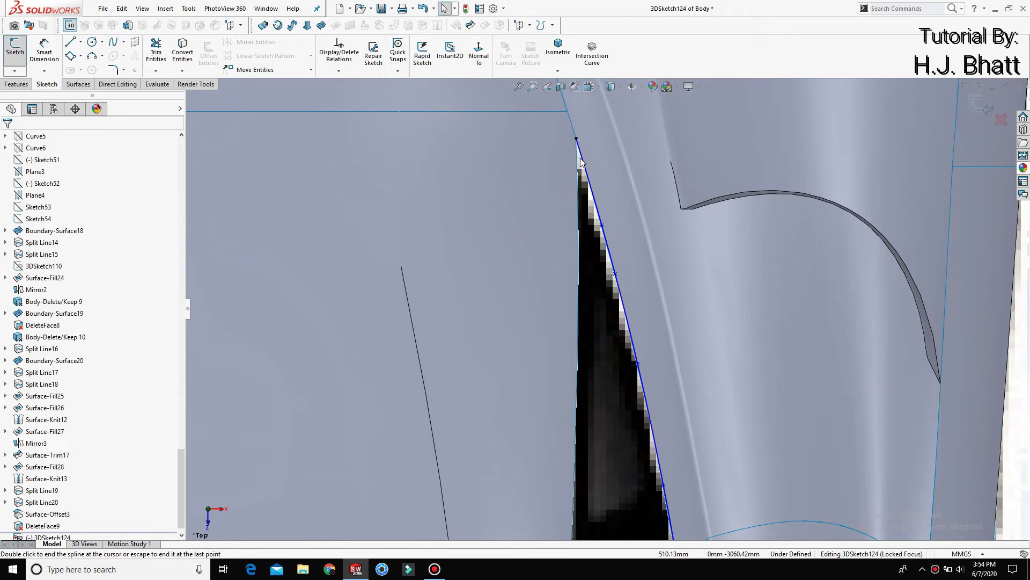
scroll(664, 263, up, 4)
scroll(617, 380, up, 4)
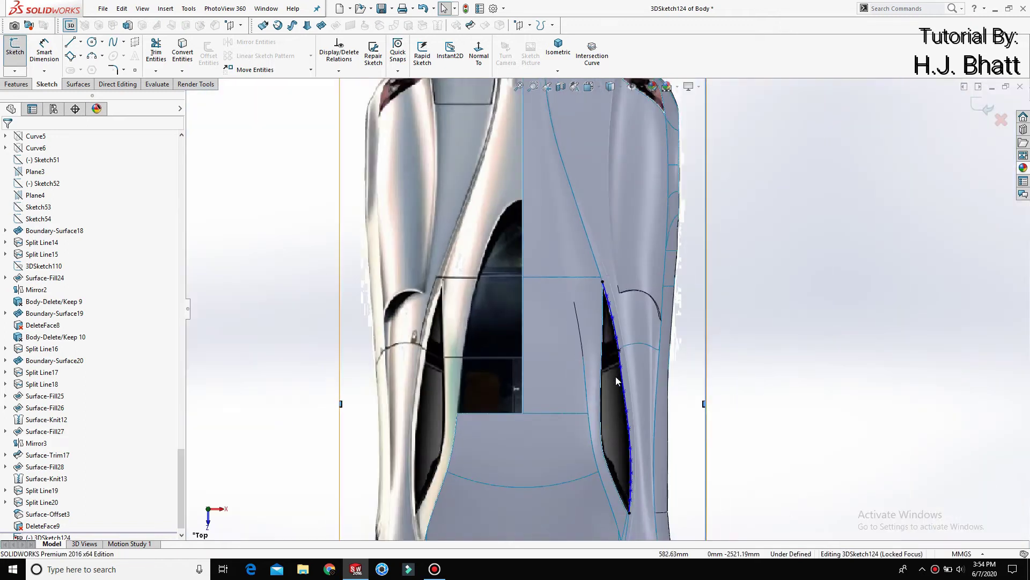
scroll(616, 380, up, 5)
scroll(621, 382, down, 5)
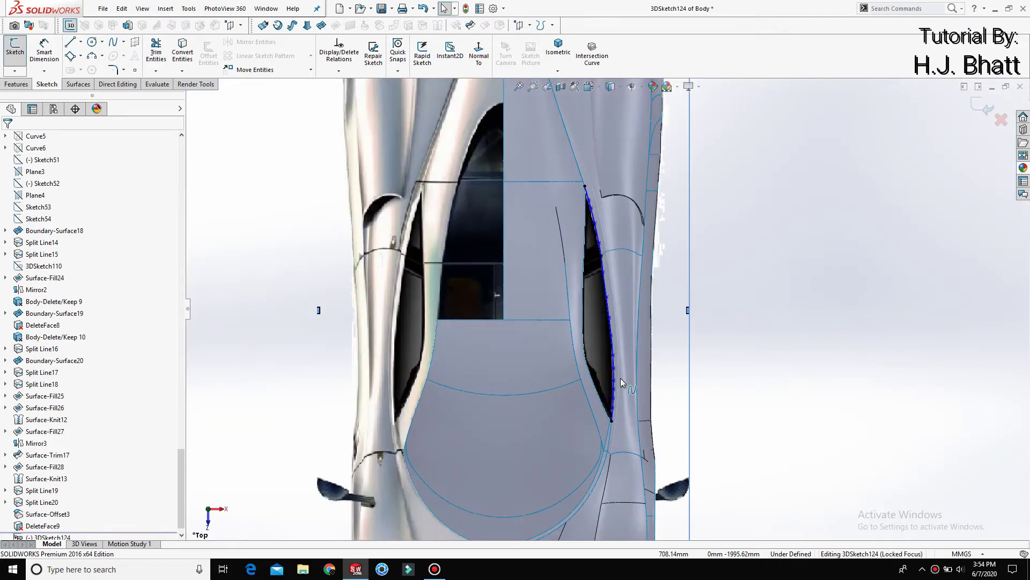
click(981, 106)
Step: Sweep 3DSketch124 as profile along the window edge path to make Surface-Sweep2
click(78, 84)
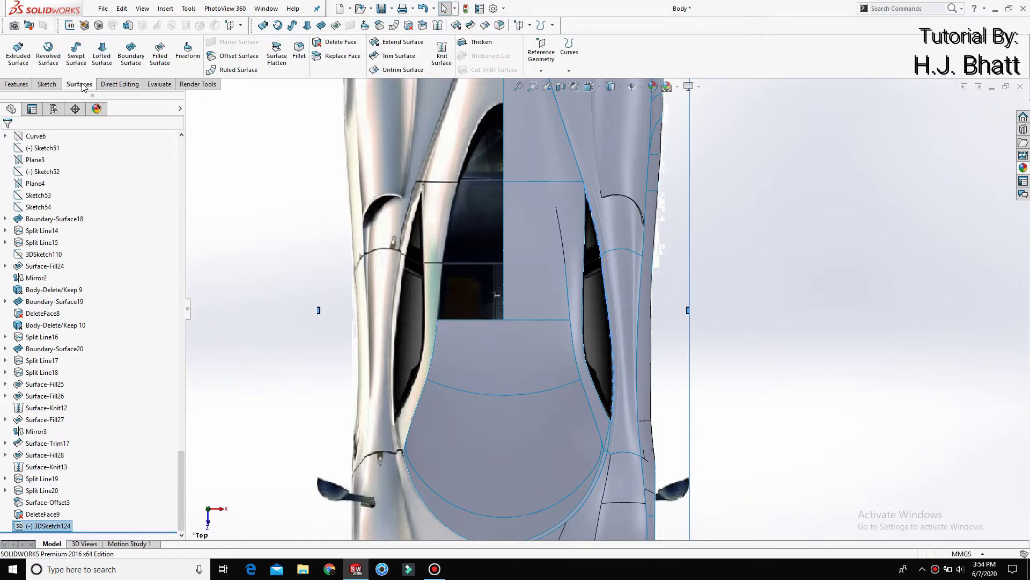
click(76, 54)
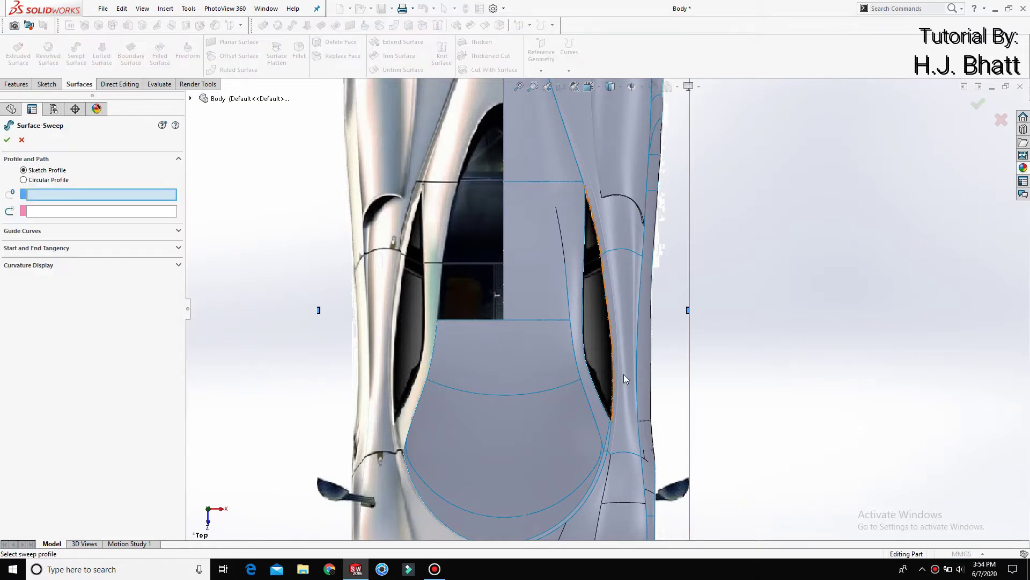
scroll(611, 373, down, 3)
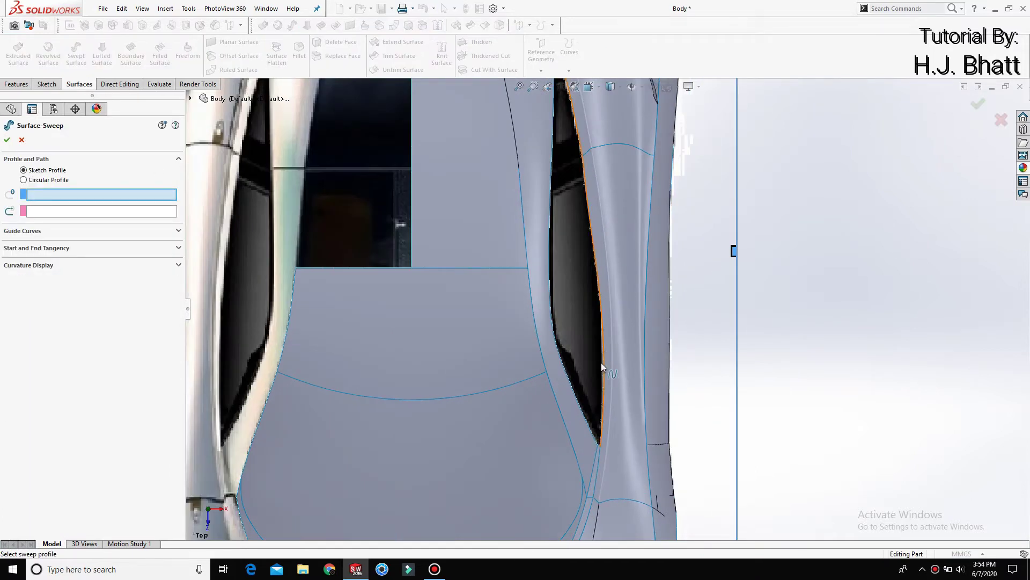
click(603, 368)
scroll(592, 432, down, 2)
scroll(623, 425, down, 3)
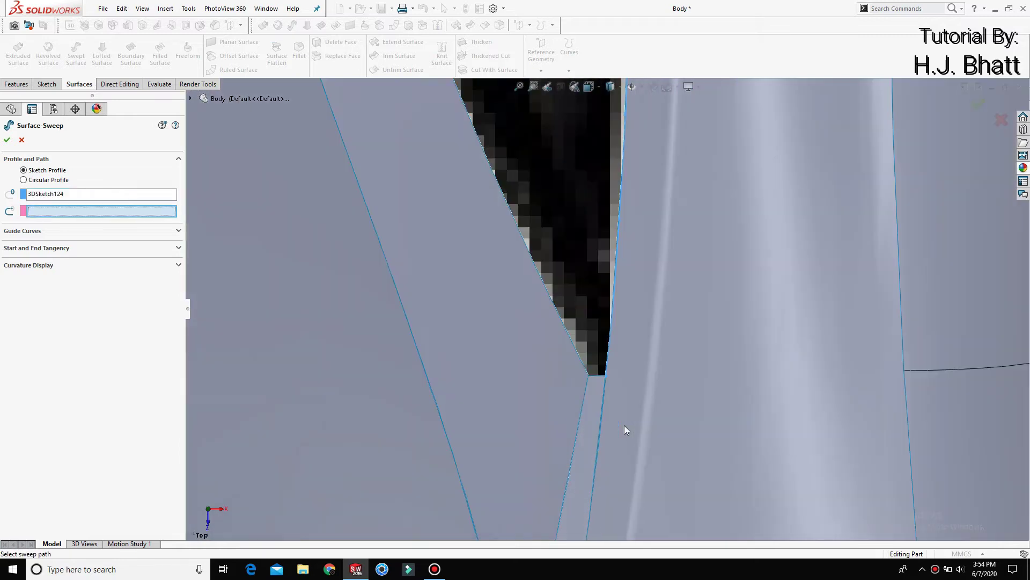
click(600, 376)
scroll(575, 323, up, 2)
scroll(586, 282, up, 1)
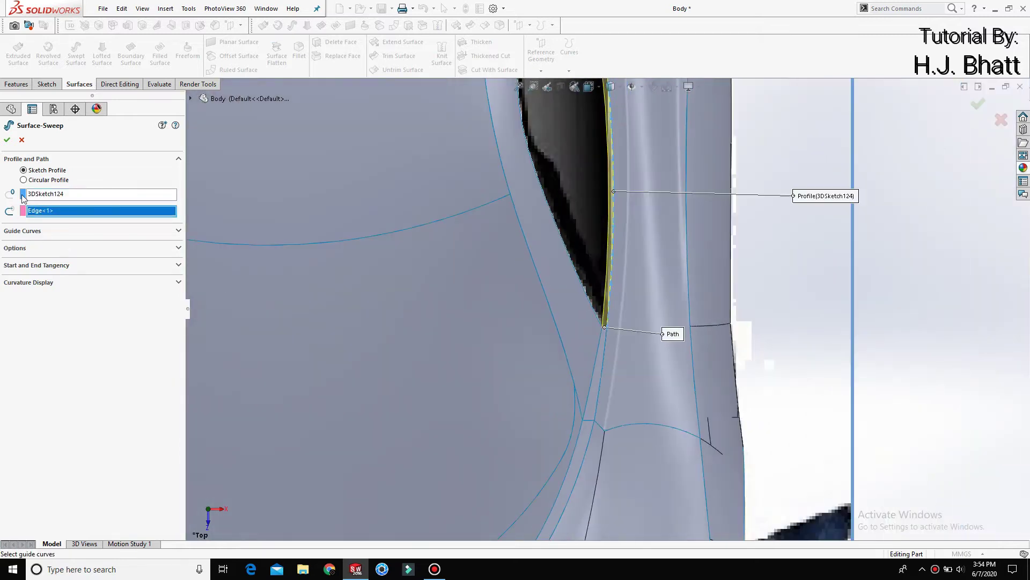
click(8, 139)
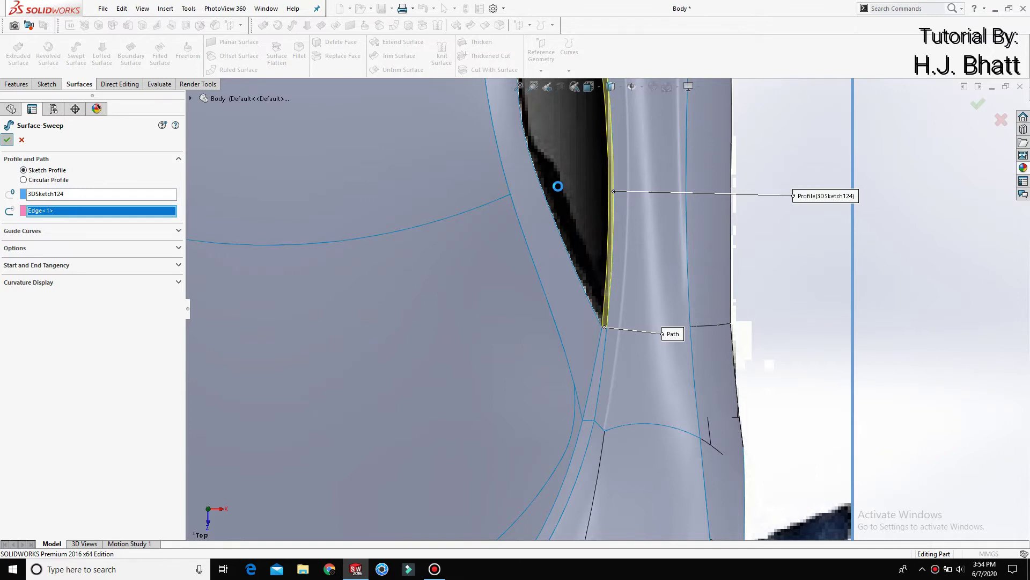
Step: Start a Top Plane sketch with the Spline tool and change the model display
key(f)
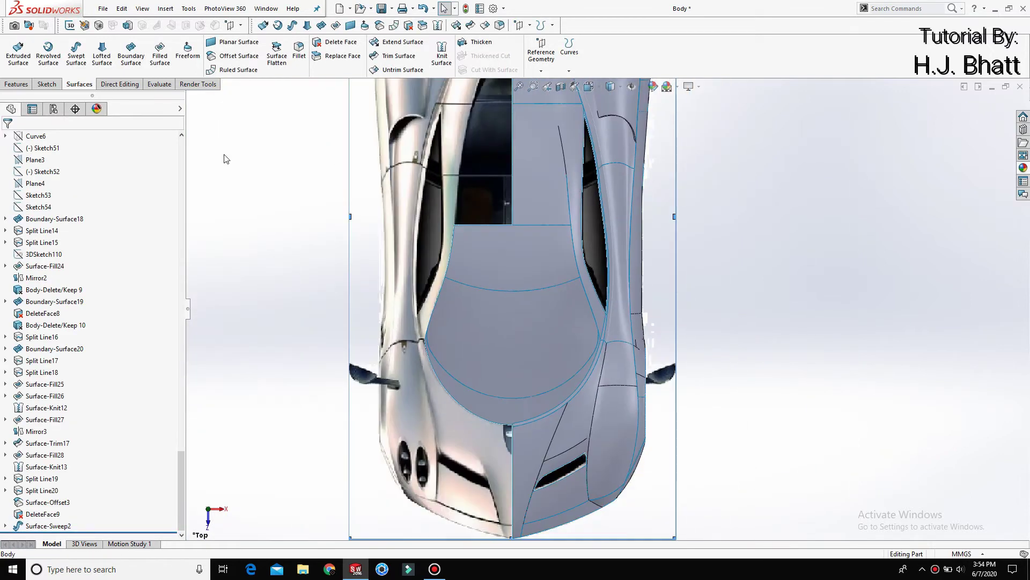
drag(181, 481, 181, 161)
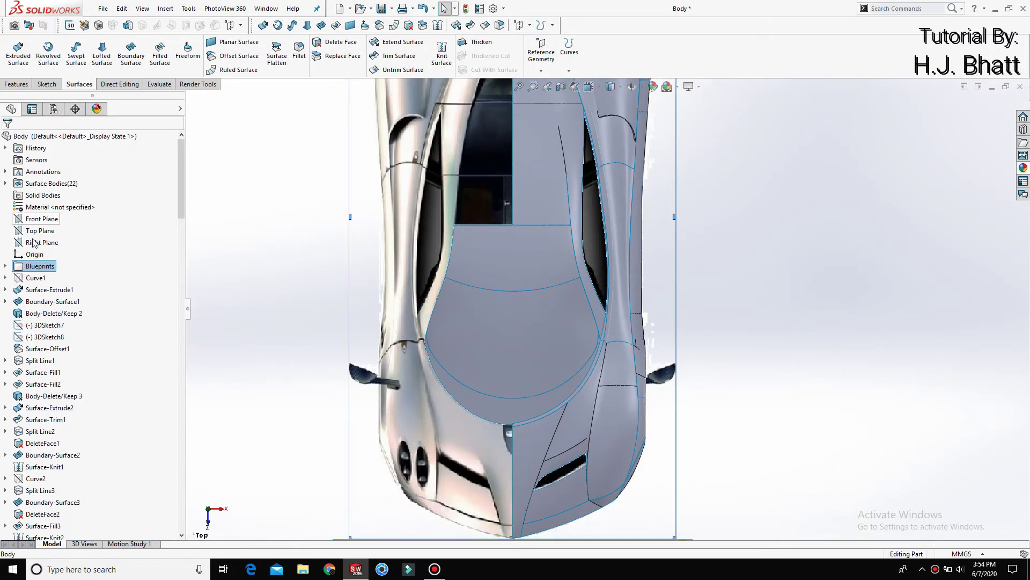
click(32, 230)
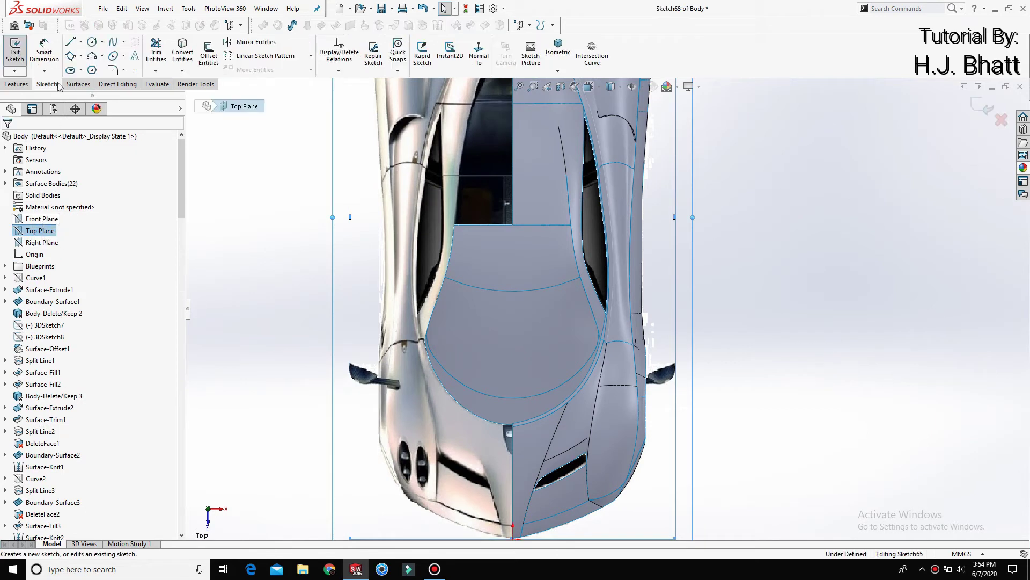
click(113, 43)
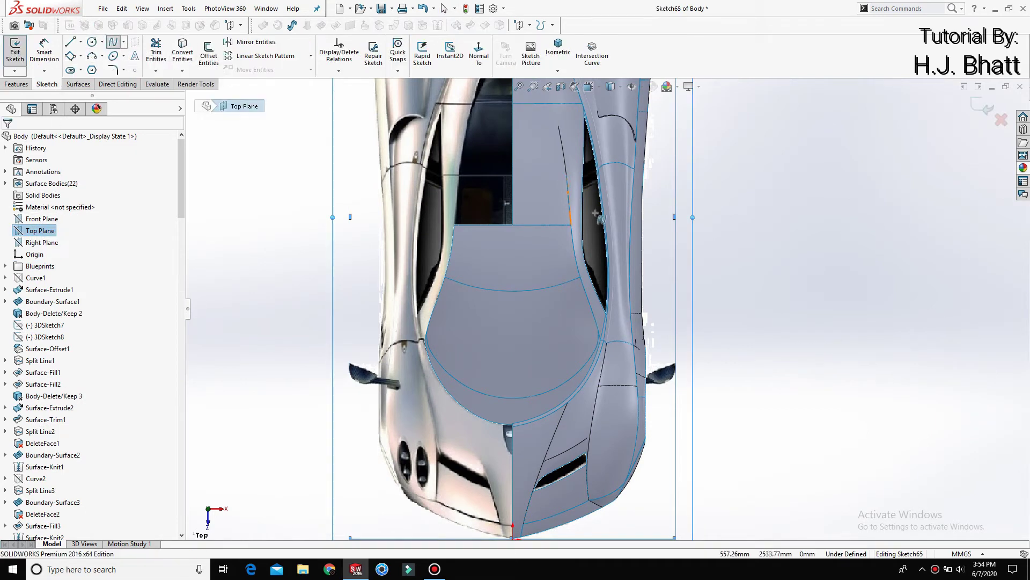
scroll(596, 215, down, 5)
scroll(627, 414, up, 2)
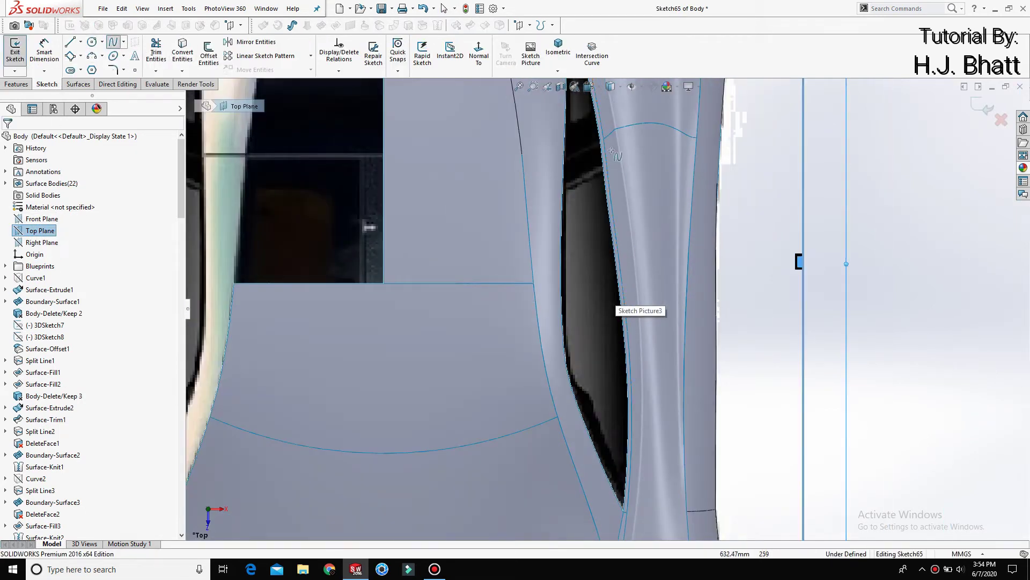
click(620, 94)
click(611, 163)
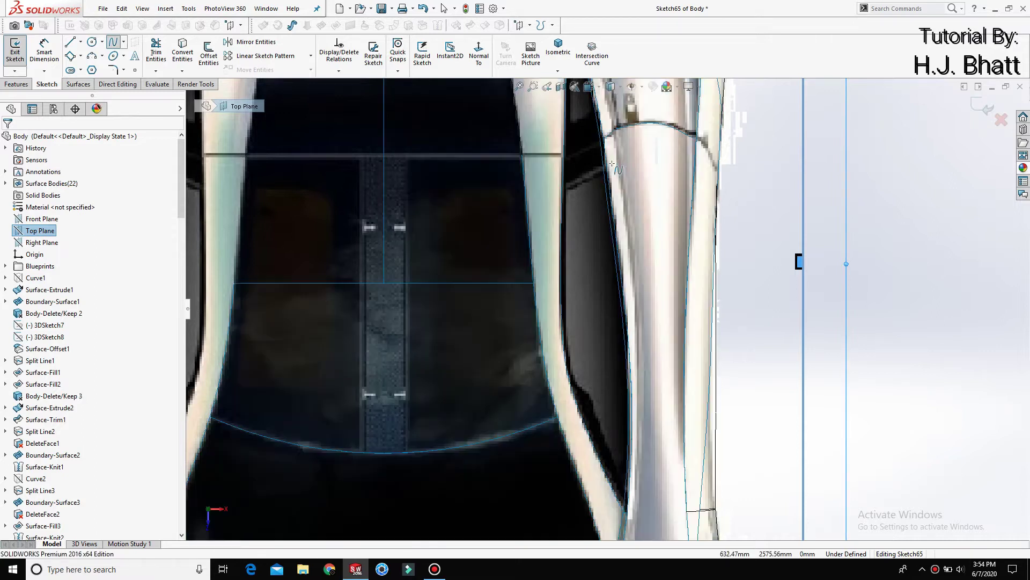
scroll(620, 432, up, 3)
scroll(617, 442, down, 5)
scroll(617, 441, down, 2)
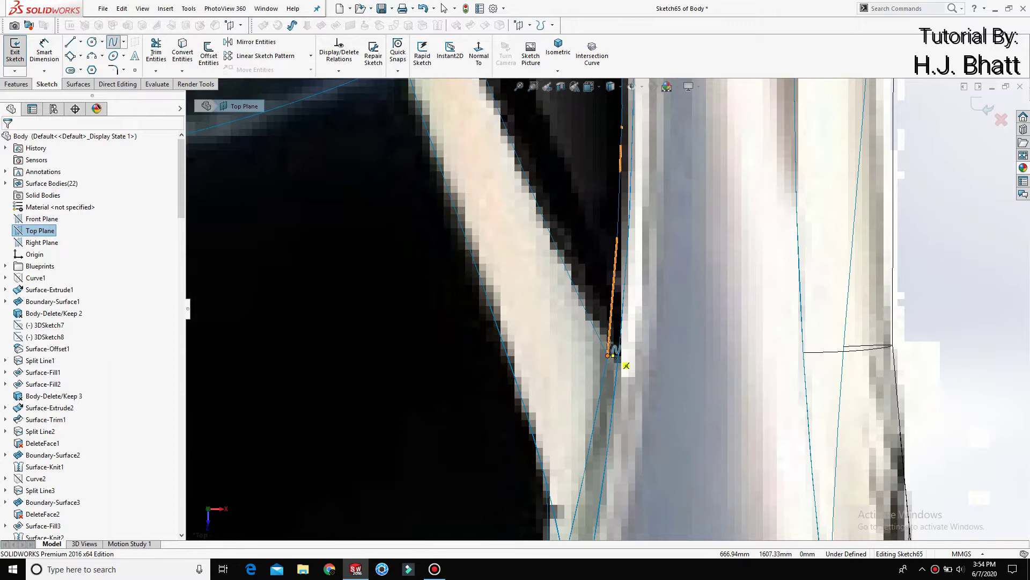
Step: Trace a spline along the side window edge, ending at its upper corner
double_click(613, 355)
click(620, 267)
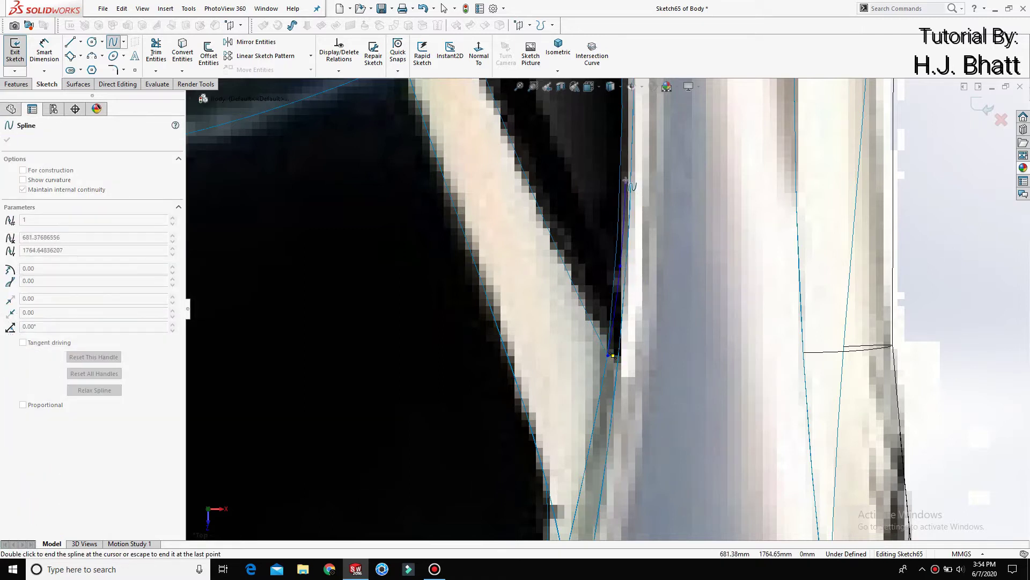
scroll(623, 175, up, 2)
scroll(612, 161, down, 2)
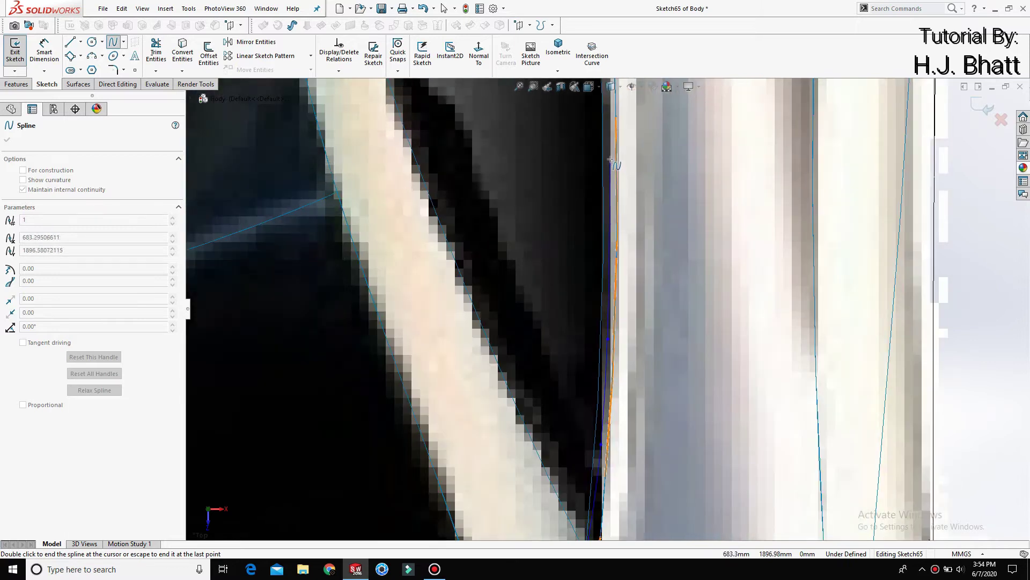
scroll(611, 159, up, 2)
scroll(606, 134, down, 3)
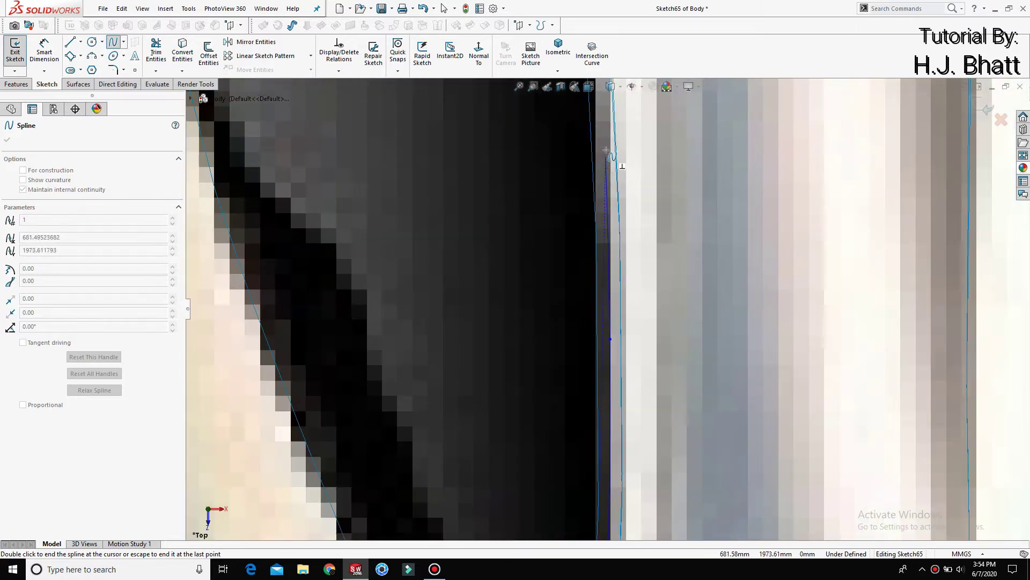
scroll(604, 130, up, 2)
scroll(596, 120, down, 2)
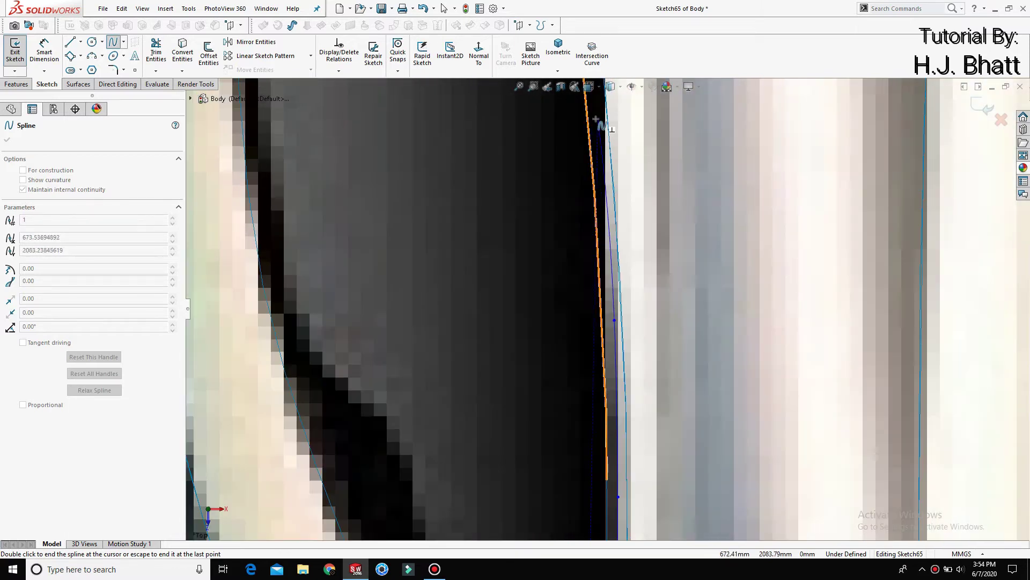
scroll(595, 119, up, 2)
scroll(596, 120, down, 3)
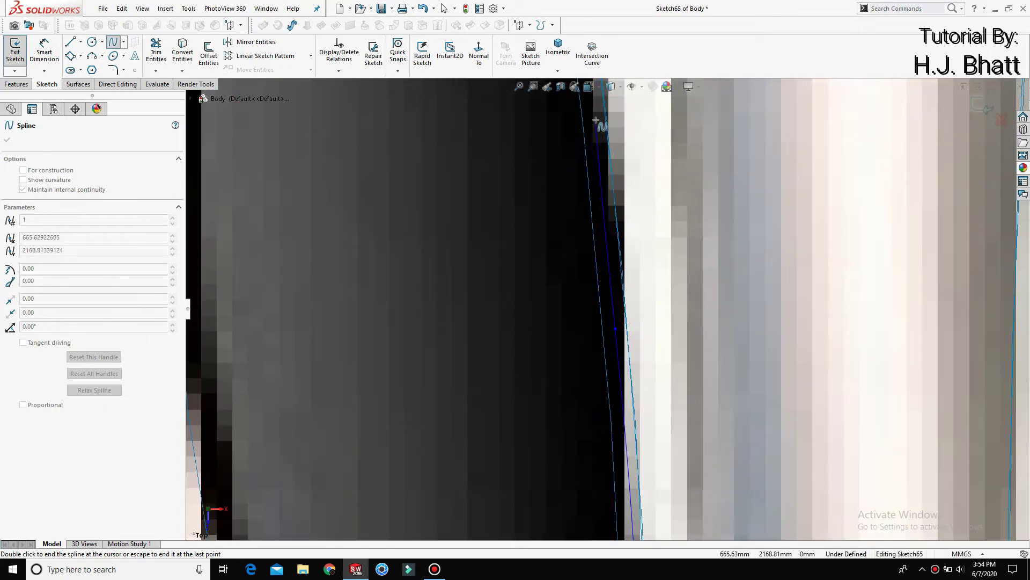
scroll(594, 119, up, 2)
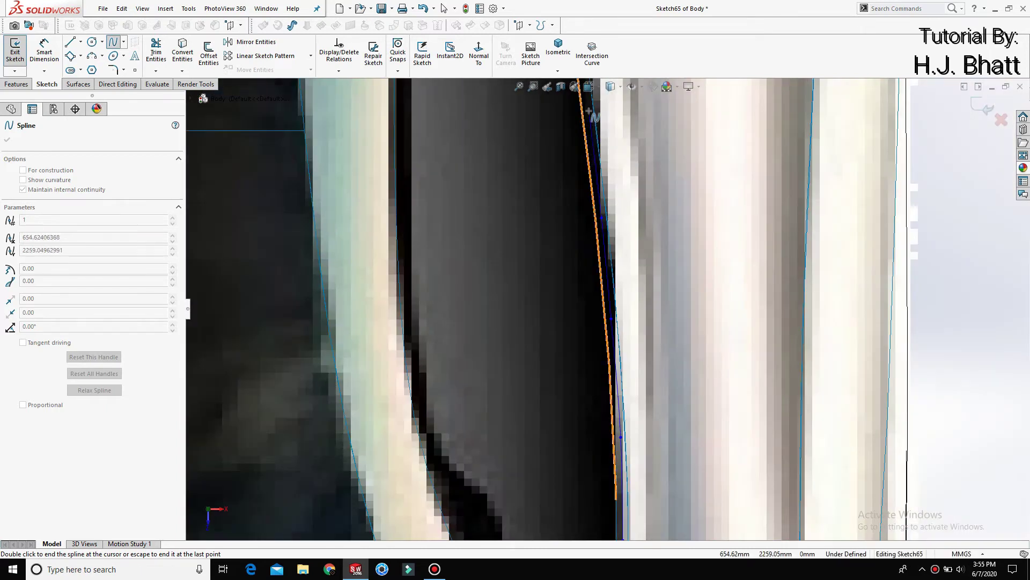
scroll(588, 112, up, 2)
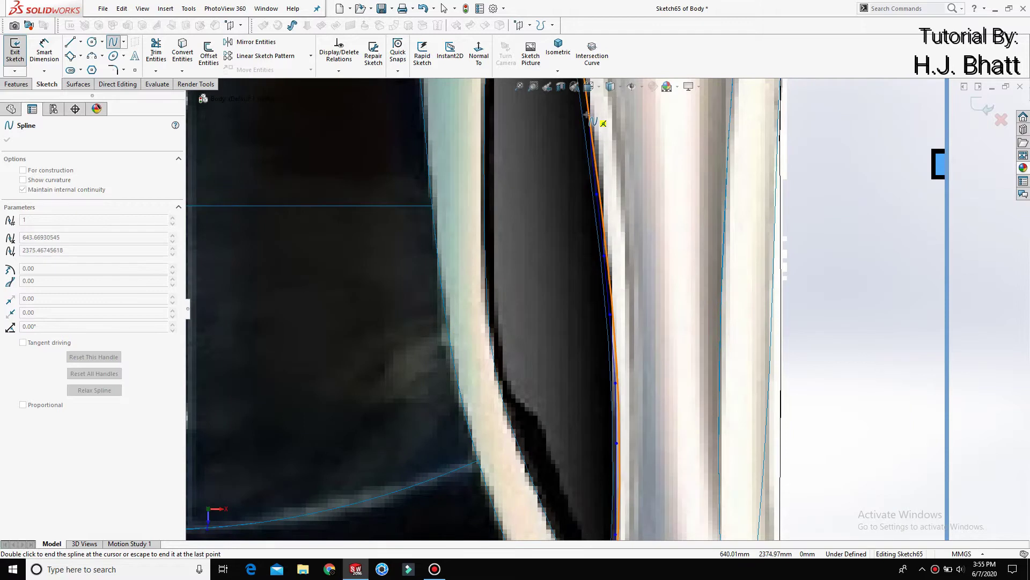
scroll(588, 115, down, 2)
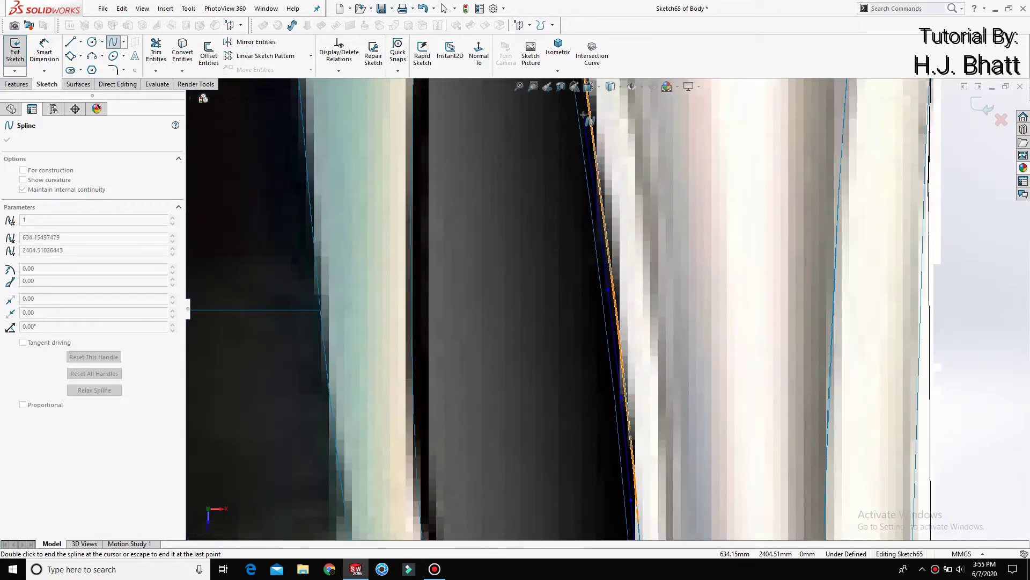
scroll(587, 118, down, 3)
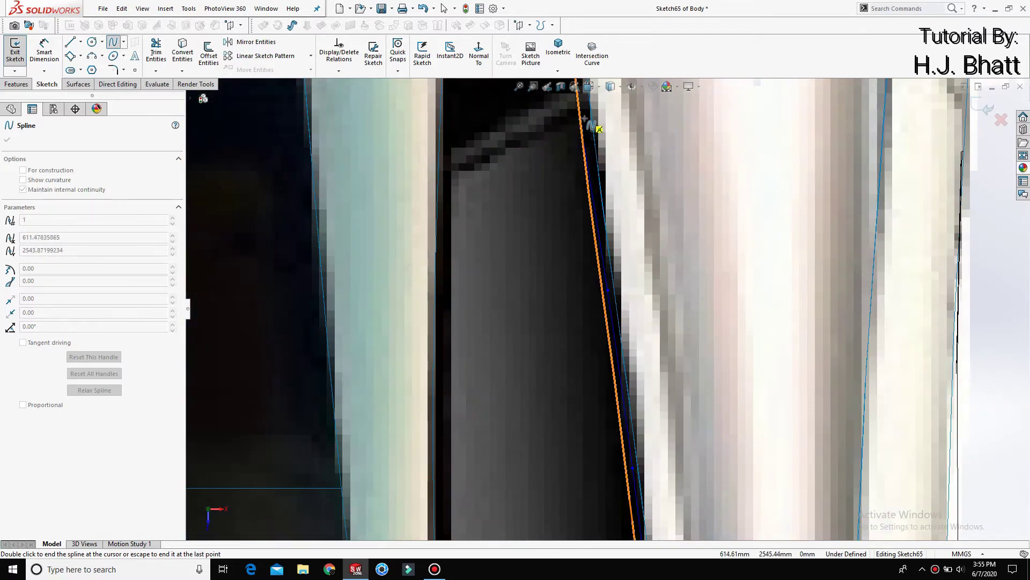
scroll(584, 118, down, 2)
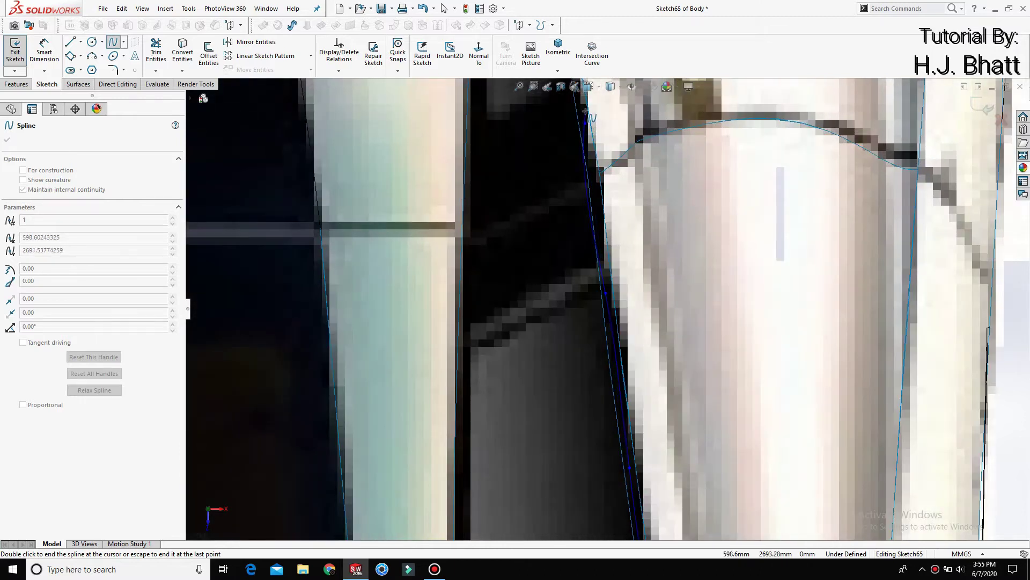
scroll(588, 115, up, 2)
scroll(586, 123, down, 1)
scroll(585, 128, down, 1)
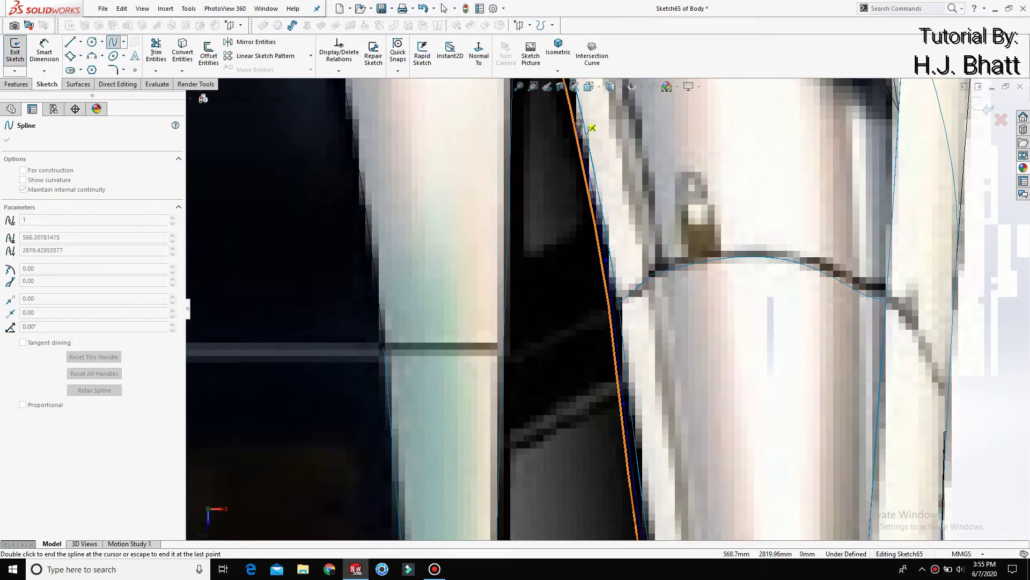
scroll(579, 132, down, 1)
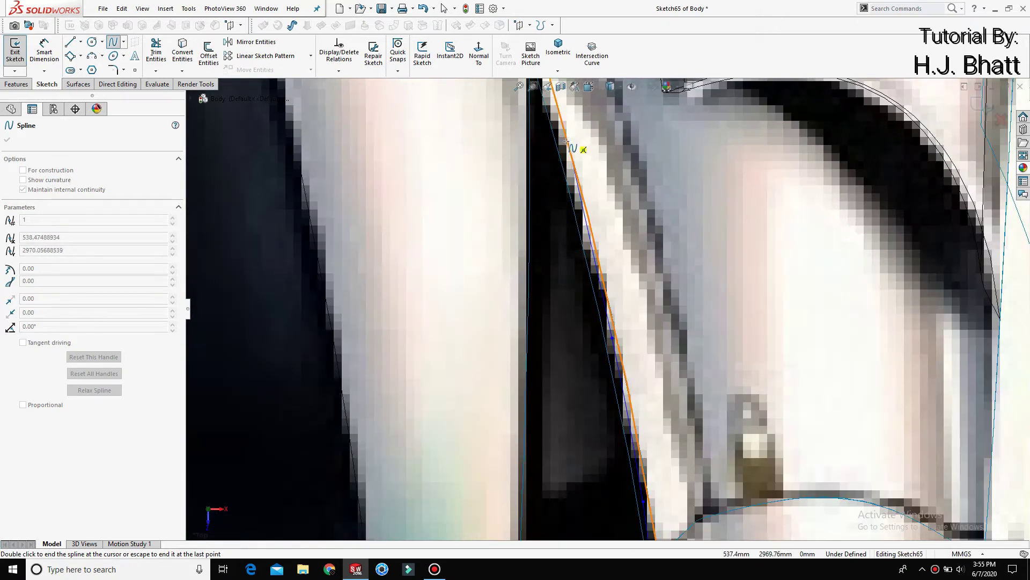
scroll(569, 161, up, 1)
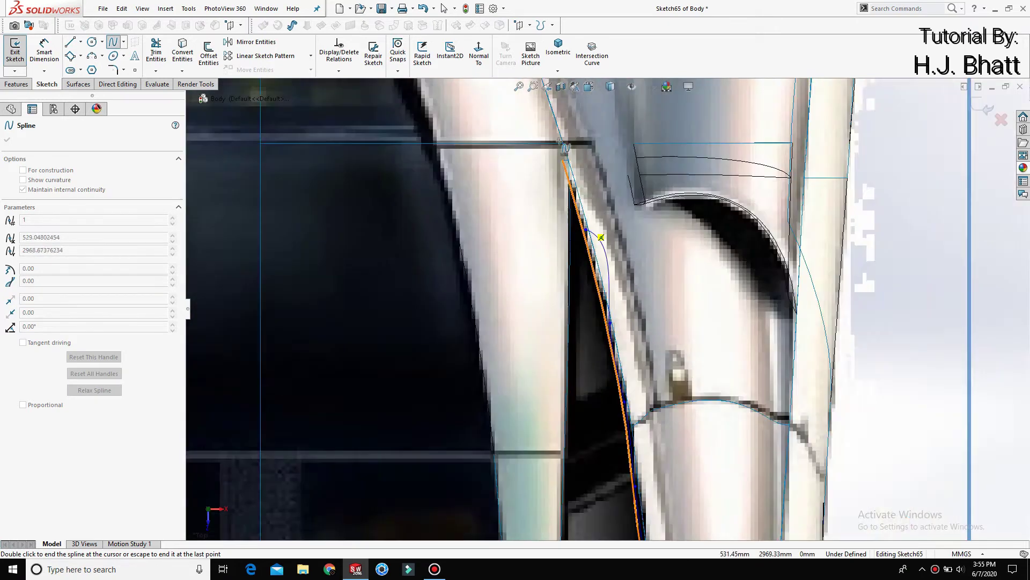
scroll(593, 236, down, 1)
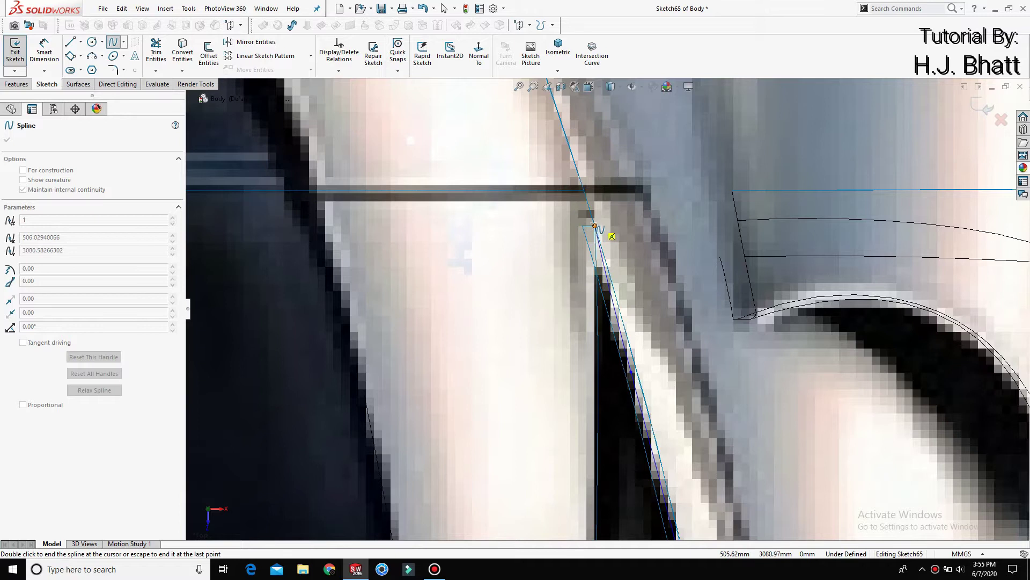
double_click(595, 225)
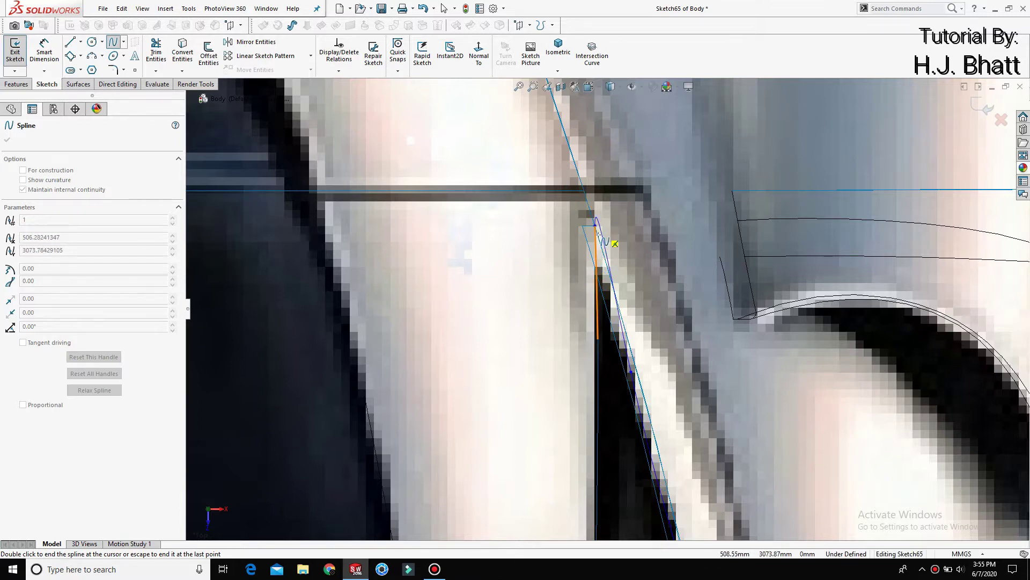
key(Escape)
Step: Hide the background reference picture and inspect the traced spline
scroll(607, 311, up, 2)
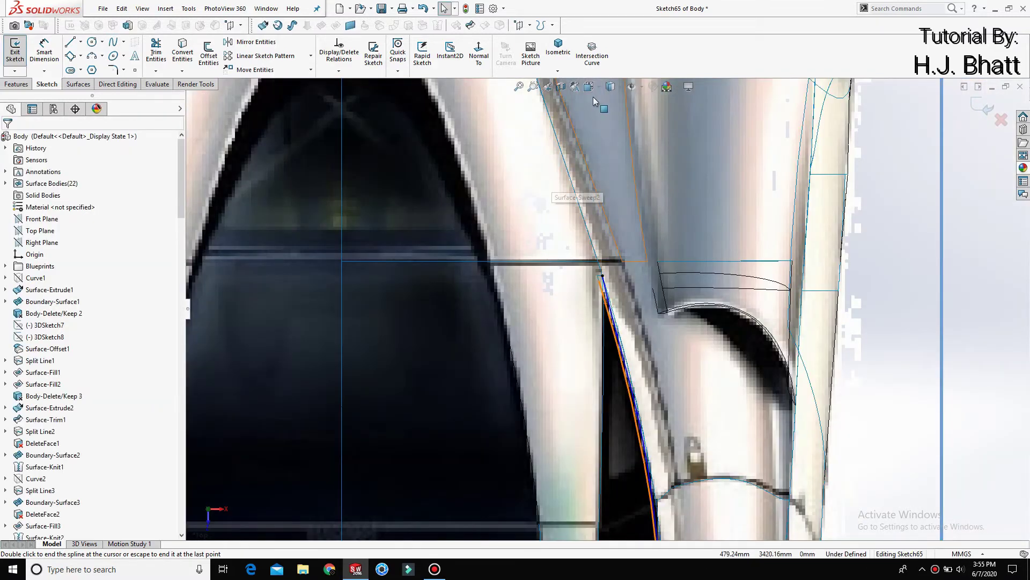
click(612, 115)
click(609, 99)
scroll(609, 266, up, 3)
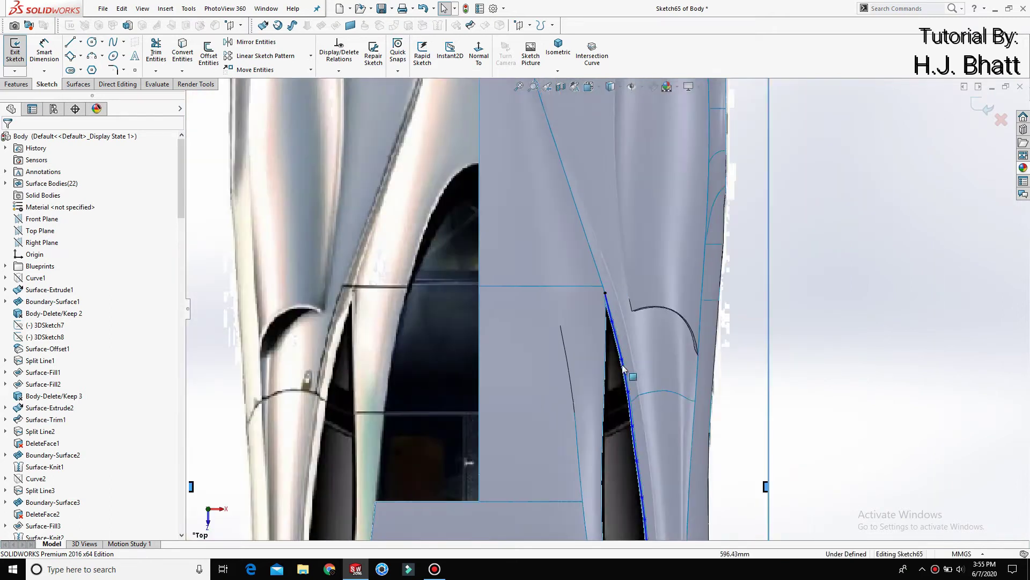
scroll(612, 301, up, 2)
scroll(623, 404, down, 3)
scroll(623, 401, down, 2)
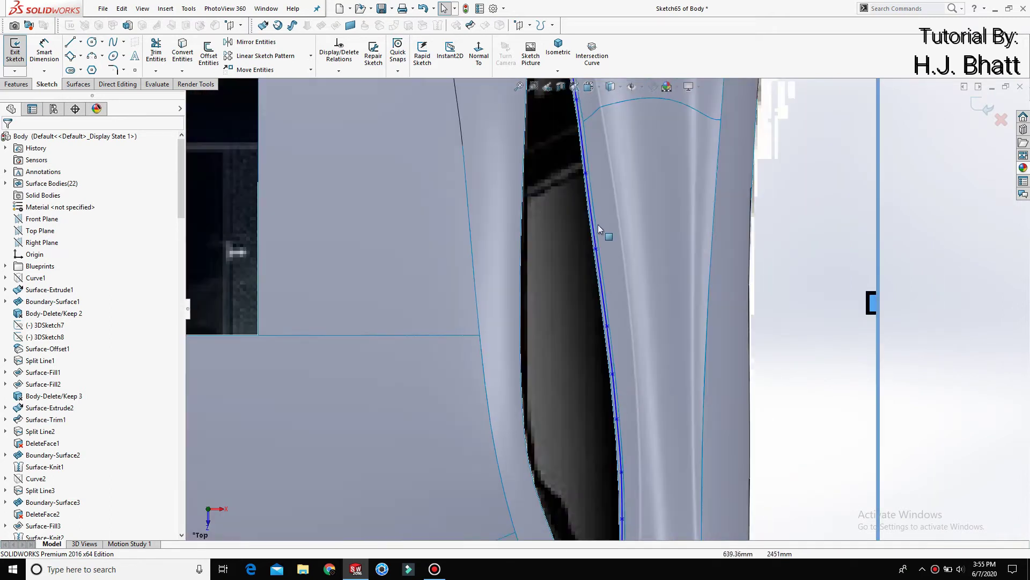
scroll(593, 393, up, 1)
scroll(606, 430, up, 2)
scroll(615, 467, down, 3)
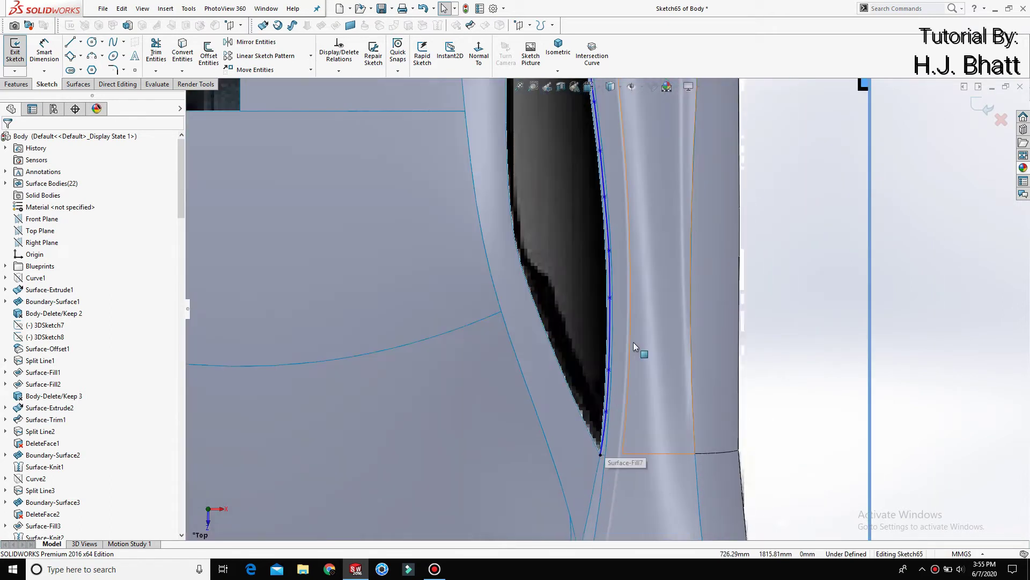
scroll(634, 349, up, 1)
scroll(631, 352, up, 1)
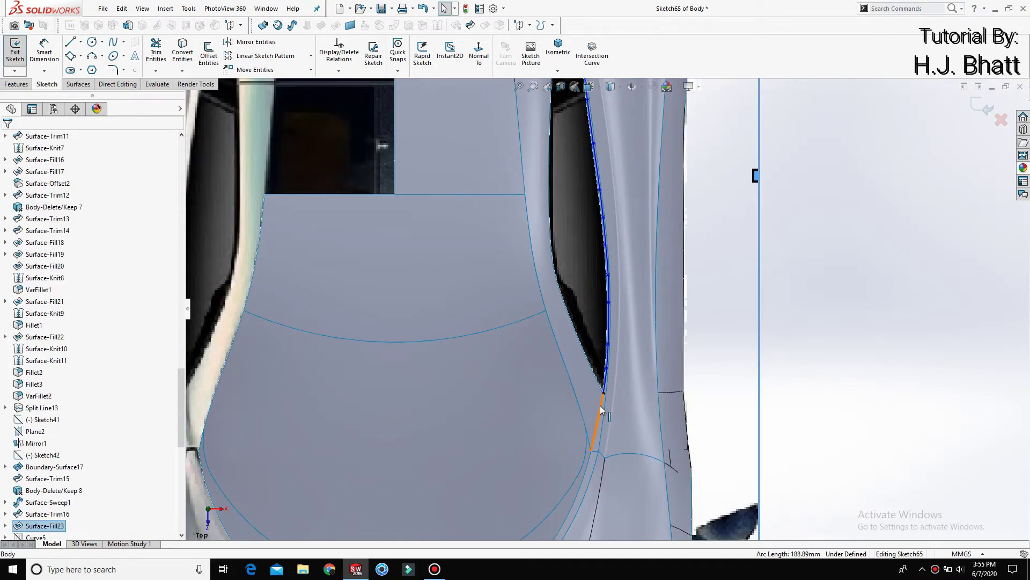
scroll(604, 376, down, 2)
Step: Make the spline tangent to the adjoining body edge and close Sketch65
click(614, 342)
ctrl+click(621, 322)
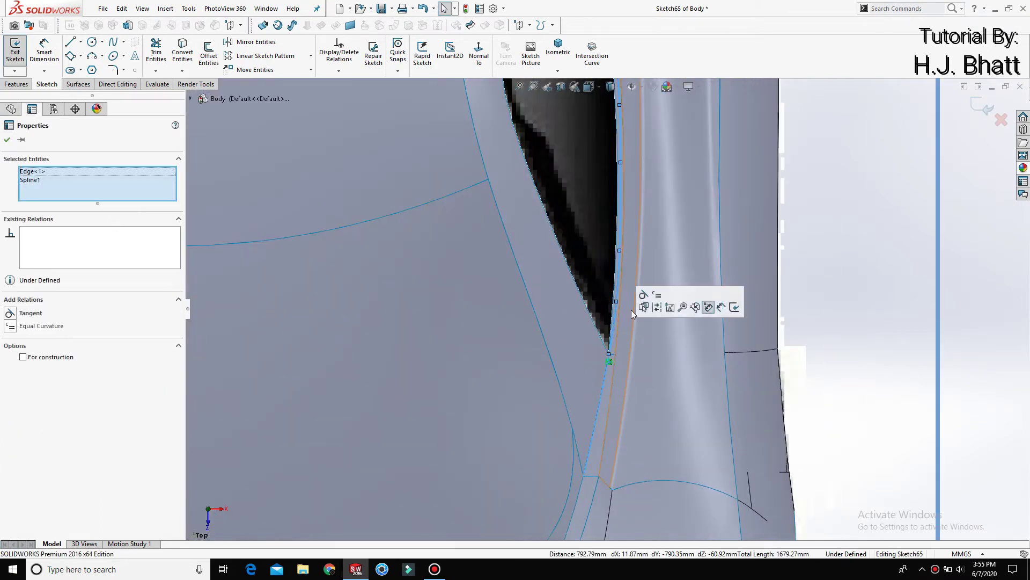
click(652, 300)
key(Escape)
scroll(617, 289, up, 1)
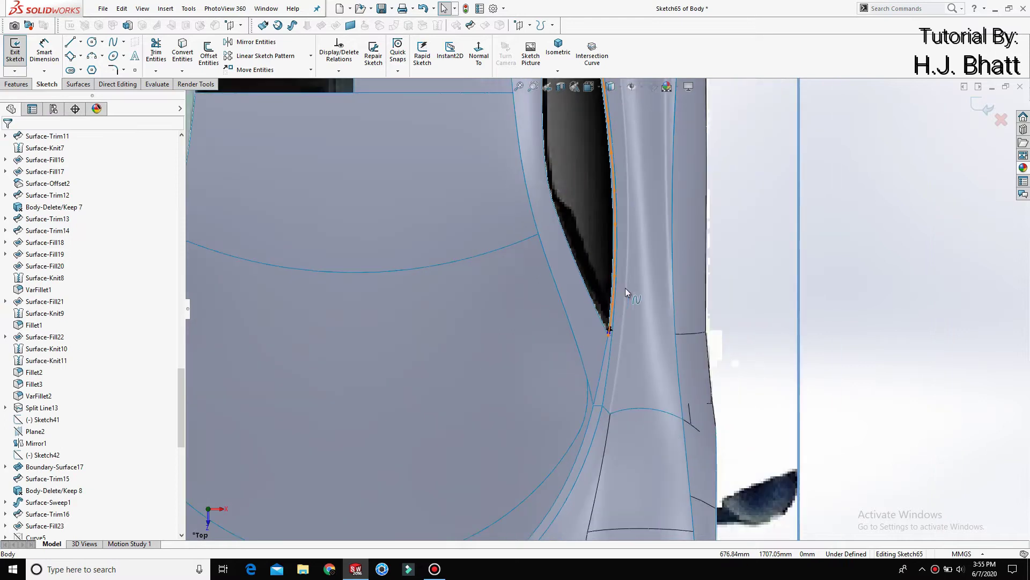
click(985, 109)
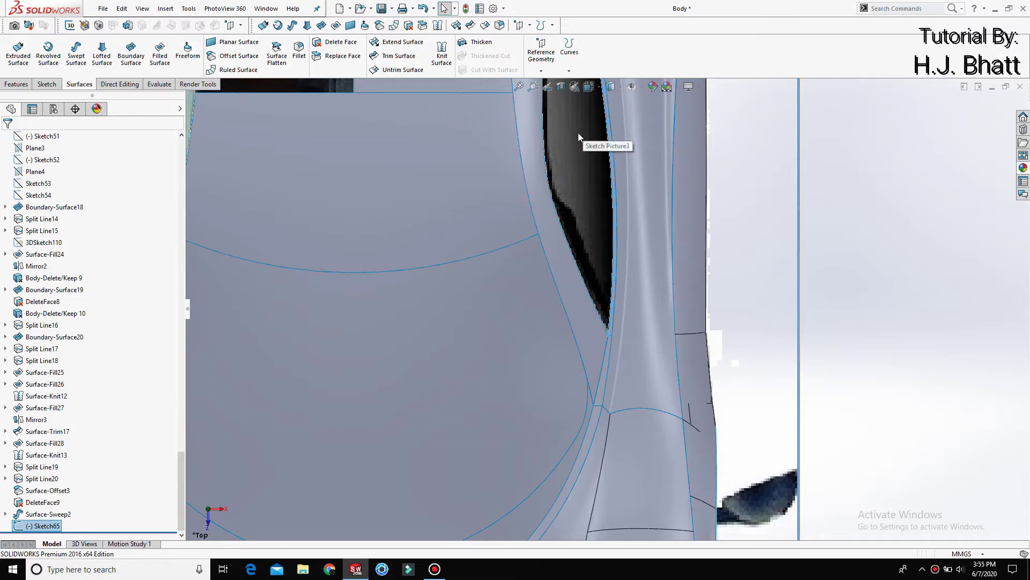
Step: Trim away the thin Surface-Sweep2 strip with Sketch65, creating Surface-Trim18
click(399, 56)
scroll(674, 220, down, 5)
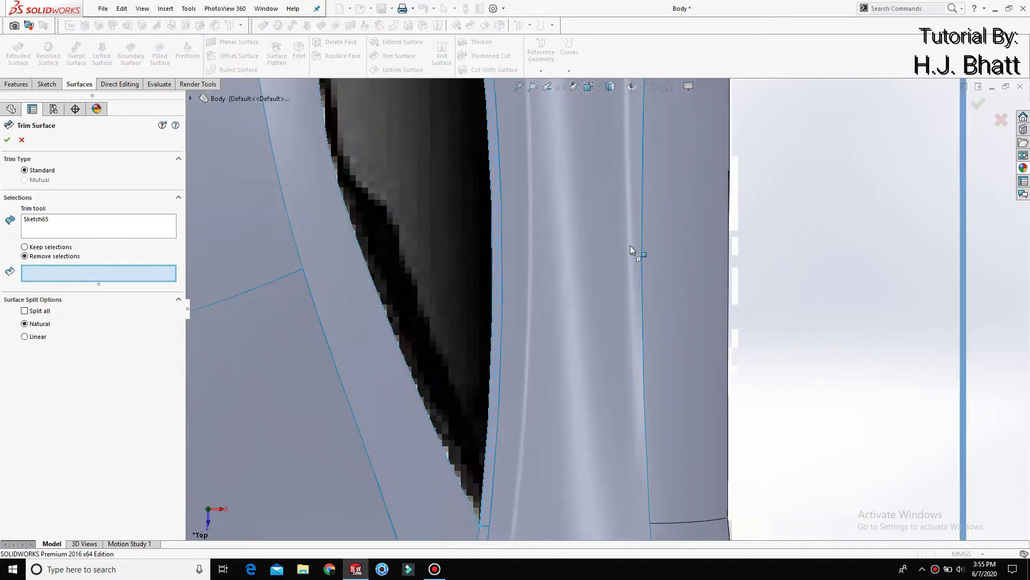
click(494, 257)
click(5, 141)
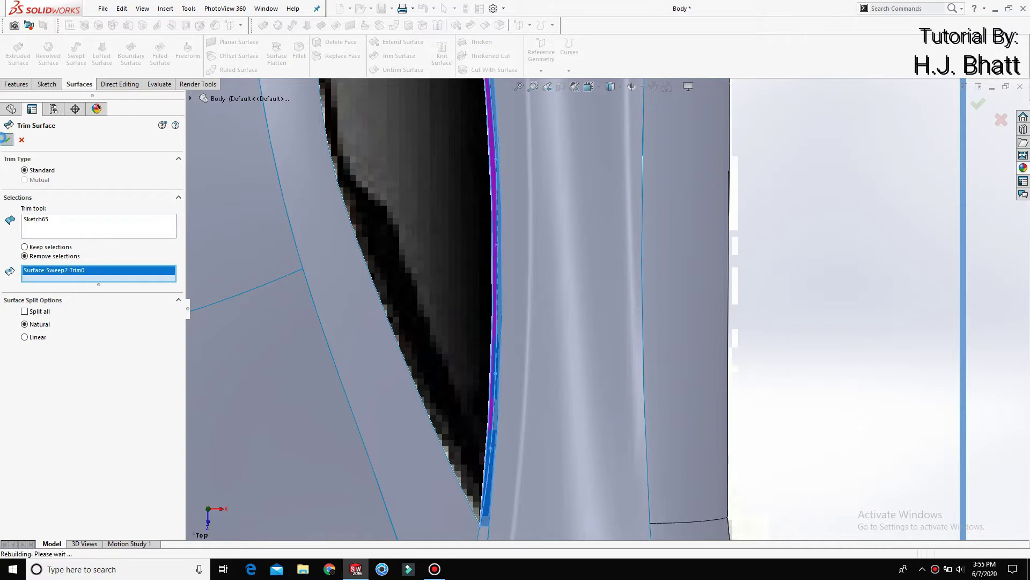
scroll(440, 223, up, 3)
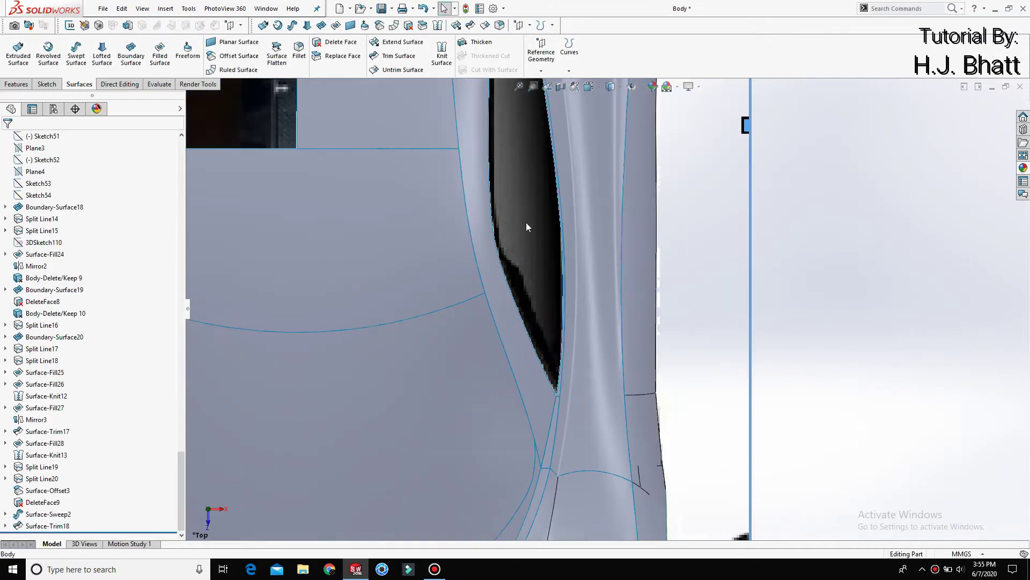
scroll(527, 223, up, 3)
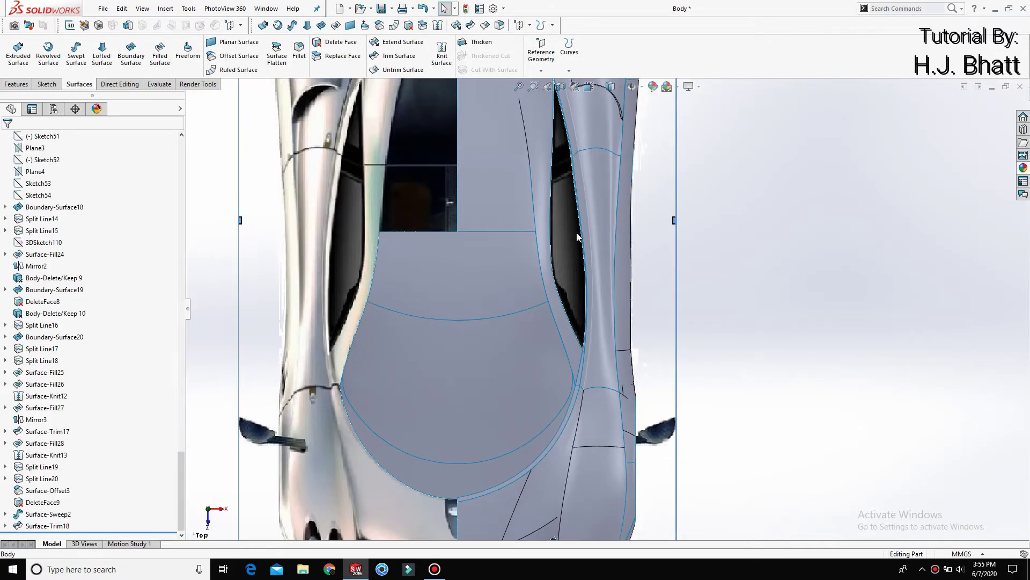
click(43, 85)
Step: Start a new 3D sketch and pick the first edge of the side-window opening
click(14, 71)
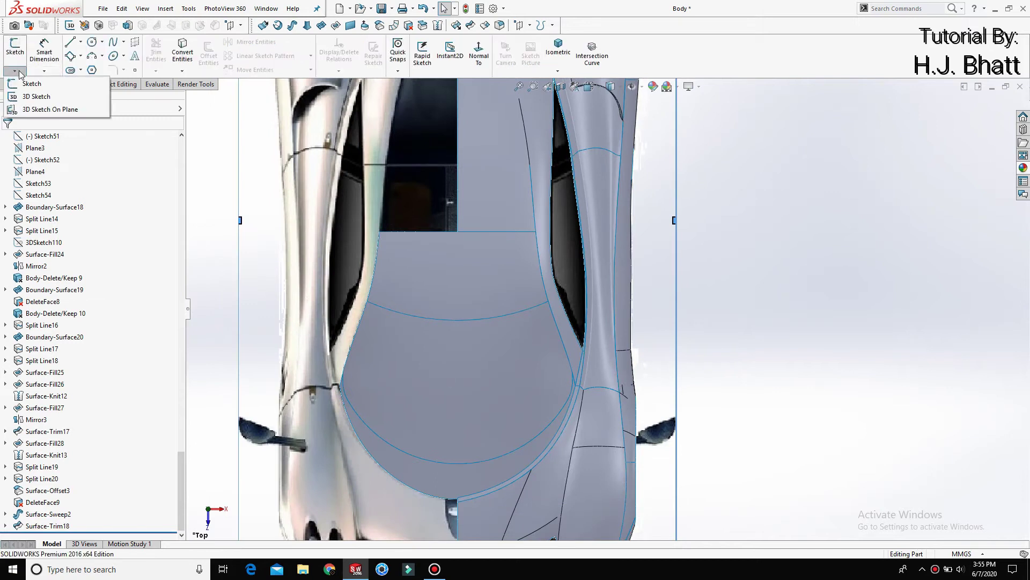
click(24, 99)
middle_drag(495, 218, 573, 234)
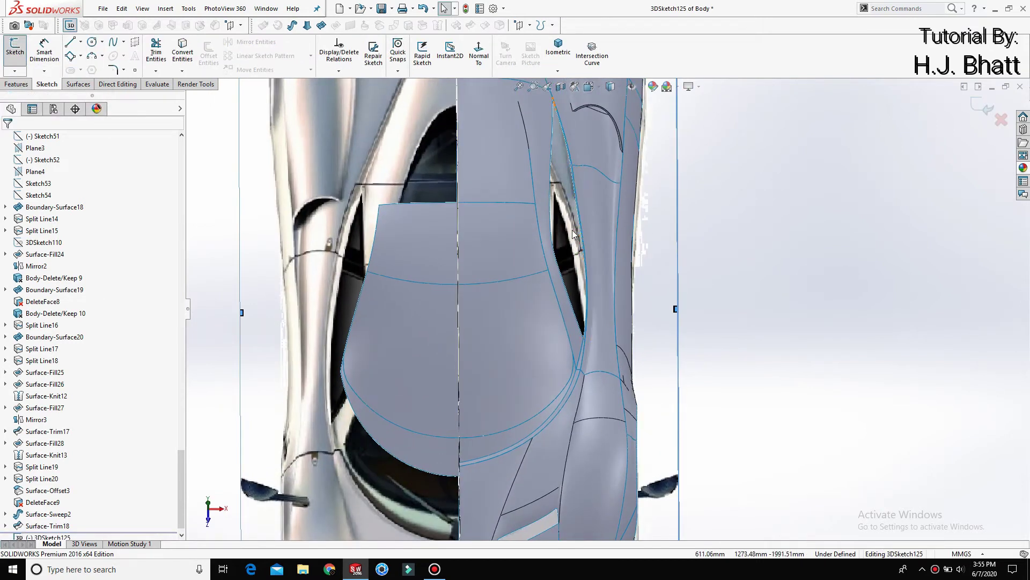
scroll(573, 234, down, 3)
scroll(577, 235, down, 3)
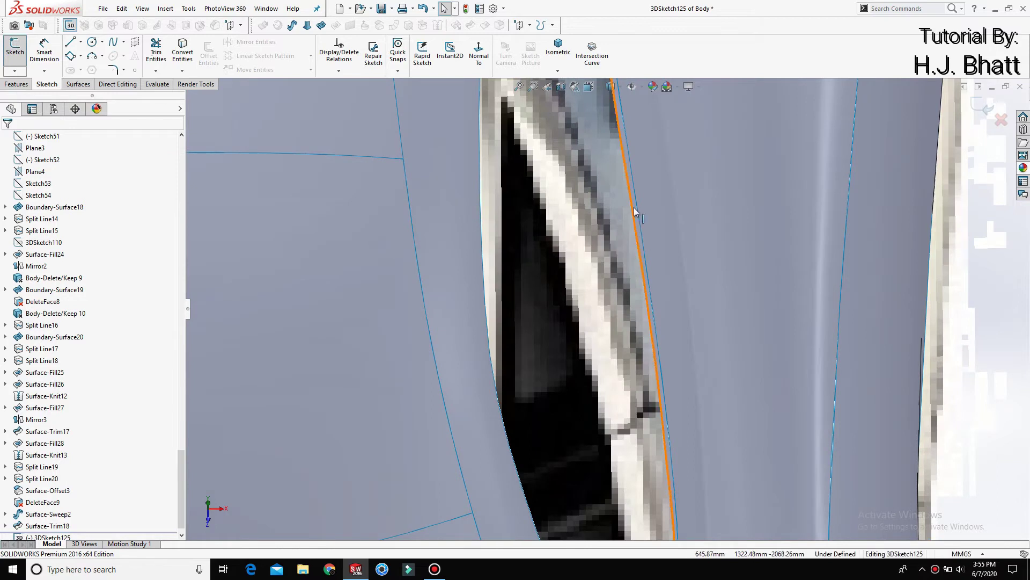
click(634, 208)
scroll(616, 237, up, 3)
scroll(590, 275, up, 3)
Step: Add the remaining window-opening edges, including the Surface-Fill26 edge, to the selection
mouse_move(590, 275)
middle_down()
mouse_move(498, 327)
mouse_move(545, 301)
middle_up()
click(546, 305)
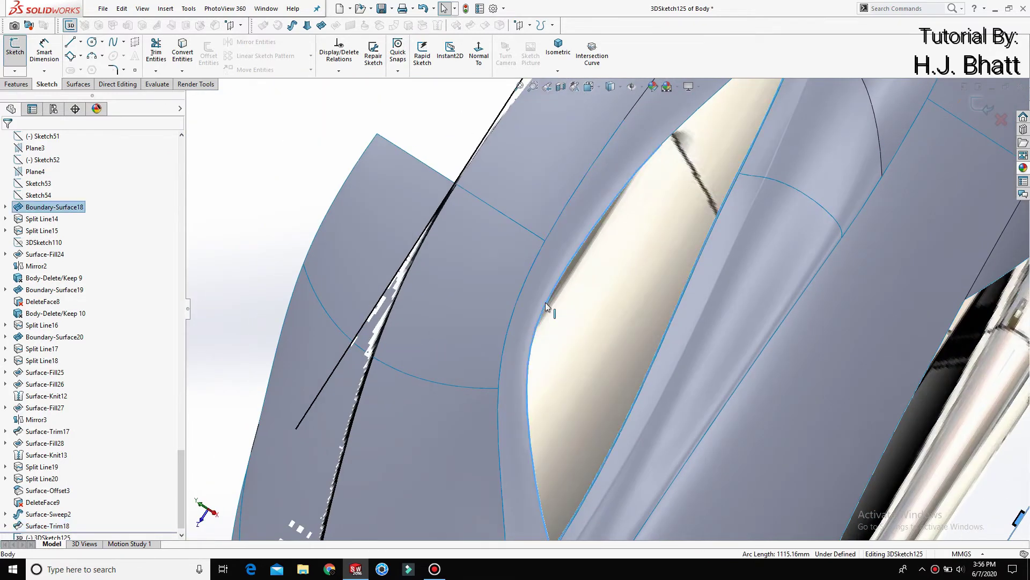
click(689, 149)
scroll(688, 150, up, 5)
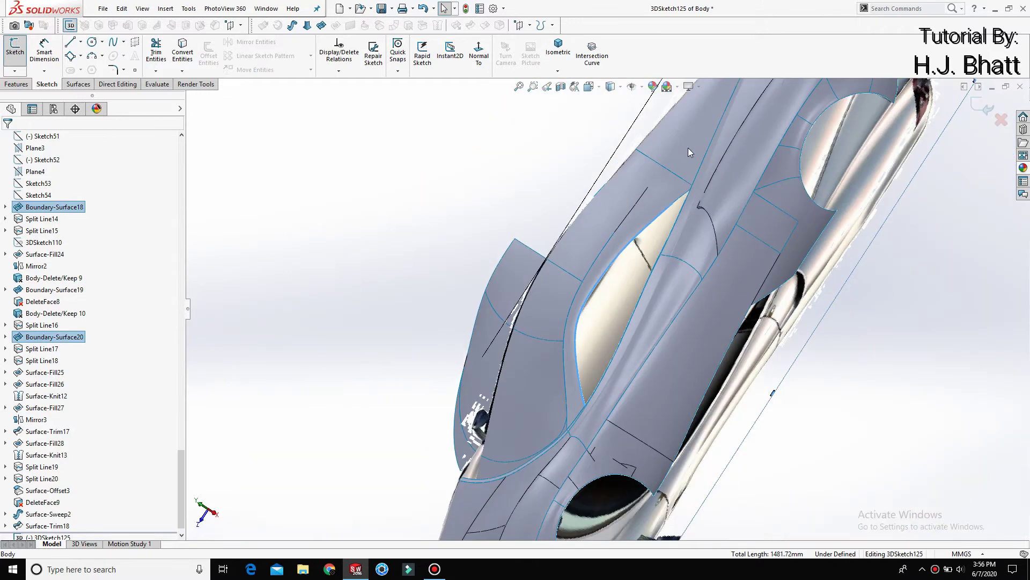
scroll(688, 147, down, 4)
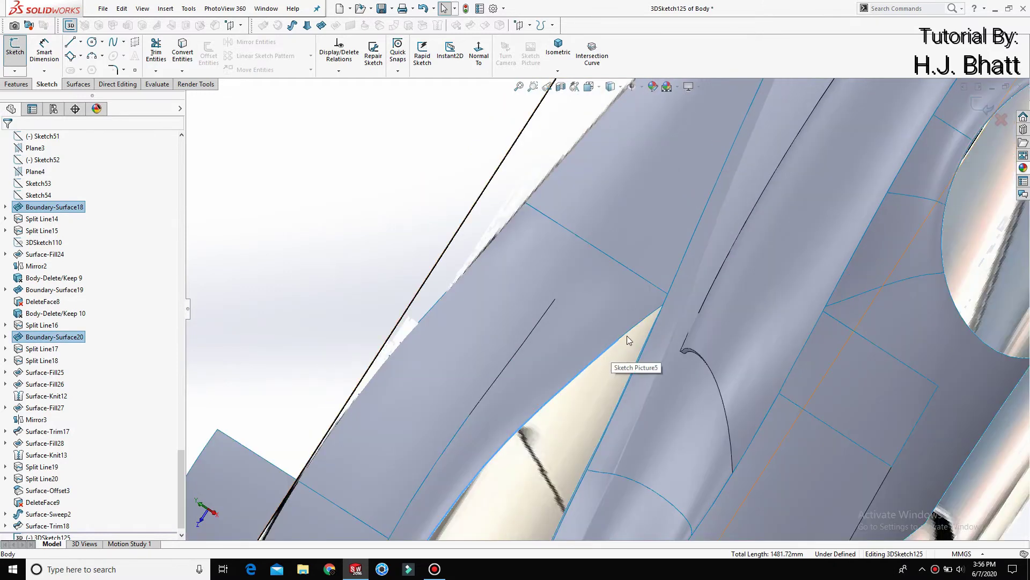
click(630, 330)
click(638, 329)
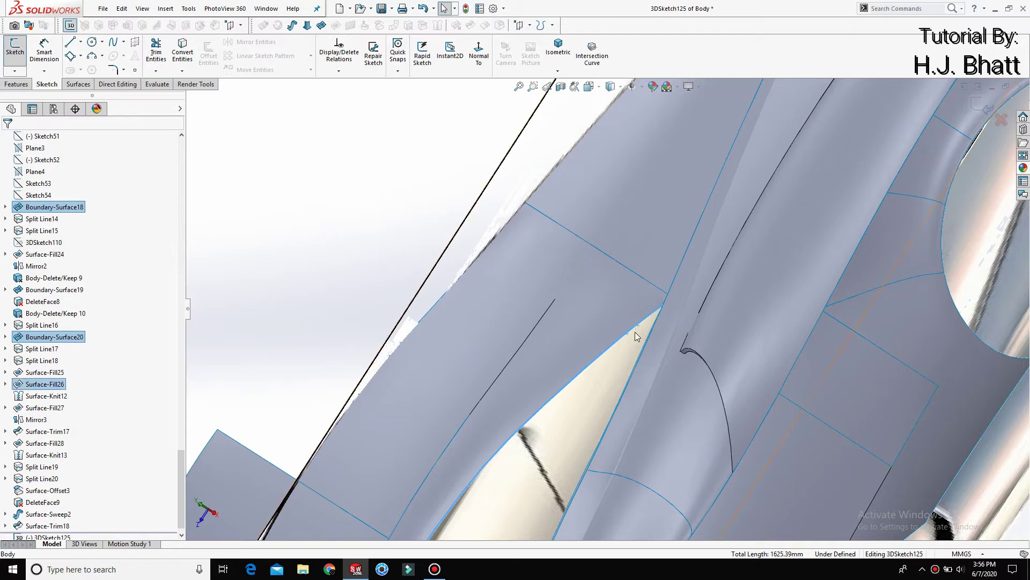
middle_drag(630, 341, 656, 295)
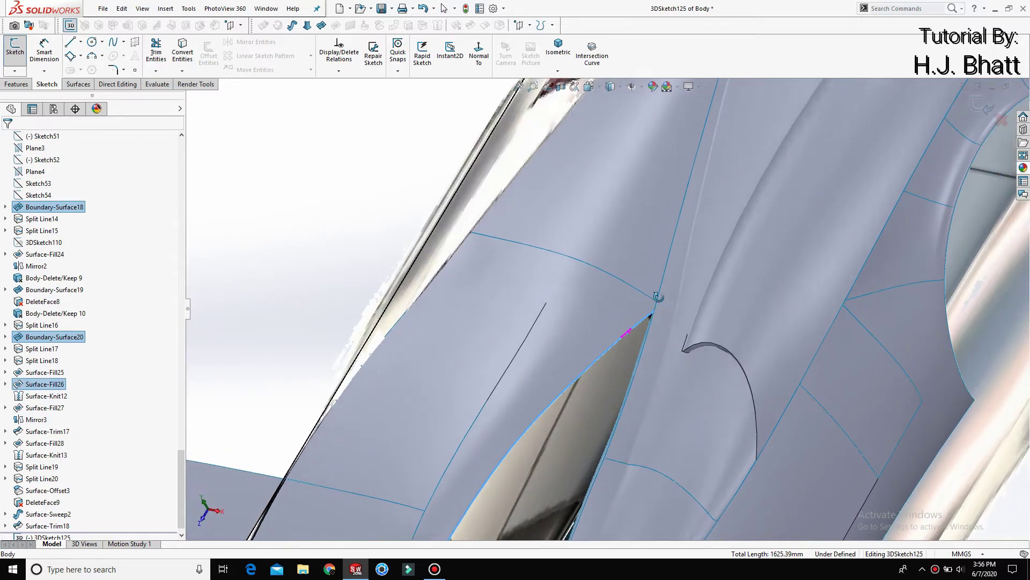
Step: Convert the selected edges into a 1495.60mm sketch curve and close 3DSketch125
click(180, 52)
scroll(635, 333, up, 3)
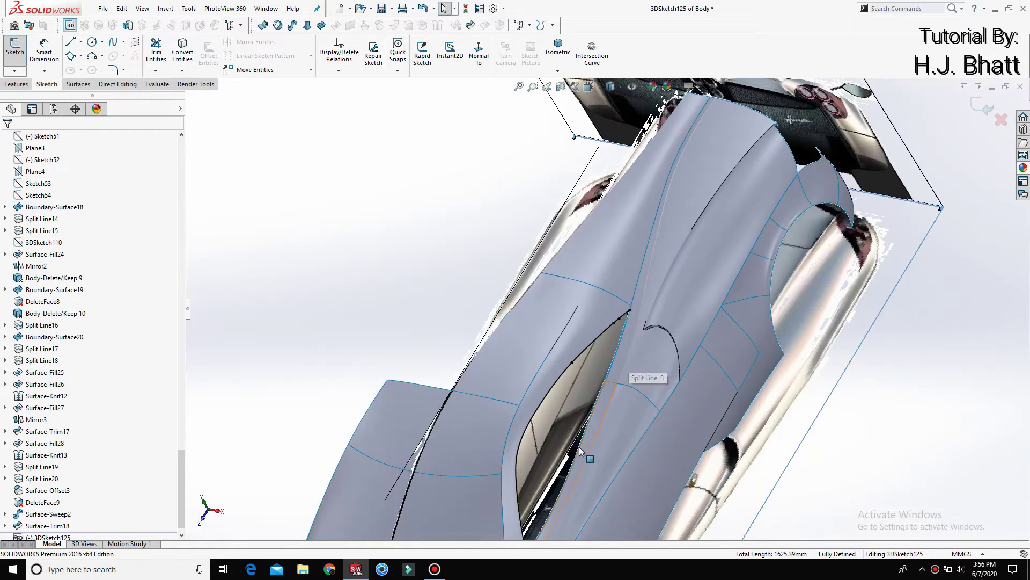
scroll(580, 450, down, 2)
scroll(579, 445, down, 2)
scroll(578, 442, down, 2)
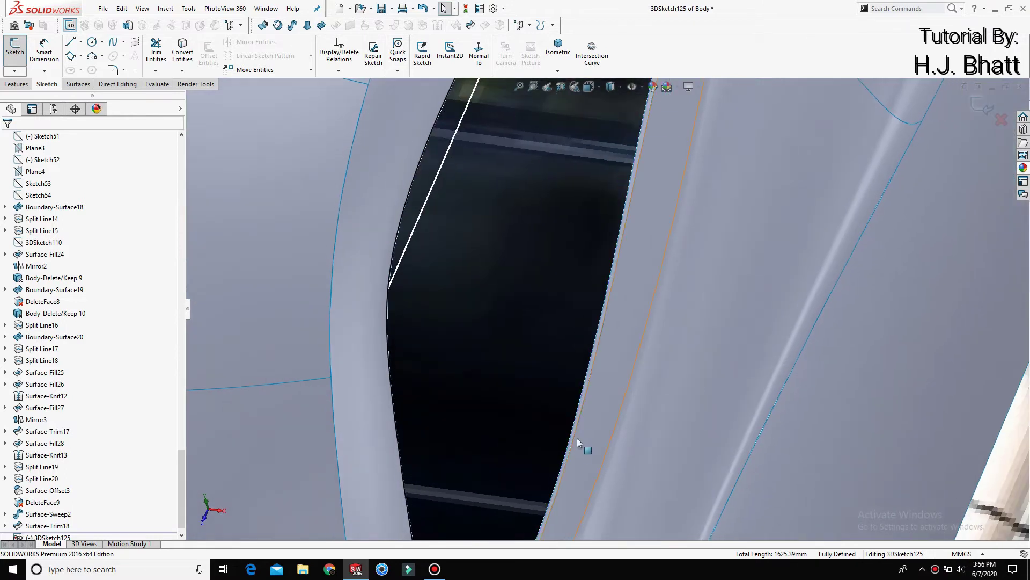
click(577, 417)
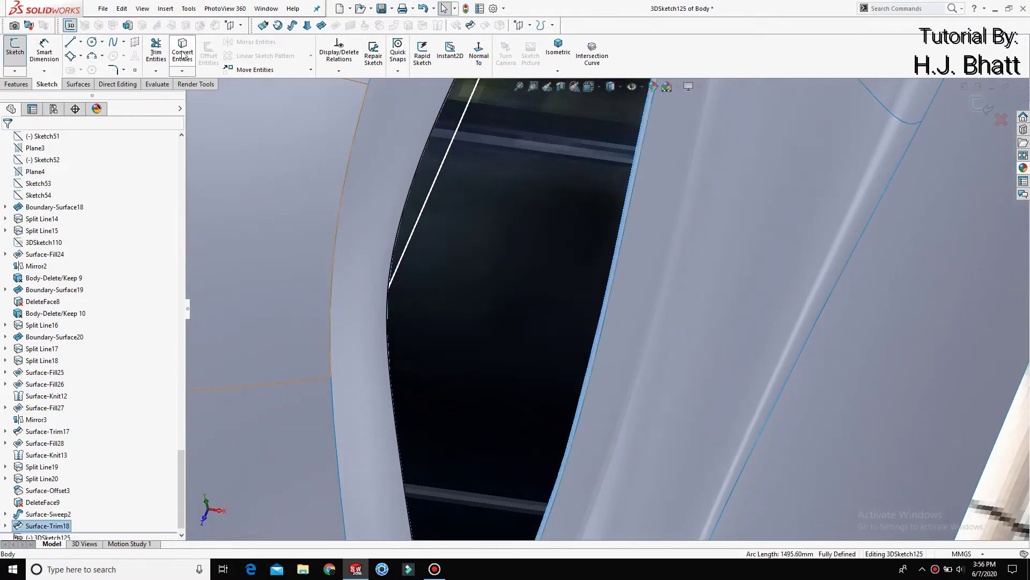
scroll(573, 295, up, 2)
scroll(573, 295, up, 2)
scroll(674, 242, up, 3)
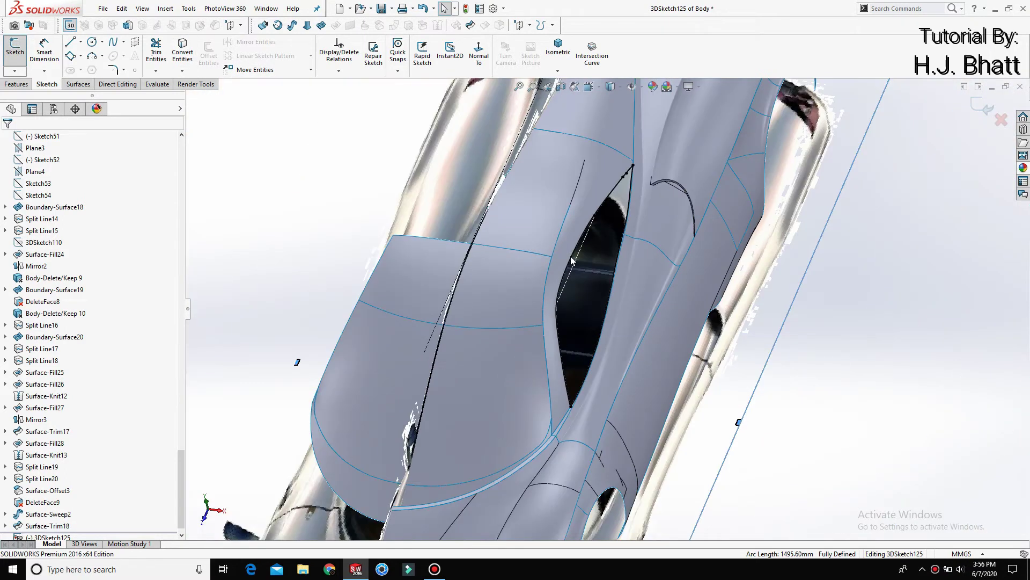
middle_drag(564, 333, 607, 354)
key(Escape)
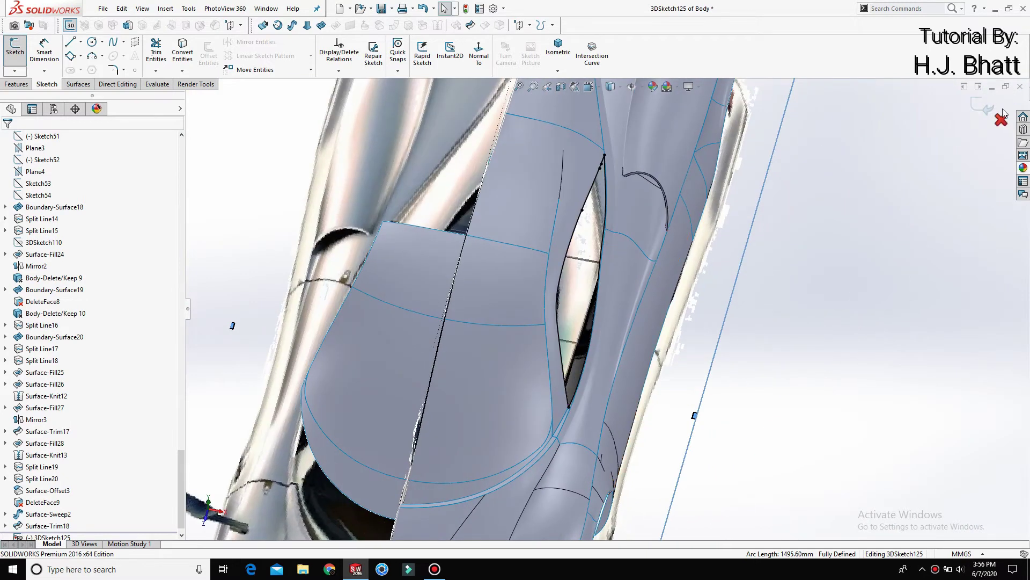
click(981, 106)
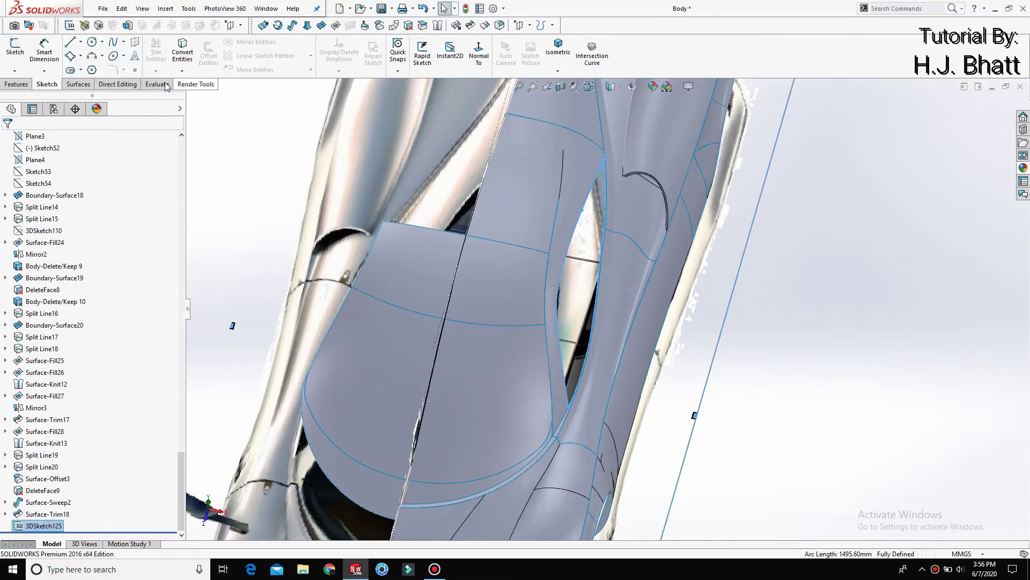
Step: Extrude 3DSketch125 into a reversed 10mm surface directed along the Right Plane
click(86, 83)
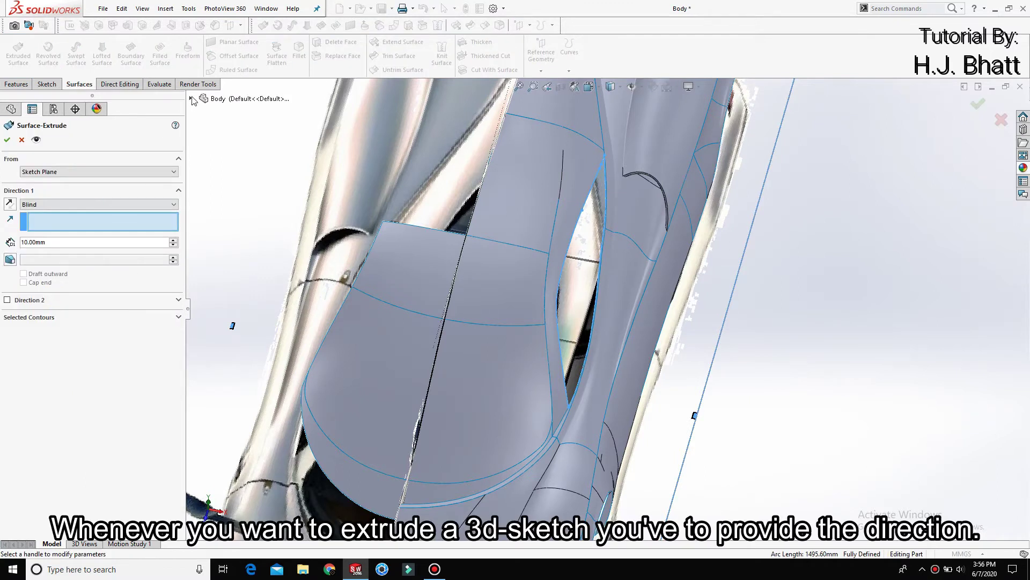
click(191, 98)
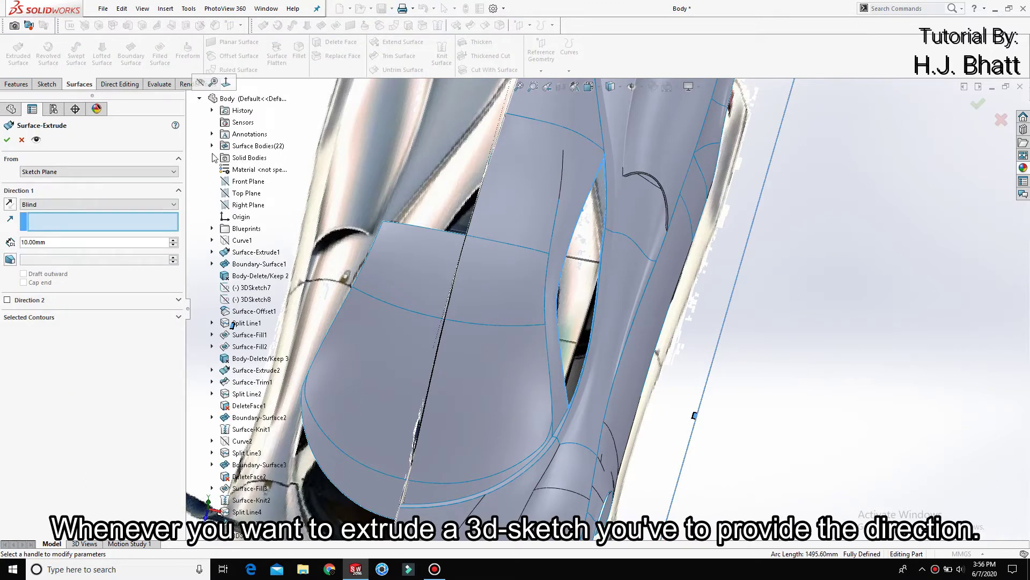
click(234, 205)
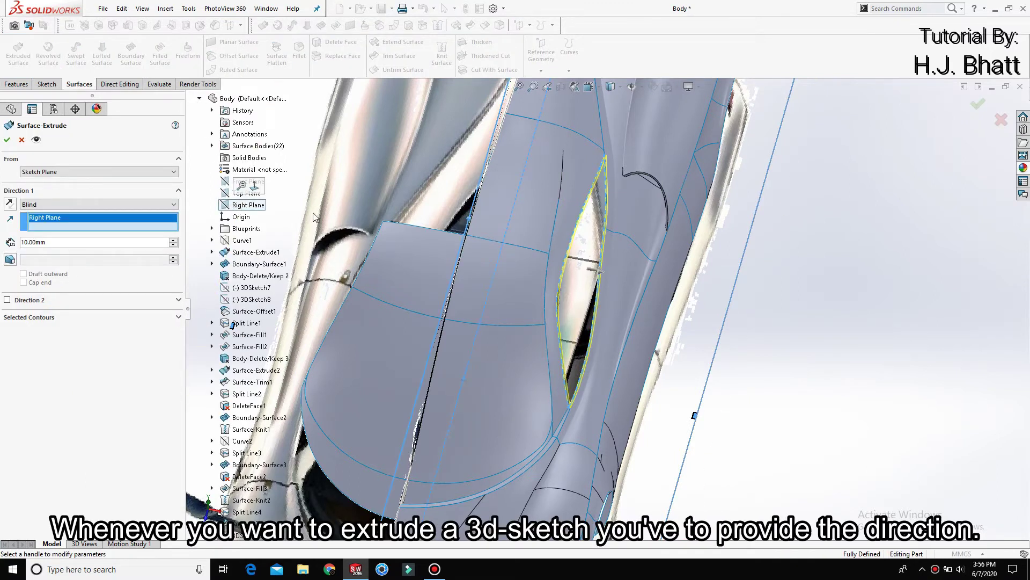
click(10, 204)
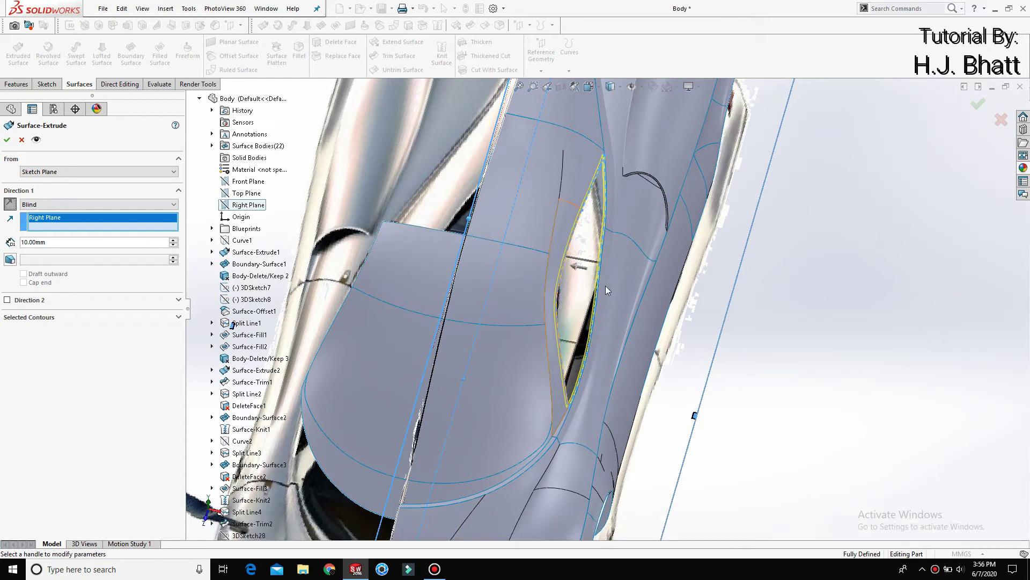
scroll(574, 303, down, 4)
click(6, 140)
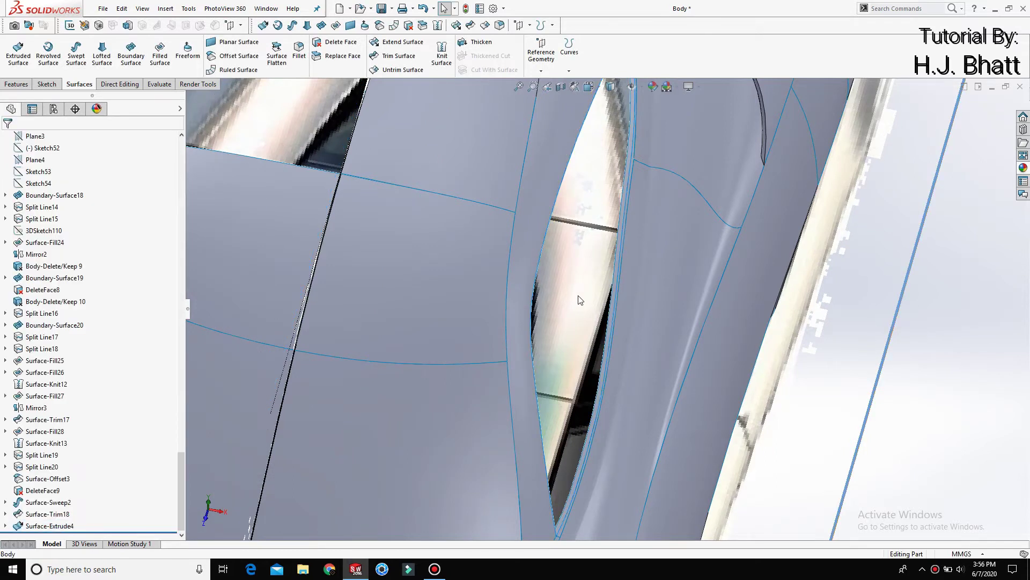
Step: Switch to the Top view of the car and bring up the sketching tools
scroll(578, 298, up, 5)
key(space)
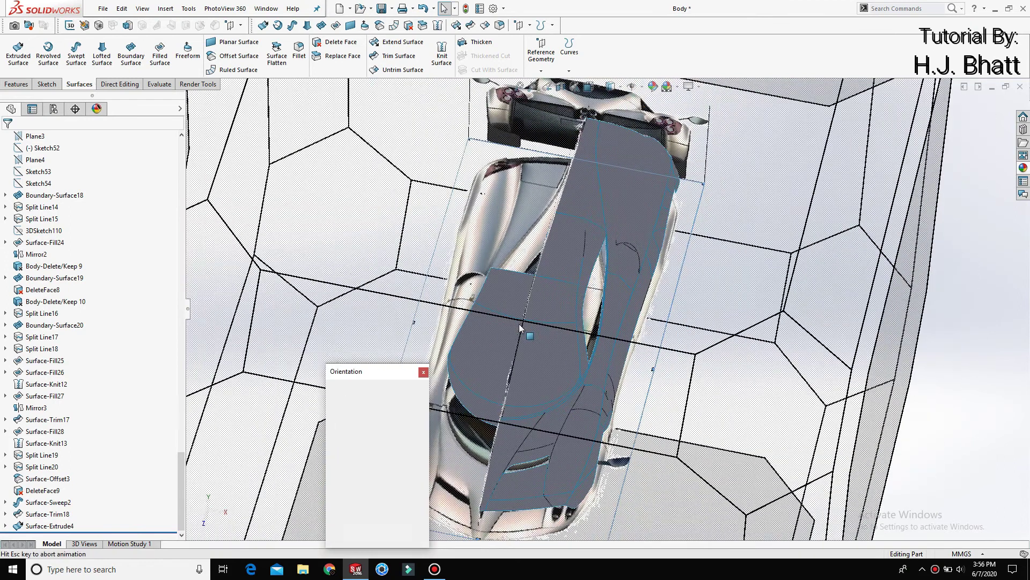
click(342, 406)
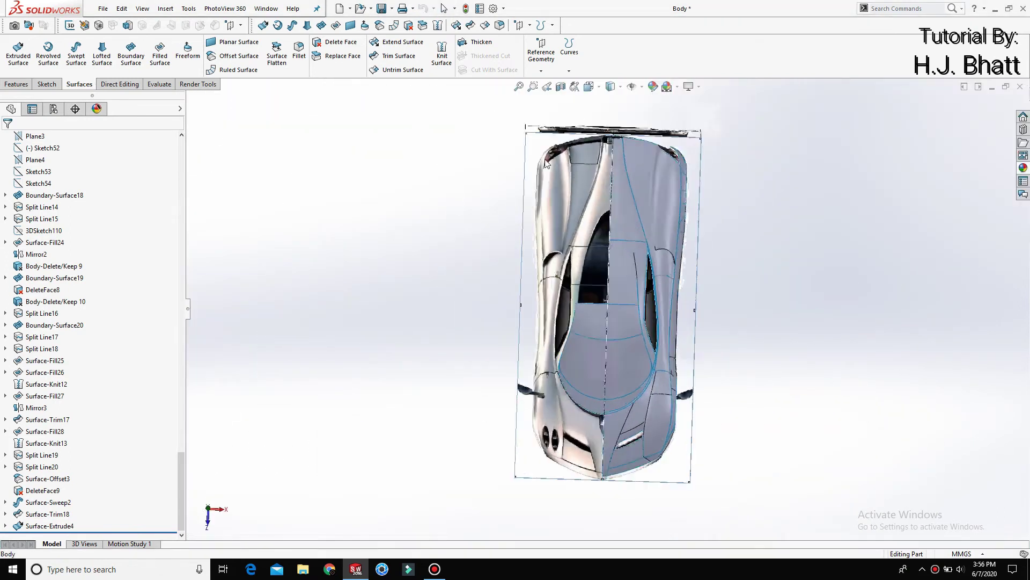
click(54, 84)
Step: Start 3DSketch126 and trace a spline along the windshield's side pillar edge
click(15, 72)
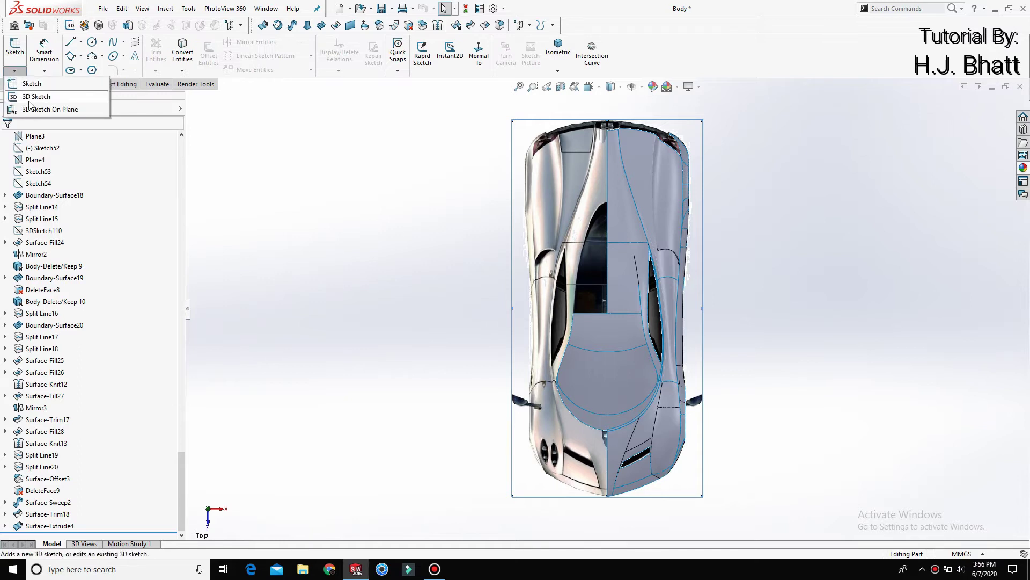
click(29, 102)
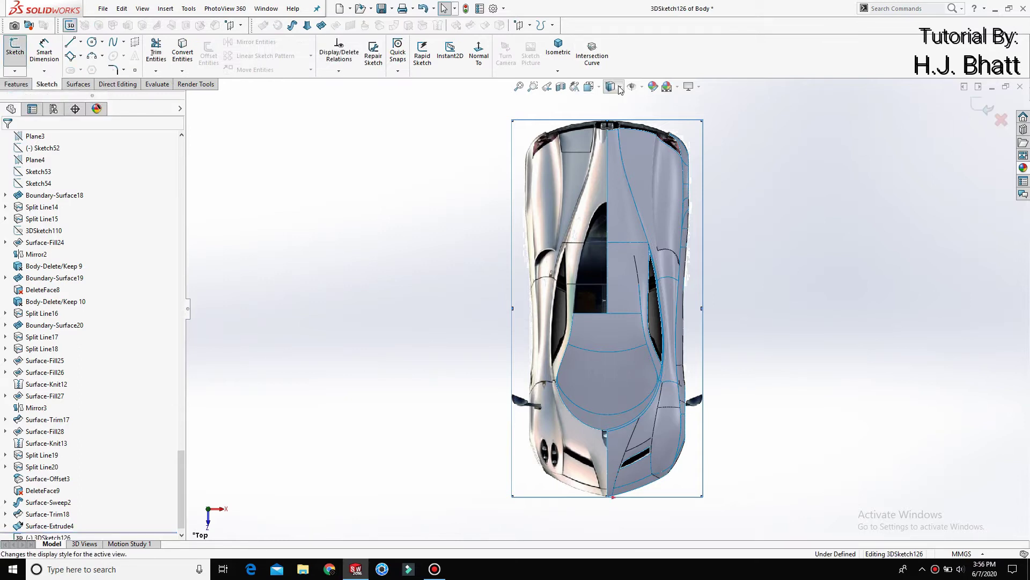
scroll(631, 286, down, 2)
scroll(617, 279, down, 2)
scroll(601, 274, down, 2)
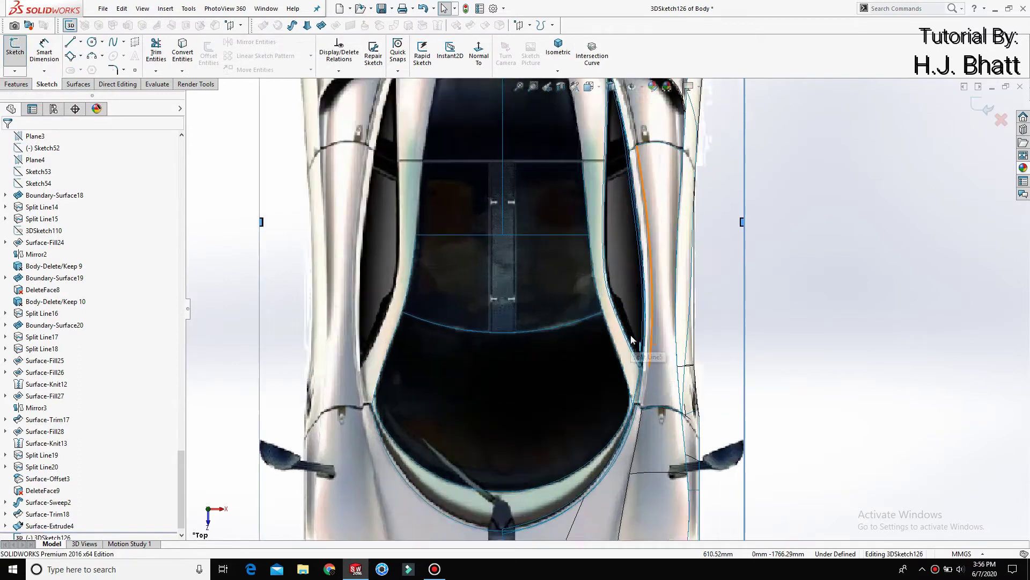
scroll(587, 269, down, 2)
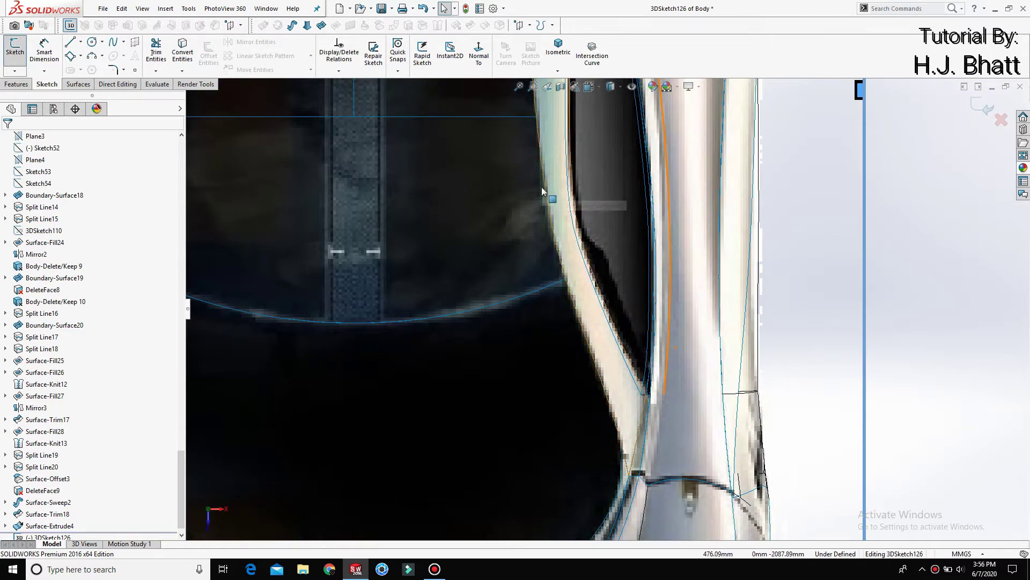
click(113, 42)
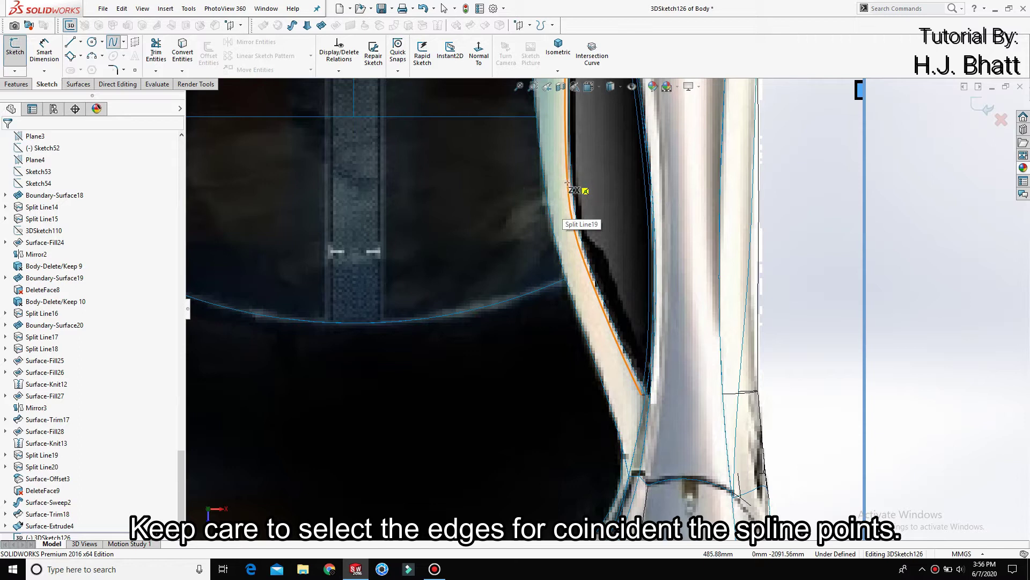
click(568, 184)
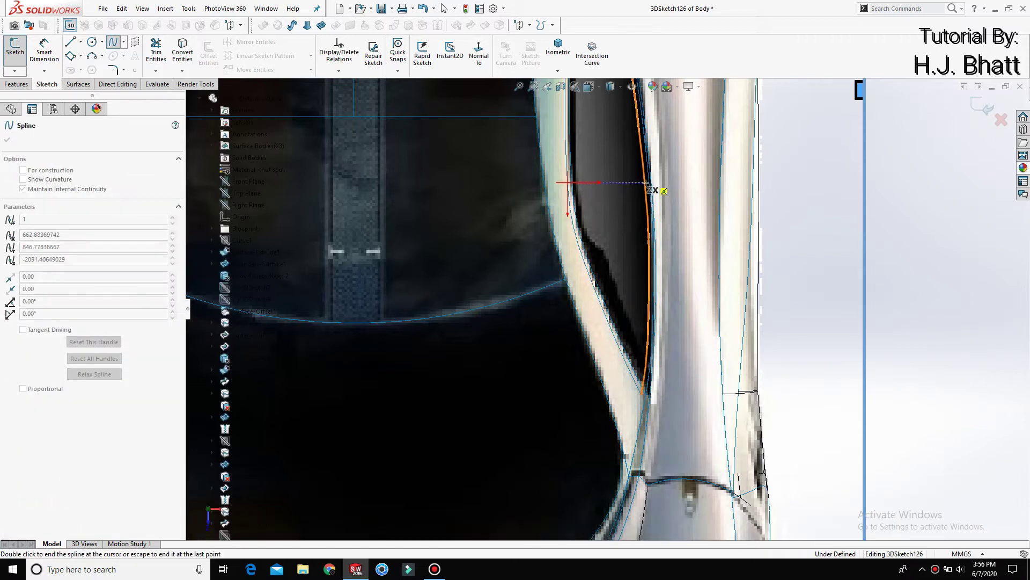
key(Escape)
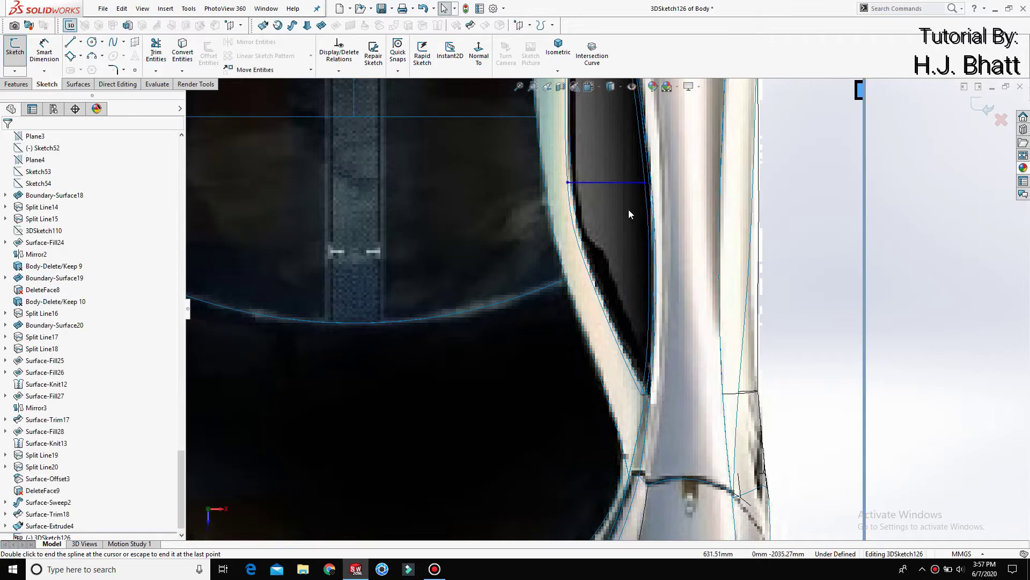
Step: From the front view, drag the spline's lower end tangent to a new angle and length
key(space)
key(ctrl+5)
click(365, 403)
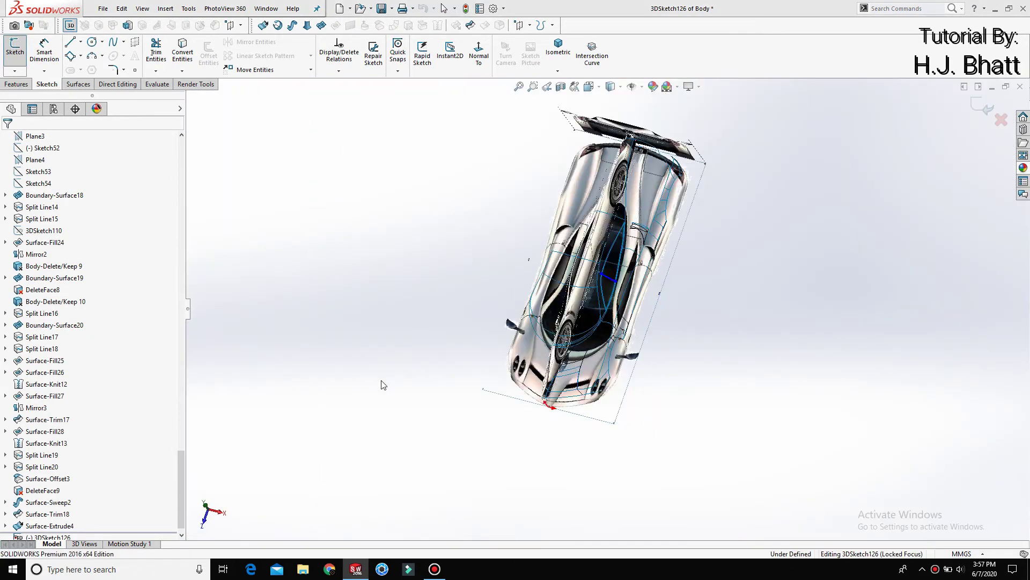
scroll(586, 277, down, 5)
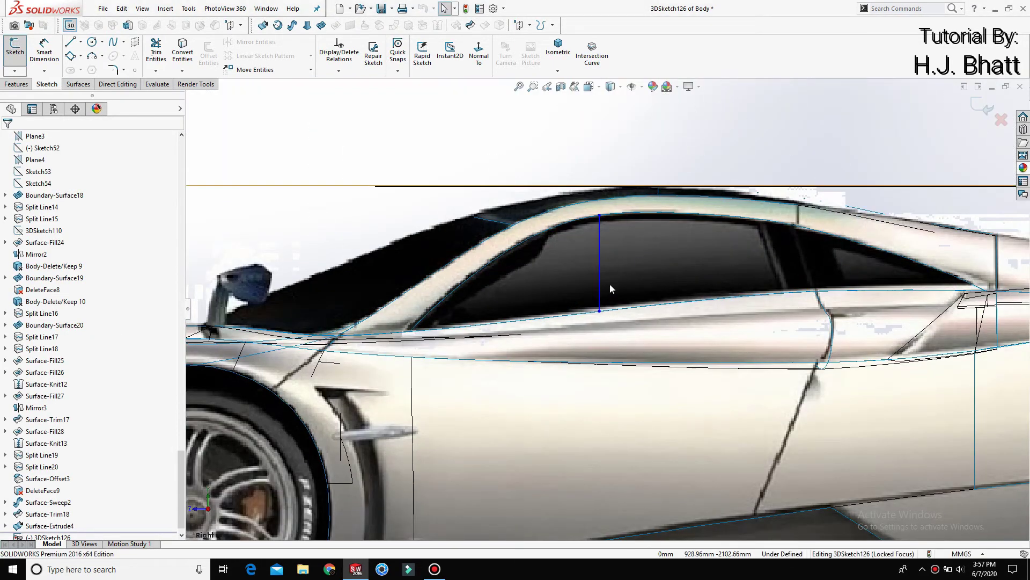
key(space)
click(348, 403)
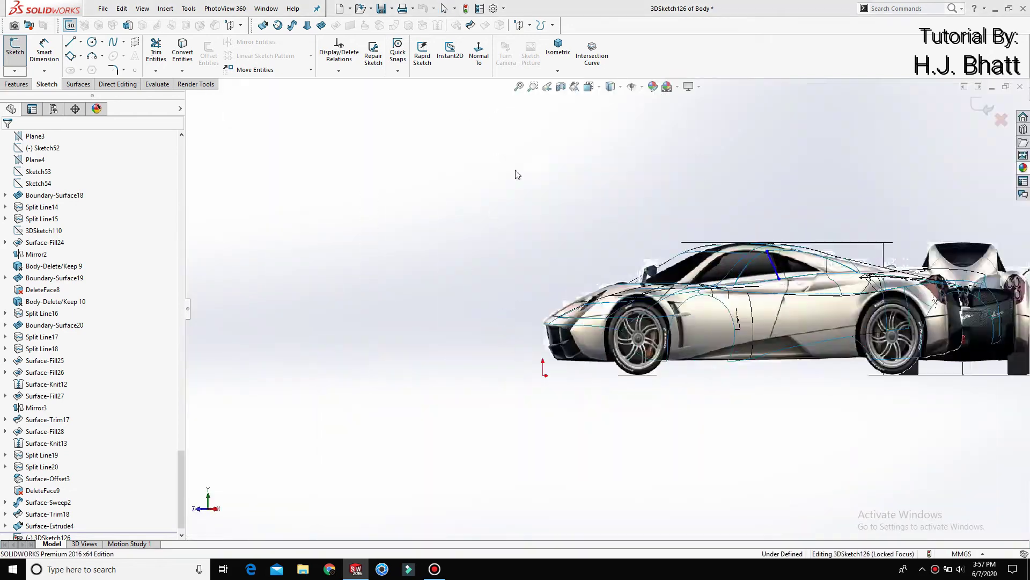
click(620, 87)
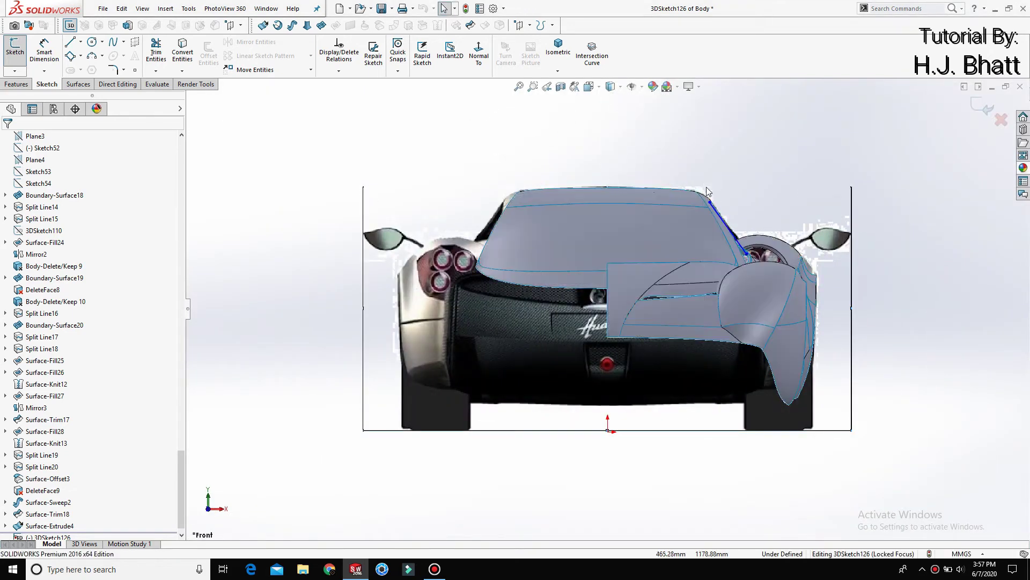
scroll(751, 266, down, 4)
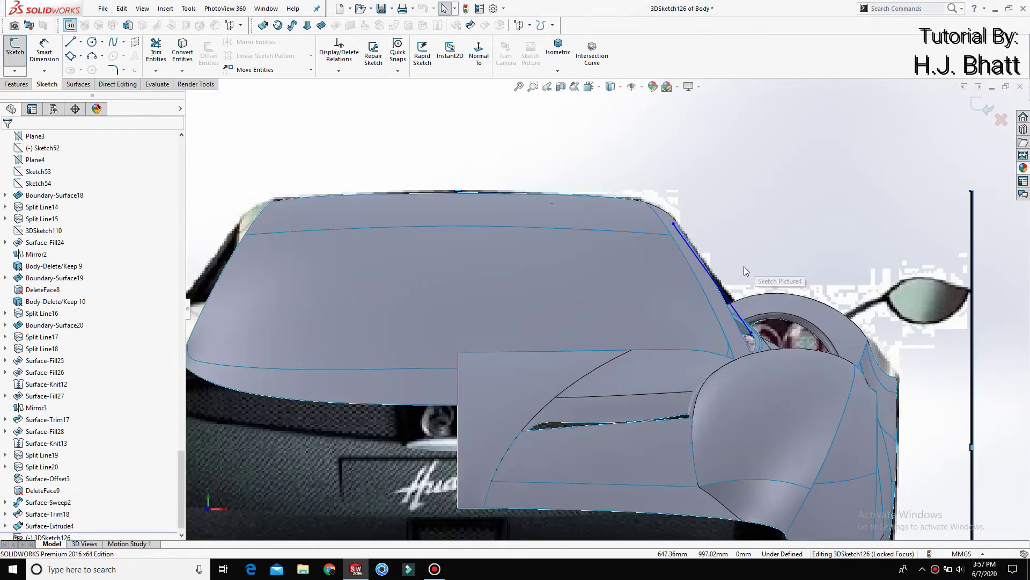
click(733, 312)
scroll(732, 312, down, 3)
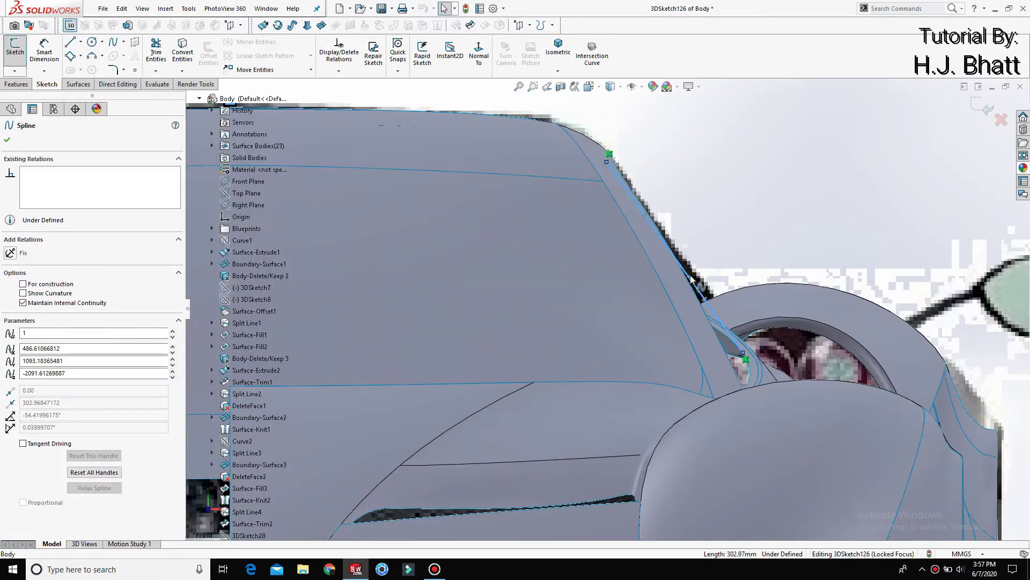
drag(689, 279, 705, 205)
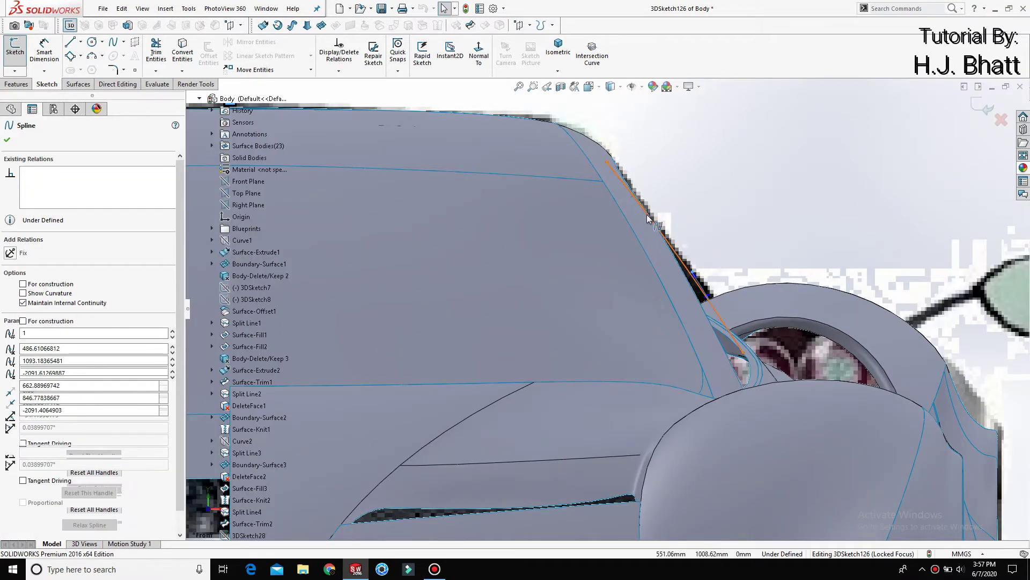
Step: Draw a vertical line up from the spline's lower endpoint
click(796, 189)
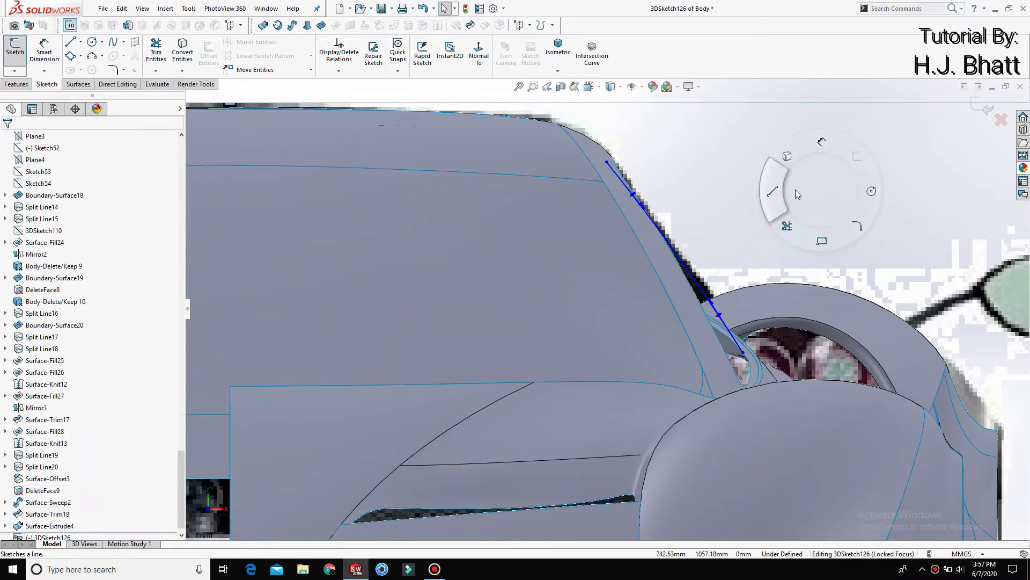
key(l)
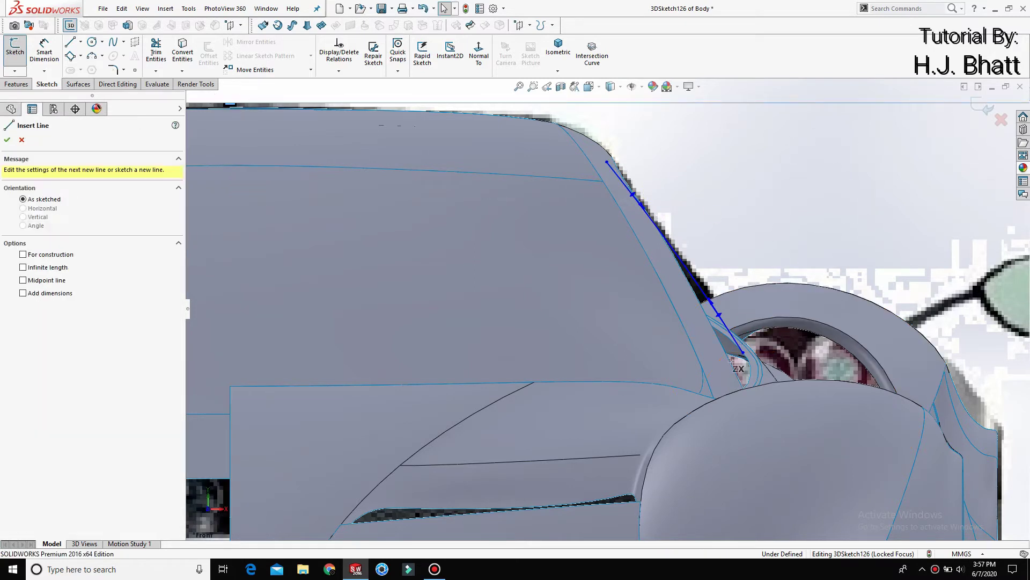
click(744, 353)
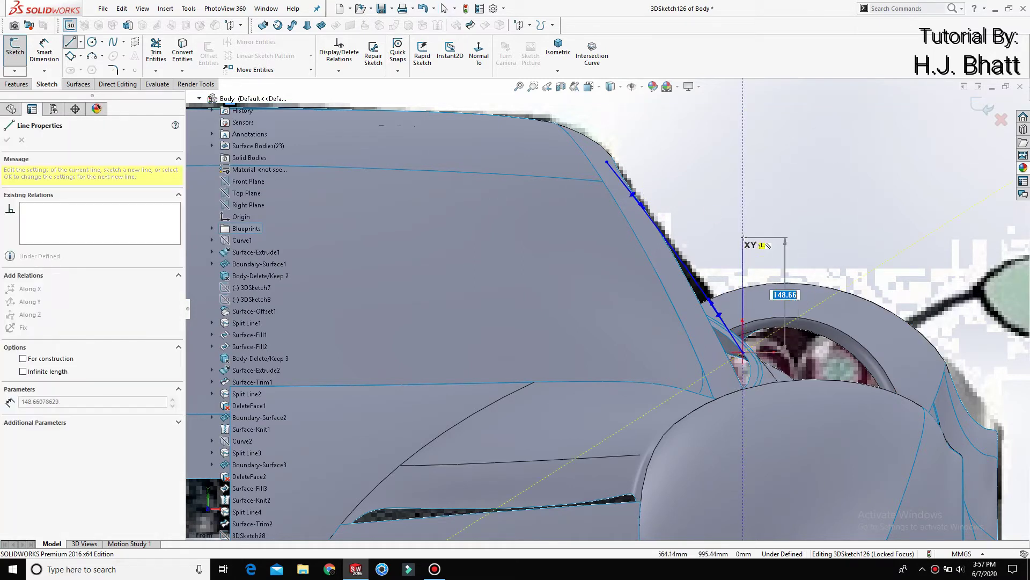
click(743, 236)
right_click(743, 236)
click(763, 244)
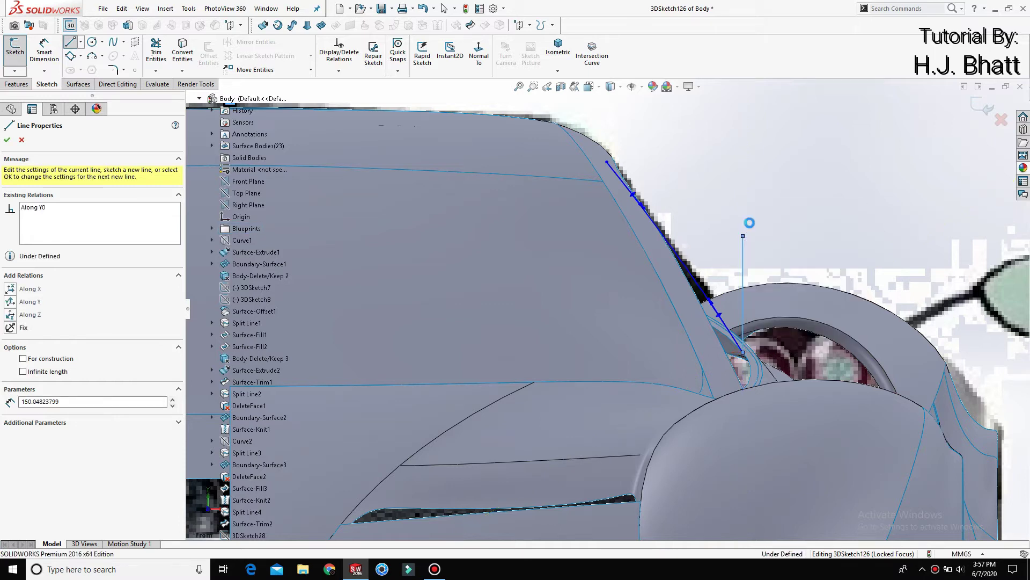
Step: Draw a horizontal line from the windshield edge's top end and make both lines construction geometry
key(l)
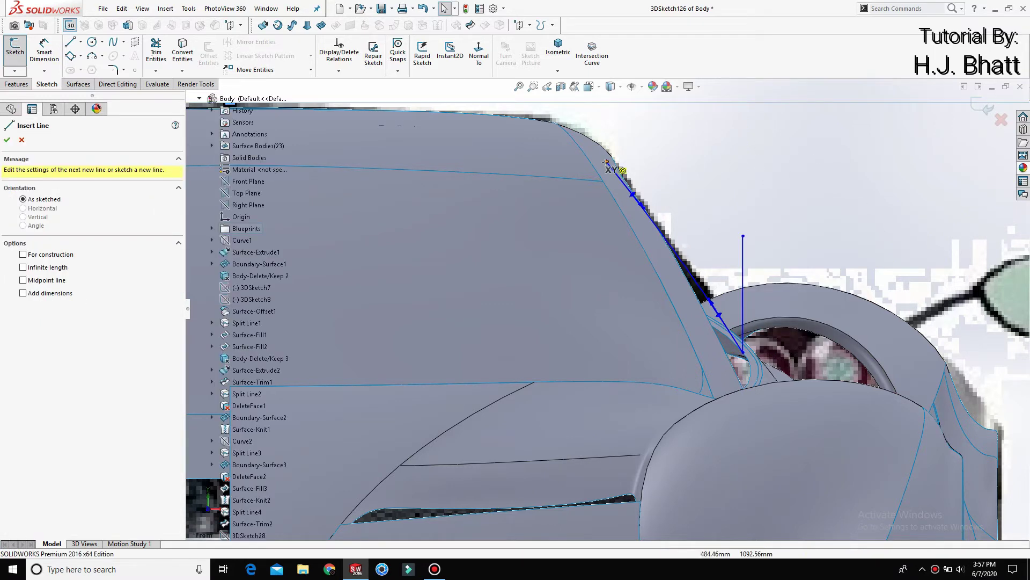
click(617, 161)
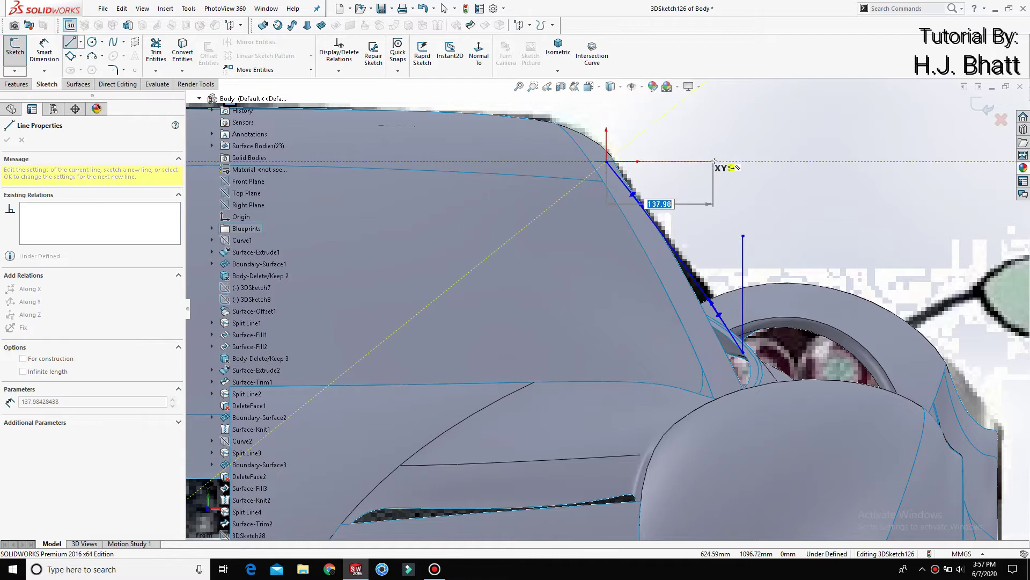
click(714, 161)
right_click(715, 161)
click(796, 177)
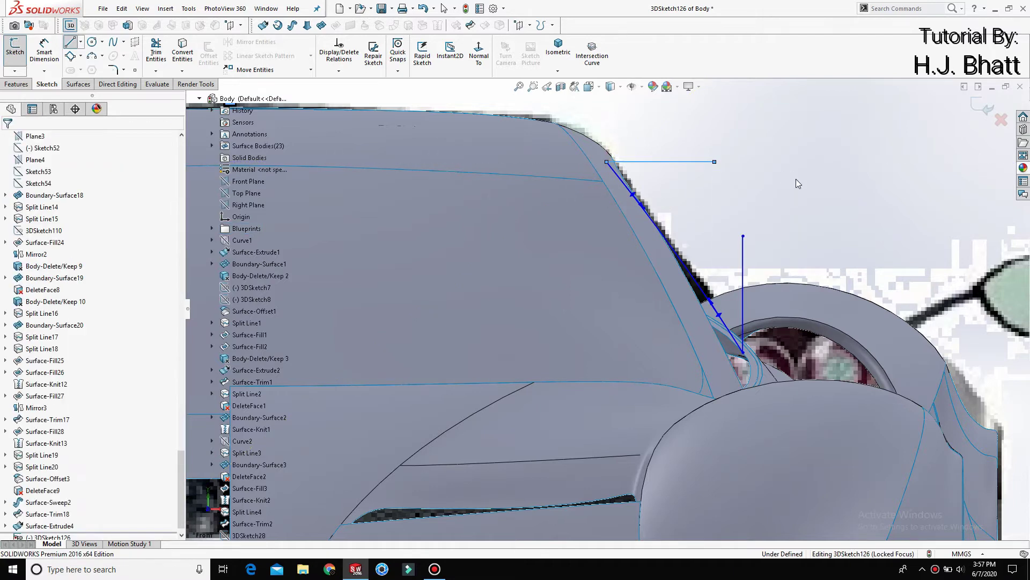
click(743, 244)
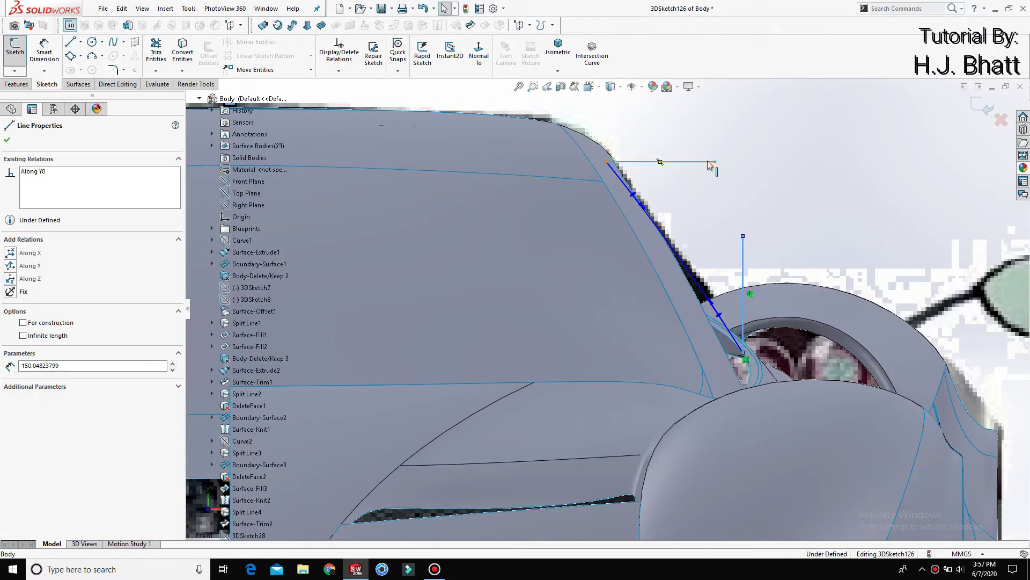
ctrl+click(708, 161)
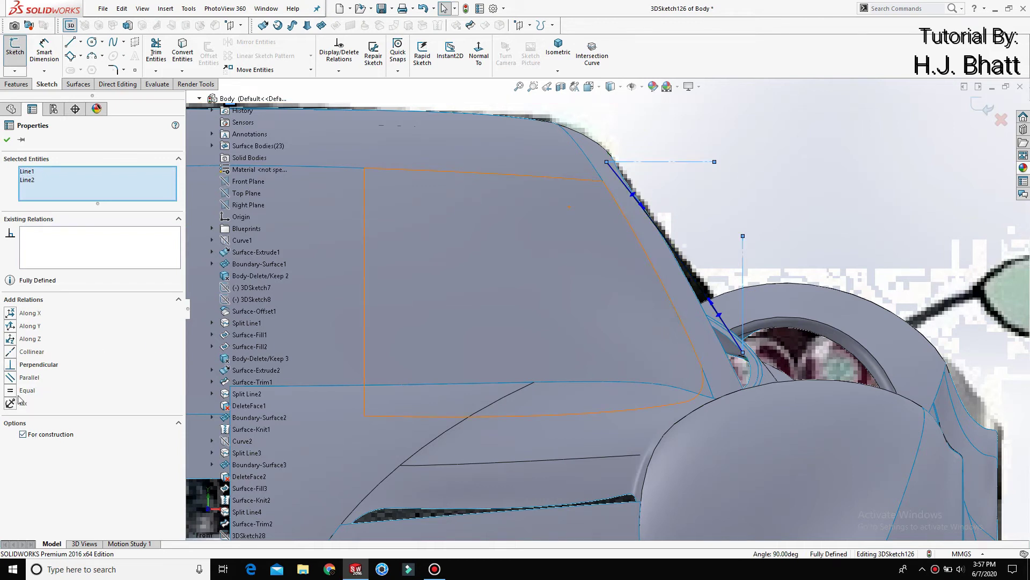
click(6, 141)
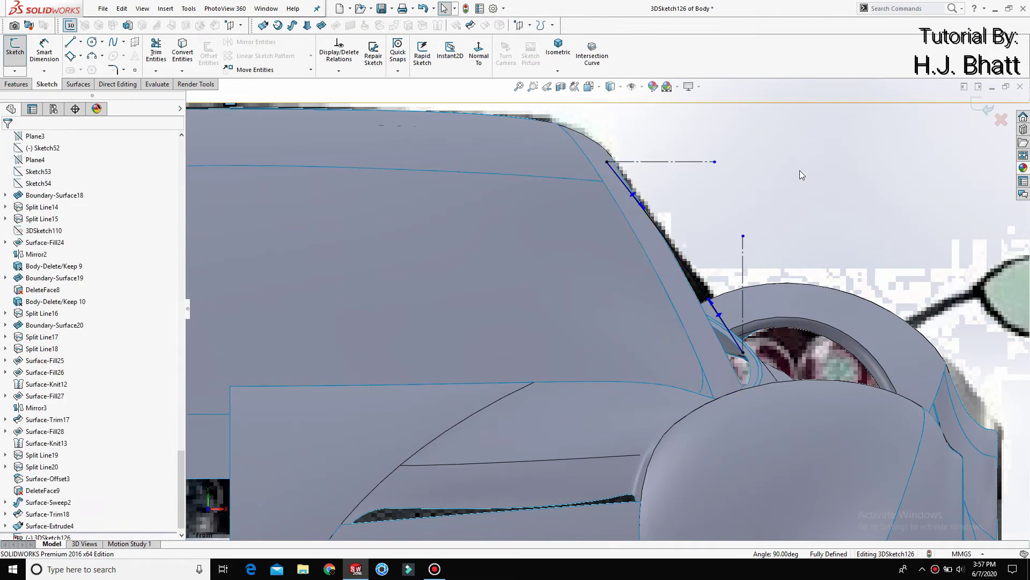
Step: Dimension the spline's lower tangent at 31° from the vertical line and 323 long
key(d)
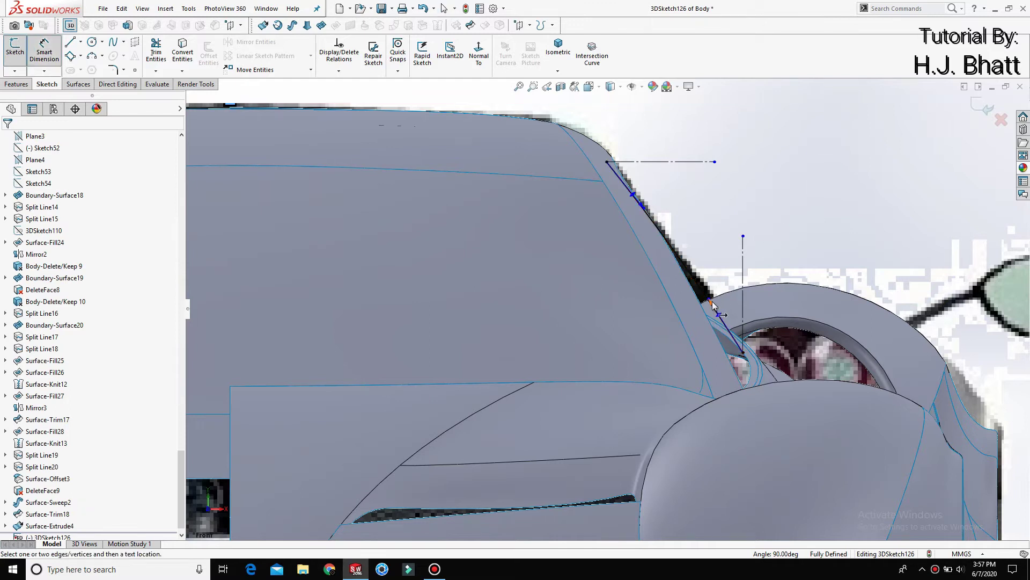
click(713, 303)
click(743, 271)
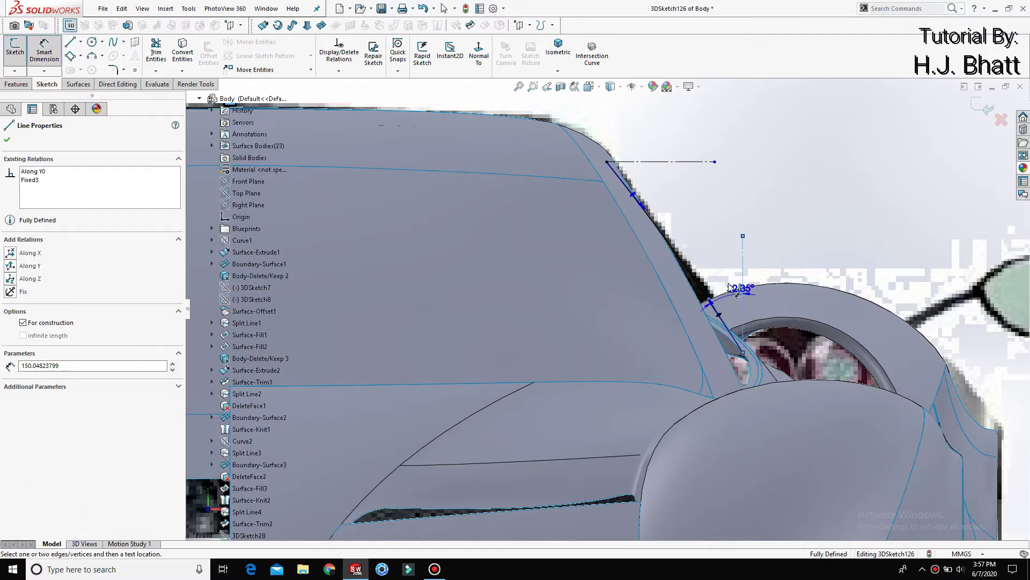
click(726, 278)
text(31)
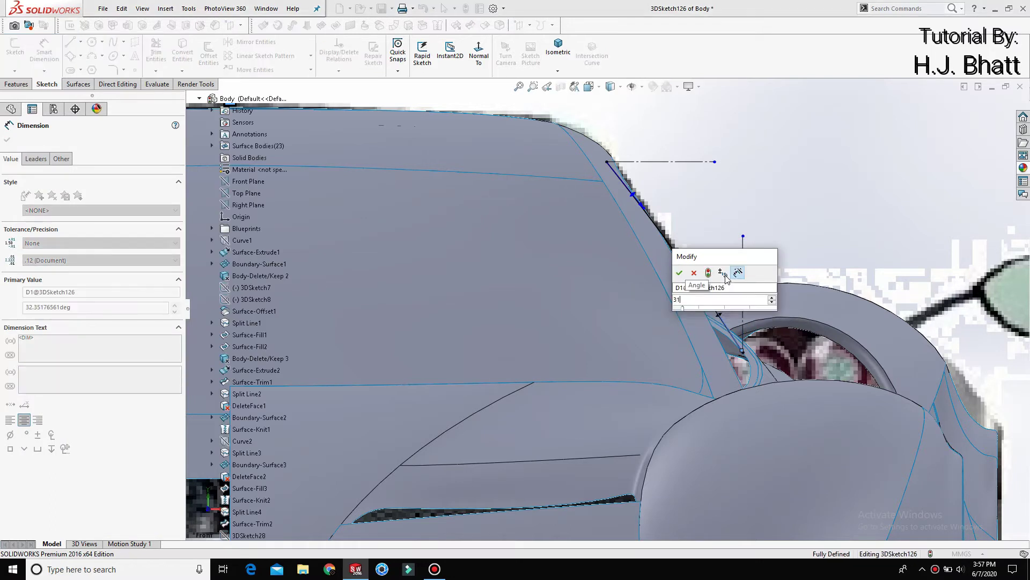
key(Return)
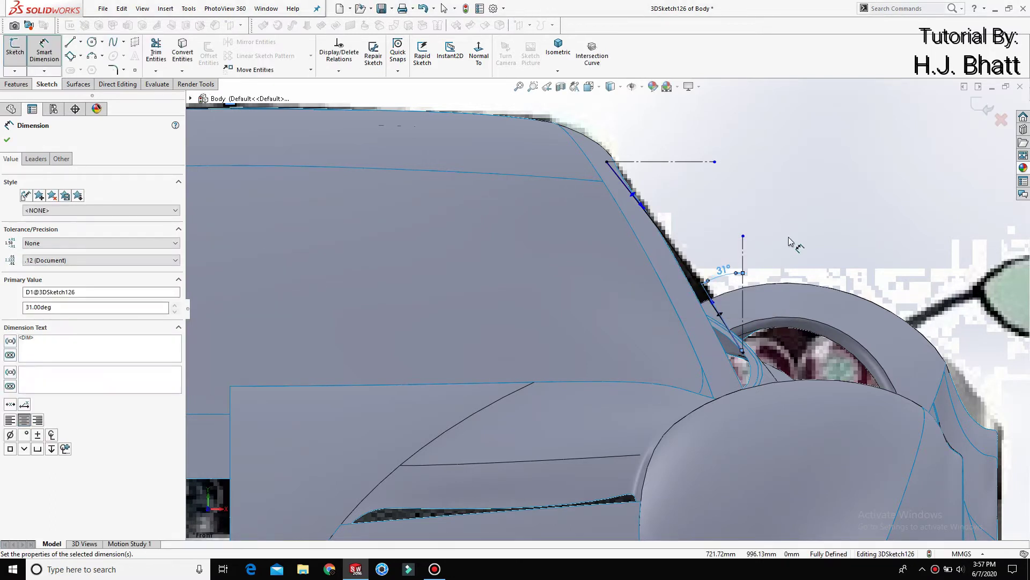
click(716, 307)
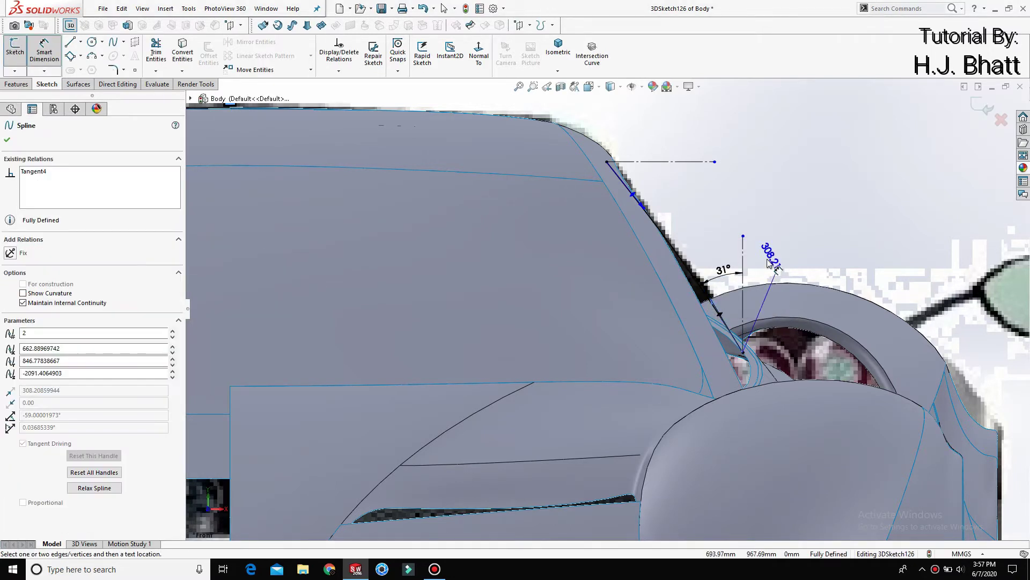
click(773, 268)
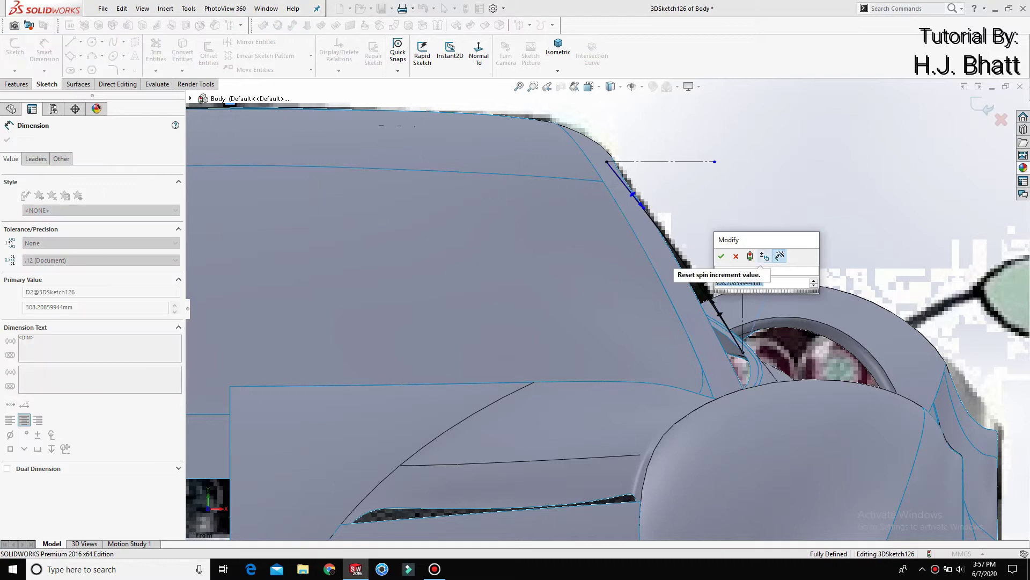
text(323)
key(Return)
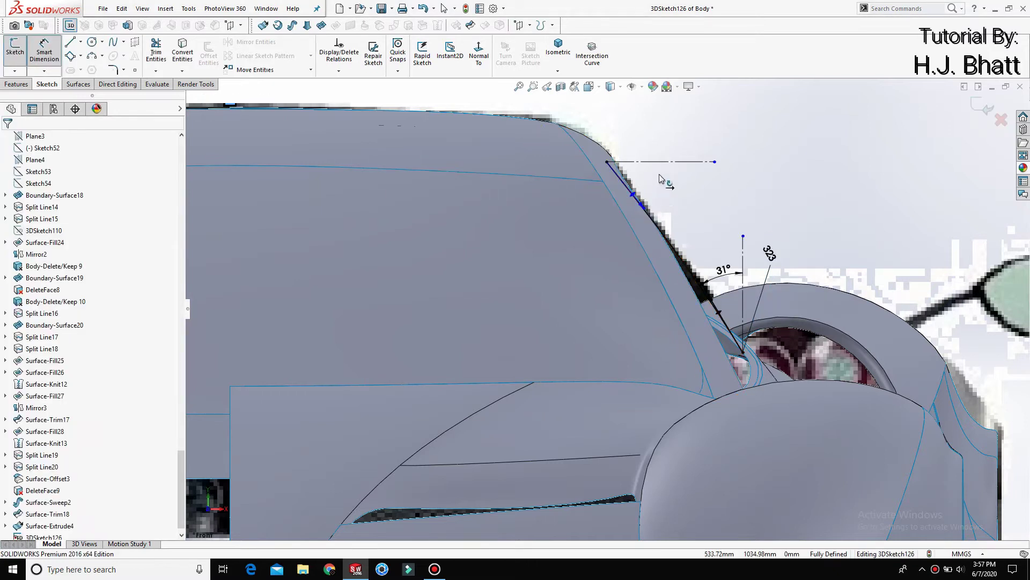
Step: Dimension the top tangent at 48° from the horizontal line and 269 long, then exit the sketch
click(668, 166)
double_click(673, 179)
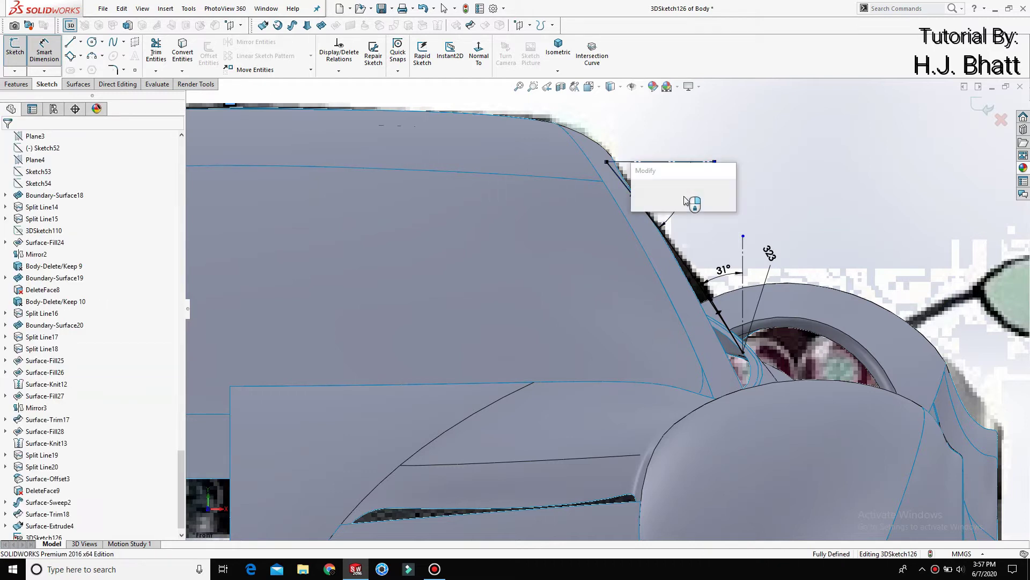
text(48)
key(Return)
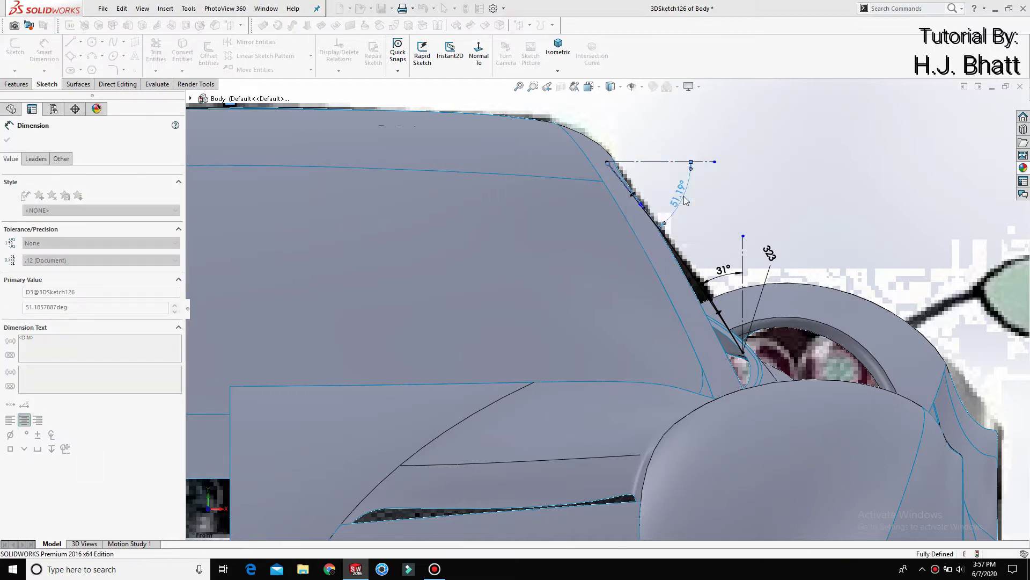
click(720, 183)
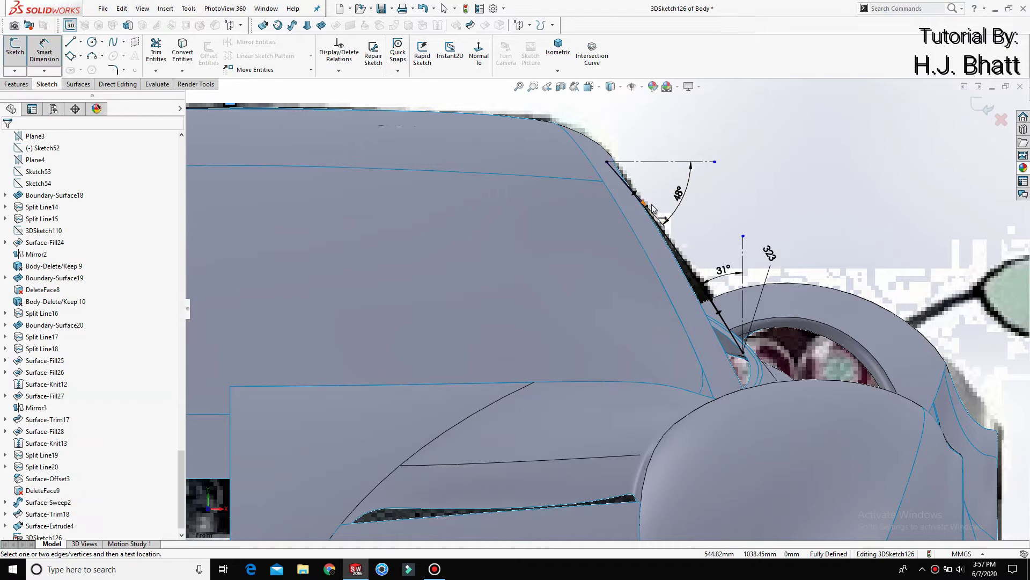
click(692, 162)
click(707, 192)
text(269)
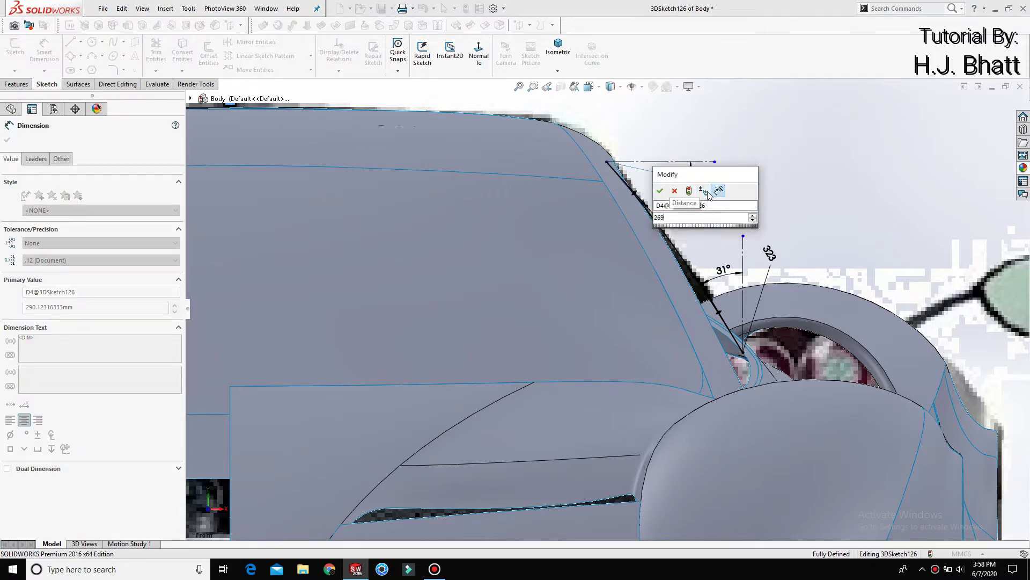
key(Return)
click(711, 207)
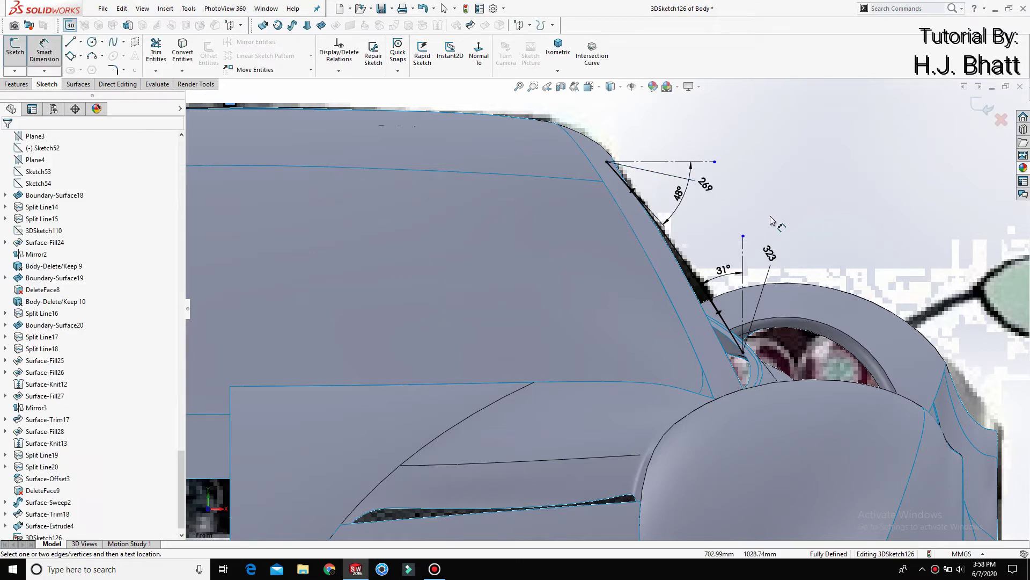
scroll(717, 236, down, 1)
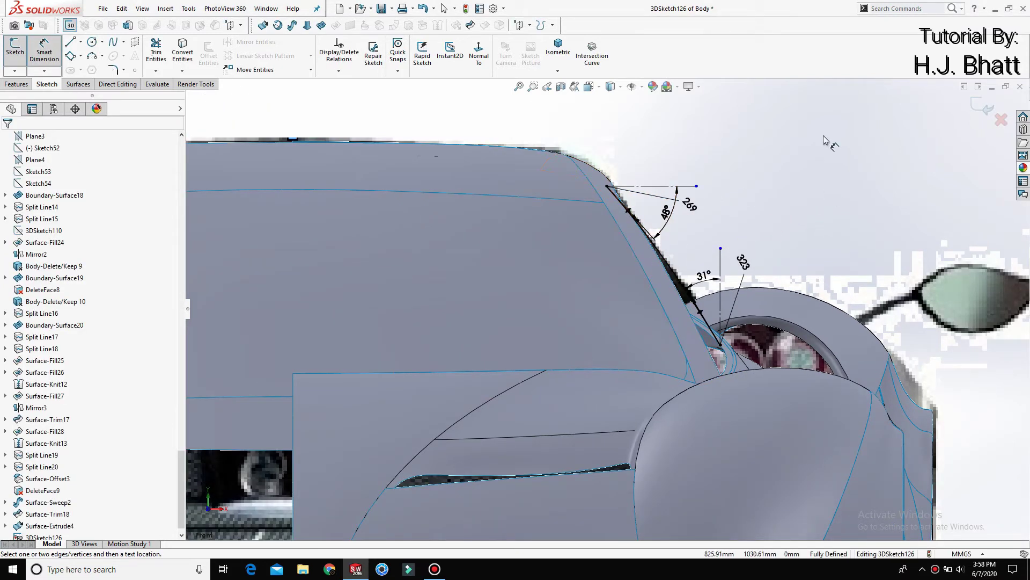
key(Escape)
click(983, 107)
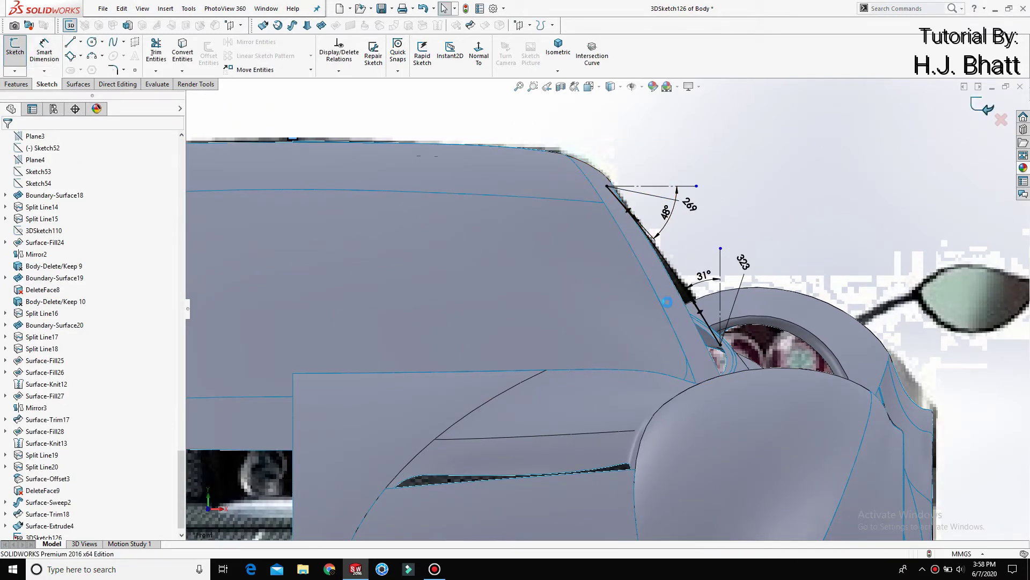
Step: Orbit and zoom around the car, settle on the Right view, and open the Sketch dropdown
mouse_move(665, 304)
middle_down()
mouse_move(795, 300)
mouse_move(727, 308)
mouse_move(719, 343)
mouse_move(734, 441)
middle_up()
scroll(733, 441, down, 5)
scroll(710, 440, up, 8)
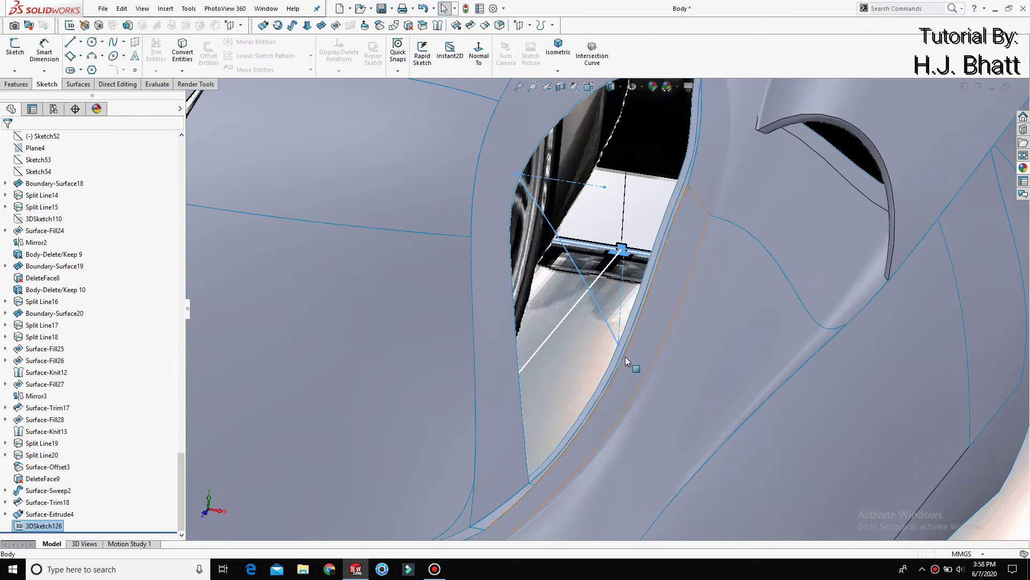
scroll(597, 354, down, 5)
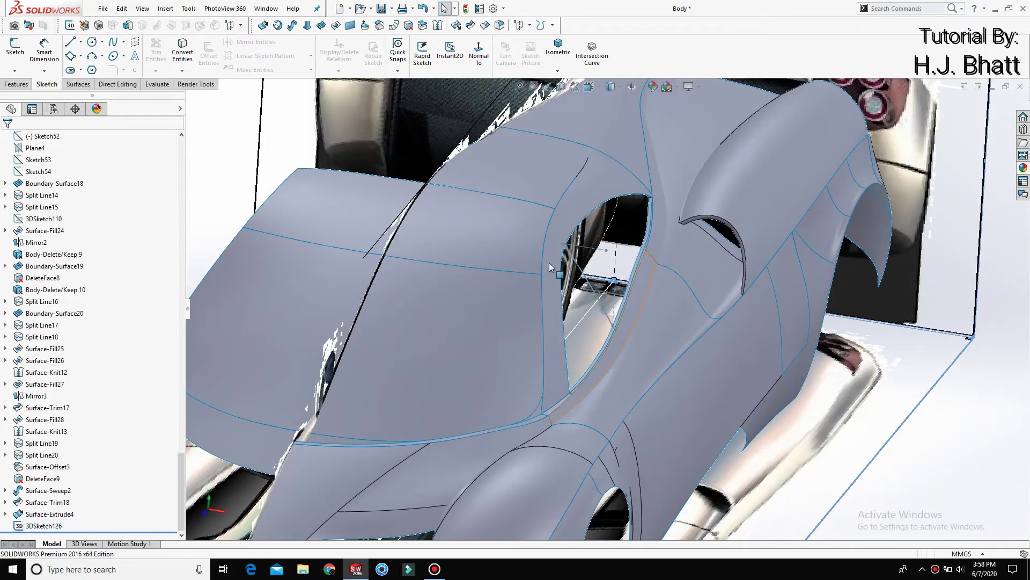
scroll(554, 280, down, 2)
key(space)
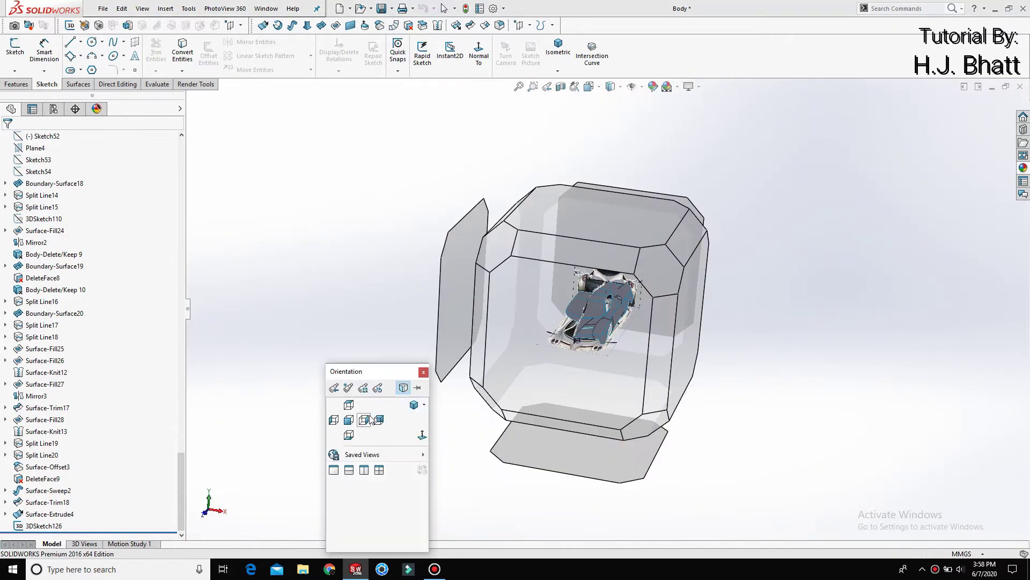
click(368, 419)
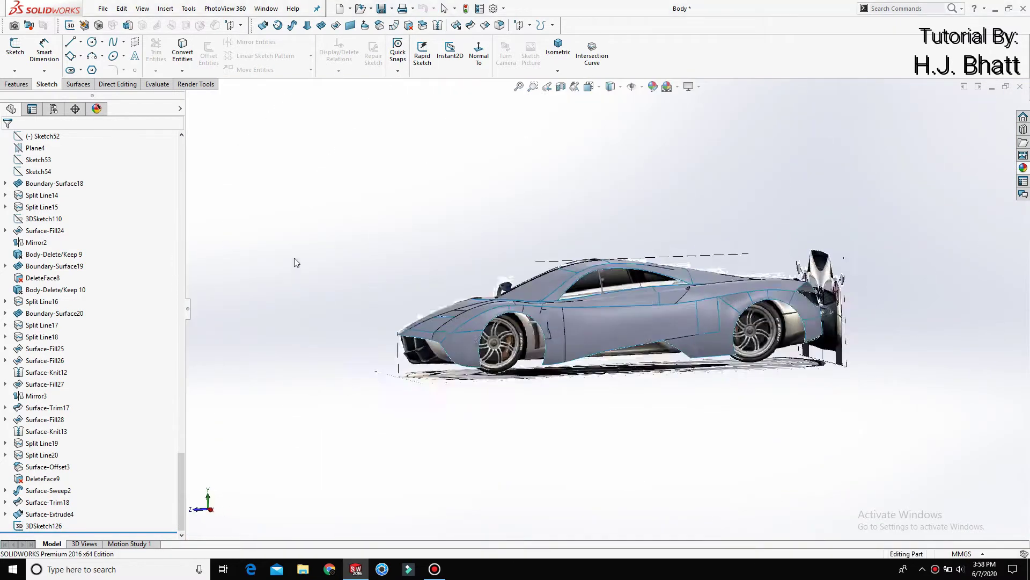
click(15, 72)
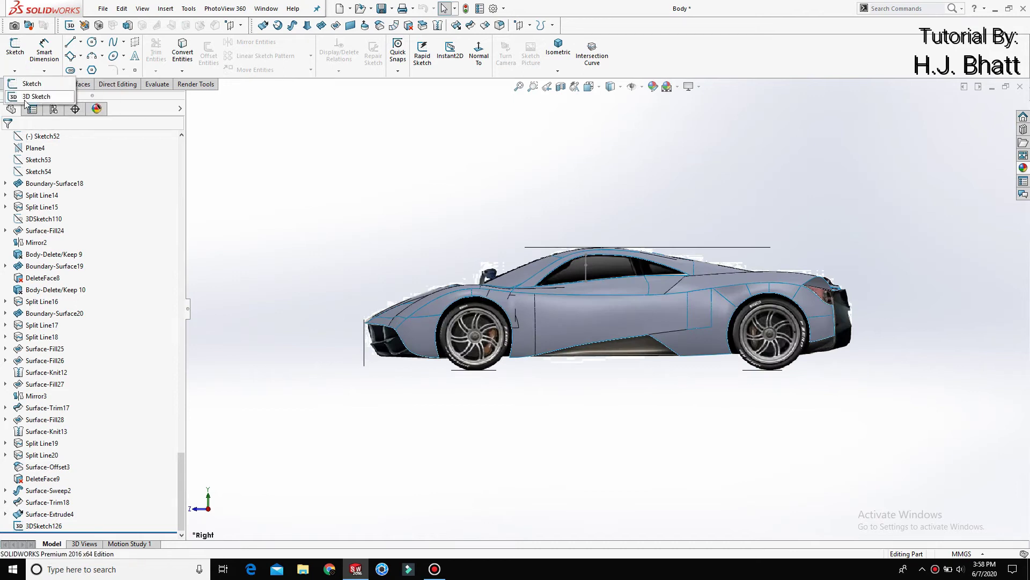
Step: Start 3DSketch127 and zoom into the top view of the side window
click(25, 97)
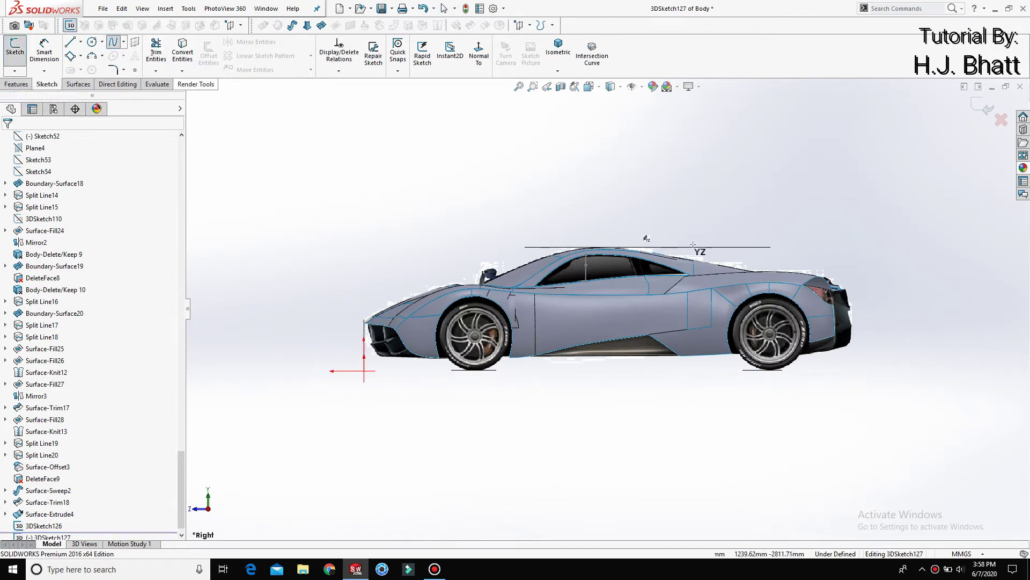
key(space)
click(360, 365)
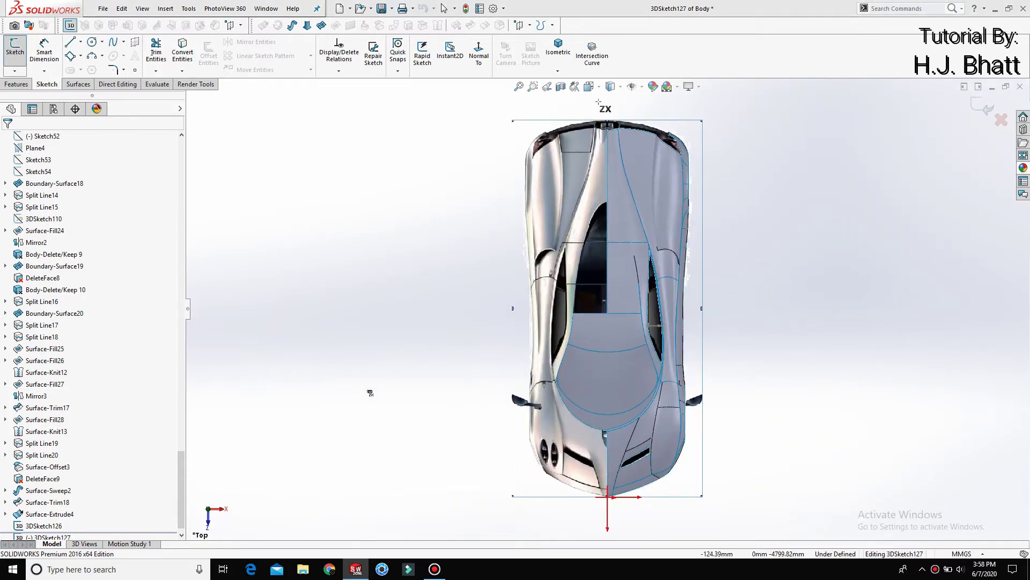
key(s)
click(612, 174)
scroll(630, 261, down, 2)
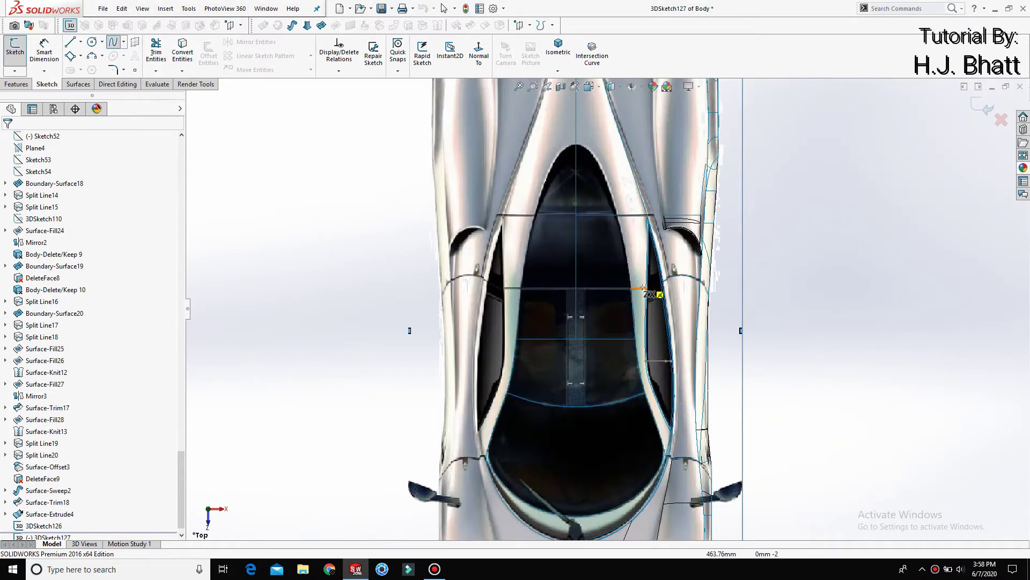
scroll(623, 266, down, 3)
scroll(612, 277, down, 3)
scroll(600, 285, down, 3)
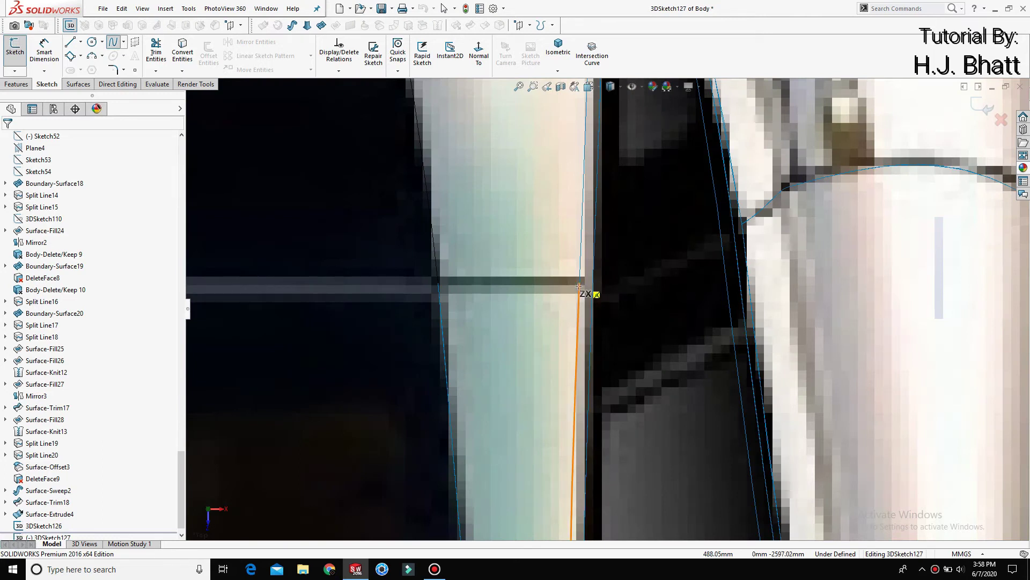
Step: Draw a short spline from the windshield edge to the neighbouring pillar edge, then view from the right
click(578, 286)
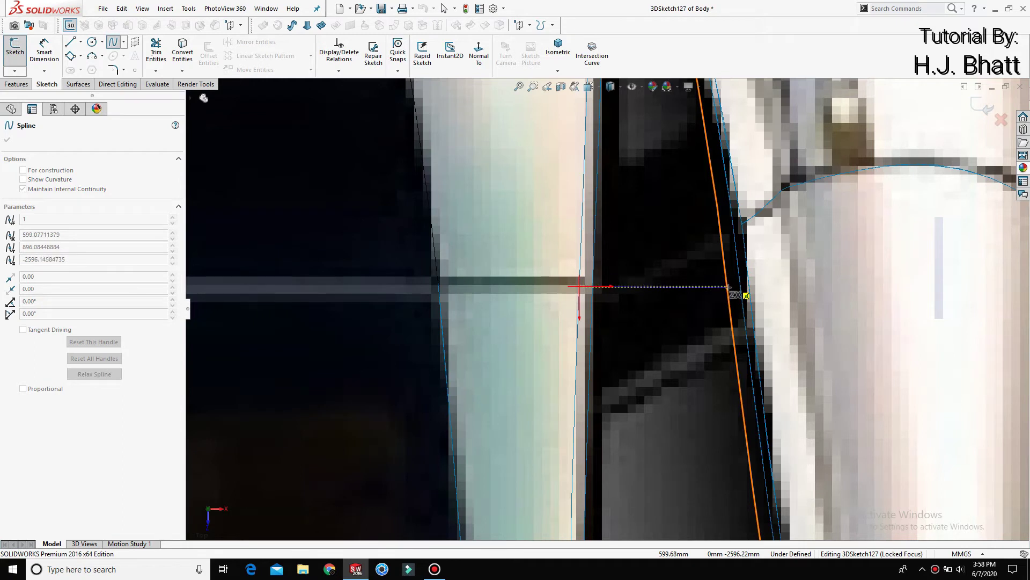
click(728, 286)
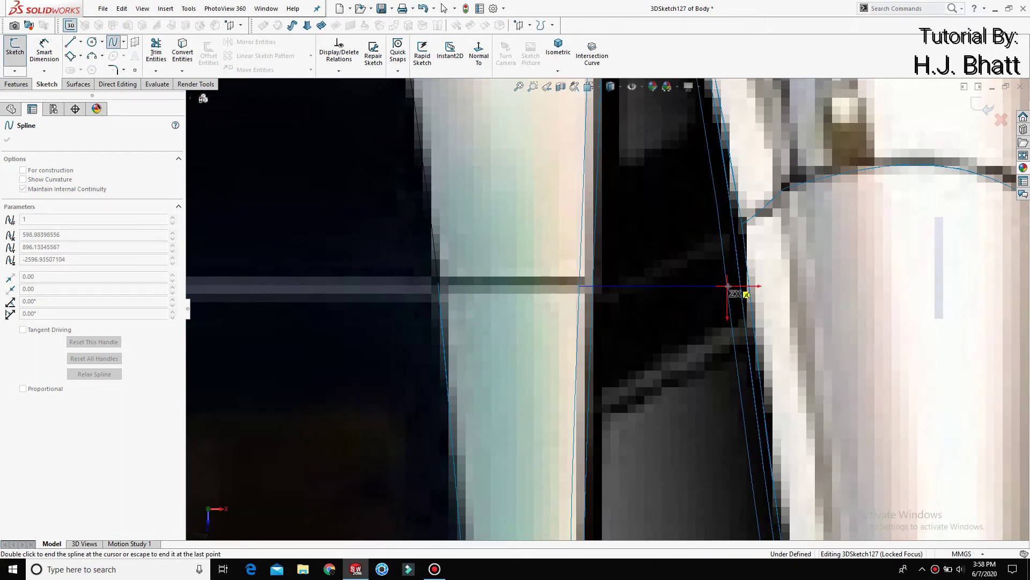
key(Escape)
middle_drag(649, 323, 642, 355)
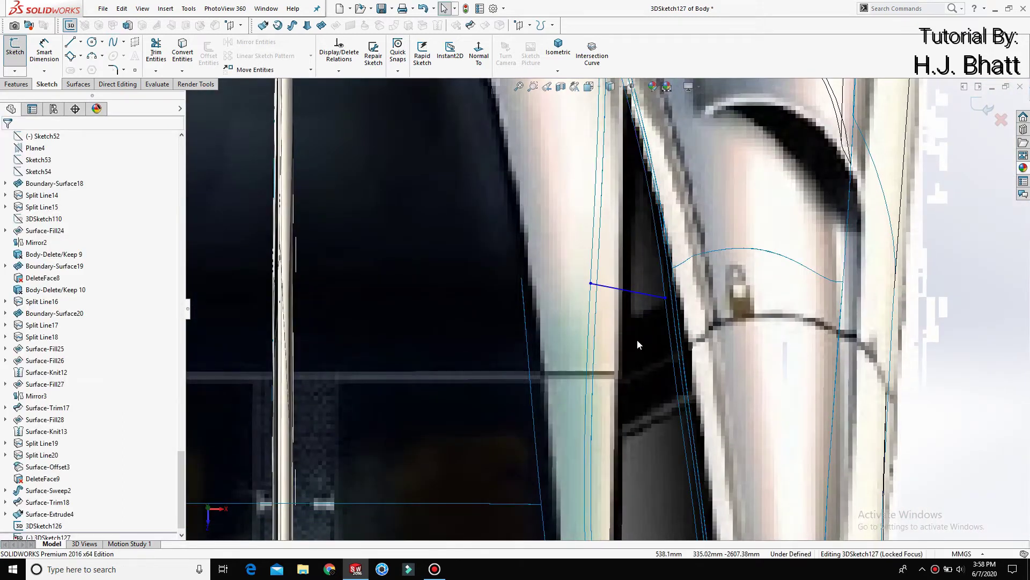
key(space)
click(363, 420)
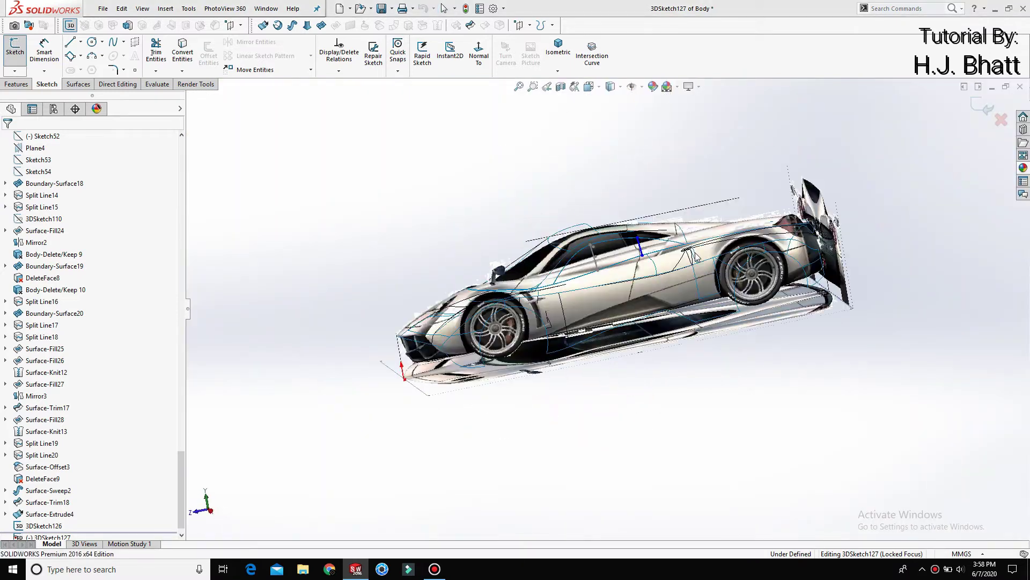
Step: Switch the car to plain Shaded display and view it from the Front
scroll(665, 290, down, 3)
scroll(640, 285, down, 2)
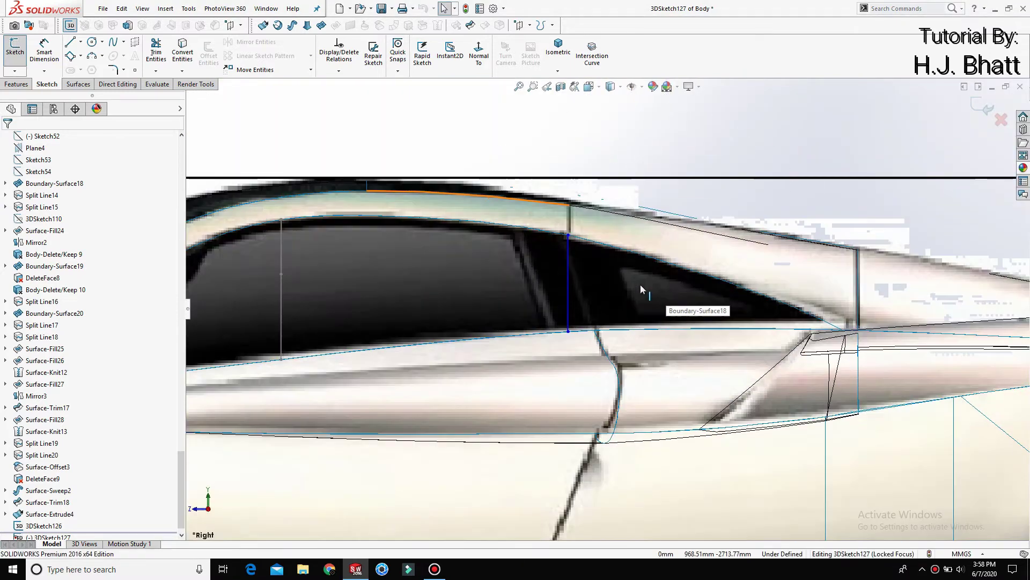
click(609, 88)
click(610, 101)
key(space)
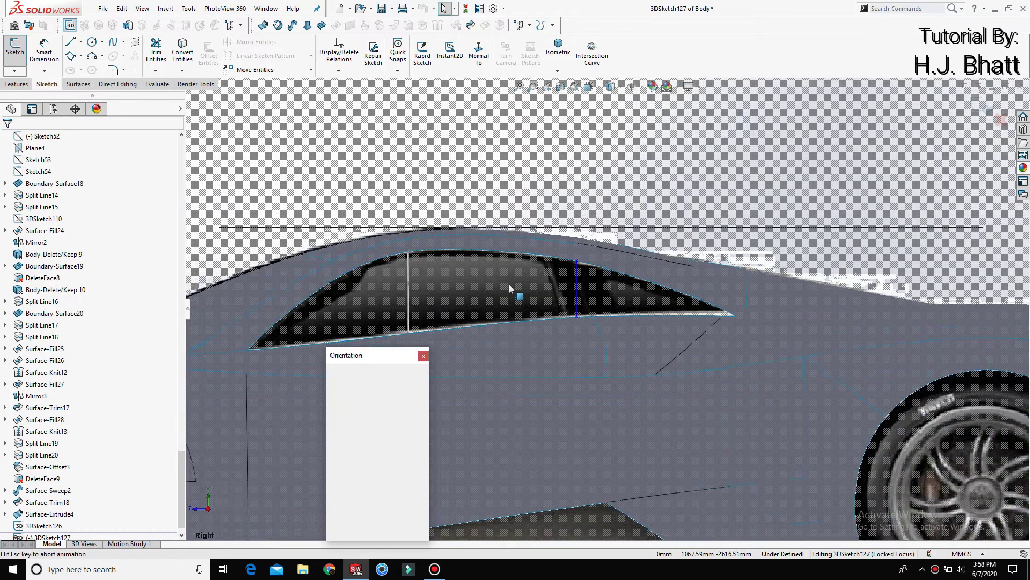
click(348, 405)
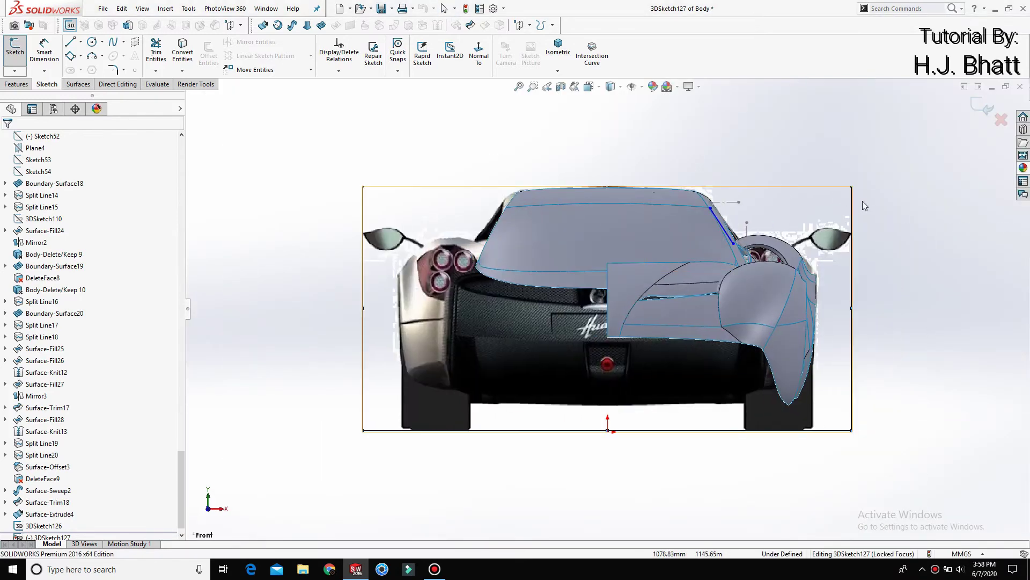
Step: Drag the new pillar spline's tangent handle to adjust its end direction
scroll(680, 256, down, 3)
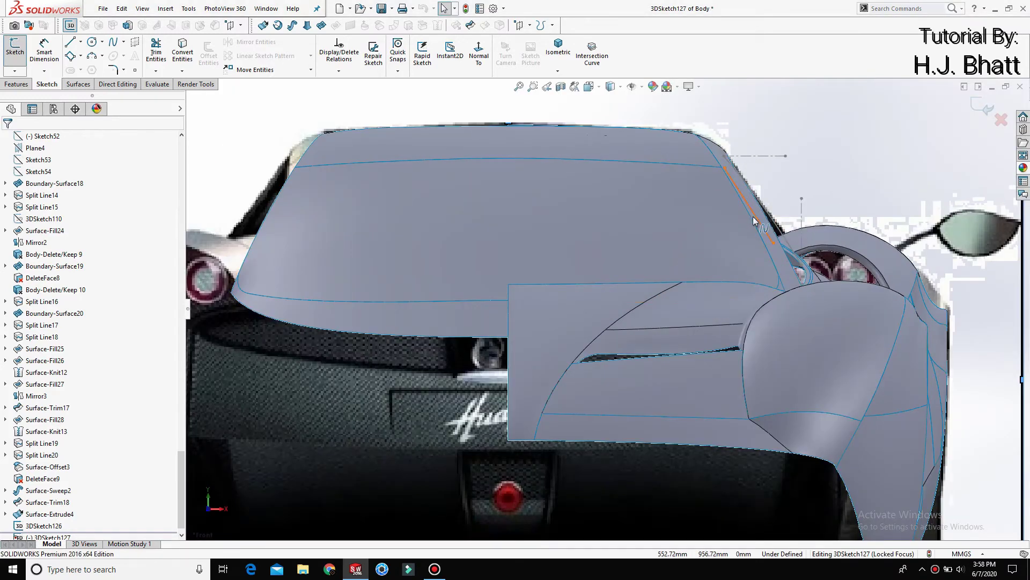
click(754, 220)
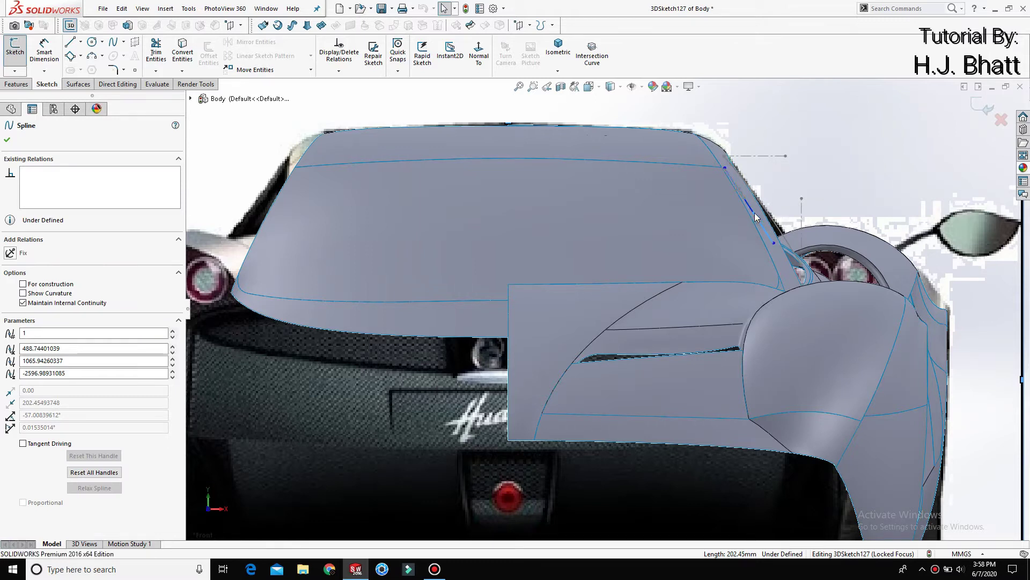
drag(755, 213, 767, 221)
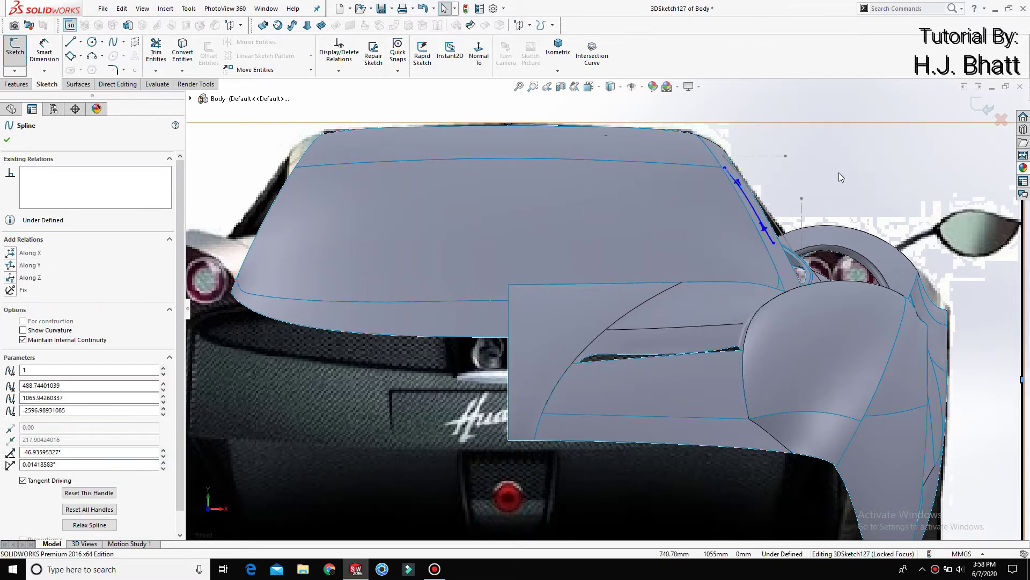
click(886, 183)
Step: Draw a vertical line at the spline's lower end and a horizontal line at its upper end
key(l)
click(773, 243)
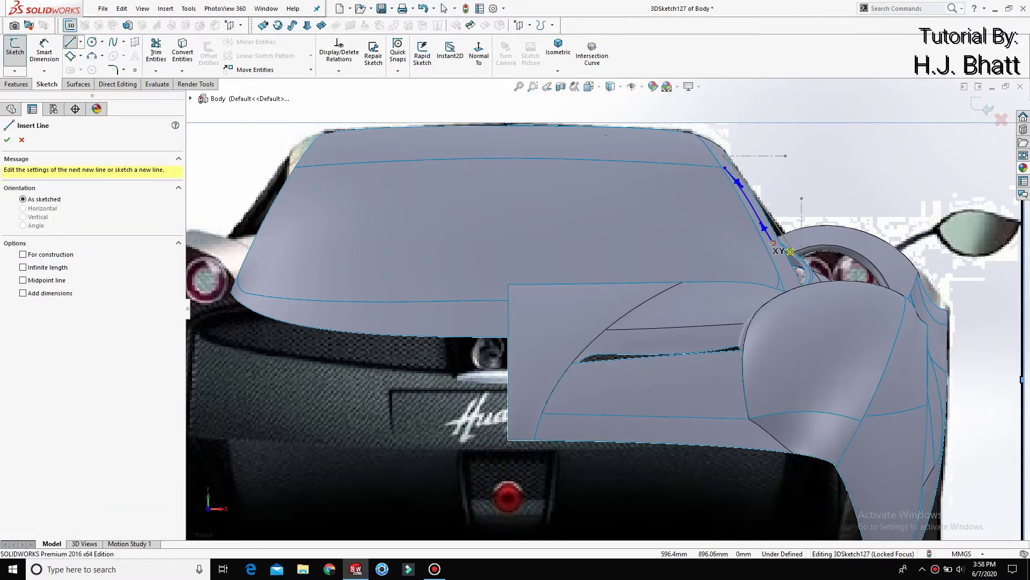
click(773, 187)
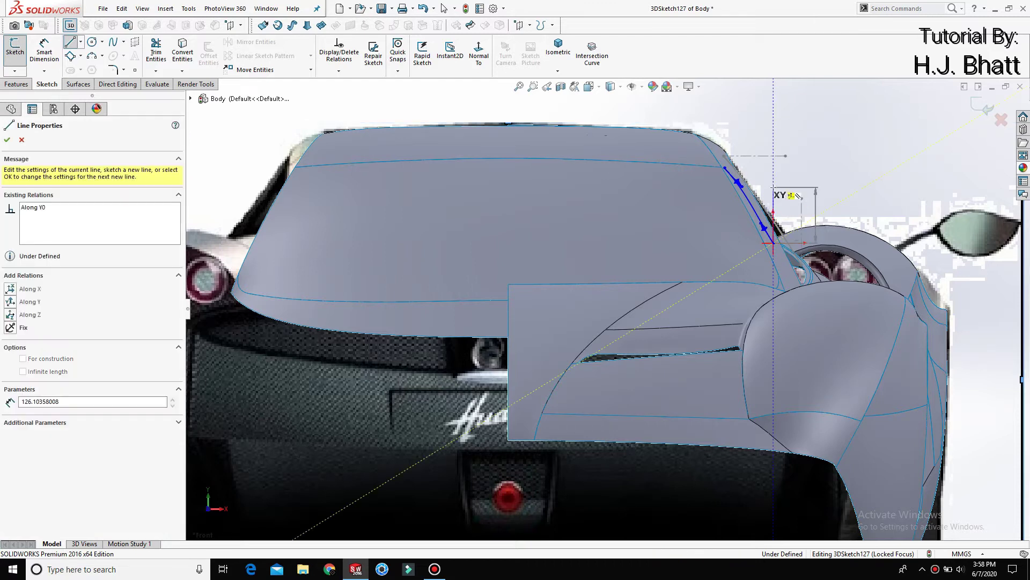
right_click(774, 188)
click(805, 231)
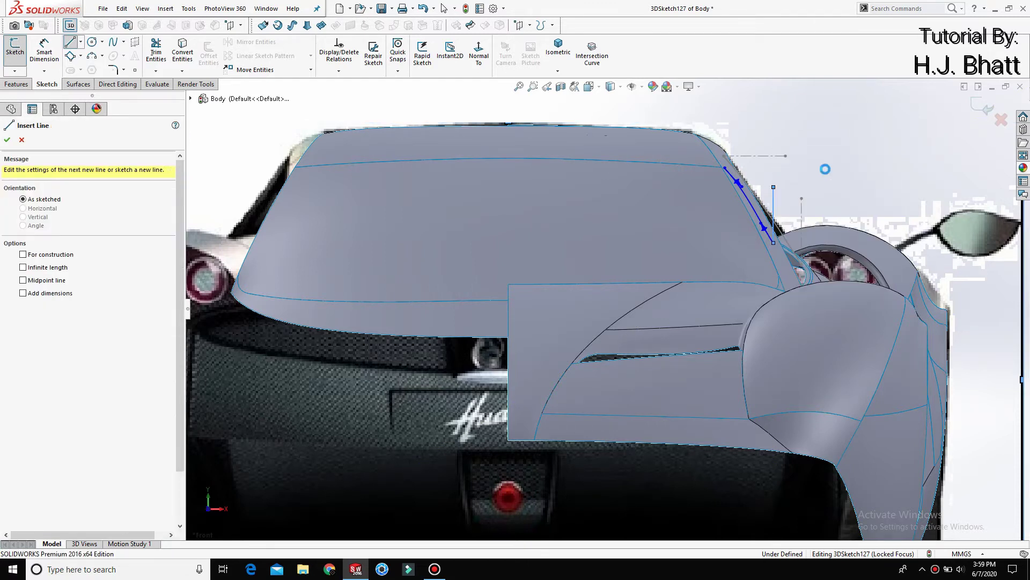
key(Escape)
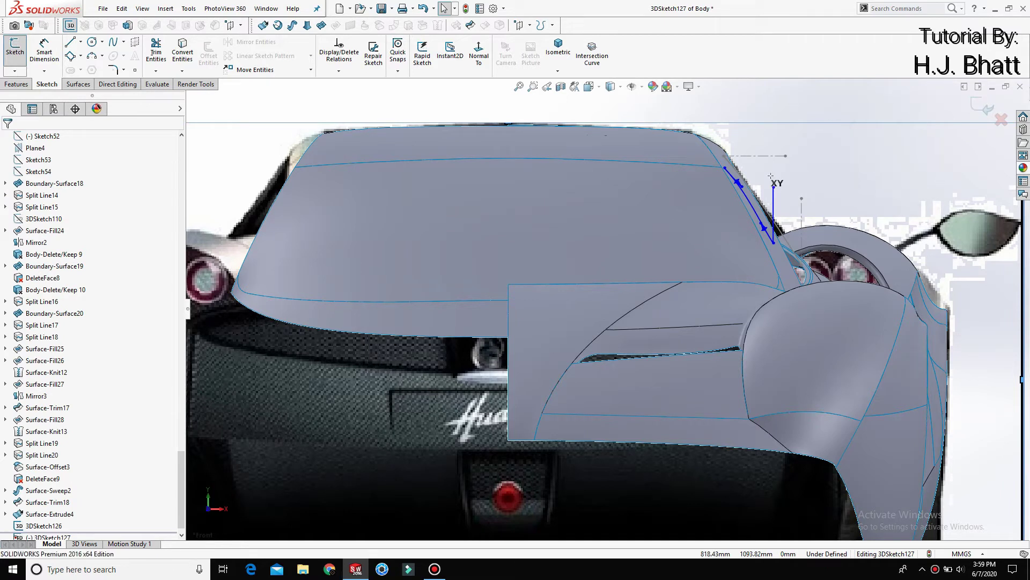
key(l)
click(726, 167)
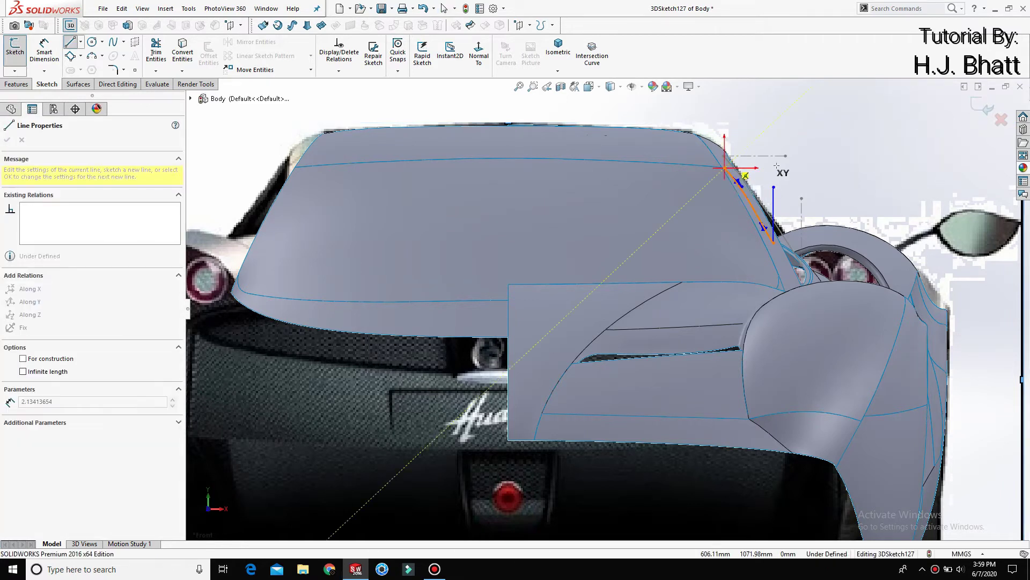
click(766, 168)
right_click(766, 168)
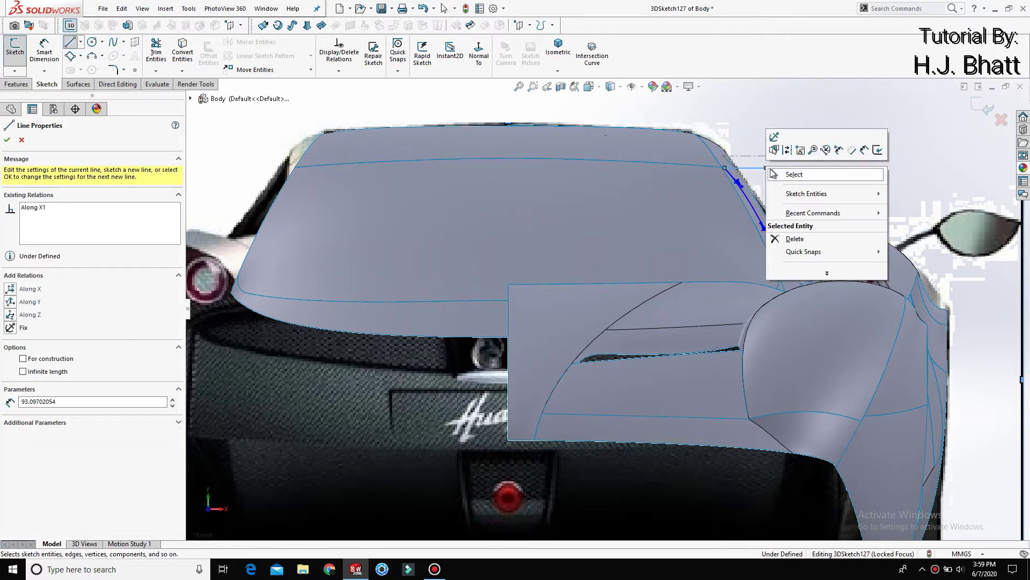
click(794, 174)
Step: Make both lines construction geometry, perpendicular to each other, and accept, fully defining 3DSketch127
right_drag(822, 162, 819, 139)
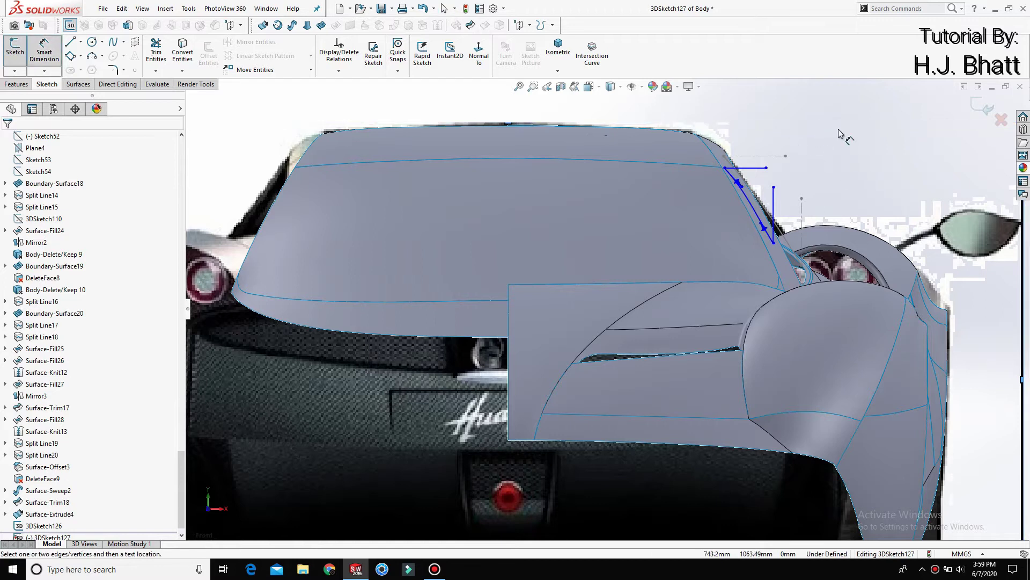
click(774, 200)
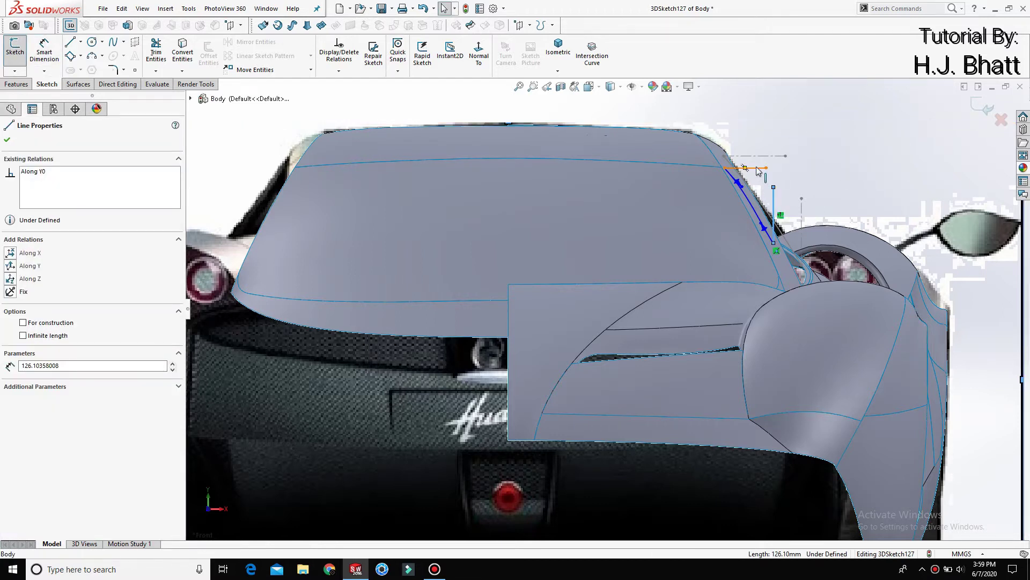
ctrl+click(757, 168)
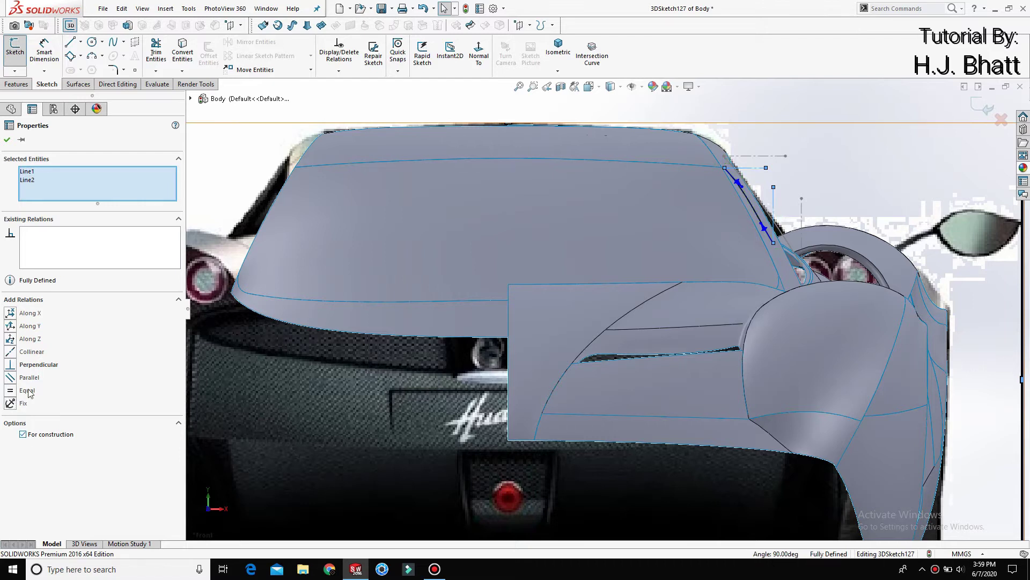
click(7, 140)
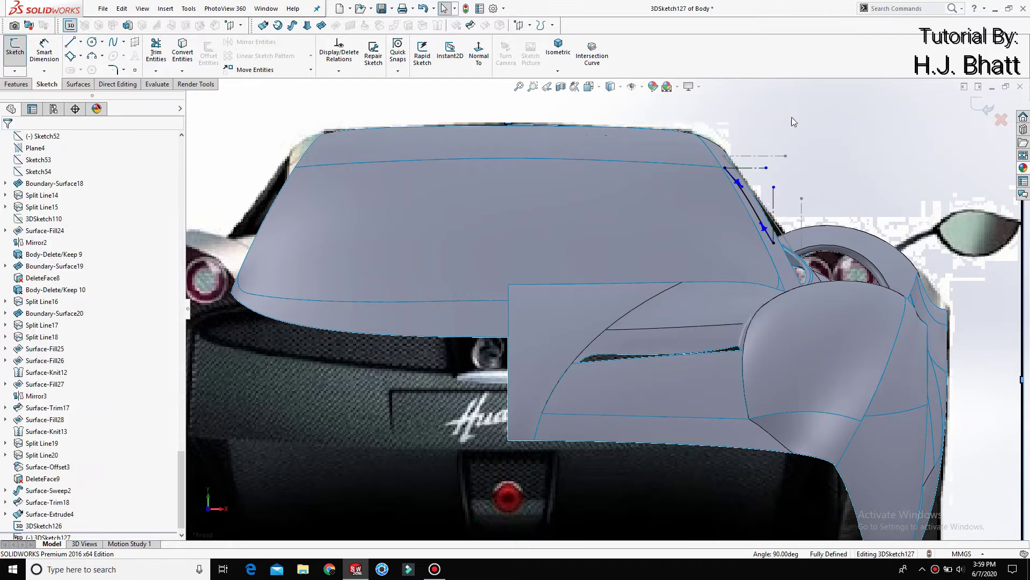
scroll(800, 194, down, 3)
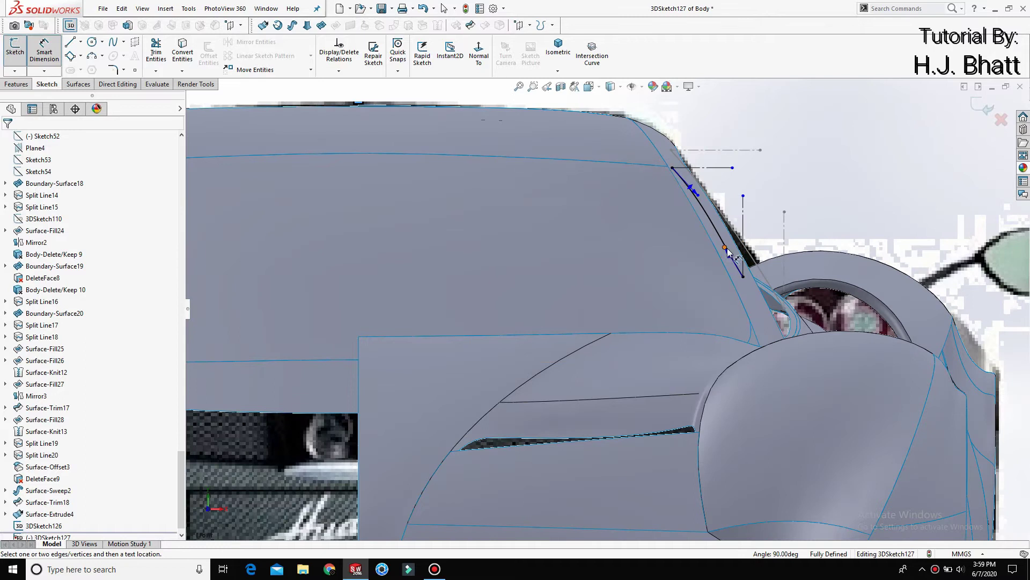
Step: Dimension the spline's lower tangent at 30° to the vertical line with handle length 211
click(728, 252)
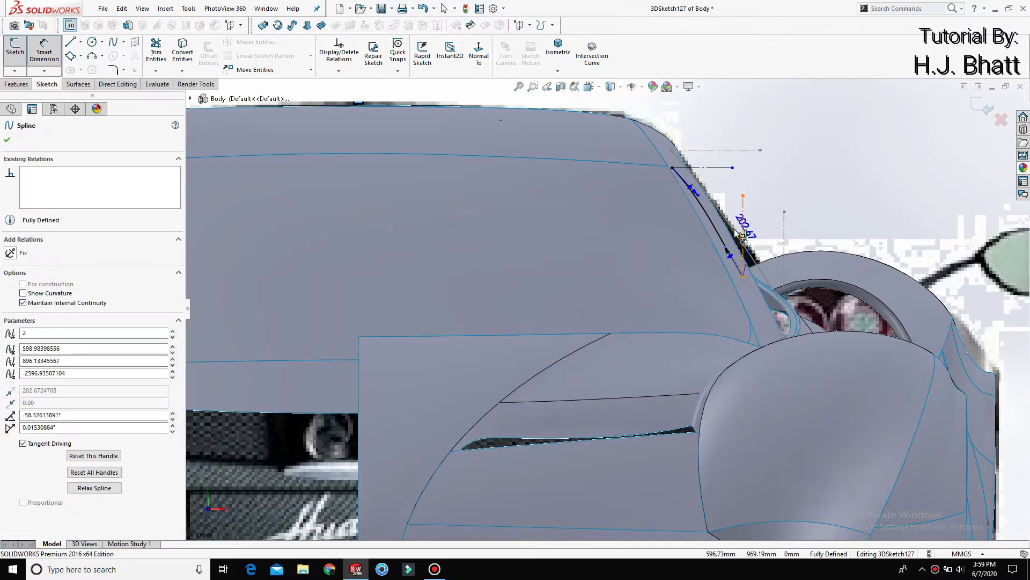
click(742, 234)
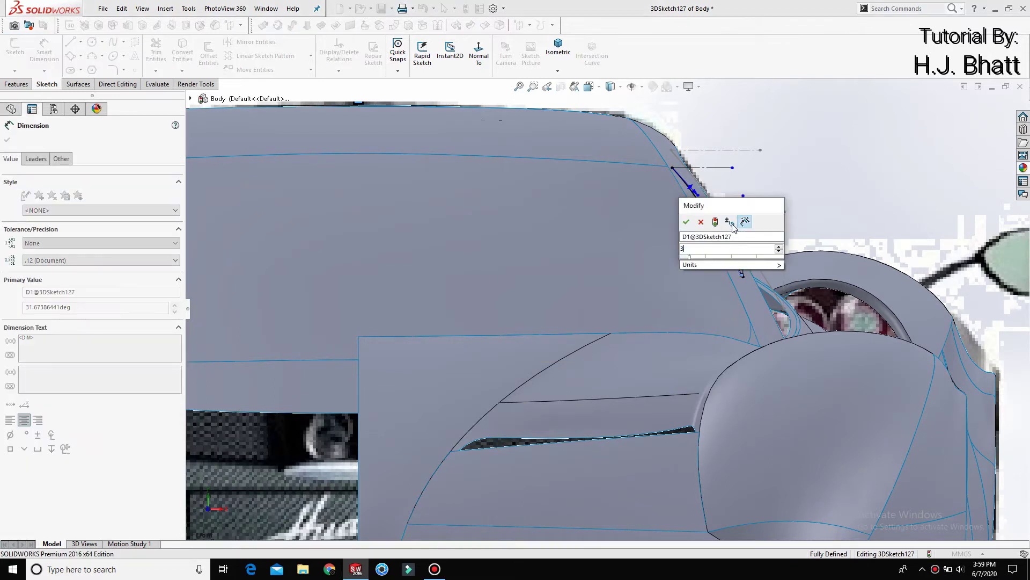
text(30)
key(Return)
click(784, 207)
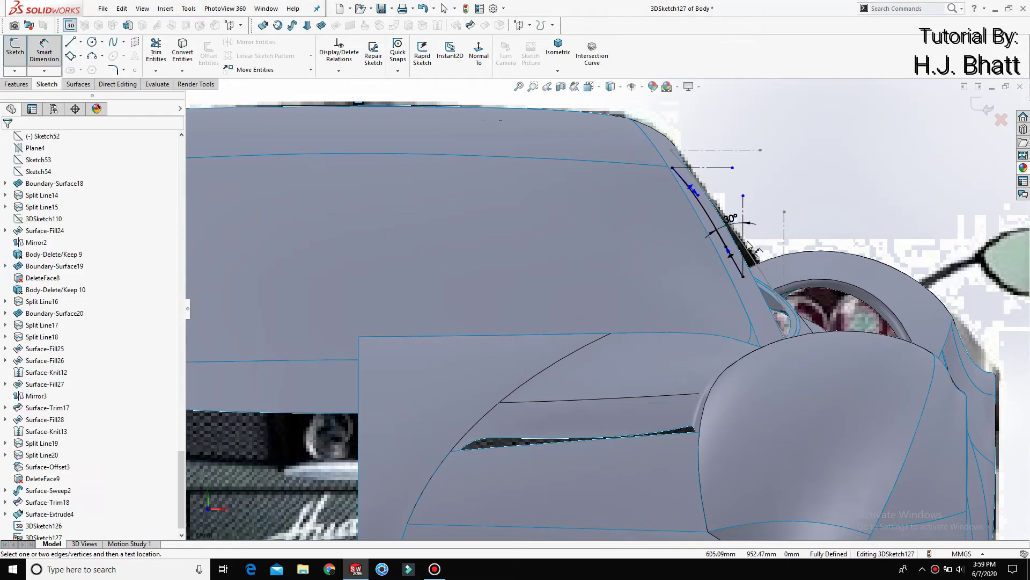
click(727, 254)
click(743, 220)
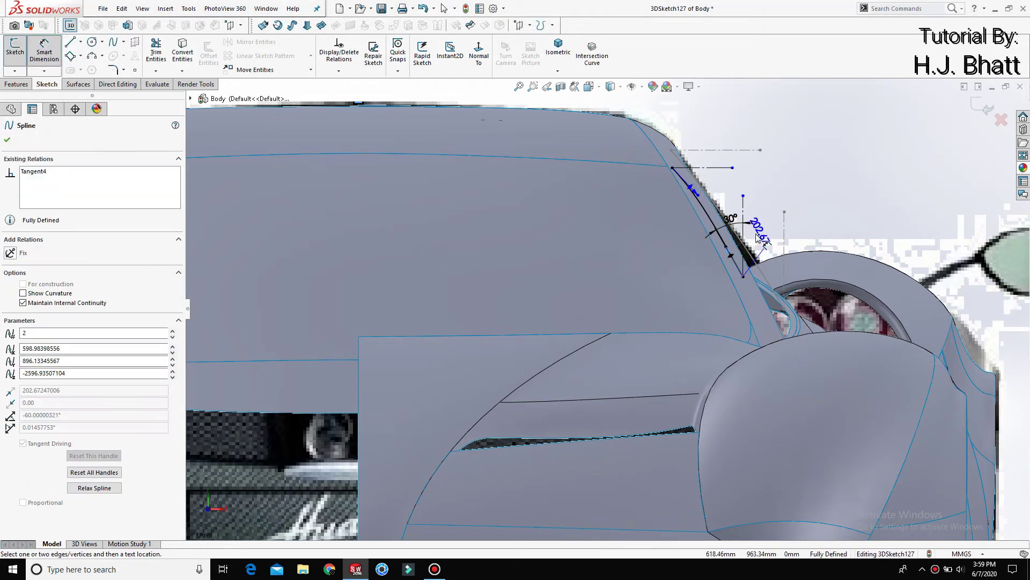
click(756, 239)
text(21)
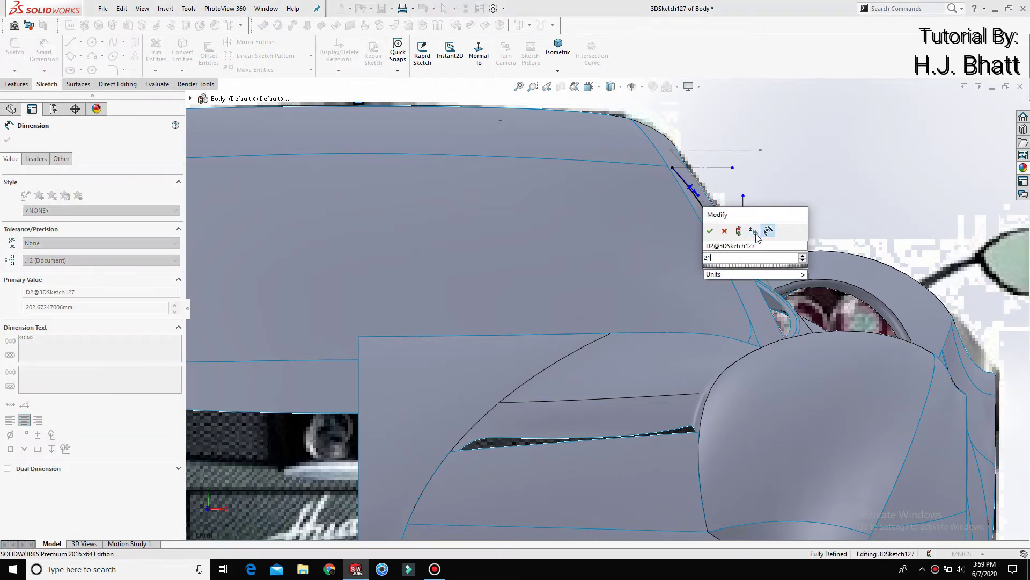
key(Return)
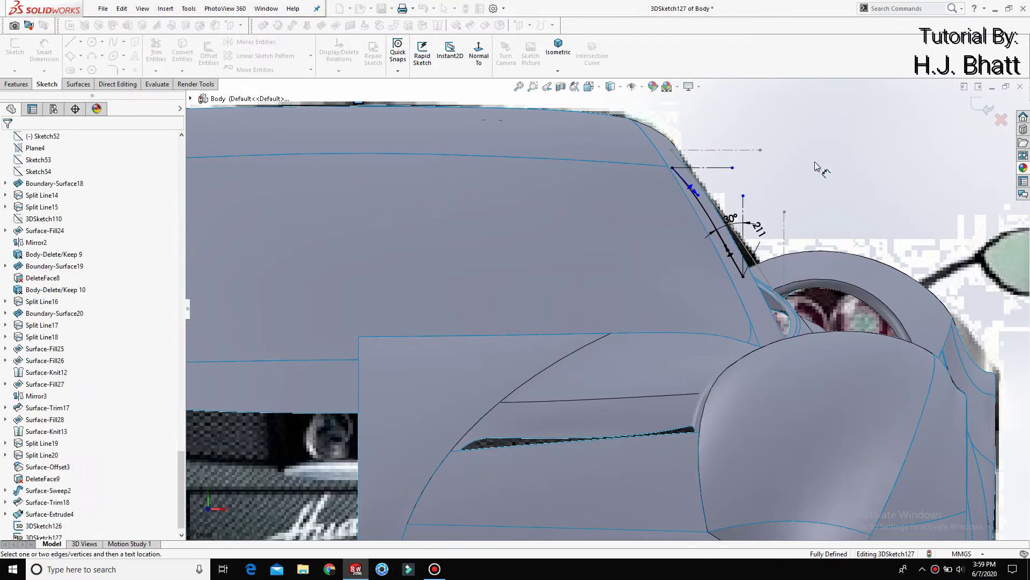
Step: Dimension the upper tangent at 52° to the horizontal line and change its handle length to 200
click(697, 188)
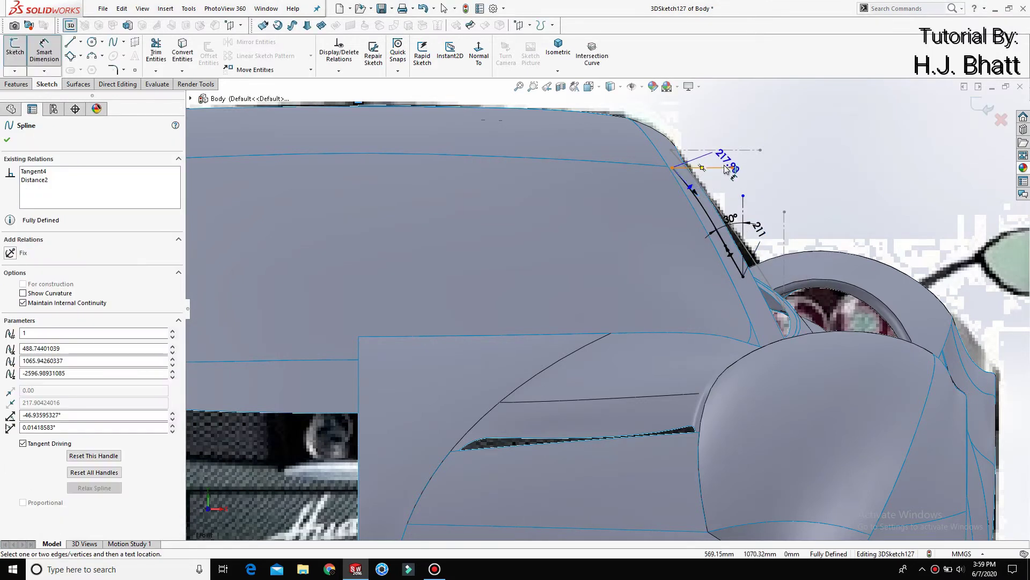
click(722, 185)
click(723, 187)
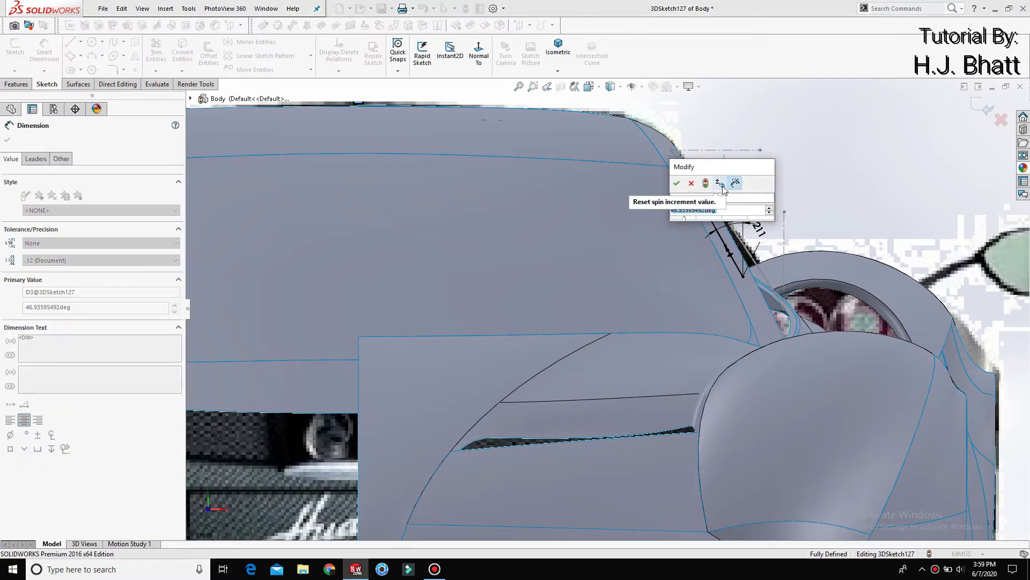
text(52)
key(Return)
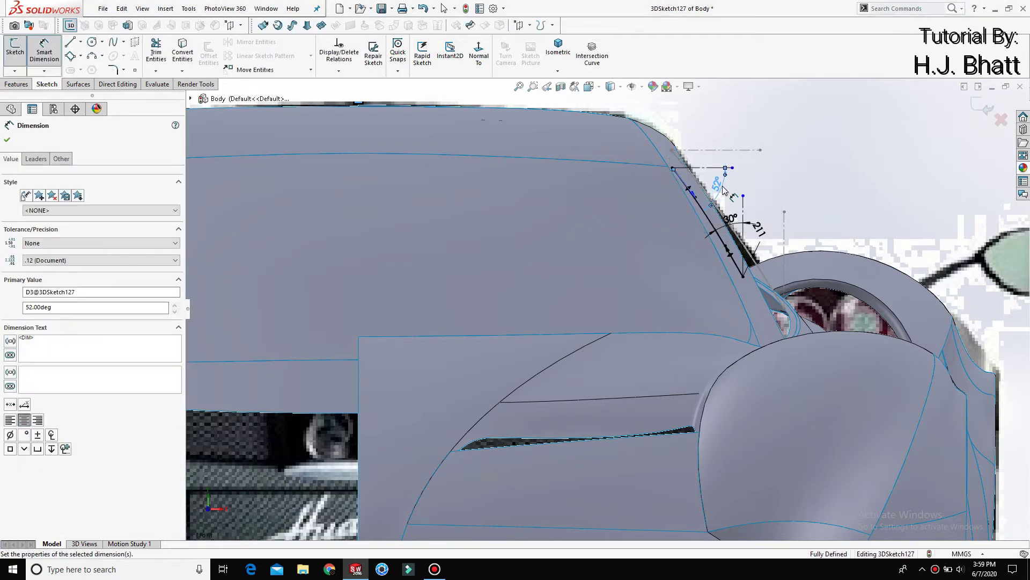
key(Escape)
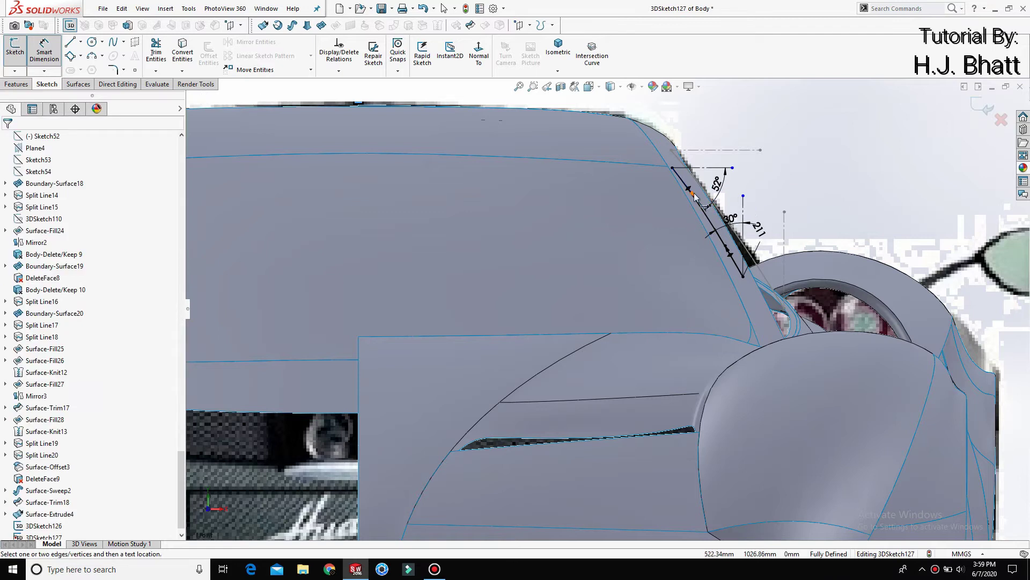
click(735, 201)
key(d)
double_click(754, 185)
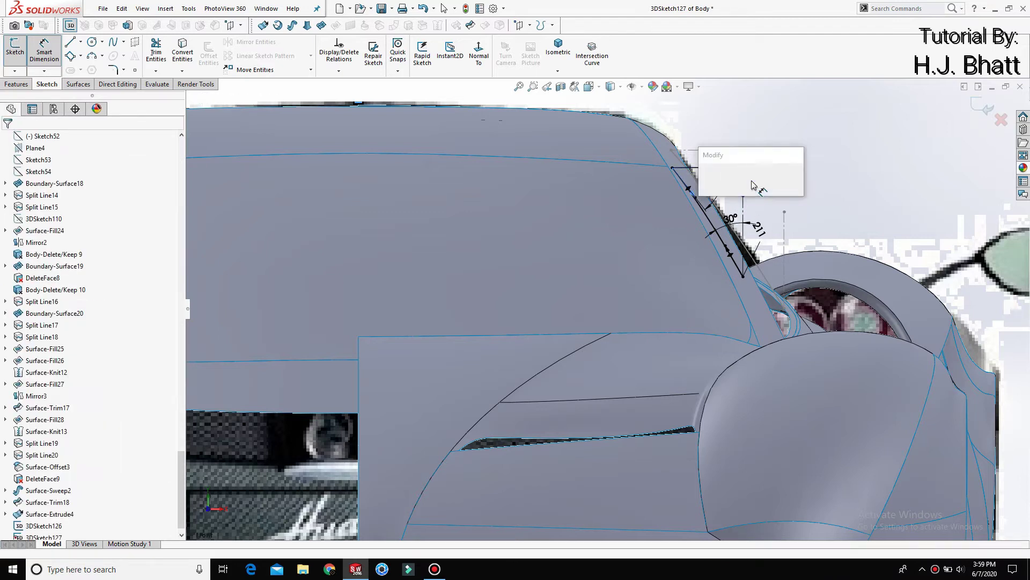
text(200)
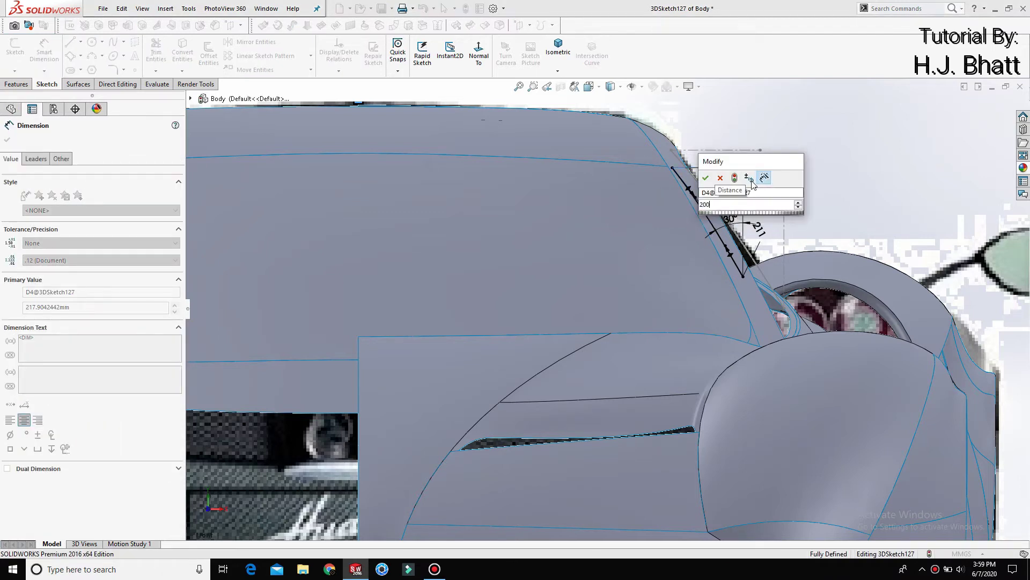
key(Return)
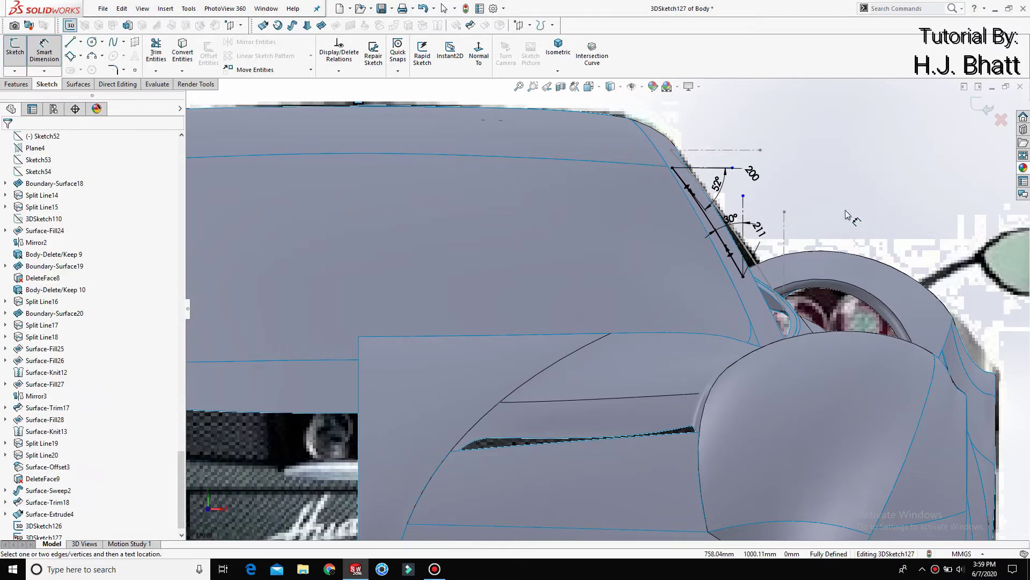
Step: Stop dimensioning, then orbit and zoom to inspect the window sketch
key(Escape)
middle_drag(820, 193, 805, 227)
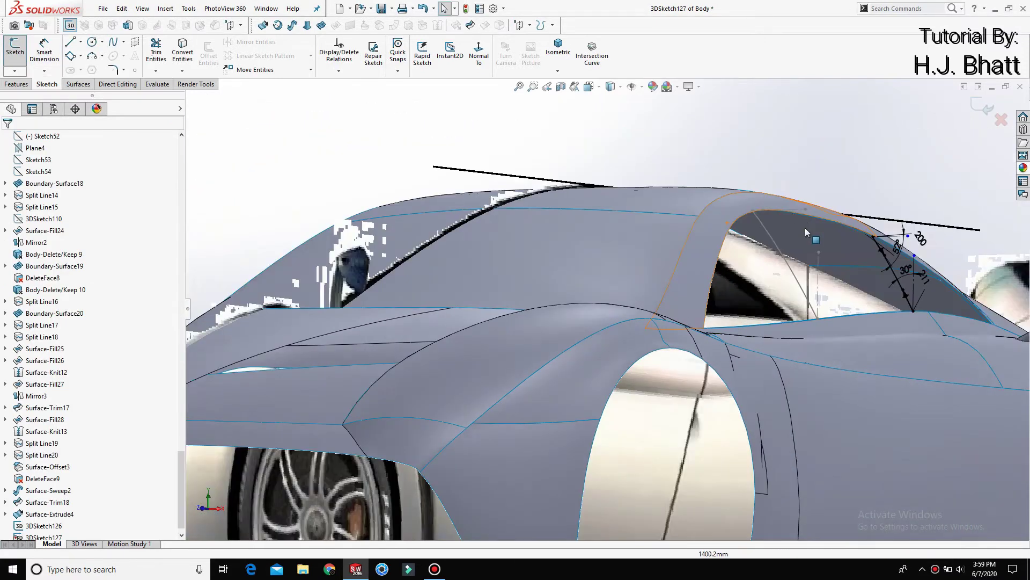
scroll(883, 271, down, 2)
scroll(883, 271, down, 2)
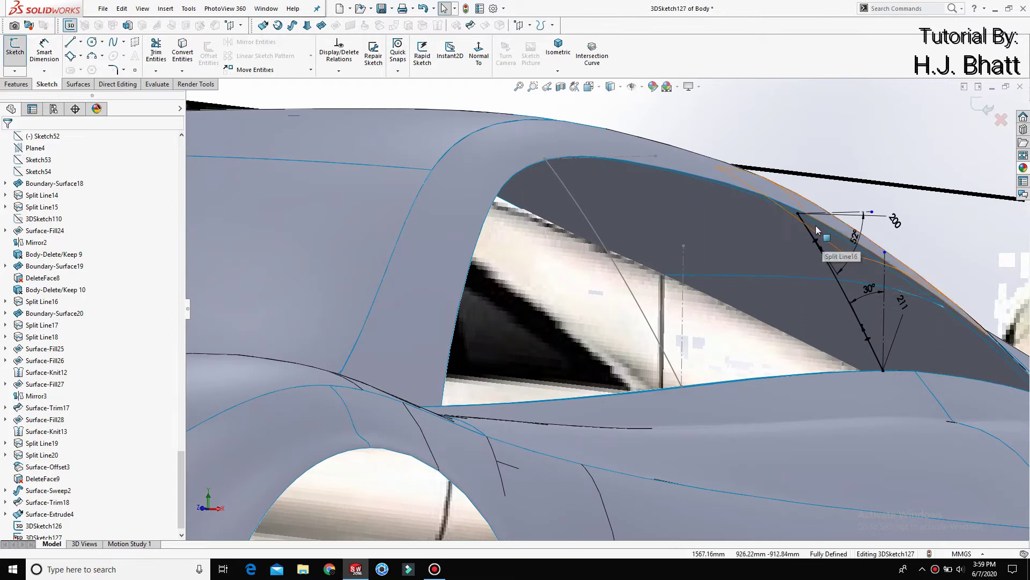
scroll(794, 236, down, 1)
scroll(757, 252, up, 3)
Step: Check the sketch from another angle, close 3DSketch127, and go to the surface tools
middle_drag(765, 337, 808, 462)
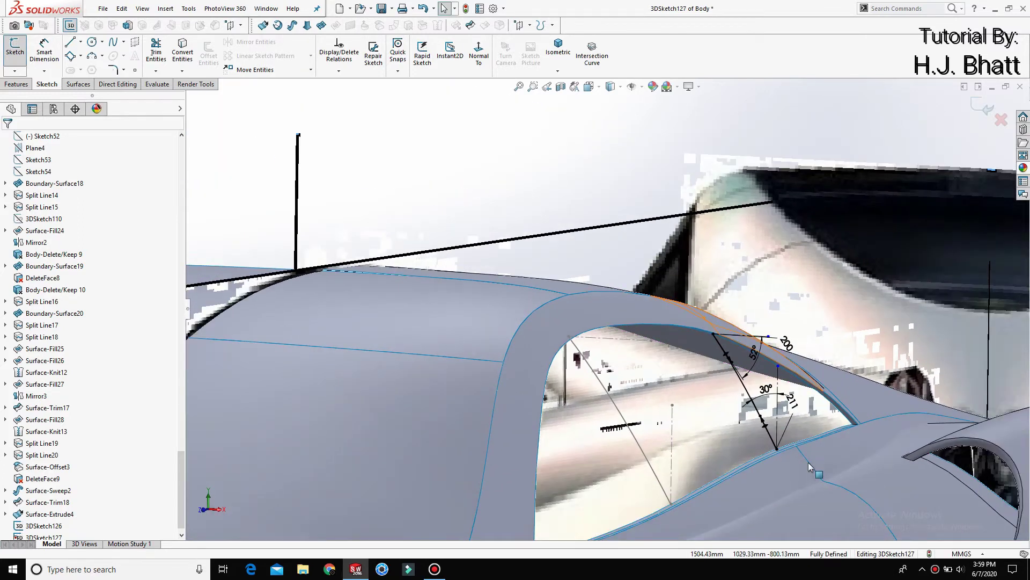
scroll(809, 462, down, 1)
scroll(699, 401, up, 1)
scroll(699, 401, up, 1)
scroll(713, 338, up, 1)
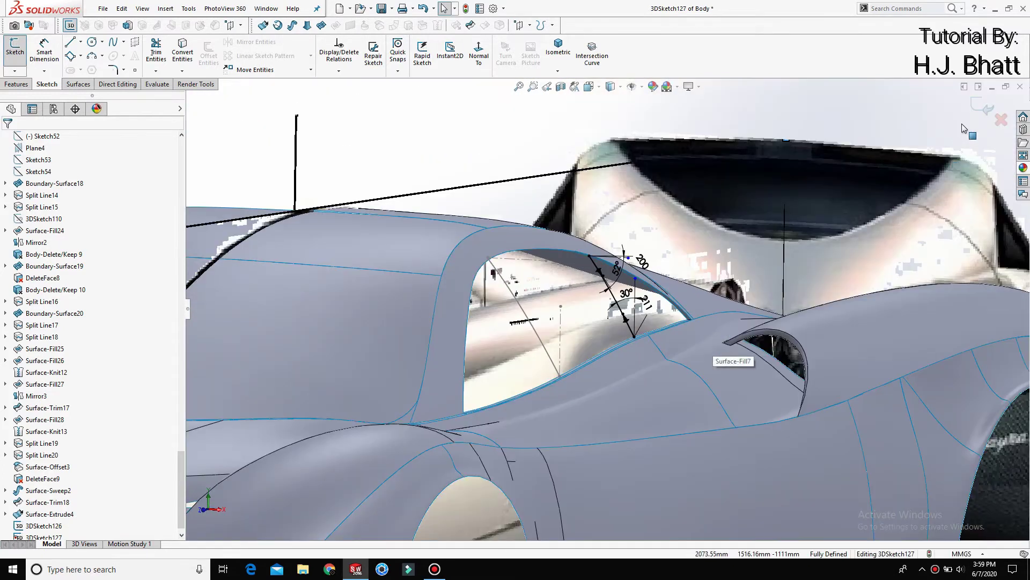
click(982, 106)
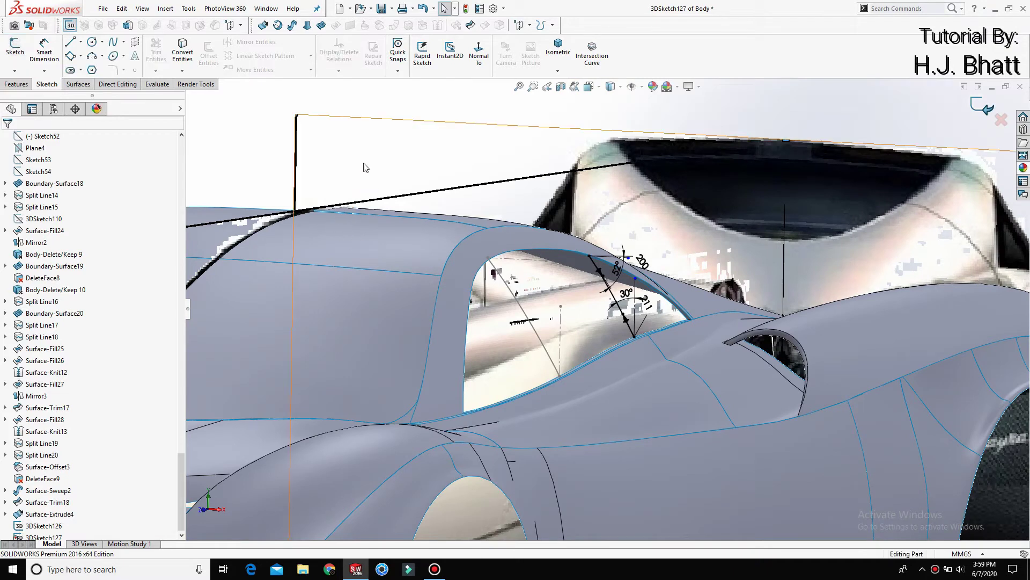
click(85, 86)
Step: Start a Boundary Surface with the window's lower edge as the first Direction 1 curve
click(124, 63)
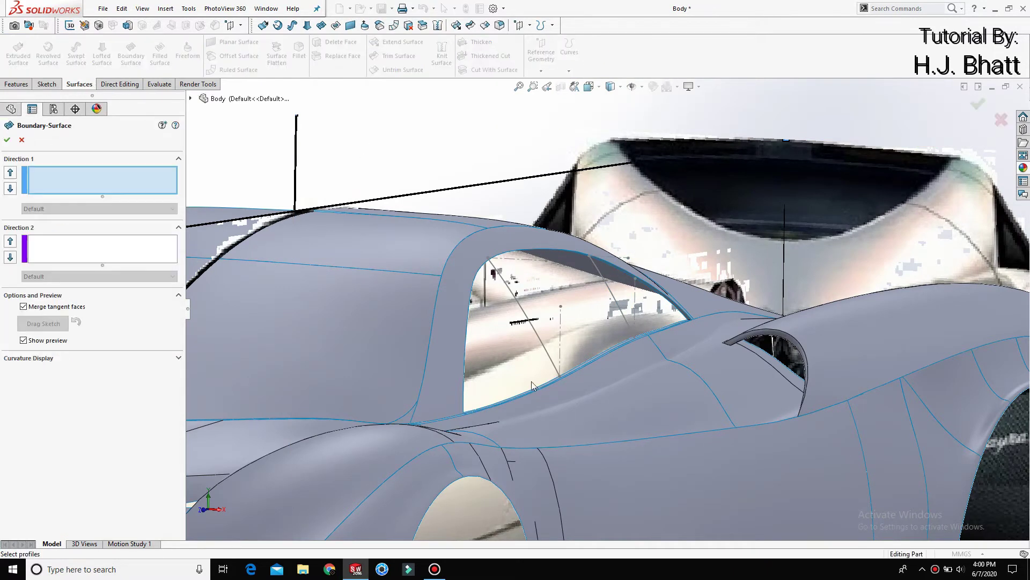
scroll(531, 381, down, 5)
scroll(540, 400, down, 3)
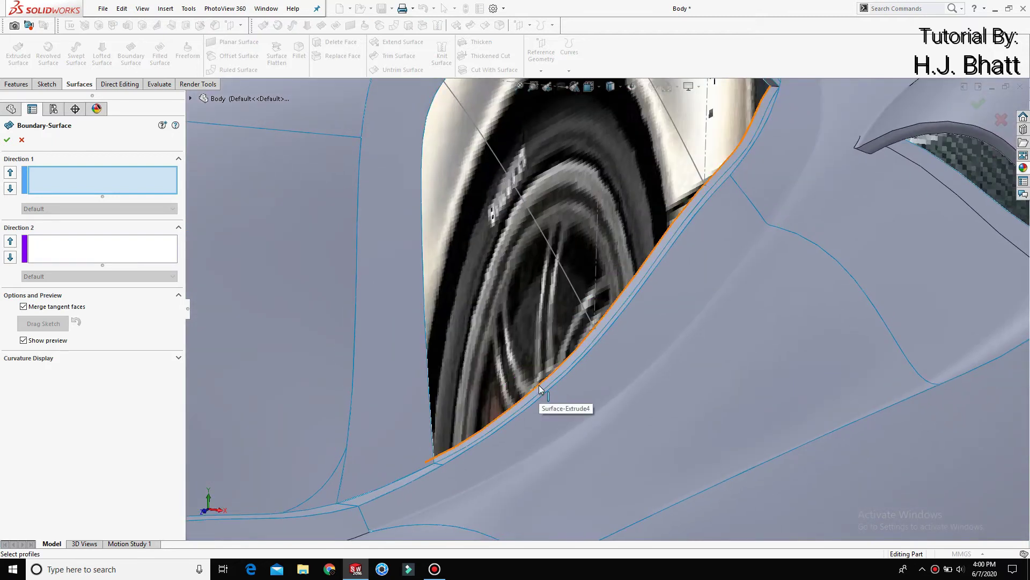
click(540, 390)
mouse_move(545, 391)
middle_down()
mouse_move(496, 340)
mouse_move(479, 290)
mouse_move(395, 287)
middle_up()
scroll(530, 308, down, 3)
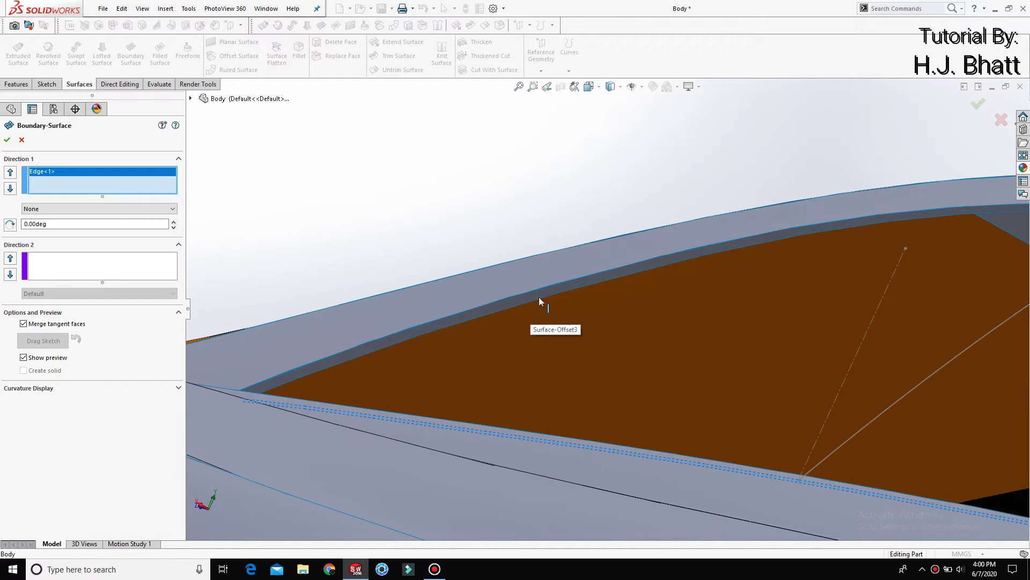
Step: Add the window's upper edges as one grouped Direction 1 curve via SelectionManager
right_click(540, 298)
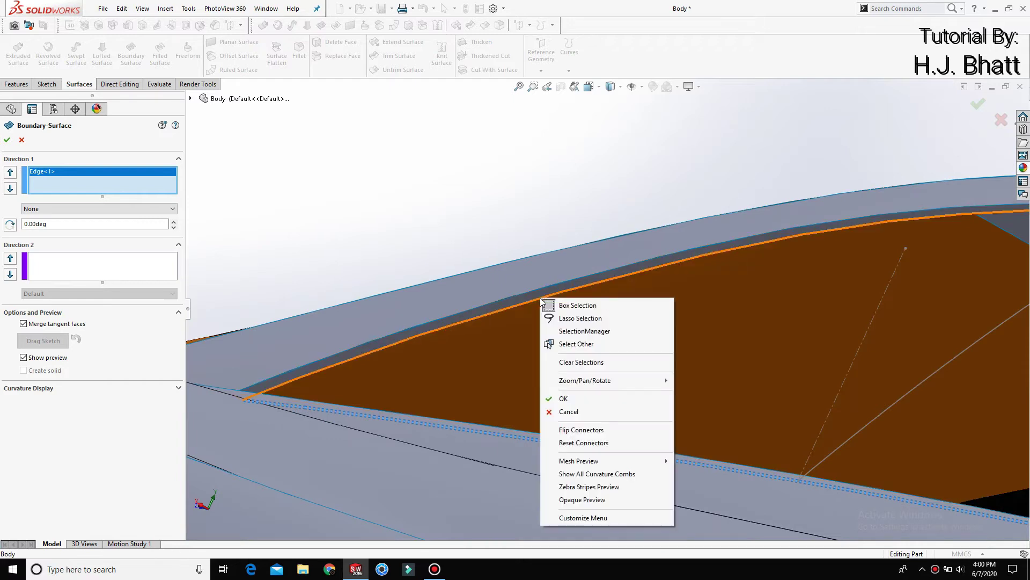
click(565, 330)
scroll(571, 334, up, 3)
scroll(748, 333, up, 2)
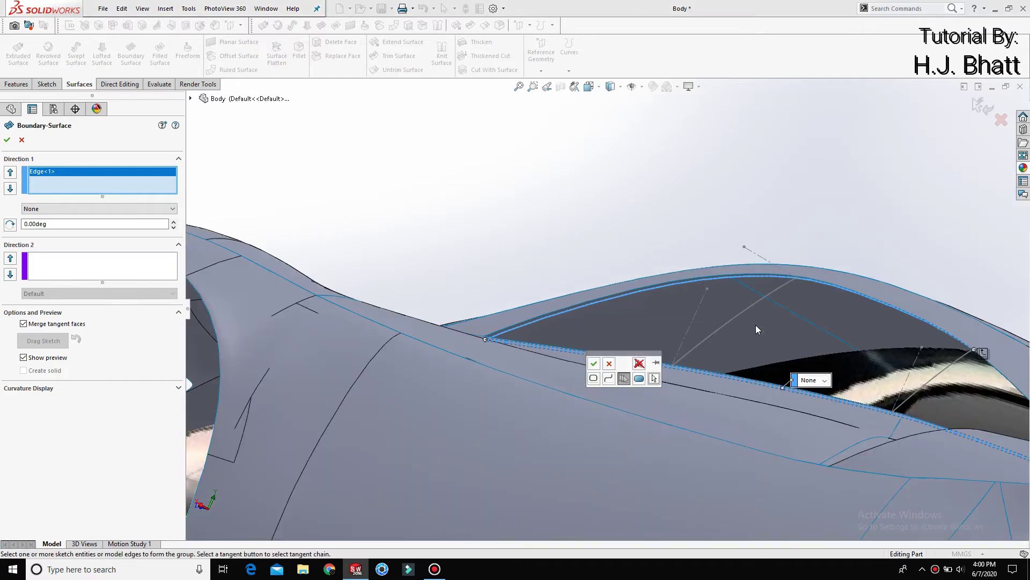
scroll(756, 324, up, 2)
scroll(794, 344, up, 2)
scroll(828, 356, up, 2)
middle_drag(875, 392, 829, 321)
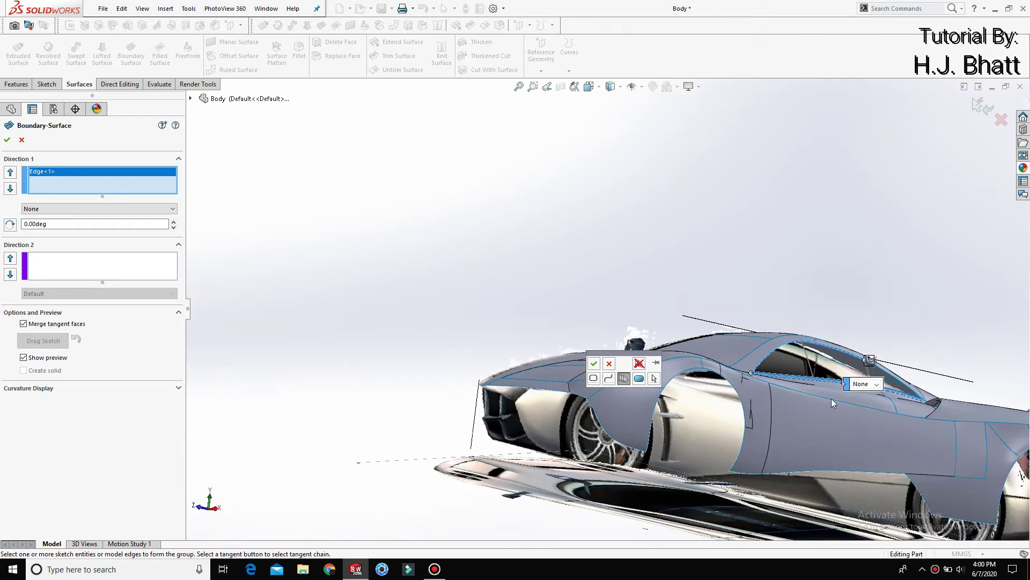
scroll(829, 321, down, 3)
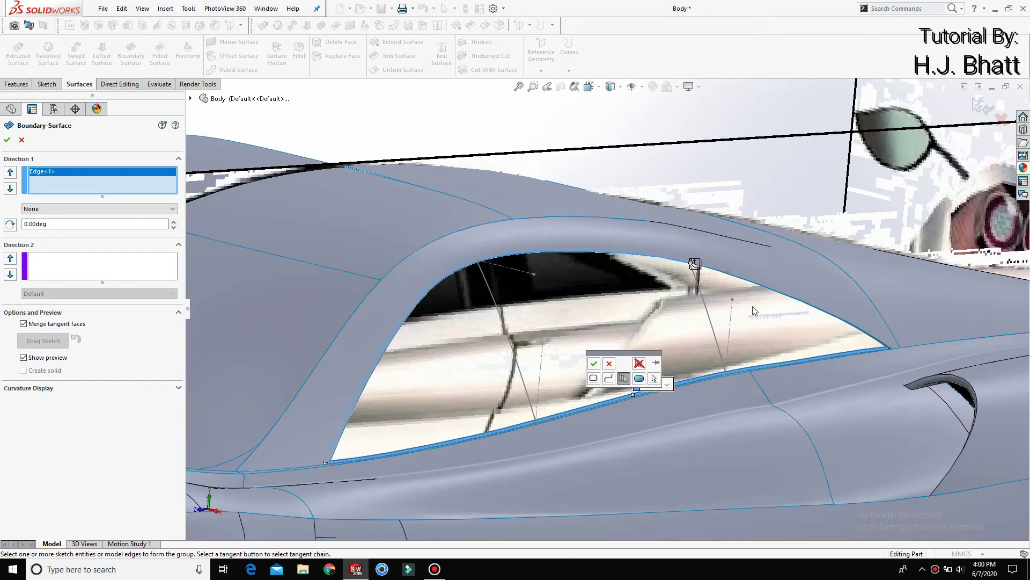
click(696, 266)
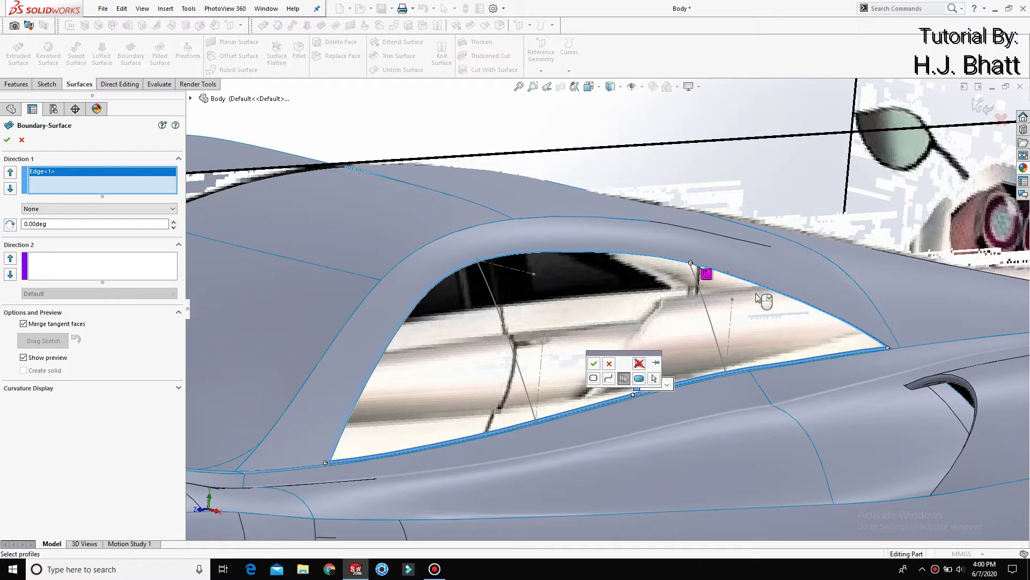
click(594, 363)
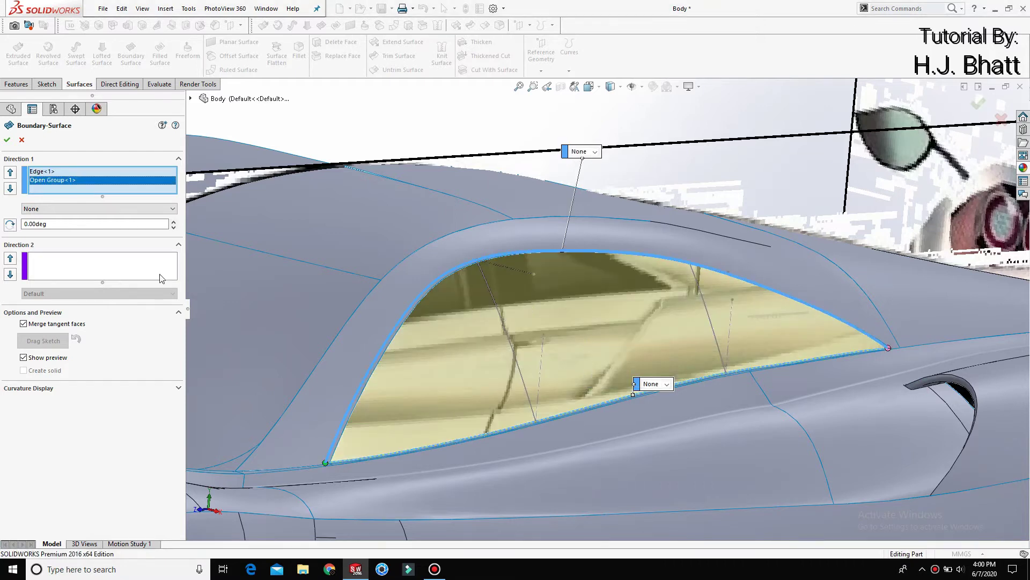
Step: Set 3DSketch126 and 3DSketch127 as Direction 2 curves and accept Boundary-Surface21
click(63, 268)
click(502, 334)
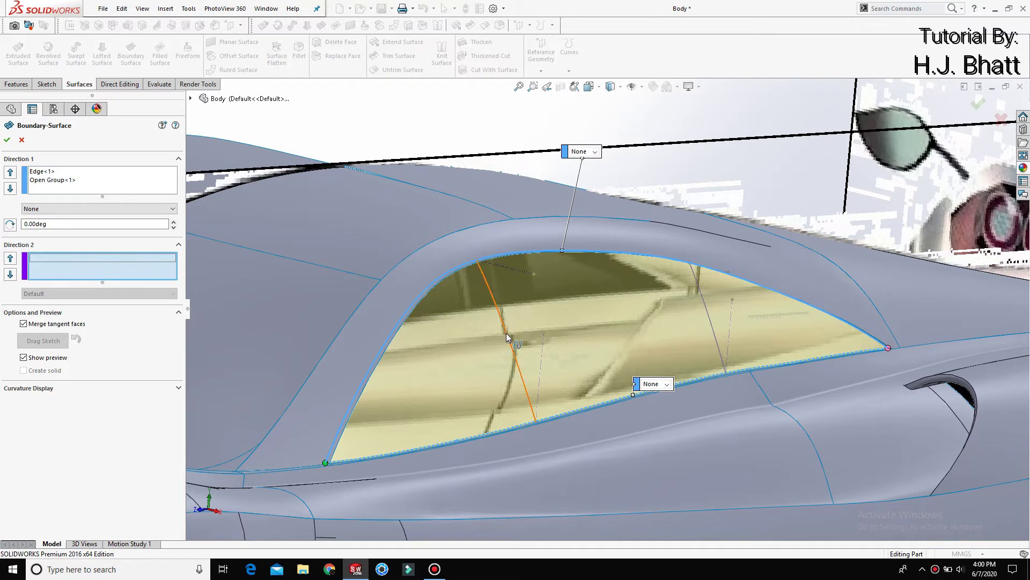
click(715, 337)
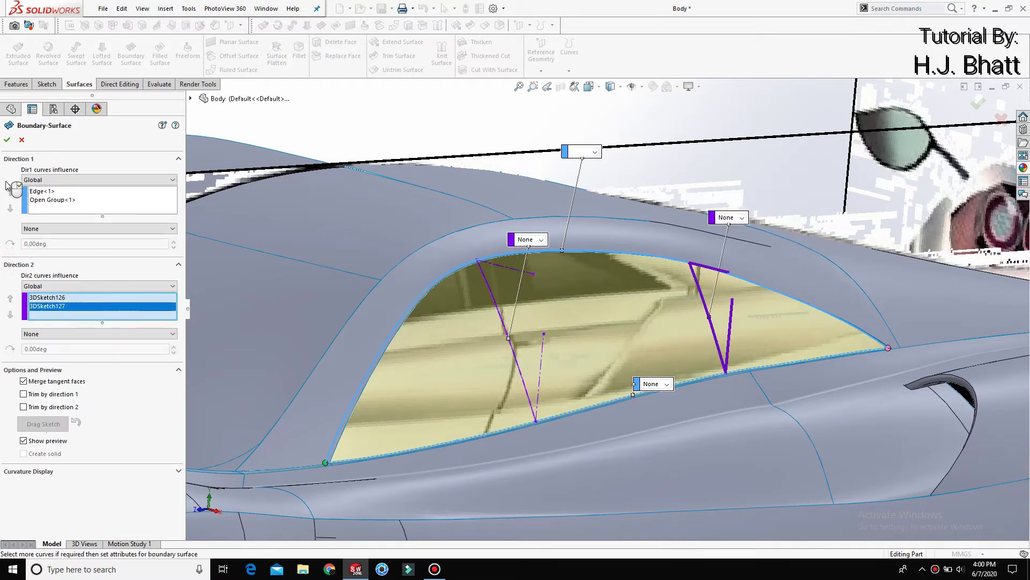
click(7, 140)
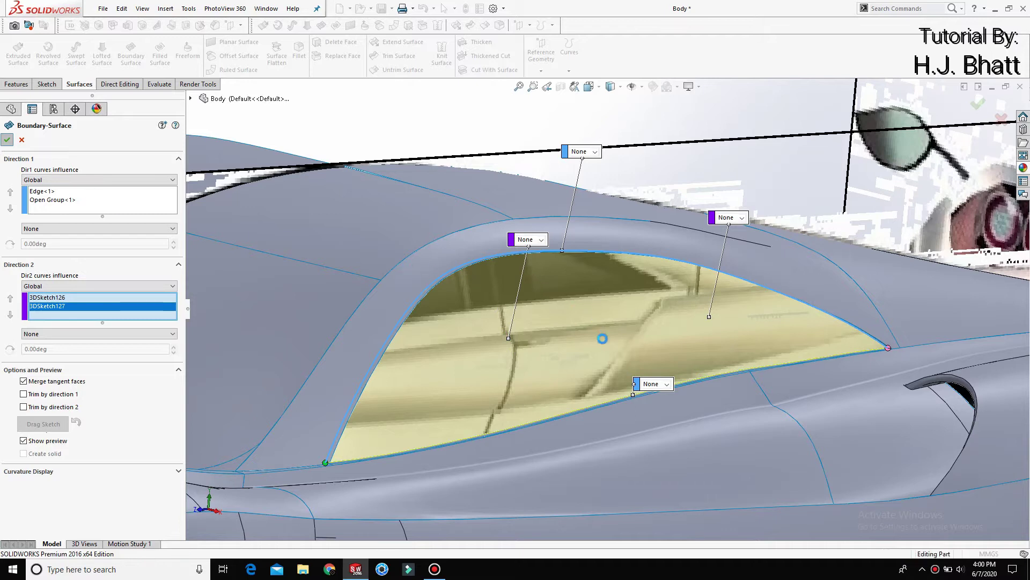
mouse_move(604, 350)
middle_down()
mouse_move(624, 352)
mouse_move(597, 221)
middle_up()
Step: View the car from the Top and begin a new 3D sketch, 3DSketch128
middle_drag(385, 260, 547, 323)
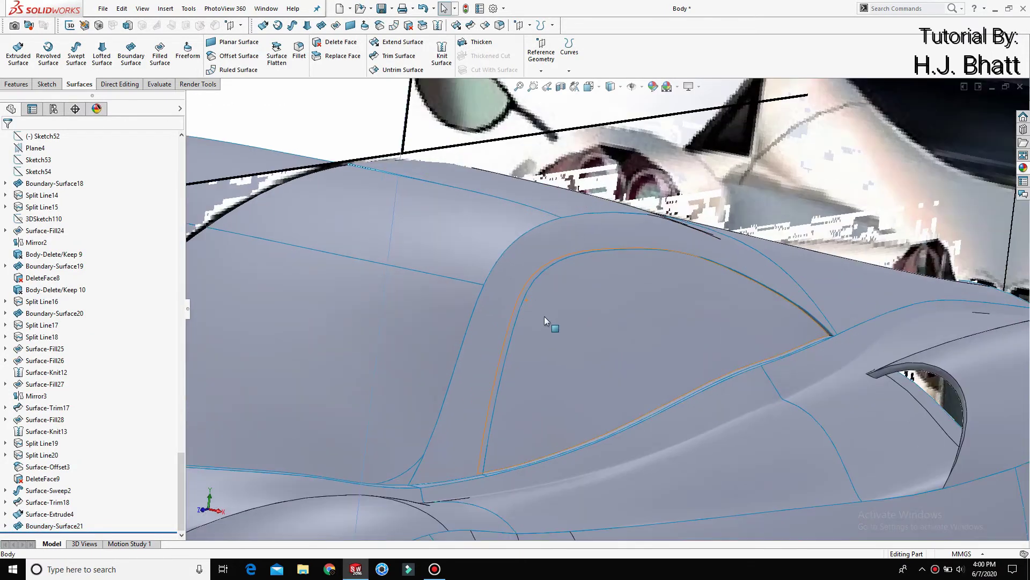
key(space)
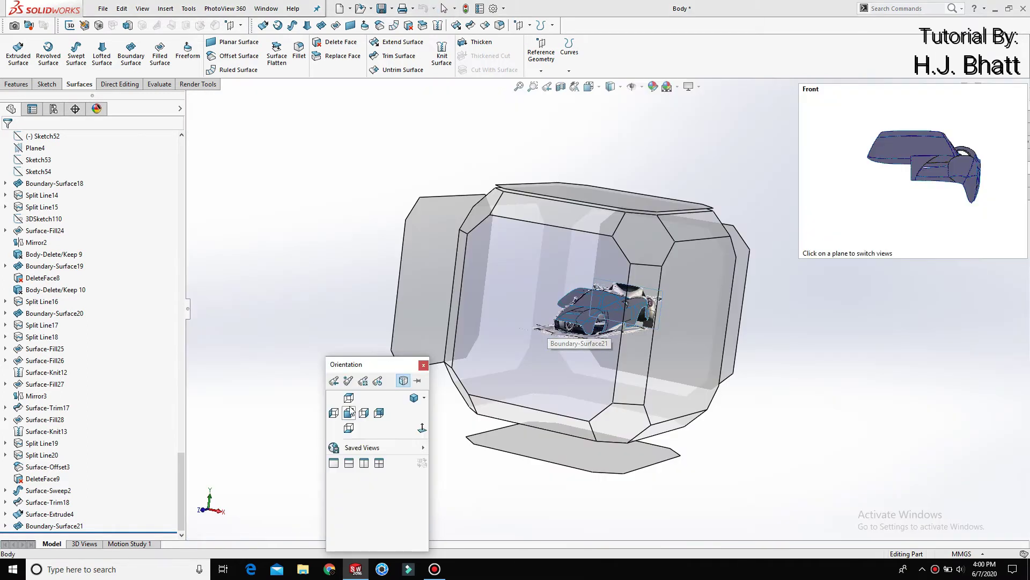
click(349, 397)
click(47, 84)
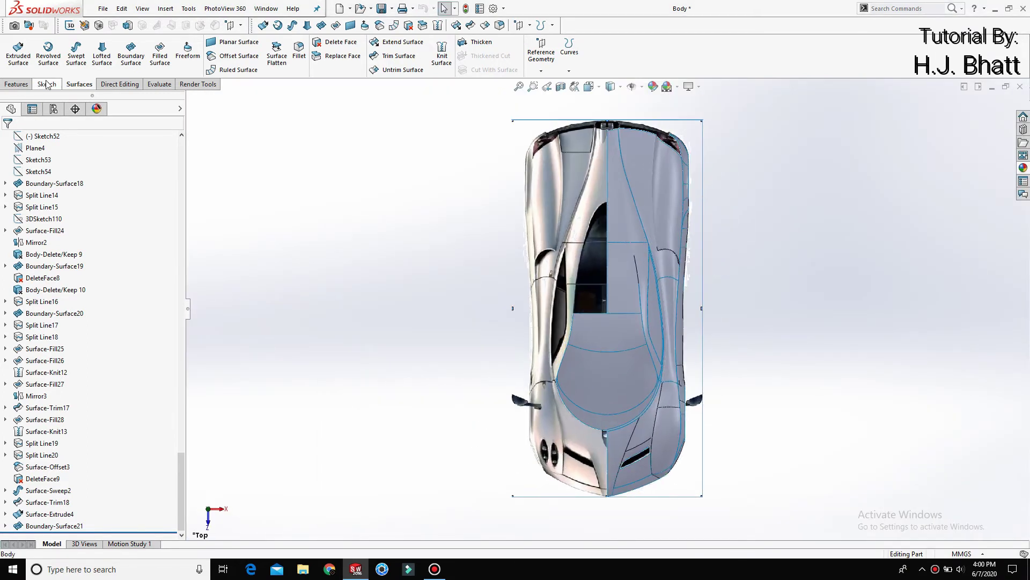
click(15, 70)
click(27, 94)
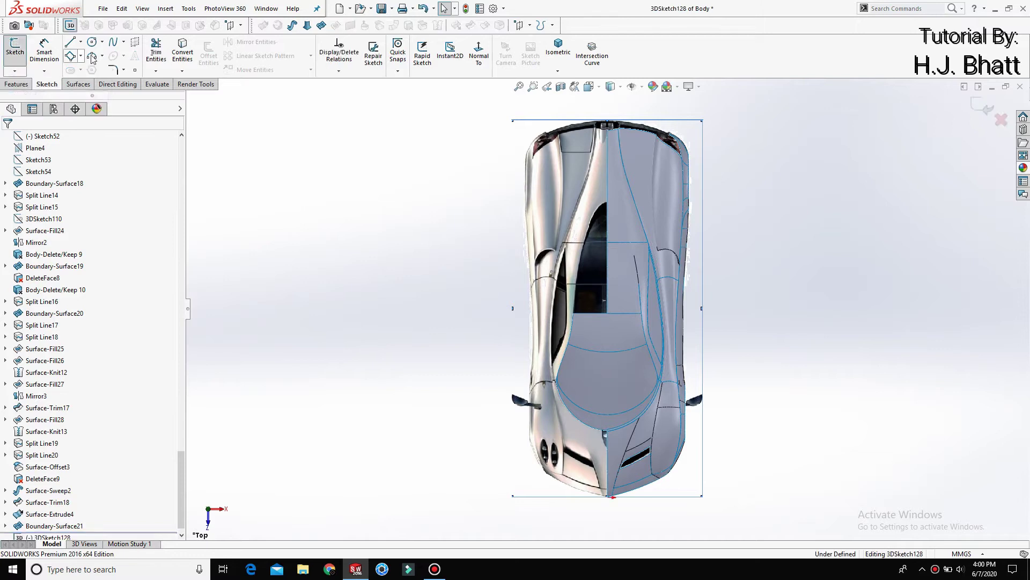
Step: Hide the surface shading, zoom in, and start a spline at the window's edge
click(112, 42)
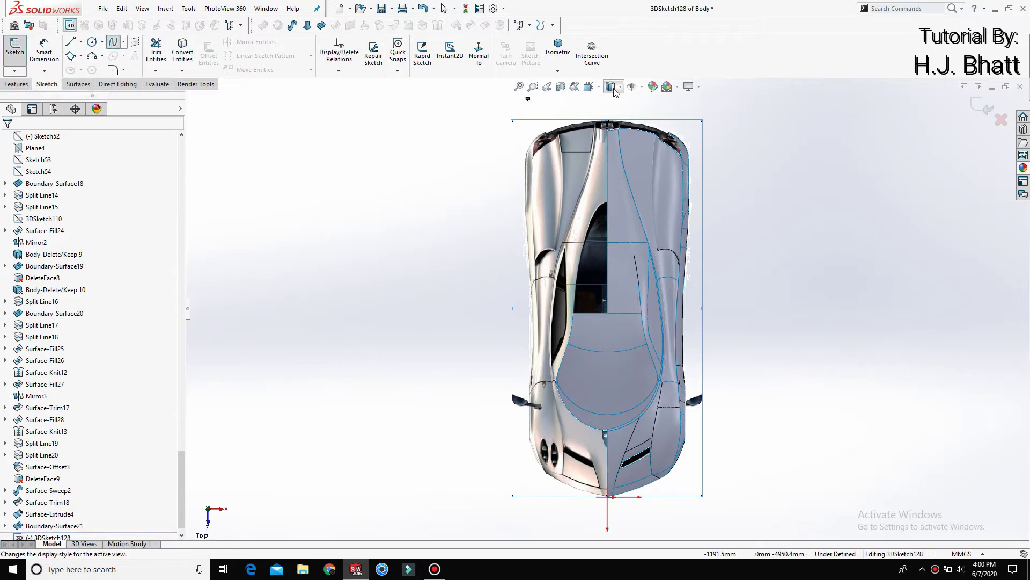
click(611, 86)
click(610, 152)
scroll(571, 306, down, 3)
scroll(570, 306, down, 4)
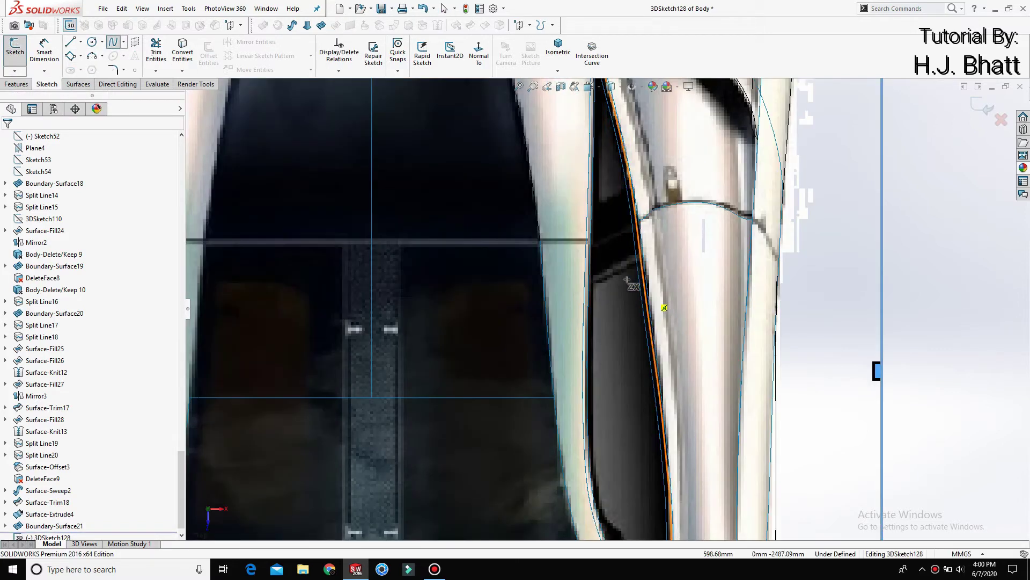
scroll(571, 306, down, 5)
scroll(570, 306, down, 3)
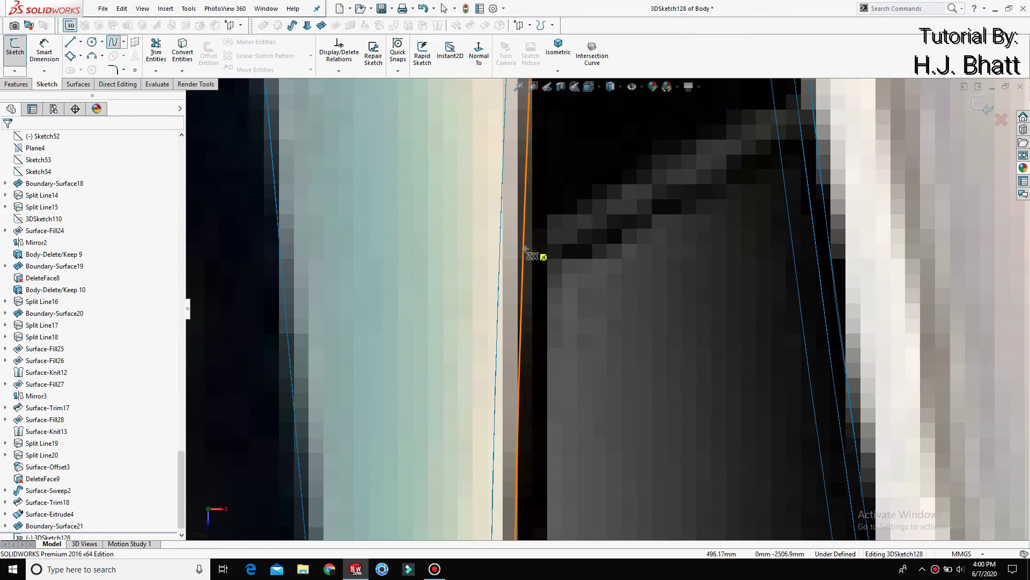
click(524, 252)
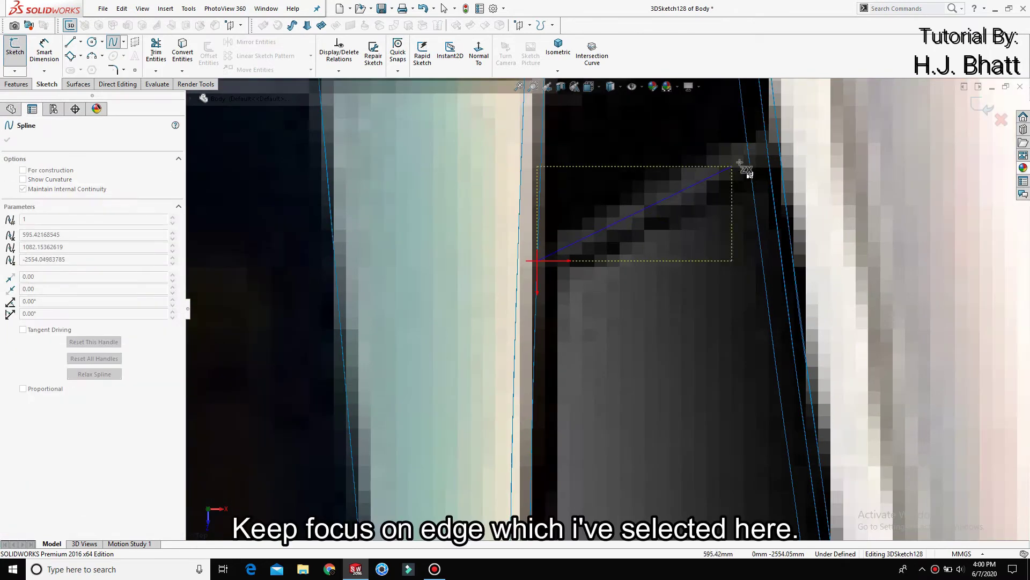
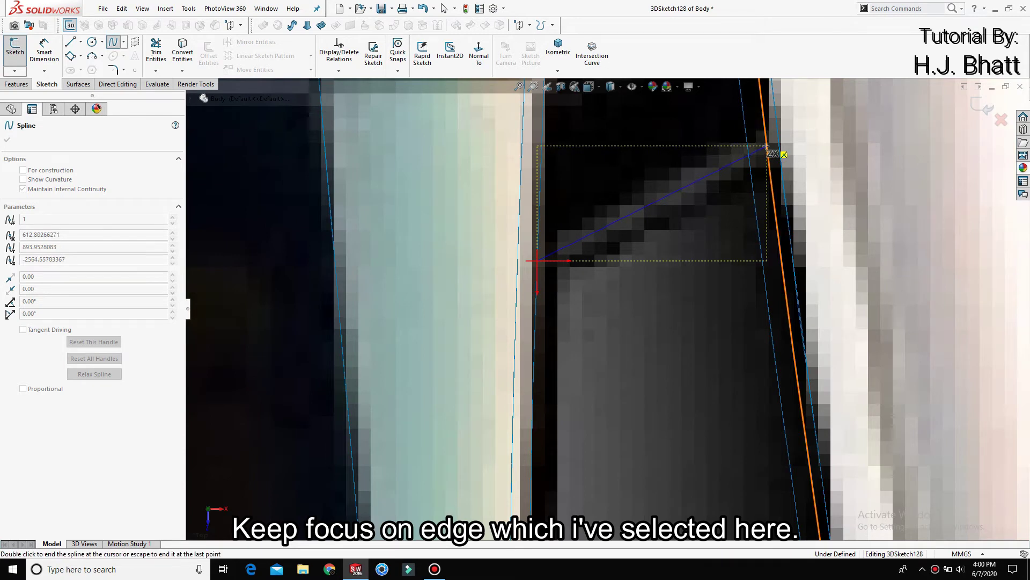
Step: Place the spline's last point on the windshield pillar edge and end the spline
click(766, 147)
double_click(767, 146)
scroll(697, 222, up, 3)
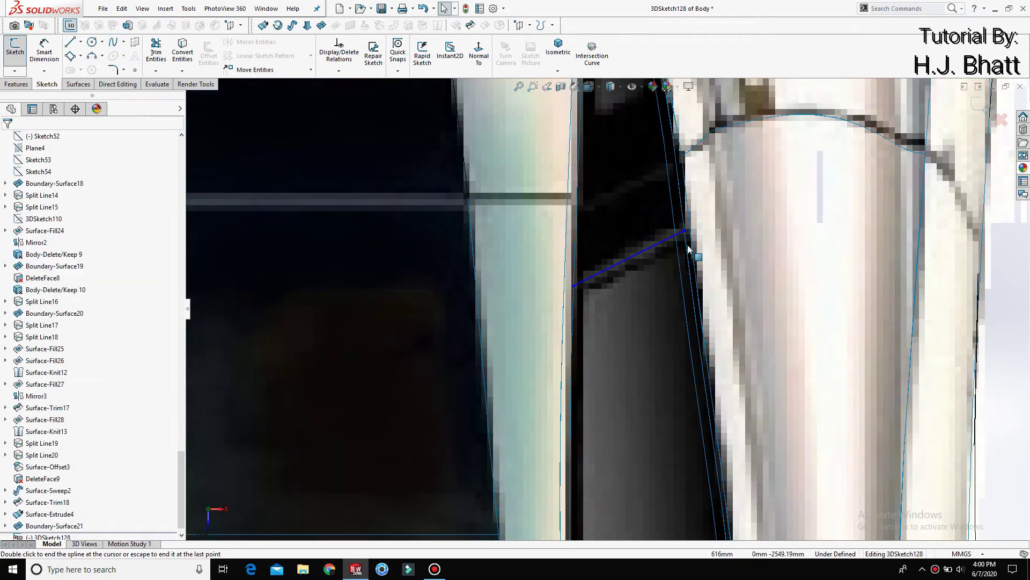
scroll(692, 242, up, 2)
Step: In Front view, drag the spline's tangent handles so it follows the pillar edge
click(616, 88)
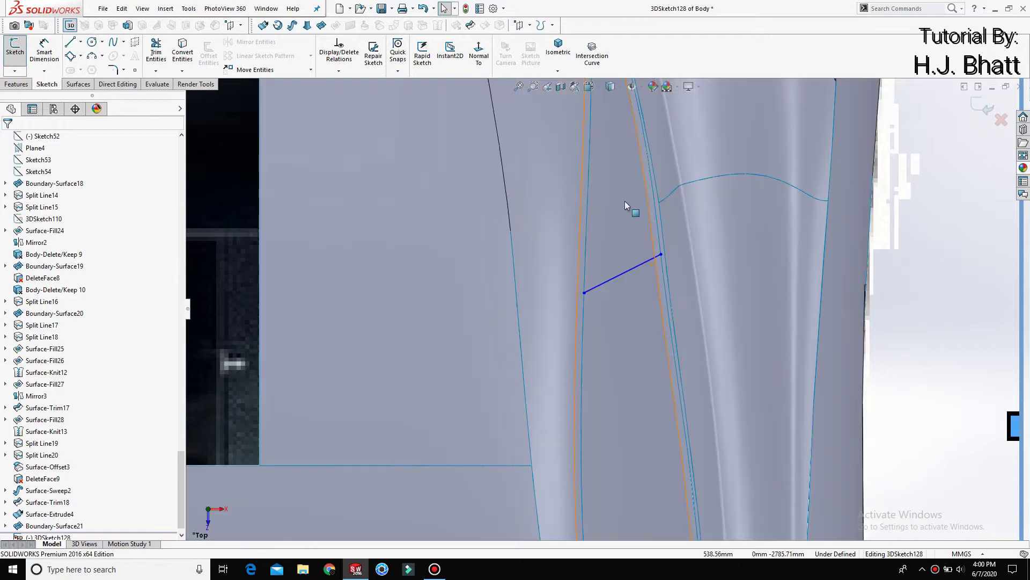
key(space)
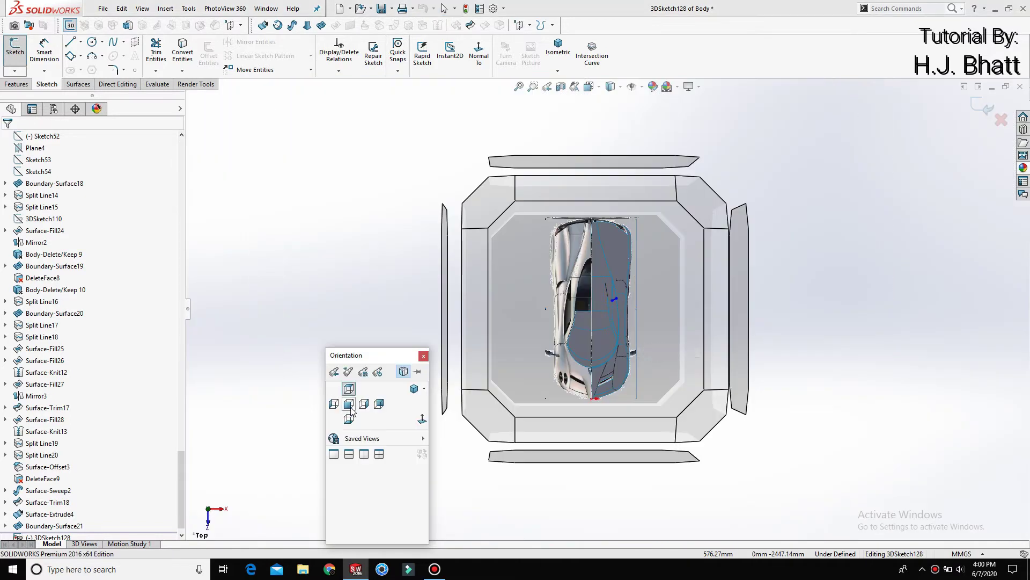
click(352, 411)
scroll(740, 238, down, 5)
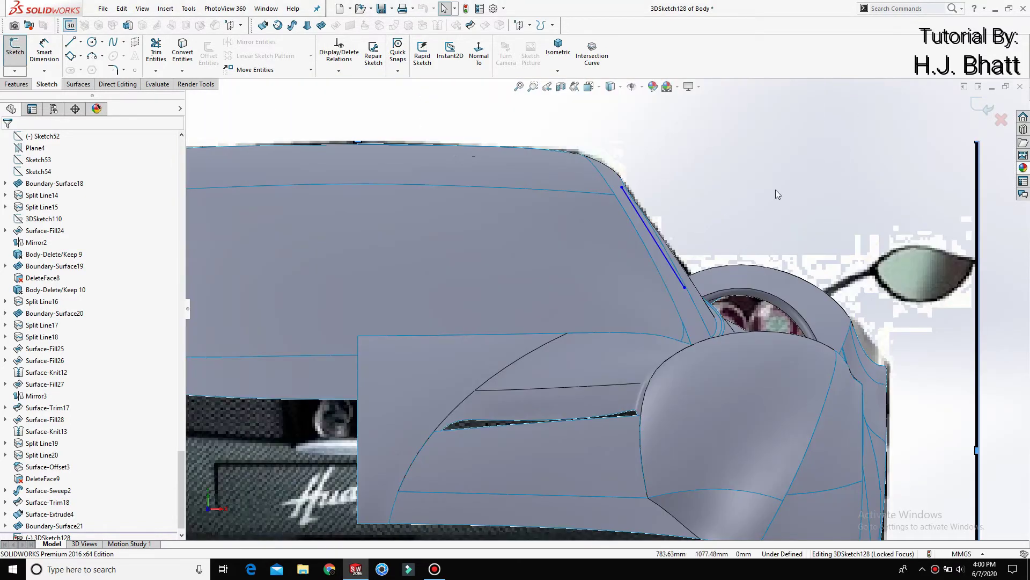
click(661, 260)
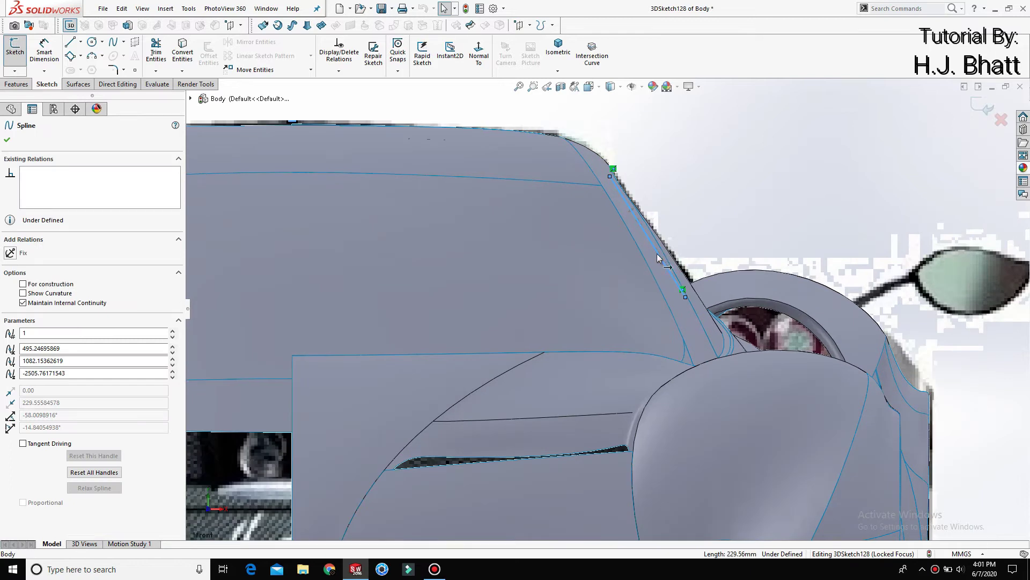
drag(656, 248, 659, 252)
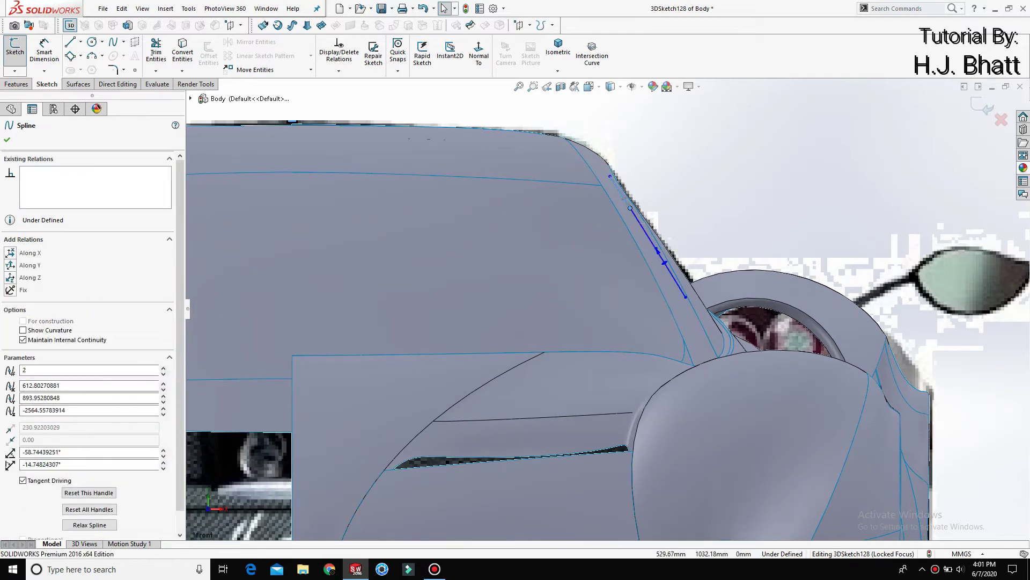
drag(630, 211, 626, 199)
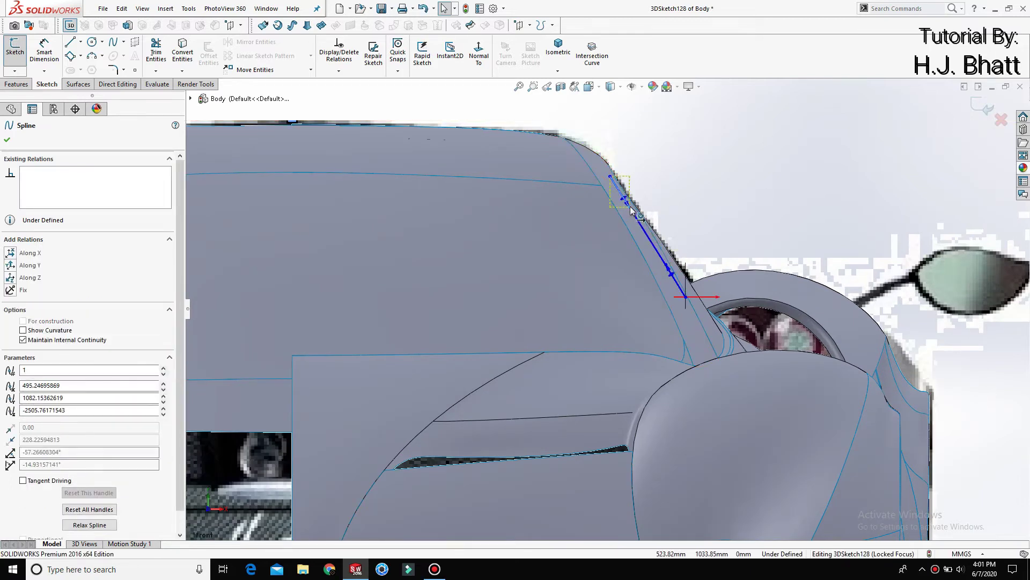
click(811, 196)
Step: Draw a vertical line at the spline's lower end and a horizontal line at its upper end
key(l)
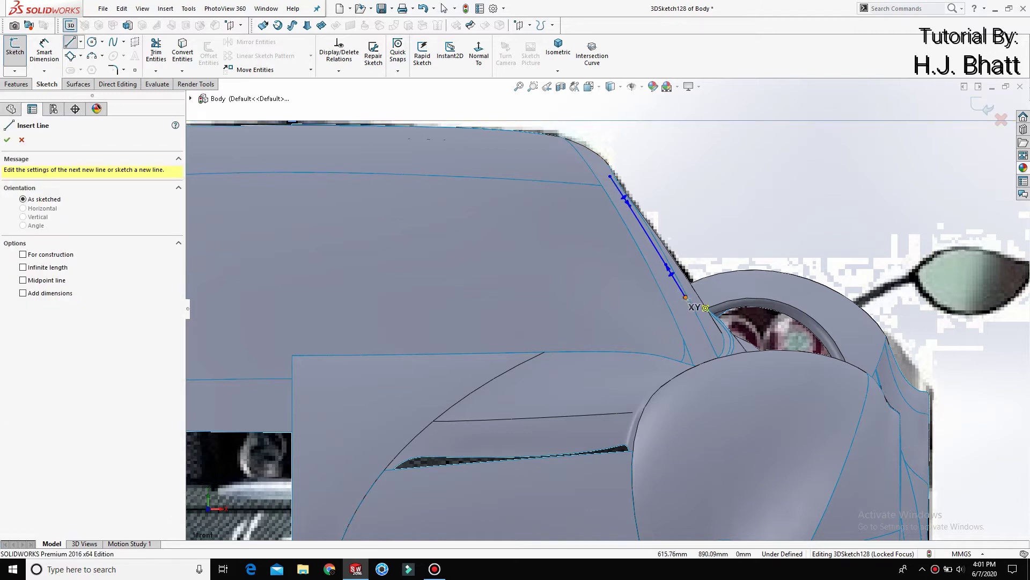
click(685, 296)
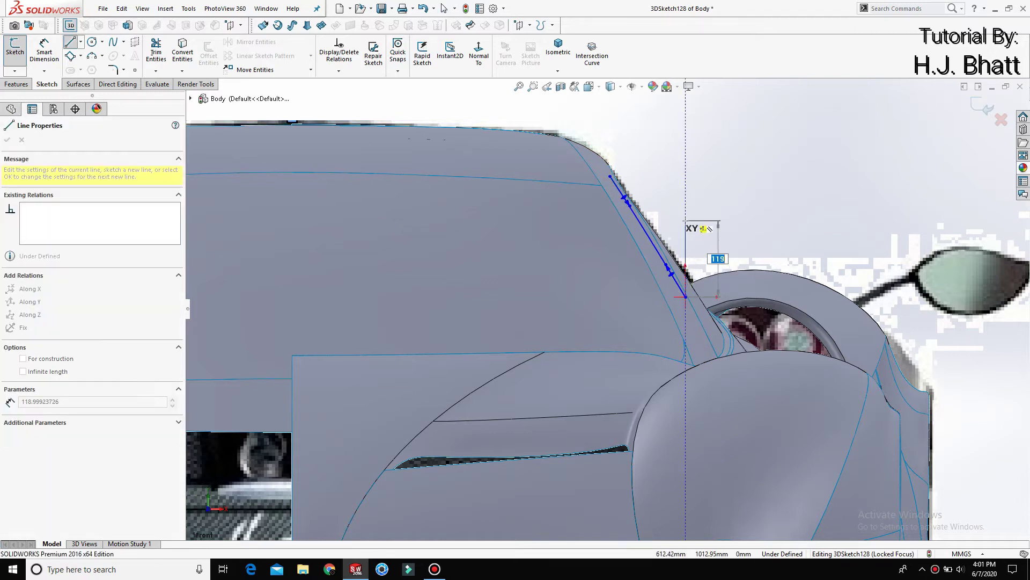
right_click(686, 220)
click(714, 231)
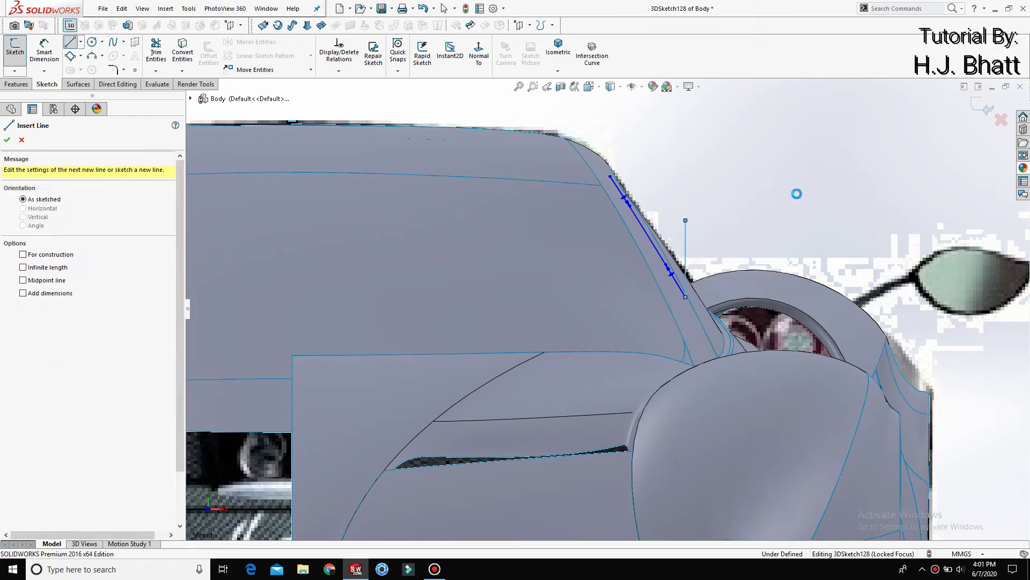
click(610, 176)
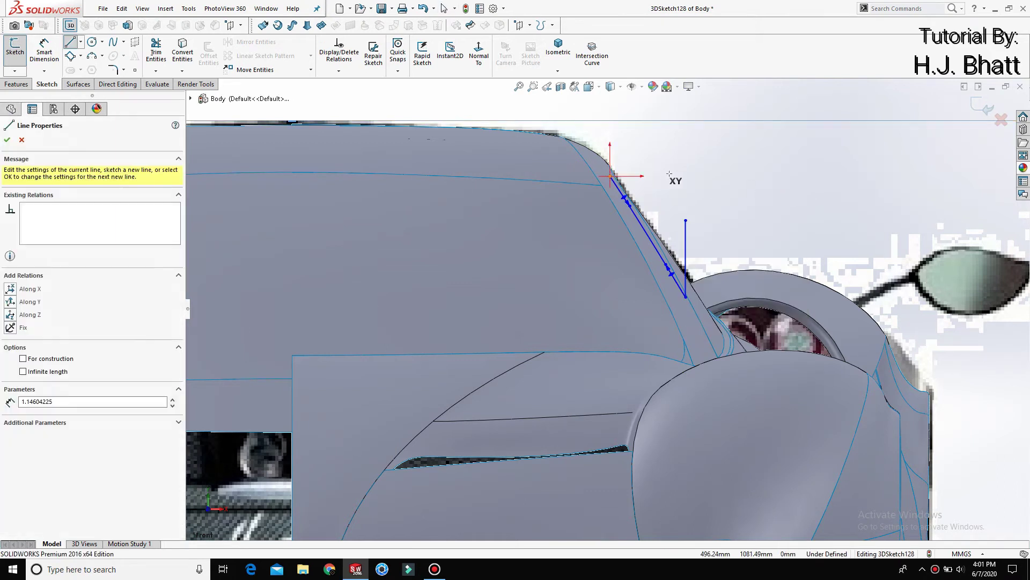
right_click(669, 176)
click(679, 181)
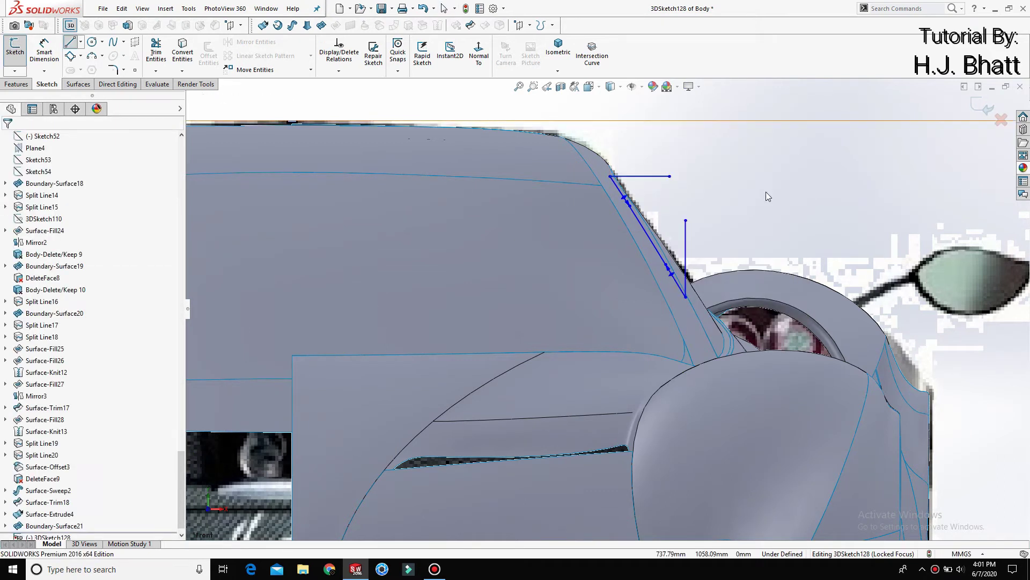
Step: Fix both lines in place as construction geometry
click(687, 235)
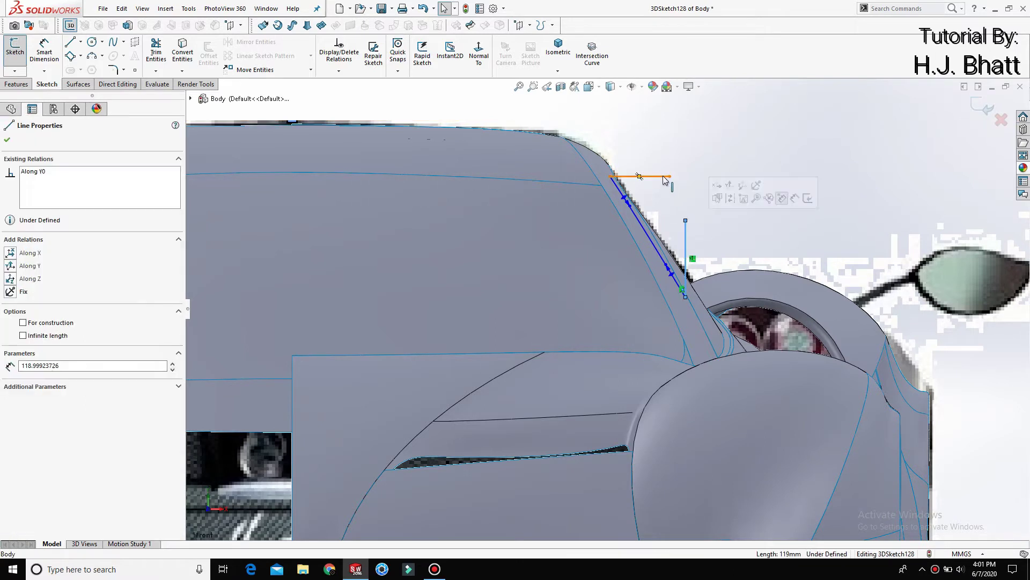
ctrl+click(662, 175)
right_click(663, 178)
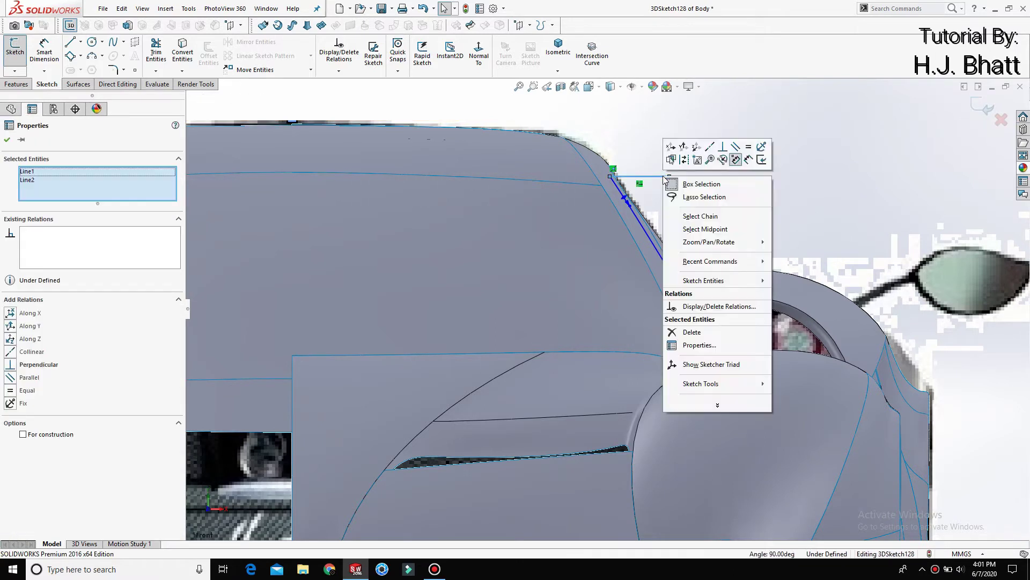
click(746, 151)
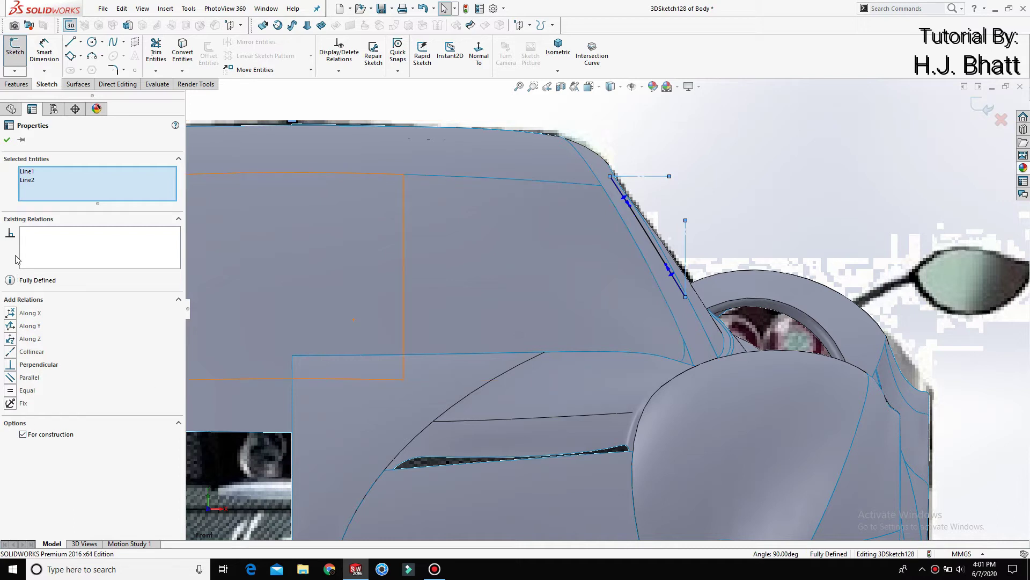
click(7, 141)
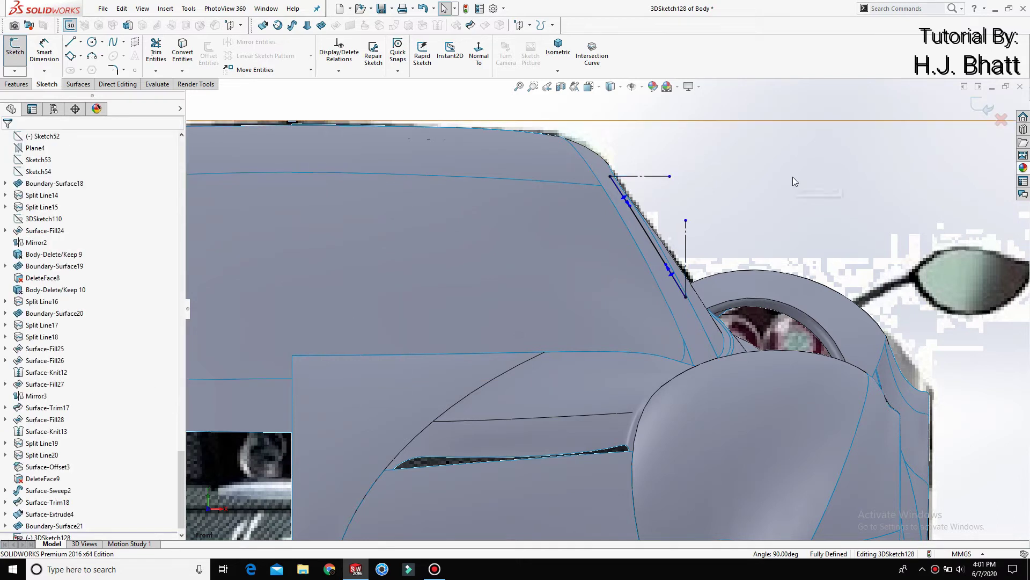
Step: Dimension the spline's lower end with a 34° angle and a 286 handle length
scroll(795, 197, up, 1)
key(d)
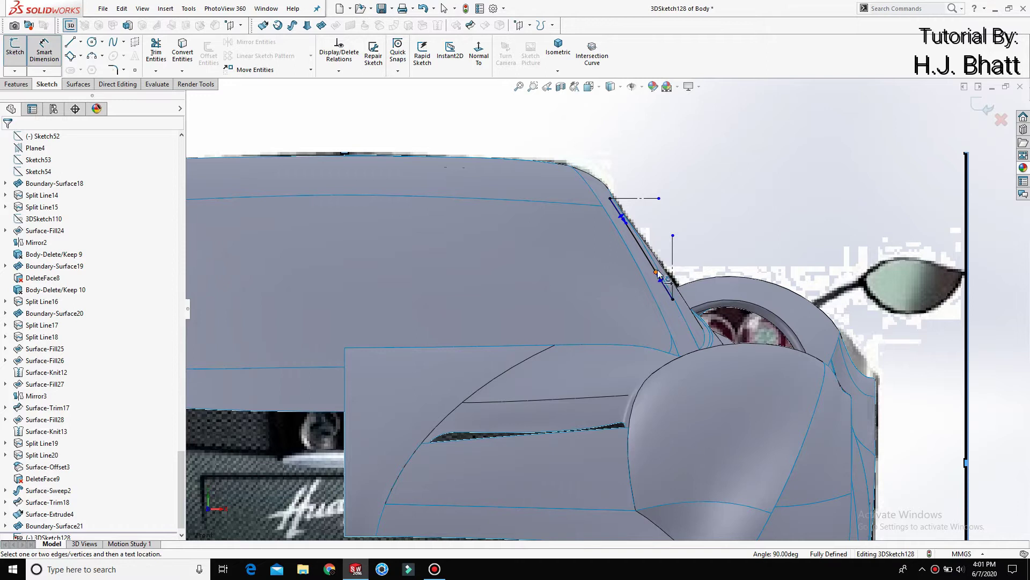
click(657, 273)
click(672, 258)
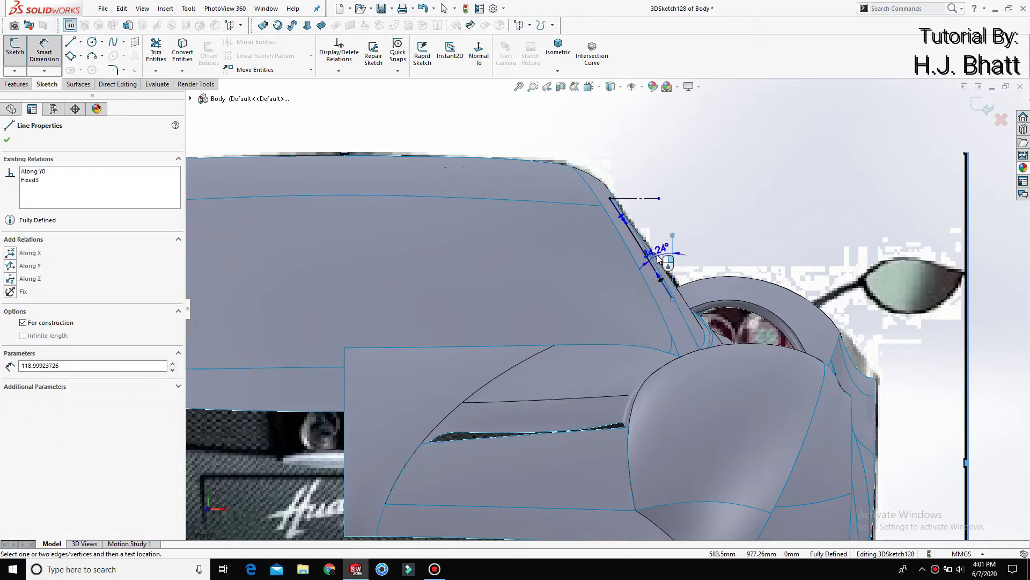
click(667, 254)
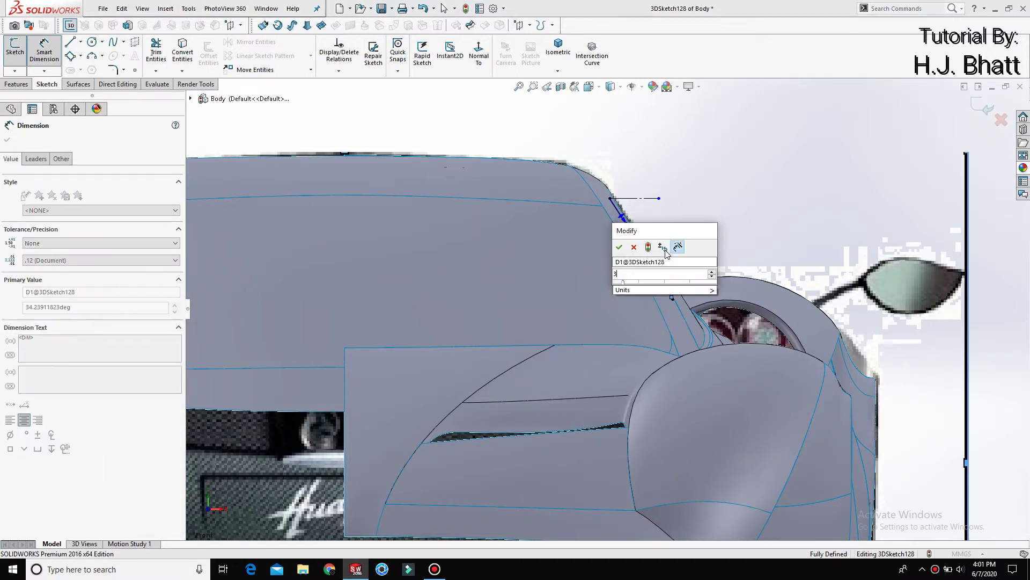
text(34)
key(Return)
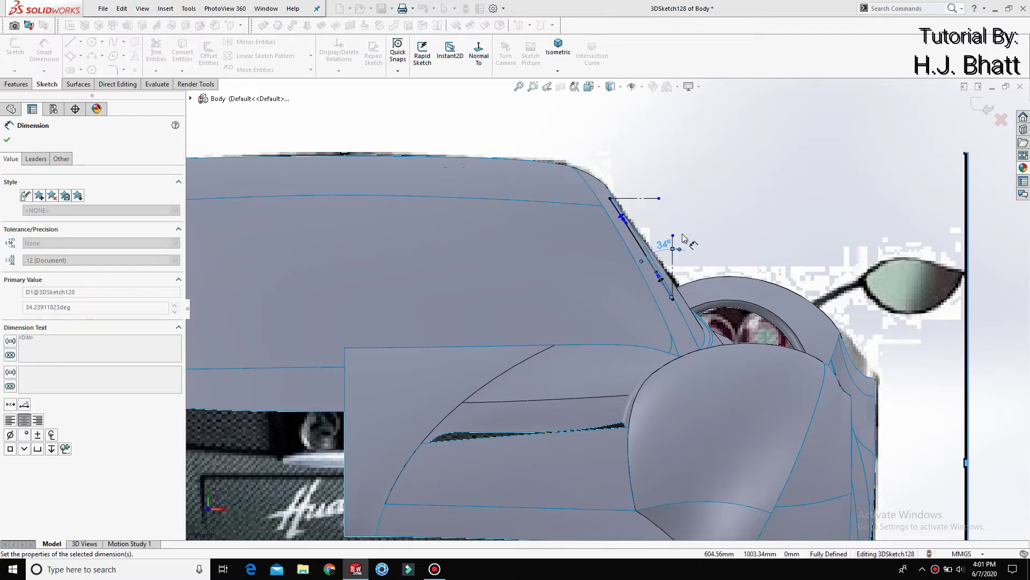
scroll(679, 244, down, 3)
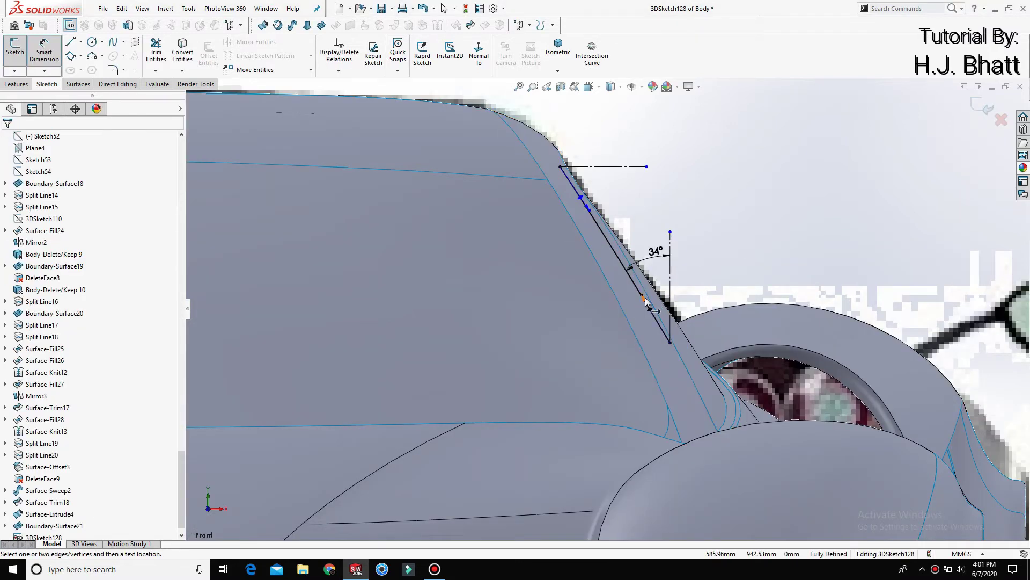
click(647, 300)
click(687, 279)
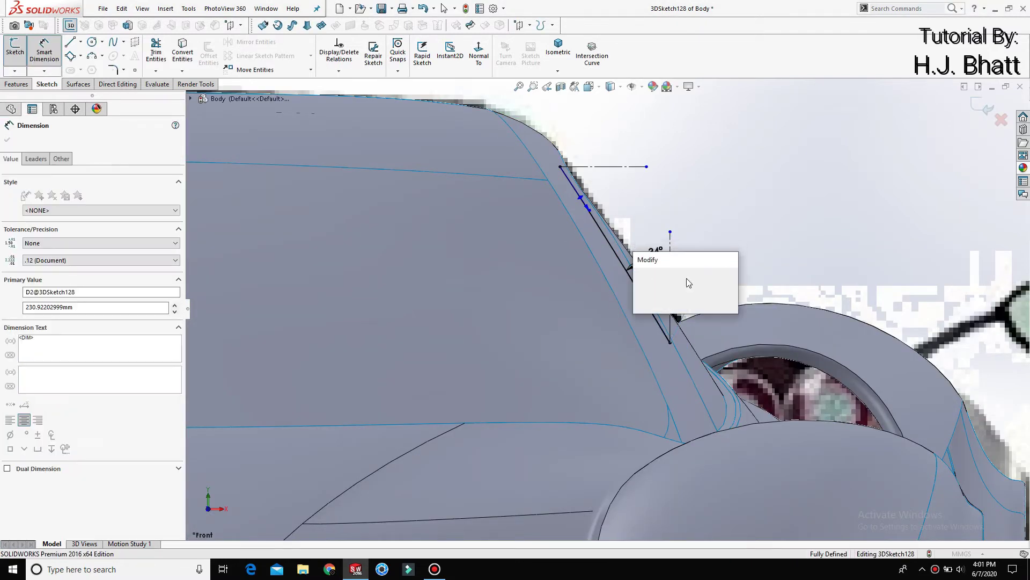
text(286)
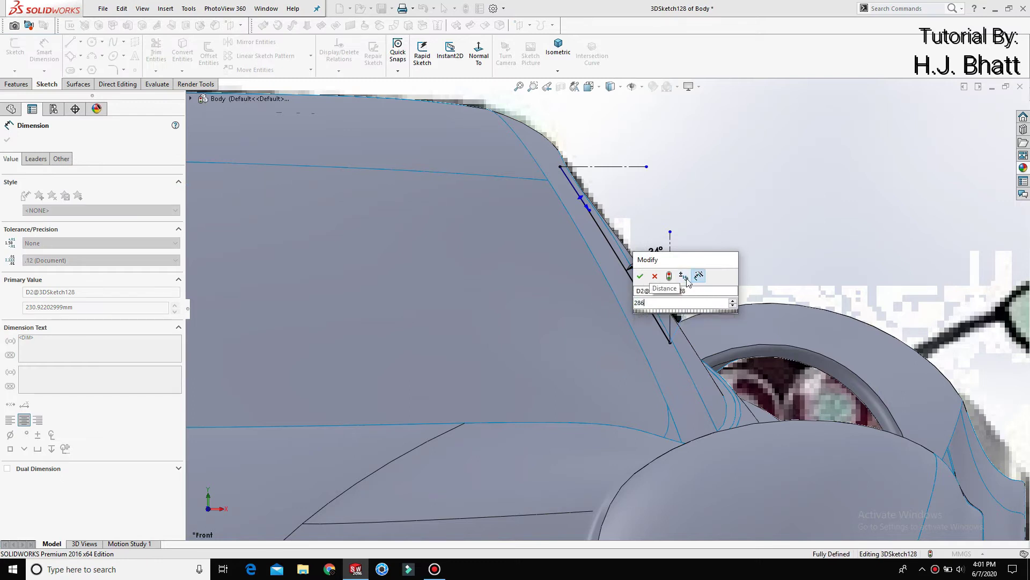
key(Return)
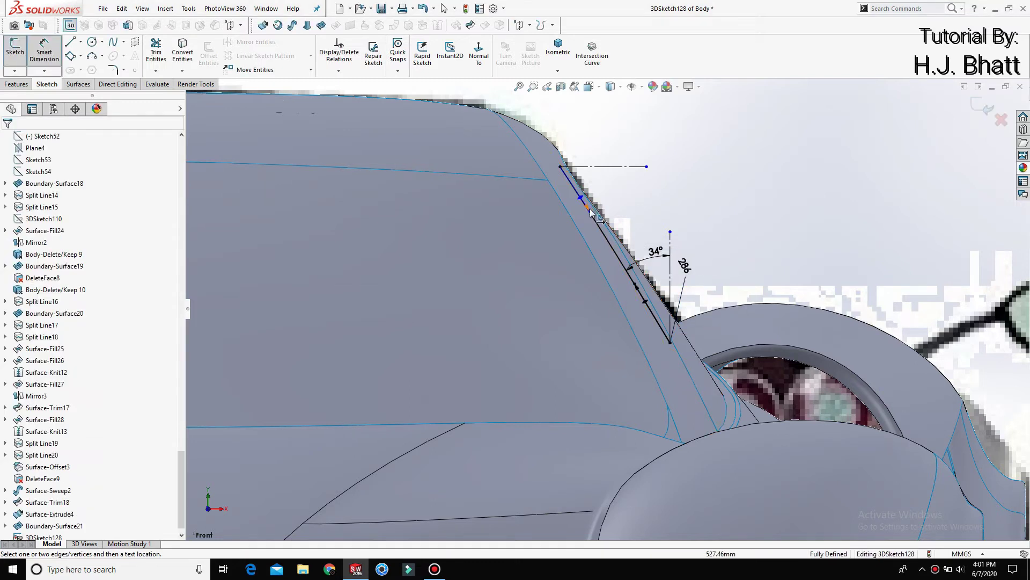
Step: Set the spline's upper tangent handle angle to 55°
click(612, 167)
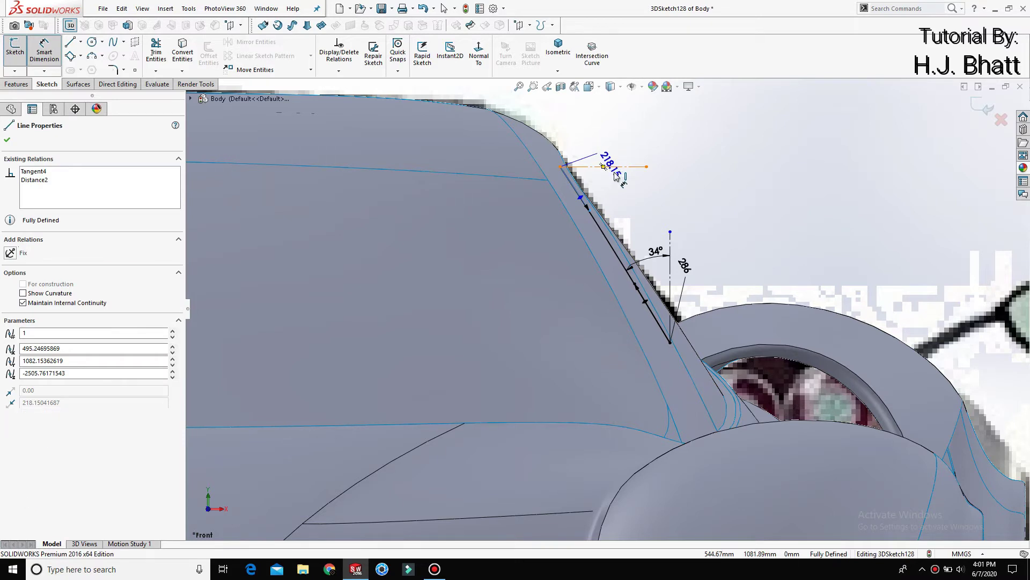
click(620, 189)
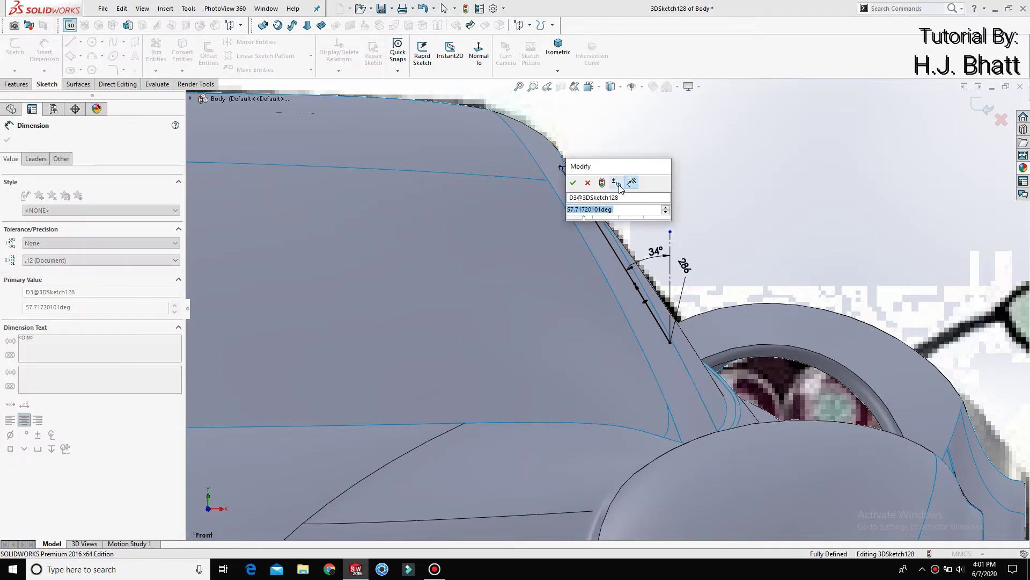
text(4)
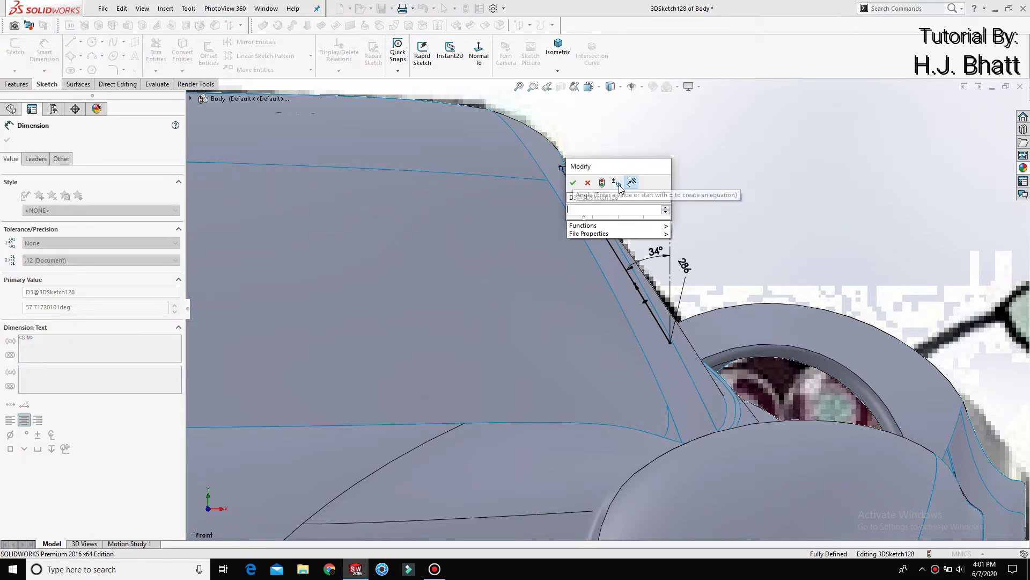
key(Escape)
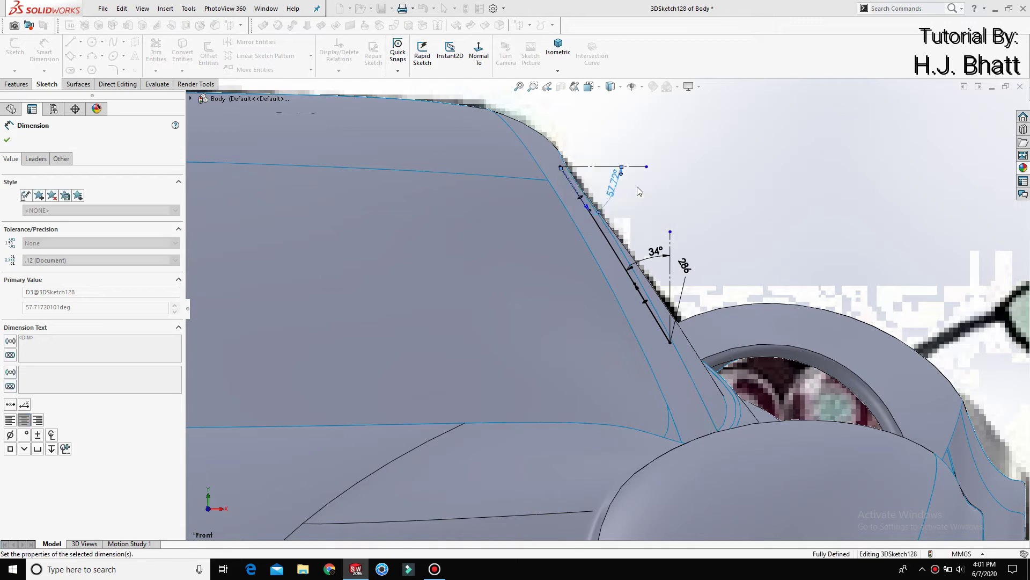
key(Escape)
Step: Change the upper handle length from 218.15 to 215 and close 3DSketch128
click(605, 213)
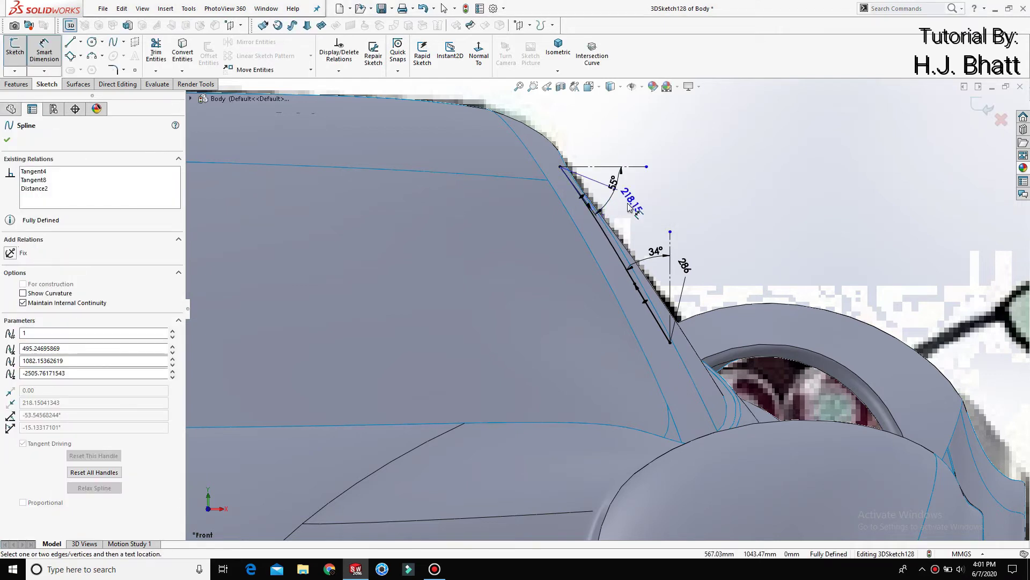
double_click(629, 207)
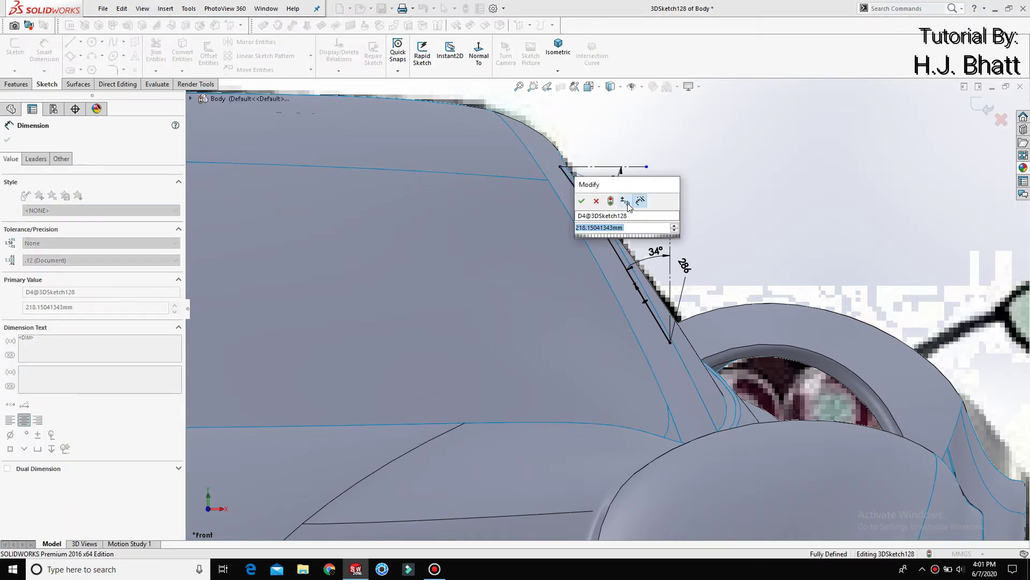
text(215)
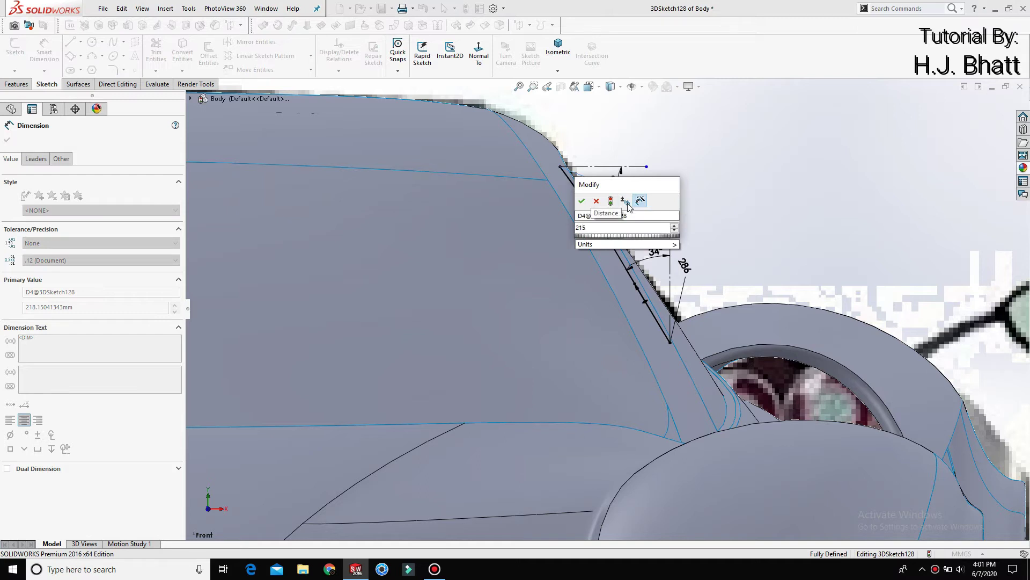
key(Return)
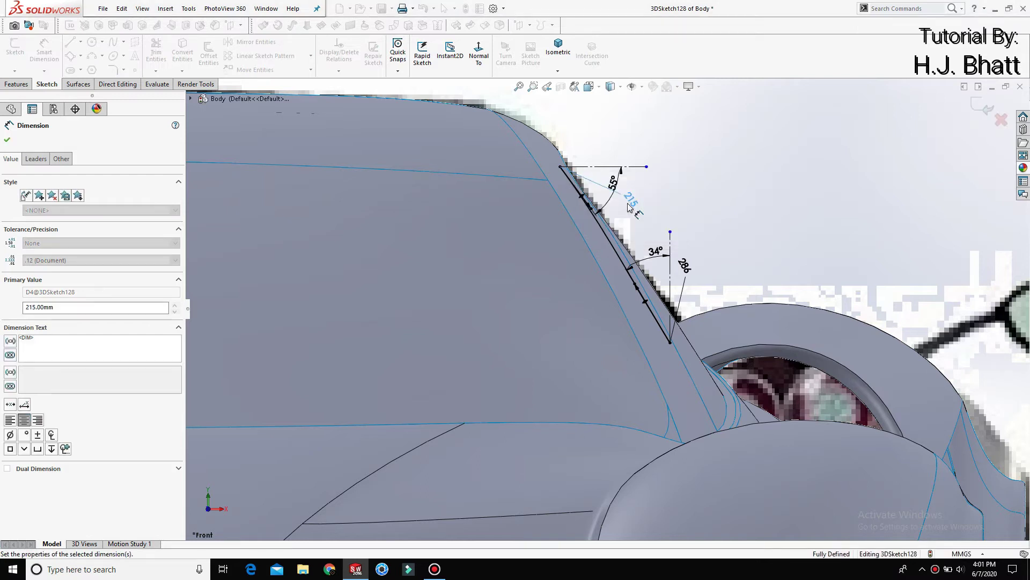
scroll(719, 209, up, 3)
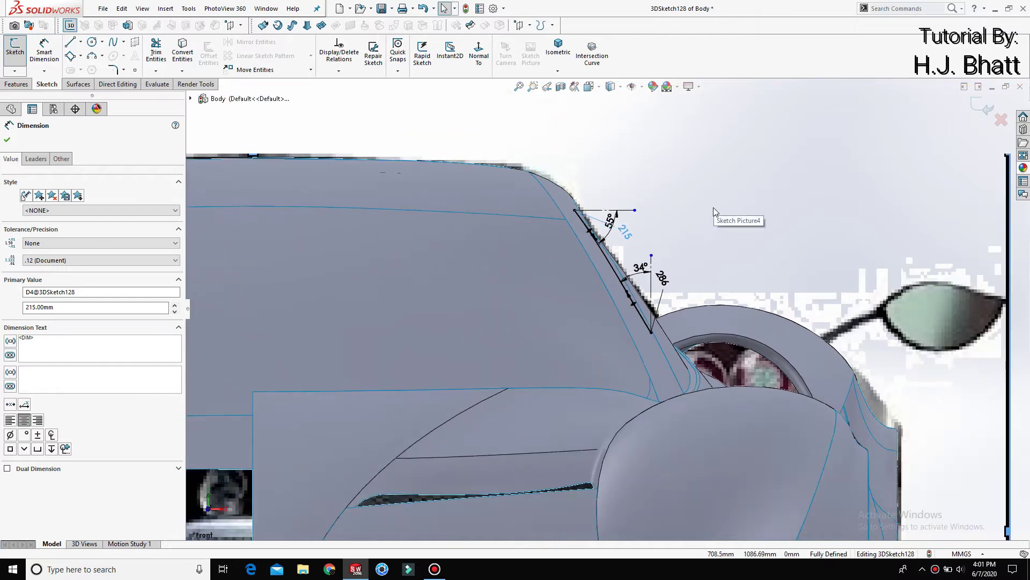
scroll(698, 236, up, 2)
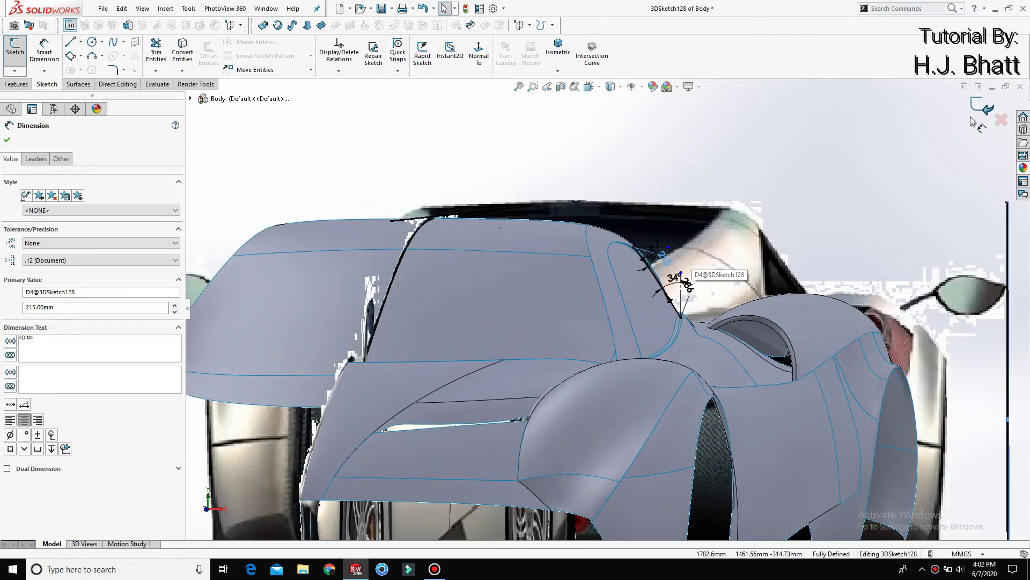
key(ctrl+b)
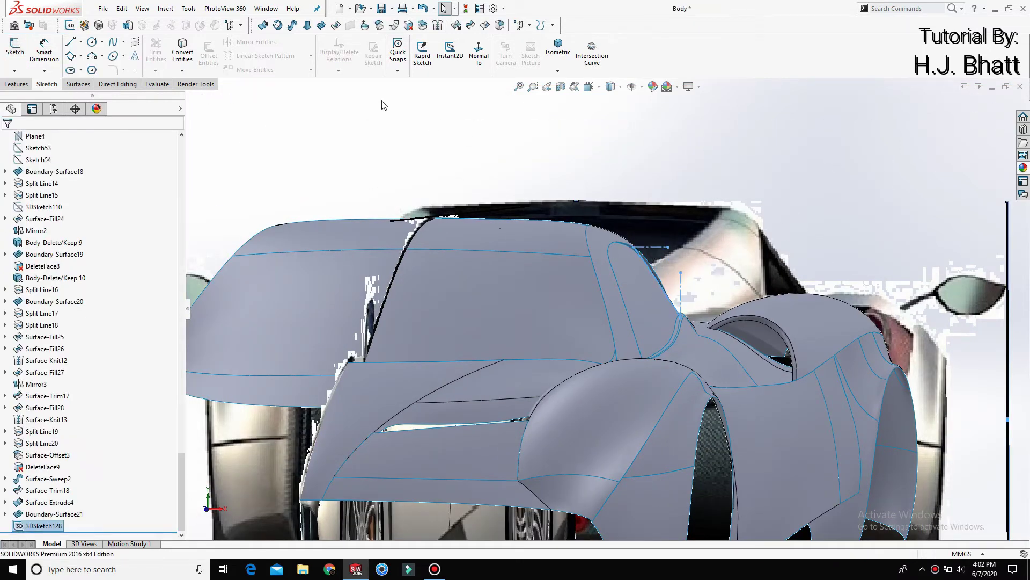
Step: Start a new 3D sketch in Right view with Wireframe display
click(14, 70)
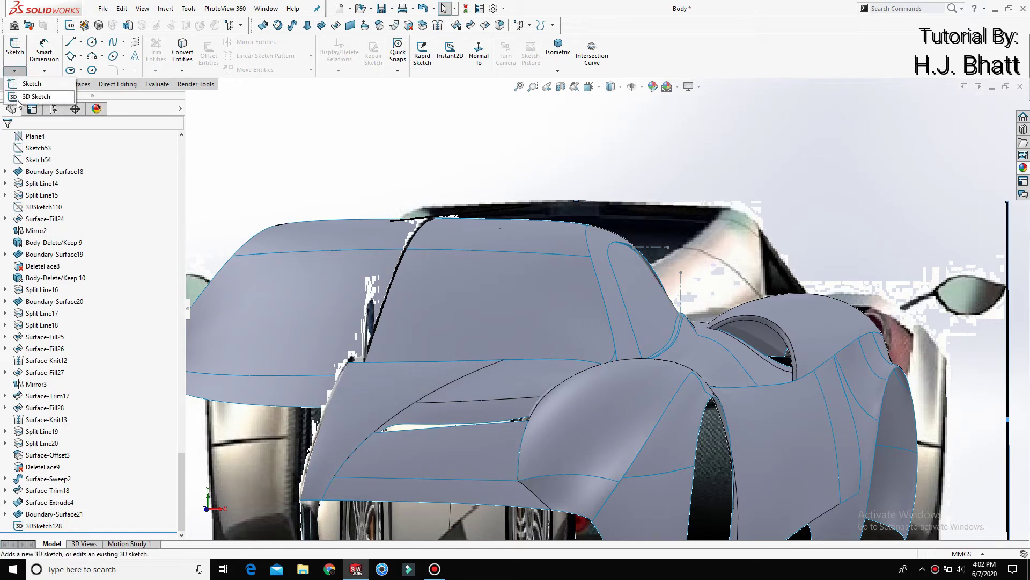
click(20, 104)
key(space)
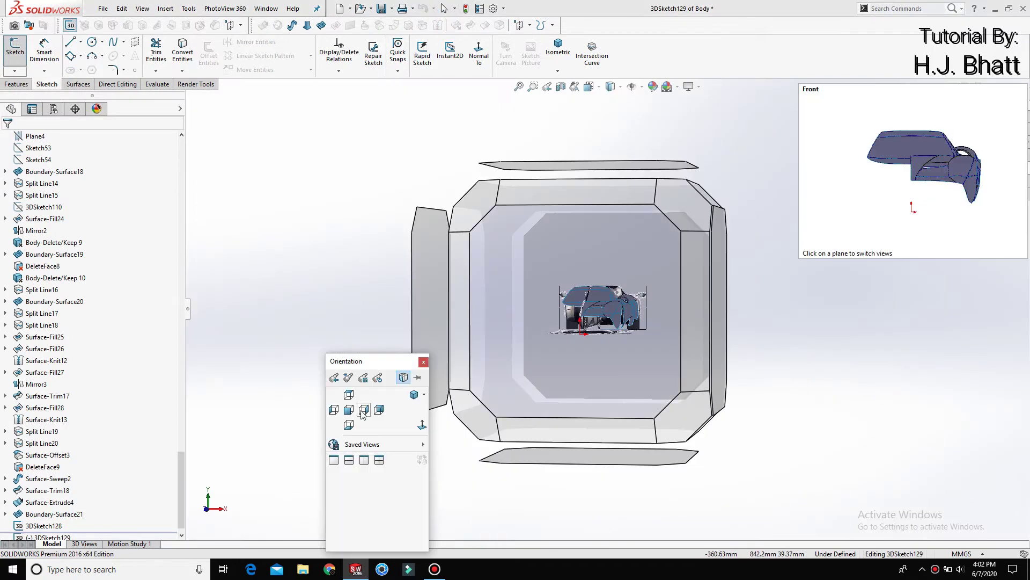
click(363, 410)
scroll(619, 259, down, 5)
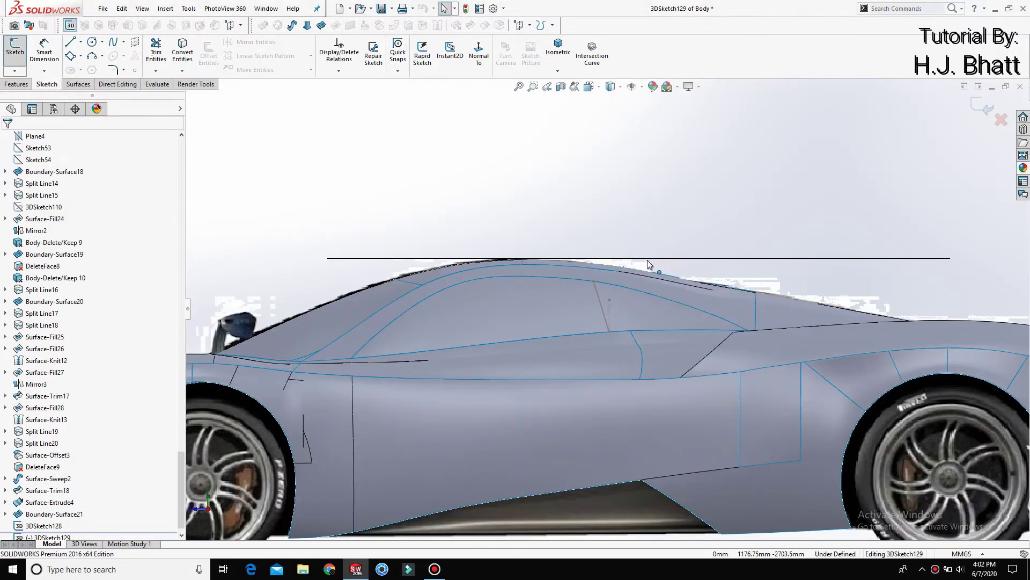
click(610, 86)
click(610, 180)
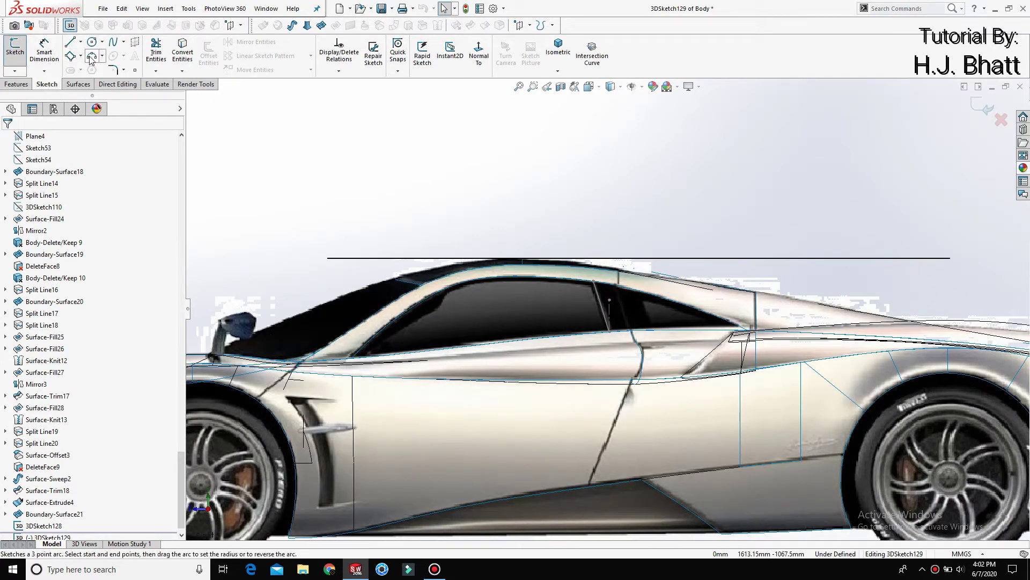
Step: Draw a spline from the side window's upper edge to its lower edge
click(113, 42)
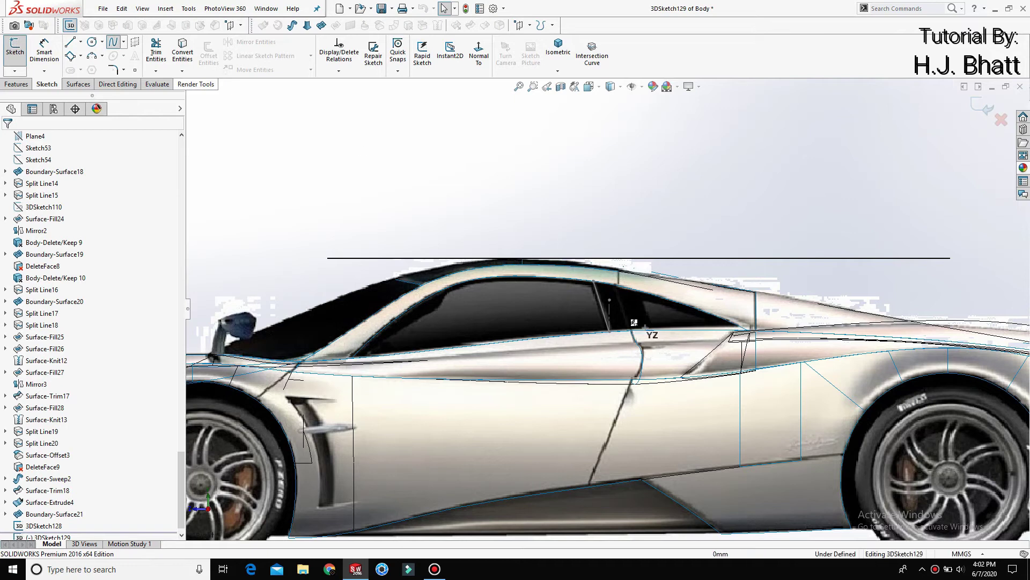
scroll(617, 287, down, 3)
scroll(614, 282, down, 3)
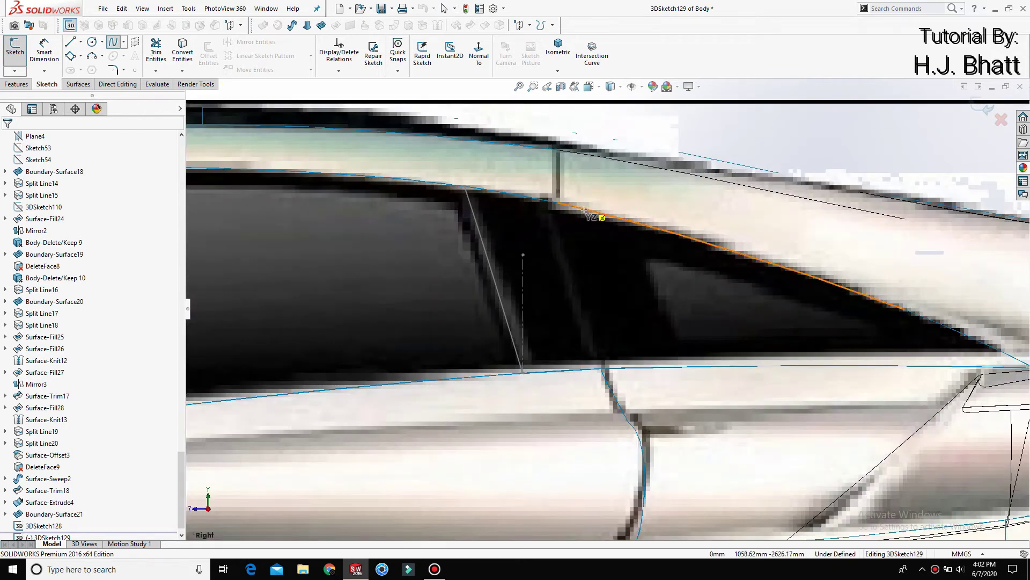
click(585, 210)
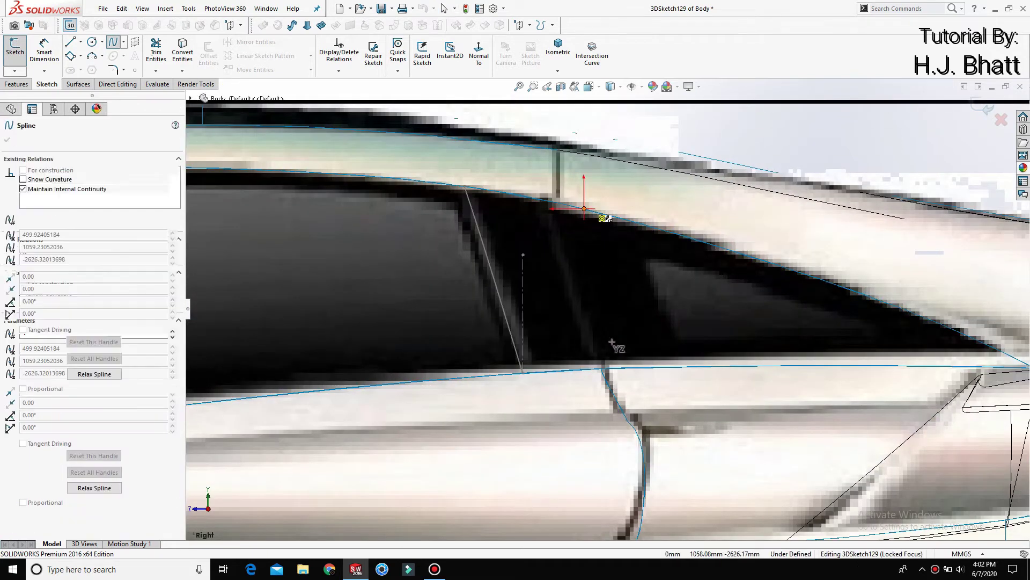
scroll(623, 375, down, 2)
scroll(616, 355, down, 2)
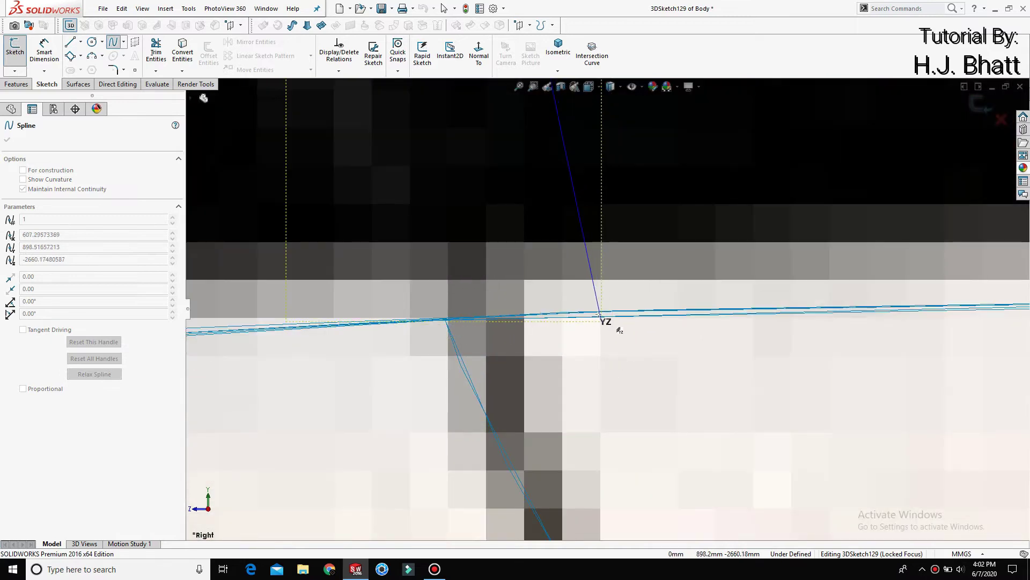
click(595, 310)
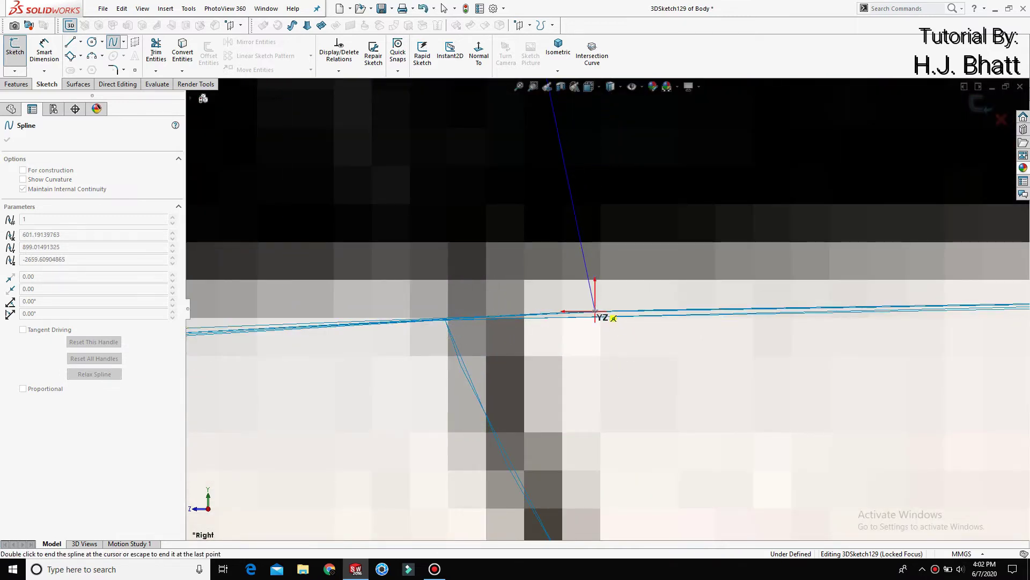
key(Escape)
Step: In Top view, drag the line's endpoint onto the body's pillar edge
key(space)
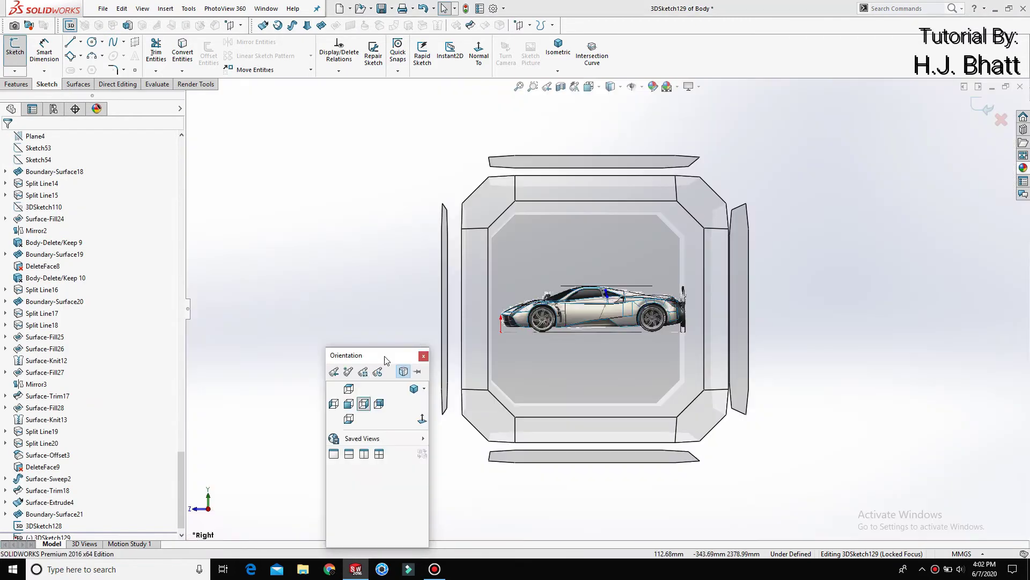
click(348, 391)
scroll(614, 281, down, 5)
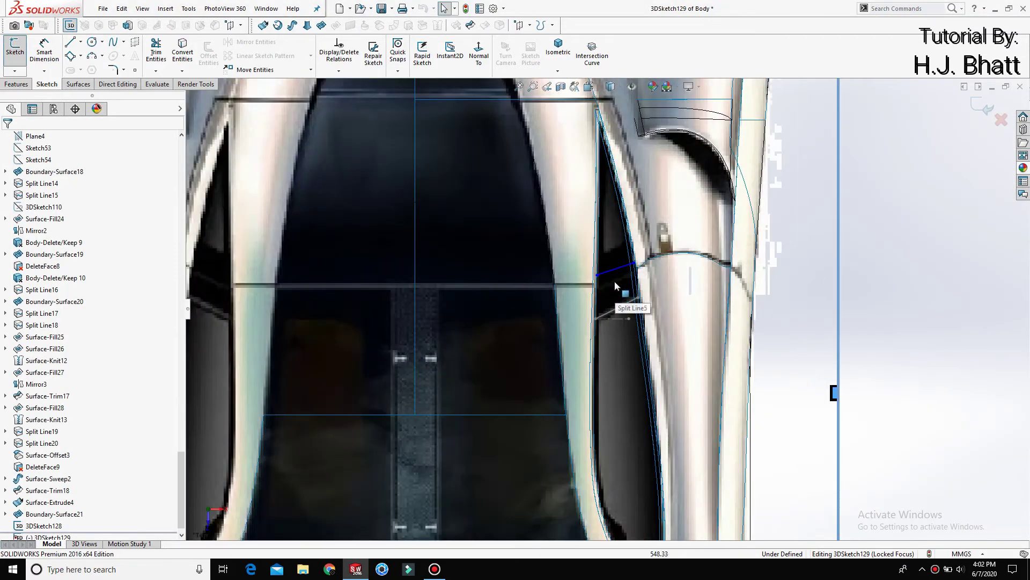
scroll(620, 277, down, 3)
scroll(619, 277, down, 2)
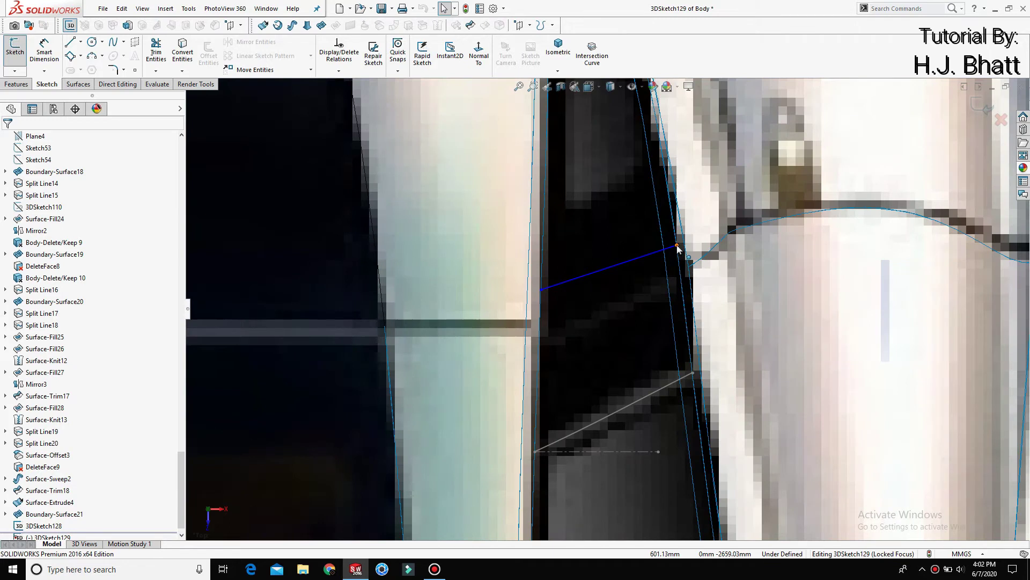
drag(678, 248, 675, 234)
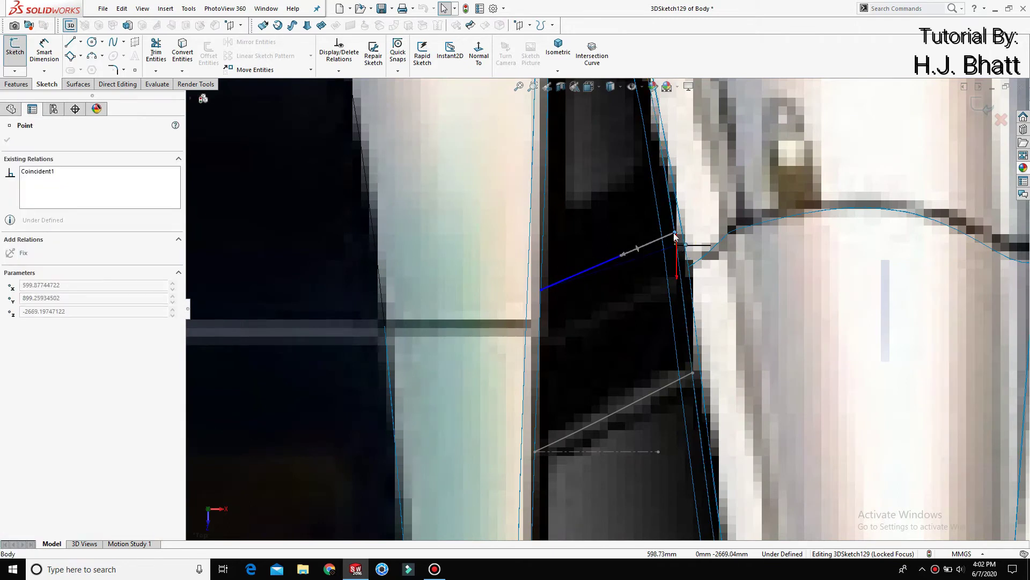
click(622, 299)
scroll(630, 299, up, 1)
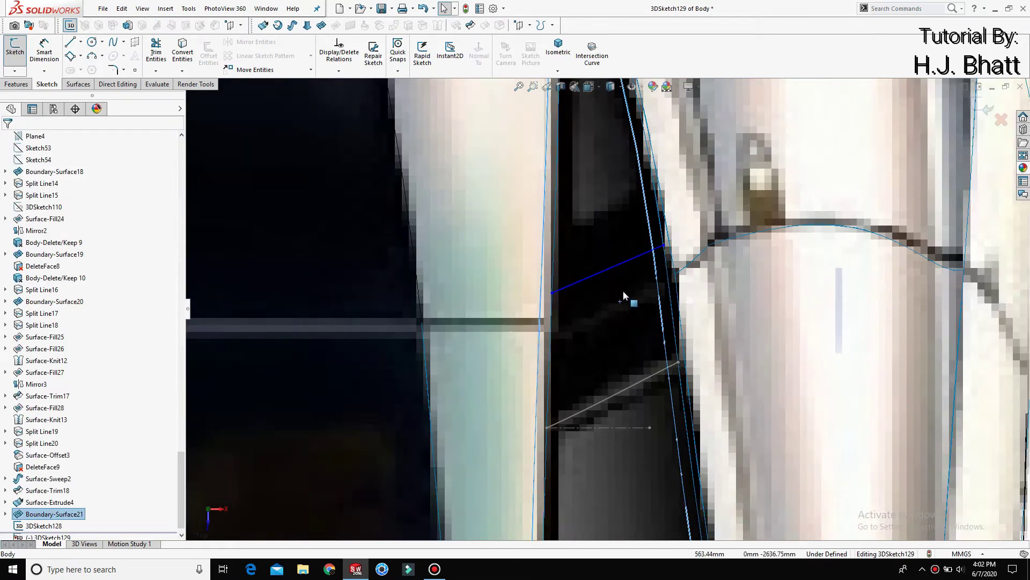
click(663, 244)
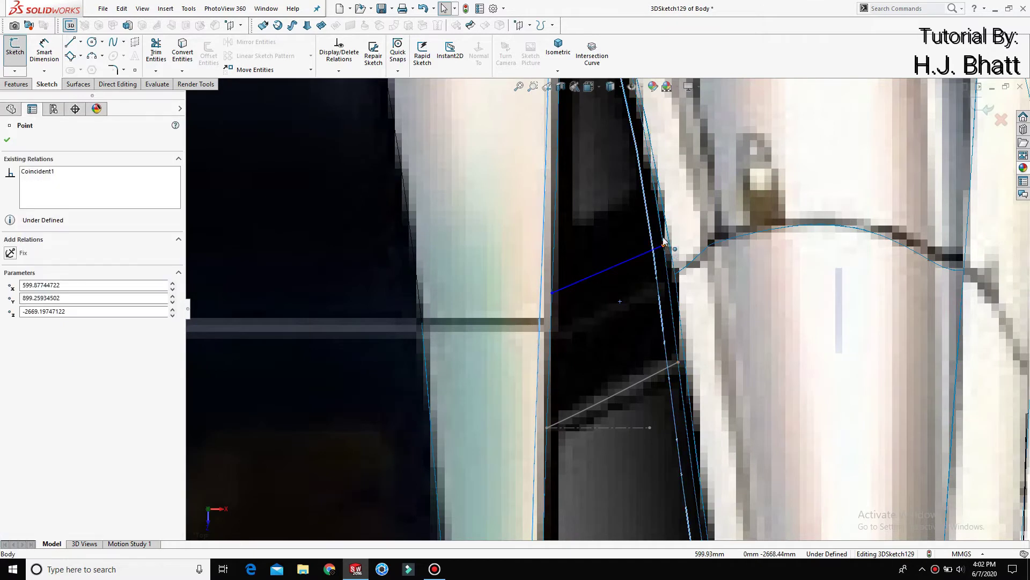
drag(664, 241, 664, 242)
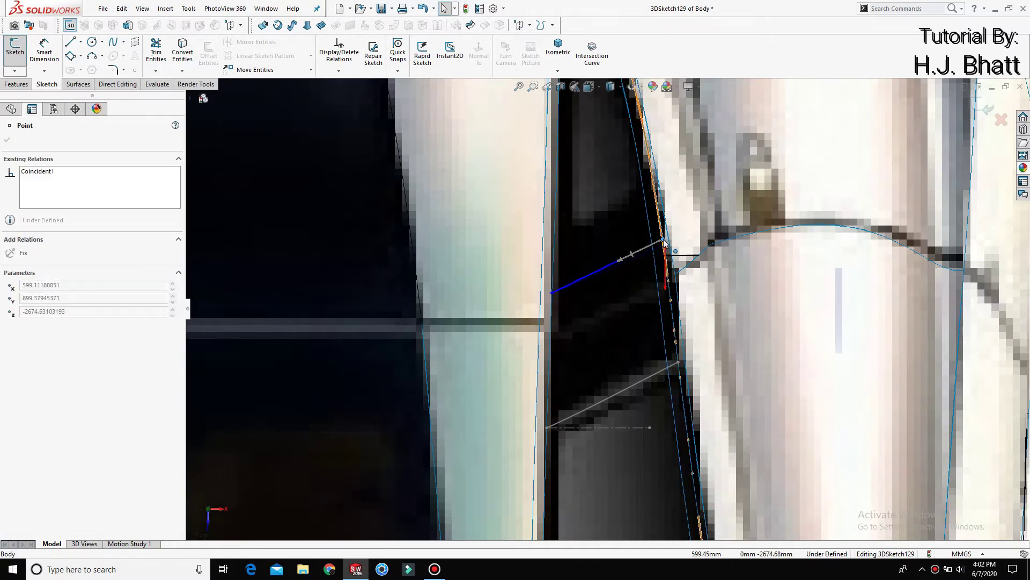
click(624, 311)
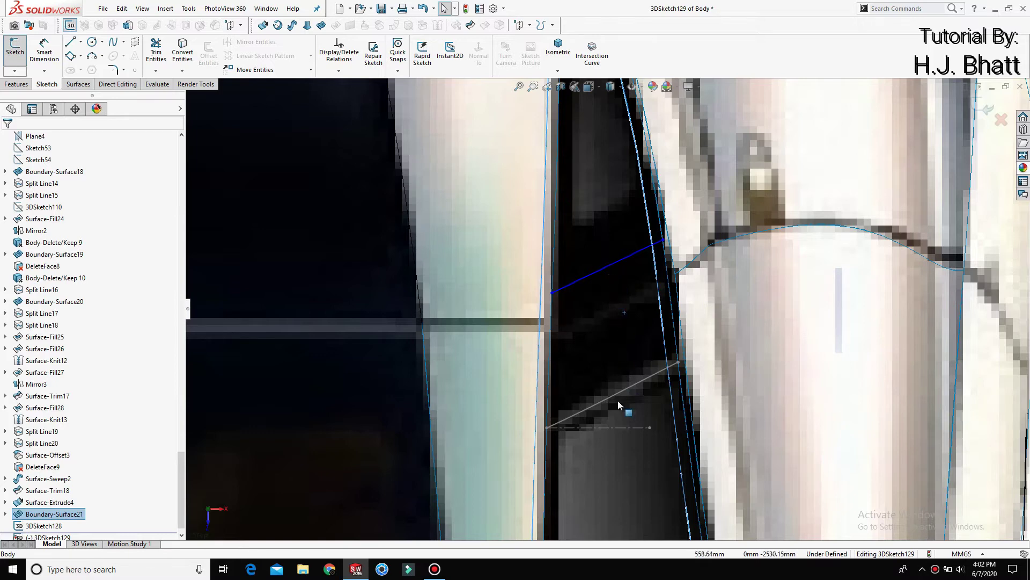
Step: Show the car from the rear with Shaded with Edges display
key(space)
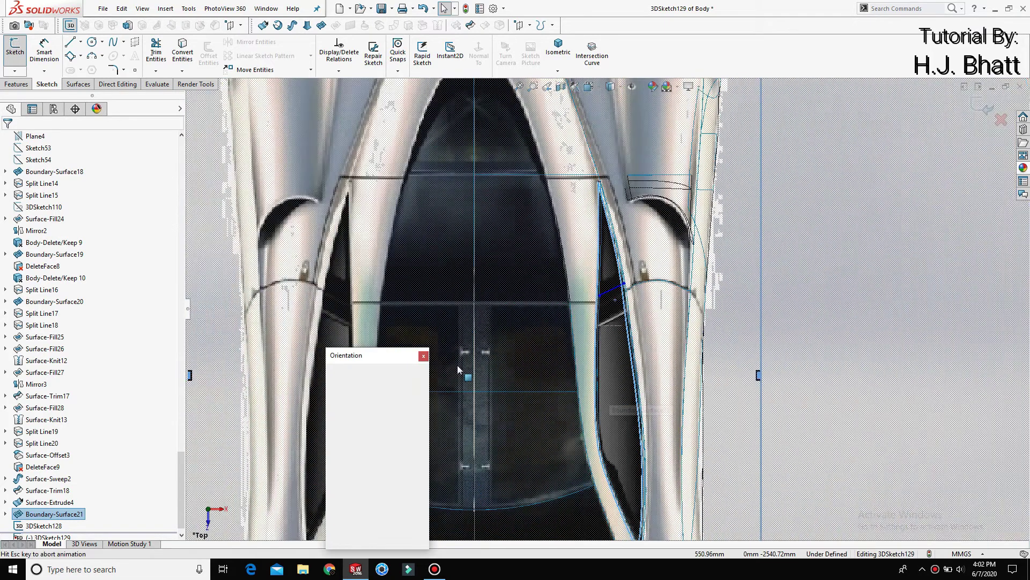
click(364, 404)
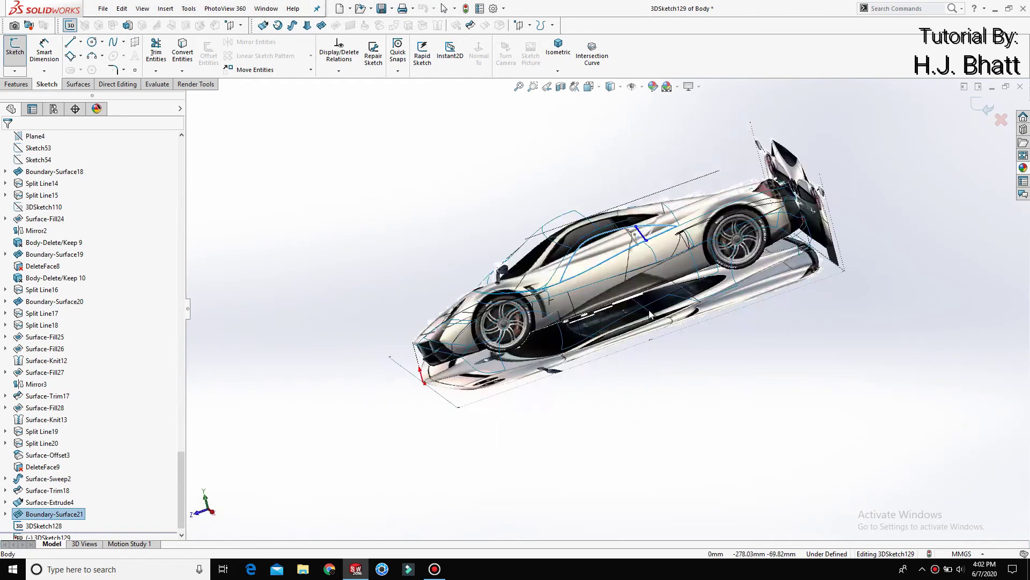
scroll(620, 276, down, 5)
scroll(620, 275, down, 2)
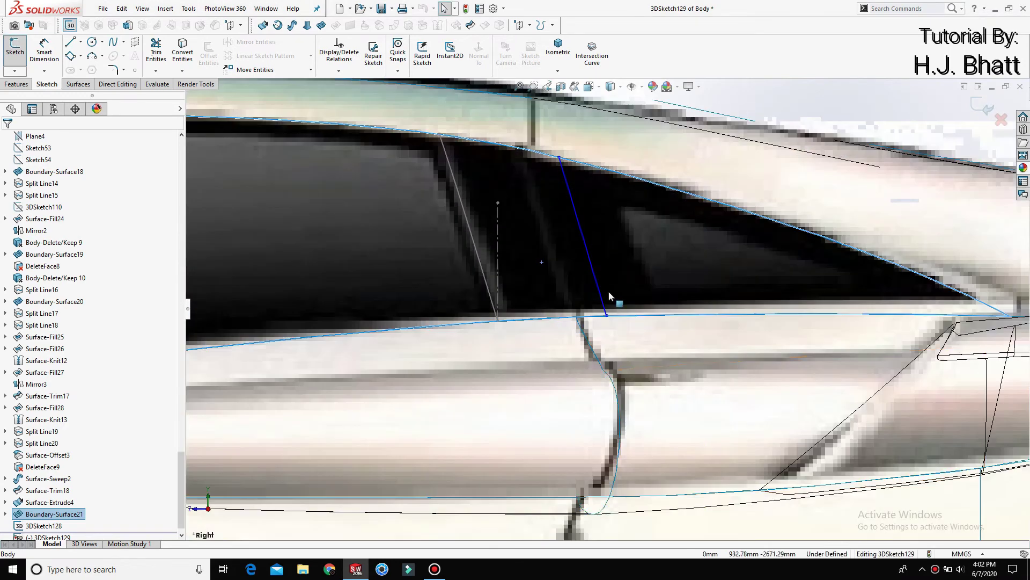
key(space)
click(349, 410)
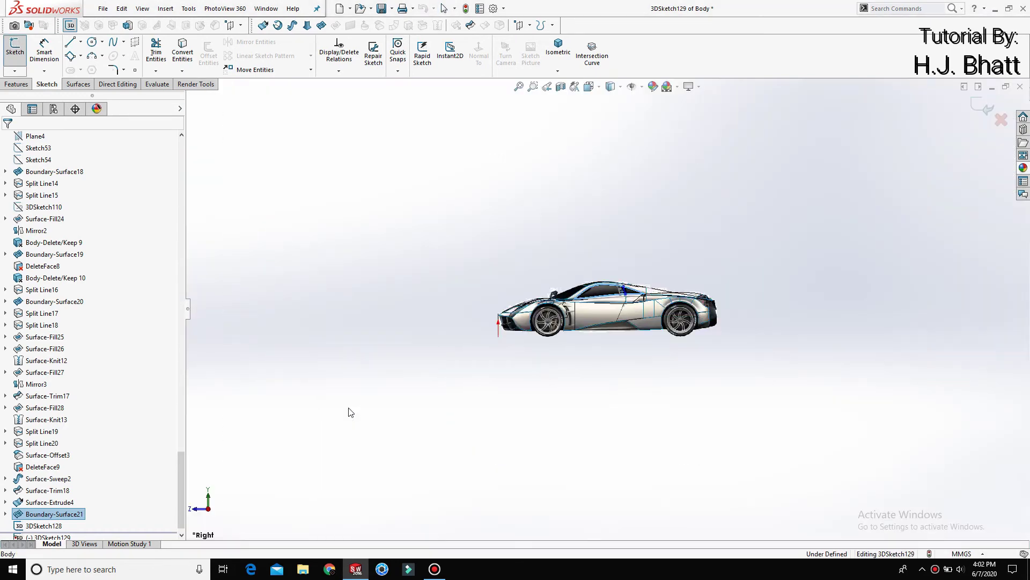
click(610, 87)
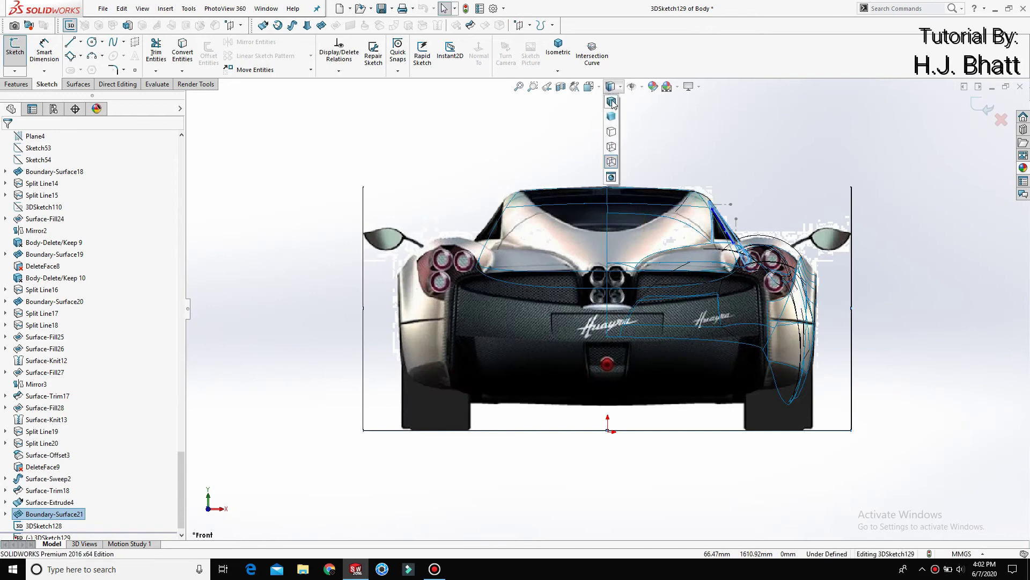
click(612, 147)
scroll(760, 203, down, 2)
scroll(614, 328, down, 2)
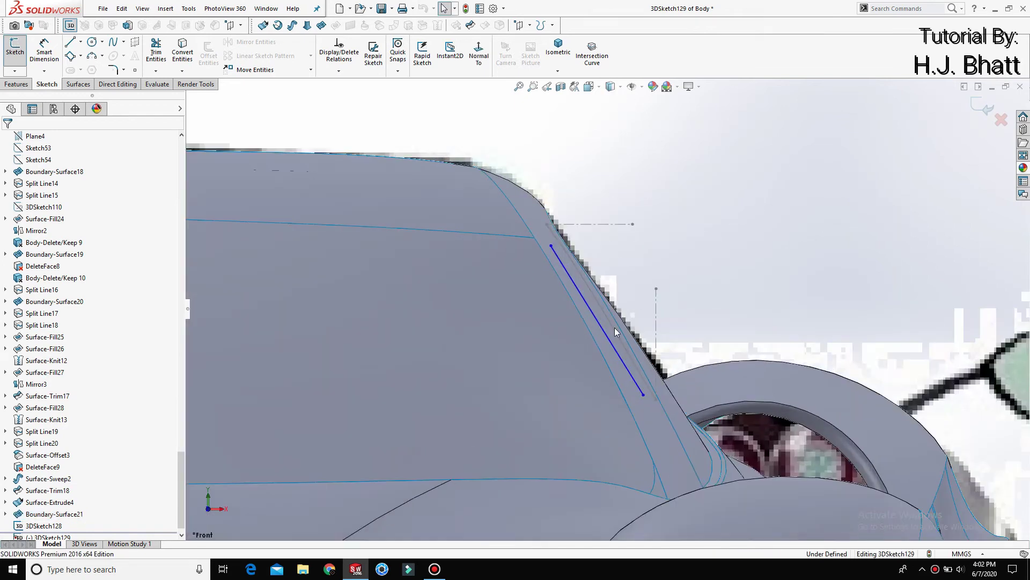
Step: Adjust the B-pillar spline's points to follow the pillar edge
click(610, 347)
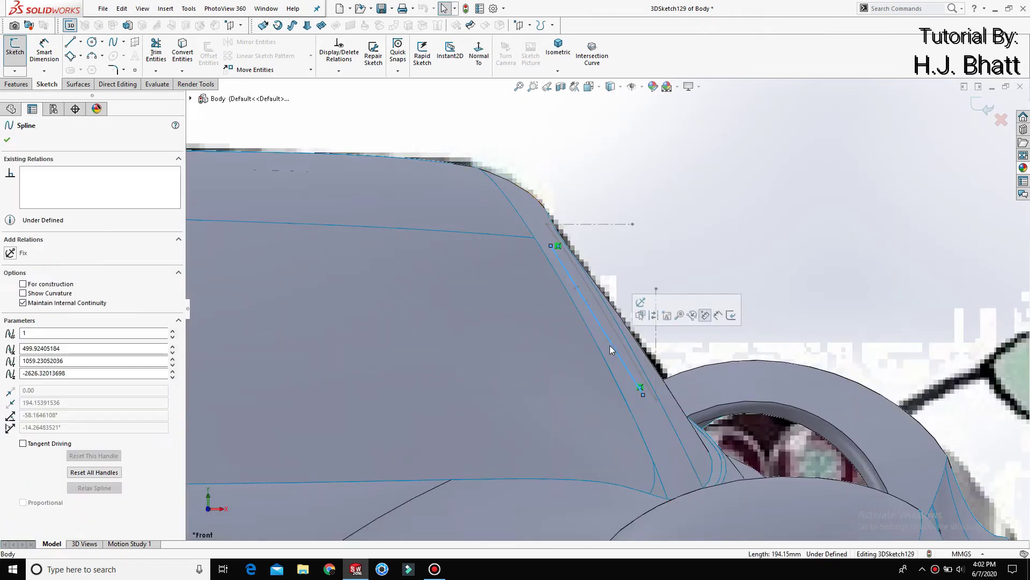
click(578, 282)
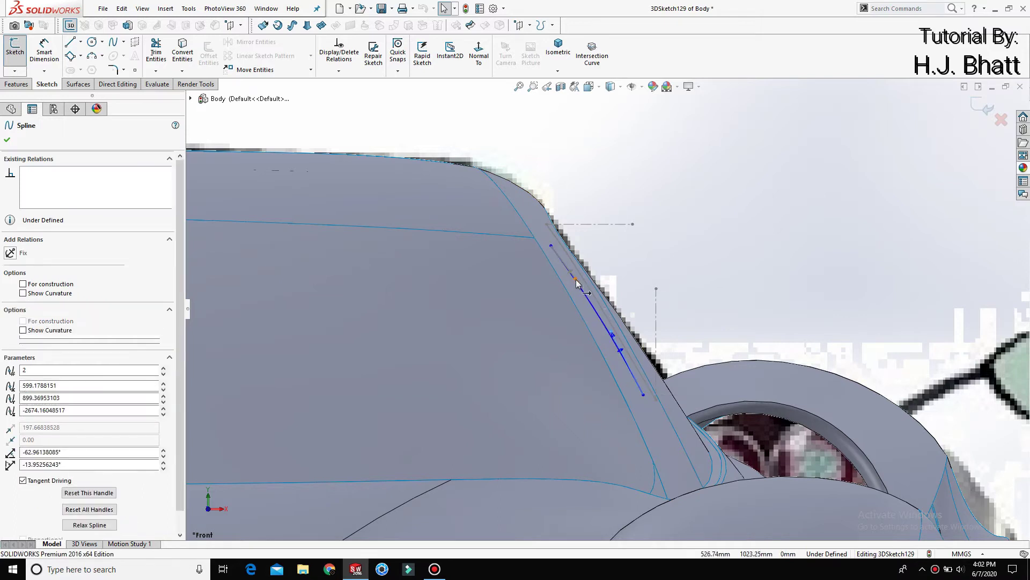
click(665, 269)
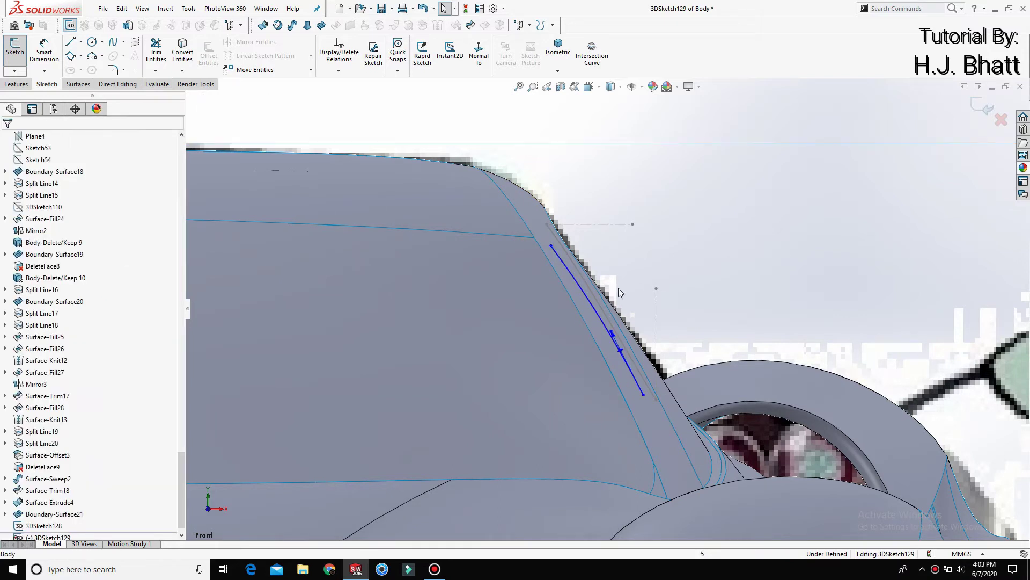
click(575, 280)
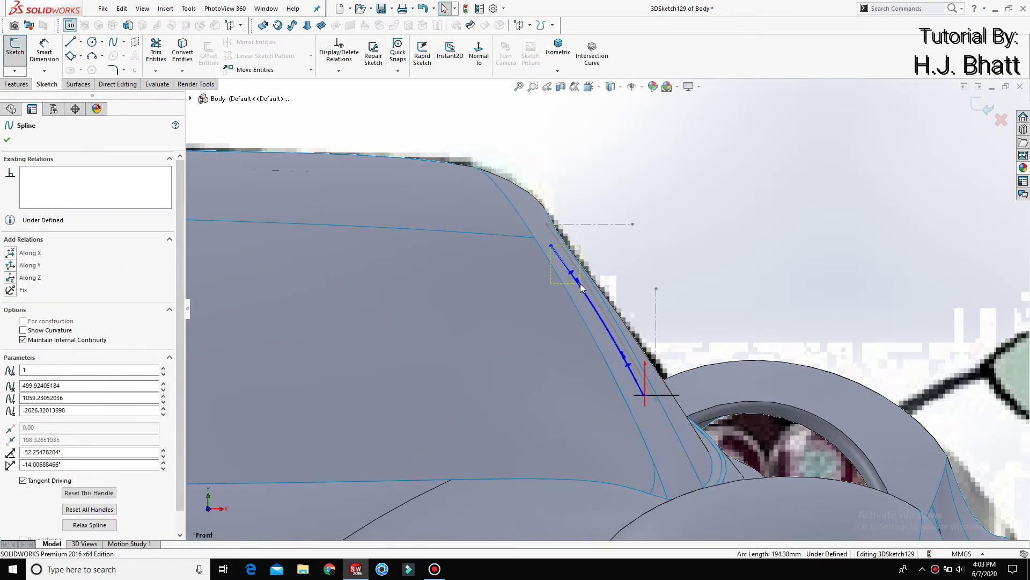
click(821, 263)
Step: Draw a vertical line up from the spline's lower end
key(l)
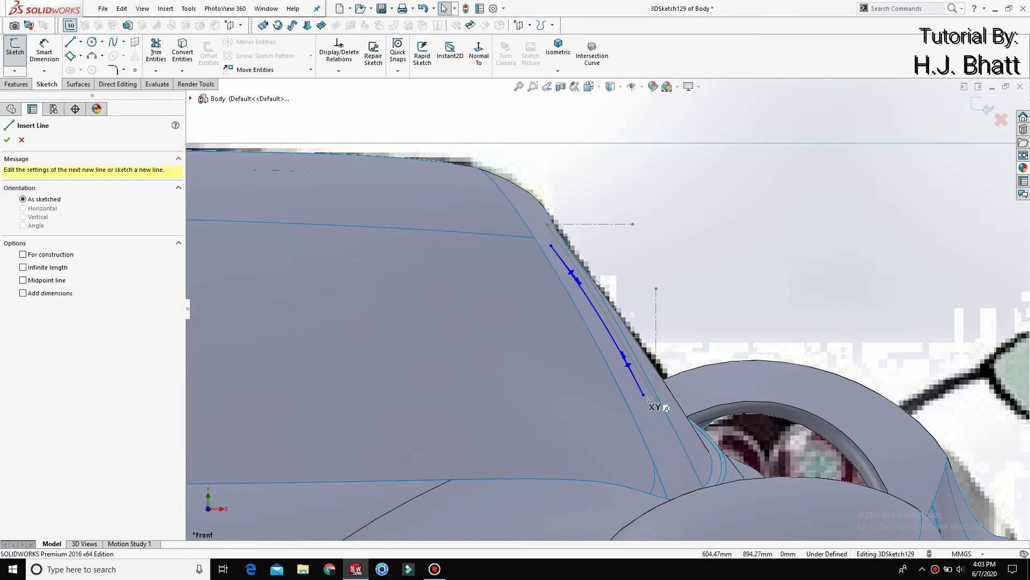
click(644, 395)
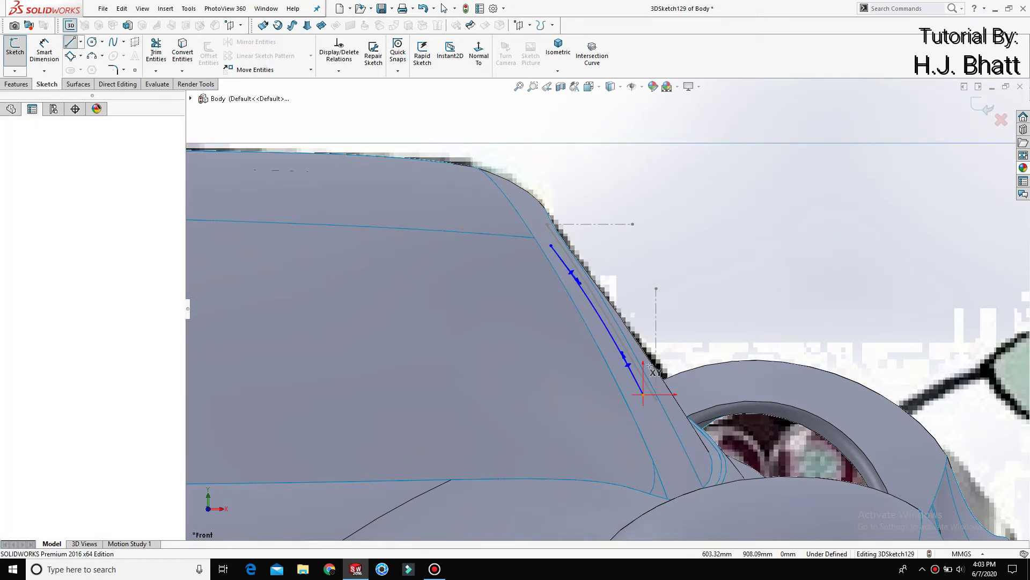
click(643, 328)
key(Escape)
Step: Draw a horizontal line from the spline's upper end and select both lines to fix them
key(l)
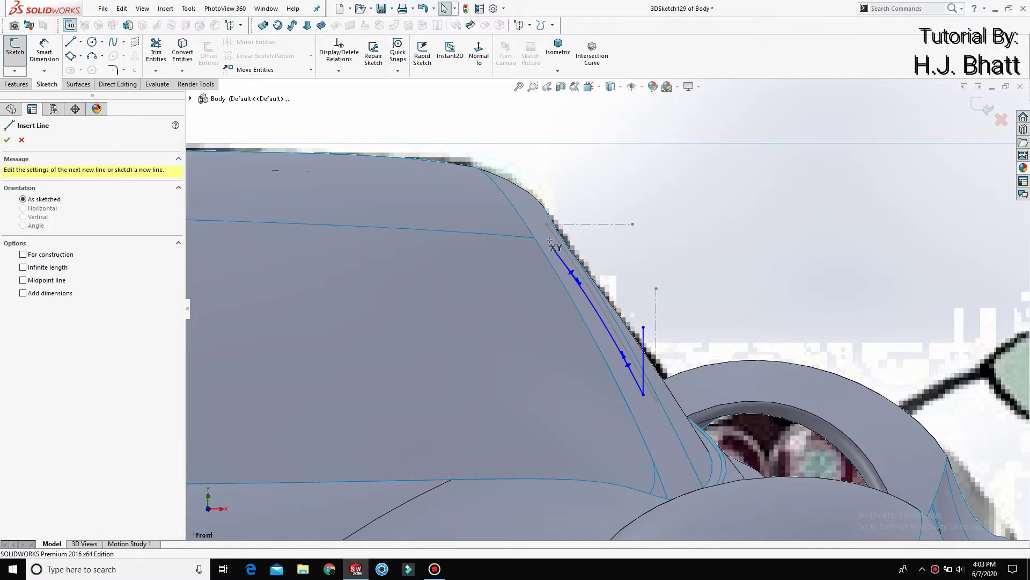
click(550, 245)
right_click(615, 248)
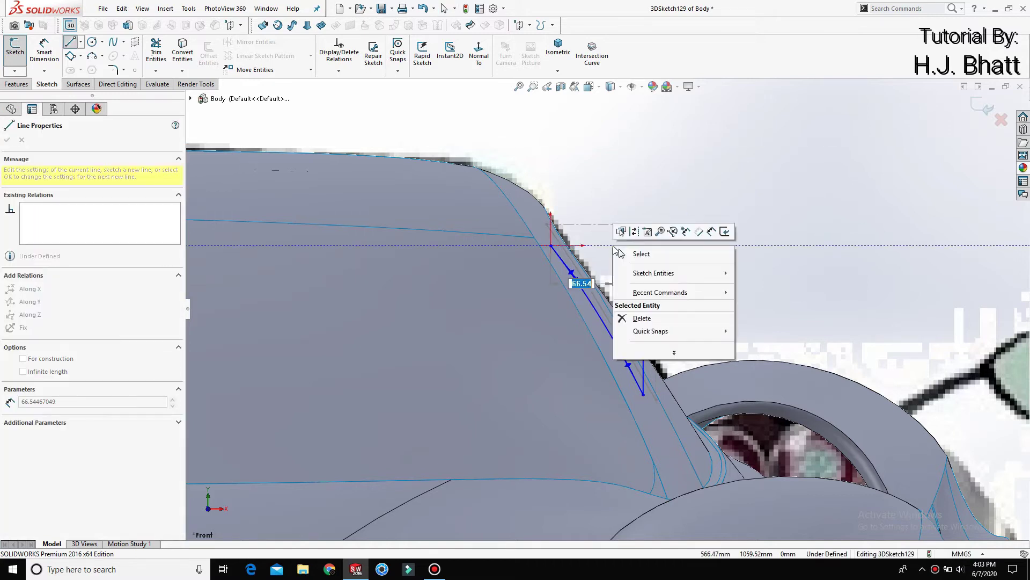
click(611, 249)
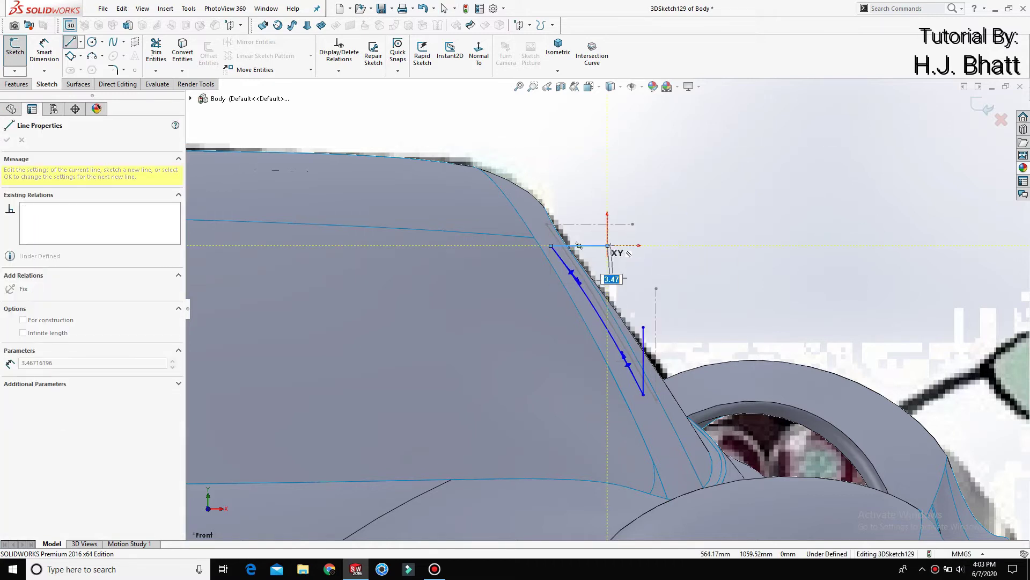
right_click(610, 247)
click(629, 252)
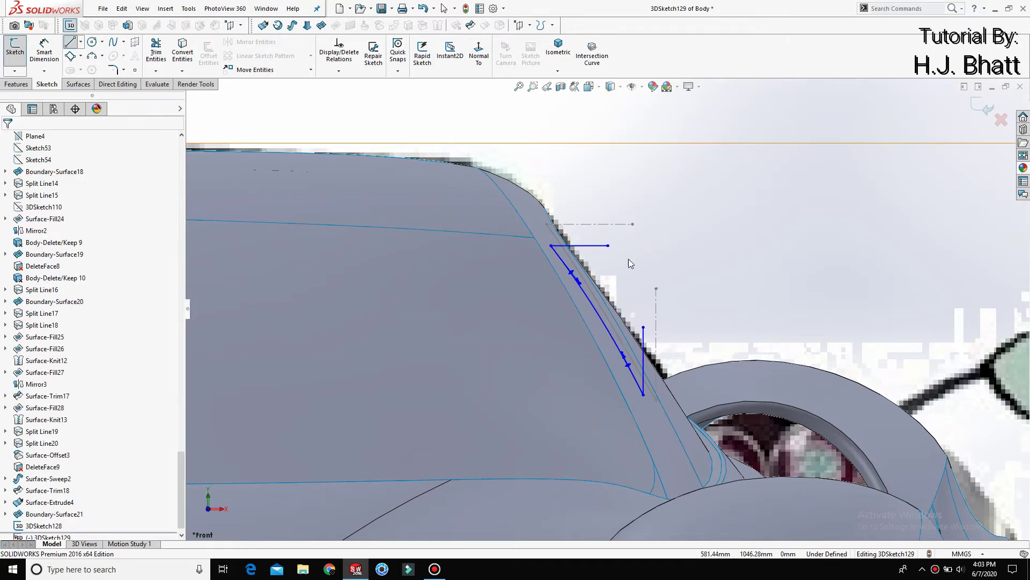
click(605, 246)
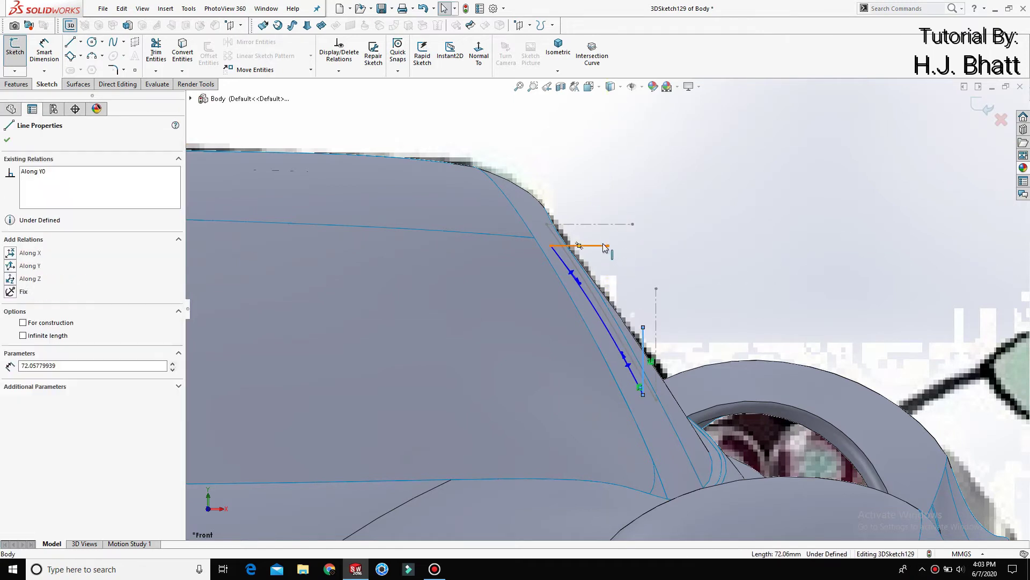
ctrl+click(604, 246)
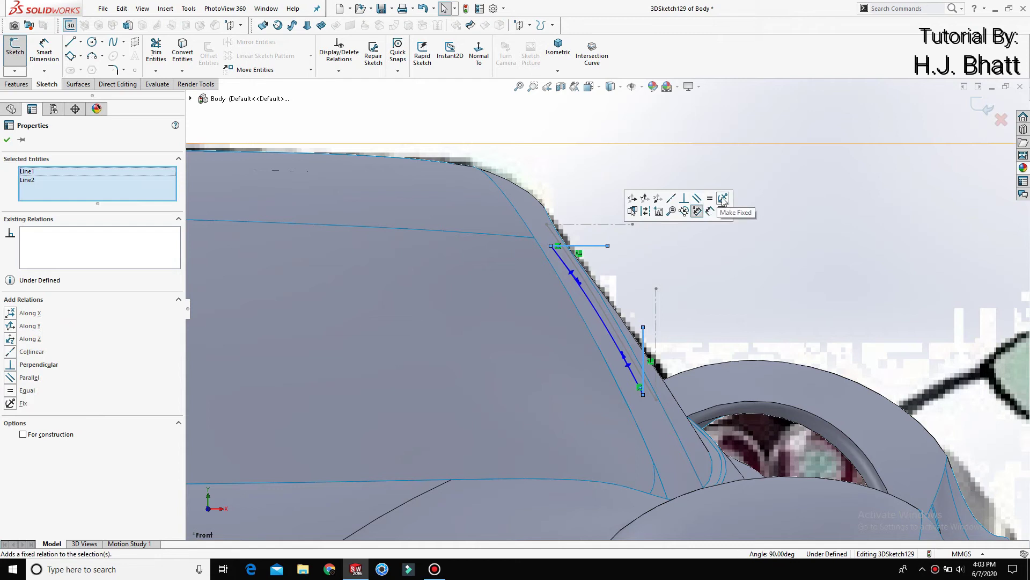
key(Escape)
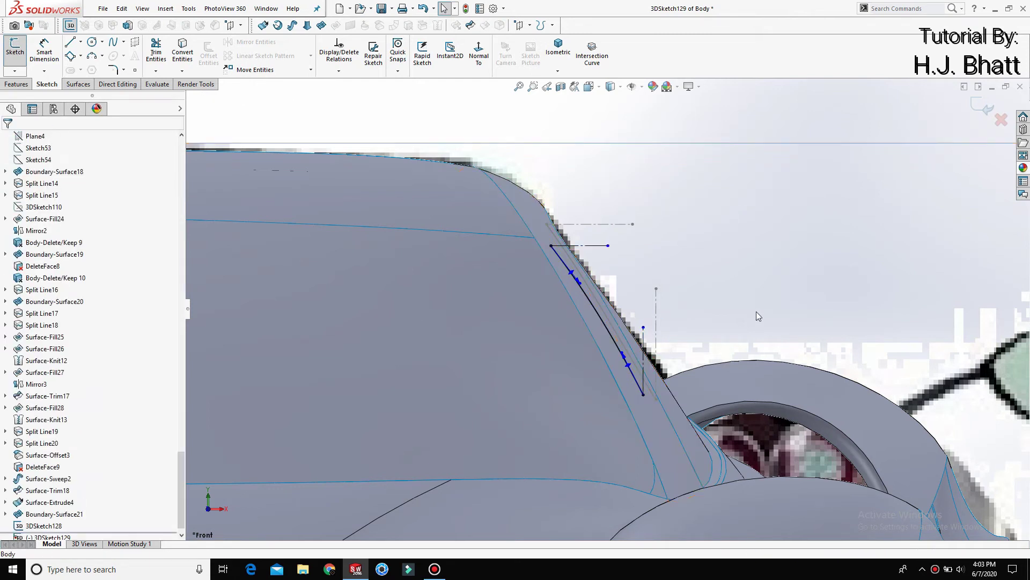
Step: Dimension the spline's lower end: 34° angle to the vertical line and 198.55 length
right_drag(755, 313, 754, 244)
click(647, 343)
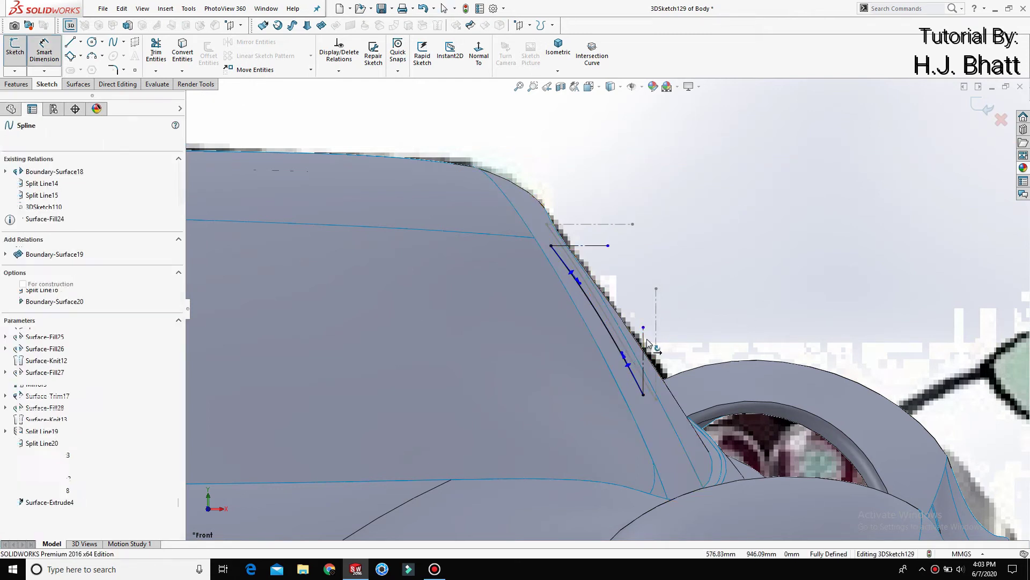
click(625, 355)
click(631, 337)
text(34)
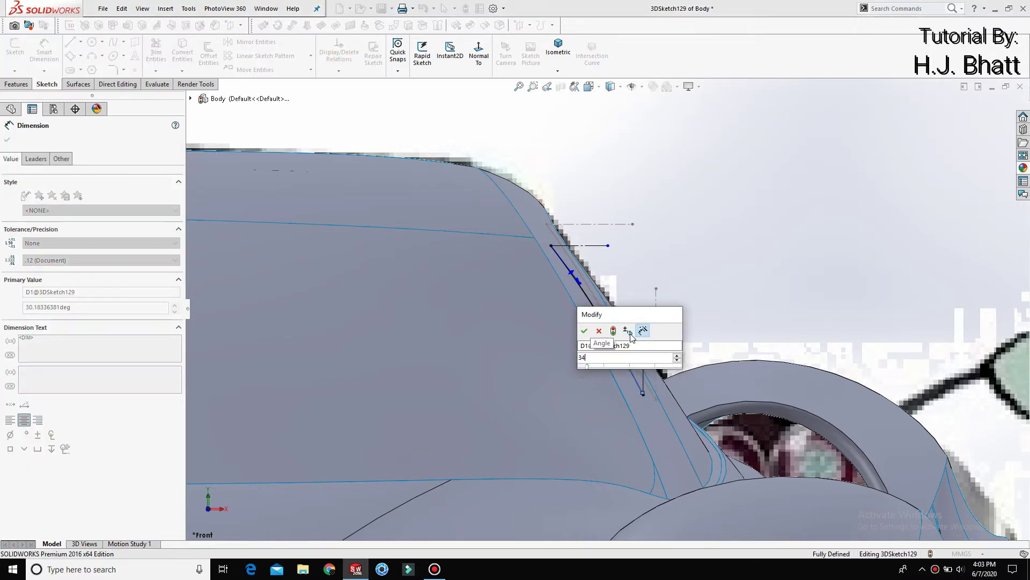
key(Return)
click(703, 305)
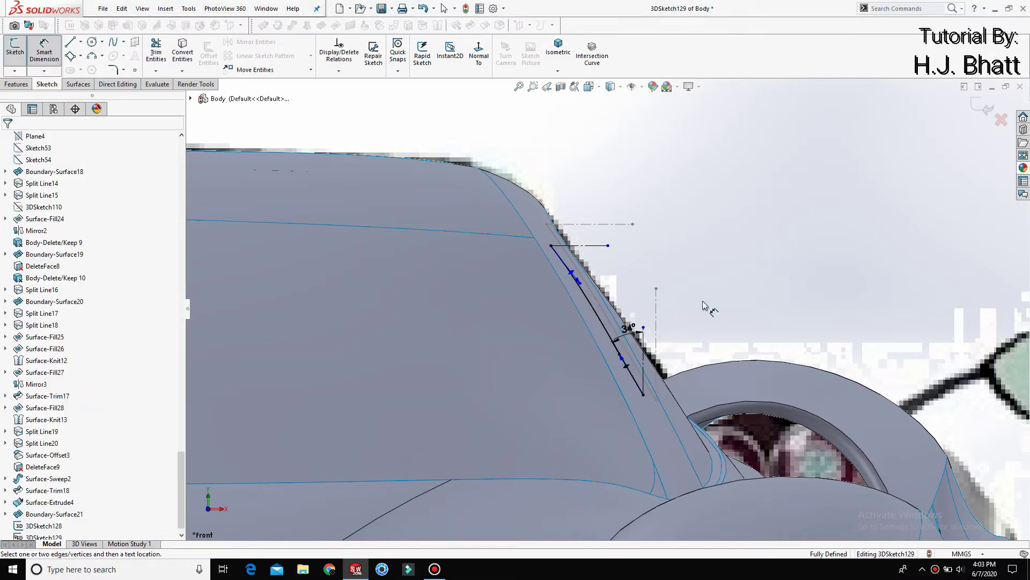
click(623, 359)
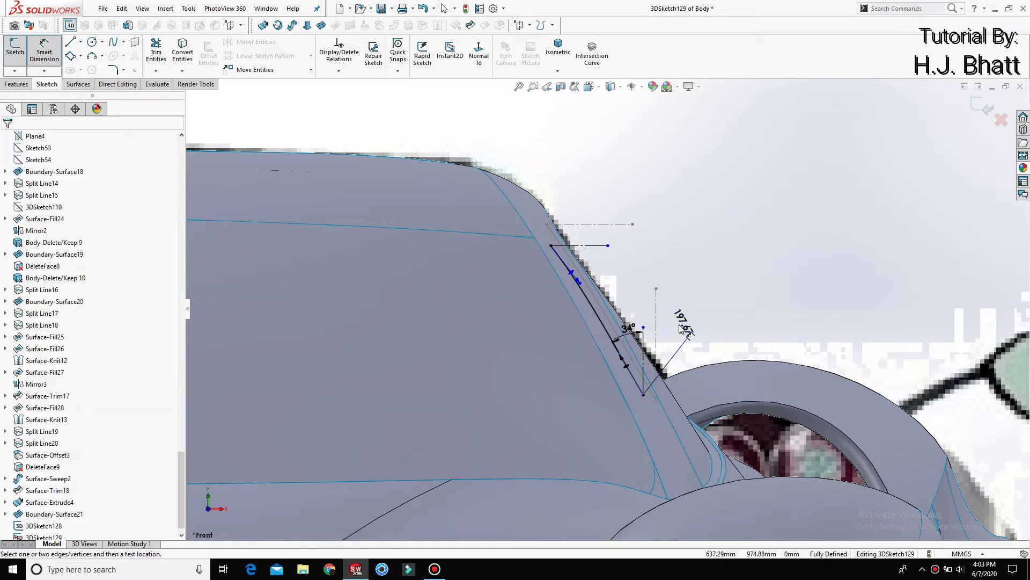
click(682, 328)
text(198.55)
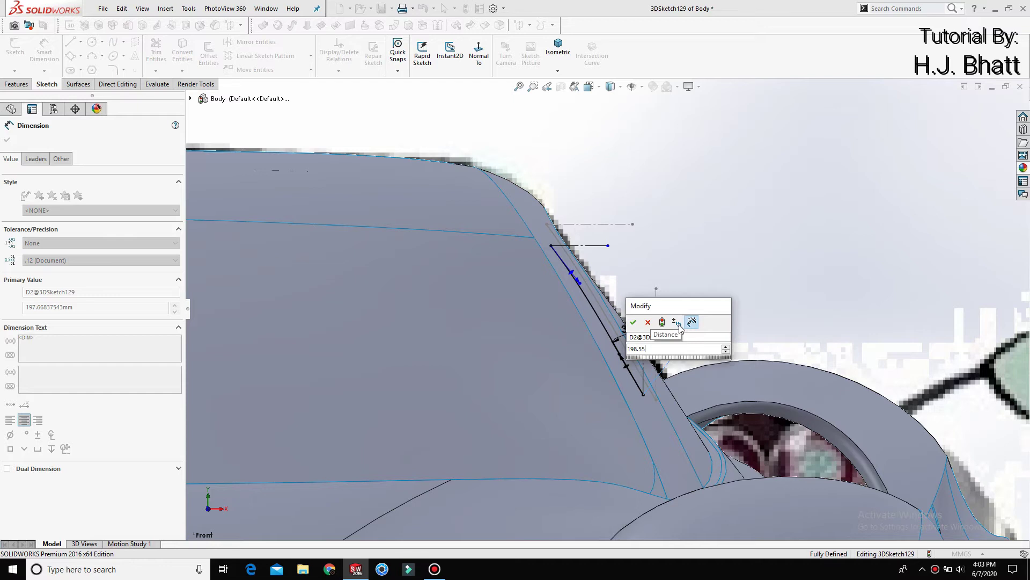
key(Escape)
key(Escape)
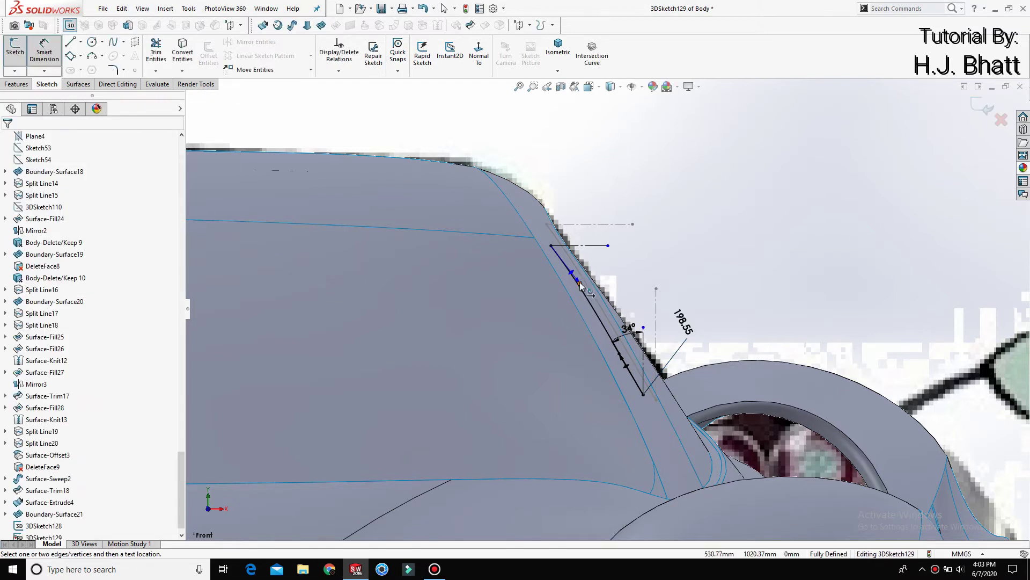
Step: Add a 58° upper angle to the horizontal line and keep the 198.33 length unchanged
click(605, 250)
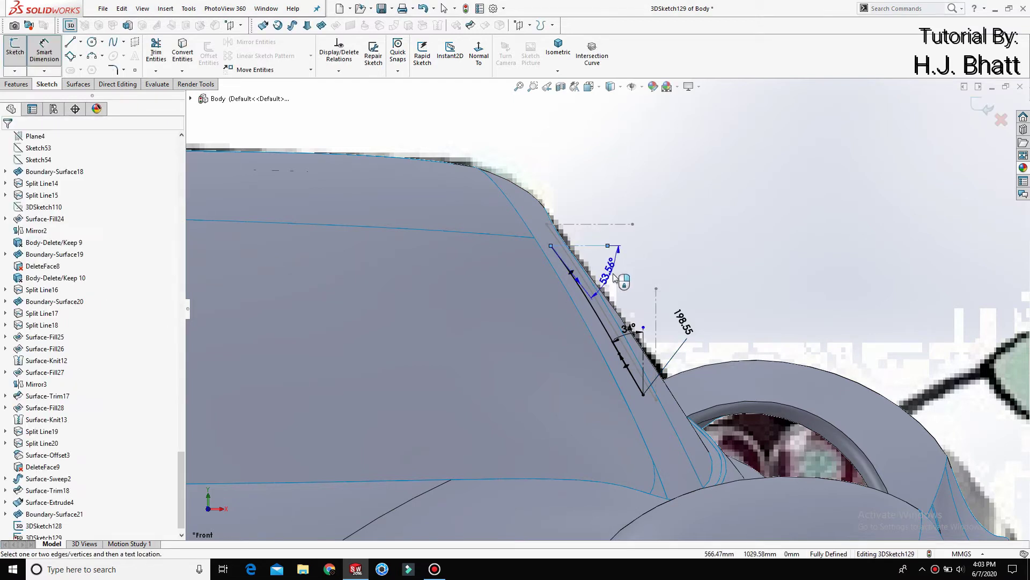
click(616, 277)
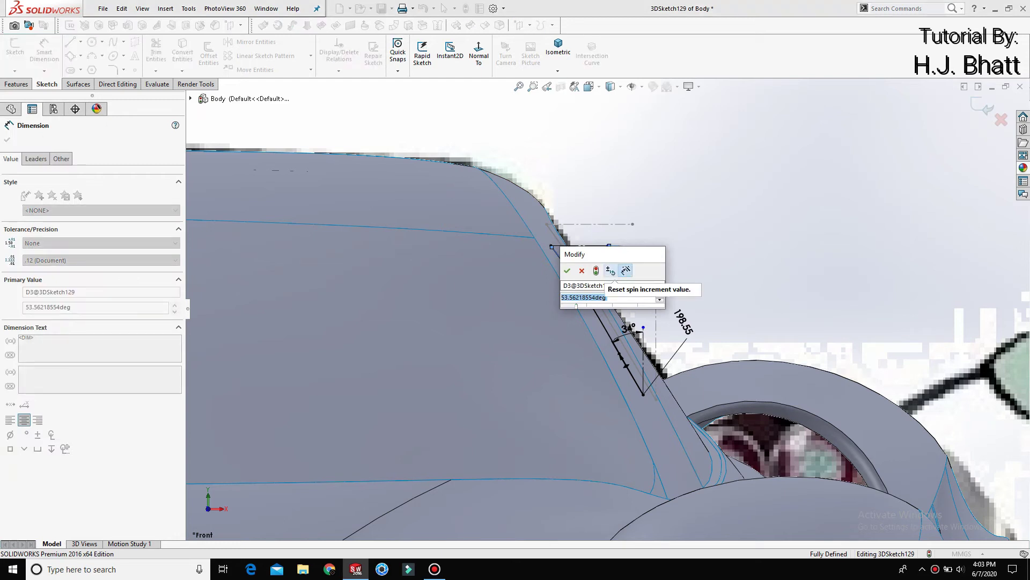
text(58)
key(Return)
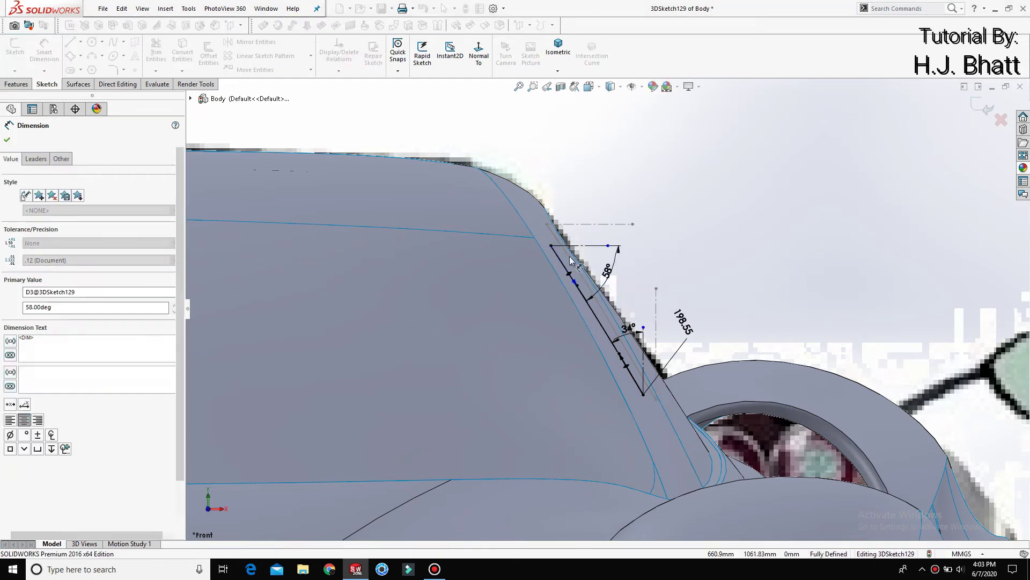
key(Escape)
click(586, 273)
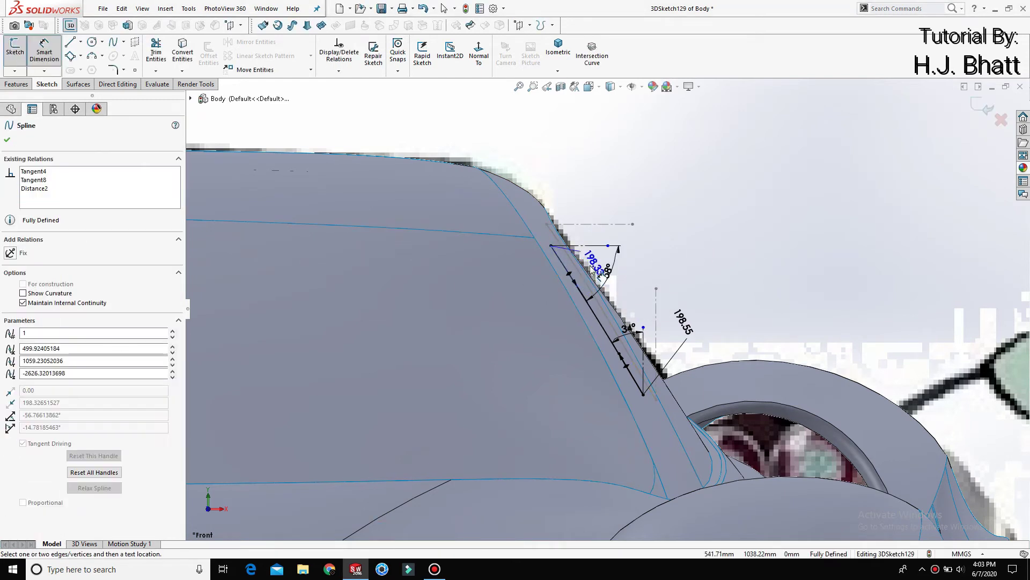
double_click(591, 265)
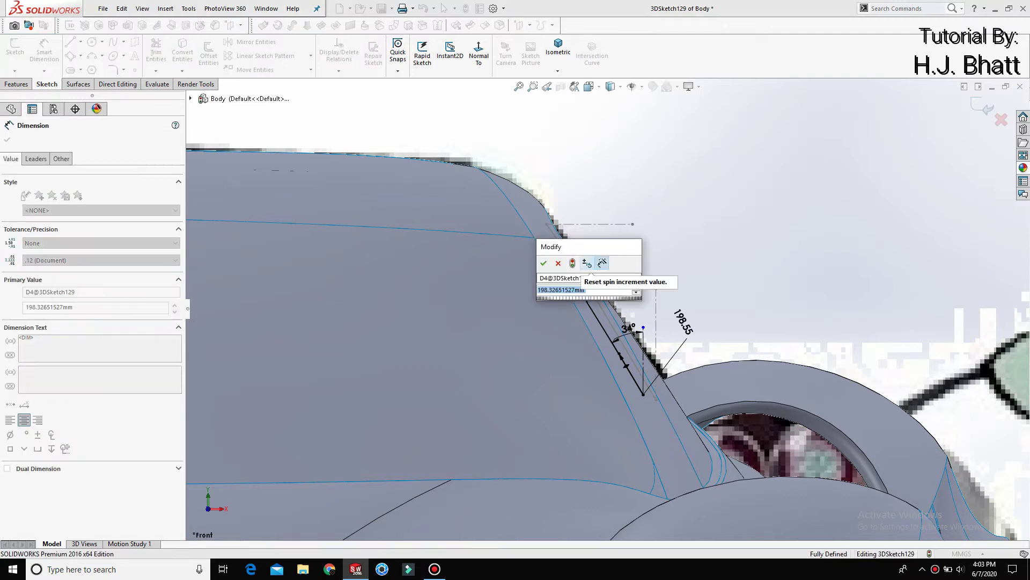
key(Return)
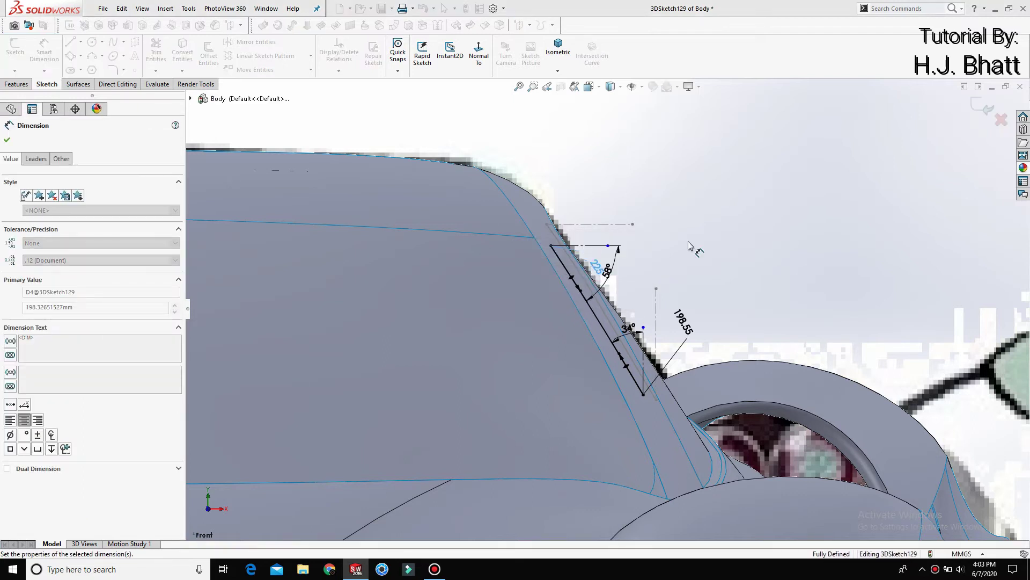
click(689, 246)
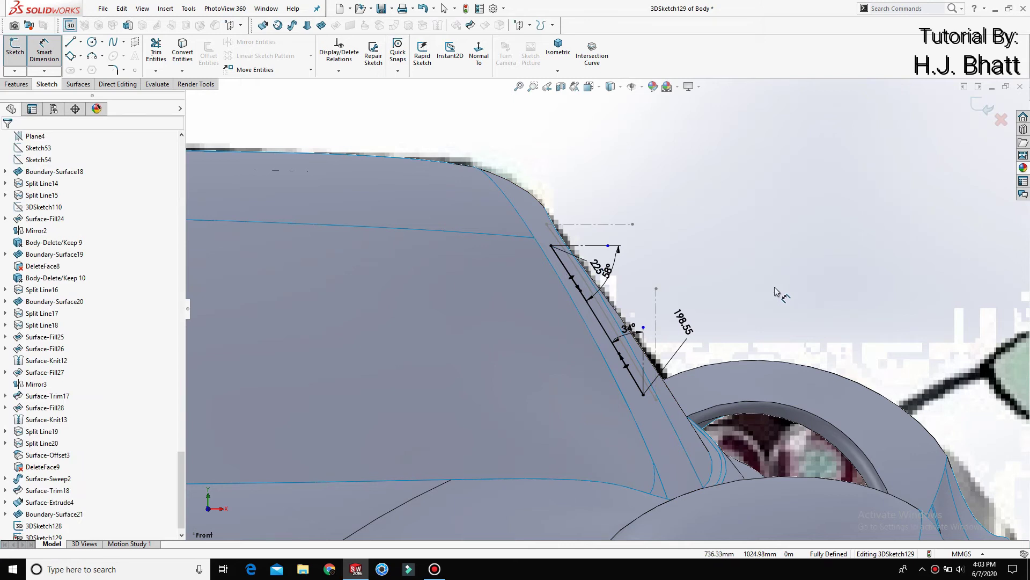
scroll(784, 210, up, 5)
Step: Exit the previous 3D sketch, then try a filled surface and cancel it
middle_drag(621, 338, 838, 286)
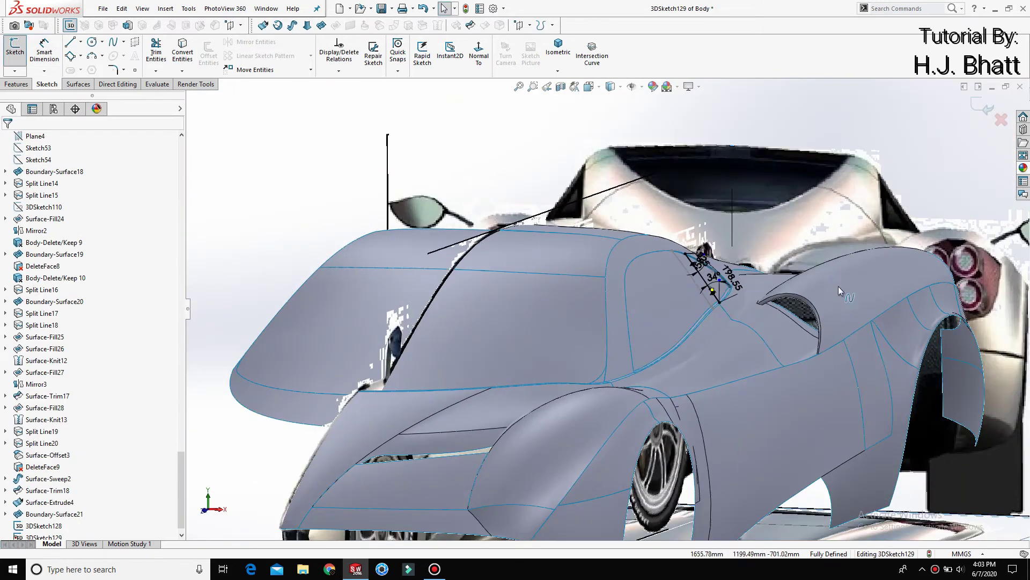
key(ctrl+b)
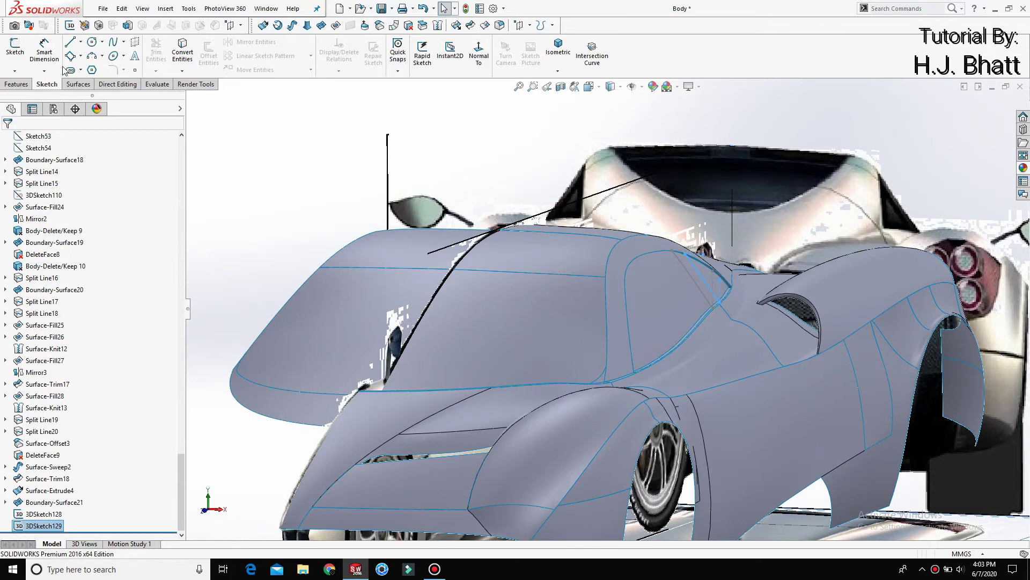
click(78, 84)
click(160, 53)
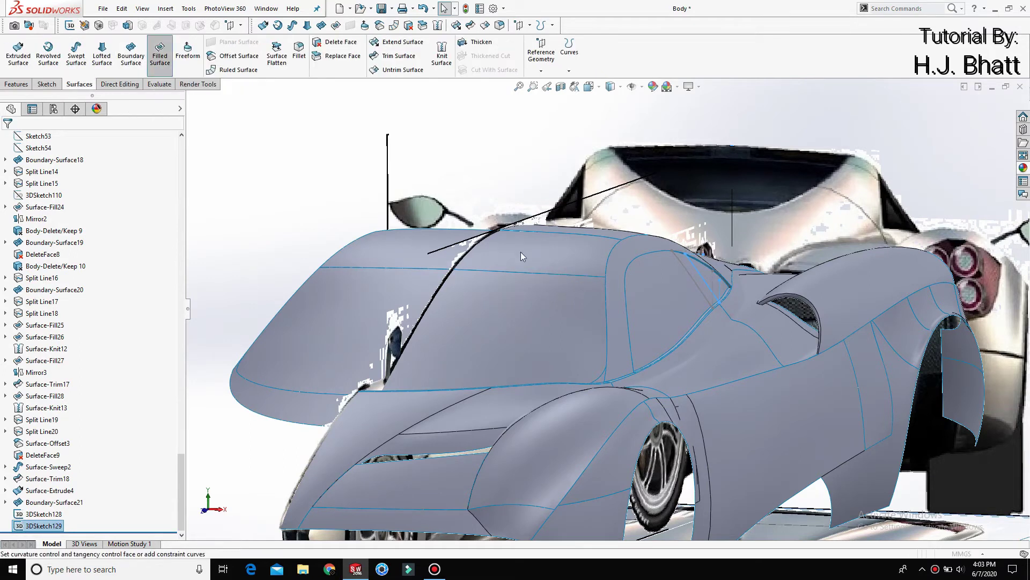
click(24, 142)
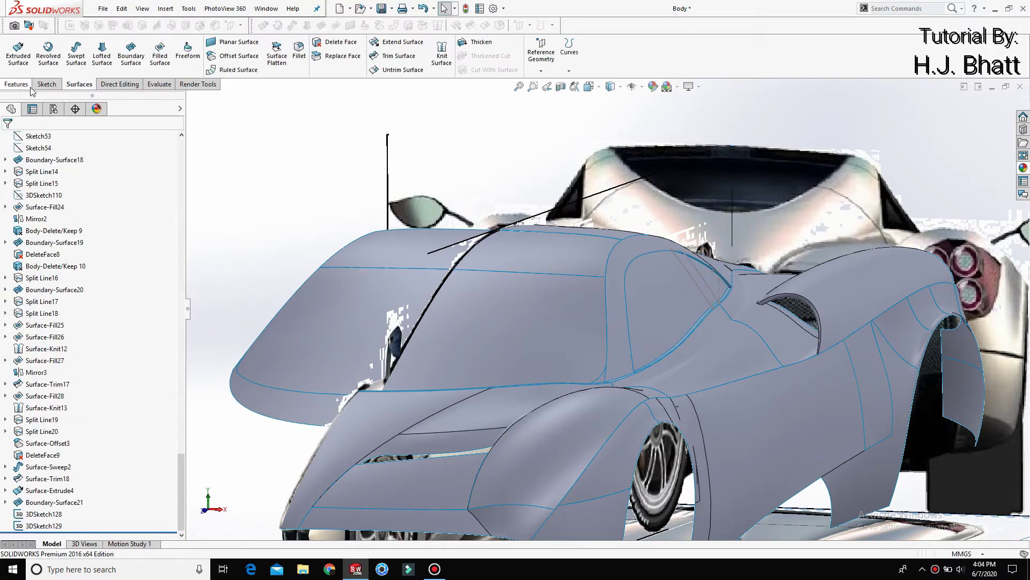
Step: Start a new 3D sketch with the Spline tool active
click(47, 84)
click(15, 70)
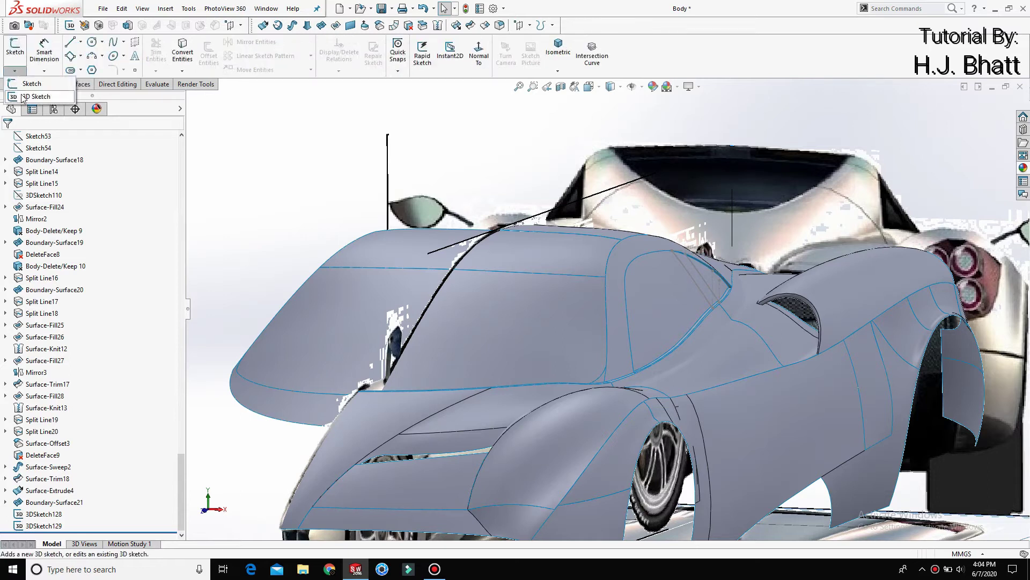
click(32, 97)
click(113, 43)
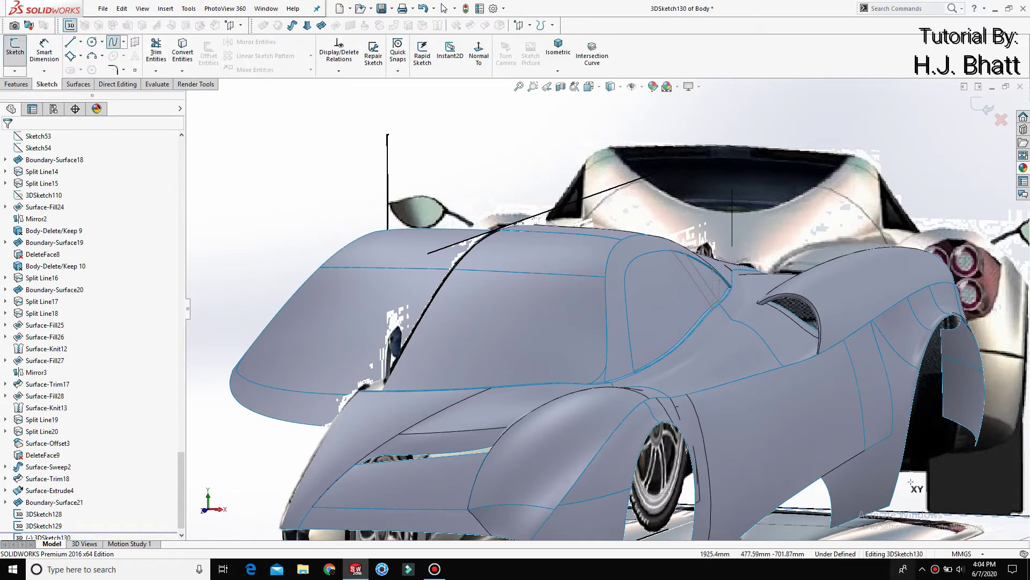
click(858, 446)
scroll(870, 429, down, 5)
scroll(654, 268, down, 5)
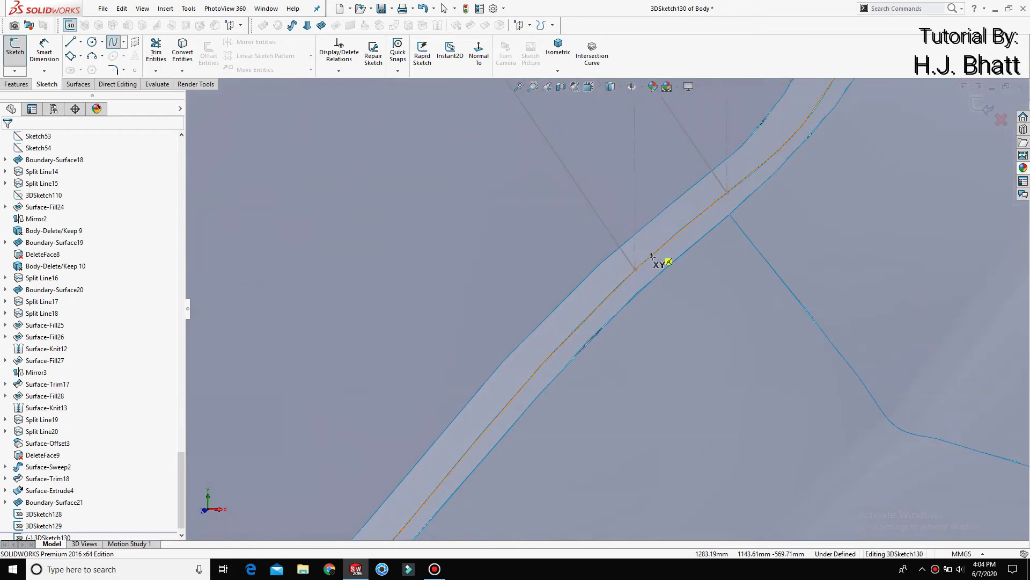
Step: Trace a five-point spline along the strip's lower edge to the second pillar line and close the sketch
click(658, 257)
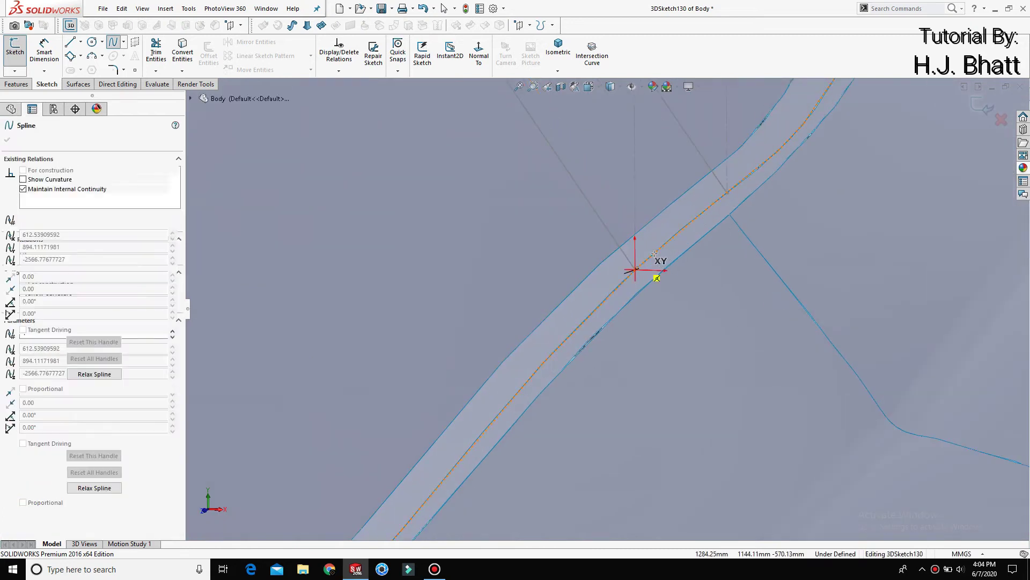
click(672, 238)
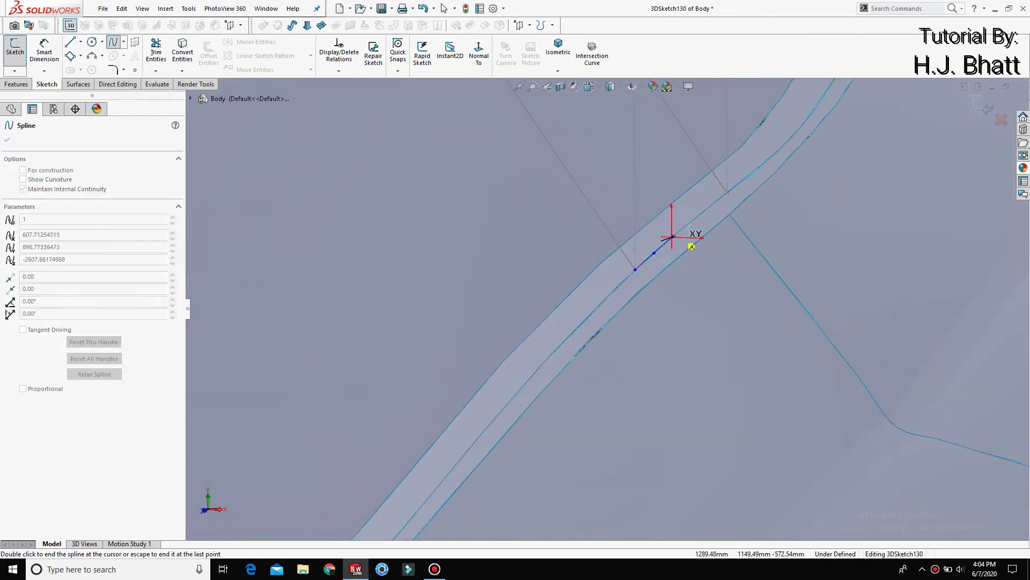
click(692, 221)
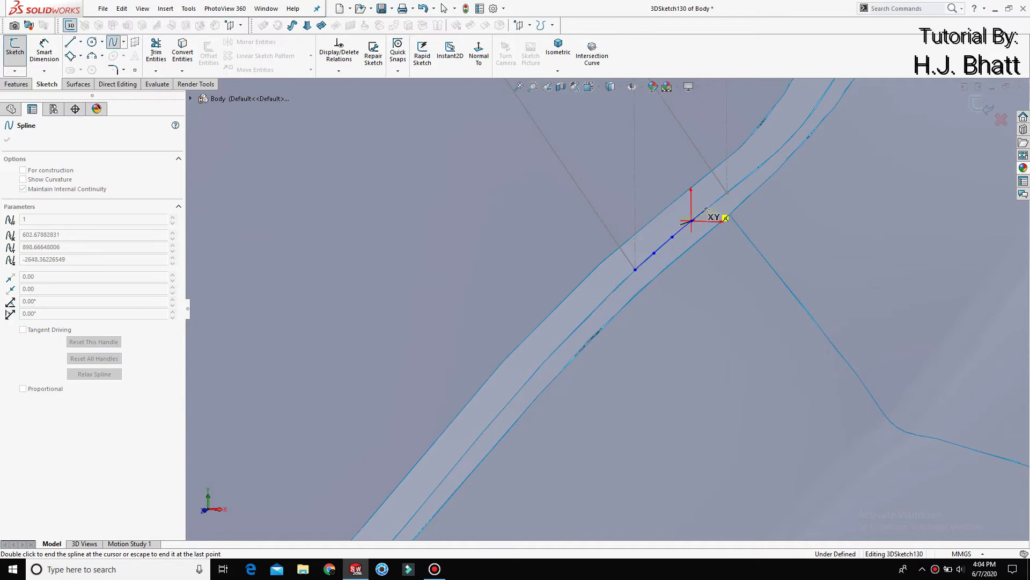
click(707, 208)
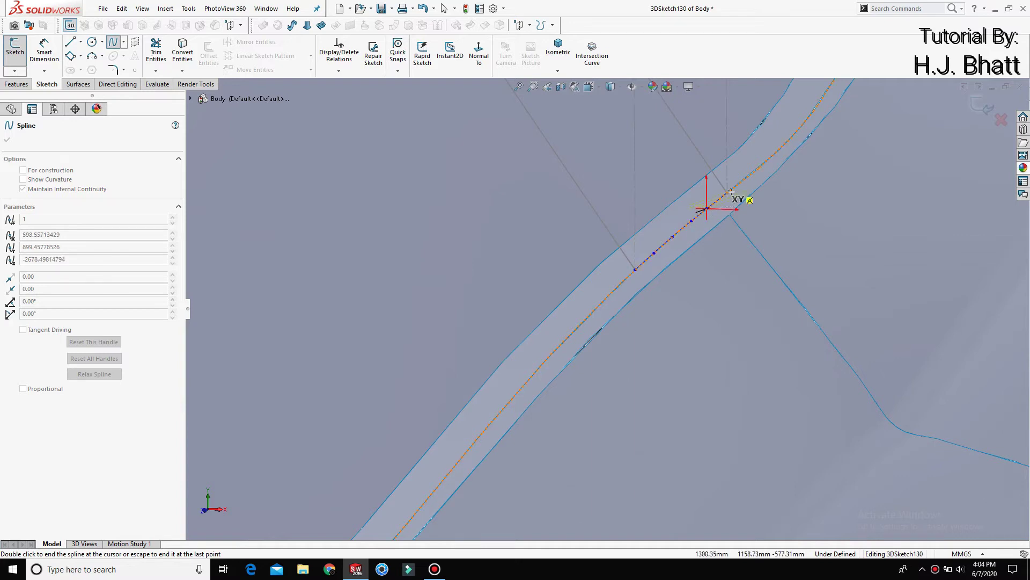
double_click(727, 193)
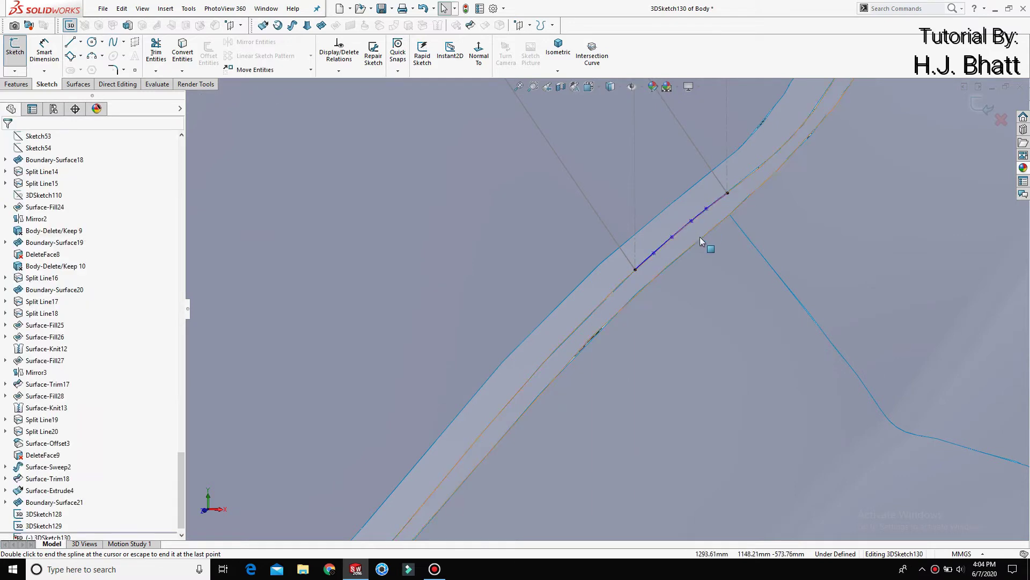
scroll(700, 236, up, 3)
click(982, 110)
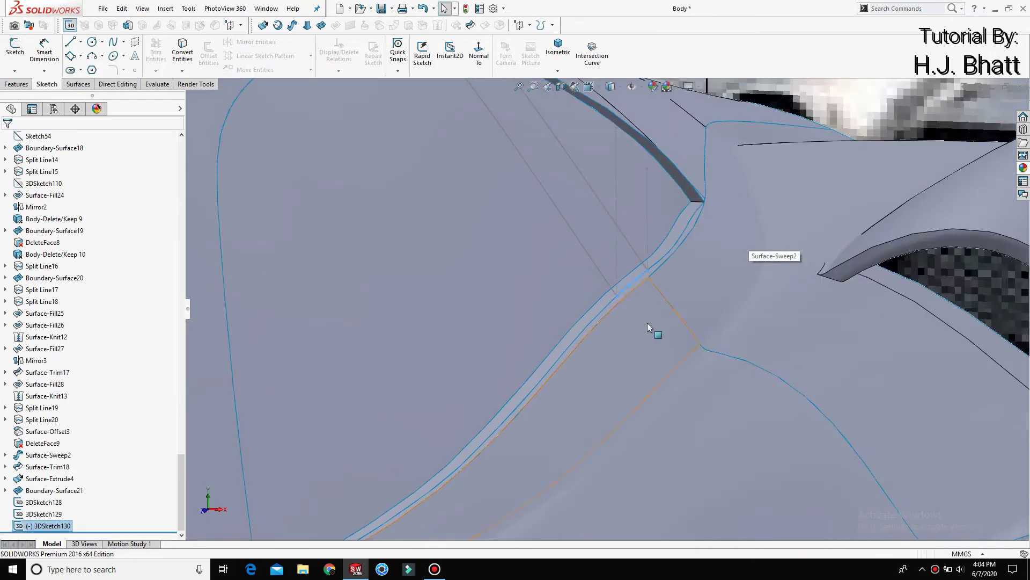
Step: Switch to the Right view and start a new 3D sketch with the Spline tool
key(space)
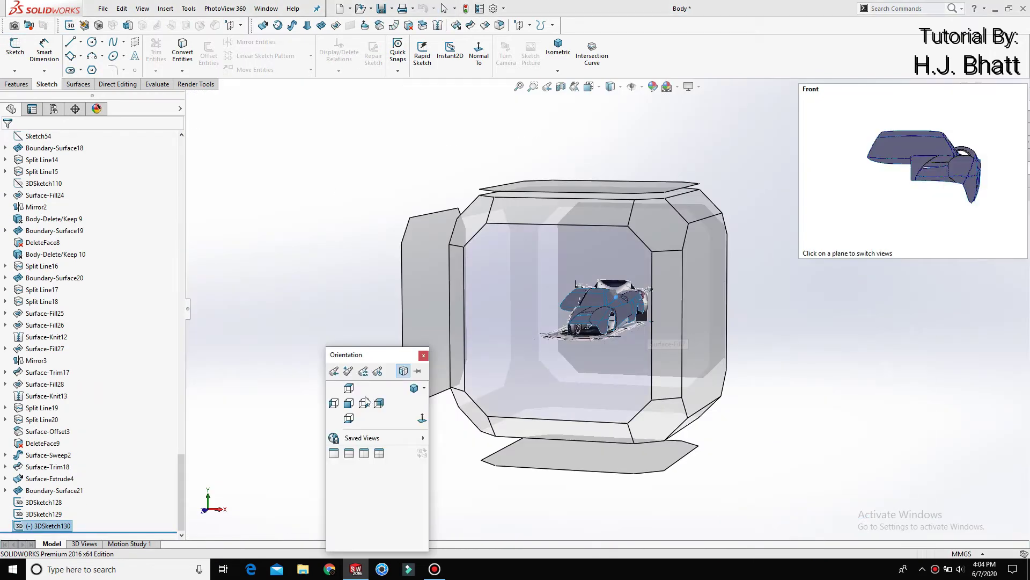
click(336, 342)
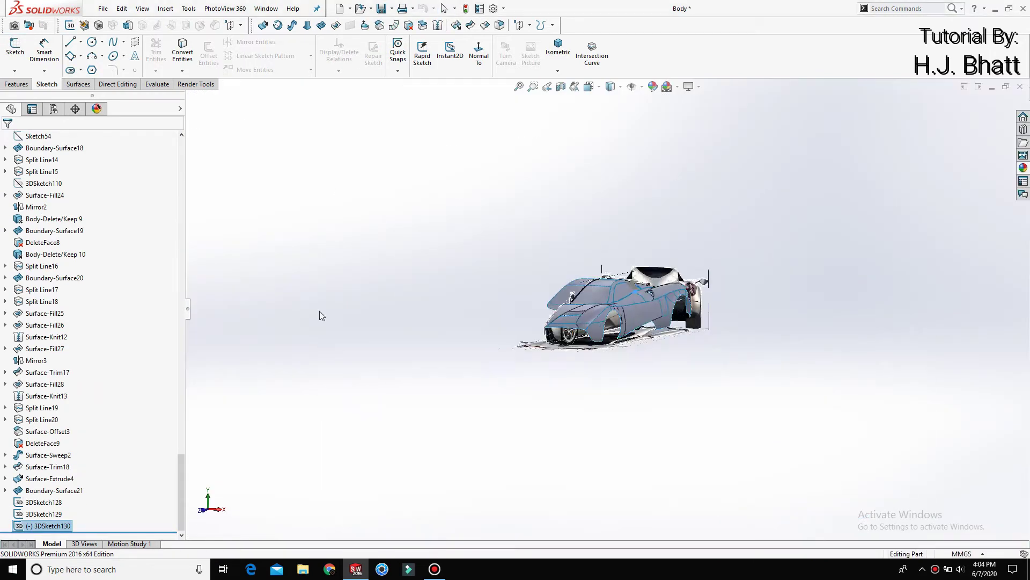
click(16, 72)
click(32, 99)
click(113, 42)
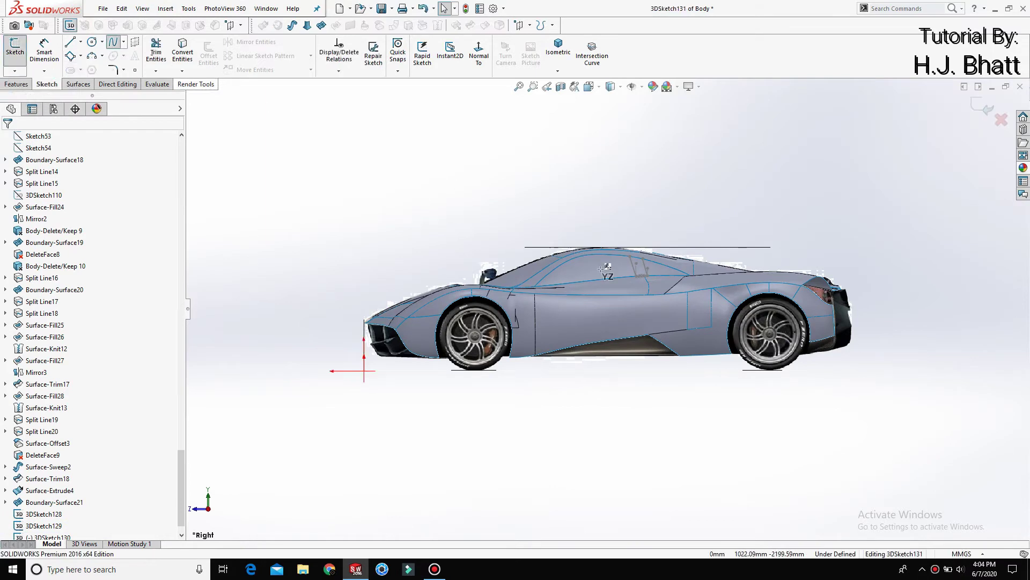
scroll(605, 269, down, 3)
scroll(674, 265, down, 5)
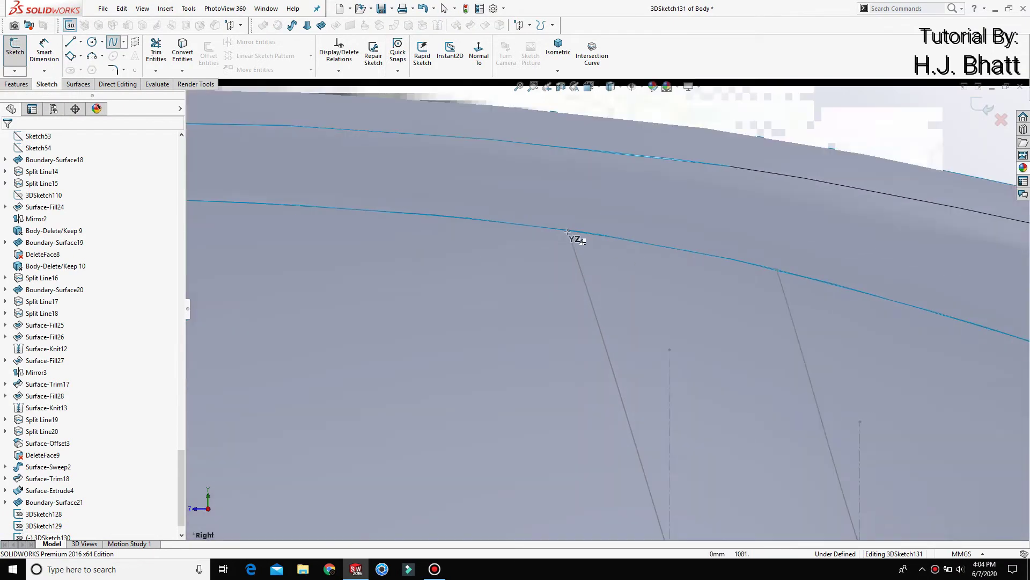
Step: Trace a spline along the roof edge between the two pillar lines and exit the sketch
click(590, 228)
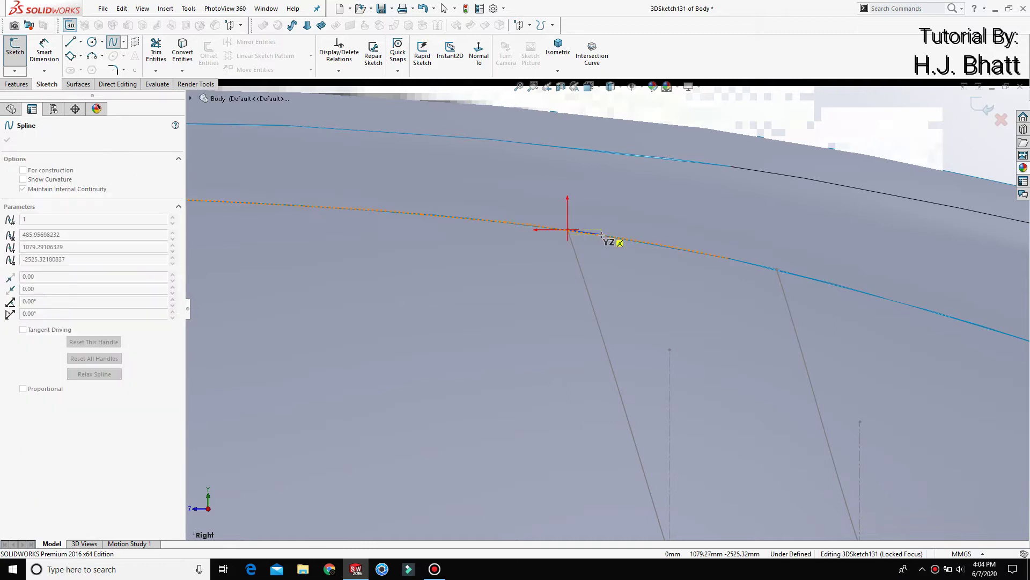
click(603, 235)
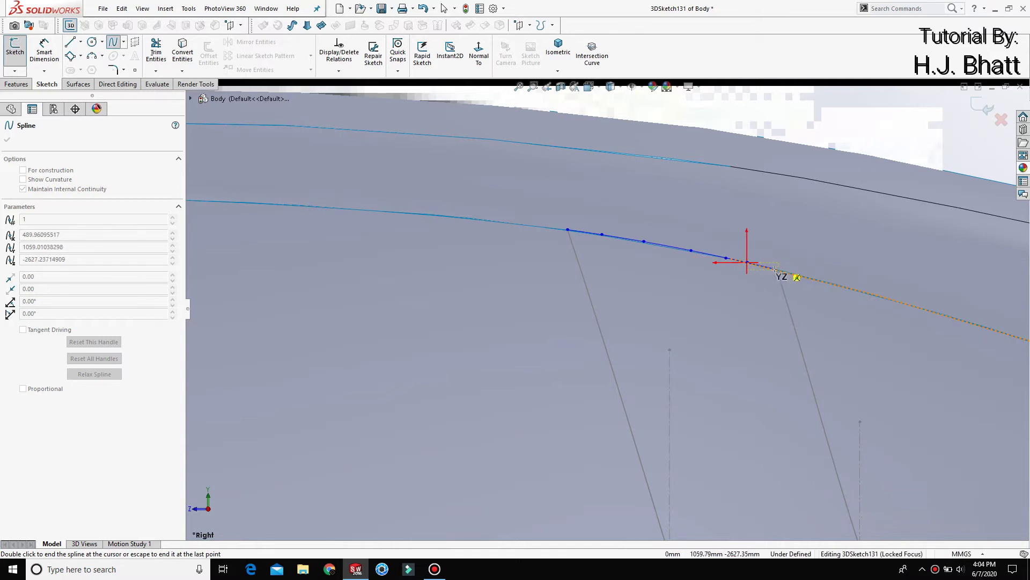
scroll(775, 270, down, 2)
scroll(773, 271, down, 3)
scroll(692, 296, down, 3)
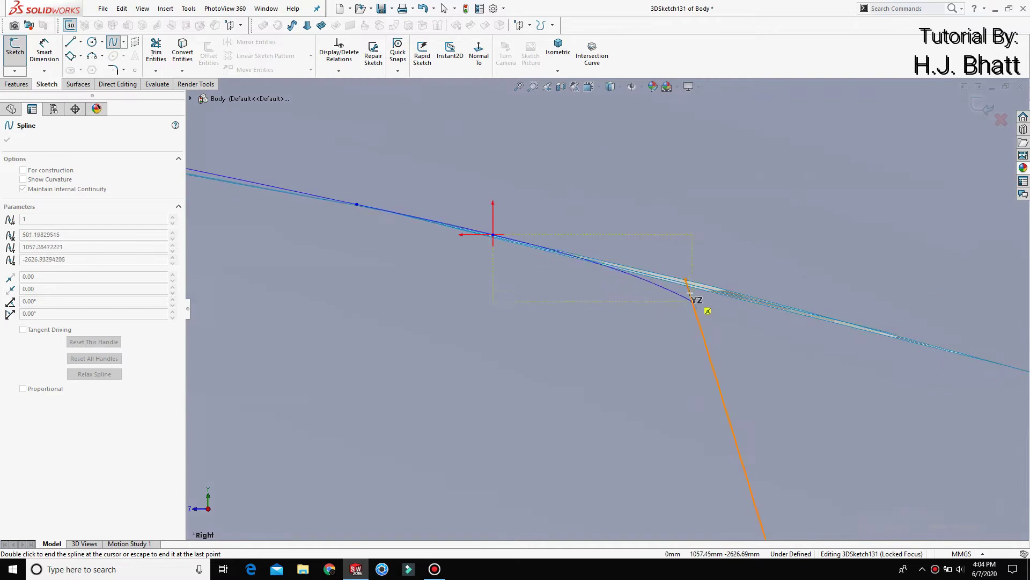
click(686, 279)
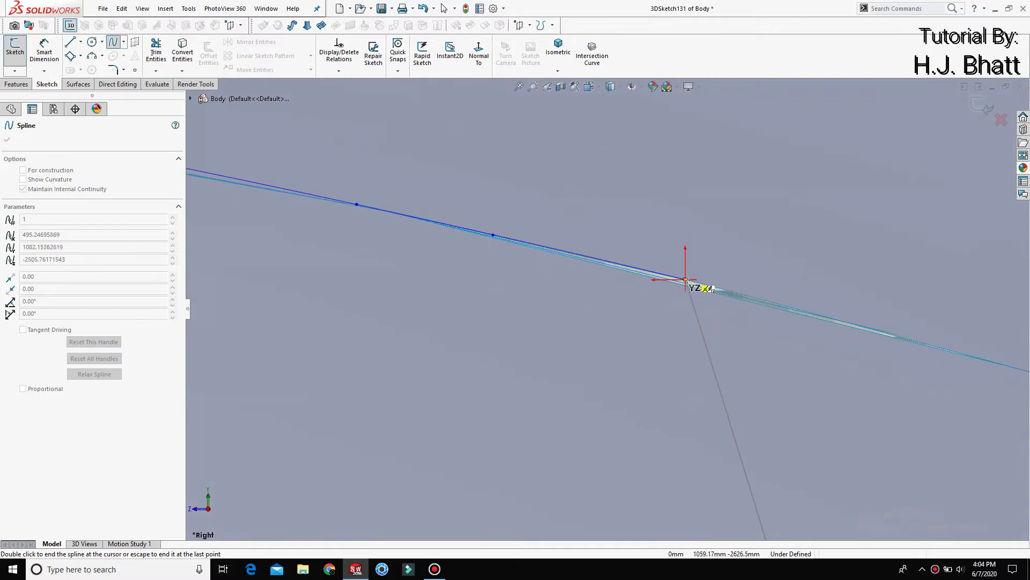
double_click(710, 289)
scroll(580, 331, up, 3)
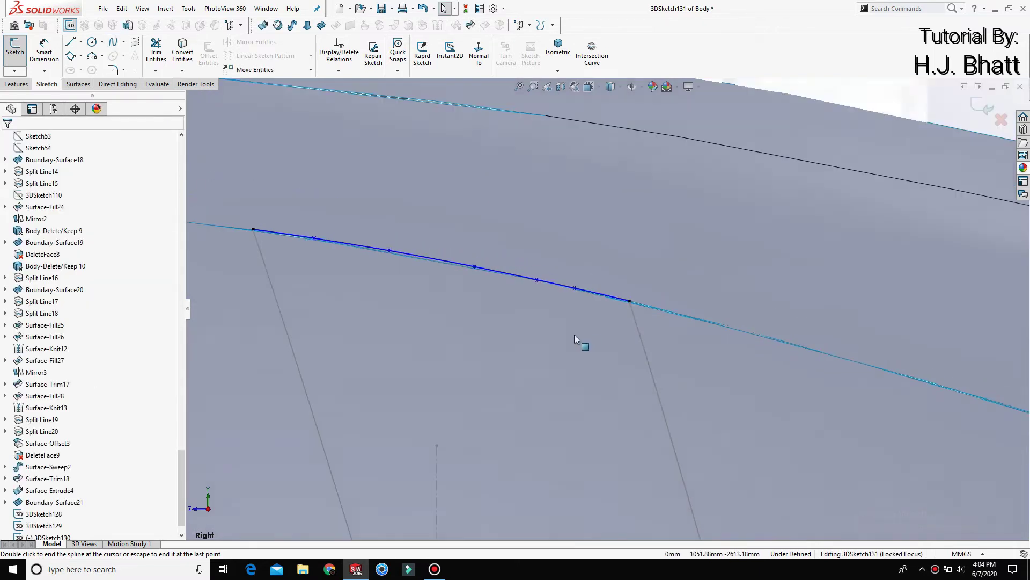
scroll(570, 336, up, 2)
scroll(766, 226, up, 2)
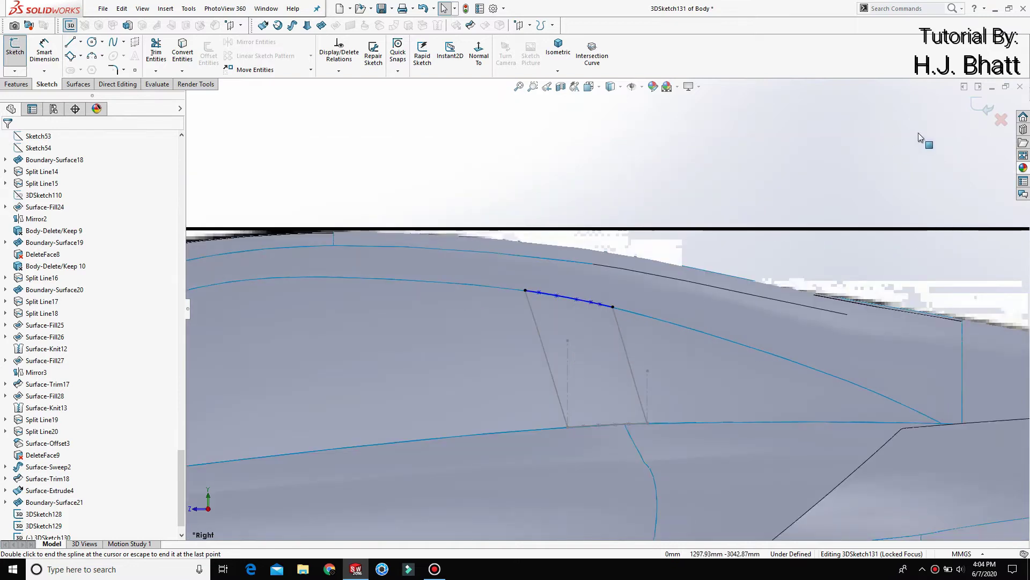
click(973, 107)
mouse_move(627, 340)
middle_down()
mouse_move(642, 316)
mouse_move(647, 326)
middle_up()
scroll(584, 303, down, 2)
scroll(578, 341, up, 2)
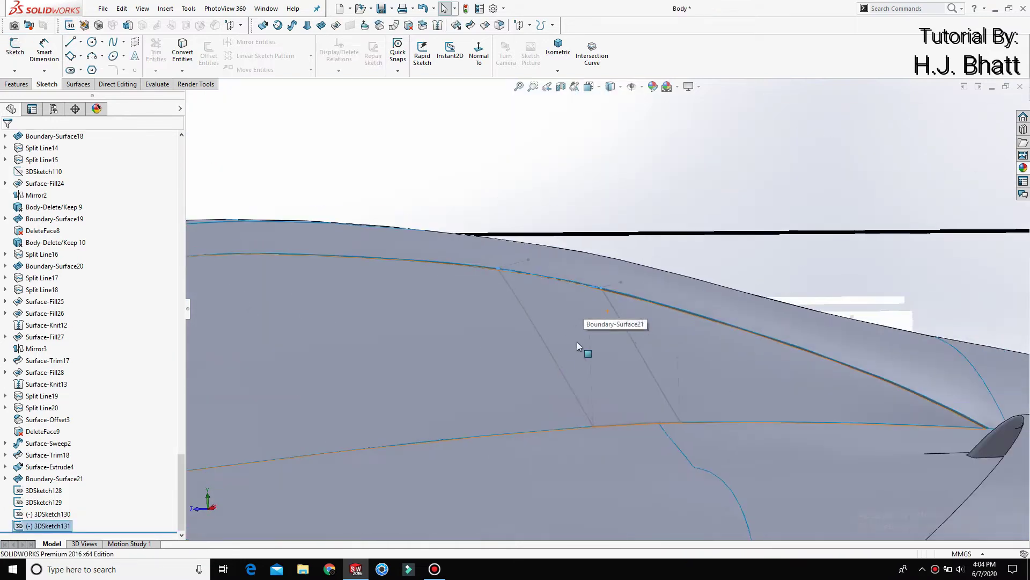
scroll(559, 363, up, 2)
scroll(534, 302, up, 2)
scroll(165, 138, up, 1)
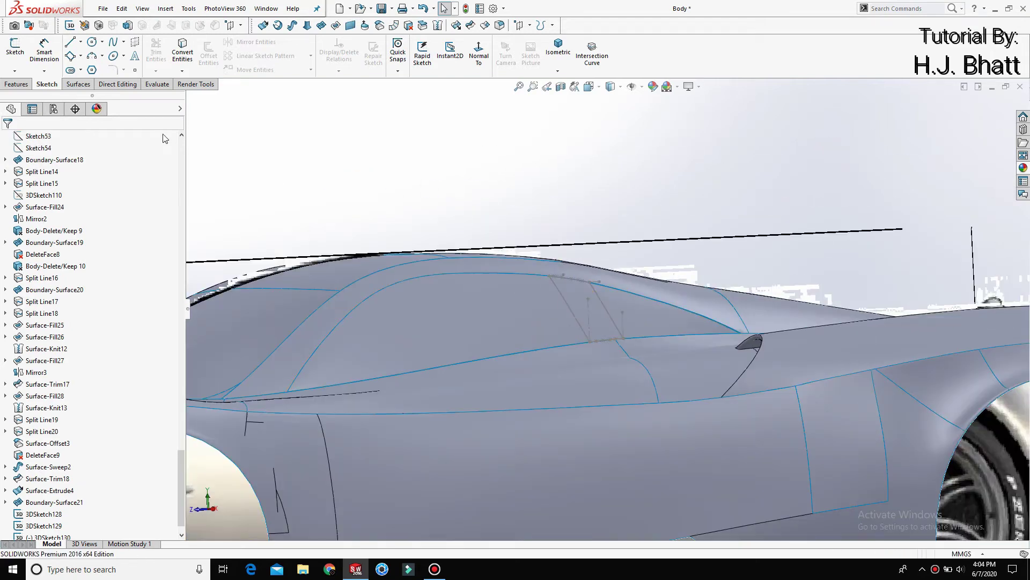
click(78, 84)
click(150, 60)
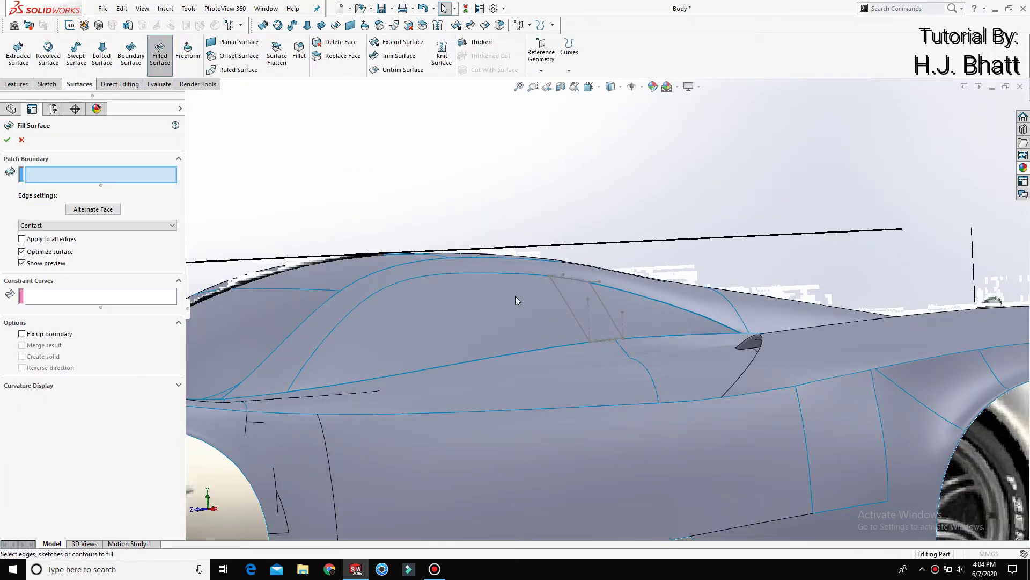
click(573, 312)
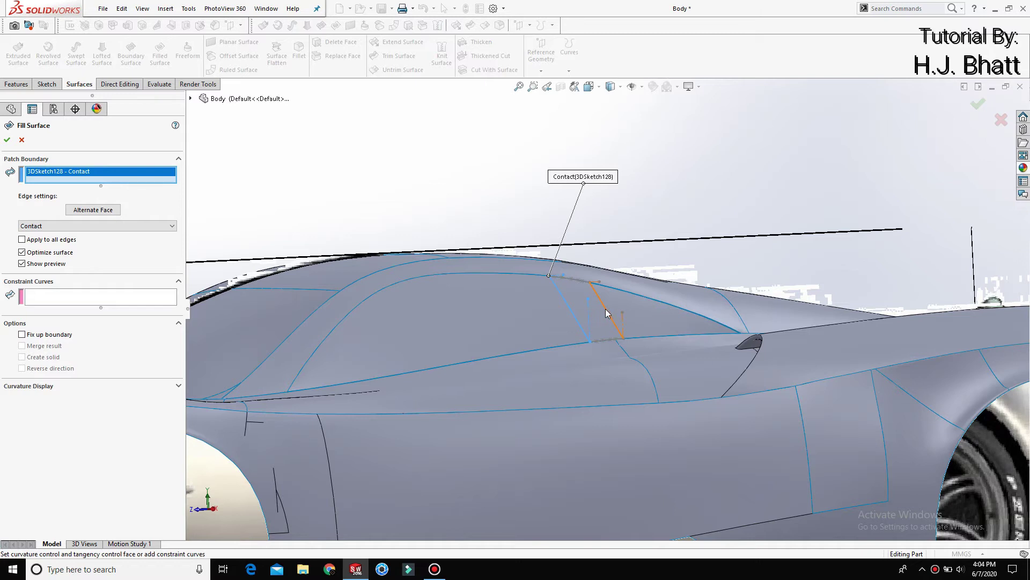
click(606, 312)
scroll(602, 336, down, 2)
scroll(607, 353, down, 3)
scroll(607, 352, down, 2)
scroll(597, 356, down, 1)
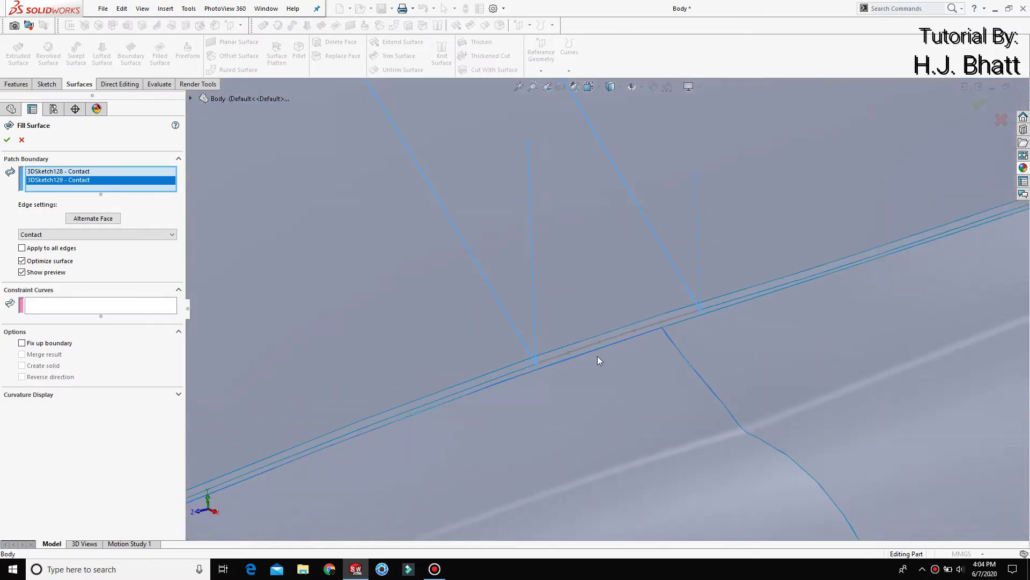
click(589, 344)
scroll(565, 315, up, 3)
scroll(520, 226, down, 2)
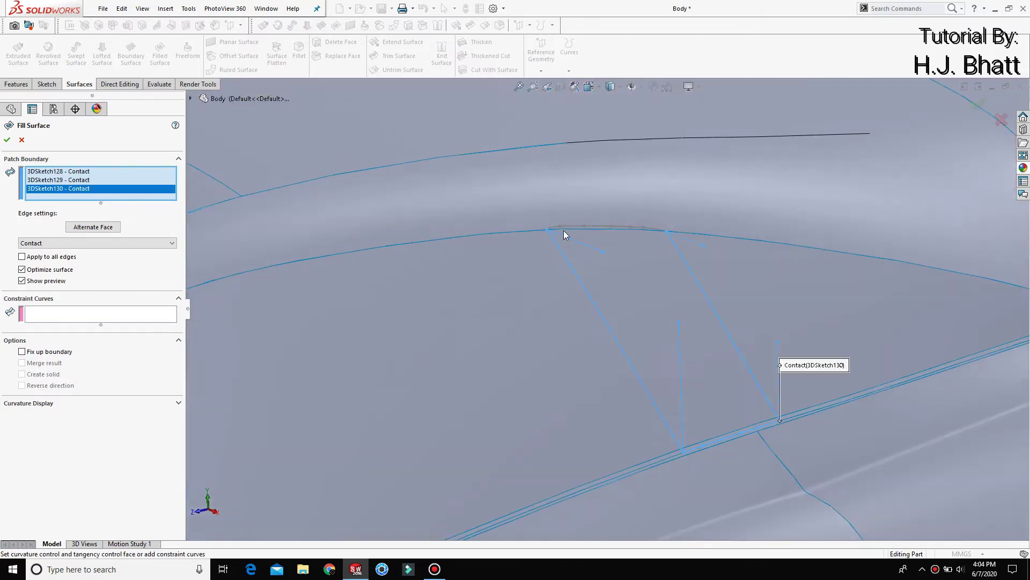
click(581, 225)
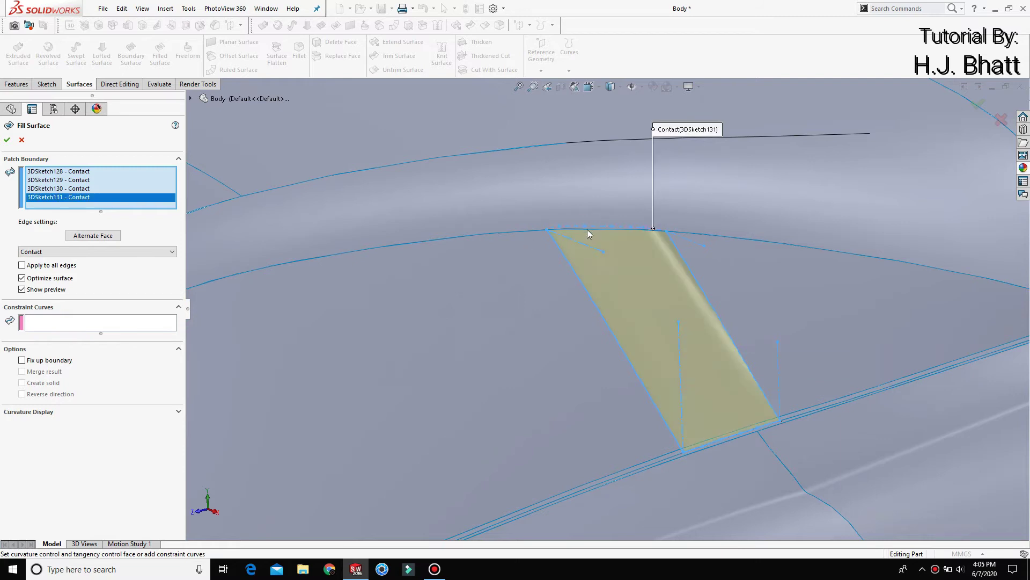
scroll(583, 292, down, 2)
scroll(591, 354, up, 2)
mouse_move(606, 352)
middle_down()
mouse_move(641, 334)
mouse_move(601, 327)
middle_up()
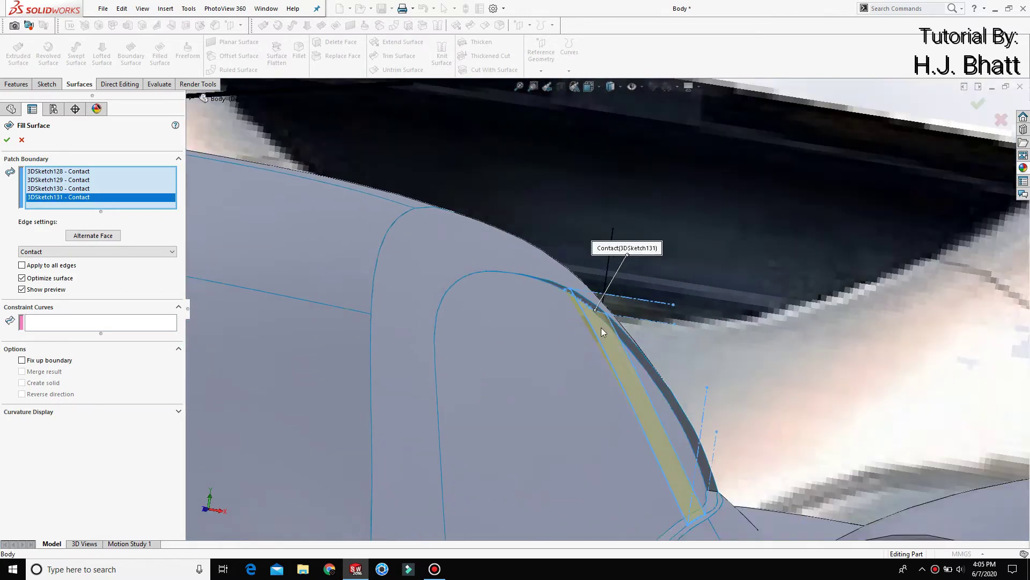
scroll(592, 273, down, 2)
scroll(592, 272, down, 2)
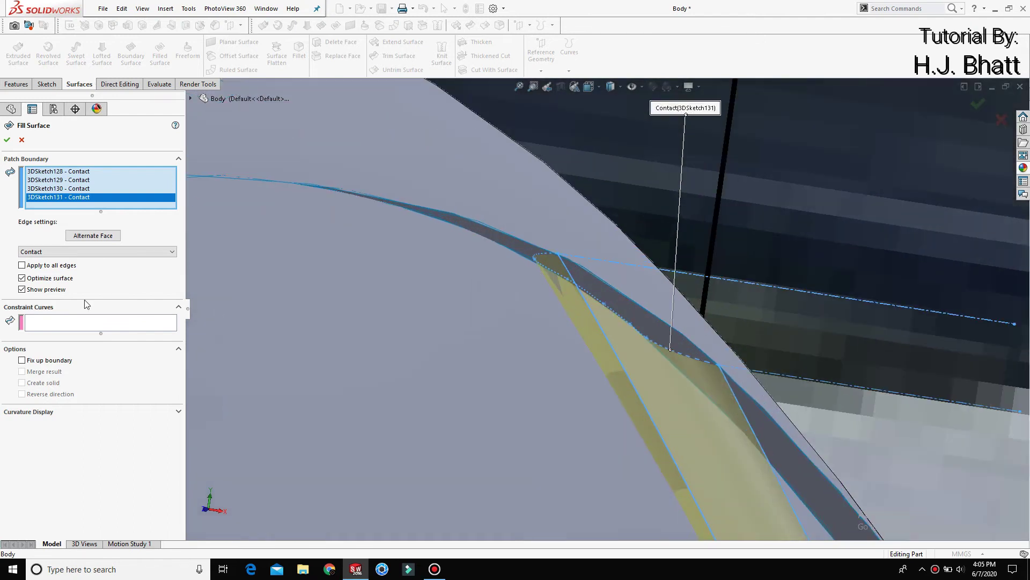
click(22, 140)
Step: Reopen 3DSketch131 and delete its existing roof-edge spline
double_click(546, 270)
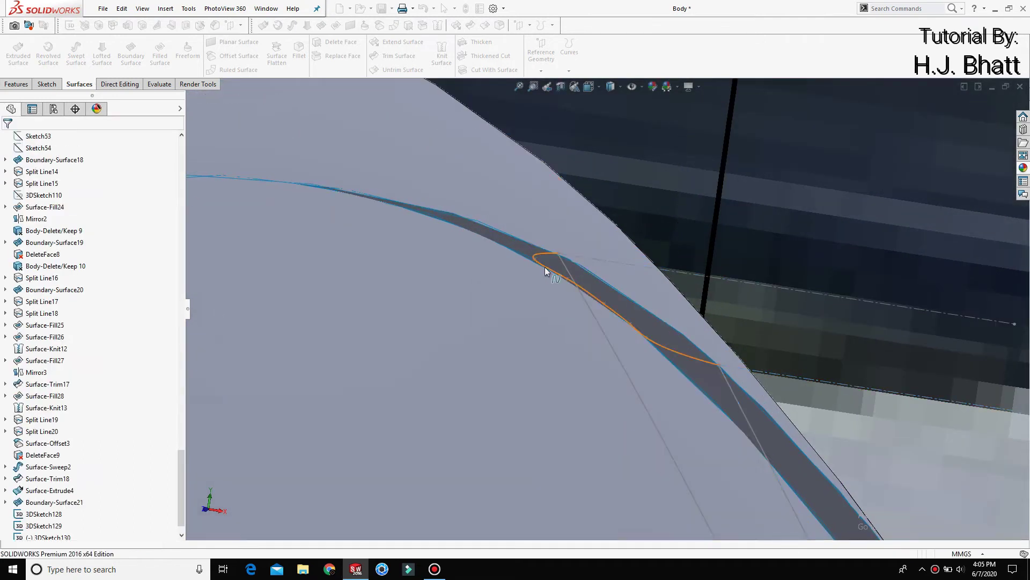
click(566, 249)
click(577, 222)
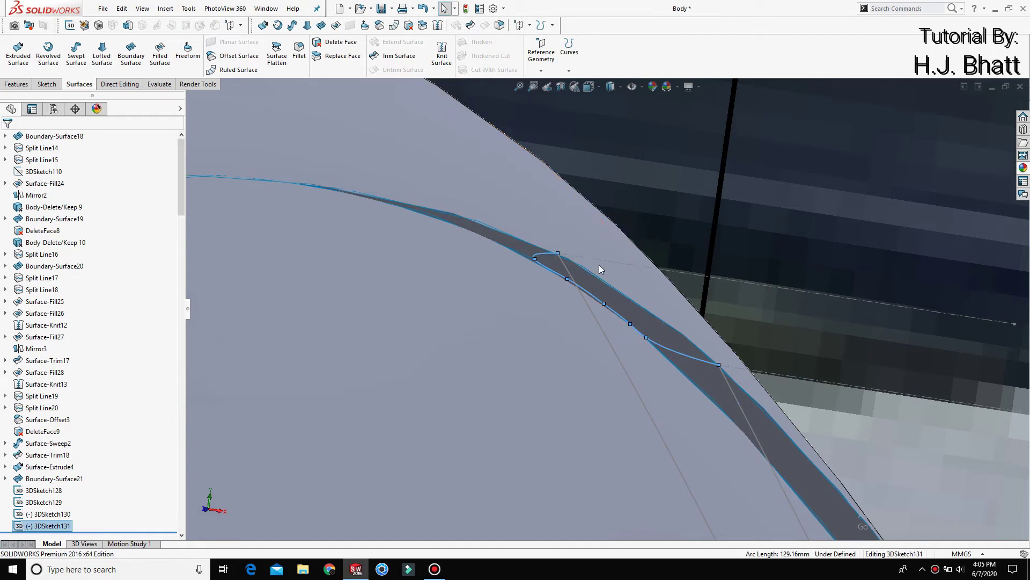
click(598, 296)
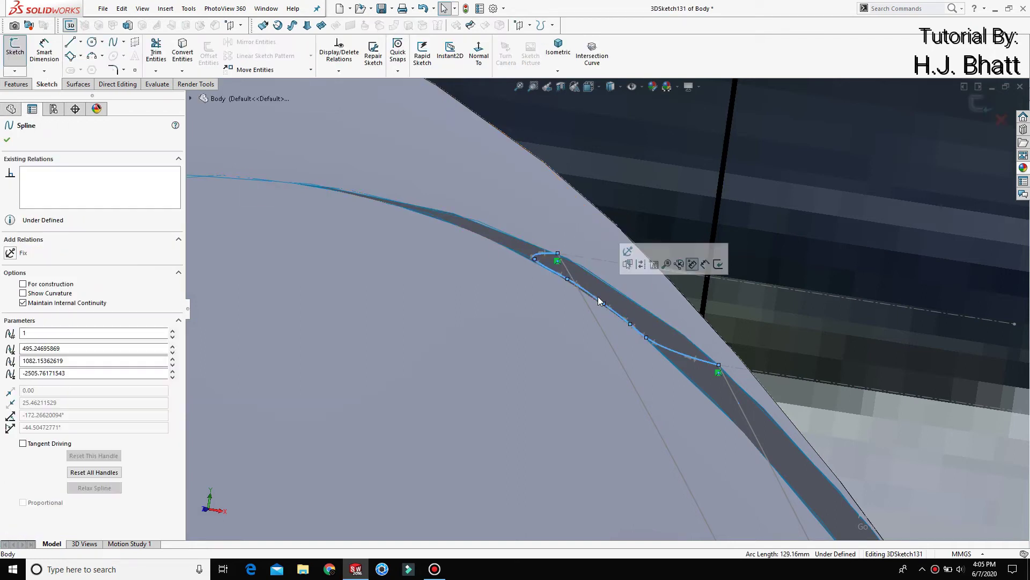
key(Delete)
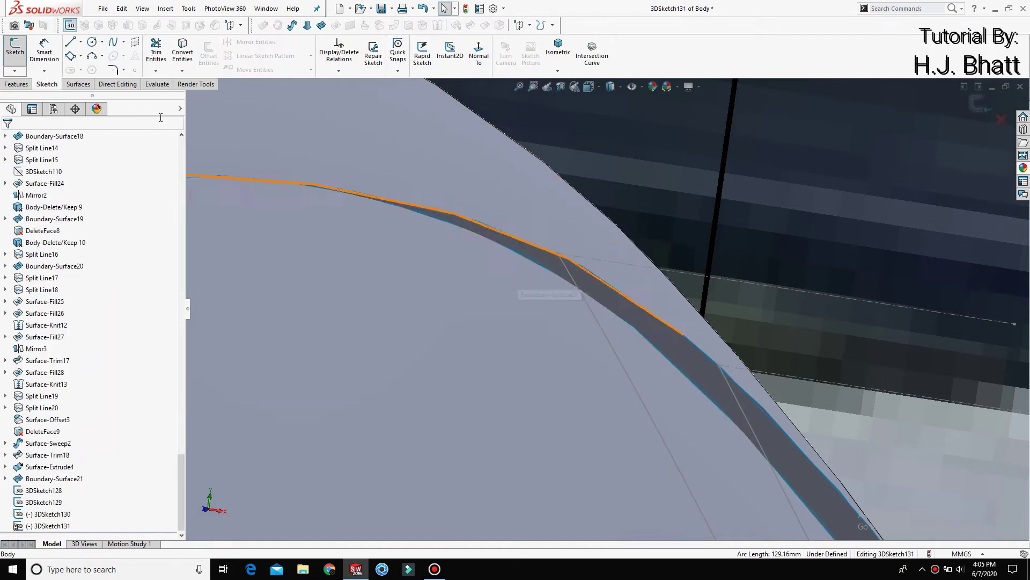
Step: Draw a new multi-point spline from the strip's corner vertex along its edge and exit the sketch
click(113, 42)
scroll(564, 252, down, 3)
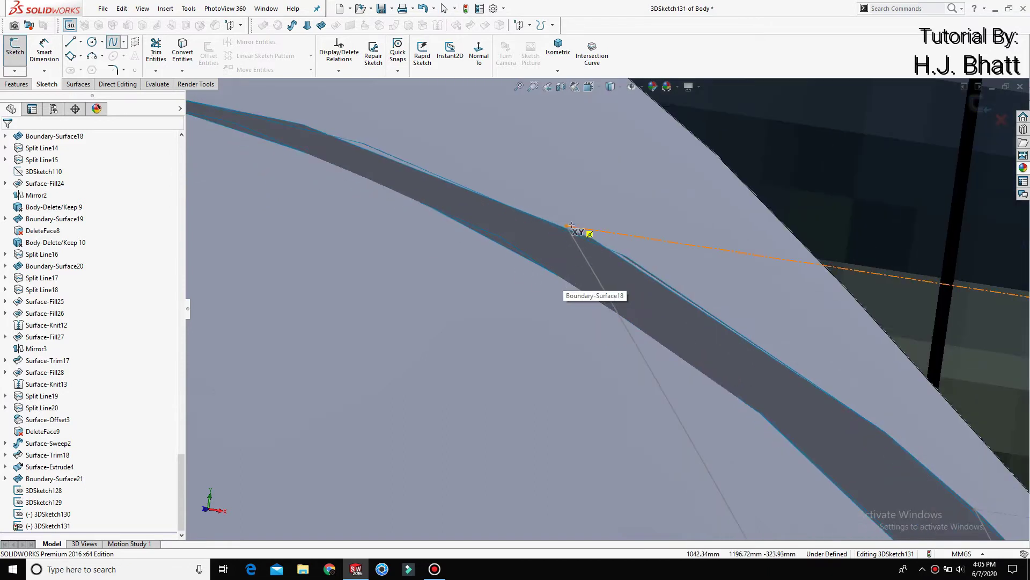
click(566, 226)
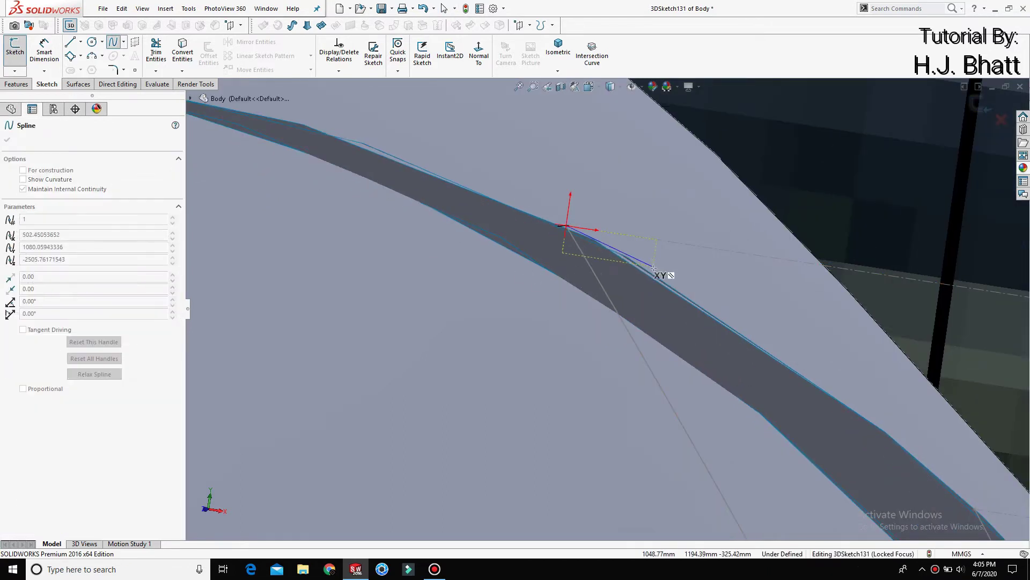
click(654, 272)
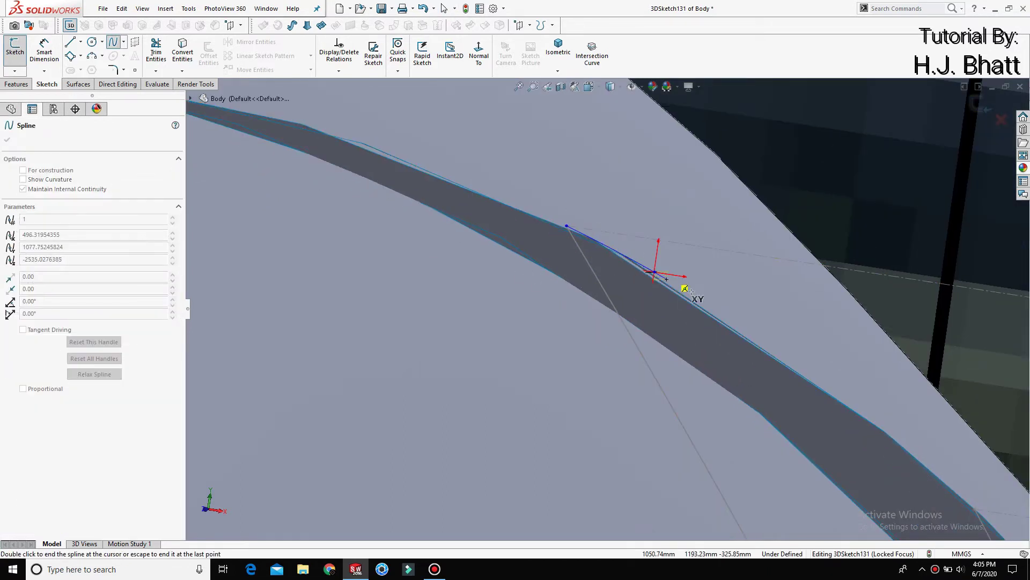
click(718, 311)
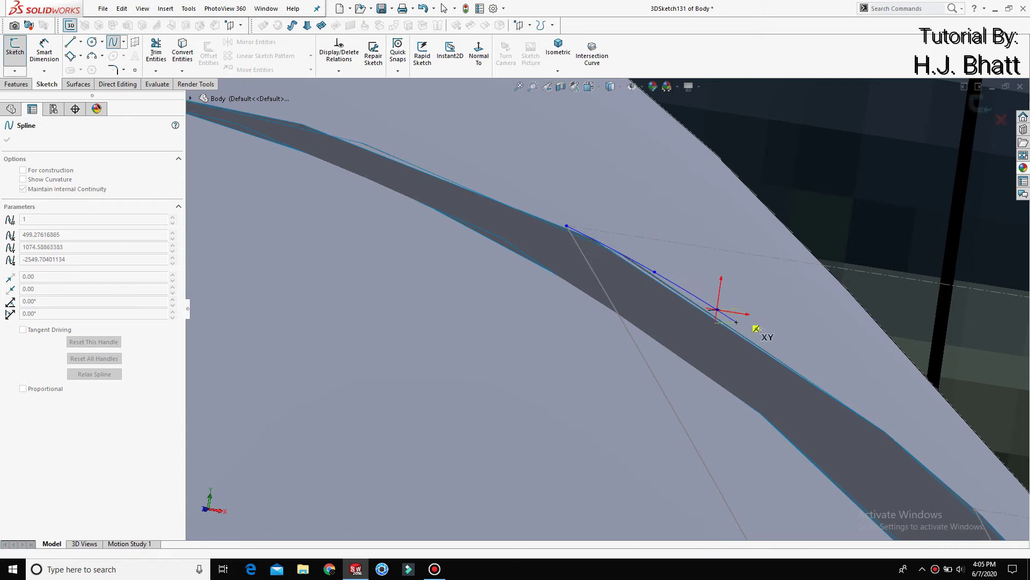
click(787, 356)
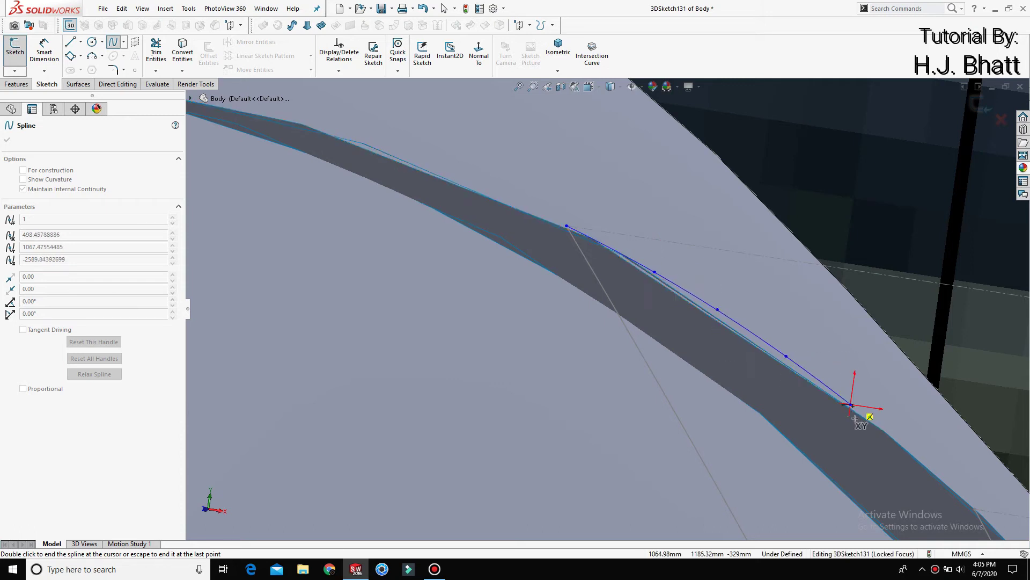
middle_drag(849, 403, 754, 405)
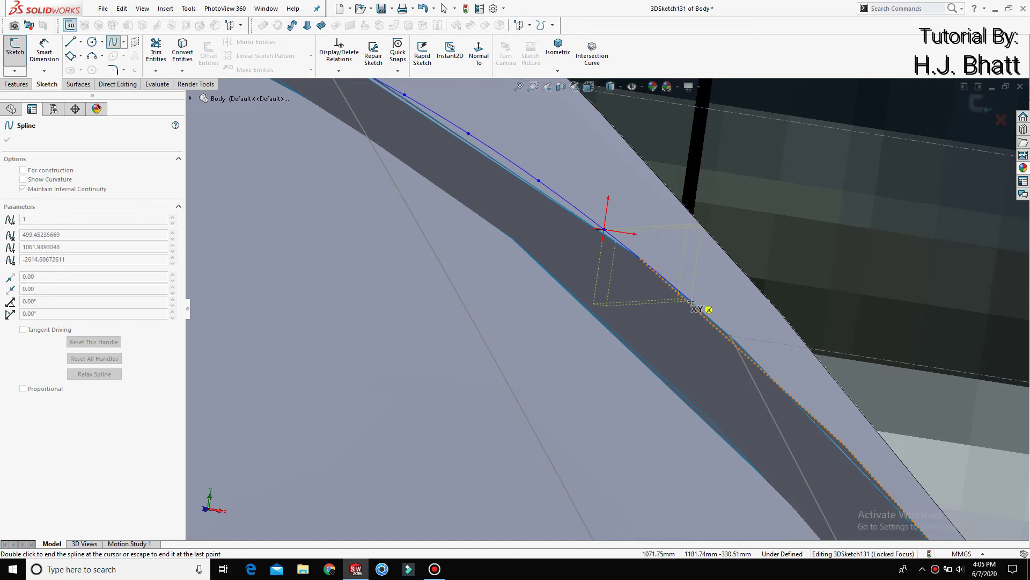
click(691, 301)
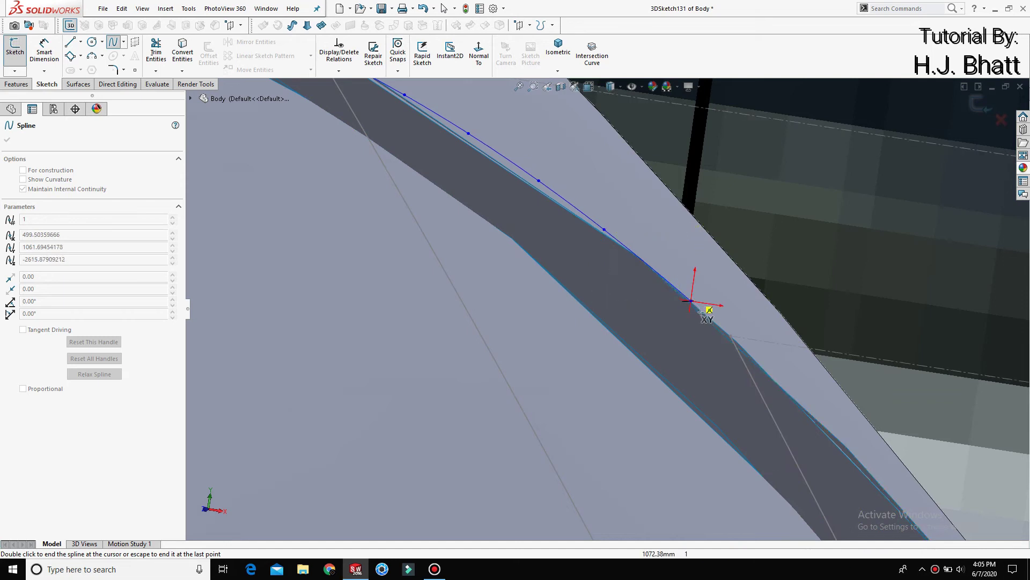
click(731, 335)
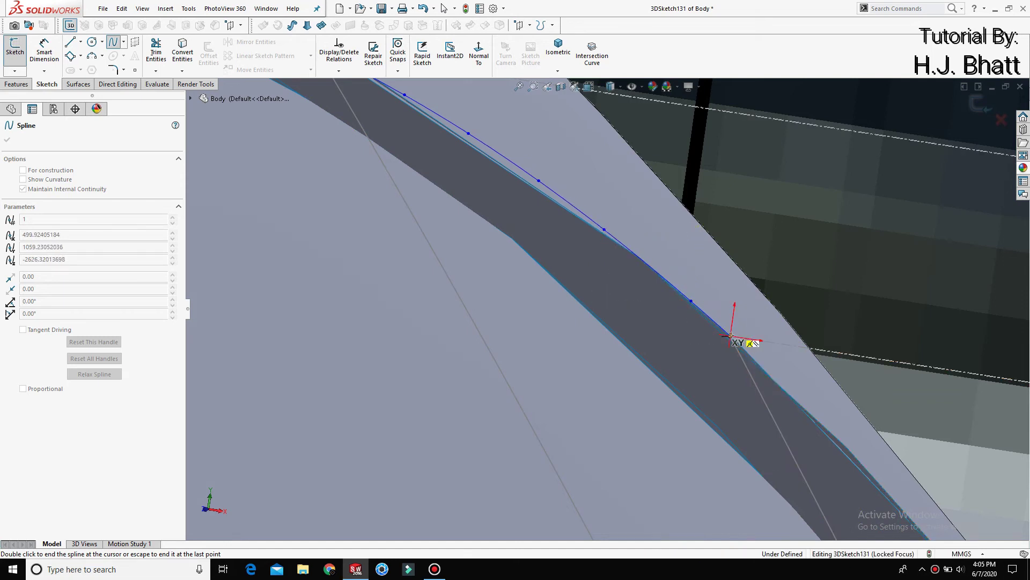
double_click(731, 335)
scroll(507, 301, up, 5)
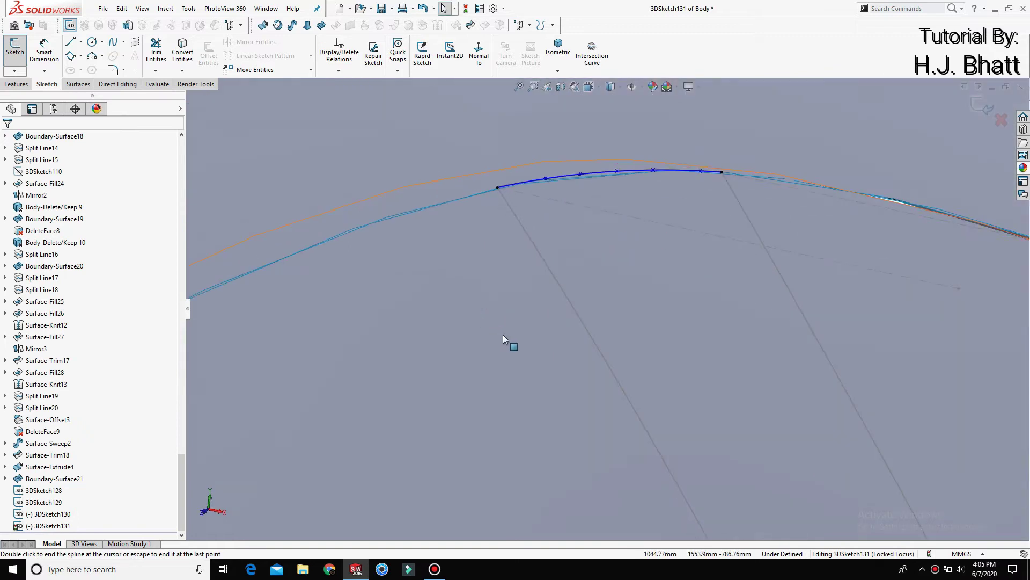
click(969, 108)
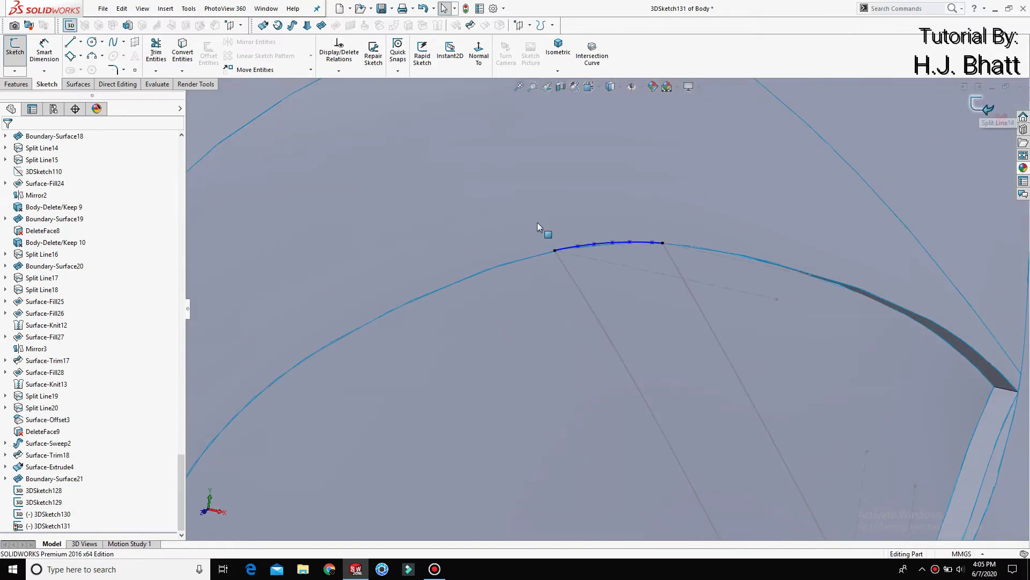
Step: Create a fill surface bounded by 3DSketch128, 129, 130 and 131 with Contact edges
scroll(446, 211, up, 3)
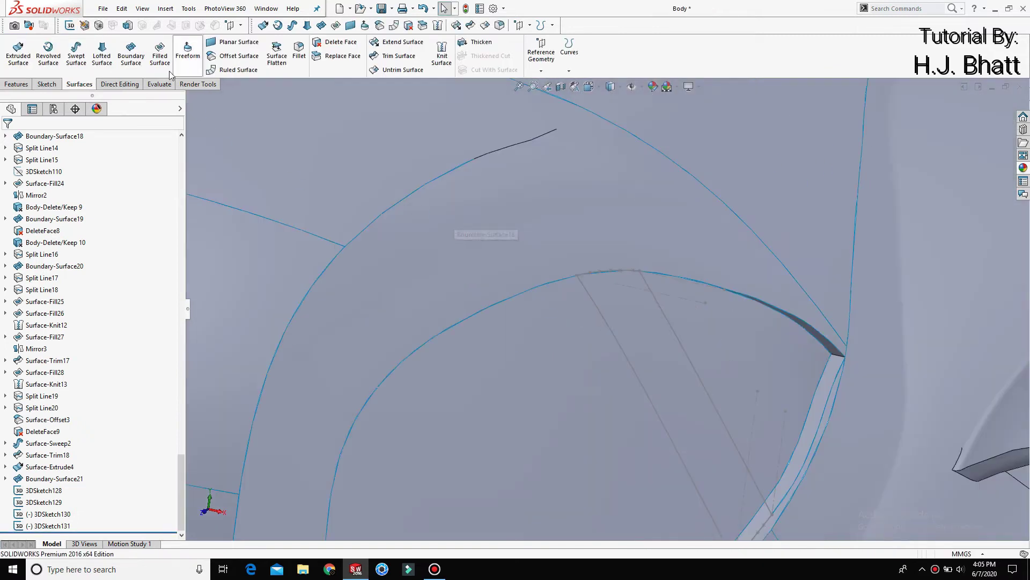
click(600, 307)
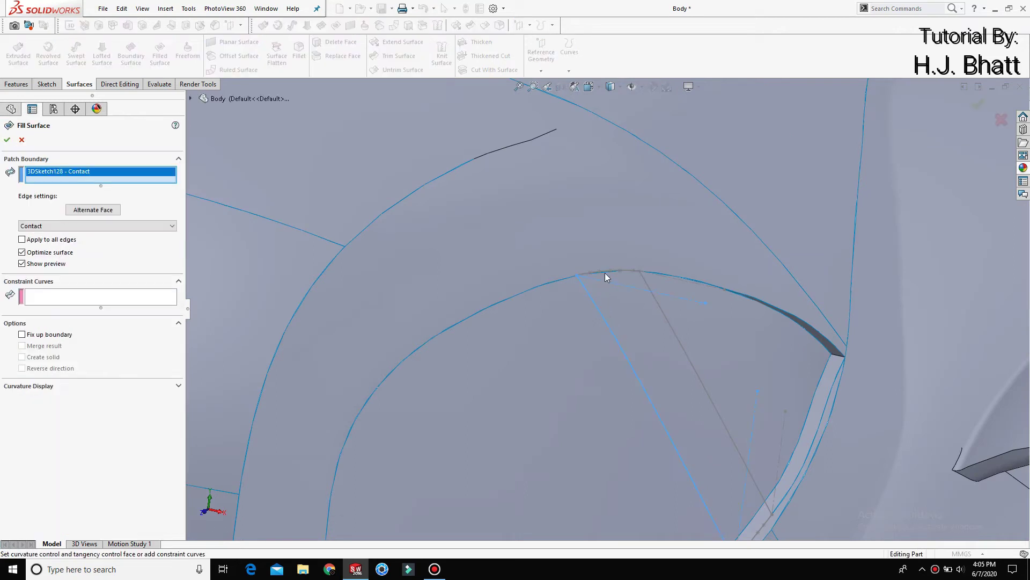
click(605, 272)
click(686, 376)
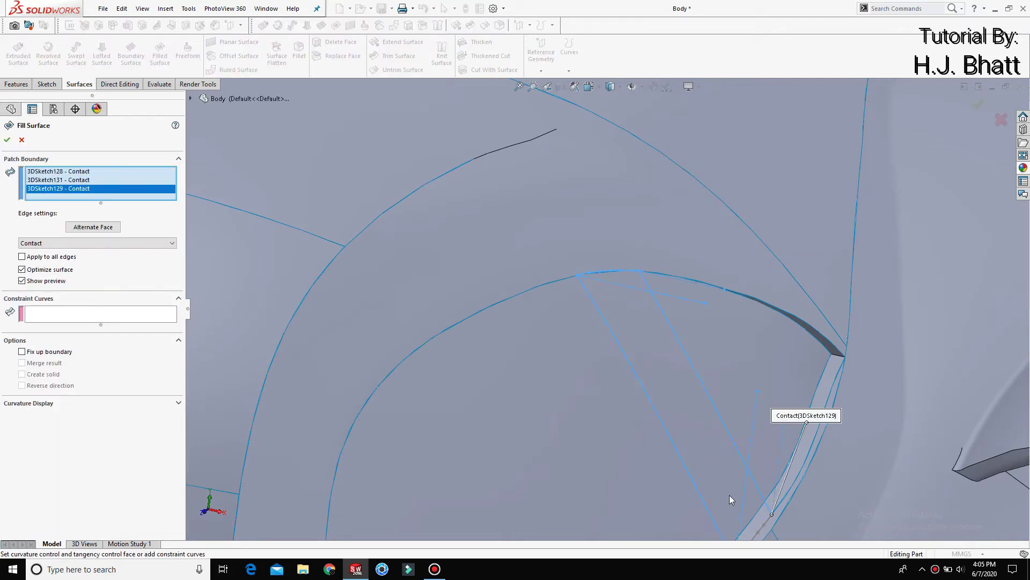
scroll(675, 447, up, 5)
scroll(696, 395, down, 7)
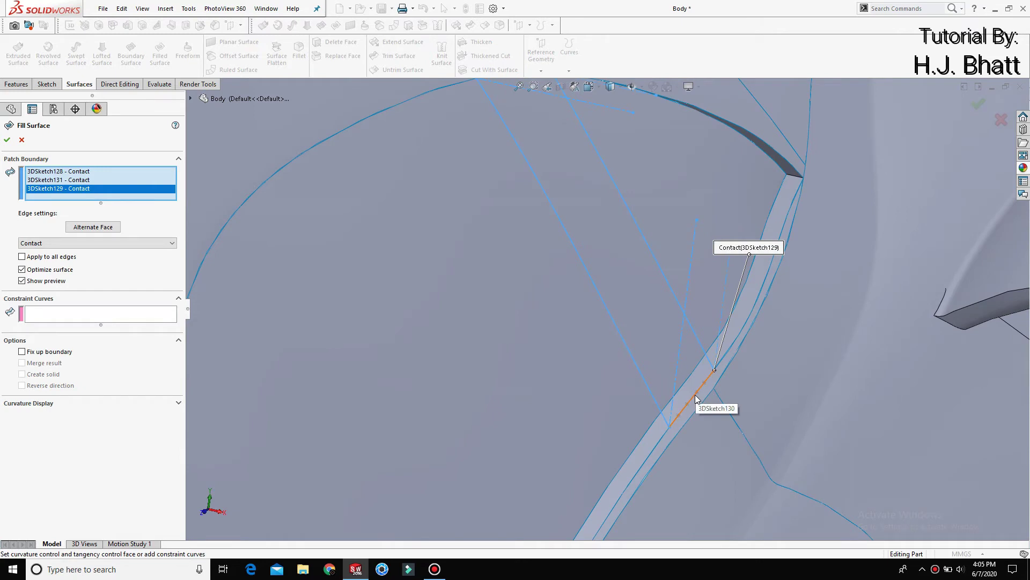
click(694, 395)
mouse_move(694, 394)
middle_down()
mouse_move(649, 320)
mouse_move(667, 215)
middle_up()
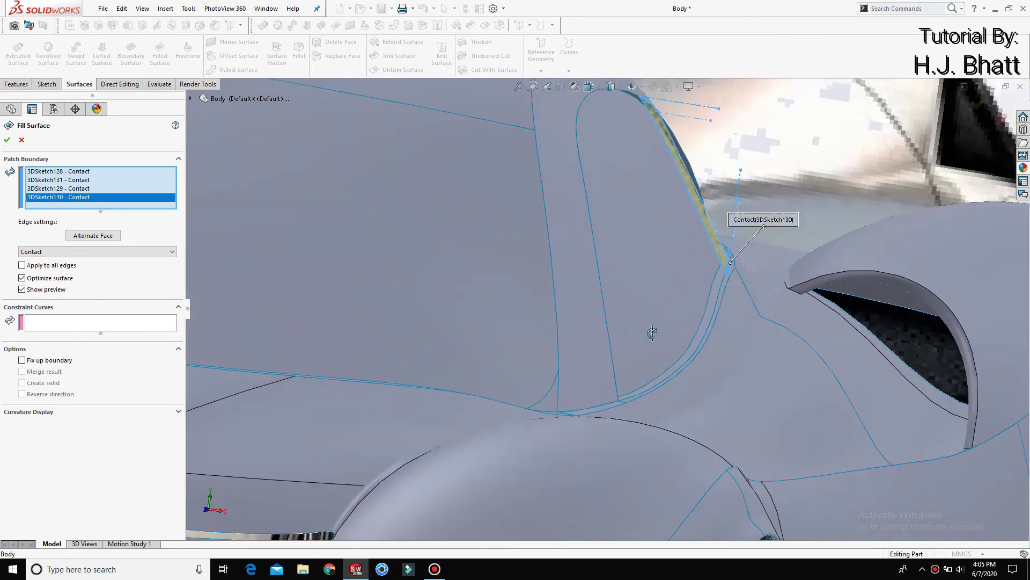
click(7, 142)
Step: Switch to the Back view of the car
scroll(663, 216, down, 5)
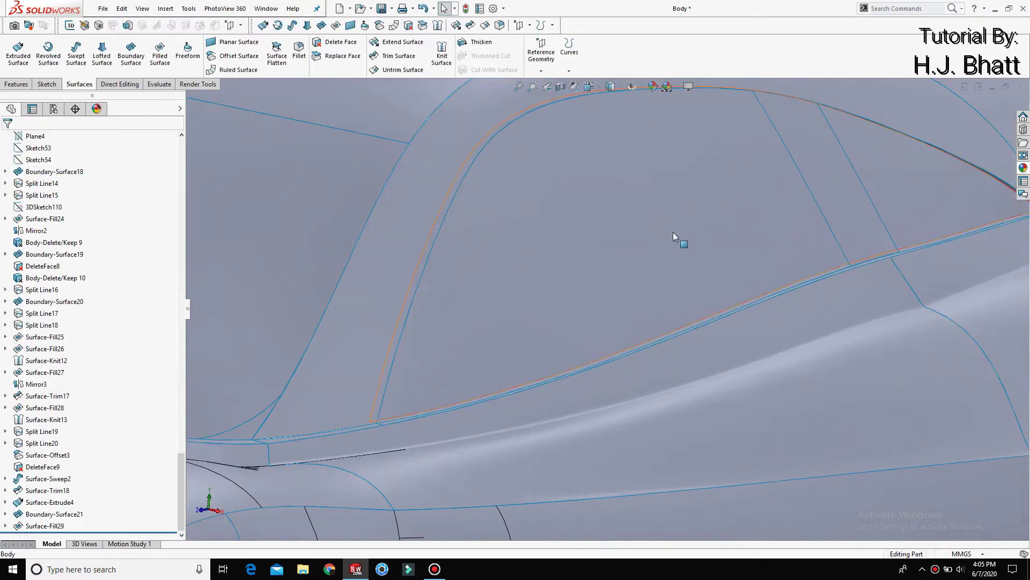
scroll(673, 232, up, 3)
scroll(705, 239, up, 3)
key(space)
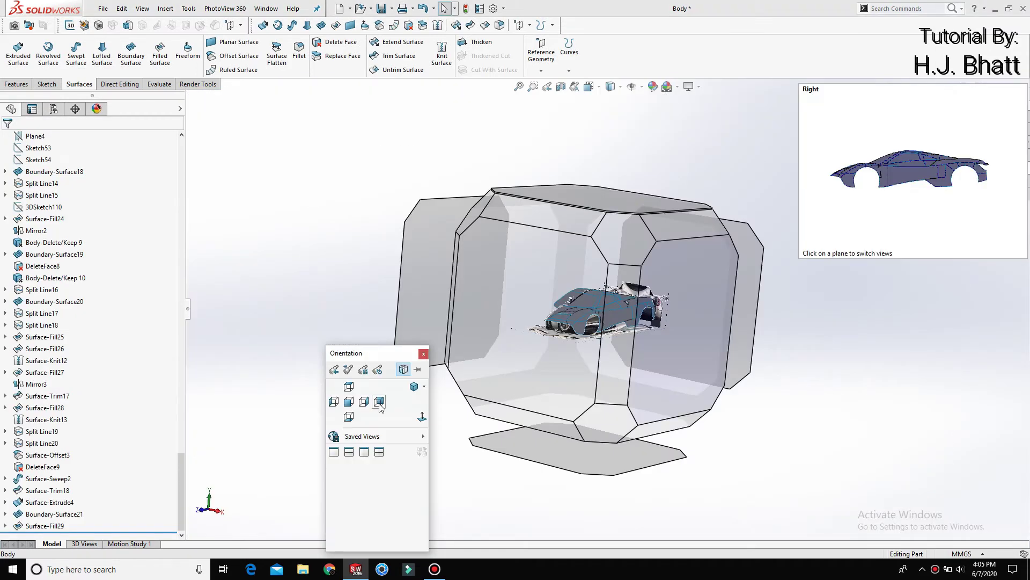
click(379, 402)
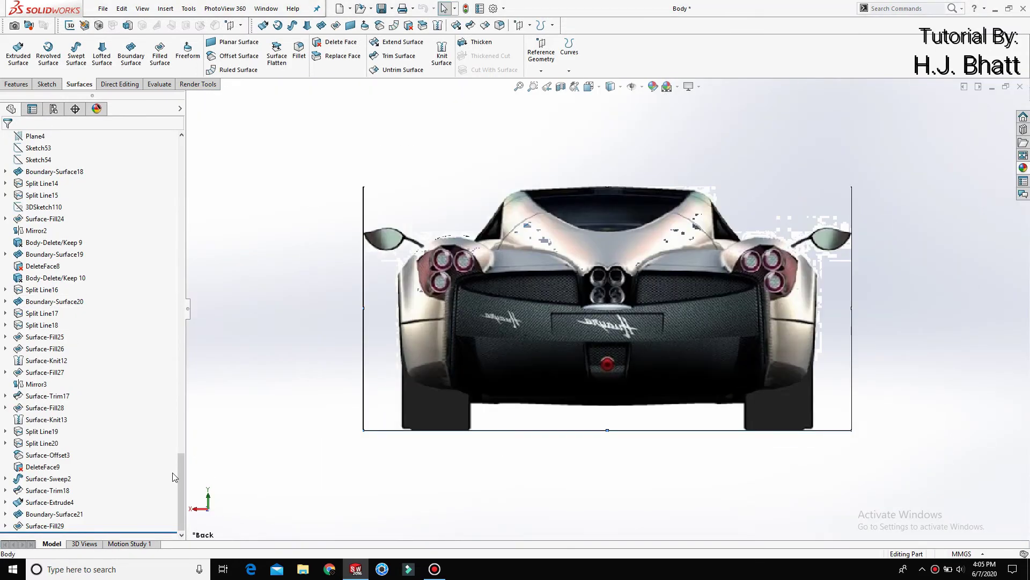
Step: Expand the Blueprints folder and start a sketch on the Backplane plane
drag(181, 477, 189, 157)
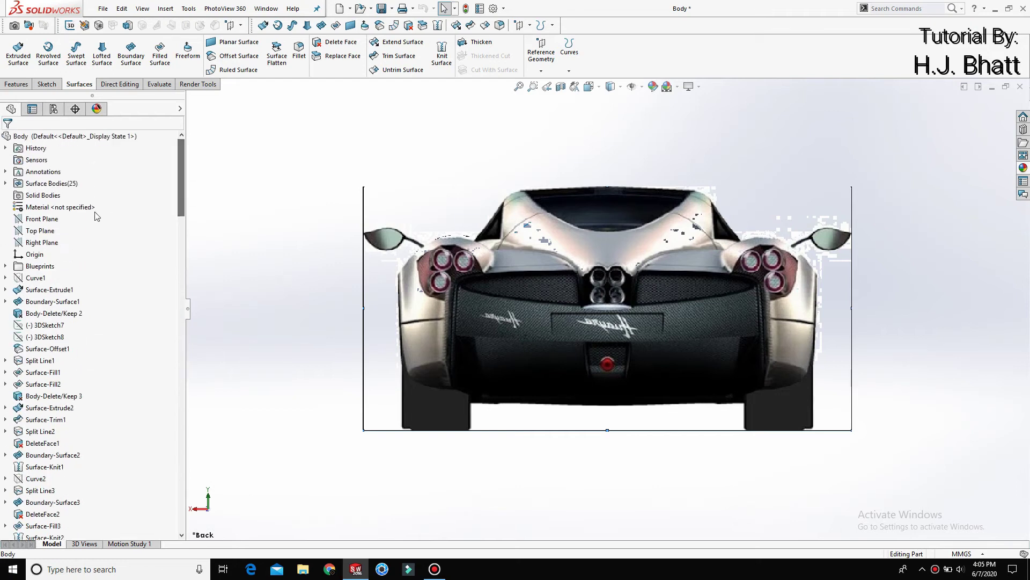
click(4, 266)
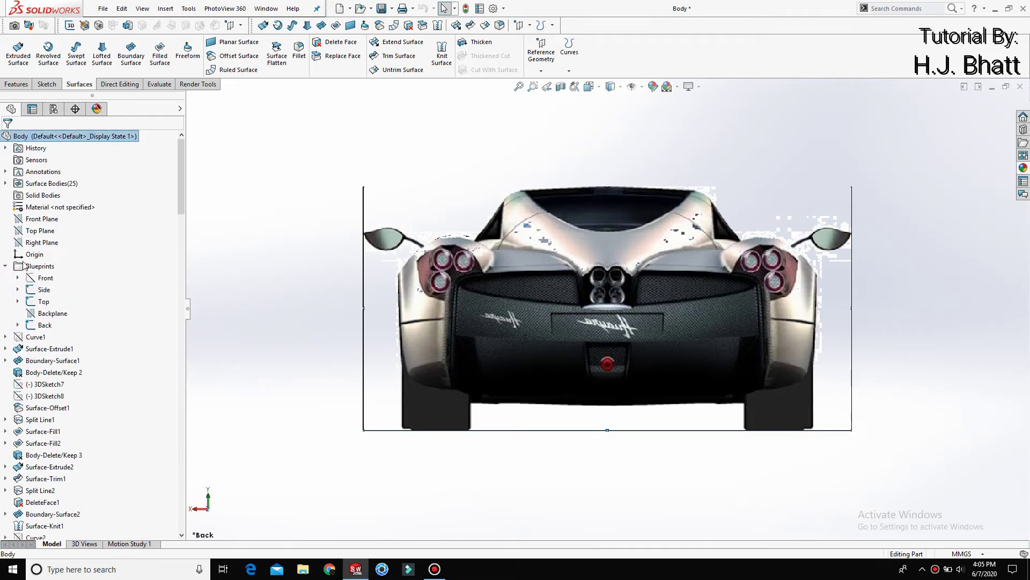
click(52, 313)
click(54, 284)
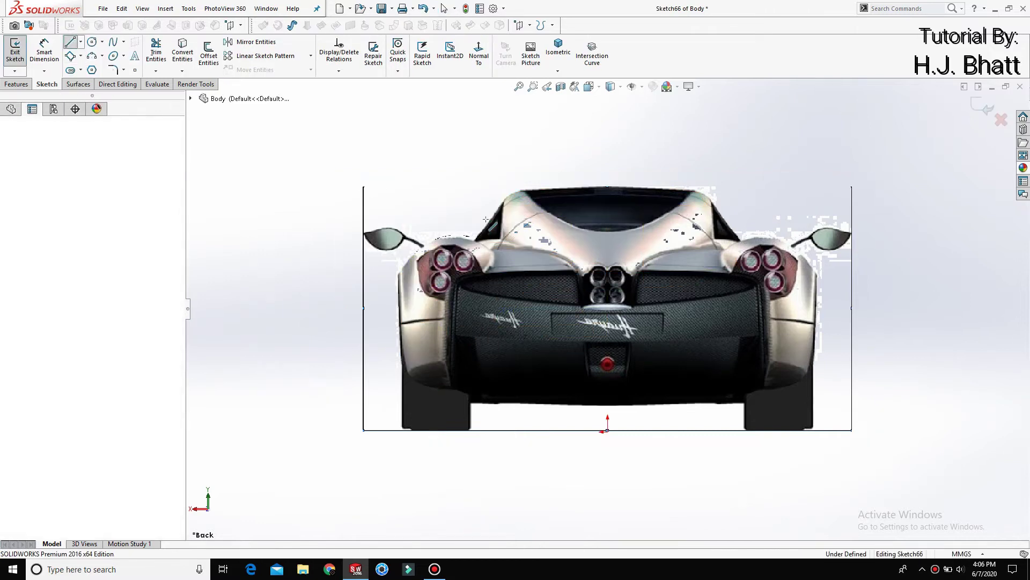
Step: Draw a short line at the car's upper left and dimension its outer endpoint height to 1088.45
click(432, 200)
click(485, 219)
key(Escape)
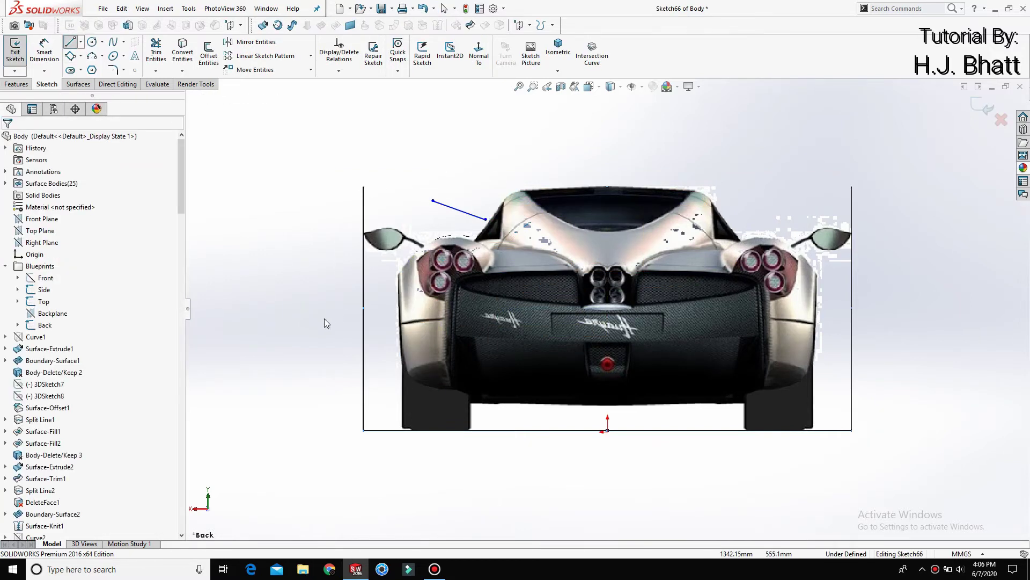
key(d)
click(432, 200)
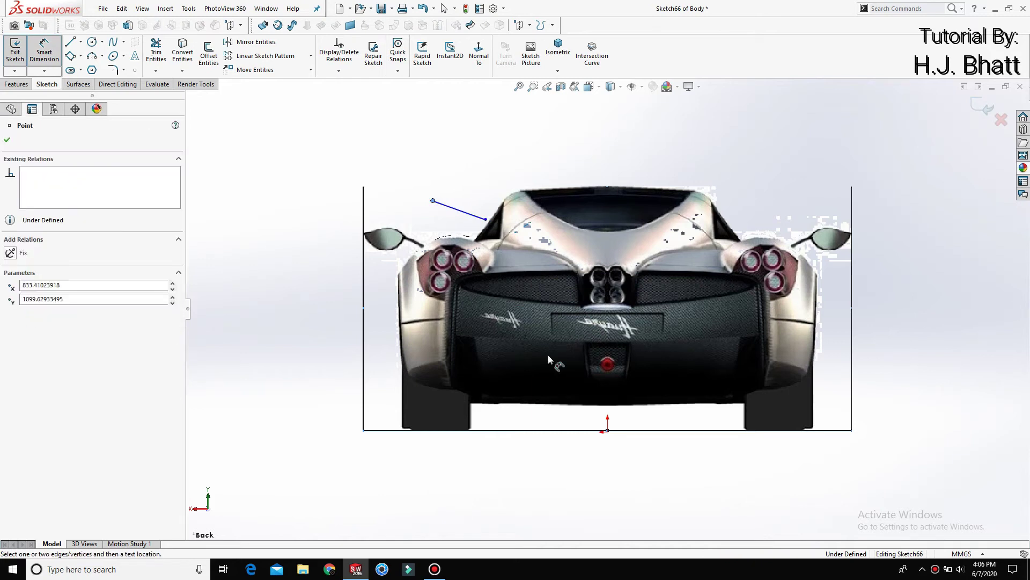
click(607, 432)
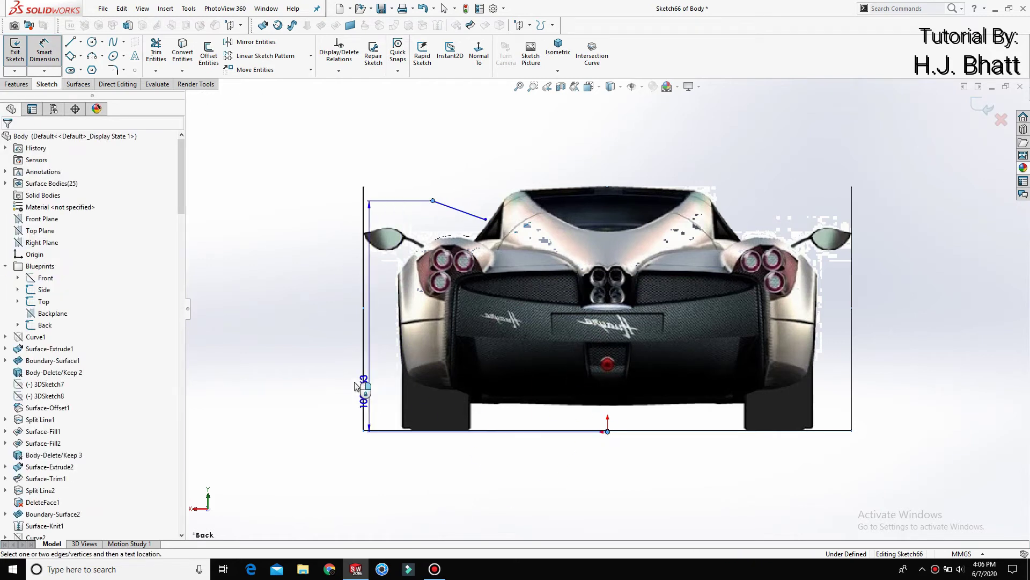
click(311, 364)
text(108)
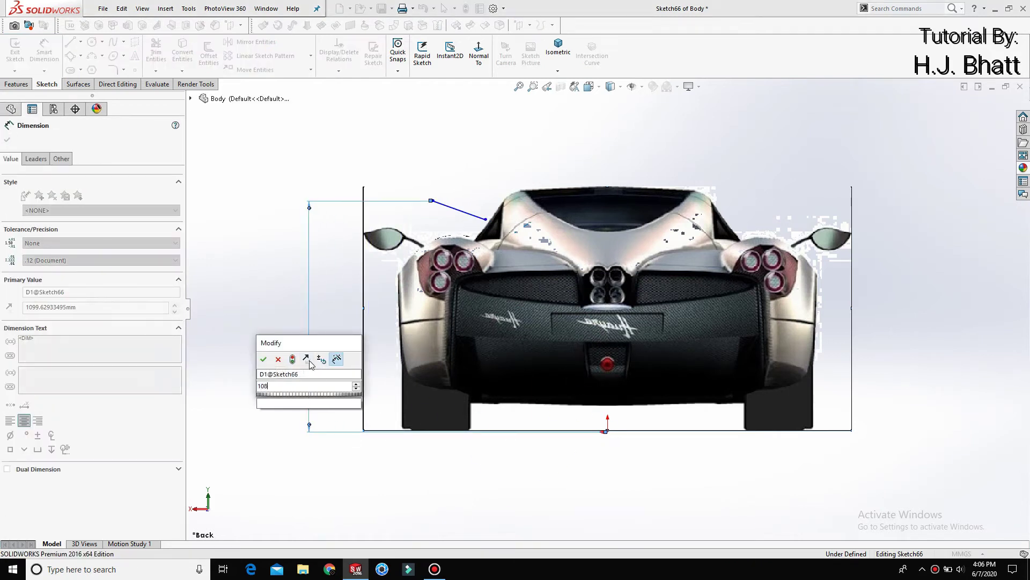
text(8.45)
key(Return)
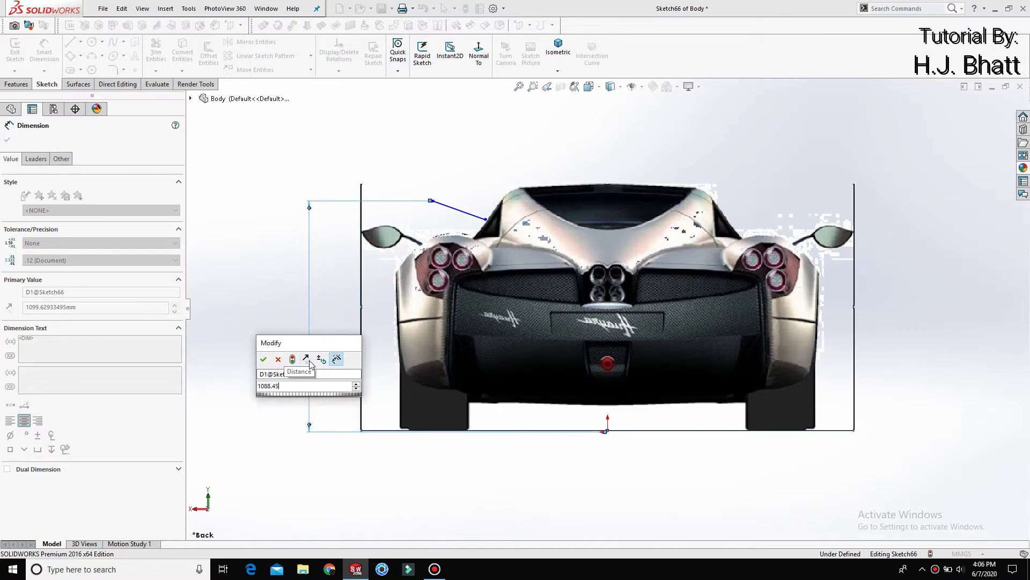
Step: Dimension the line's inner endpoint height to 976.65
click(485, 220)
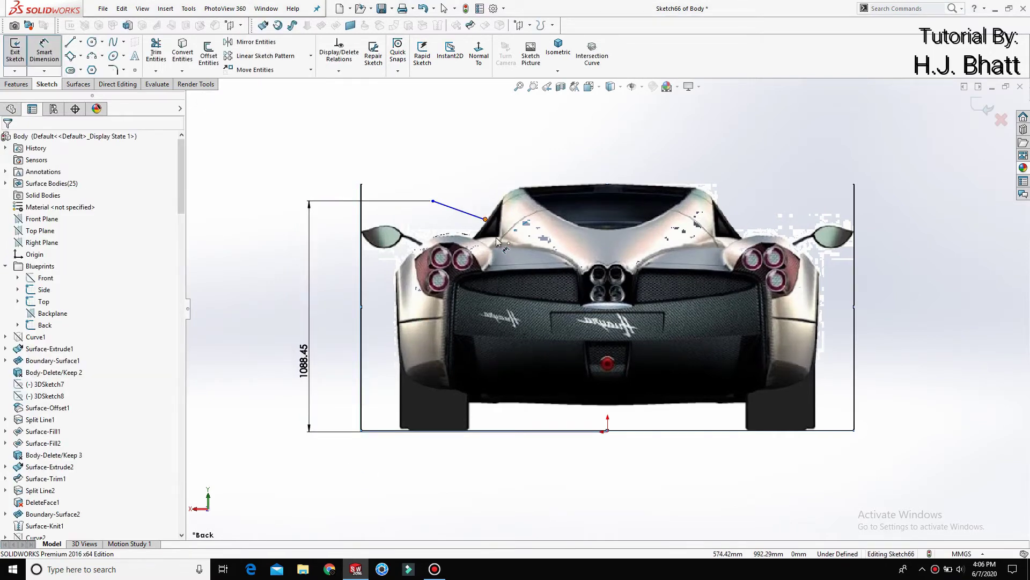
click(607, 431)
click(335, 365)
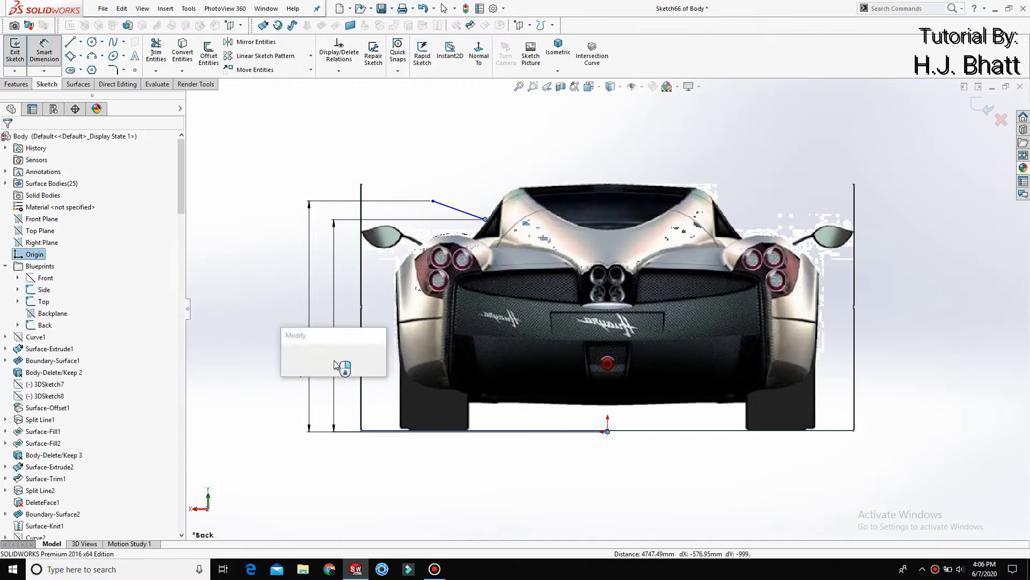
text(97)
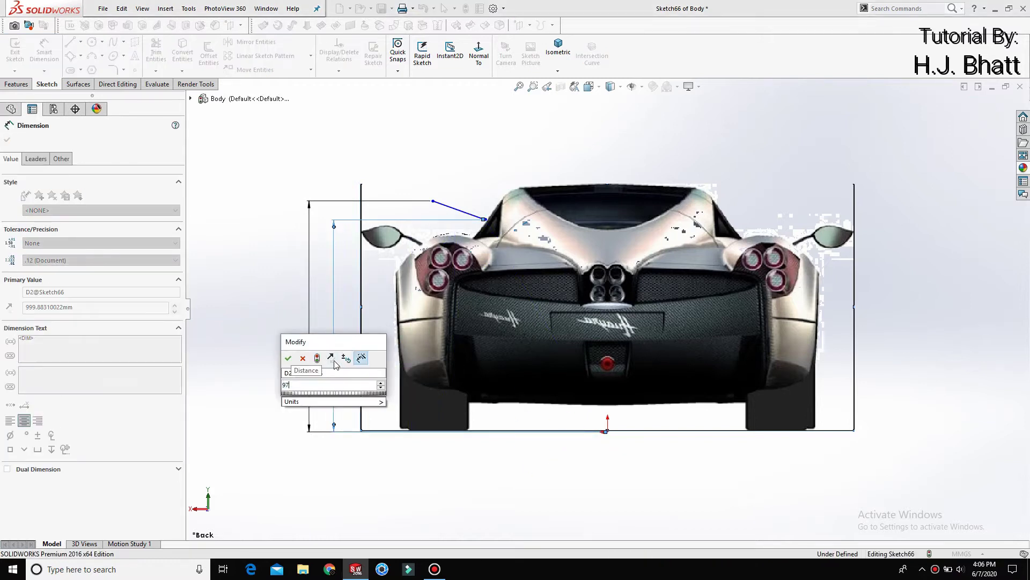
text(6.65)
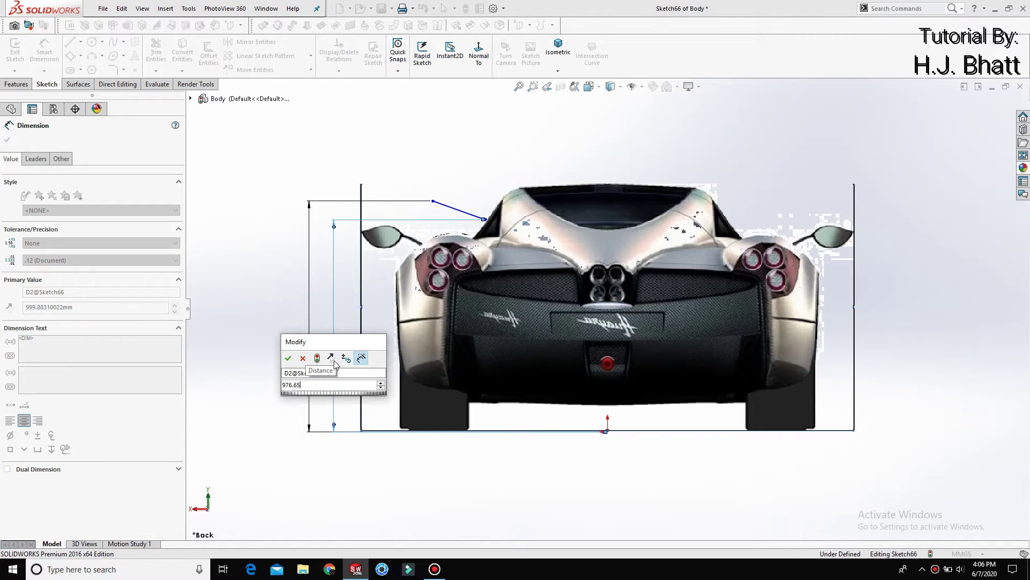
key(Return)
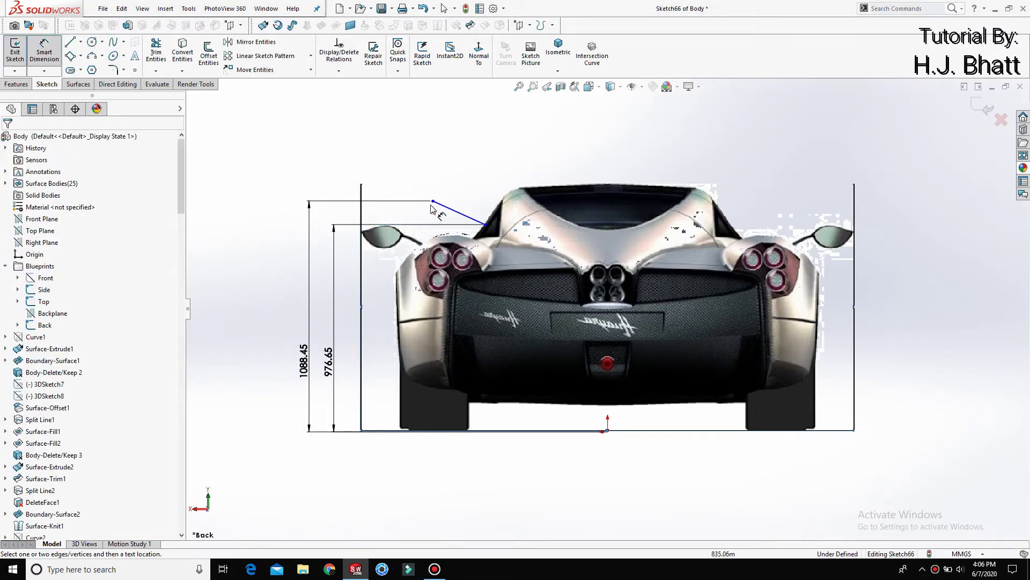
Step: Dimension the line's endpoints horizontally from the origin to 741.70 and 585.10
click(434, 202)
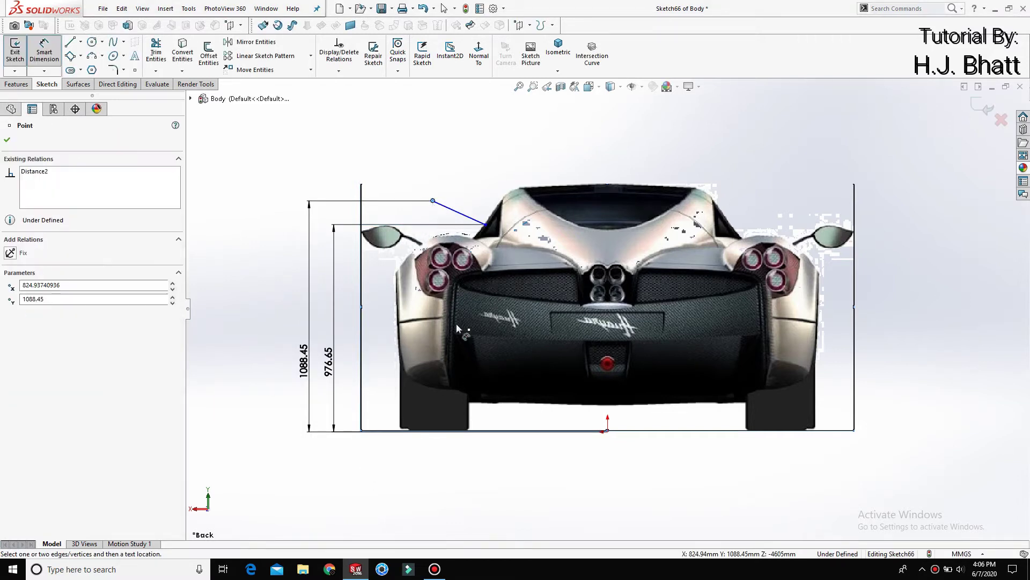
click(608, 432)
click(541, 466)
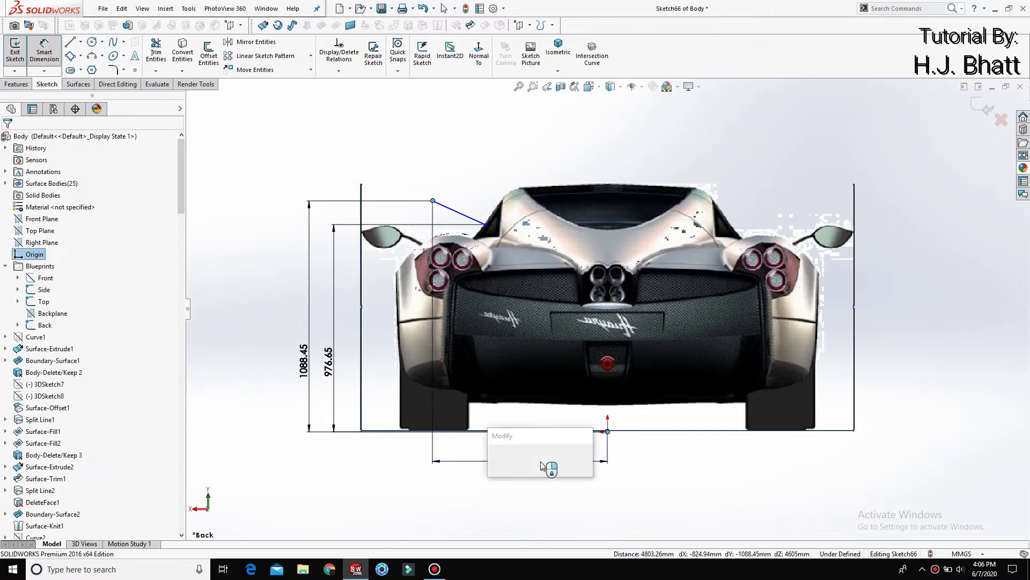
text(741)
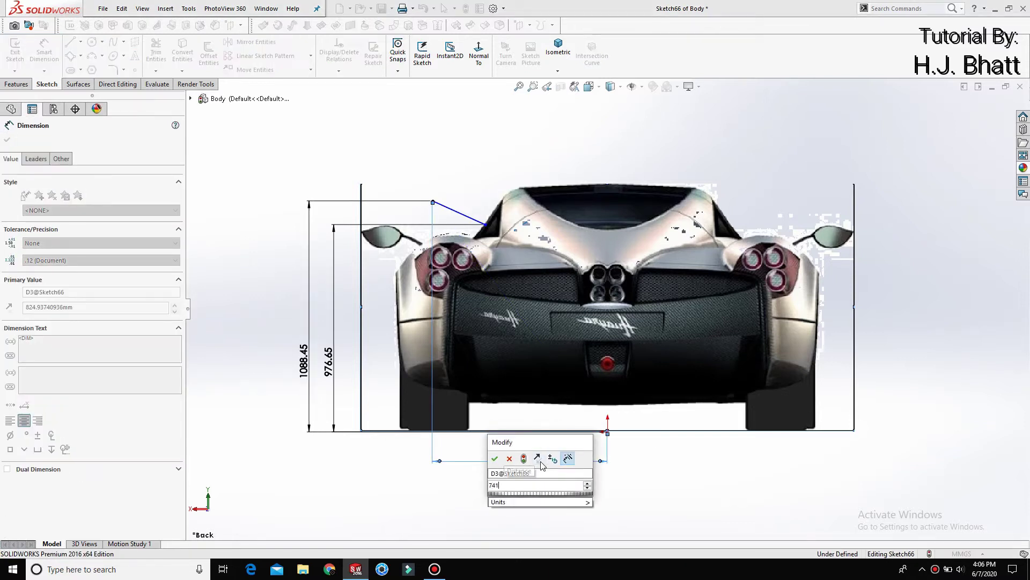
text(.7)
key(Return)
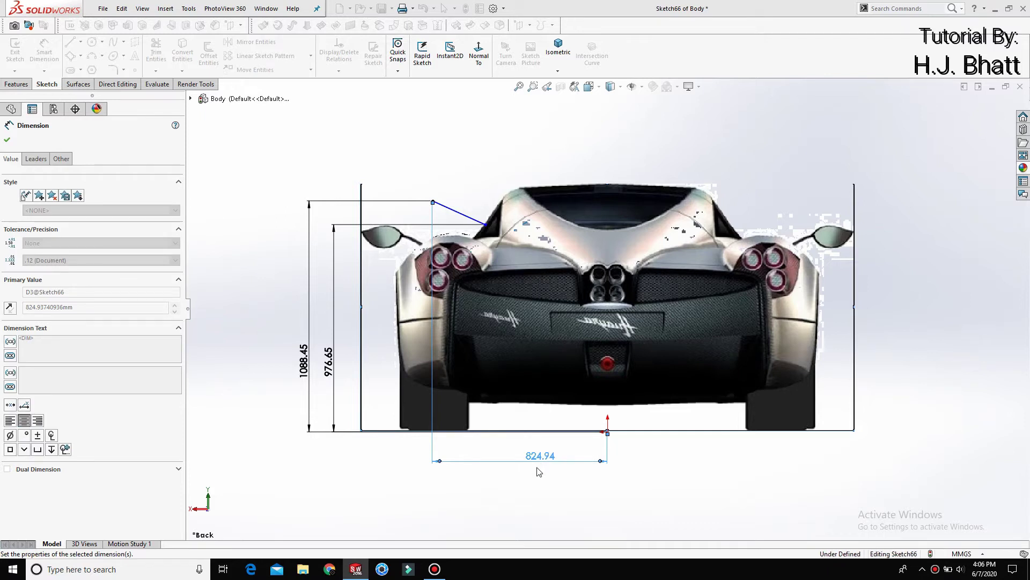
click(486, 225)
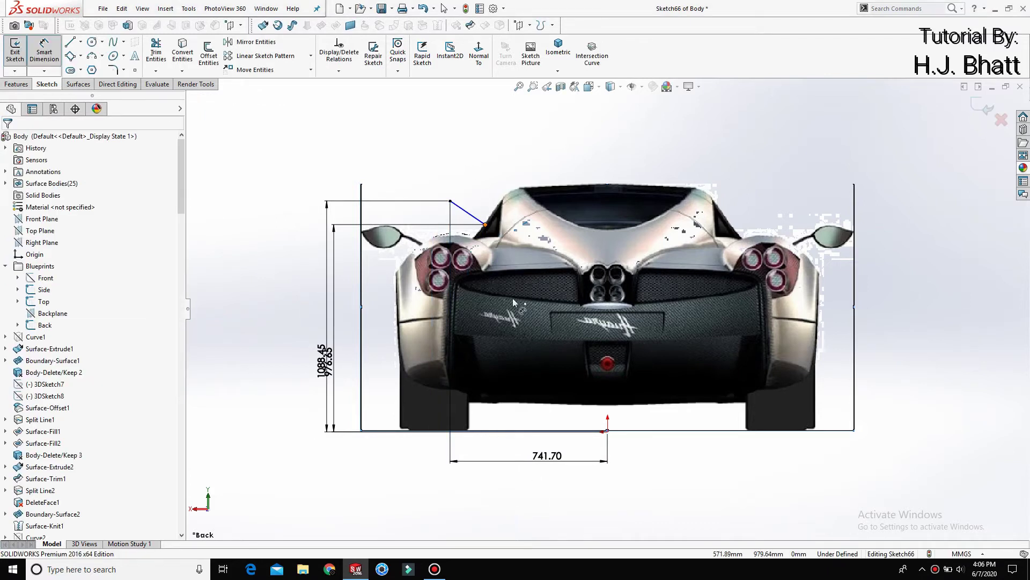
click(607, 432)
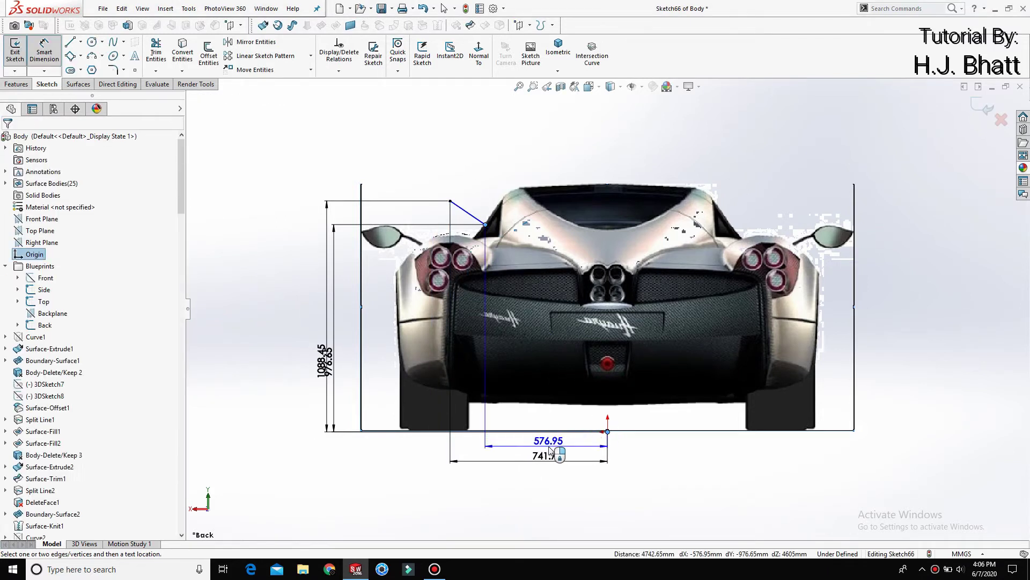
click(553, 444)
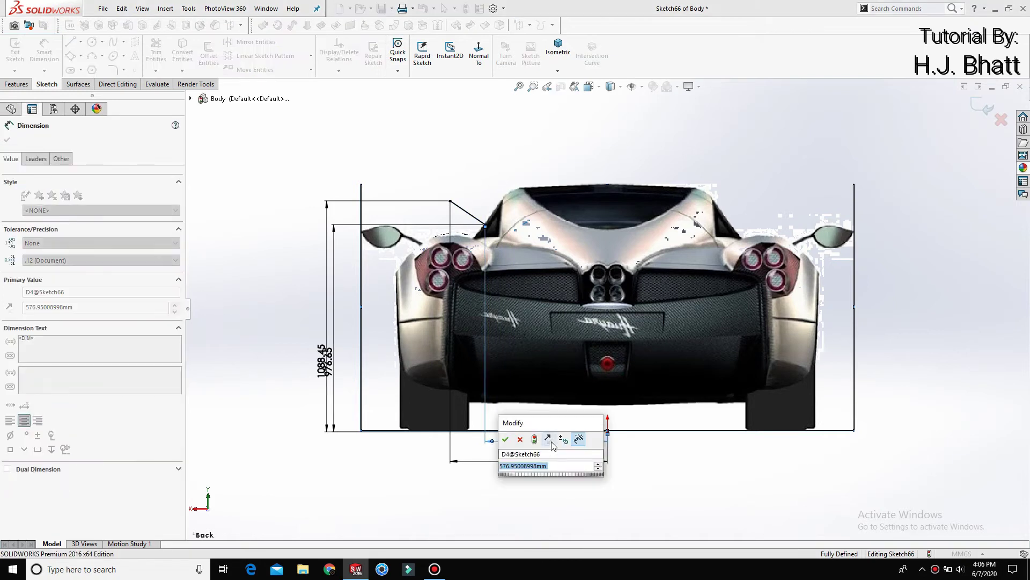
text(585.1)
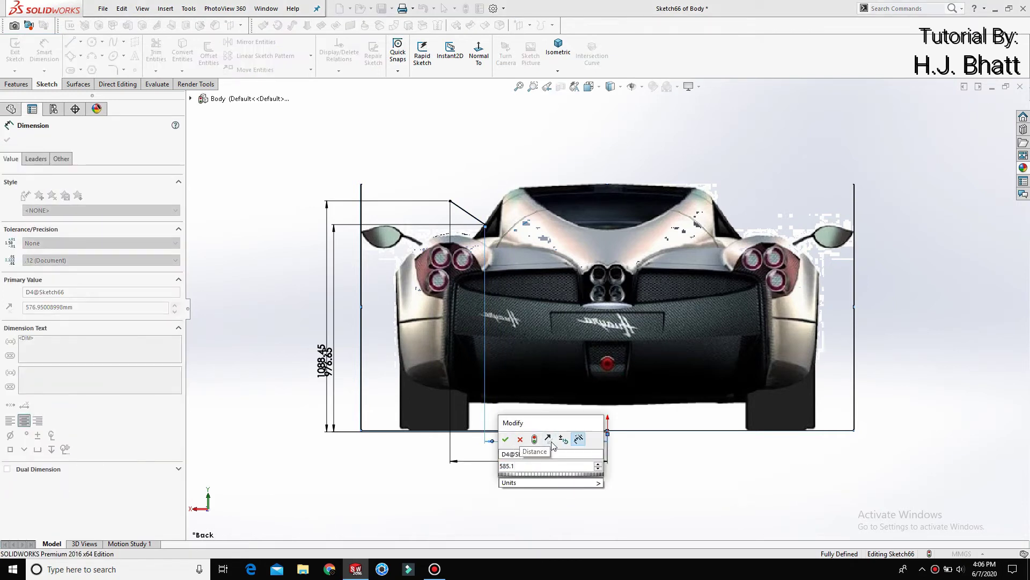
key(Return)
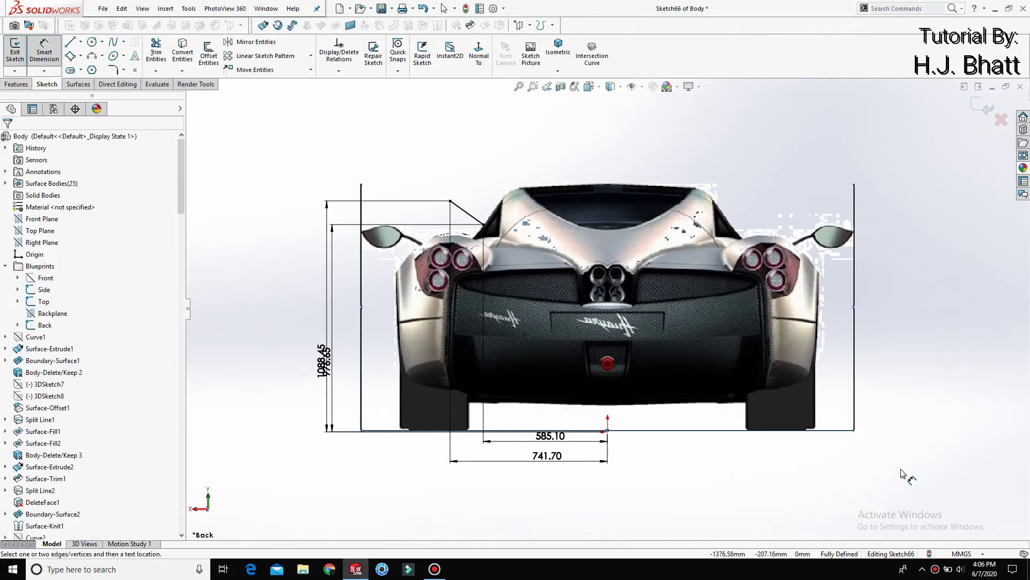
key(Escape)
Step: Exit the sketch and create Plane5 perpendicular to Sketch66's line through its endpoint
click(981, 107)
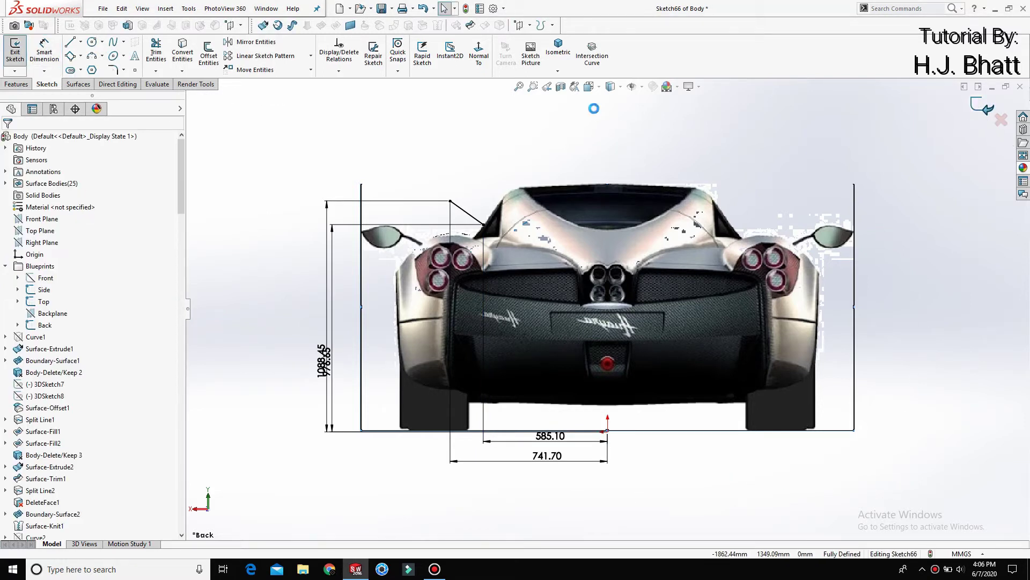
click(541, 70)
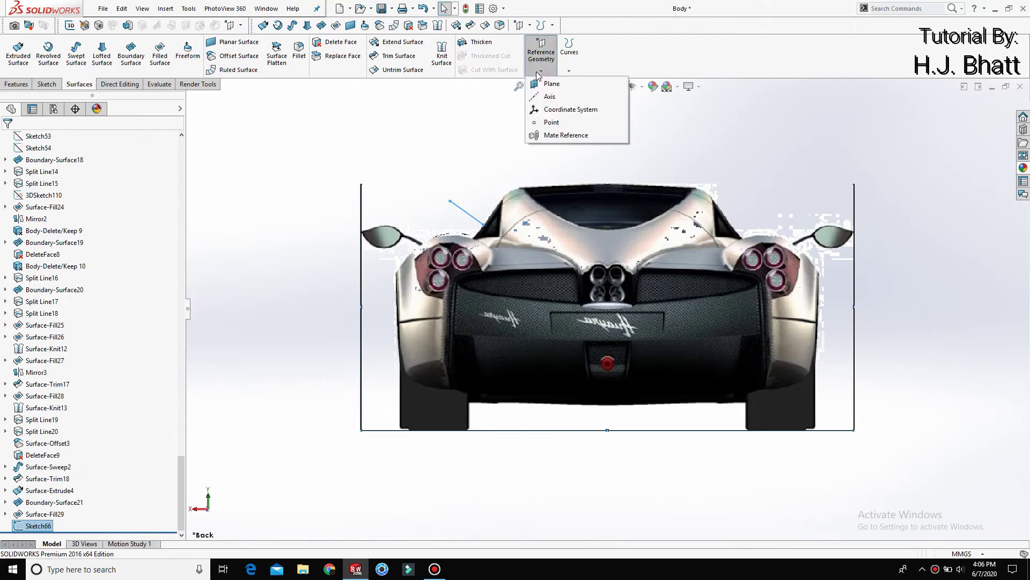
click(542, 83)
click(464, 211)
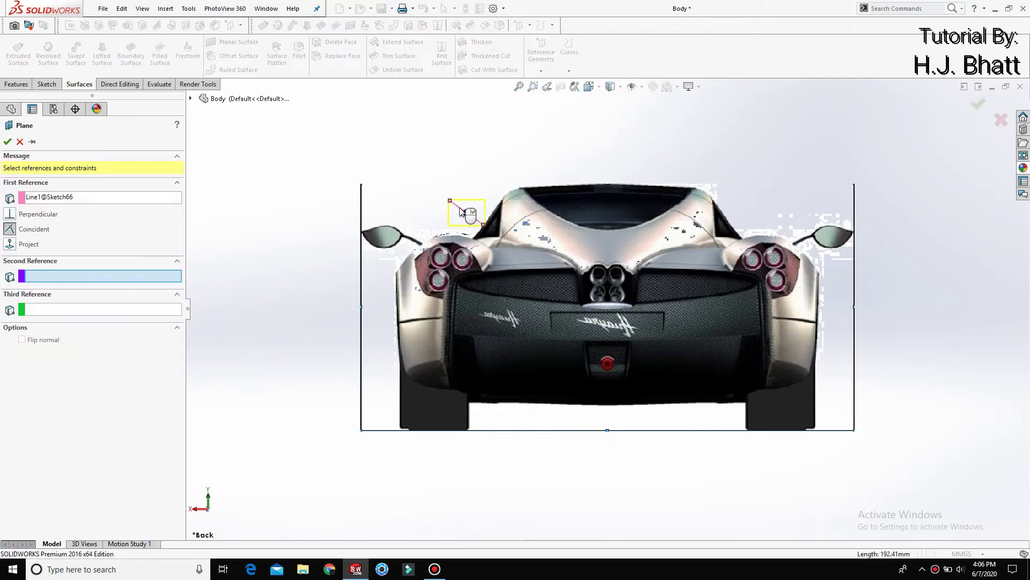
click(450, 201)
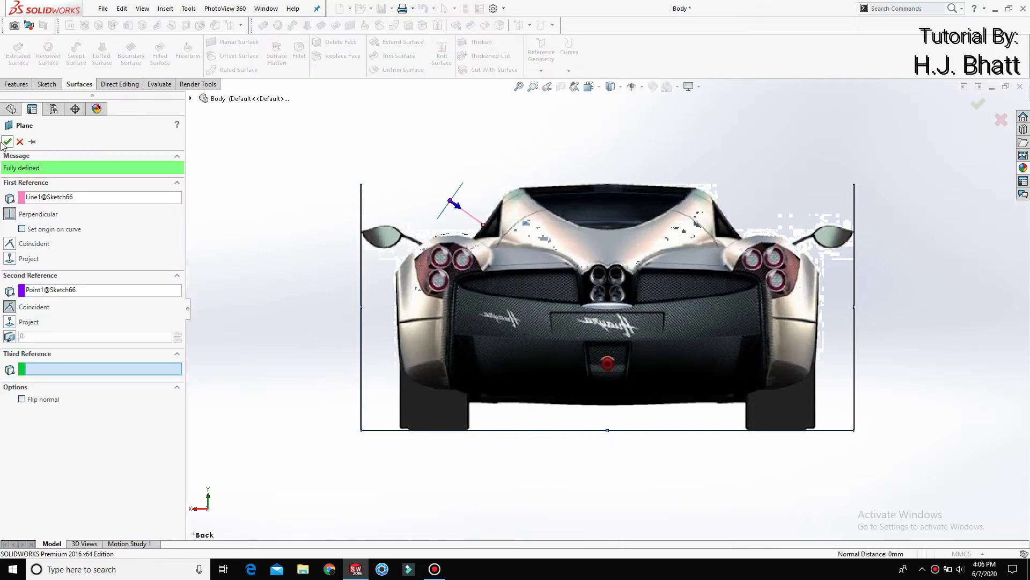
right_click(282, 243)
Step: Stretch Plane5 to cover the whole side of the car and select it for sketching
key(f)
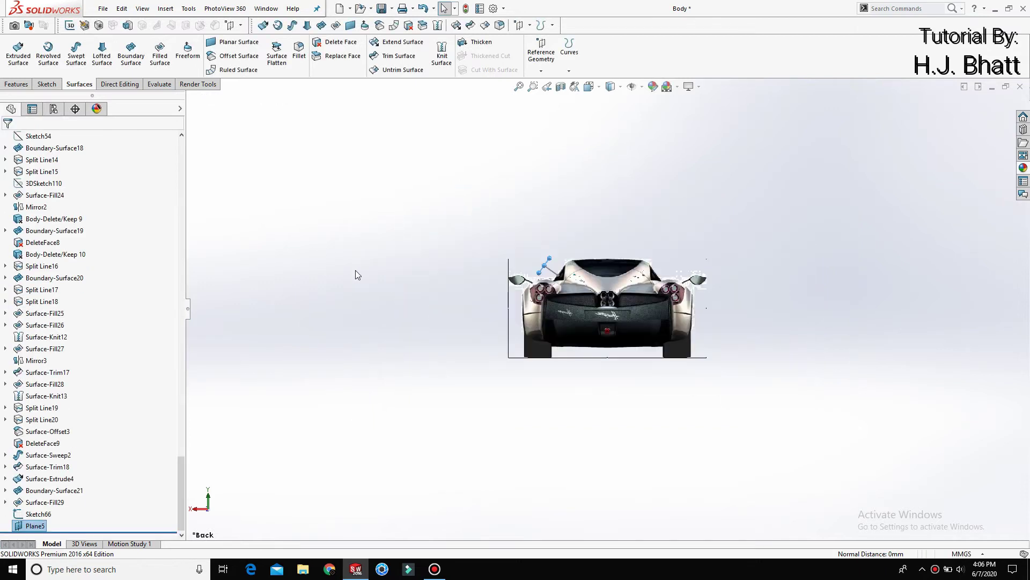
mouse_move(356, 276)
middle_down()
mouse_move(490, 281)
mouse_move(759, 330)
middle_up()
scroll(759, 330, down, 5)
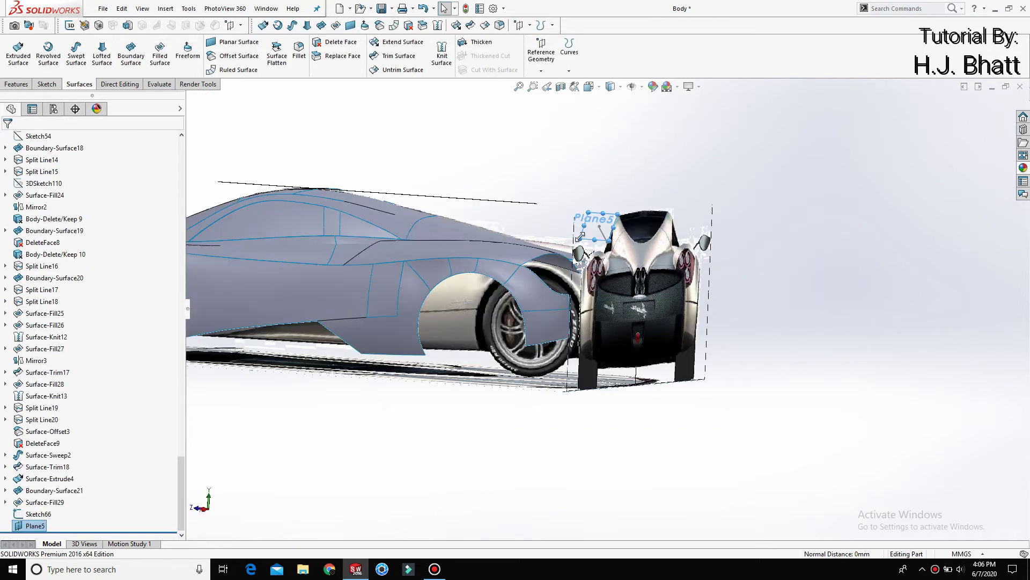
drag(579, 237, 335, 255)
key(f)
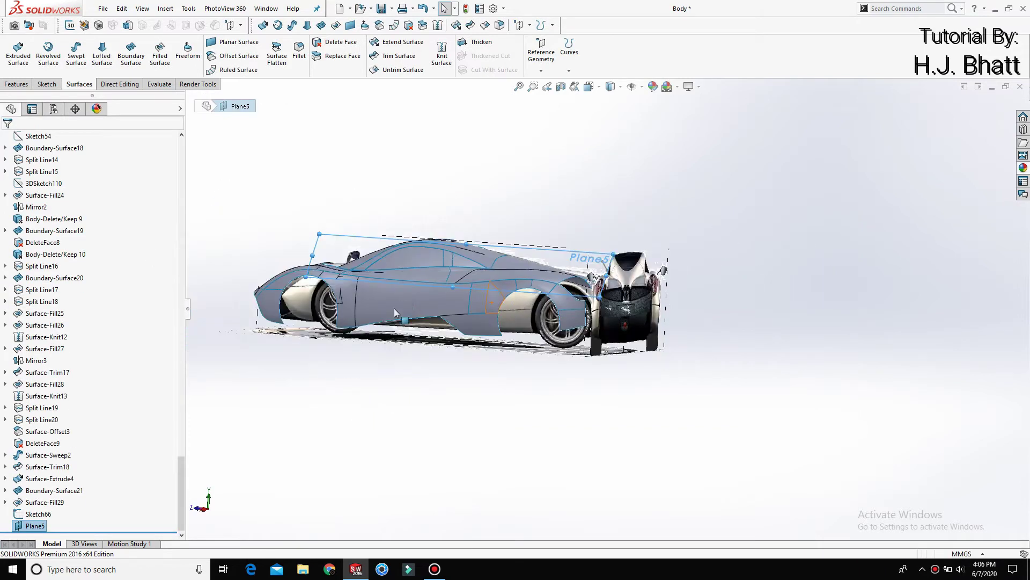
middle_drag(515, 316, 354, 320)
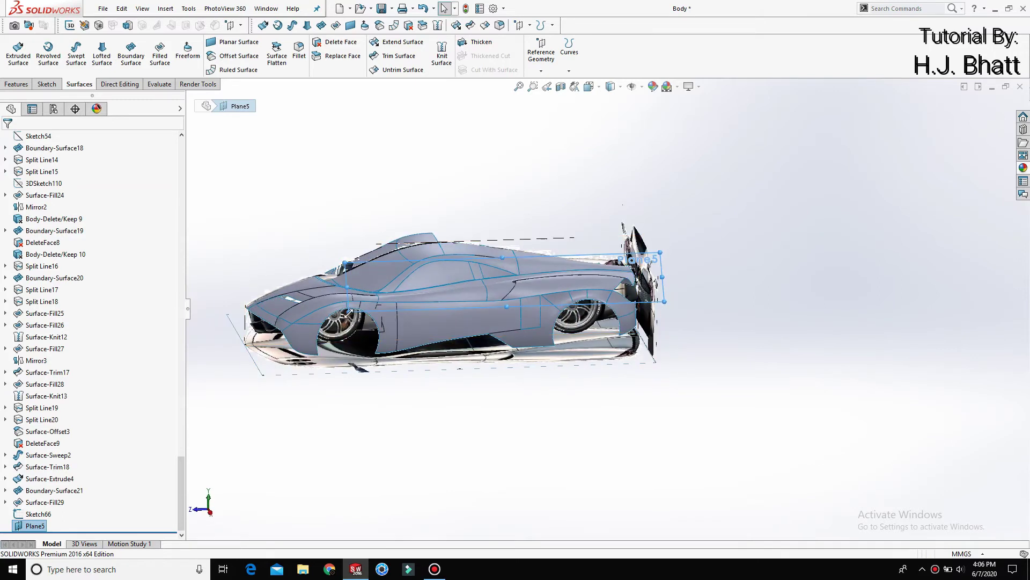
drag(354, 318, 407, 292)
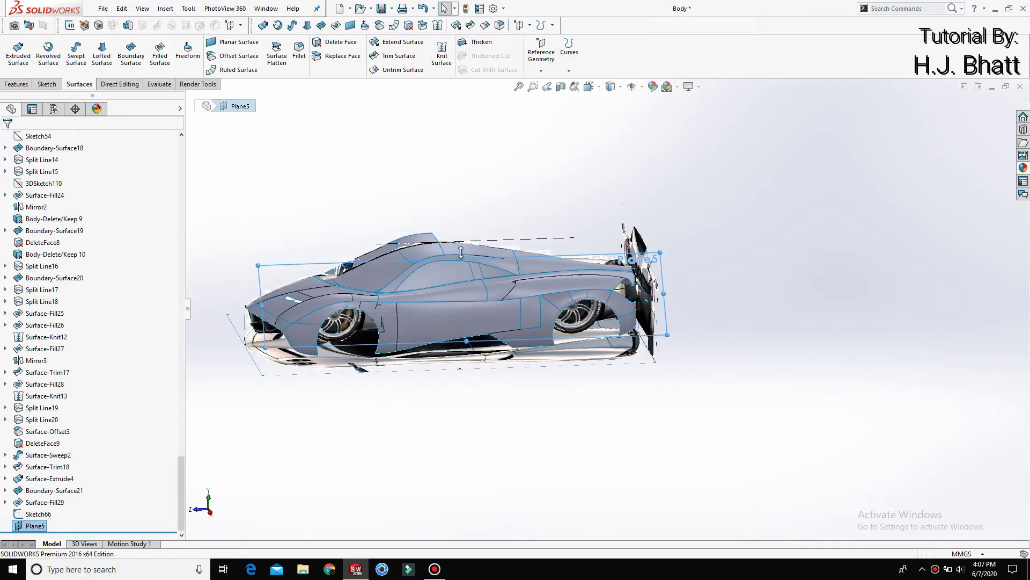
drag(461, 252, 460, 212)
key(Escape)
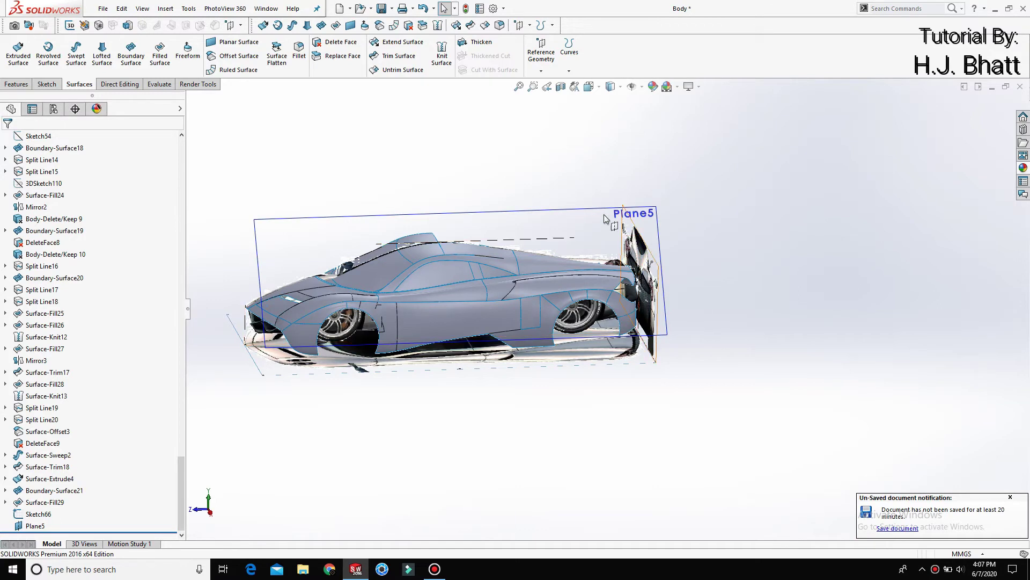
click(588, 214)
Step: Start a new sketch on Plane5 and view it normal-to from the opposite side
click(621, 187)
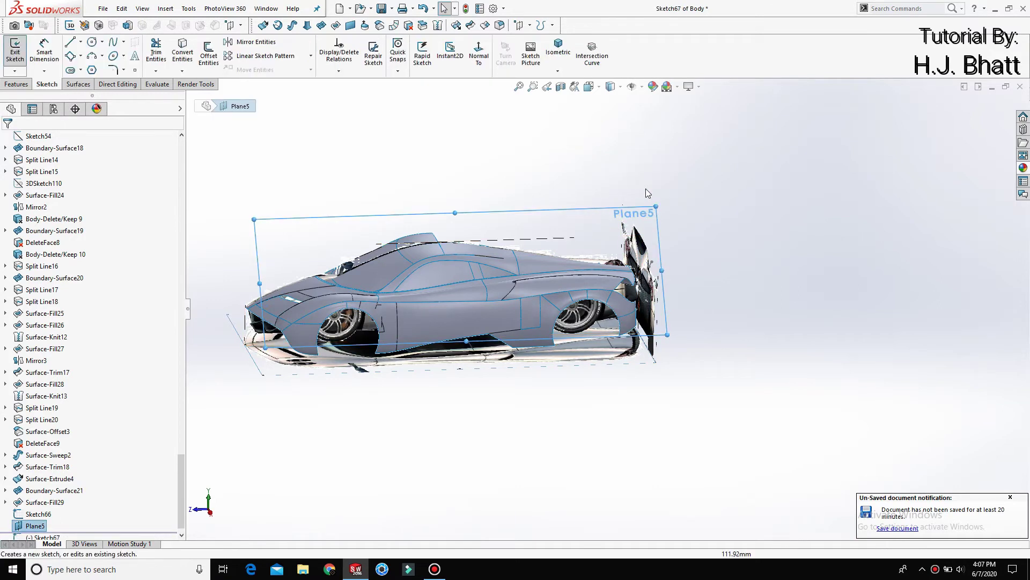
click(479, 53)
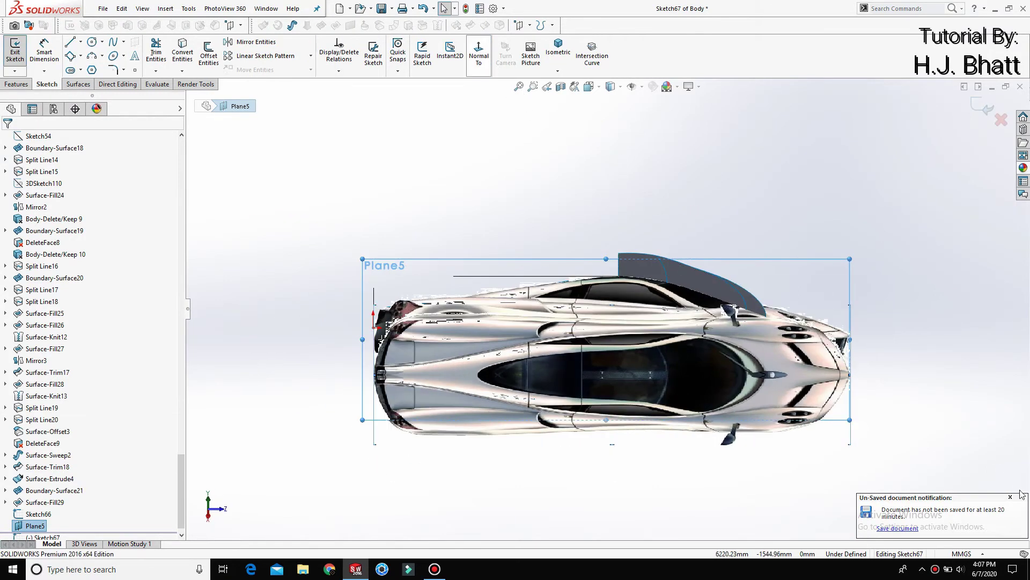
click(1010, 497)
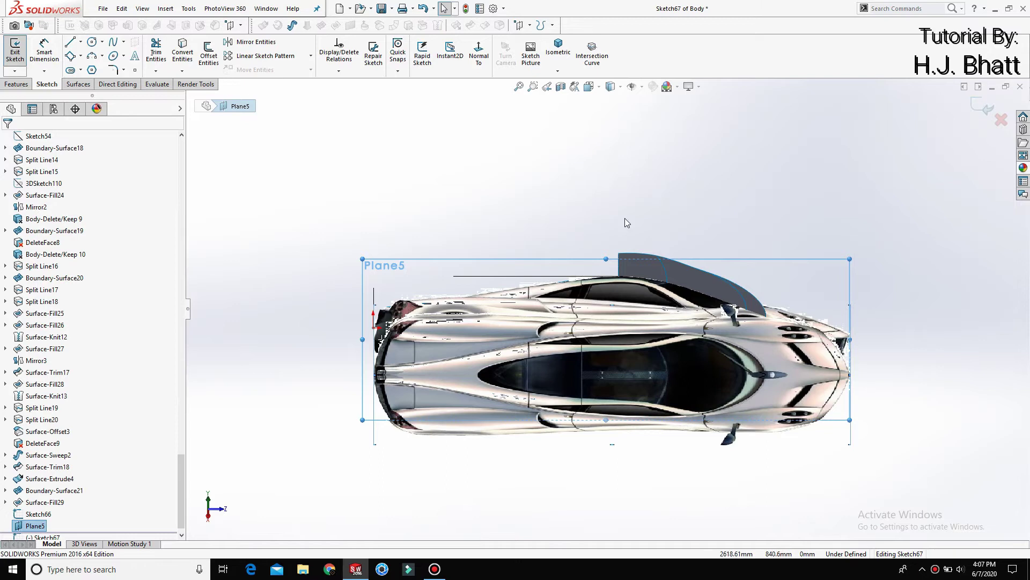
click(482, 61)
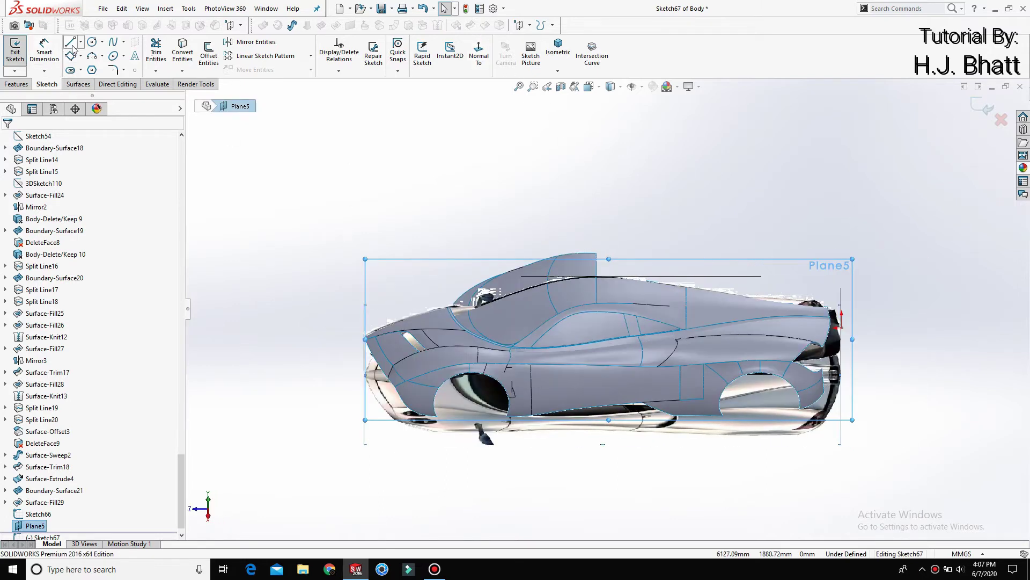
Step: Draw two slanted lines across the side window, both starting above it
click(70, 42)
scroll(684, 364, down, 3)
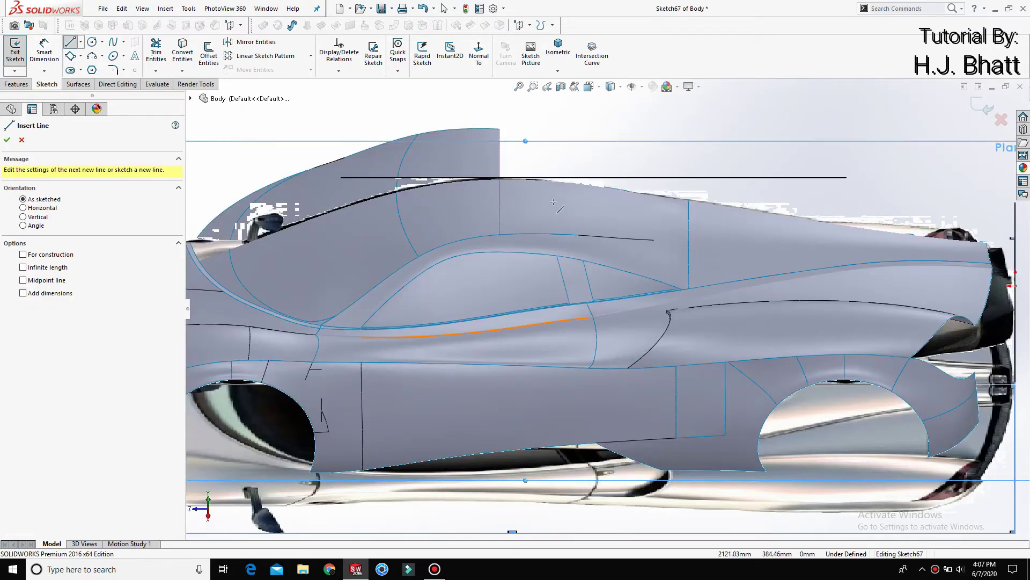
click(554, 202)
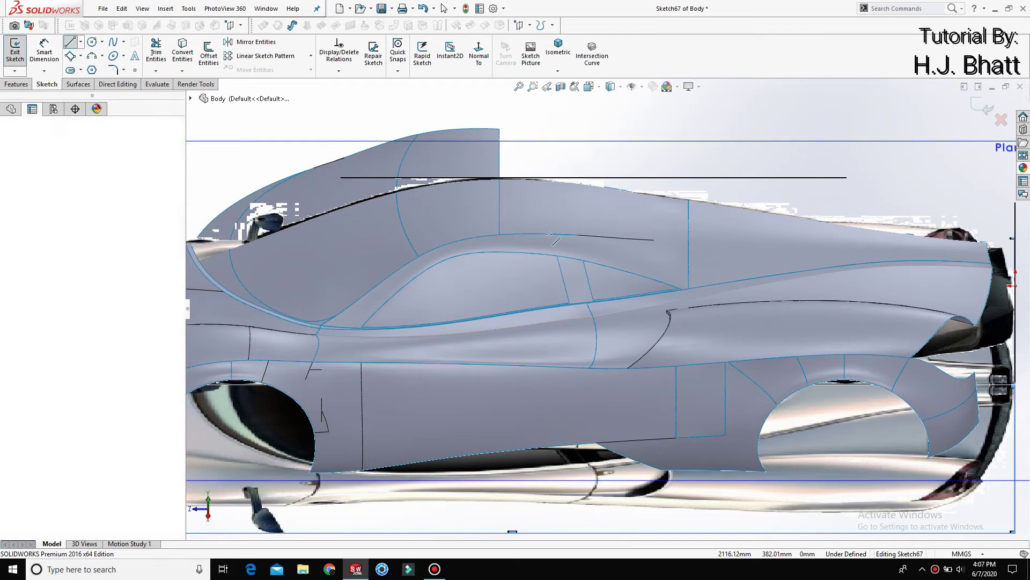
click(586, 340)
key(Escape)
key(Escape)
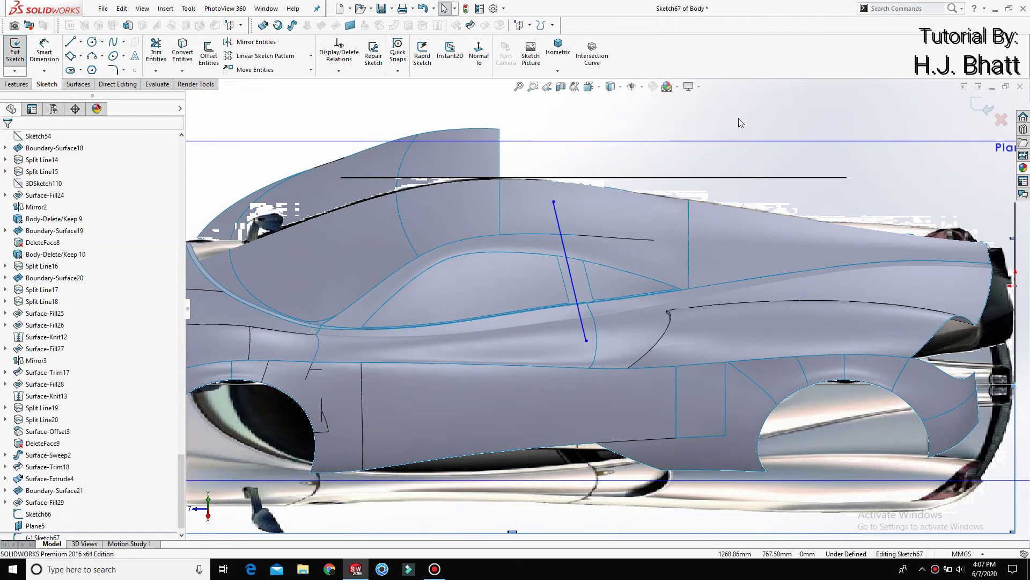
key(l)
click(553, 202)
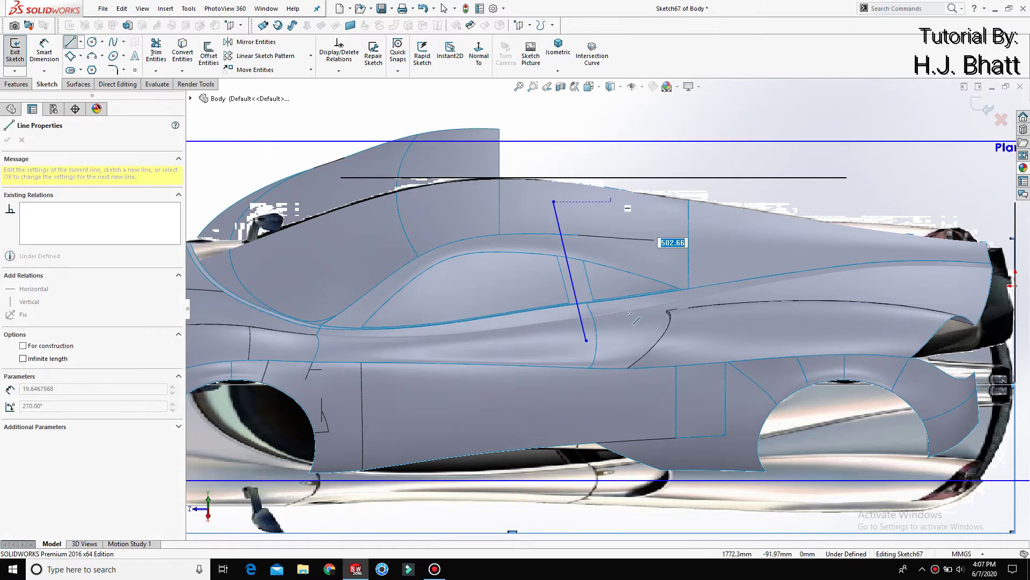
click(634, 328)
right_click(635, 324)
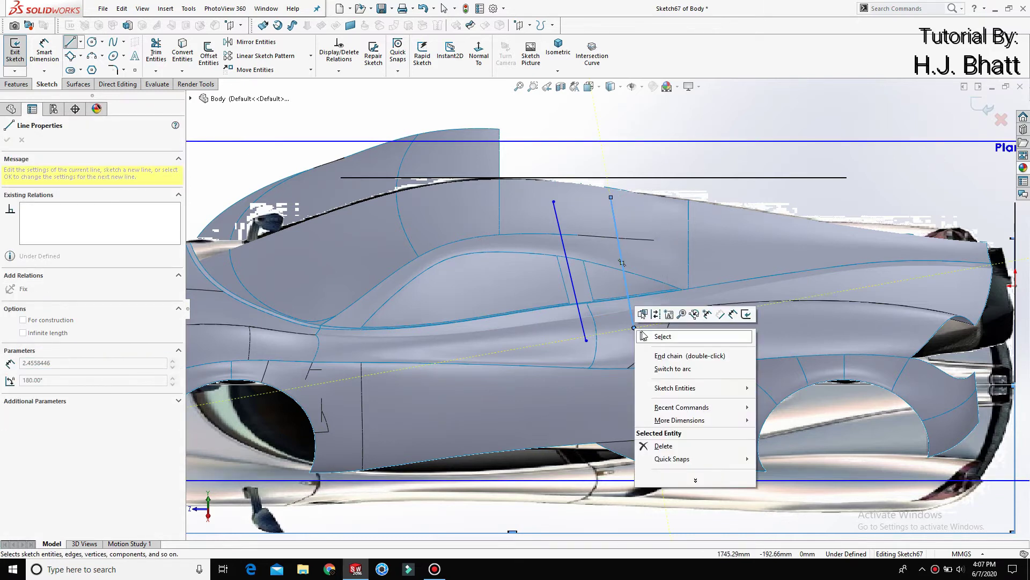
click(665, 335)
Step: Drag the second slanted line leftward so it sits beside the first
scroll(563, 276, down, 3)
scroll(543, 242, down, 3)
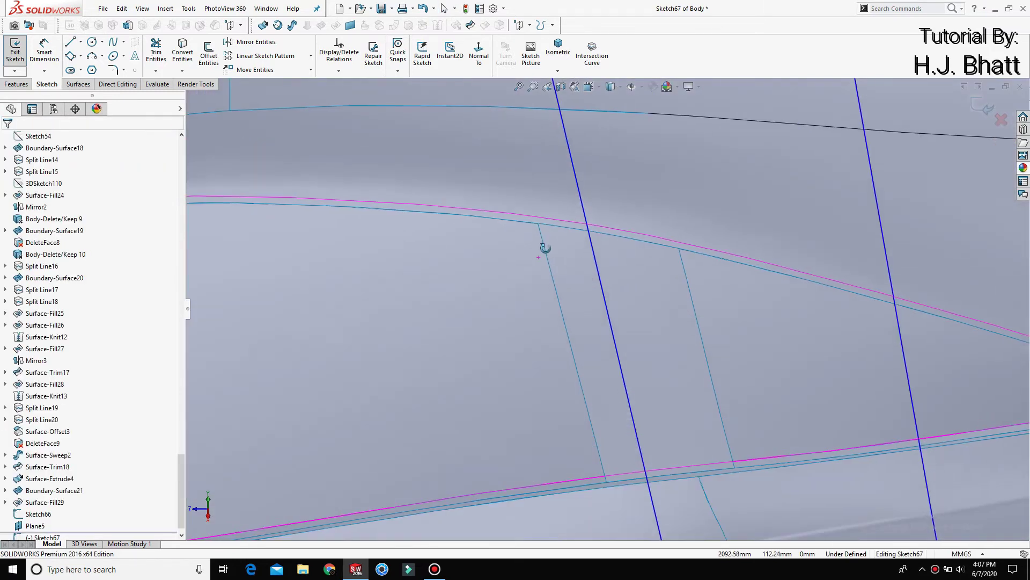
scroll(552, 242, down, 2)
scroll(551, 231, down, 3)
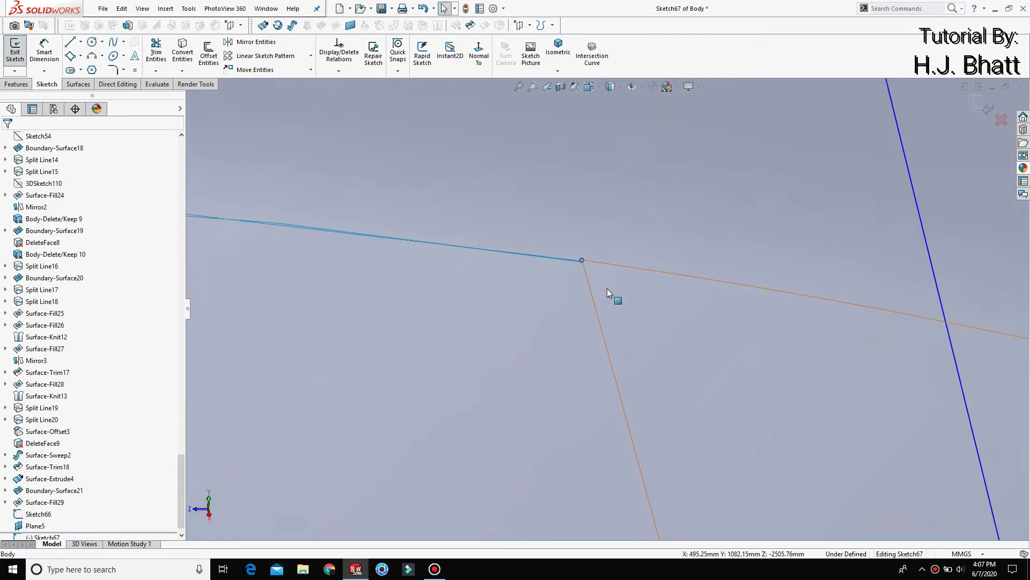
scroll(607, 289, up, 3)
click(682, 240)
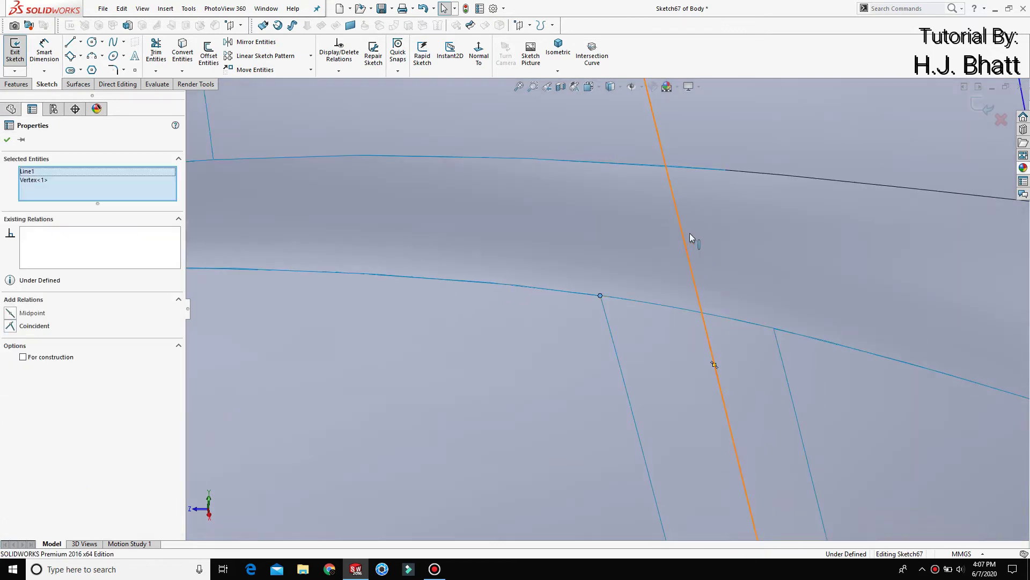
drag(690, 233, 633, 285)
scroll(633, 285, up, 5)
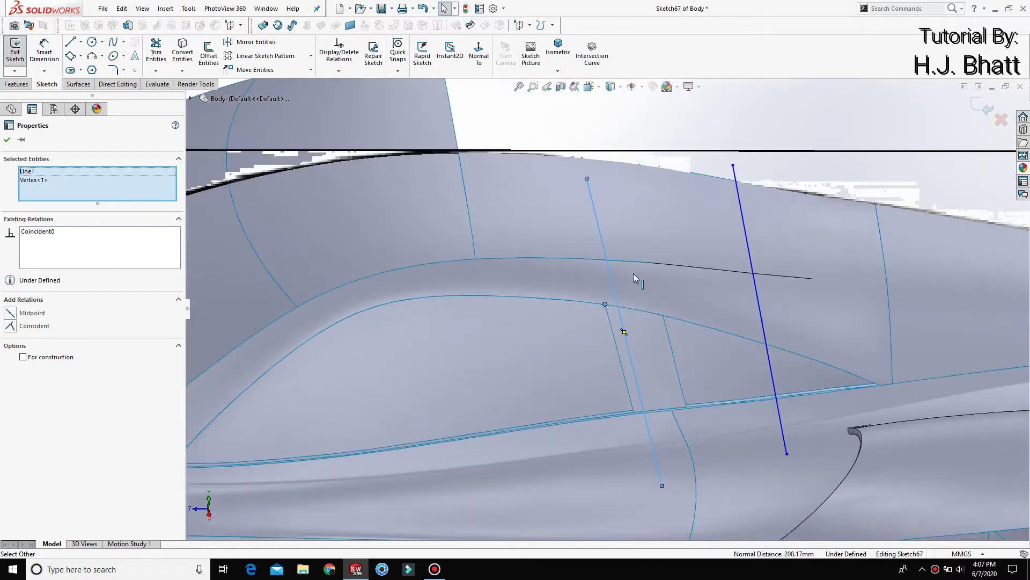
scroll(635, 274, down, 2)
key(Escape)
scroll(604, 381, down, 5)
scroll(636, 399, down, 2)
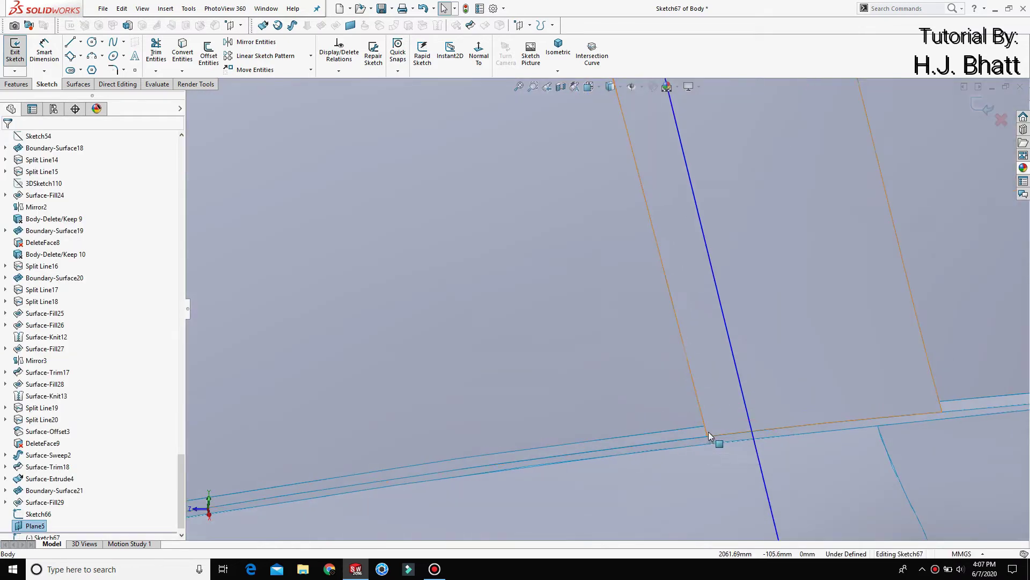
Step: Make the second line's lower endpoint coincident with the lower body edge
click(708, 435)
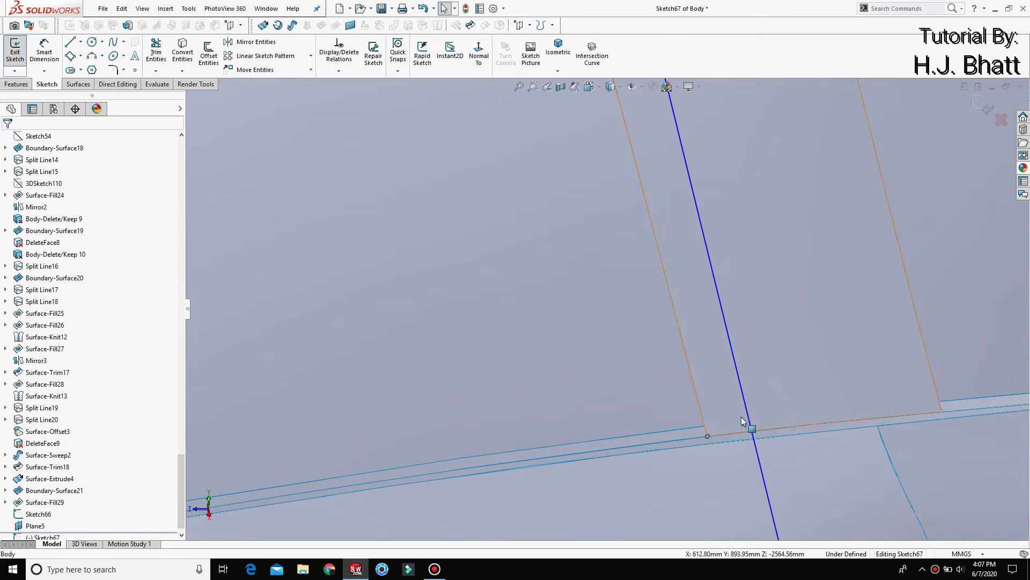
ctrl+click(751, 414)
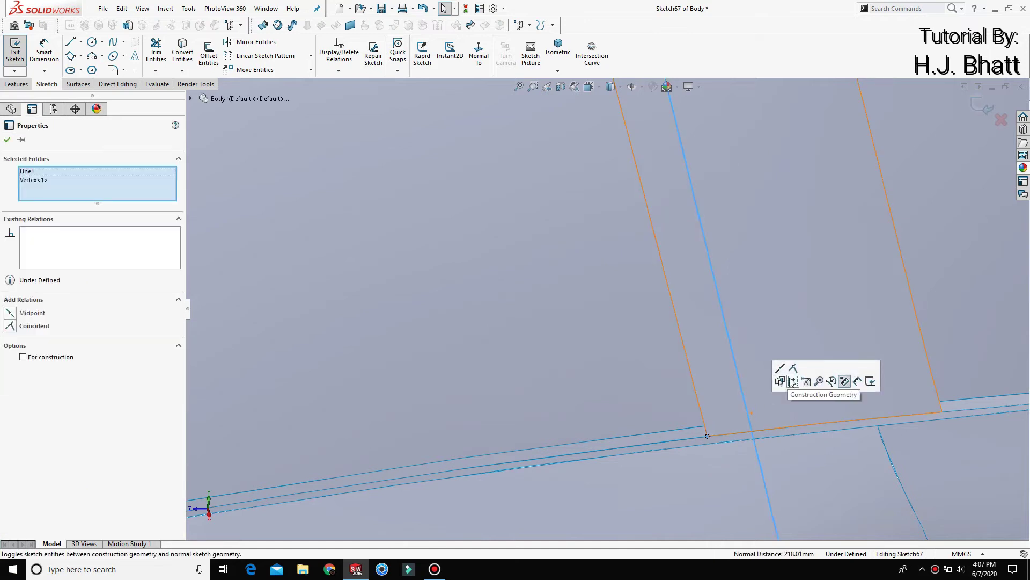
middle_drag(751, 408, 696, 397)
key(ctrl+shift+z)
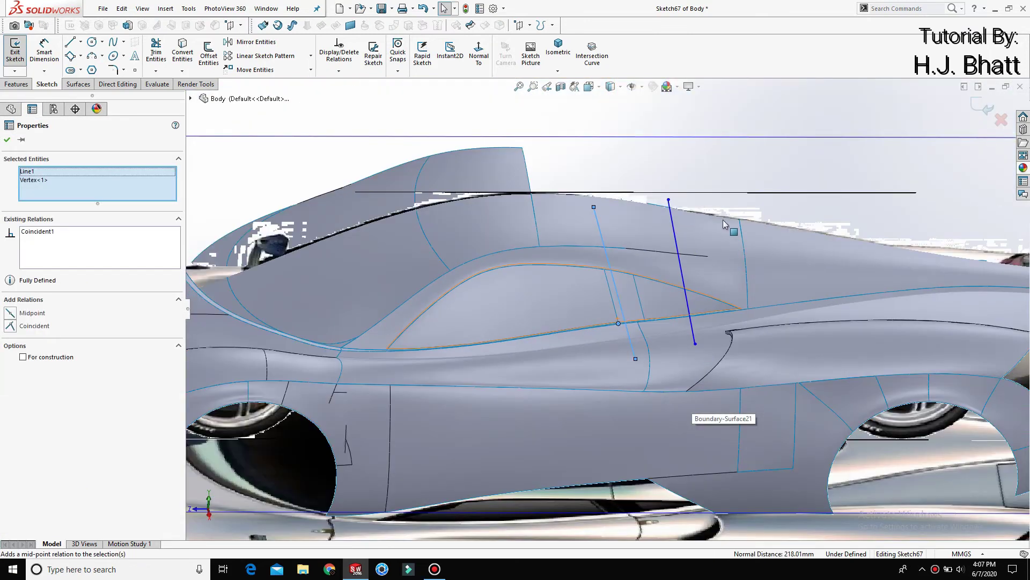
key(Escape)
key(ctrl+shift+z)
key(ctrl+shift+z)
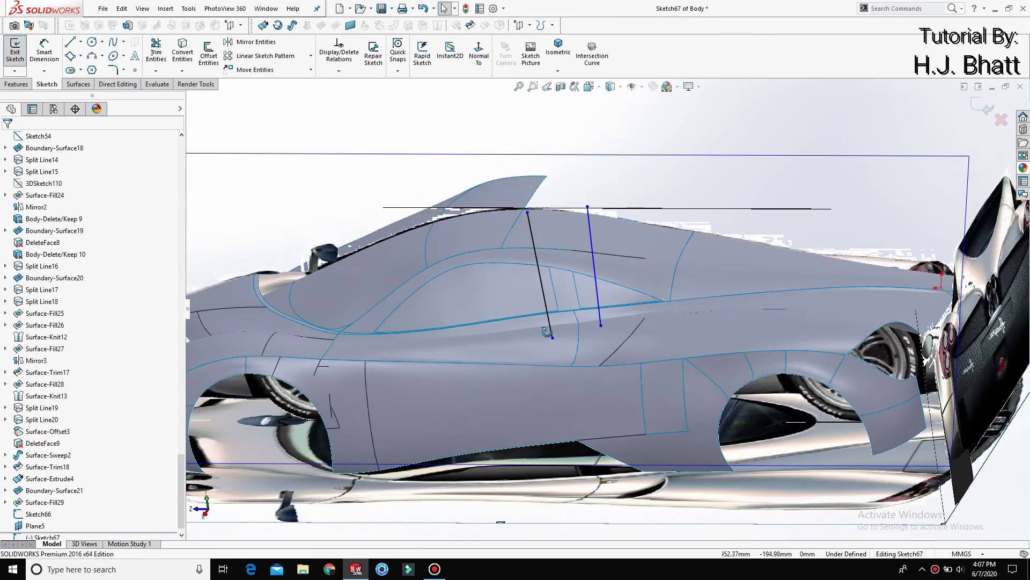
key(ctrl+shift+z)
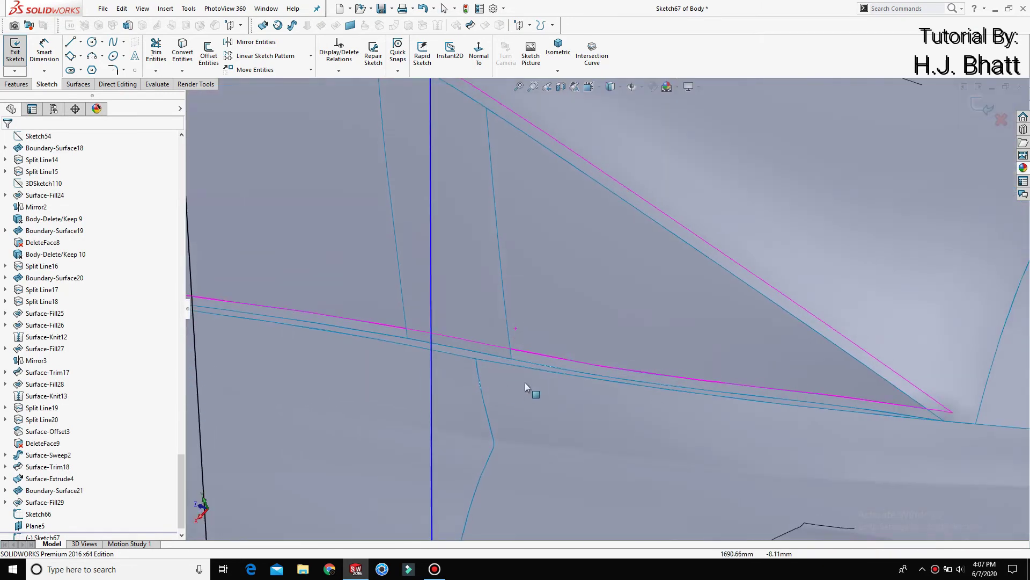
click(511, 335)
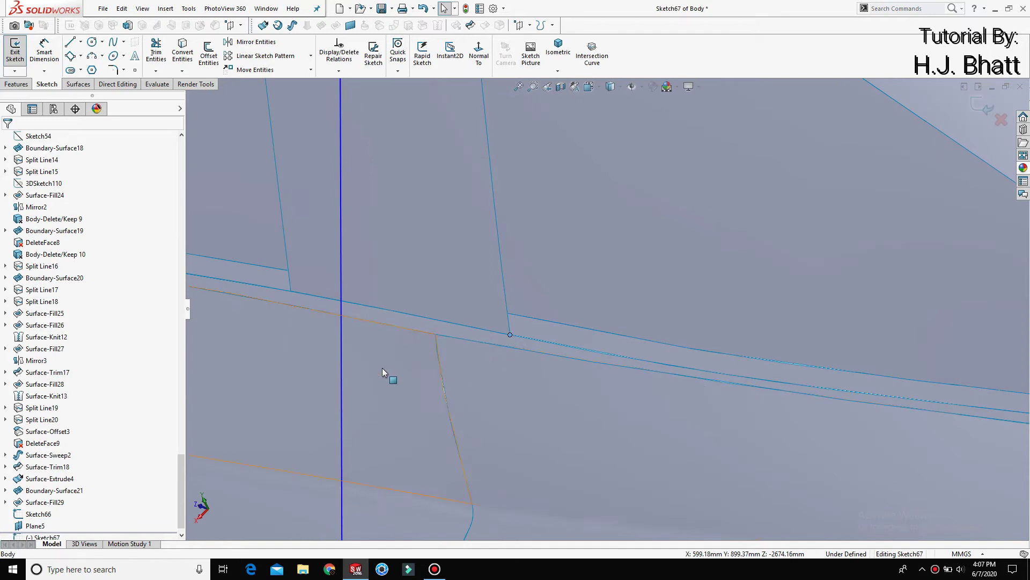
ctrl+click(341, 367)
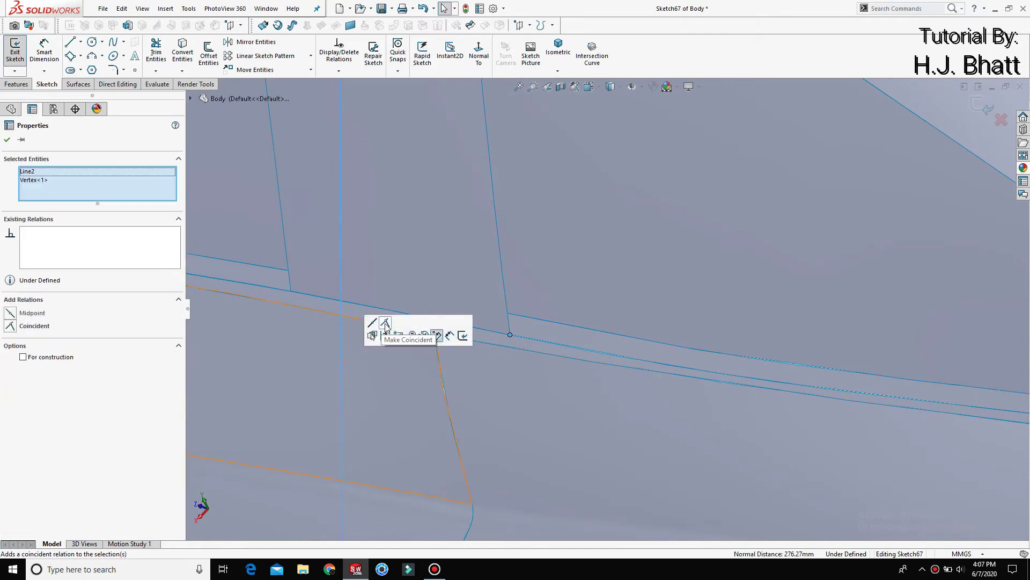
click(385, 322)
key(ctrl+shift+z)
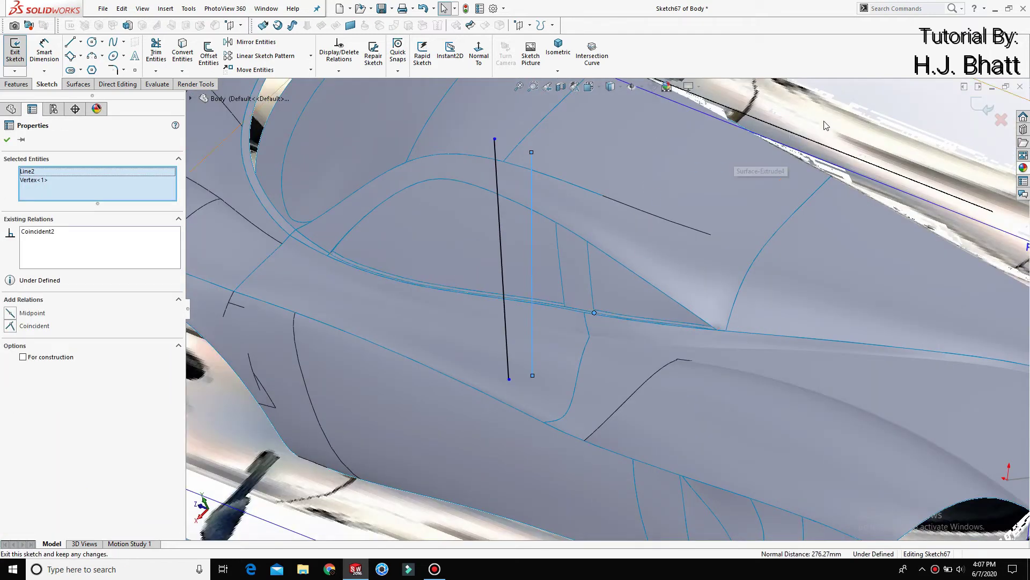
key(Escape)
Step: Make the line's upper endpoint coincident with the roof edge
scroll(606, 255, down, 3)
scroll(623, 214, down, 3)
scroll(617, 215, down, 2)
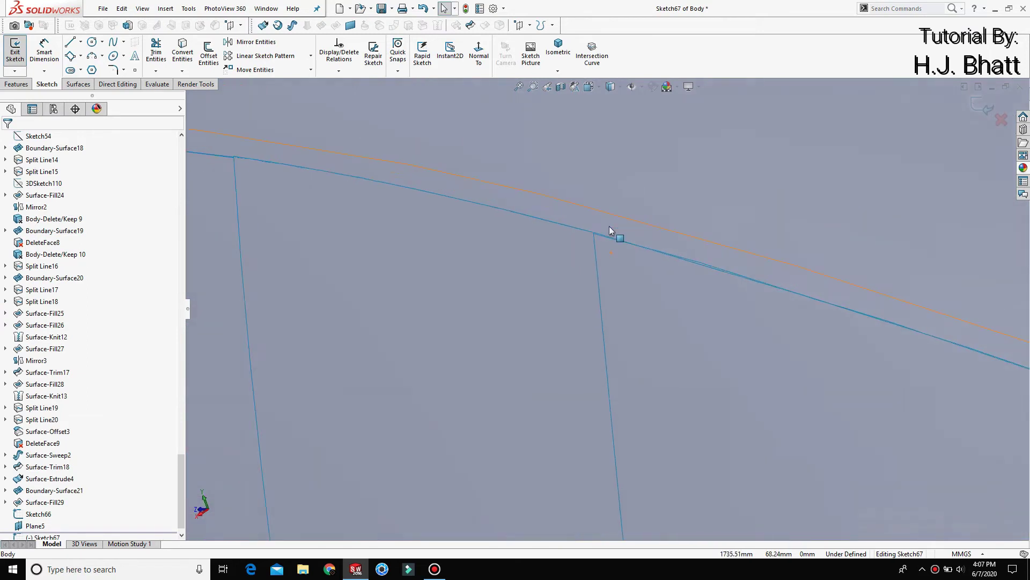
scroll(590, 258, down, 2)
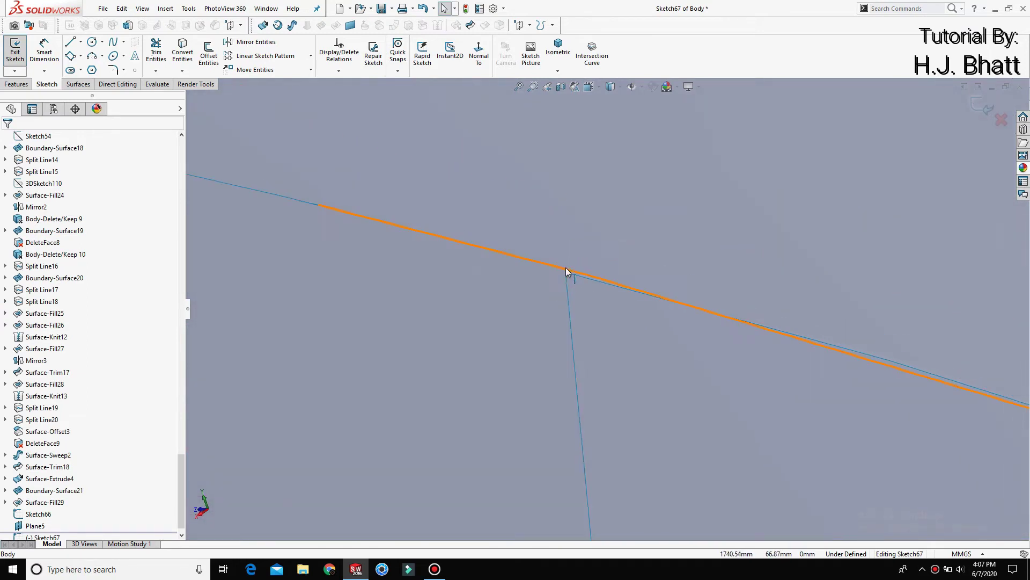
scroll(563, 285, up, 2)
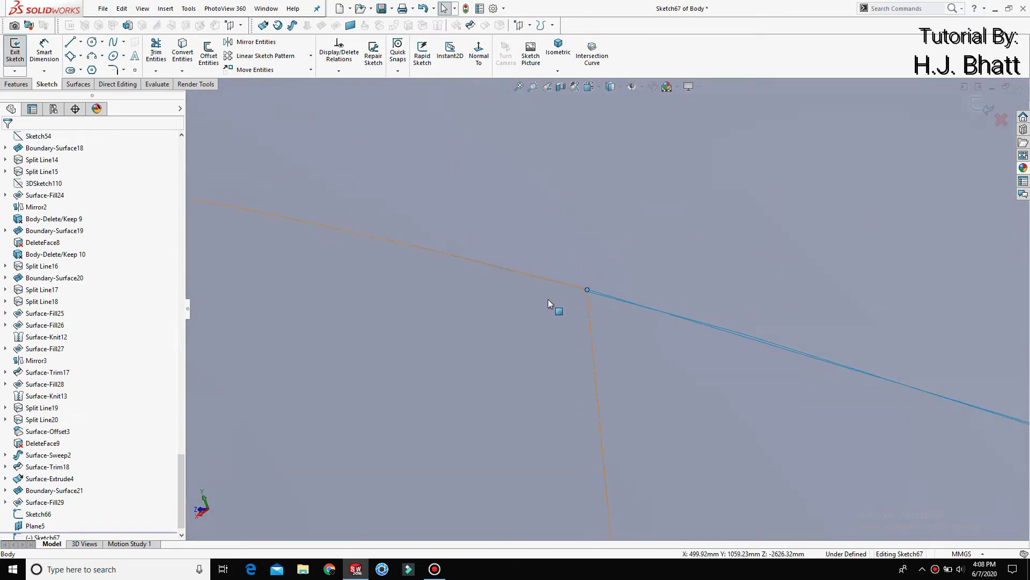
scroll(549, 300, up, 2)
scroll(509, 268, up, 2)
ctrl+click(430, 206)
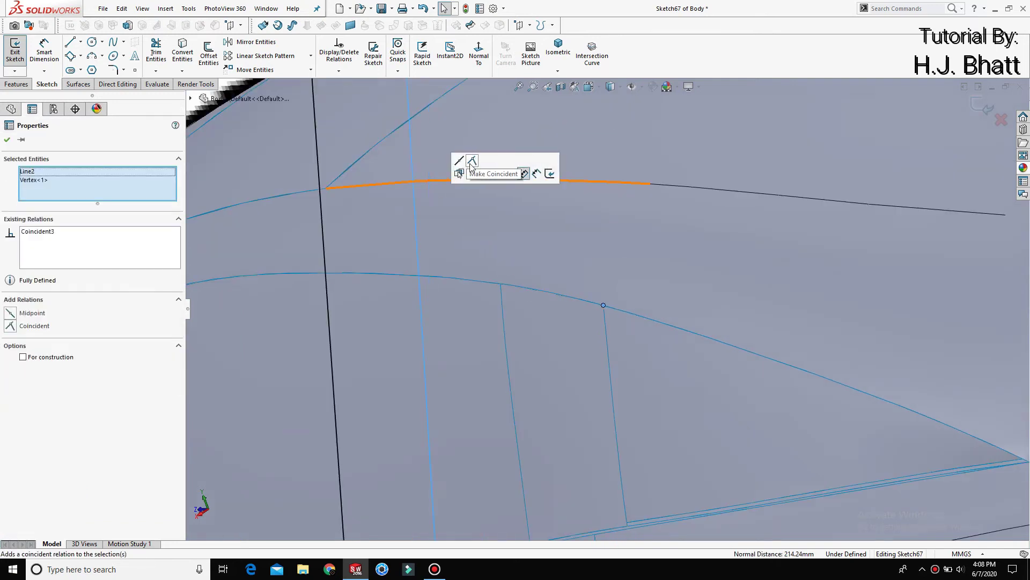
click(471, 161)
scroll(520, 265, up, 3)
scroll(520, 264, up, 3)
key(Escape)
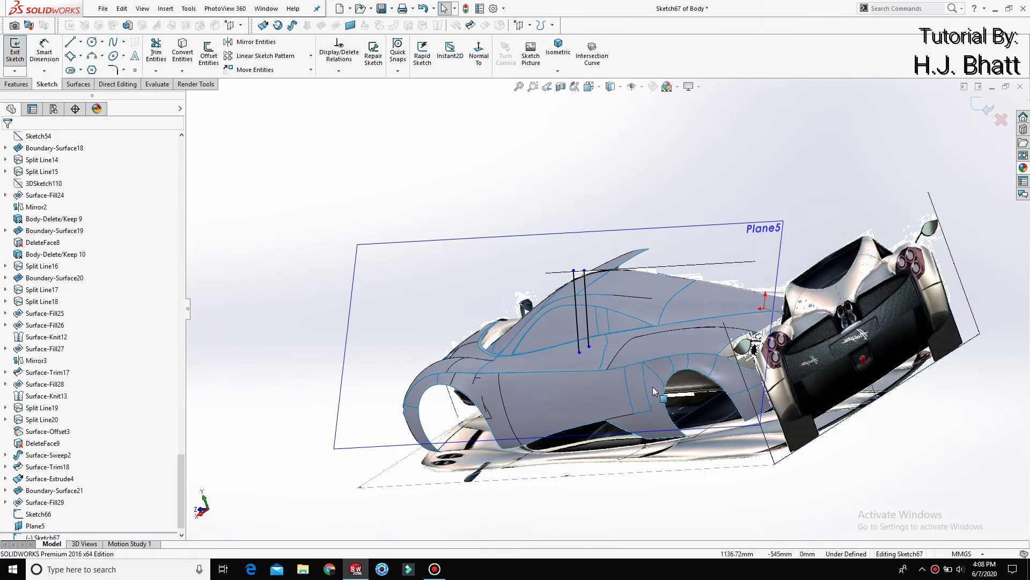
Step: Face Plane5 head-on to check the two lines, then exit Sketch67
key(space)
click(422, 415)
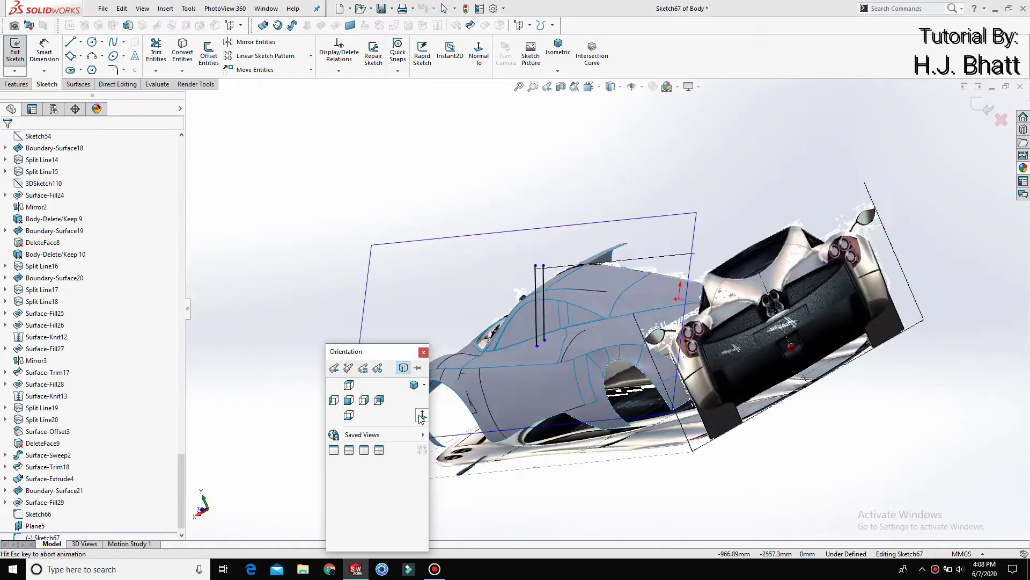
click(478, 52)
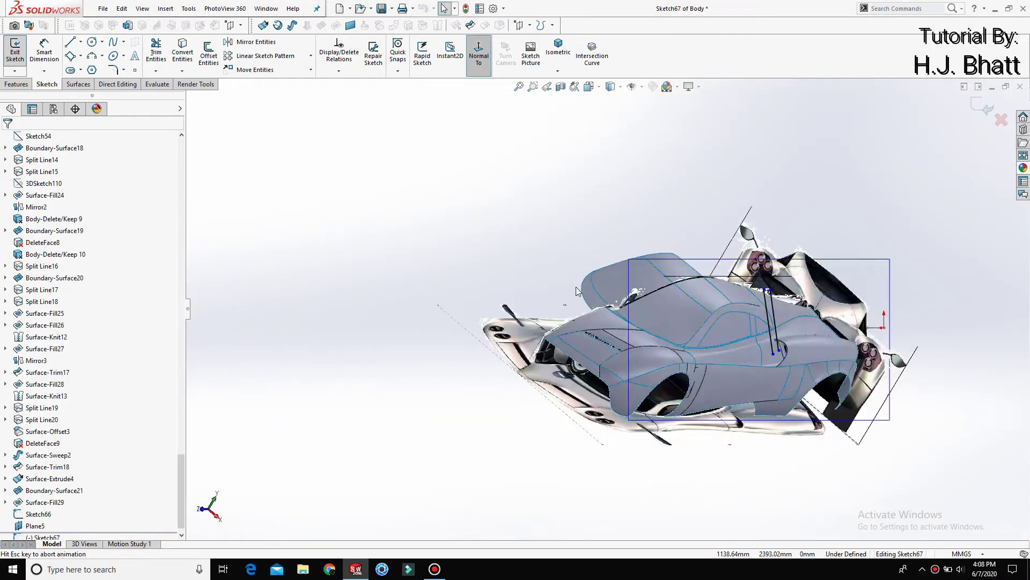
scroll(591, 301, down, 5)
scroll(611, 309, down, 5)
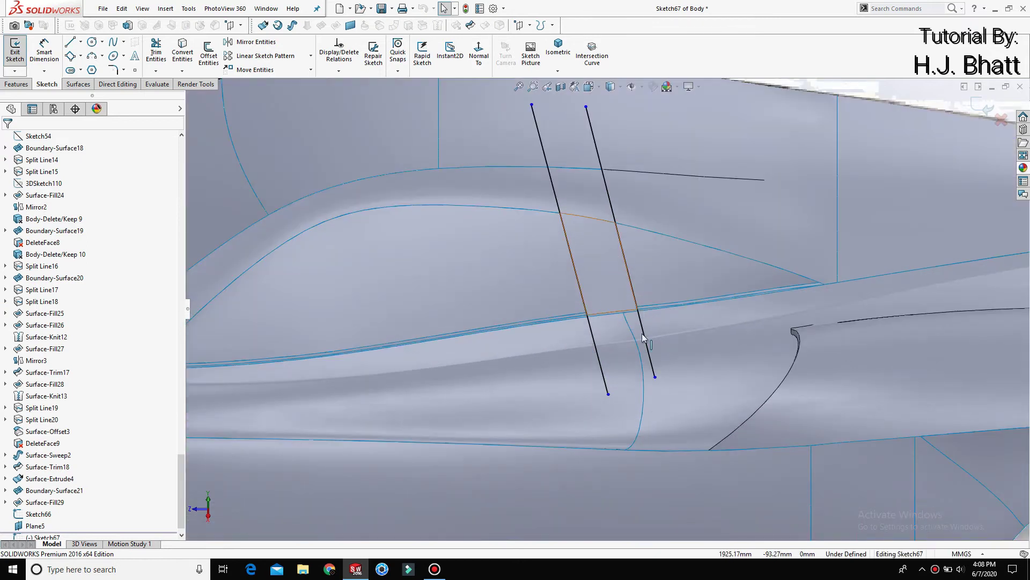
scroll(642, 333, up, 4)
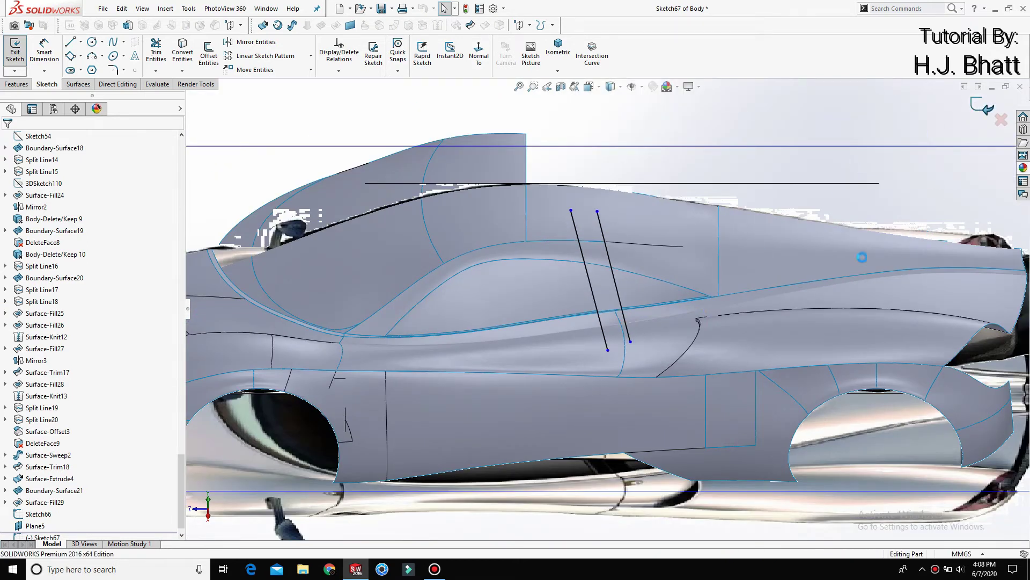
click(988, 109)
Step: Start a projection Split Line from Sketch67, picking the side window and lower strip faces
click(573, 69)
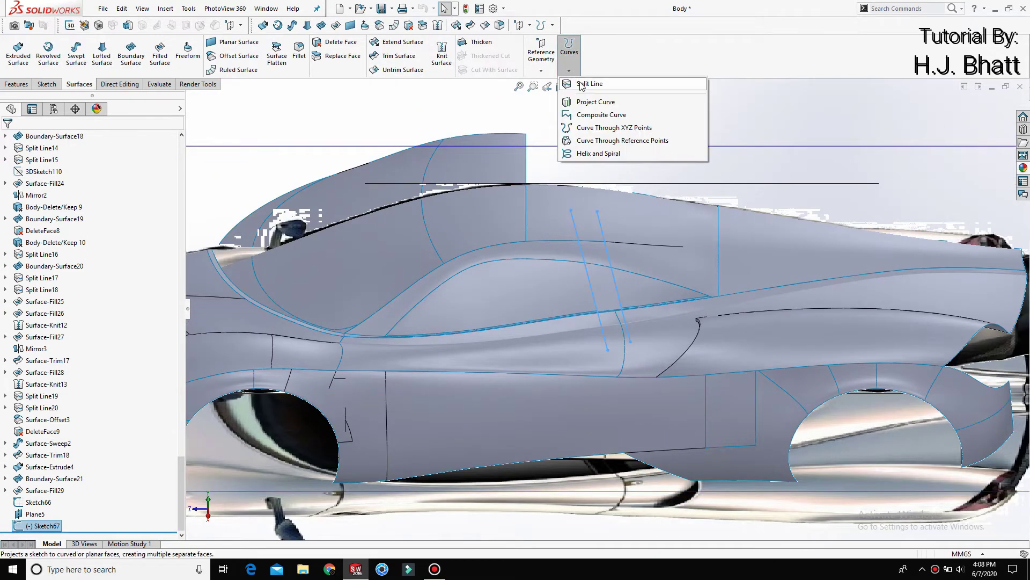
click(585, 85)
click(572, 286)
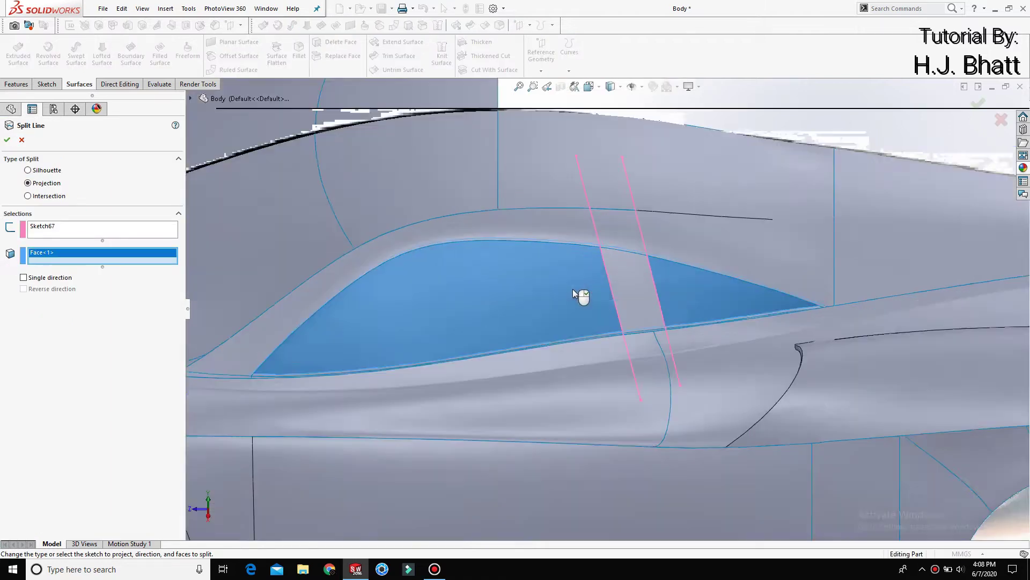
scroll(572, 289, down, 3)
scroll(612, 350, down, 3)
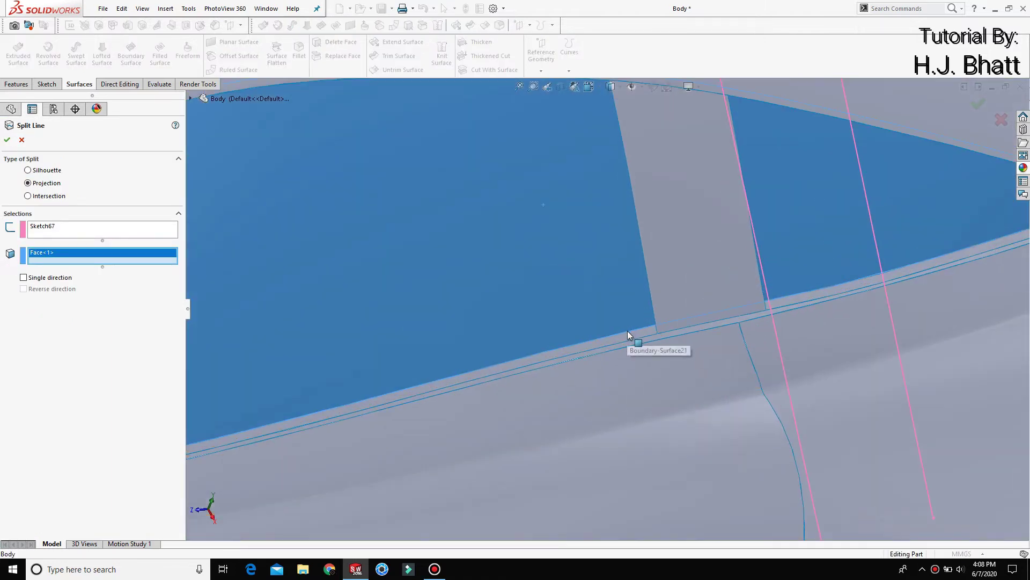
click(629, 332)
click(607, 292)
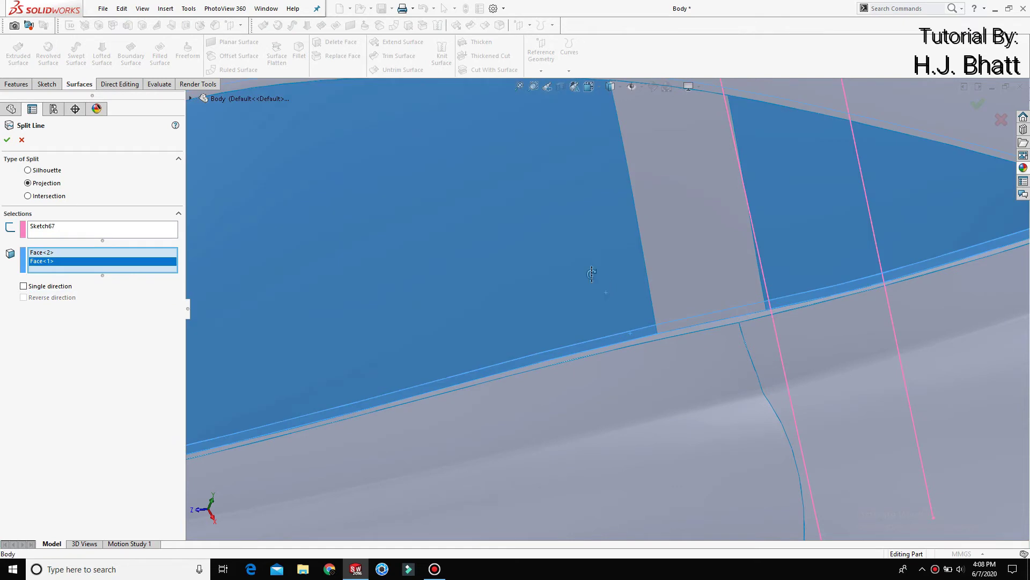
scroll(606, 291, up, 2)
scroll(590, 241, up, 3)
scroll(569, 170, down, 5)
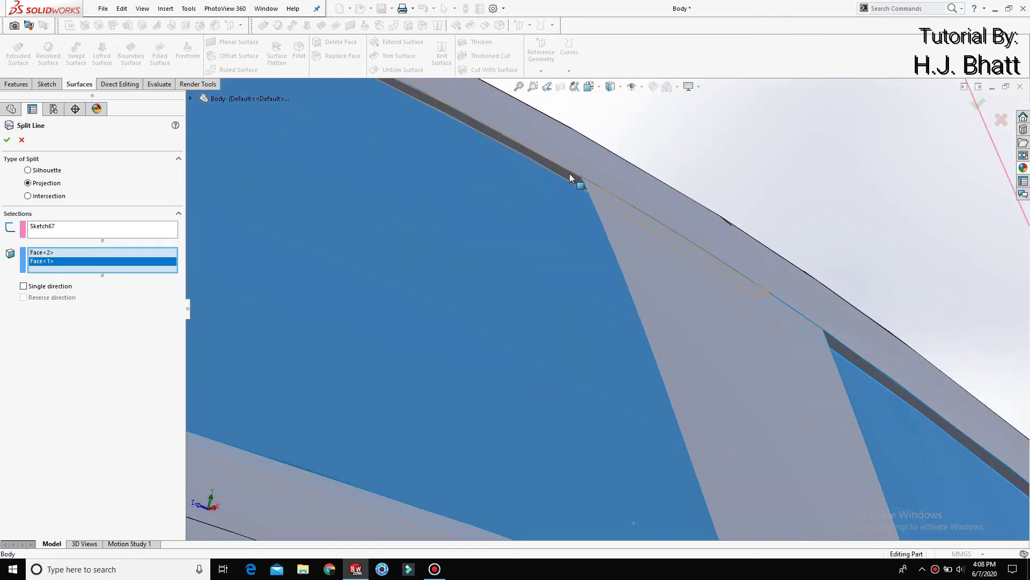
Step: Add the top strip and dark lower strip faces, confirm, and inspect the split rear patch
click(571, 176)
click(840, 347)
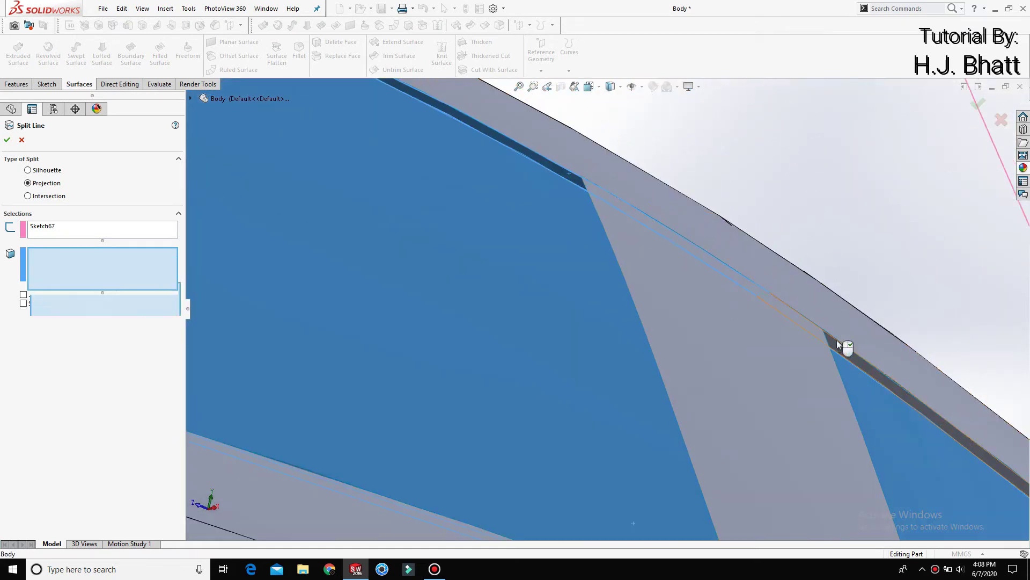
scroll(660, 258, up, 2)
scroll(635, 271, up, 2)
scroll(659, 342, up, 2)
scroll(659, 341, down, 3)
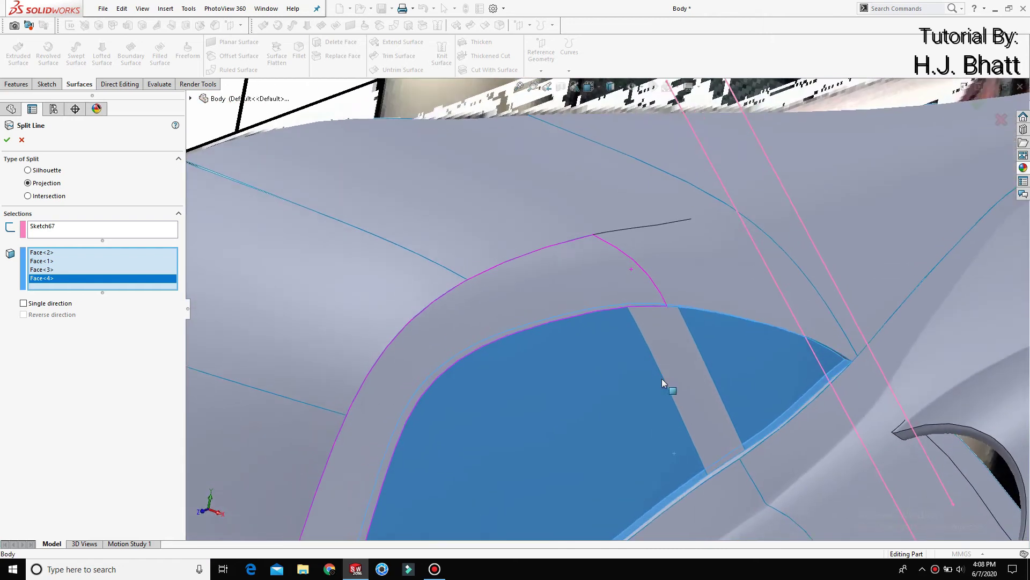
click(9, 139)
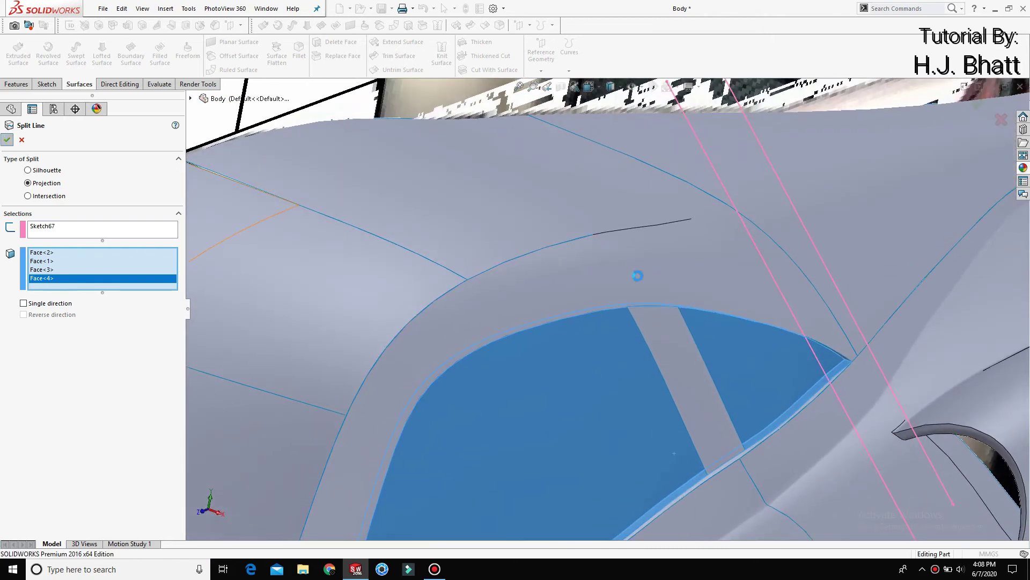
scroll(697, 397, up, 3)
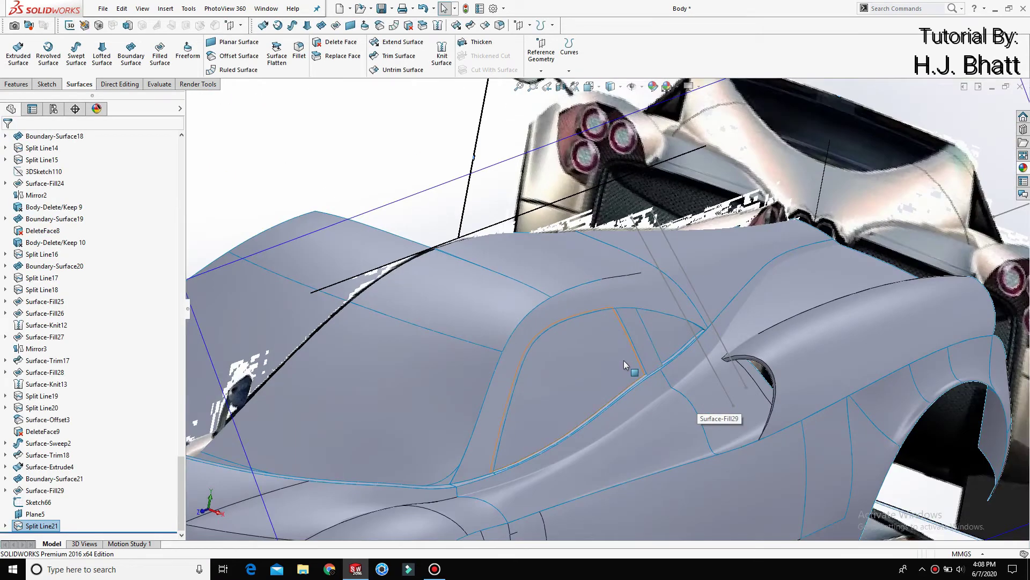
scroll(644, 355, down, 5)
click(566, 367)
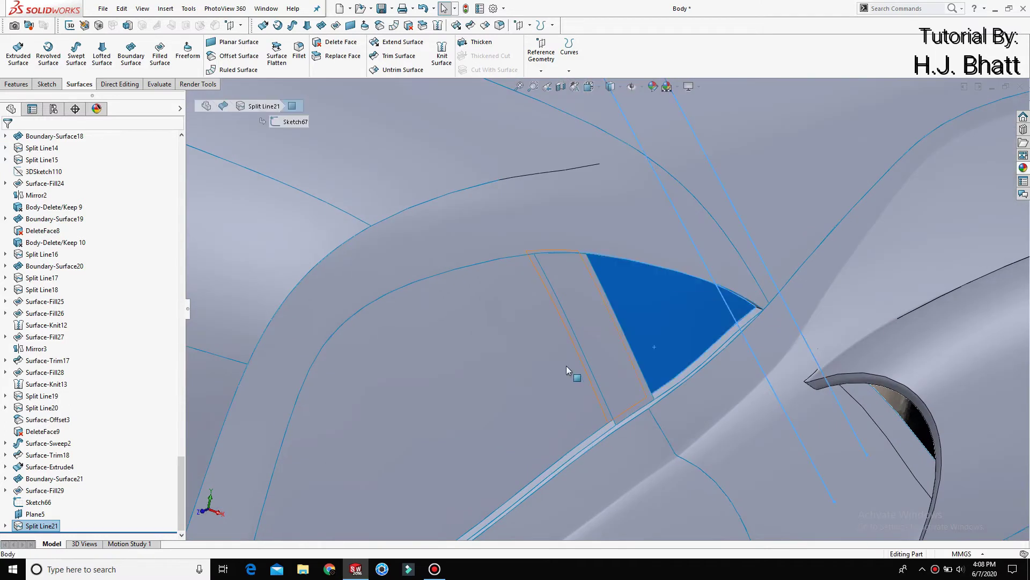
scroll(566, 370, up, 5)
click(428, 152)
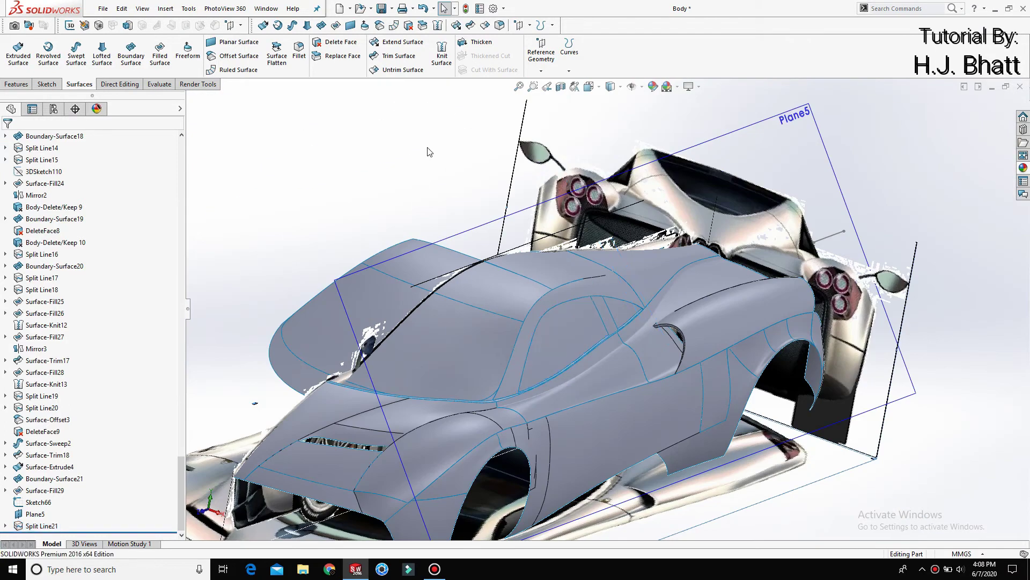
Step: Create a Filled Surface over the pillar strip from its four Contact boundary edges
click(160, 54)
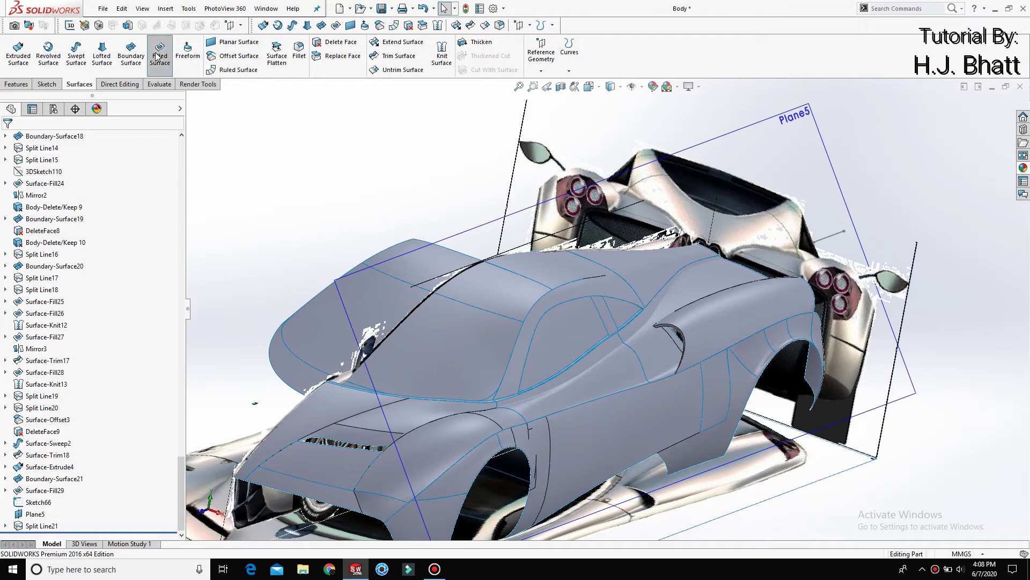
scroll(600, 334, down, 3)
scroll(635, 355, down, 3)
scroll(634, 355, down, 3)
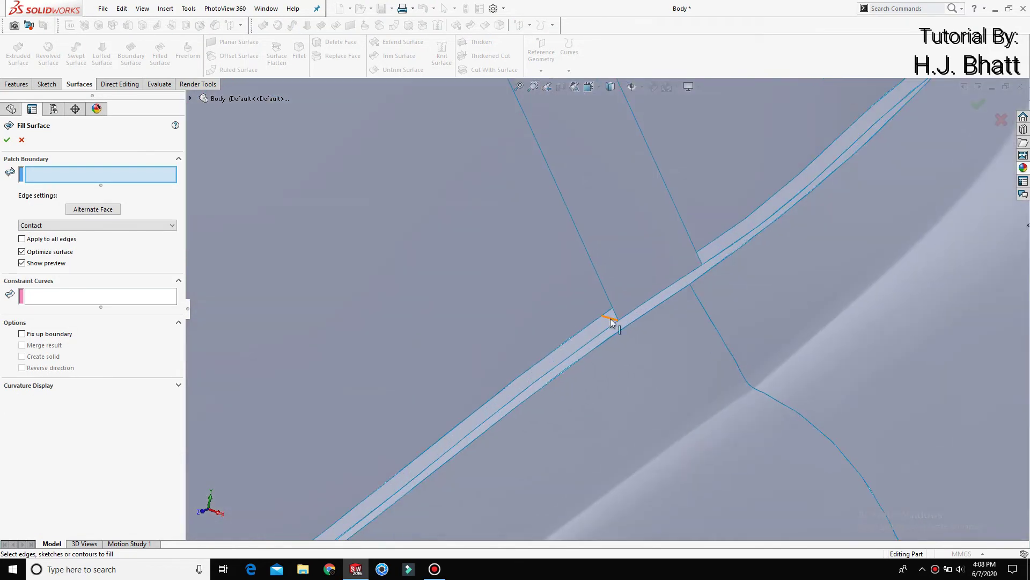
click(610, 318)
click(607, 295)
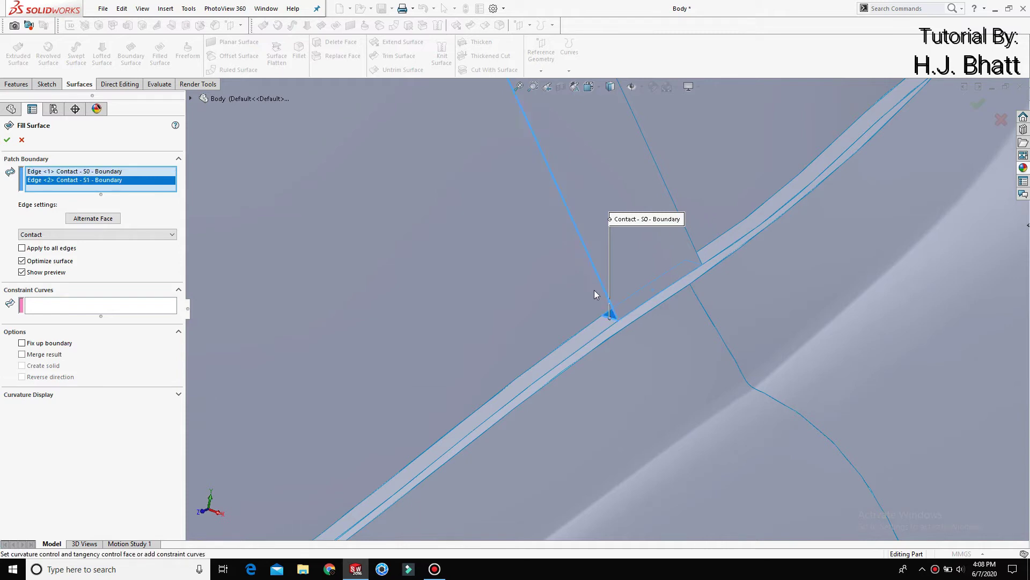
click(587, 284)
scroll(568, 222, up, 3)
scroll(546, 172, up, 2)
scroll(527, 146, down, 5)
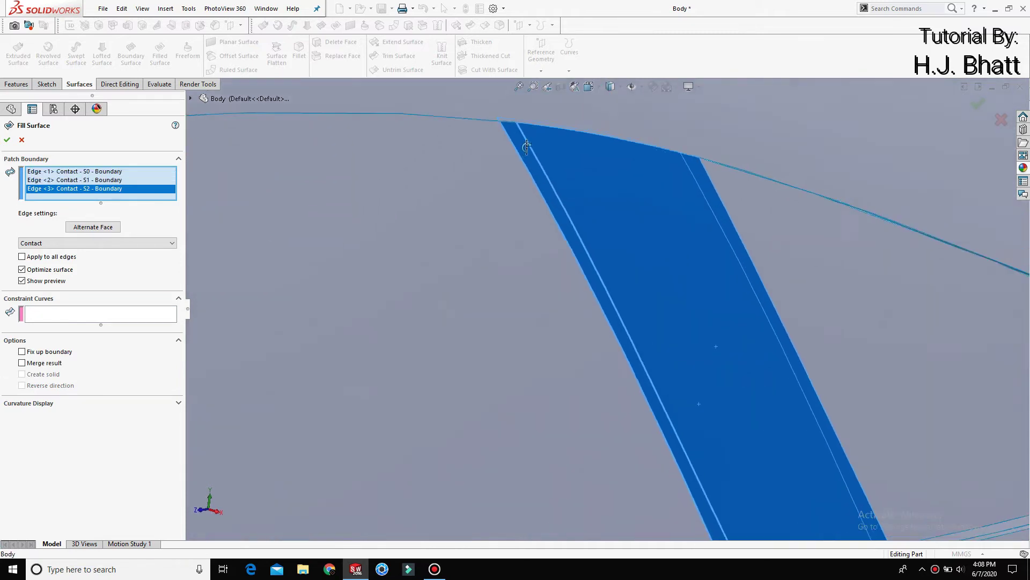
click(510, 119)
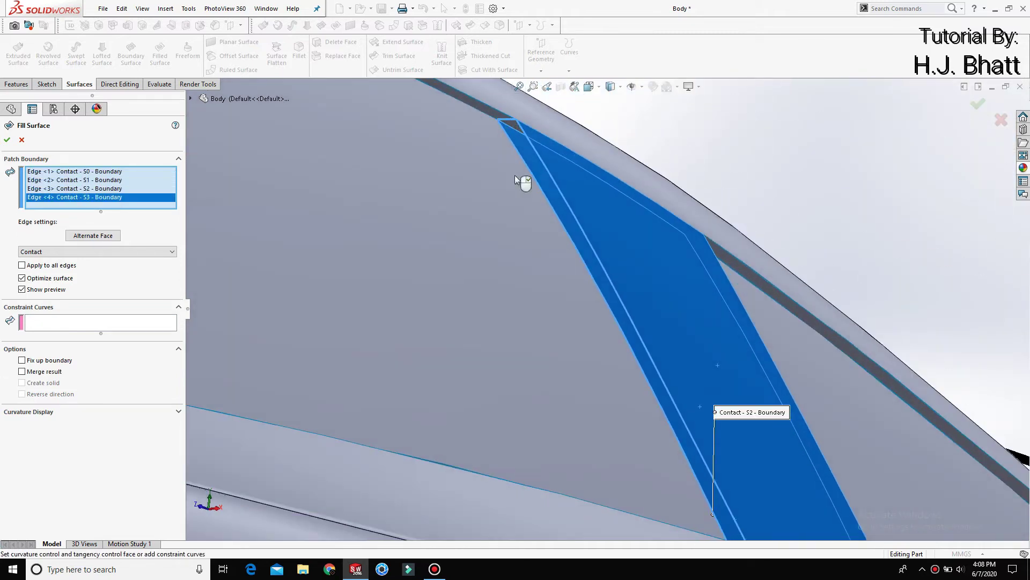
scroll(493, 253, up, 2)
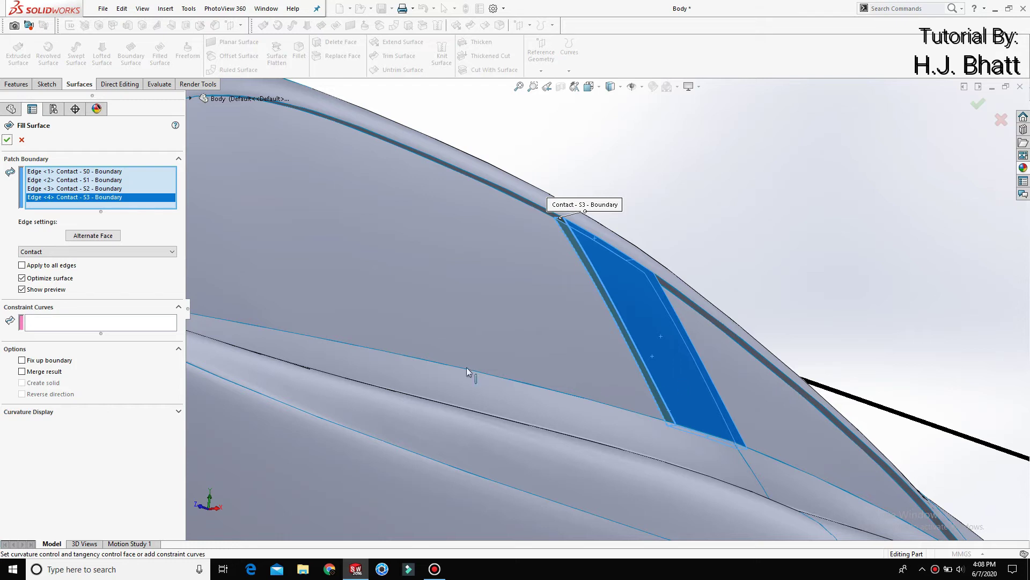
click(7, 140)
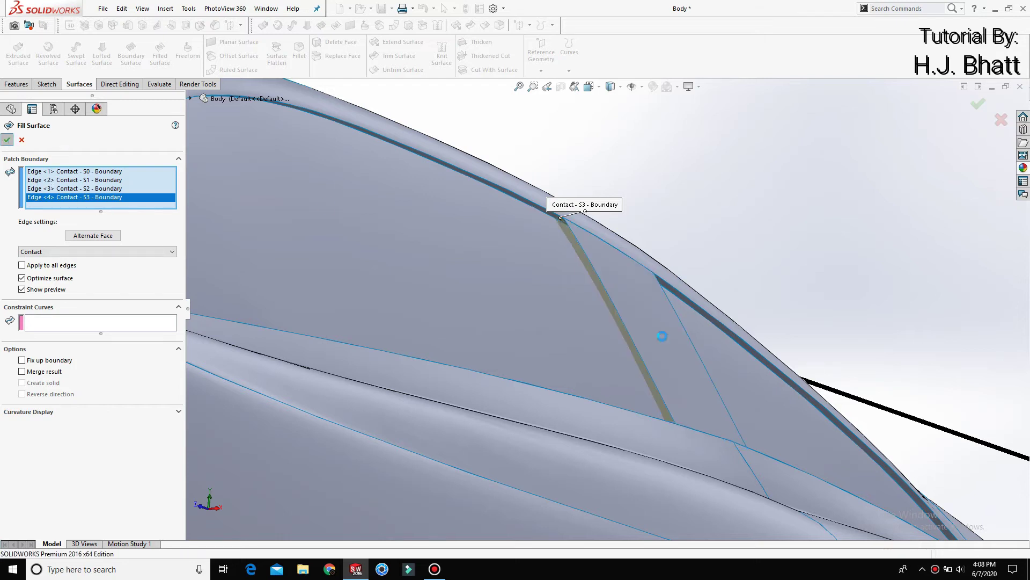
mouse_move(656, 347)
middle_down()
mouse_move(593, 386)
mouse_move(494, 395)
mouse_move(437, 147)
middle_up()
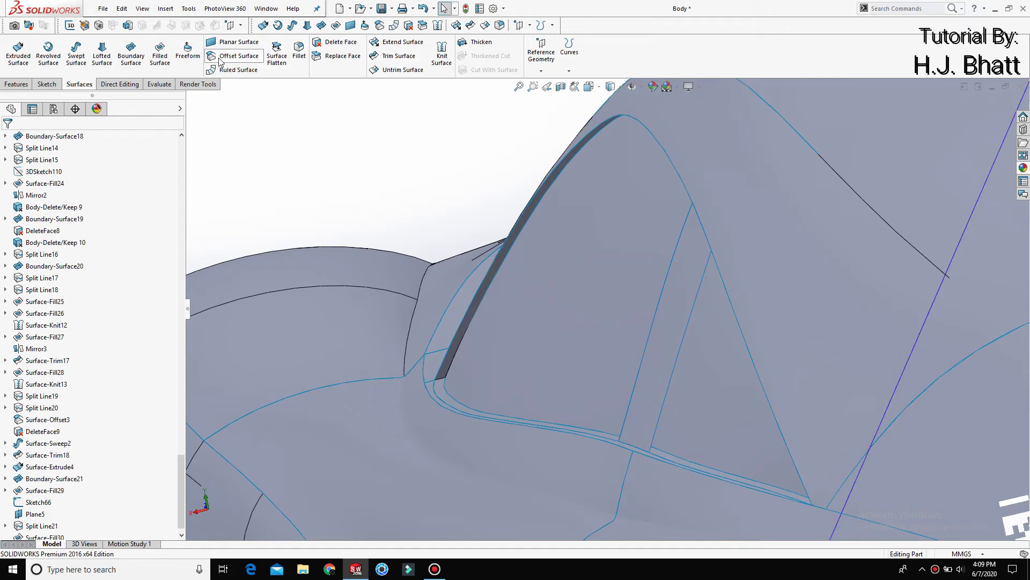
Step: Fill the small rear window patch using its four edges as Contact boundaries
click(160, 57)
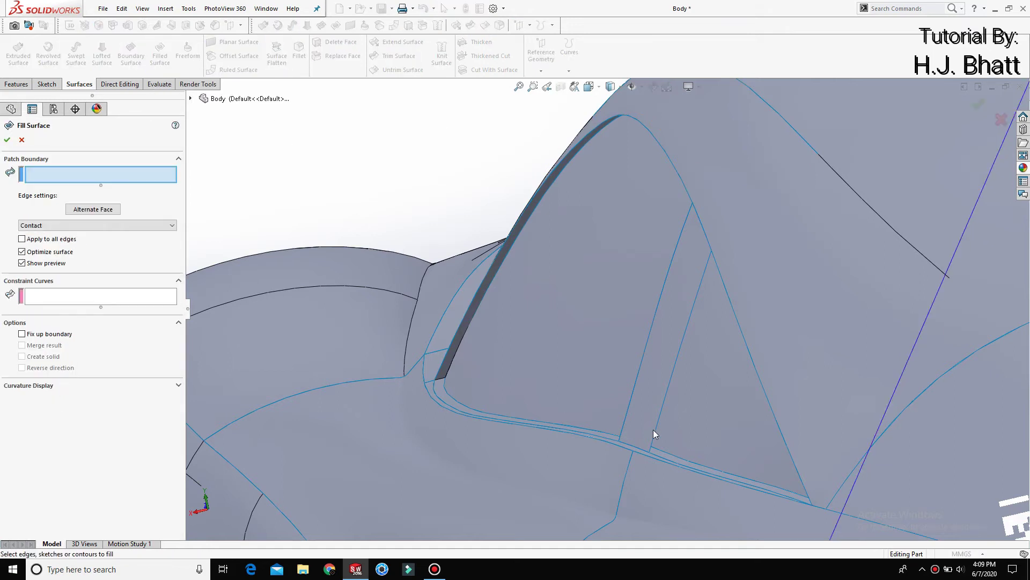
scroll(649, 435, down, 5)
click(642, 438)
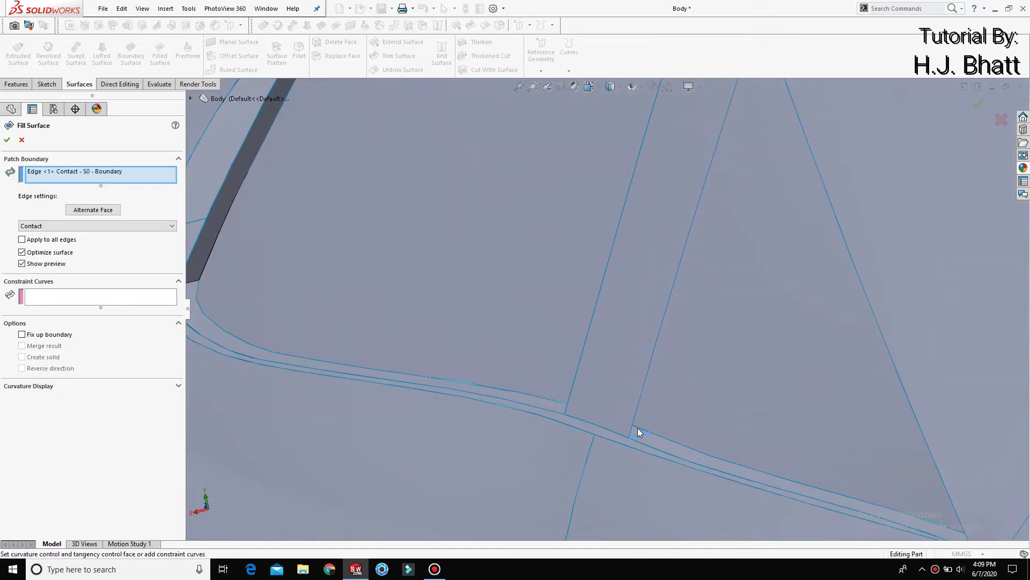
click(634, 418)
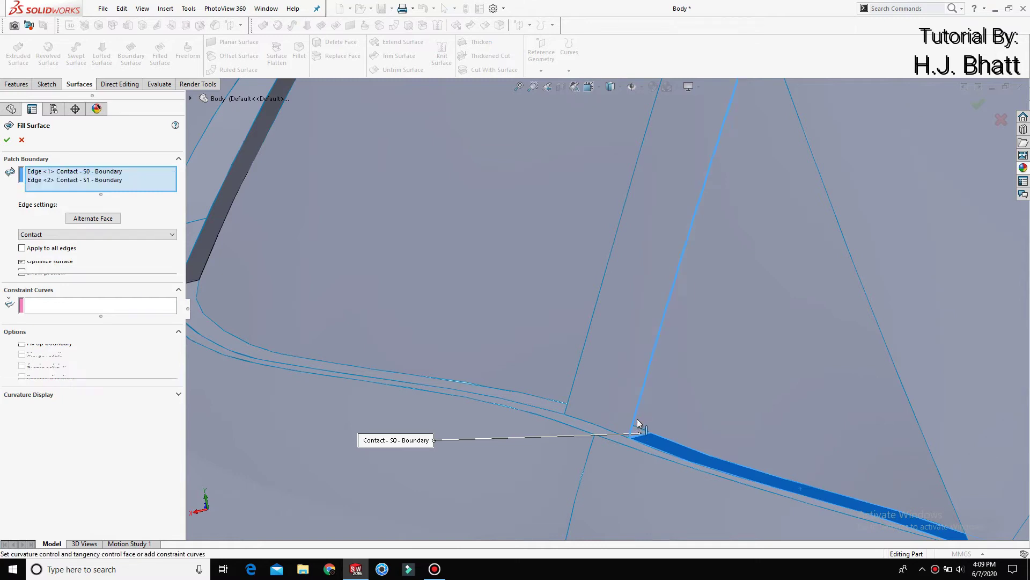
click(659, 399)
mouse_move(685, 312)
middle_down()
mouse_move(696, 124)
mouse_move(657, 168)
mouse_move(650, 264)
mouse_move(623, 268)
mouse_move(630, 350)
middle_up()
click(678, 187)
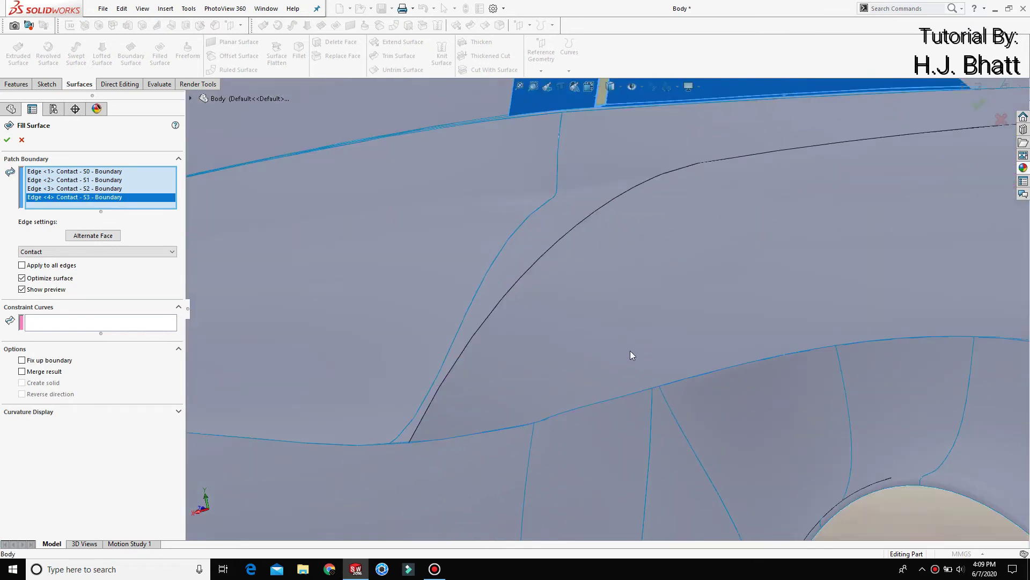
scroll(631, 356, up, 5)
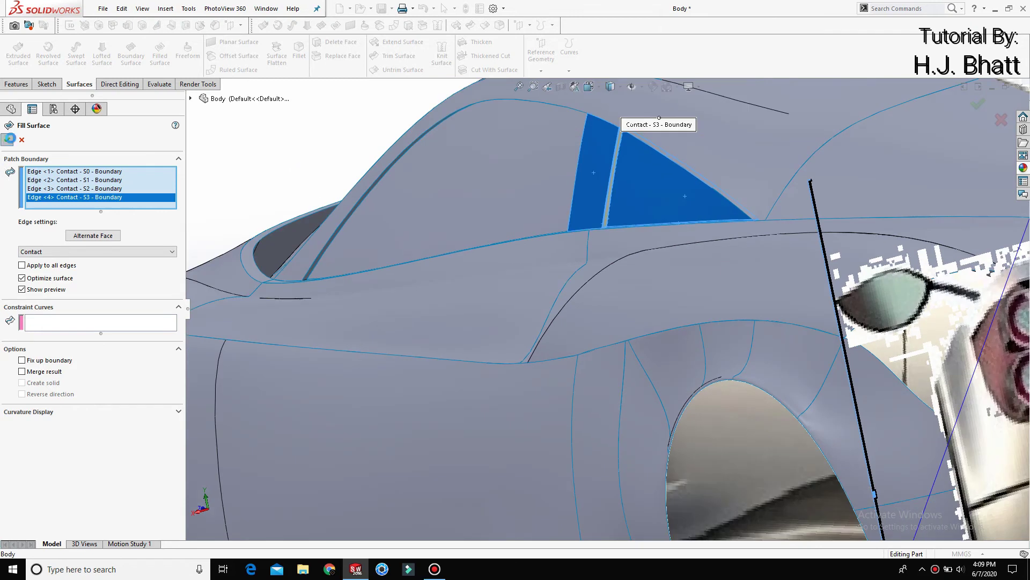
key(Return)
Step: Orbit around the car, selecting Plane5 and Sketch66's rear line to inspect them
middle_drag(429, 115, 458, 178)
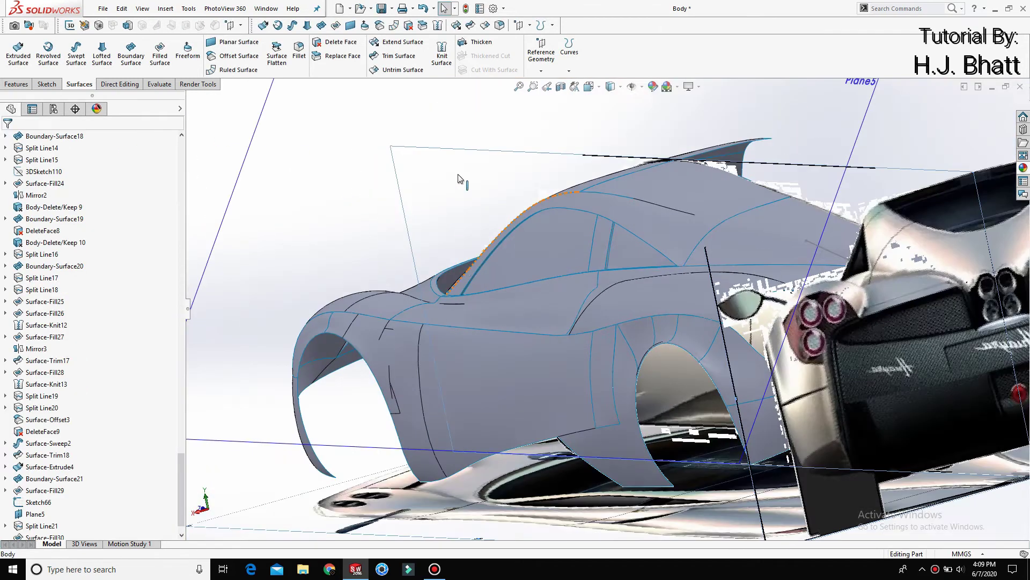
scroll(532, 272, up, 3)
scroll(600, 236, up, 1)
scroll(698, 214, up, 4)
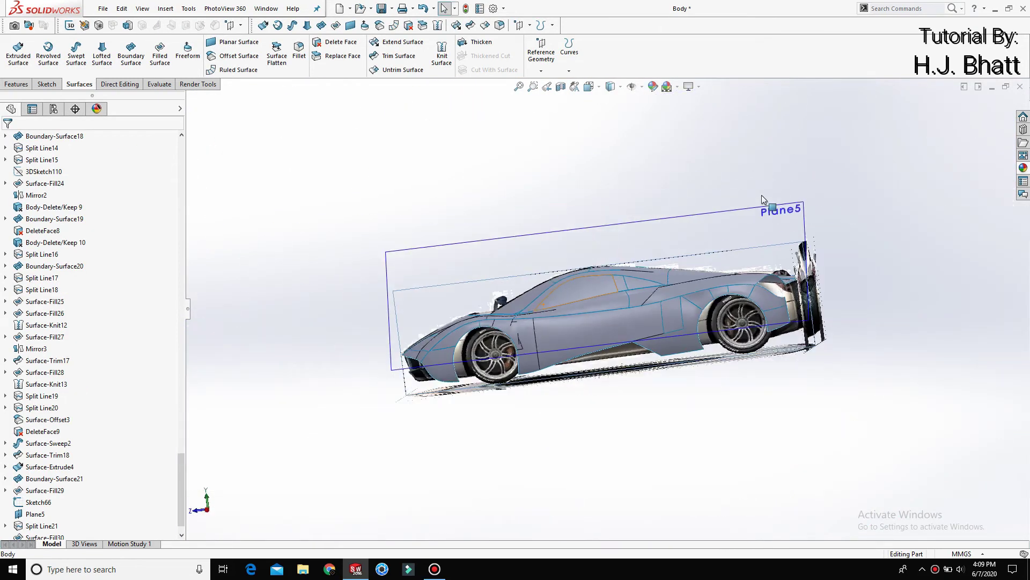
click(765, 214)
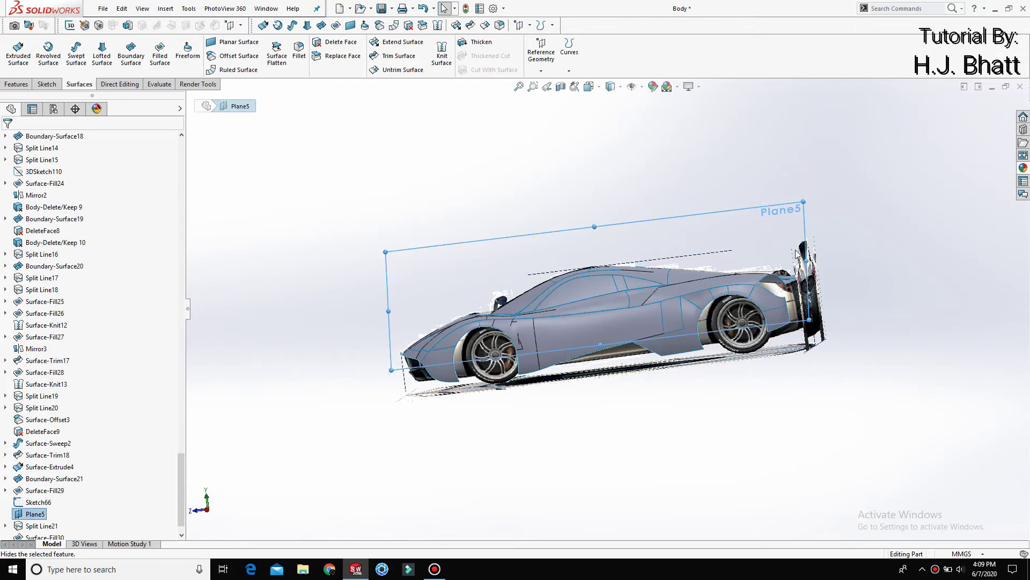
scroll(659, 266, down, 3)
scroll(659, 266, down, 3)
click(662, 267)
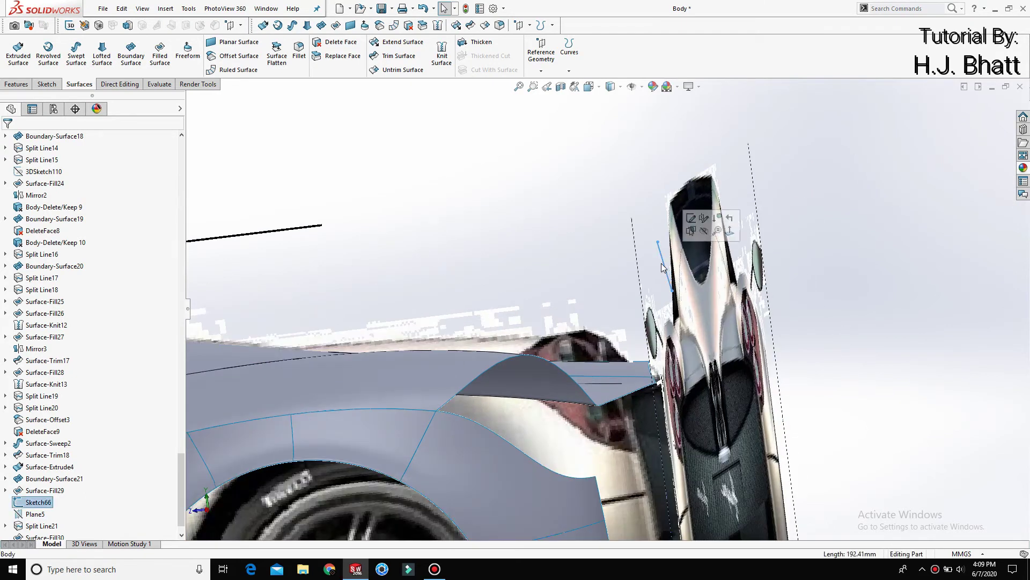
click(571, 200)
scroll(558, 257, up, 5)
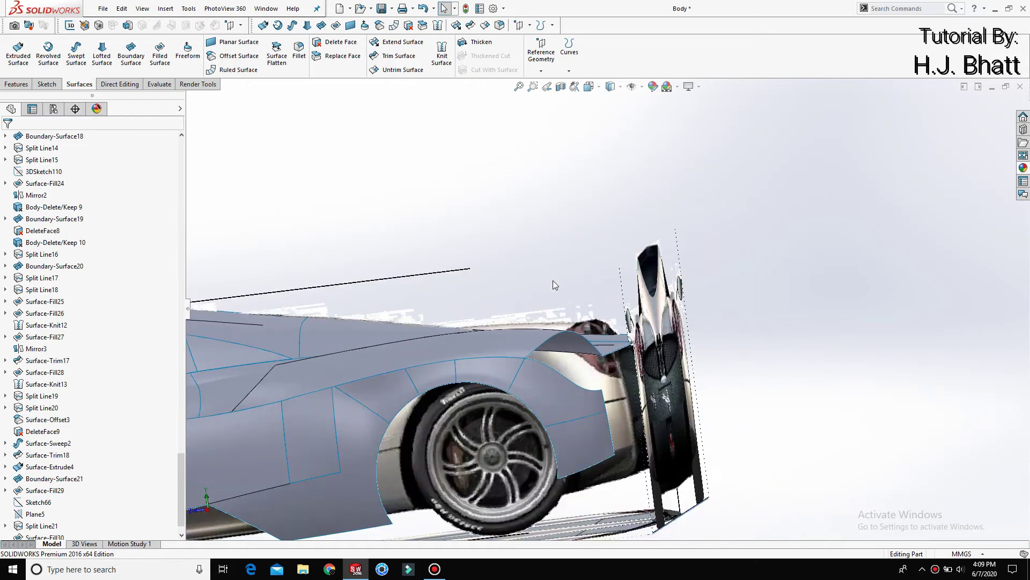
scroll(411, 318, up, 3)
middle_drag(411, 318, 437, 341)
scroll(500, 364, down, 2)
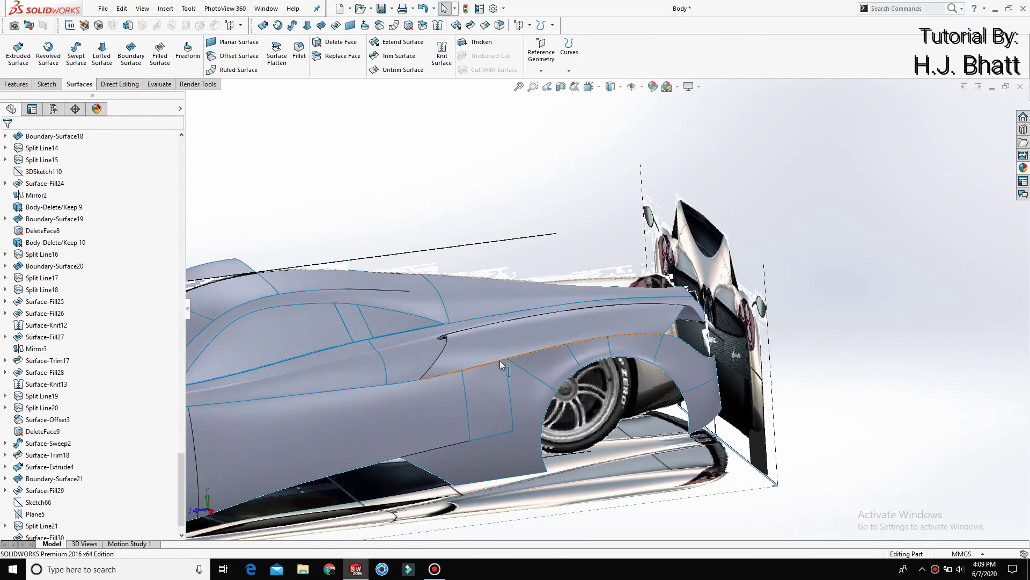
Step: Hide all planes, sketches and sketch pictures, then orbit toward the car's side
click(143, 8)
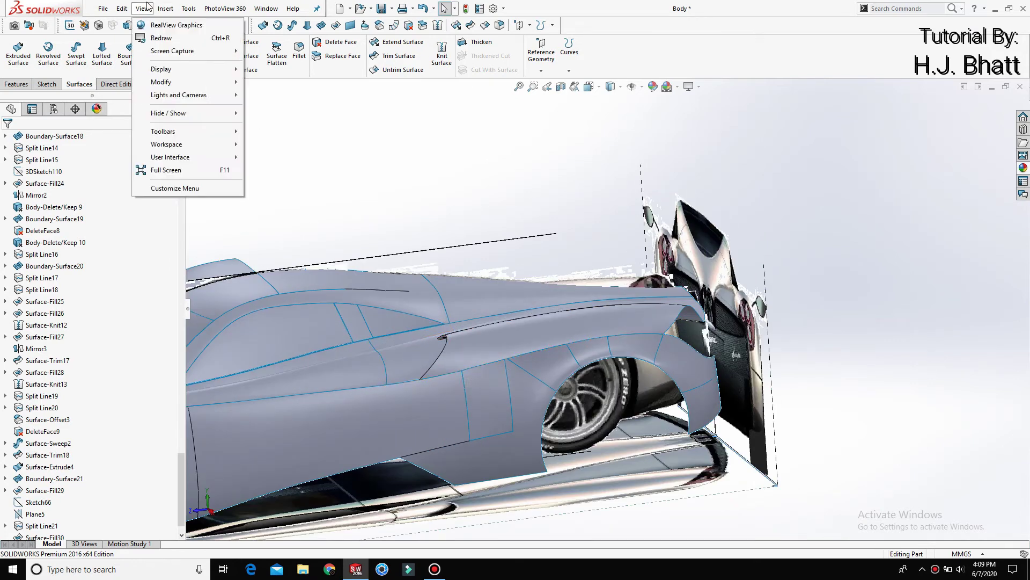
mouse_move(168, 113)
click(275, 114)
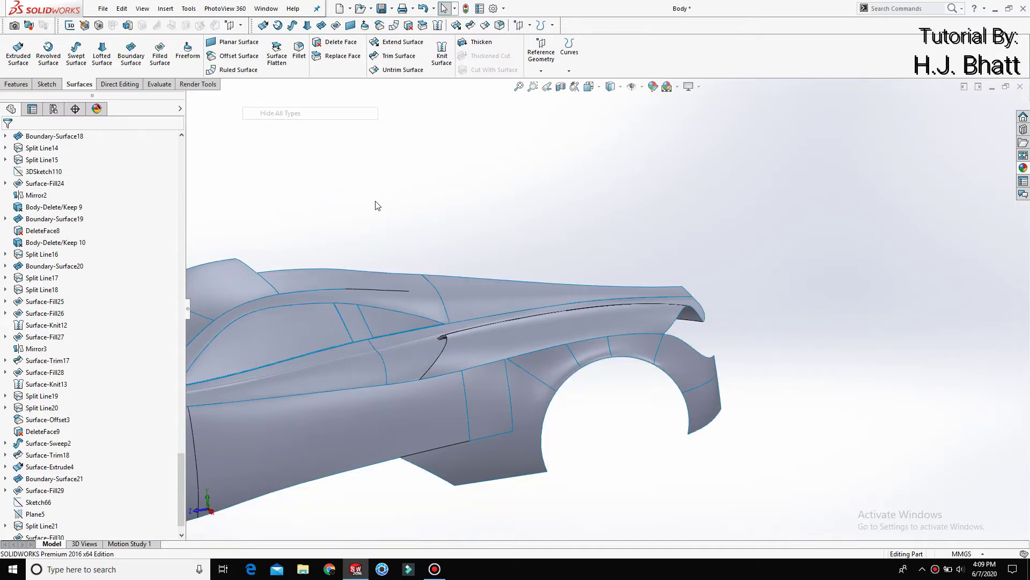
mouse_move(387, 212)
middle_down()
mouse_move(422, 344)
mouse_move(485, 301)
mouse_move(597, 288)
mouse_move(340, 285)
middle_up()
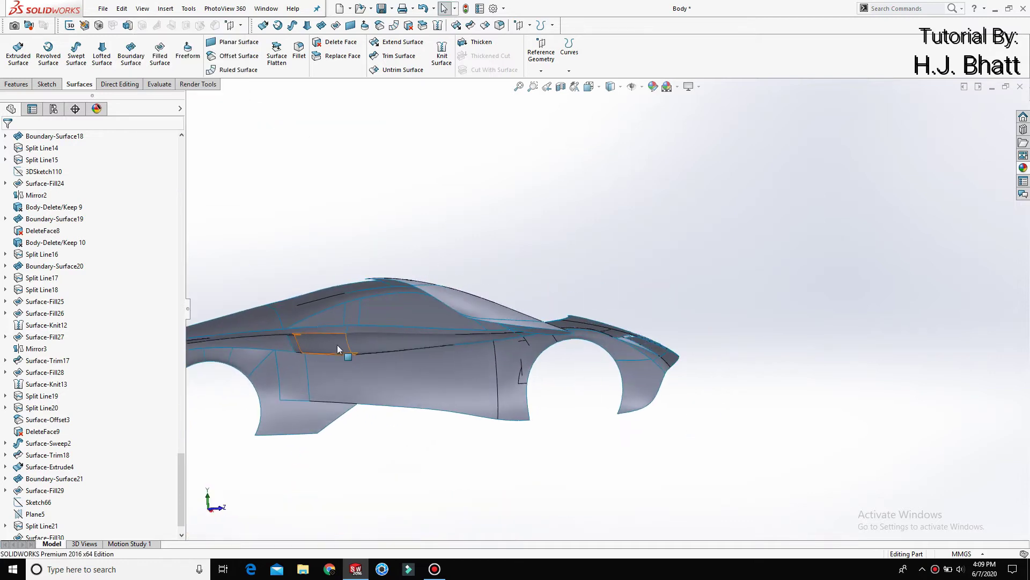
scroll(428, 271, down, 3)
scroll(431, 274, down, 3)
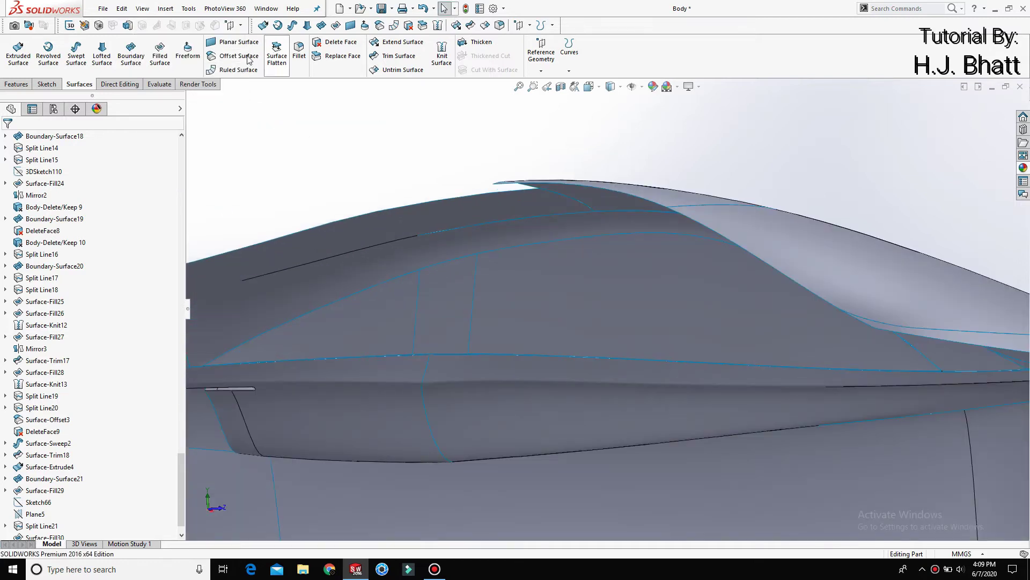
Step: Offset the small side panel and its thin edge faces into a 0.00mm surface copy
click(437, 322)
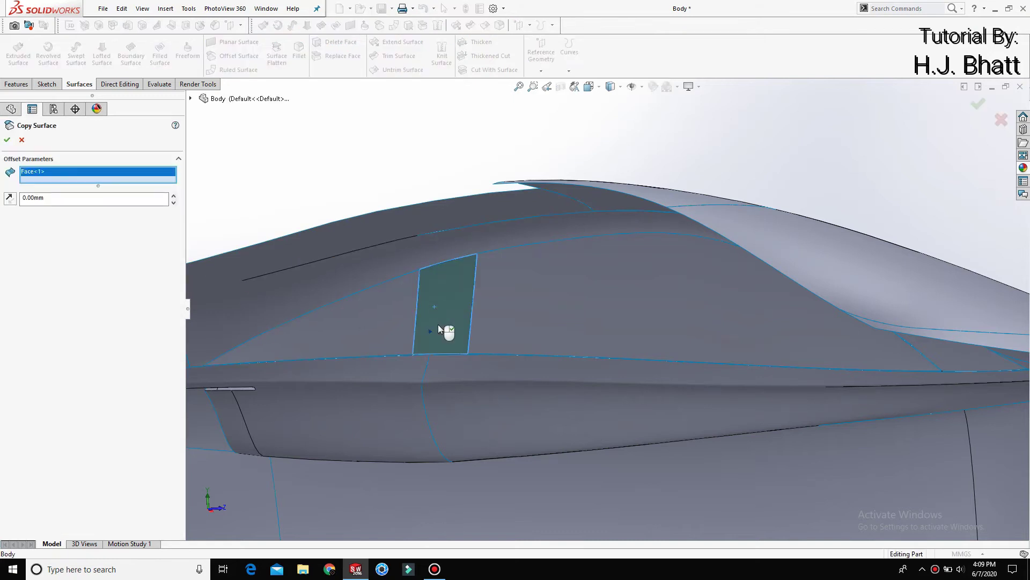
scroll(436, 344, down, 5)
mouse_move(436, 359)
middle_down()
mouse_move(492, 370)
mouse_move(527, 183)
mouse_move(546, 207)
middle_up()
click(492, 355)
scroll(578, 231, down, 3)
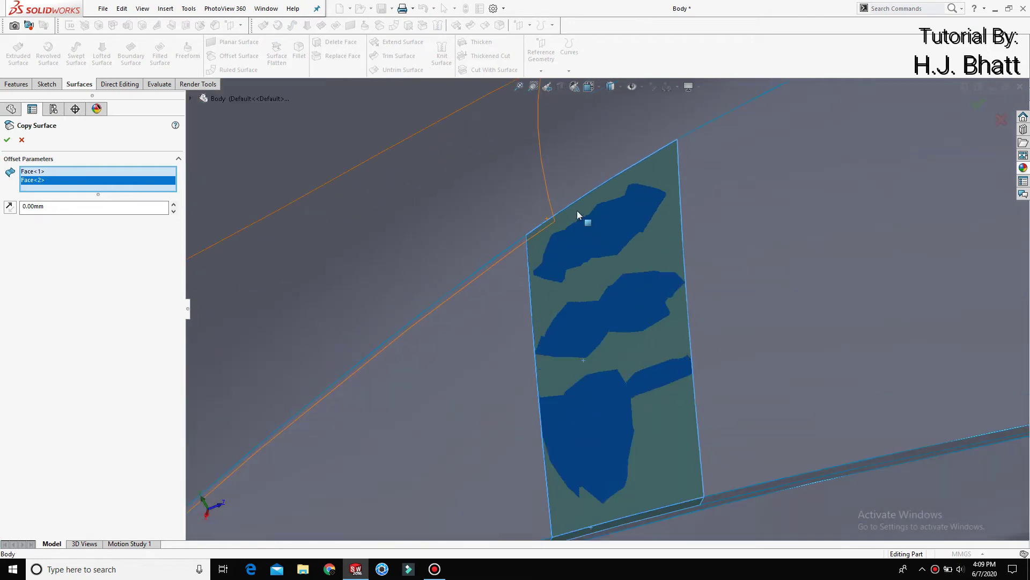
scroll(578, 212, down, 1)
scroll(579, 215, down, 1)
scroll(581, 219, down, 1)
scroll(581, 217, down, 1)
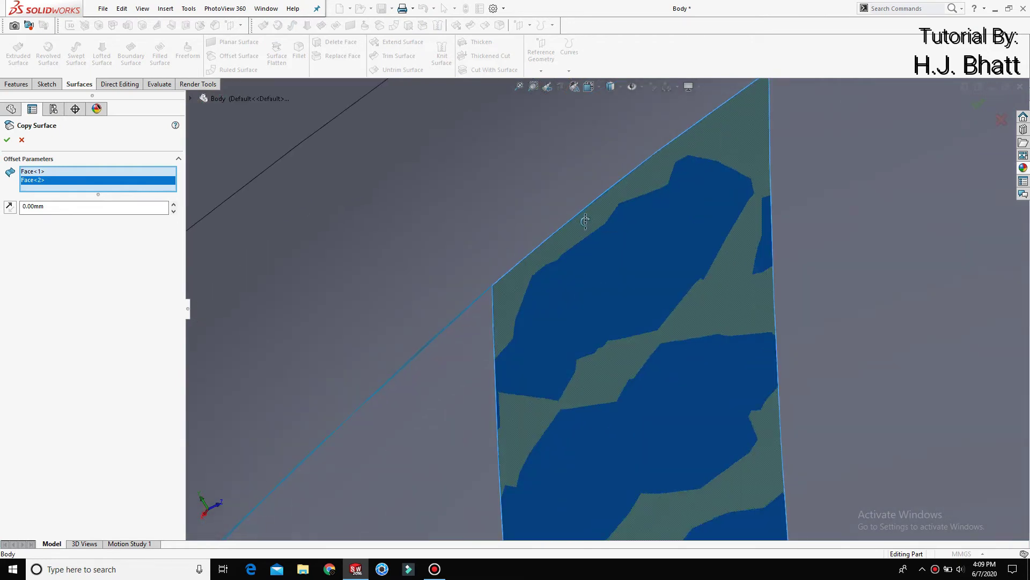
scroll(558, 236, down, 1)
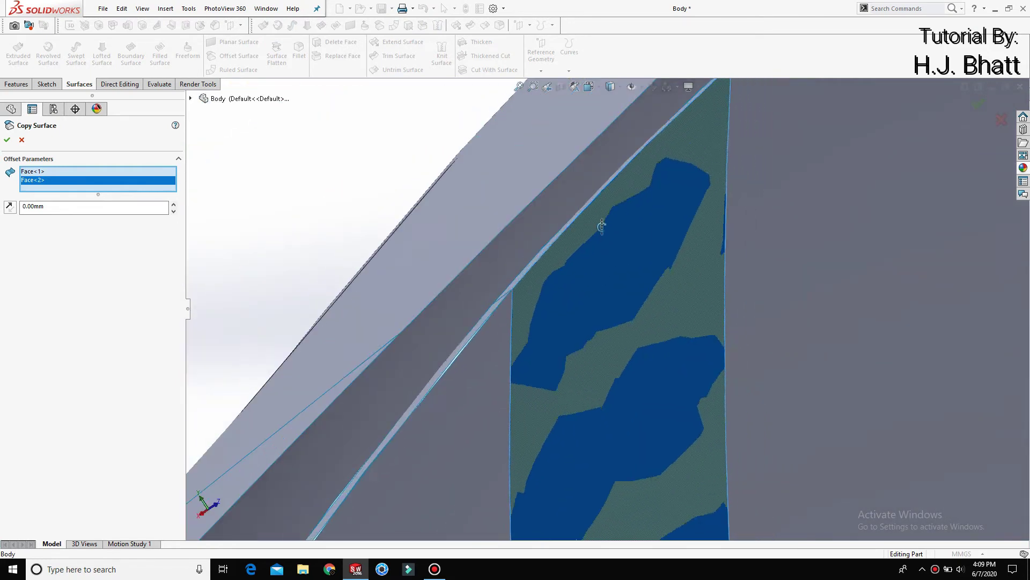
click(543, 256)
click(569, 226)
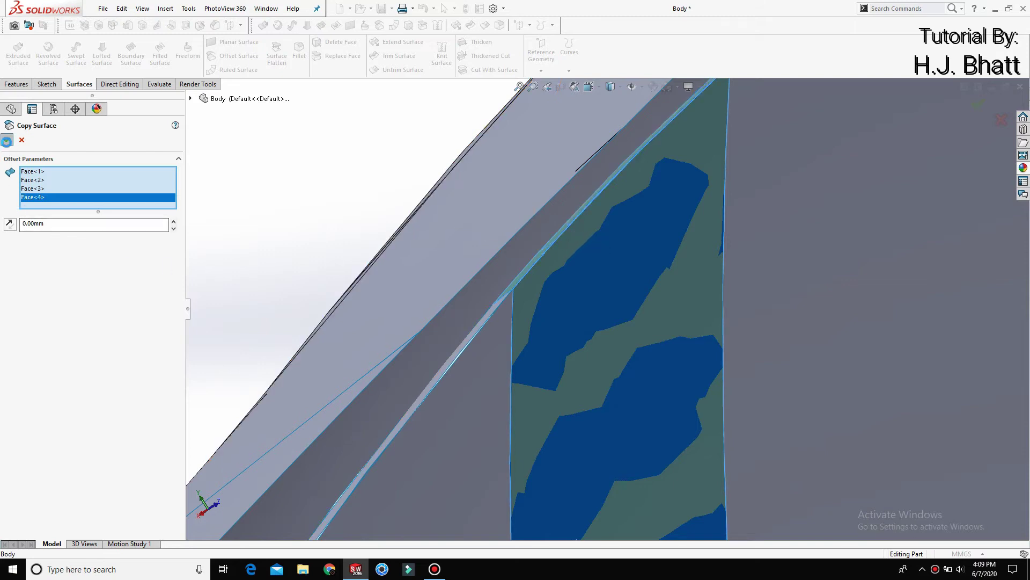
key(Return)
Step: Hide Boundary-Surface21 from the feature tree
scroll(623, 324, up, 3)
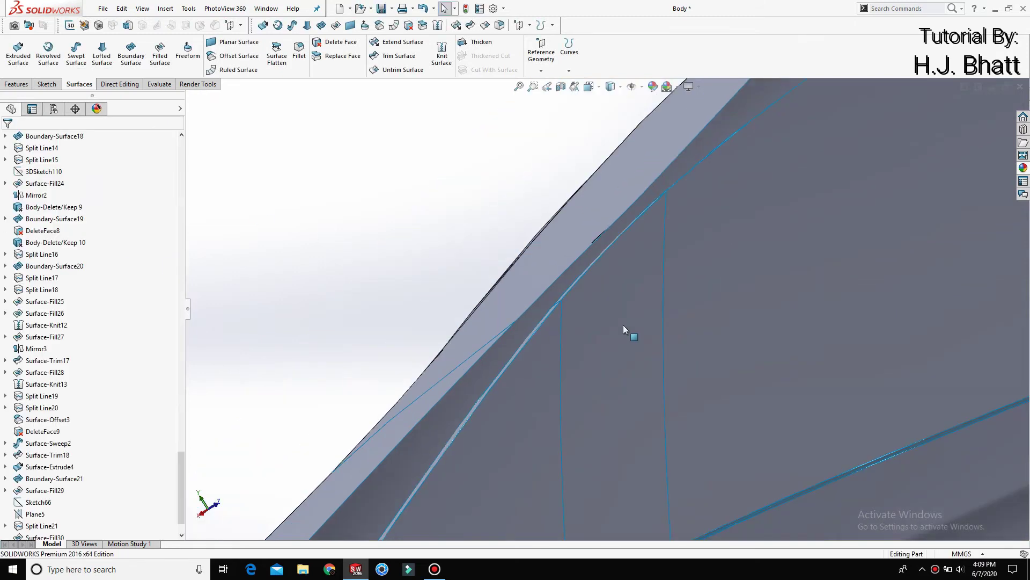
scroll(640, 394, up, 2)
scroll(634, 390, up, 1)
scroll(628, 388, up, 1)
scroll(628, 387, up, 2)
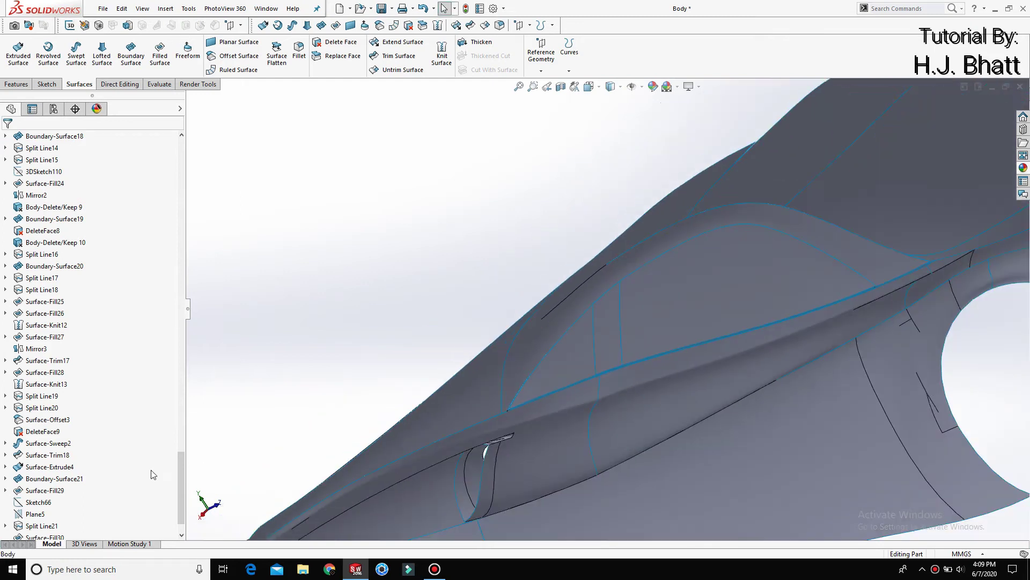
click(52, 480)
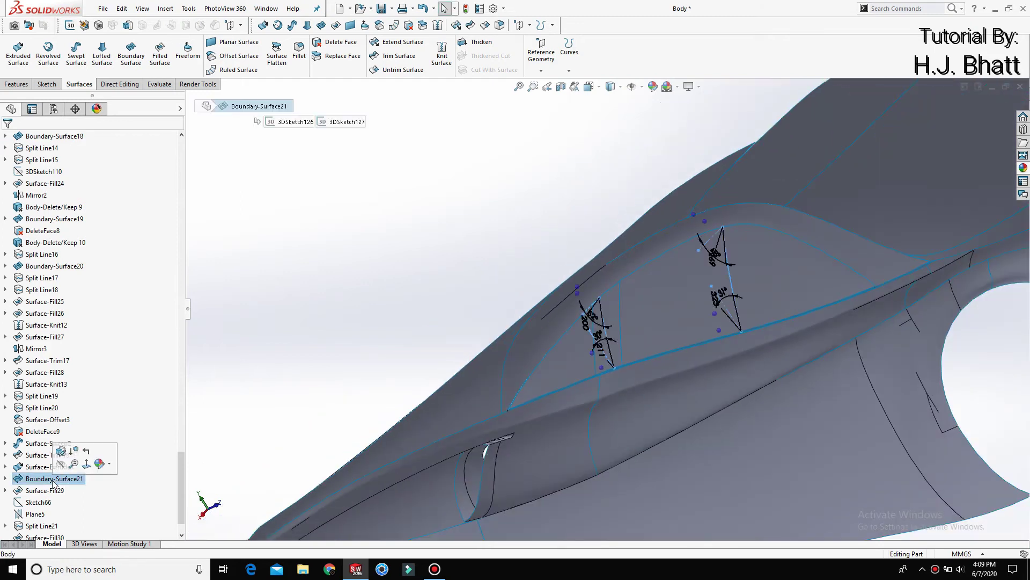
click(287, 277)
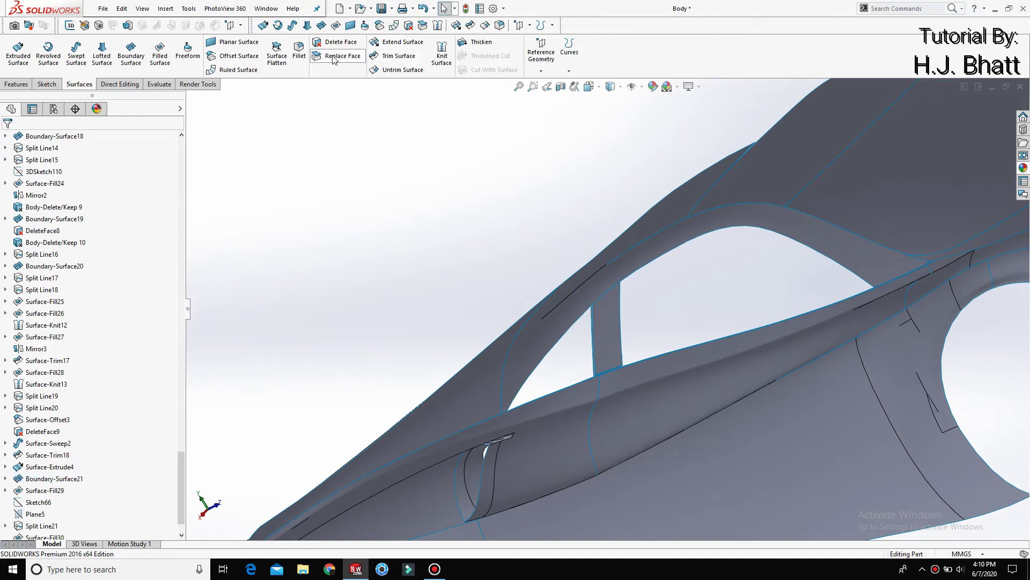
Step: Begin a Knit Surface with the pillar strut, thin strip and Surface-Fill31 faces
click(442, 53)
scroll(600, 324, down, 3)
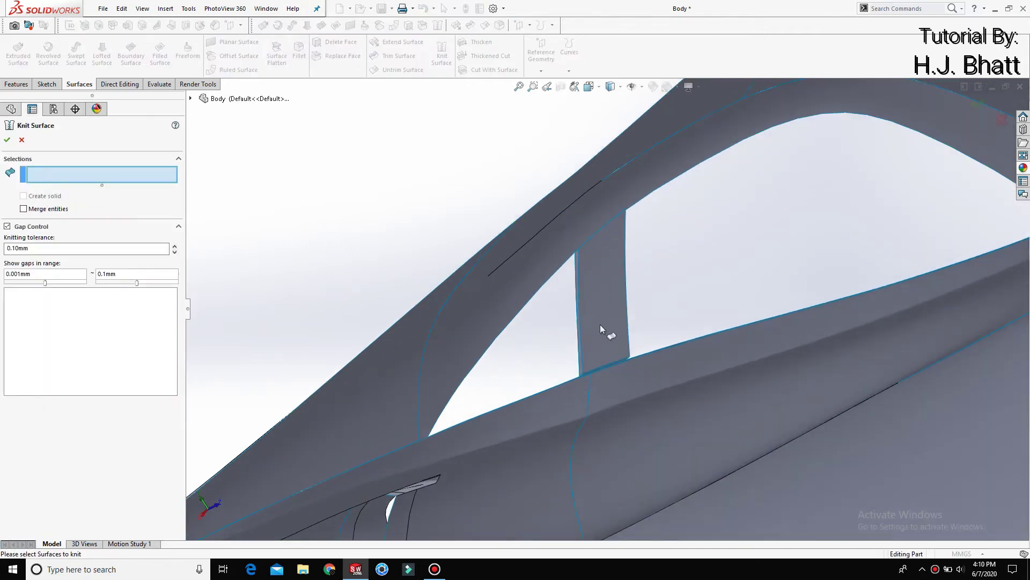
click(601, 320)
scroll(591, 360, down, 3)
scroll(536, 349, down, 2)
click(504, 343)
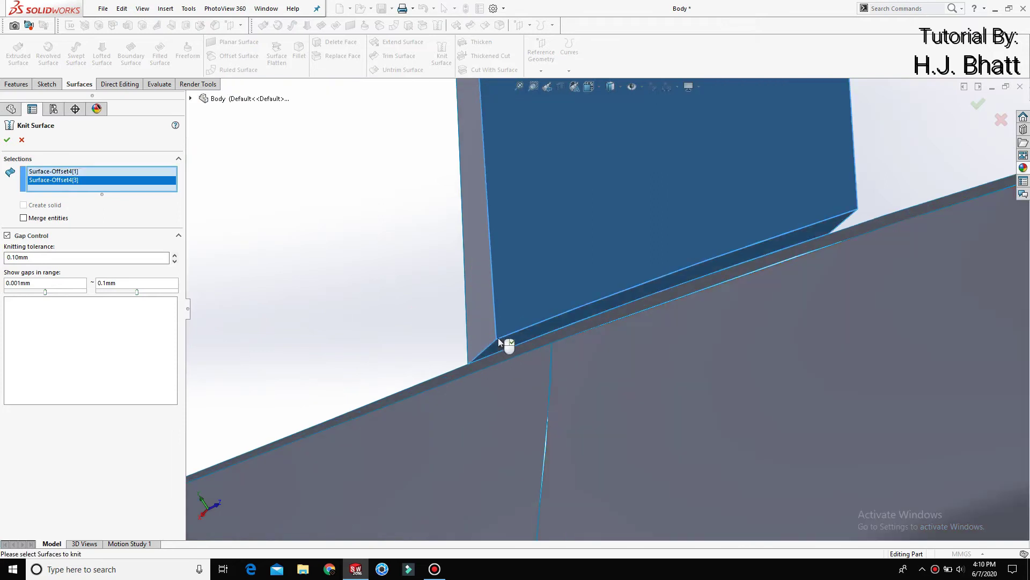
click(486, 320)
Step: Add the strut's side and outer offset faces plus Surface-Fill29, knitting them into a merged solid
middle_drag(649, 295, 604, 268)
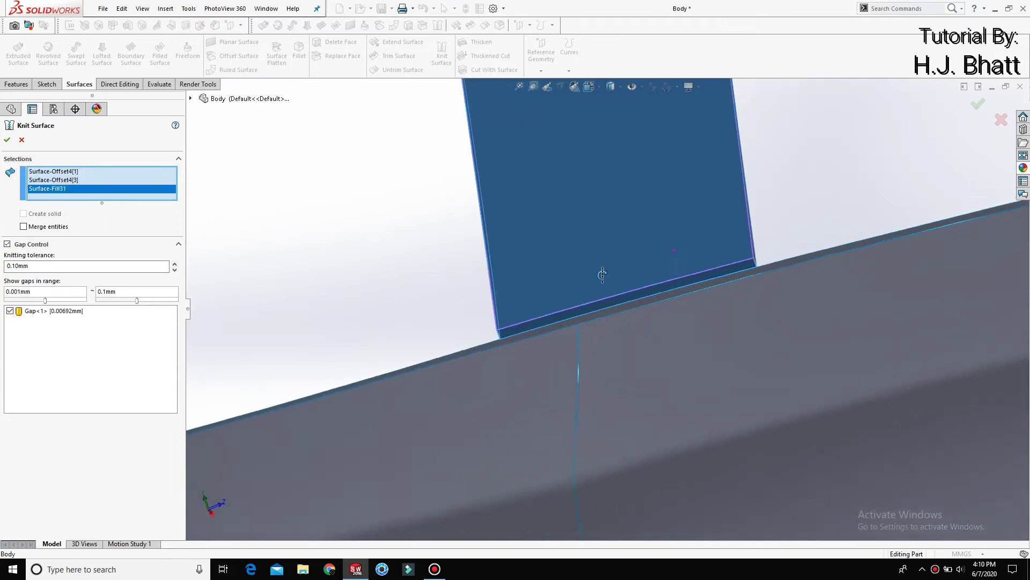
click(724, 224)
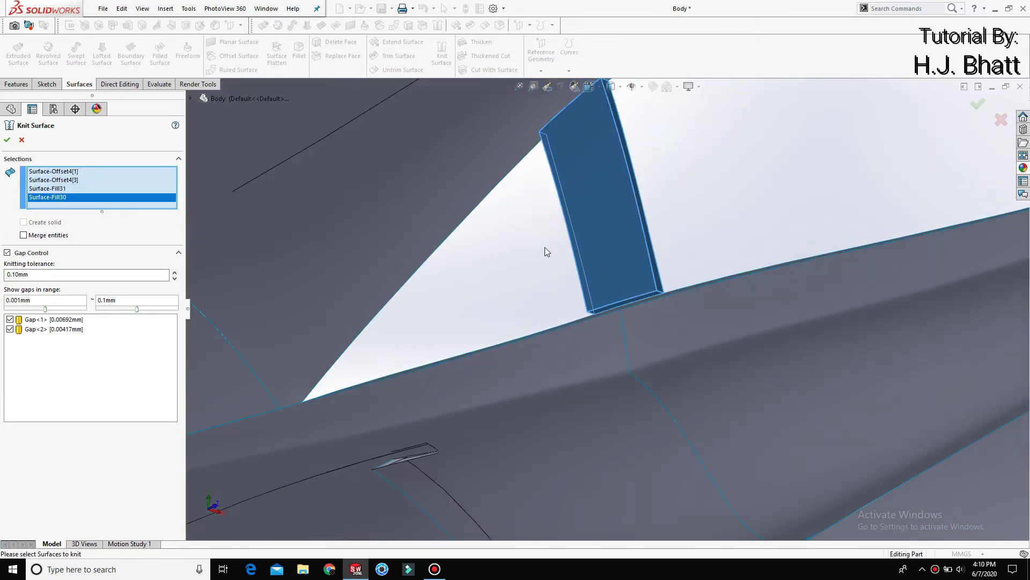
mouse_move(547, 272)
middle_down()
mouse_move(596, 213)
mouse_move(617, 223)
mouse_move(623, 267)
mouse_move(620, 259)
middle_up()
scroll(596, 215, down, 3)
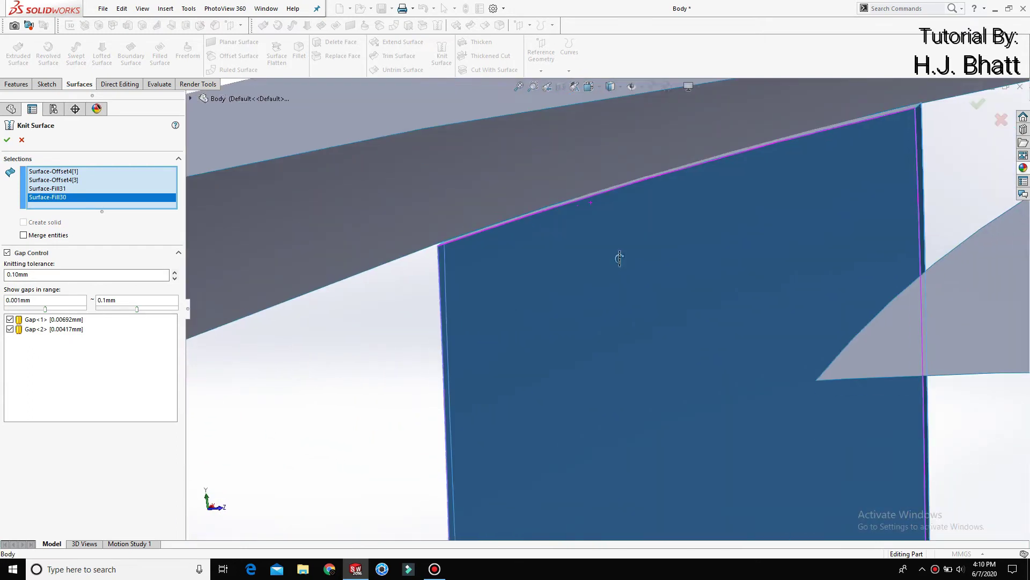
click(572, 206)
middle_drag(580, 209, 589, 203)
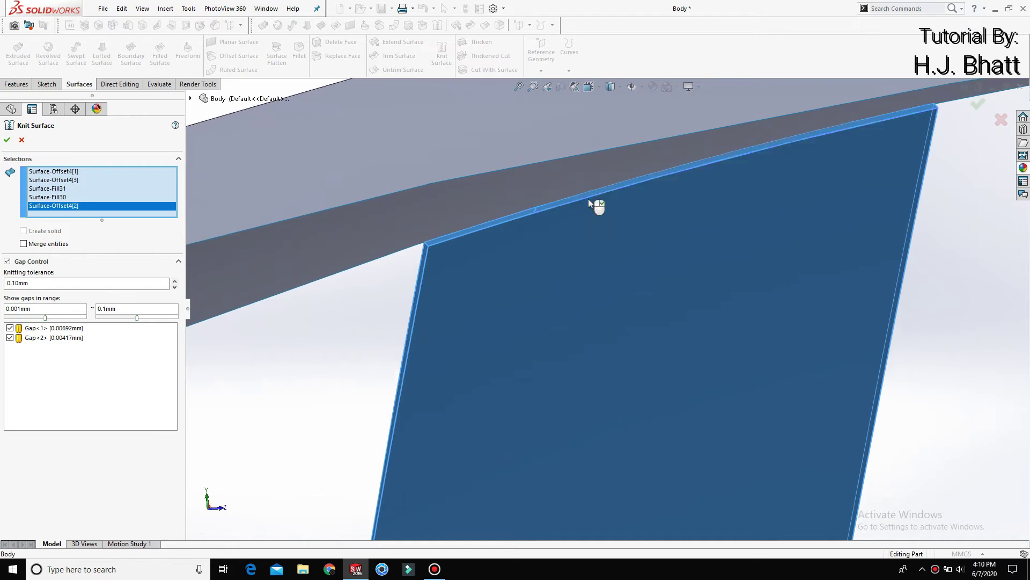
scroll(653, 297, up, 3)
middle_drag(525, 323, 600, 264)
scroll(600, 265, down, 5)
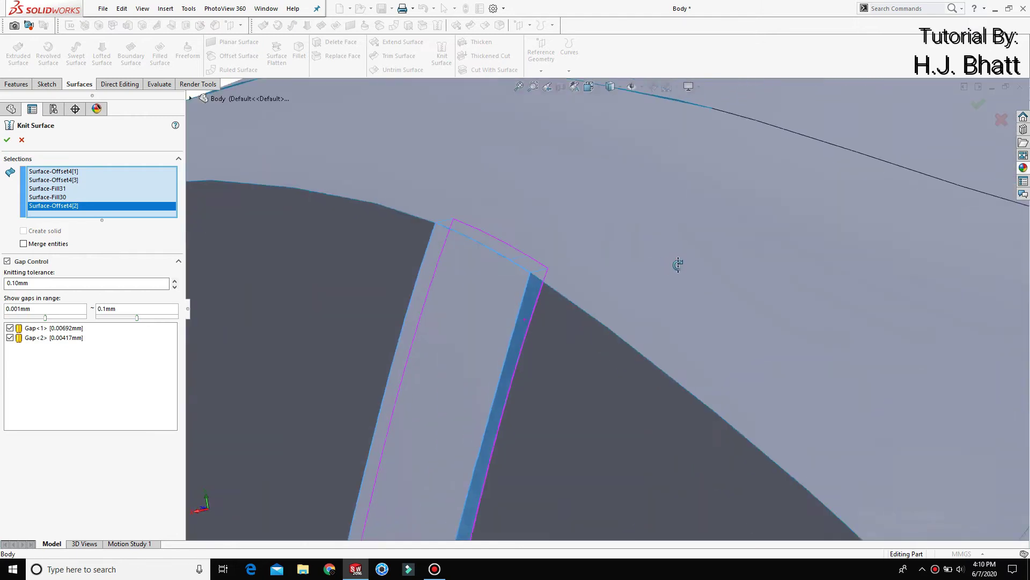
middle_drag(676, 266, 467, 329)
click(434, 350)
scroll(434, 350, up, 3)
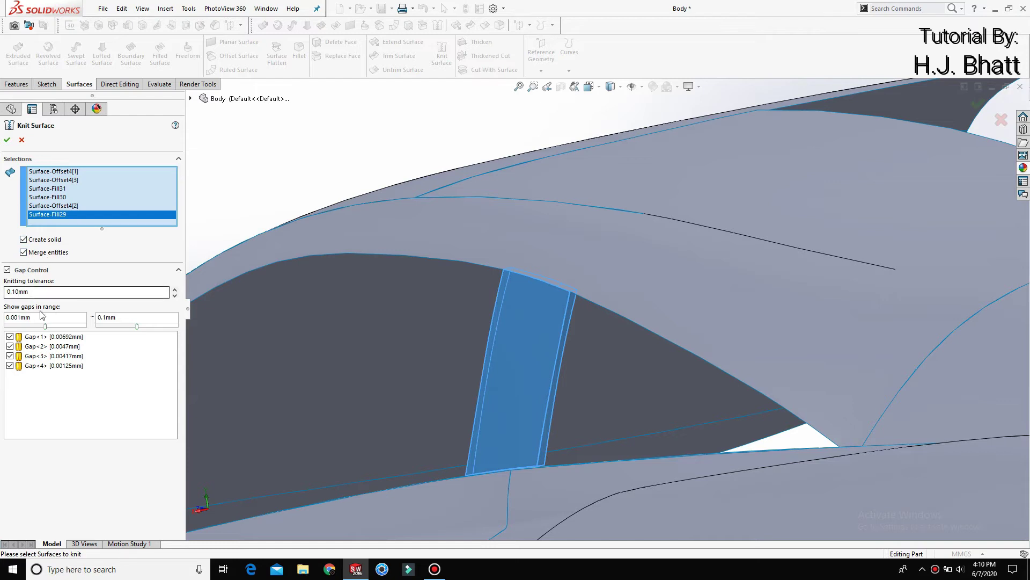
click(7, 140)
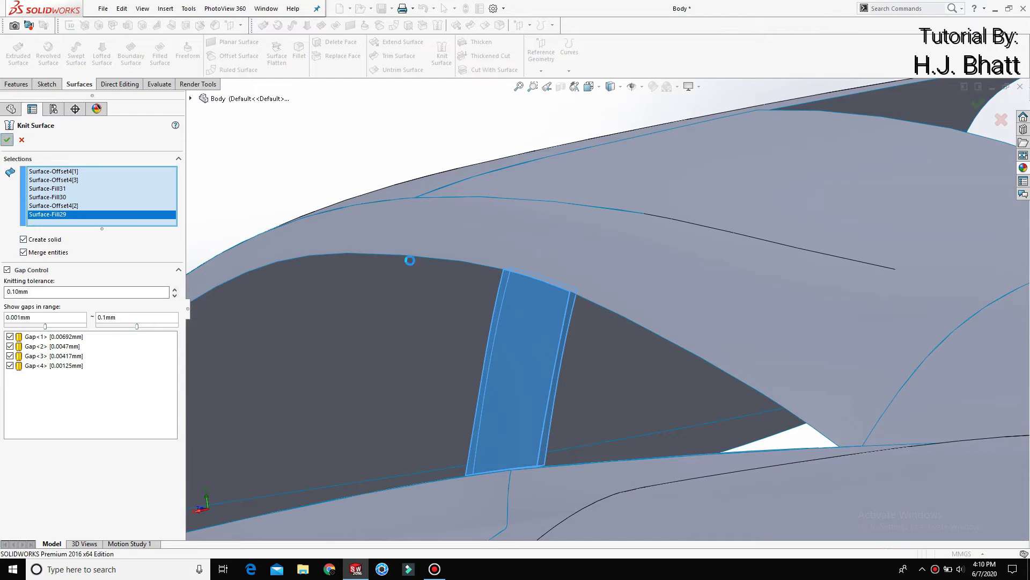
scroll(537, 352, up, 2)
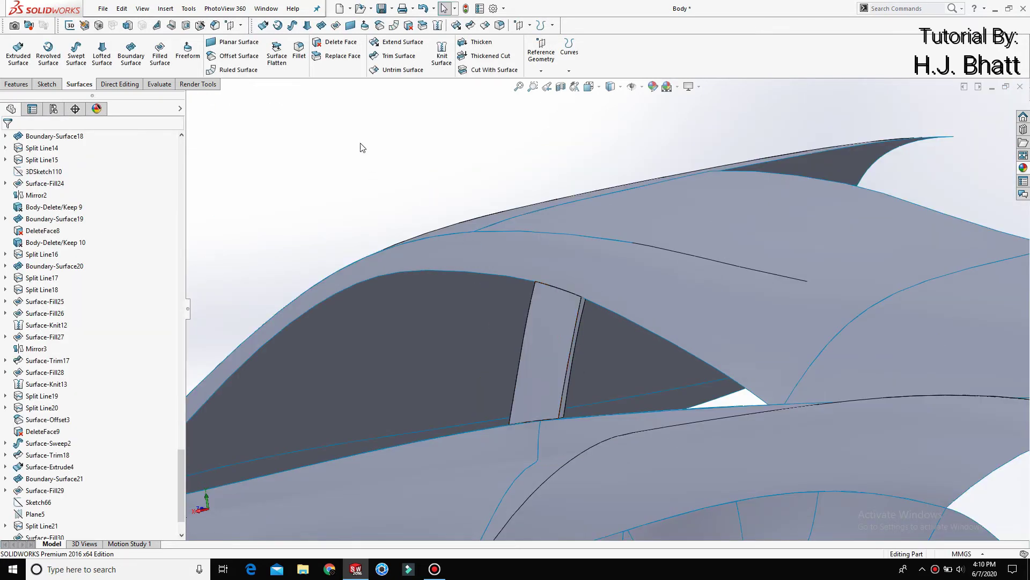
Step: Fillet both long outer edges of the B-pillar strip with a 10.00 mm radius
scroll(563, 387, down, 4)
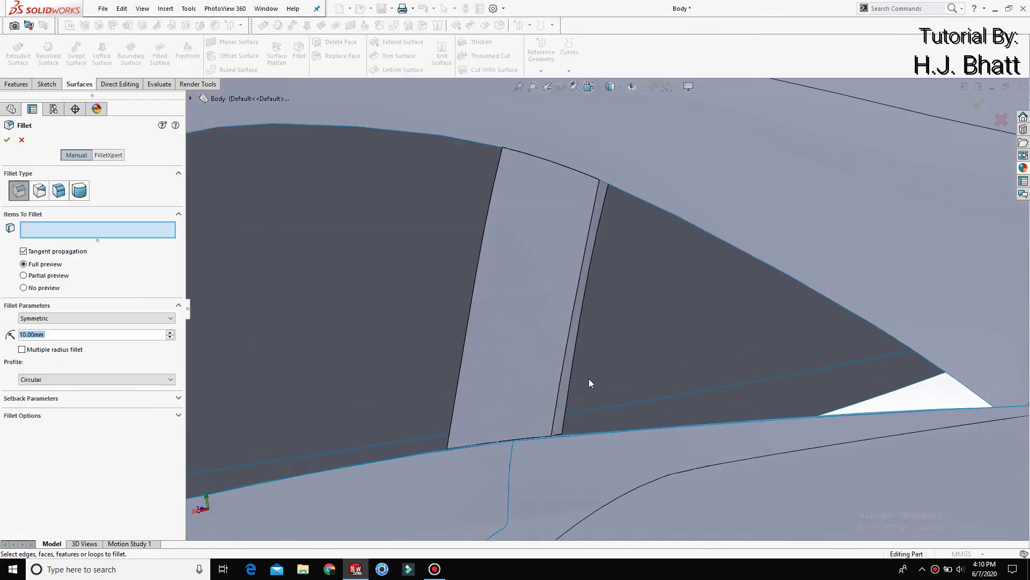
click(564, 371)
middle_drag(559, 416, 577, 464)
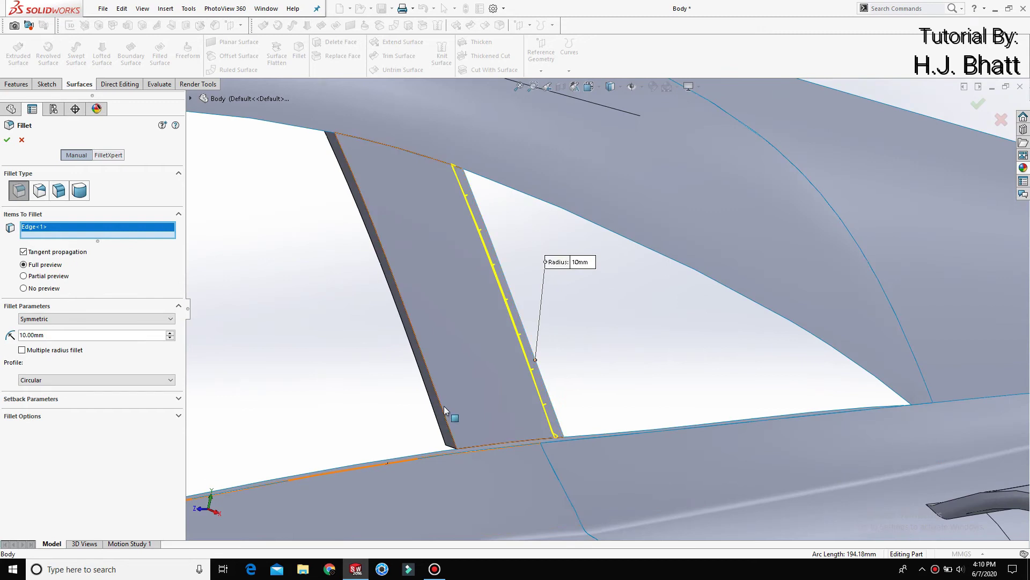
click(440, 409)
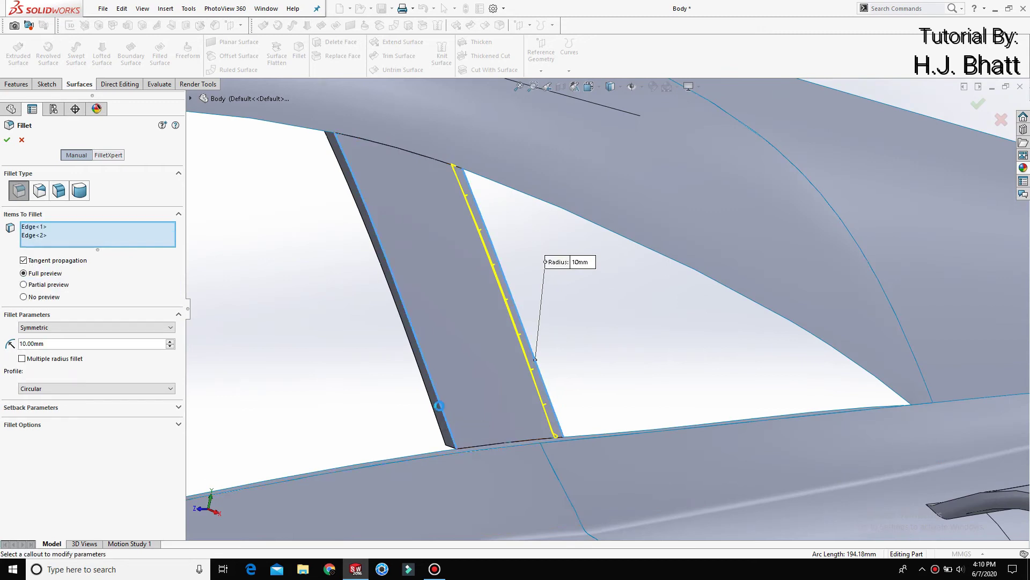
click(7, 140)
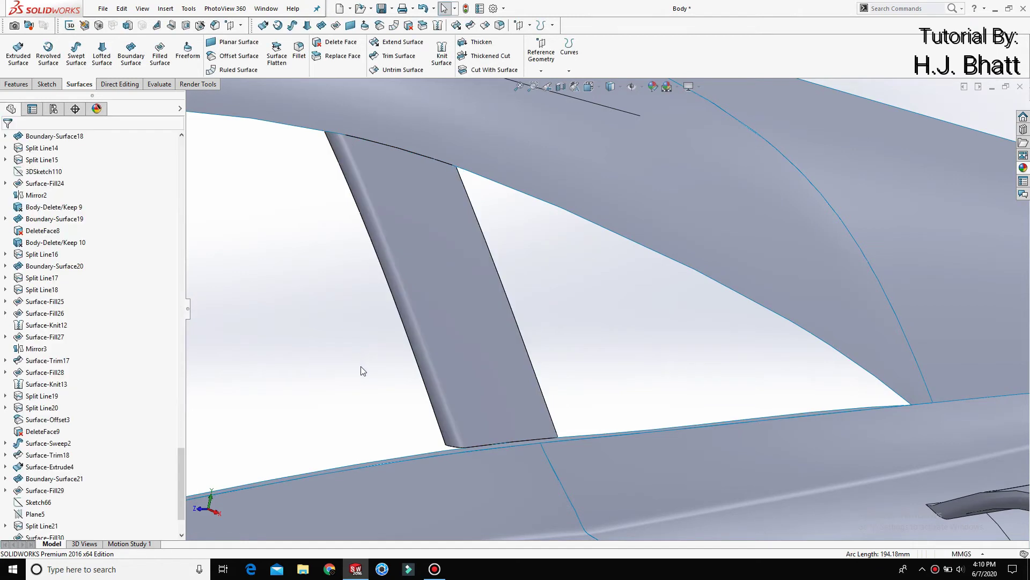
Step: Zoom out to a low side view and show Boundary-Surface21 from the feature tree
key(z)
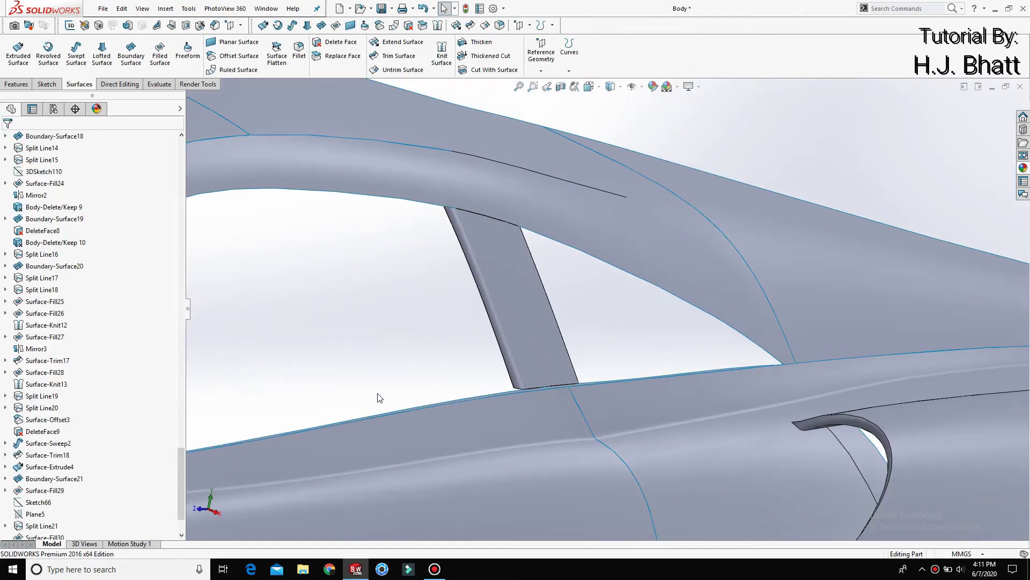
scroll(430, 353, up, 3)
scroll(430, 353, up, 4)
middle_drag(443, 359, 565, 384)
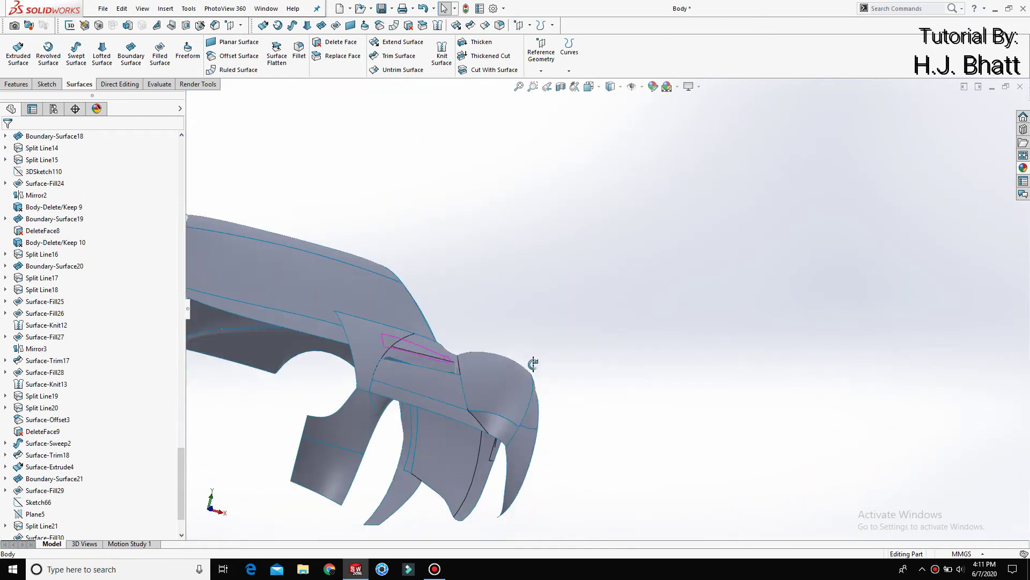
scroll(328, 335, up, 3)
middle_drag(327, 335, 348, 406)
click(49, 481)
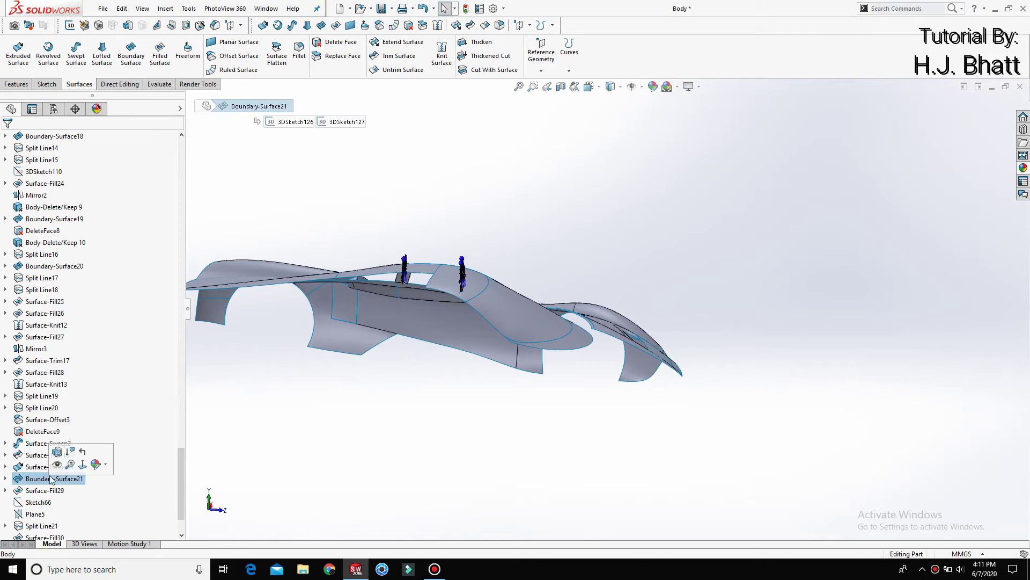
click(56, 465)
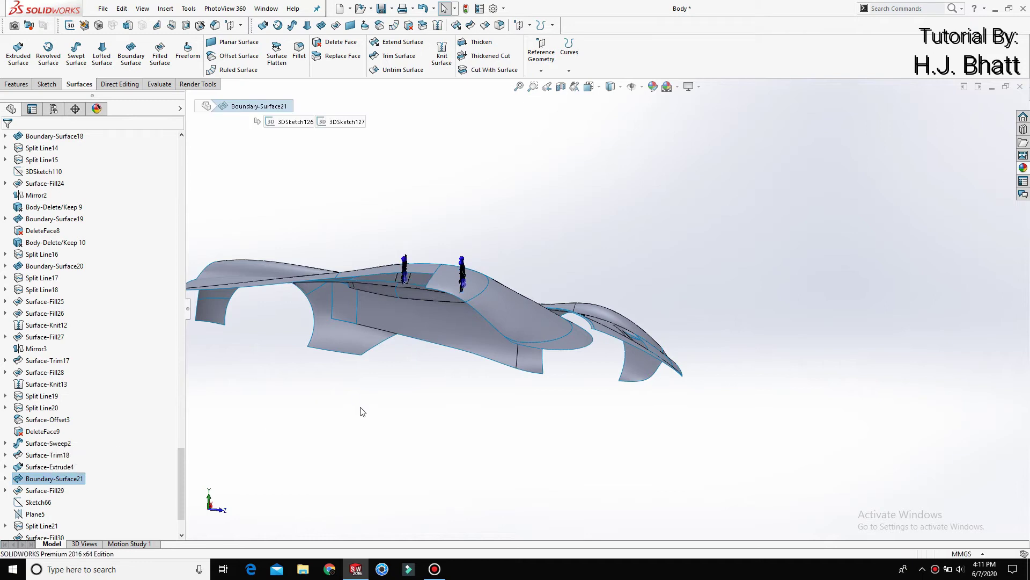
Step: Select Surface-Offset4 in the tree and orbit to view the side window area
scroll(419, 275, down, 5)
scroll(419, 275, down, 2)
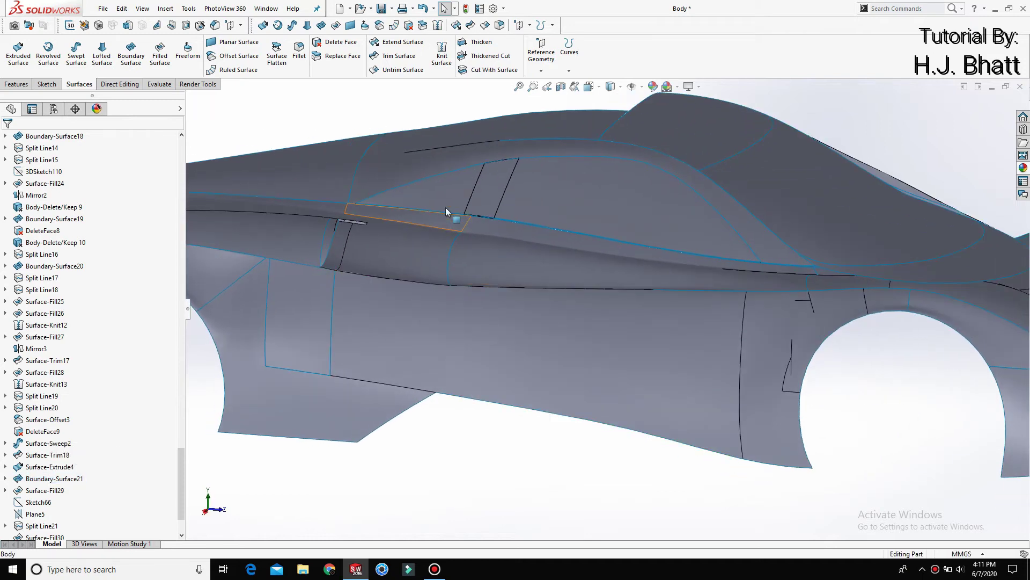
scroll(445, 207, down, 3)
scroll(609, 213, up, 2)
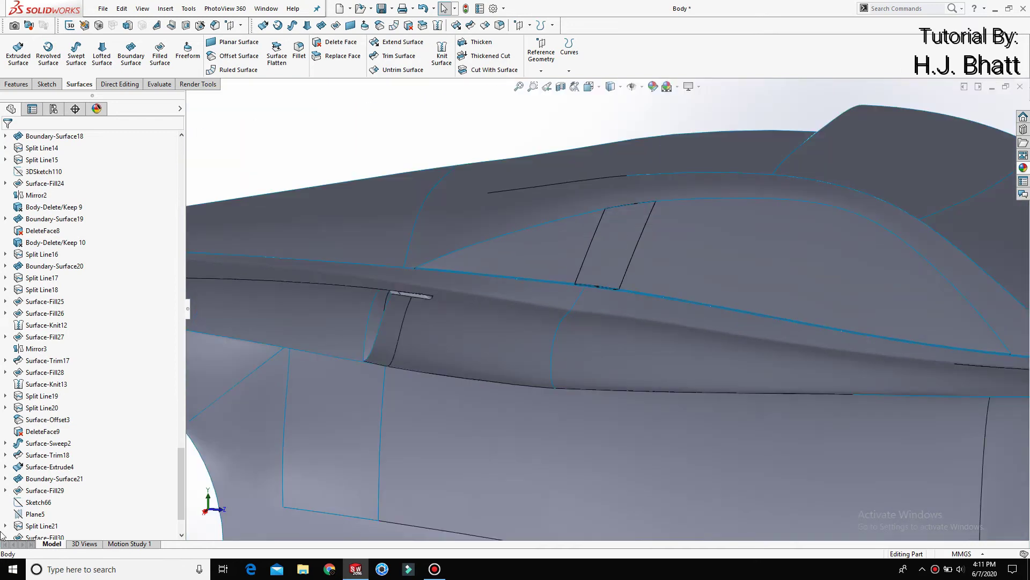
scroll(31, 494, down, 2)
click(47, 502)
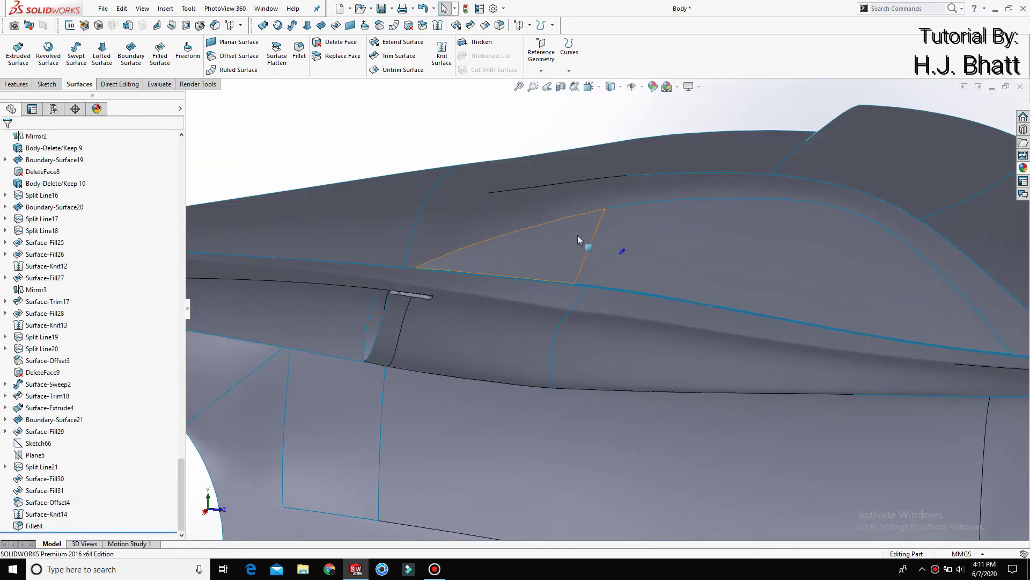
middle_drag(604, 254, 274, 146)
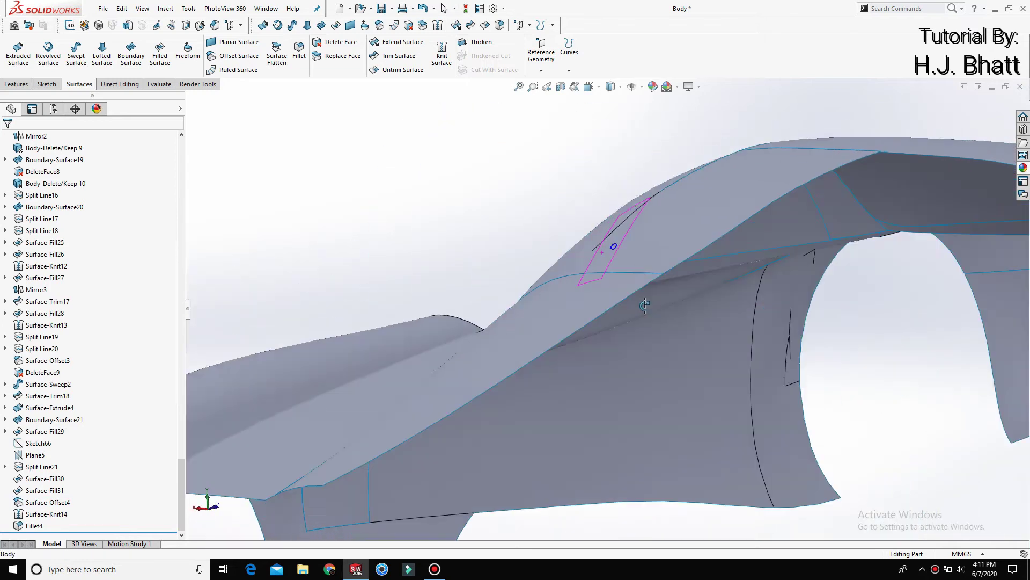
Step: Delete the narrow face beside the small side window
click(333, 43)
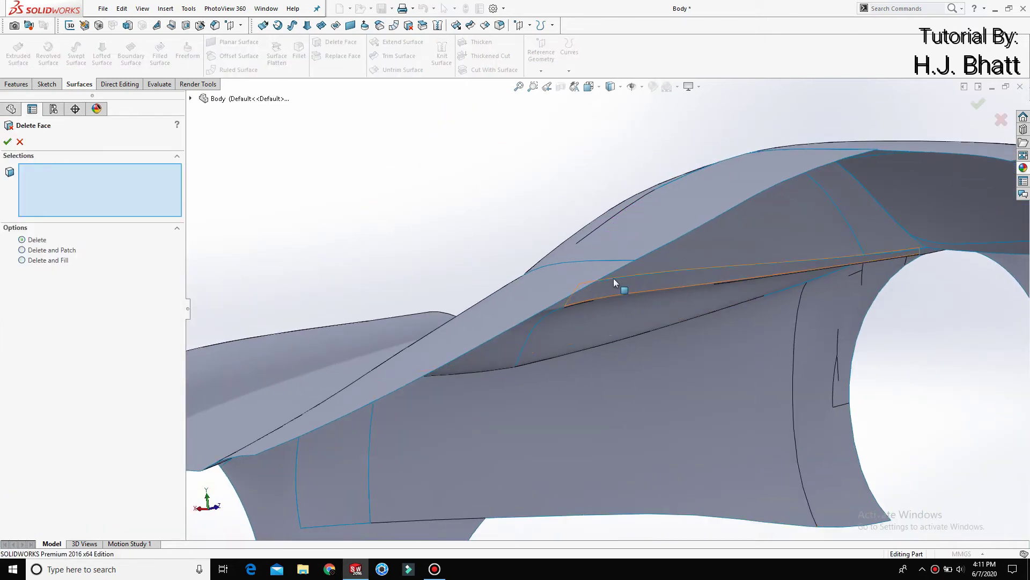
scroll(613, 277, down, 3)
scroll(604, 240, down, 2)
click(604, 241)
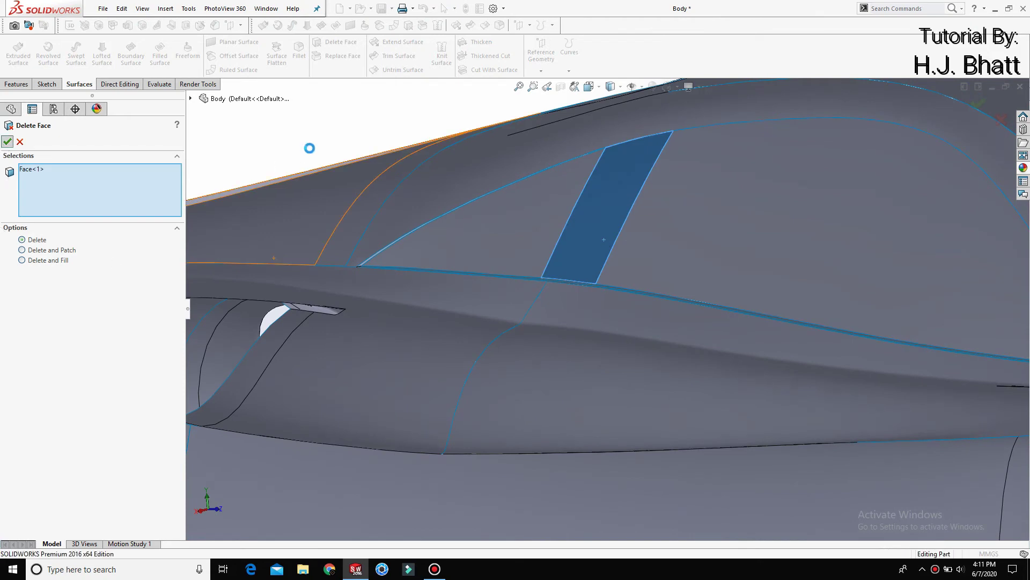
scroll(565, 249, up, 3)
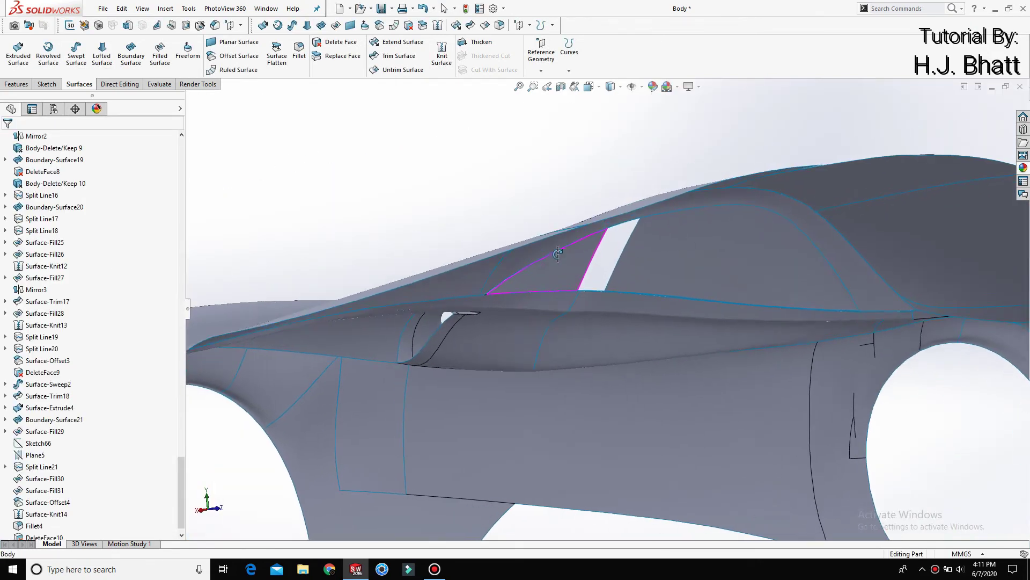
Step: Set up a 2.00 mm Thicken of the triangular window patch DeleteFace10[1]
click(482, 42)
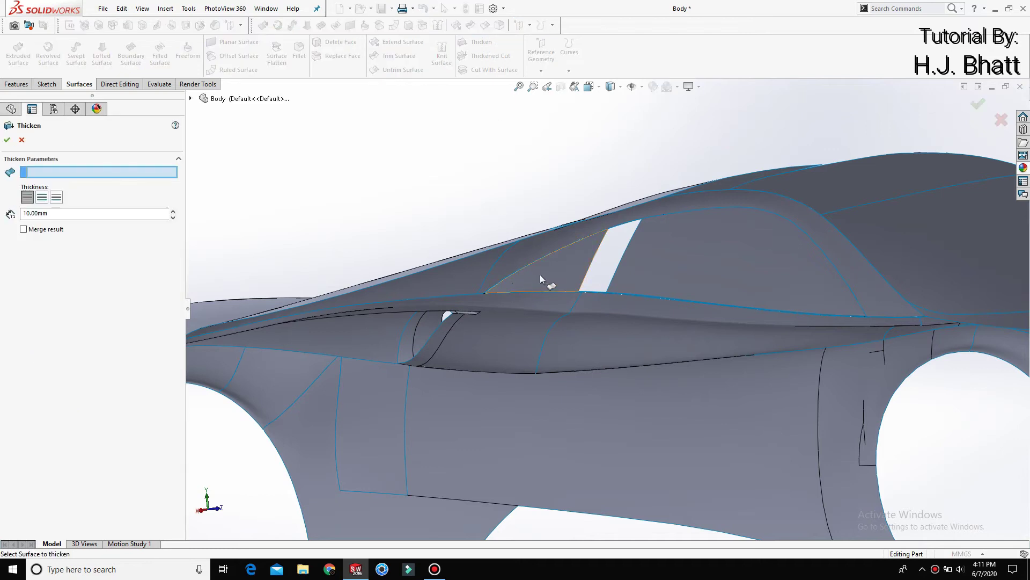
click(541, 275)
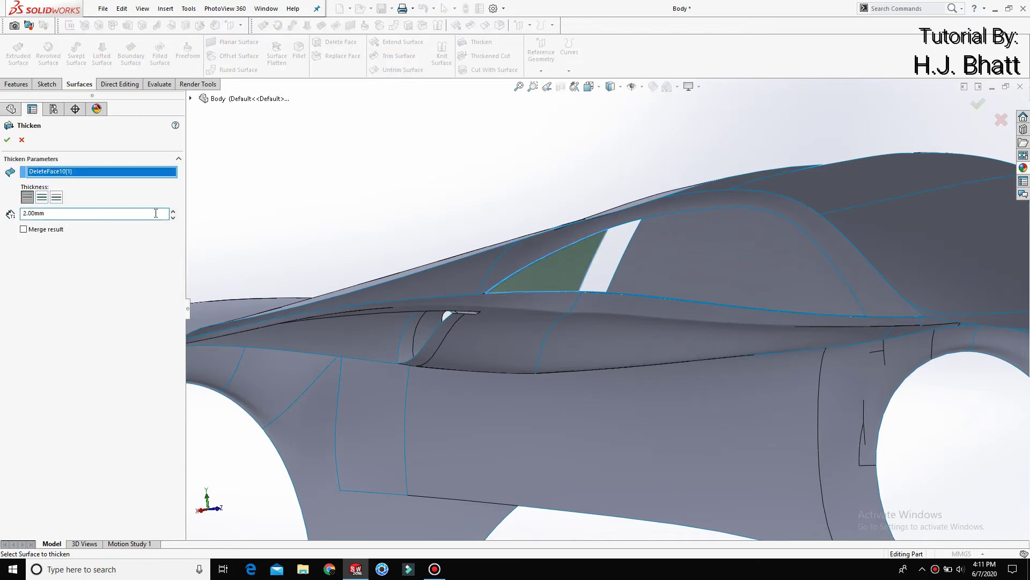
scroll(510, 275, down, 2)
scroll(550, 350, down, 2)
scroll(553, 352, down, 2)
scroll(554, 352, down, 1)
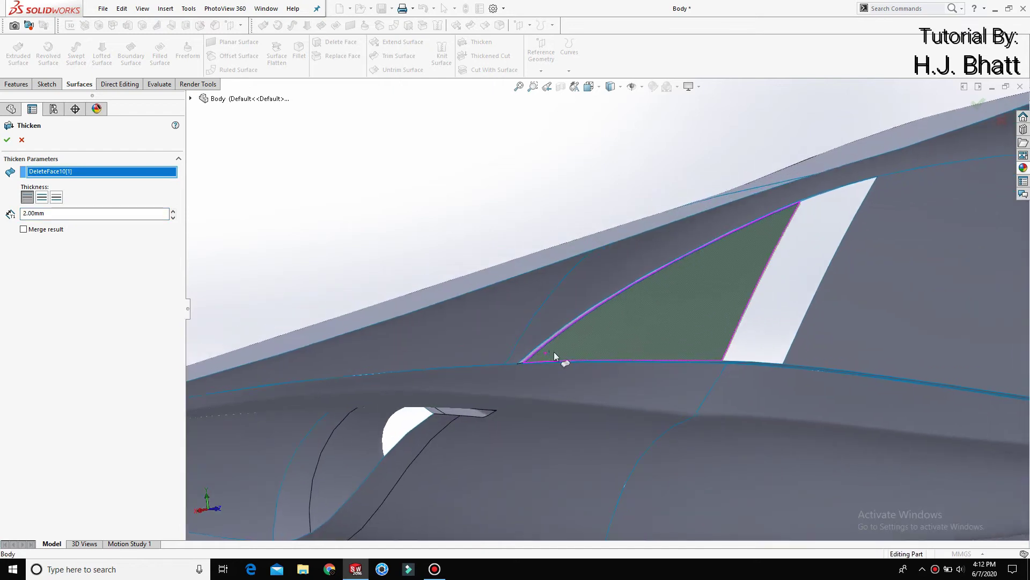
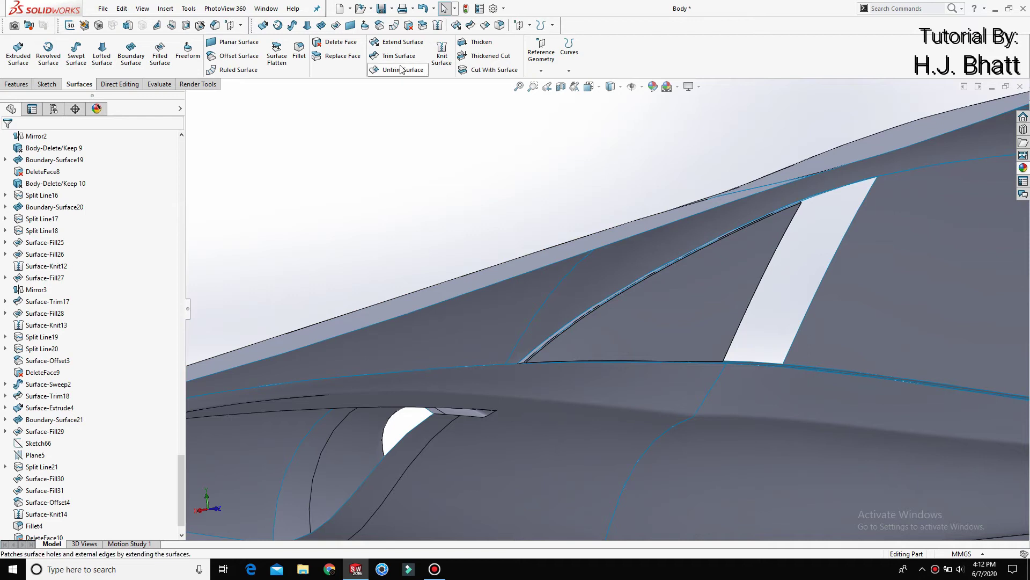
Step: Thicken the glass face right of the white strip by 2.00 mm as a separate, unmerged body
click(480, 42)
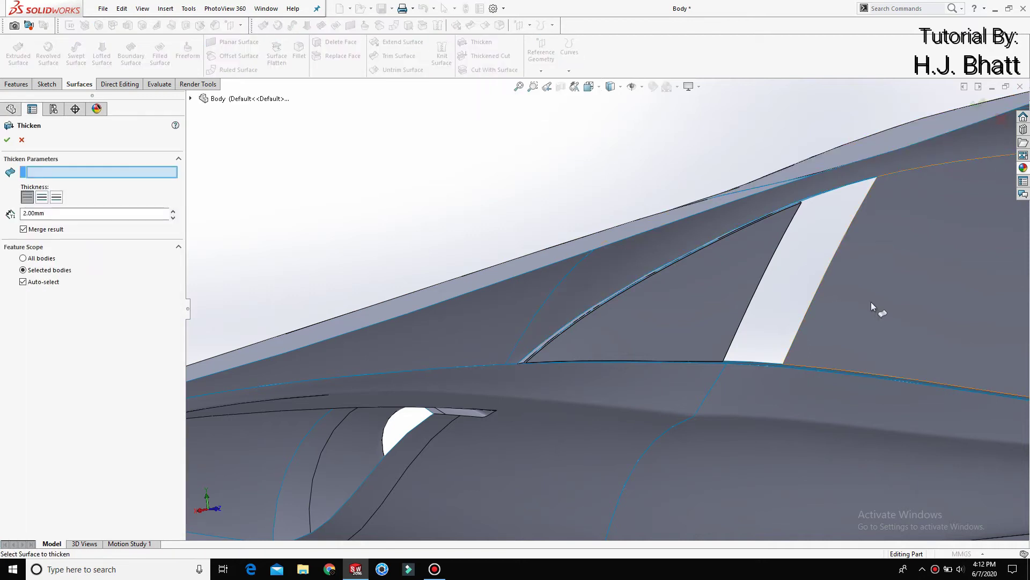
middle_drag(871, 302, 861, 310)
click(861, 311)
mouse_move(788, 327)
middle_down()
mouse_move(802, 330)
mouse_move(413, 331)
middle_up()
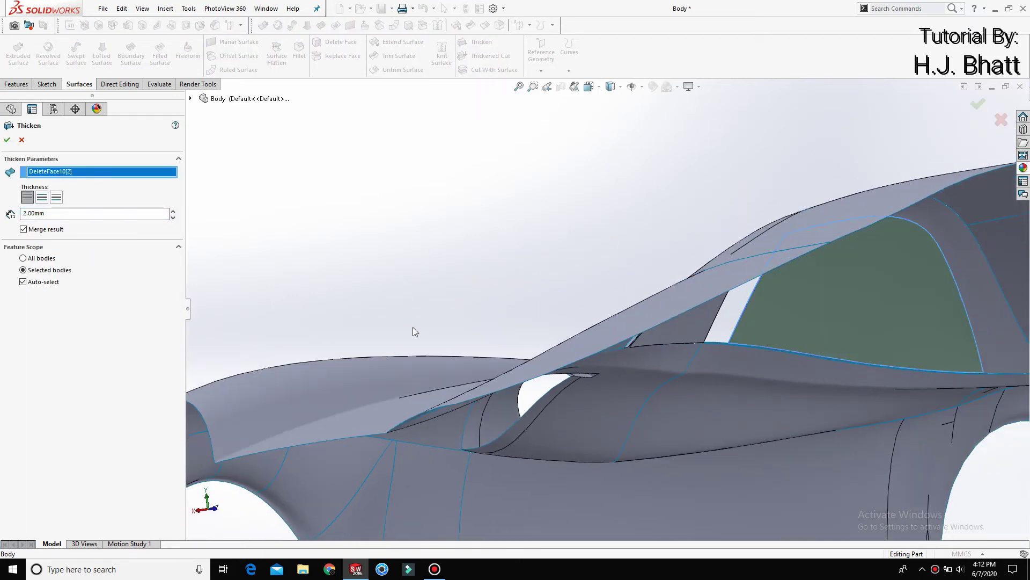
click(23, 230)
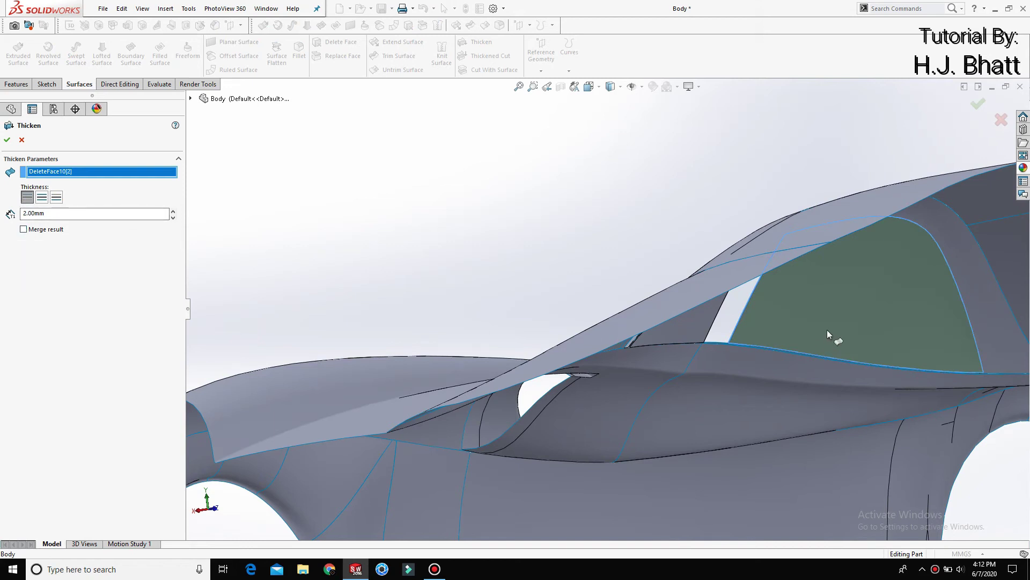
scroll(826, 329, down, 2)
middle_drag(824, 324, 420, 293)
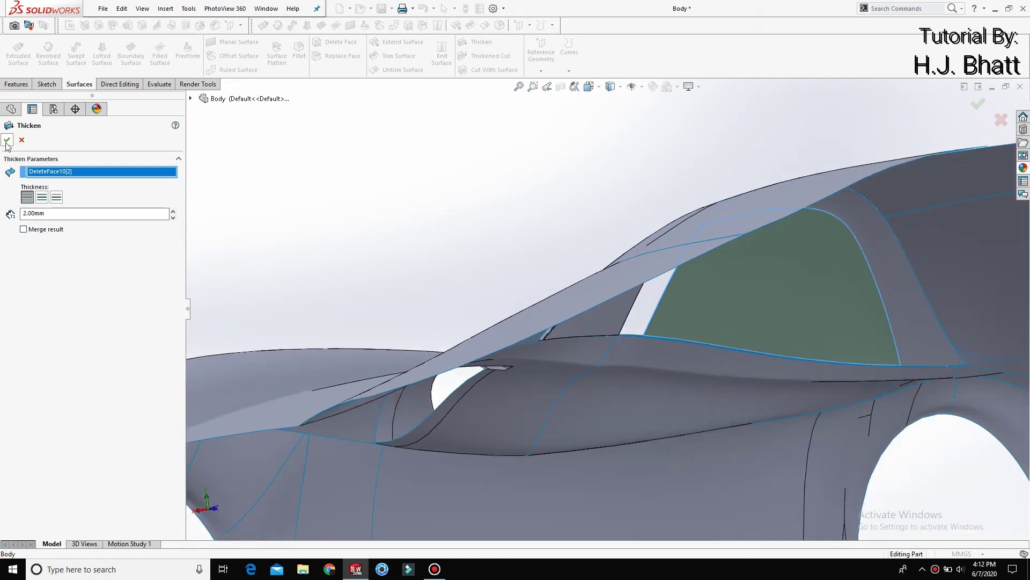
Step: Inspect the new Thicken features and the Surface-Offset4 face in the feature tree
scroll(660, 331, down, 3)
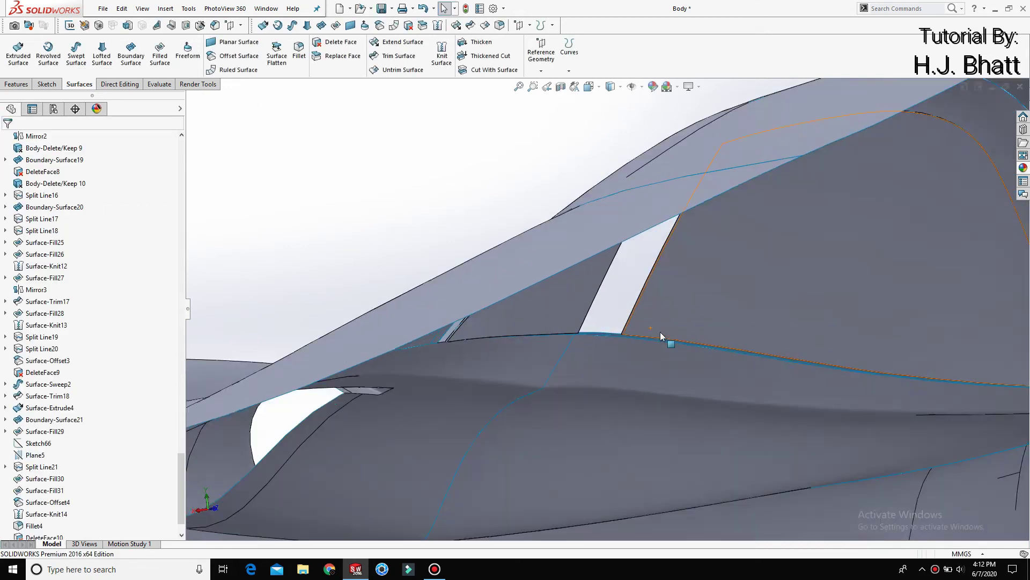
scroll(661, 332, down, 4)
scroll(561, 318, down, 3)
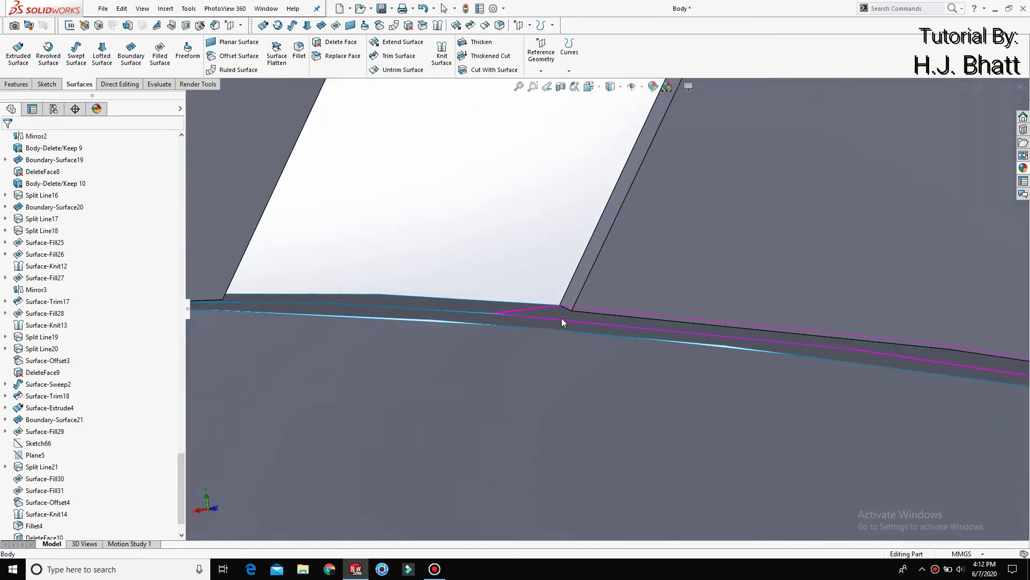
scroll(561, 318, up, 1)
scroll(561, 317, up, 2)
scroll(529, 290, up, 2)
scroll(32, 510, down, 3)
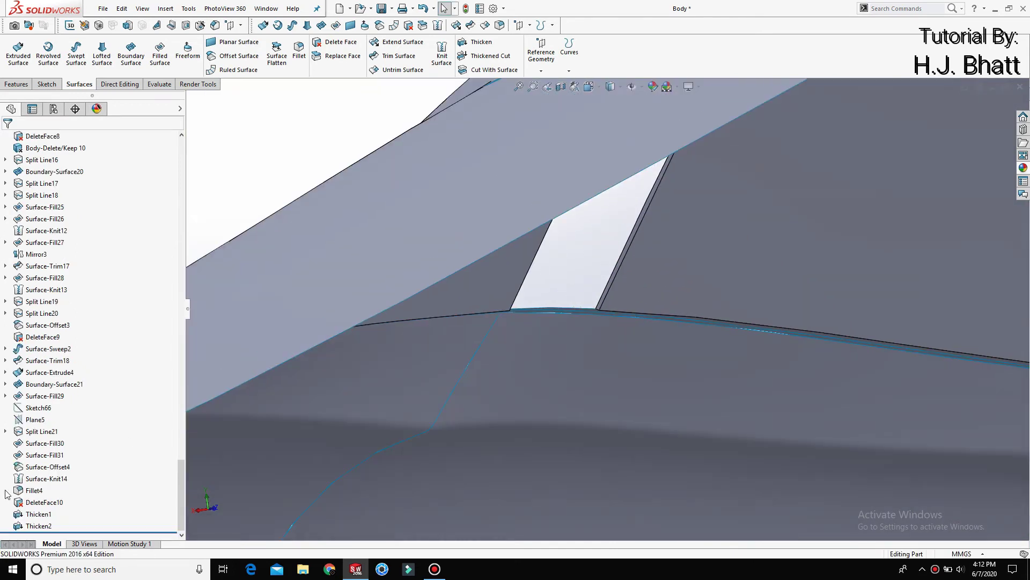
click(48, 466)
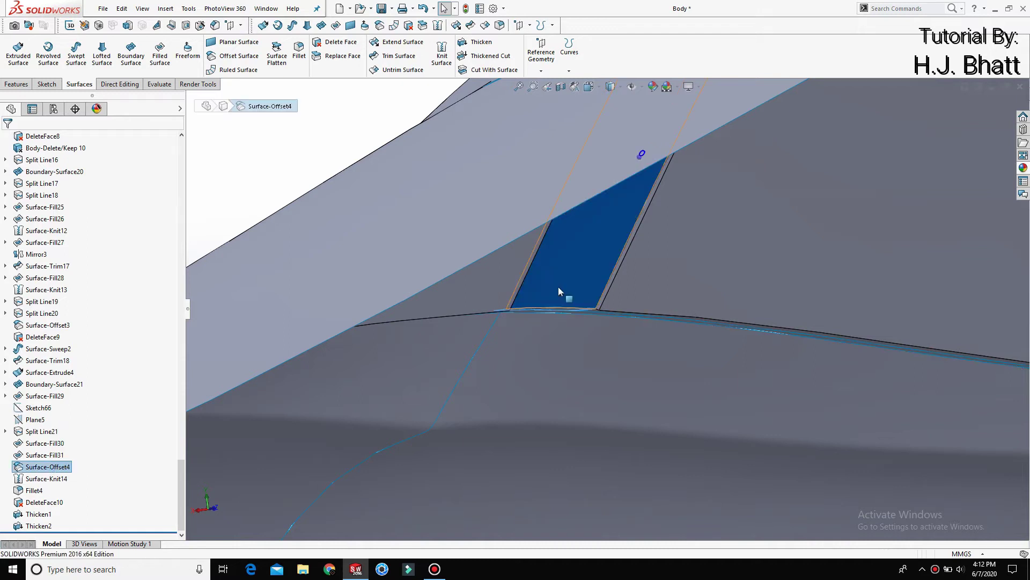
scroll(559, 286, up, 3)
key(Escape)
Step: Orient the car body to the standard Right view
scroll(490, 260, down, 5)
scroll(526, 263, up, 5)
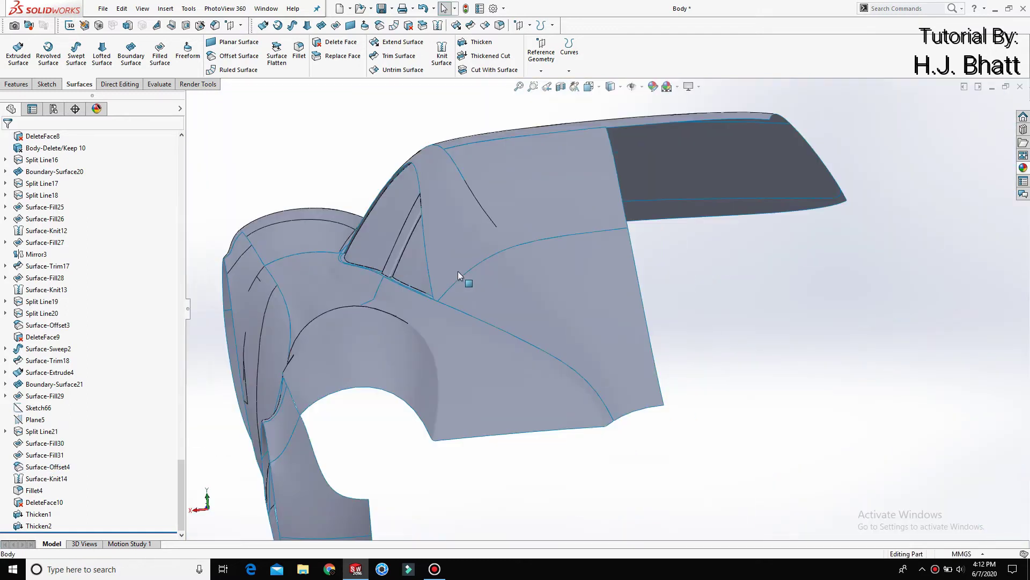
scroll(458, 272, down, 4)
scroll(433, 257, down, 2)
scroll(438, 257, up, 4)
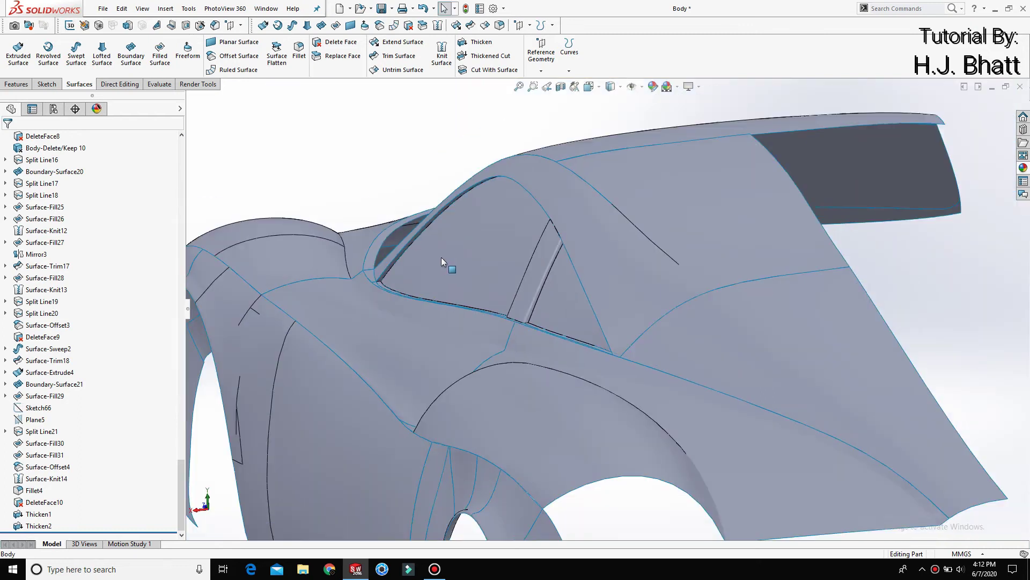
scroll(575, 310, up, 3)
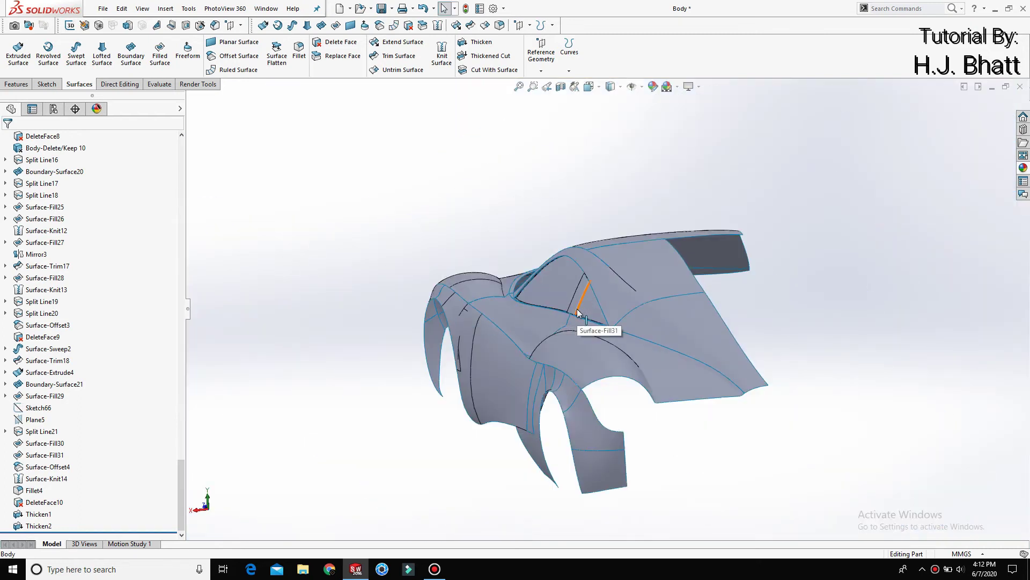
key(space)
click(366, 408)
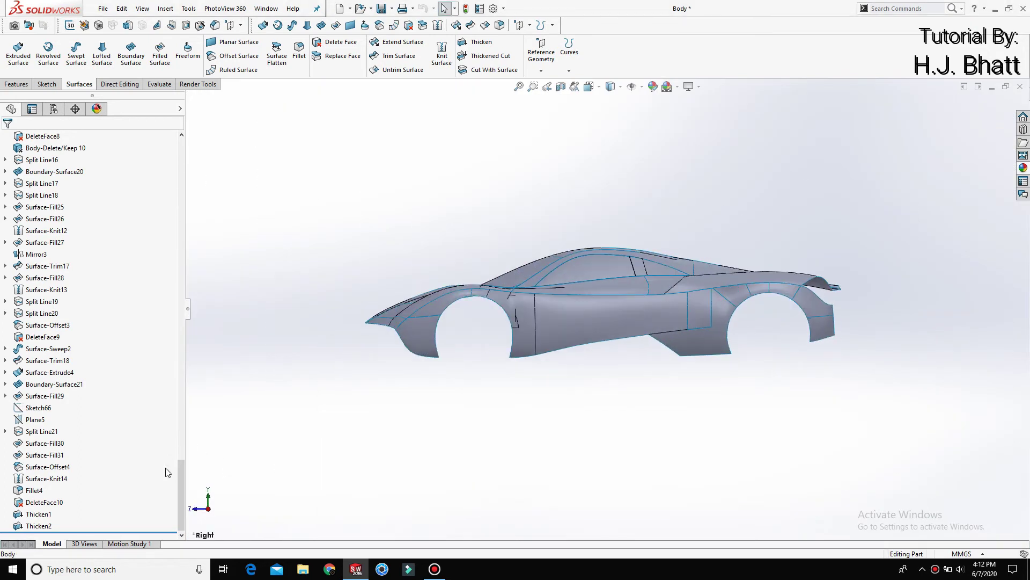
drag(179, 474, 181, 155)
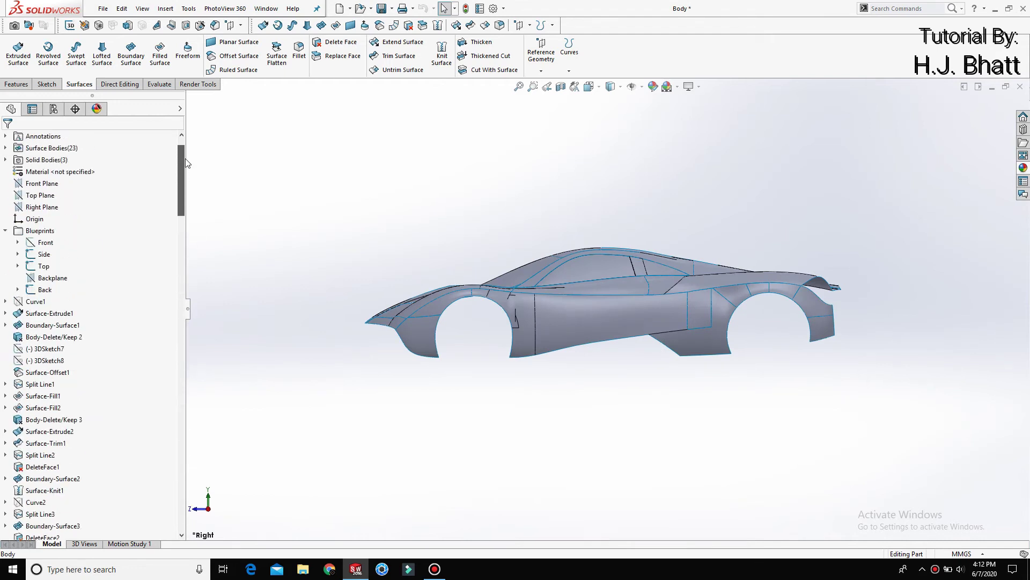
Step: Start a sketch on the Right Plane with blueprint pictures shown and a see-through display style
click(46, 242)
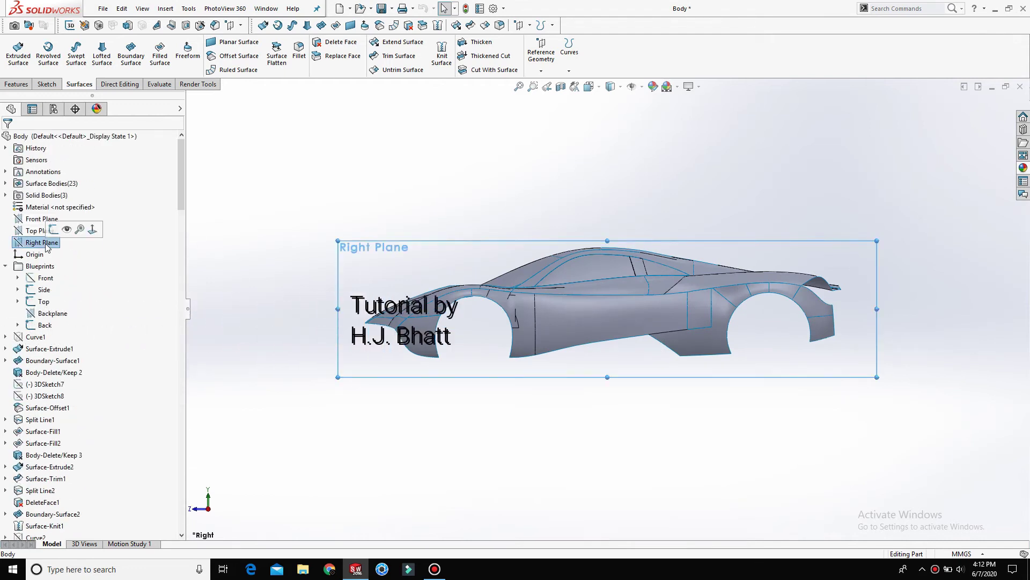
click(53, 229)
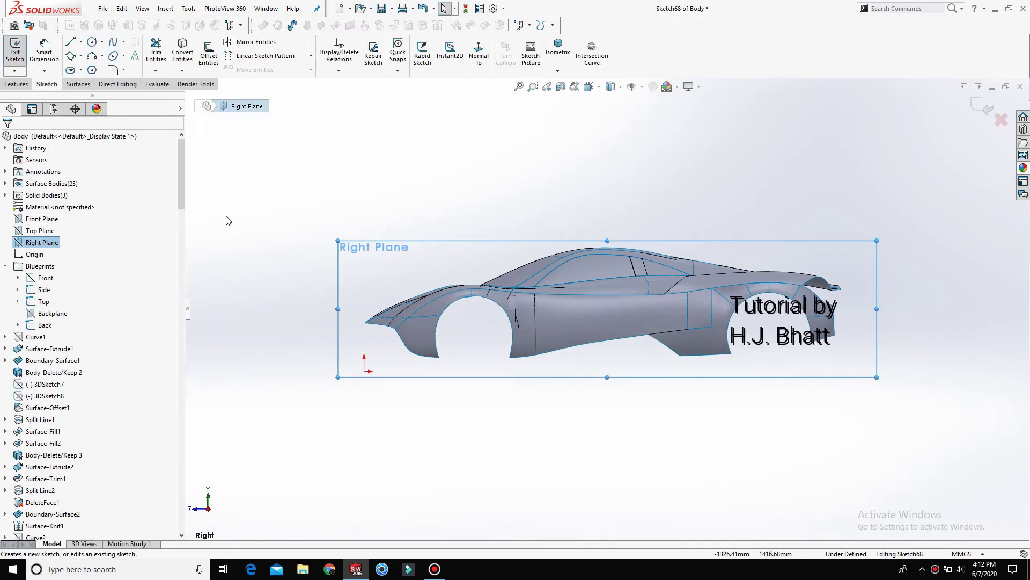
click(142, 8)
mouse_move(163, 89)
click(280, 114)
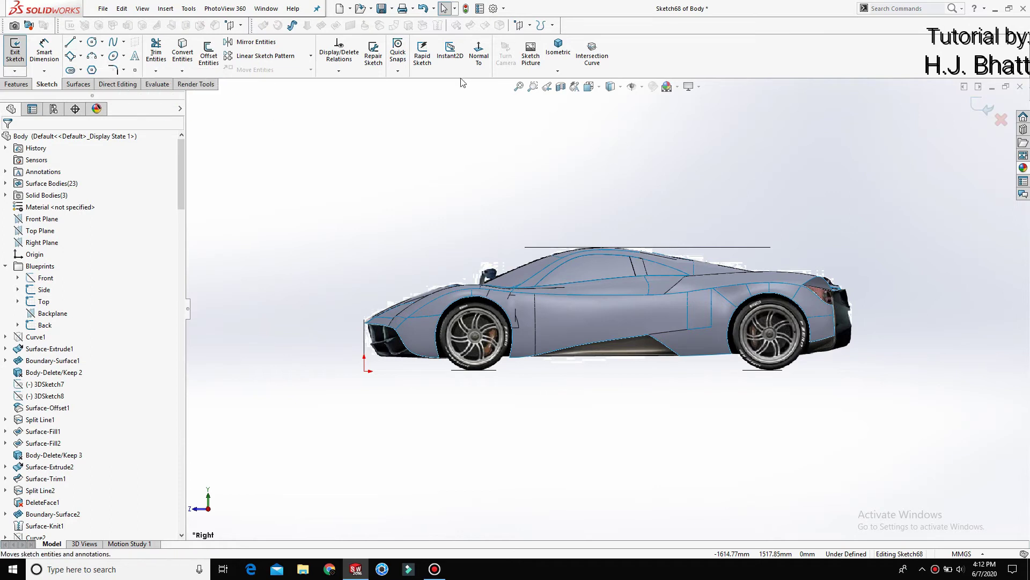
mouse_move(589, 86)
click(612, 160)
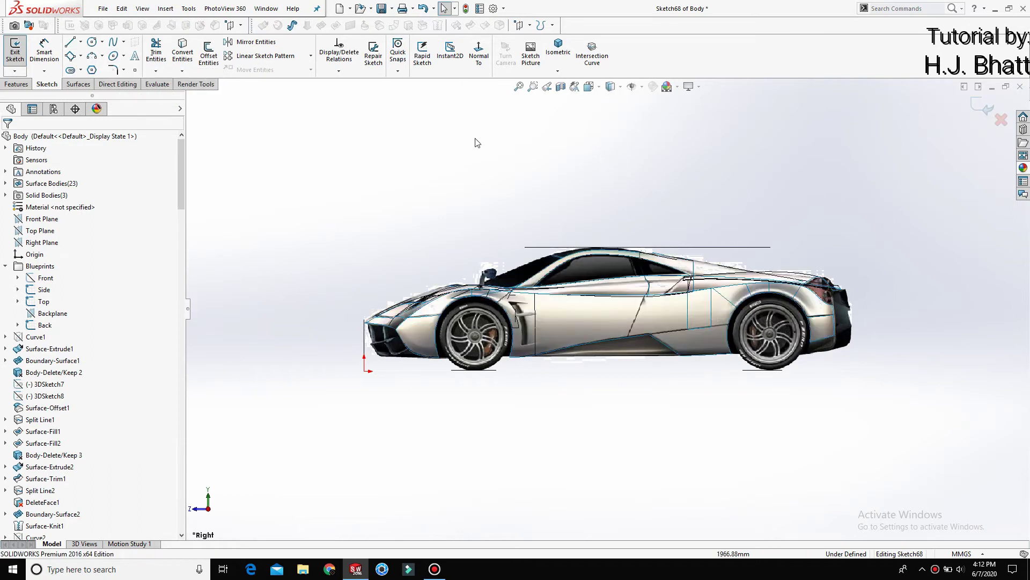
Step: Draw a thin slanted 3 Point Corner Rectangle along the window pillar
click(80, 56)
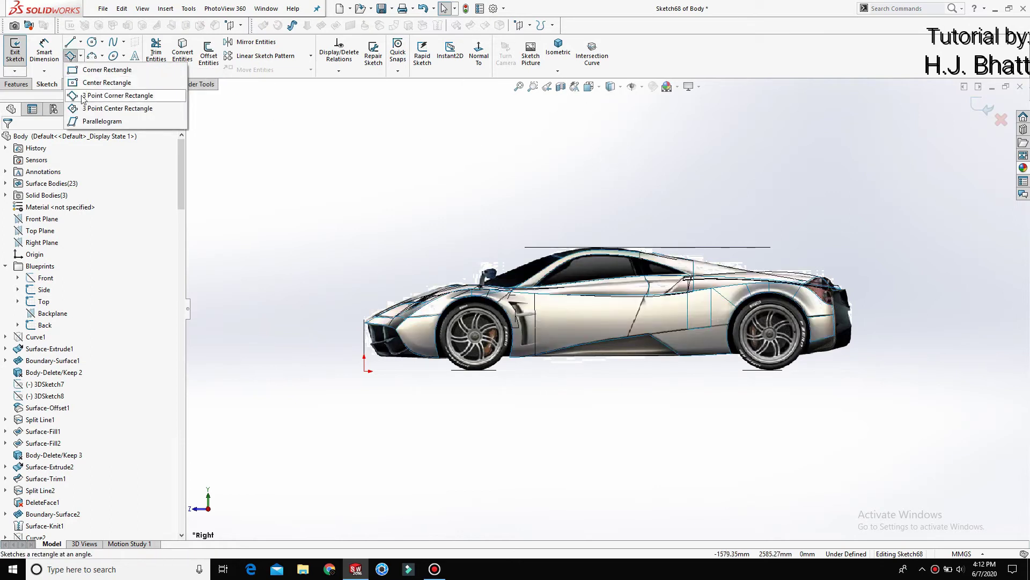
click(121, 96)
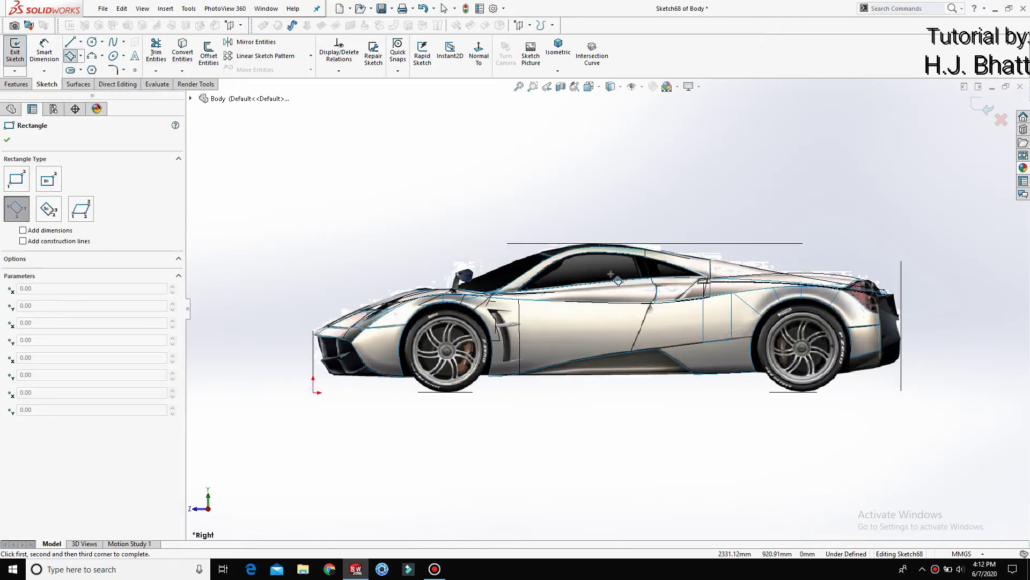
scroll(690, 289, down, 3)
scroll(690, 289, down, 4)
scroll(706, 271, down, 1)
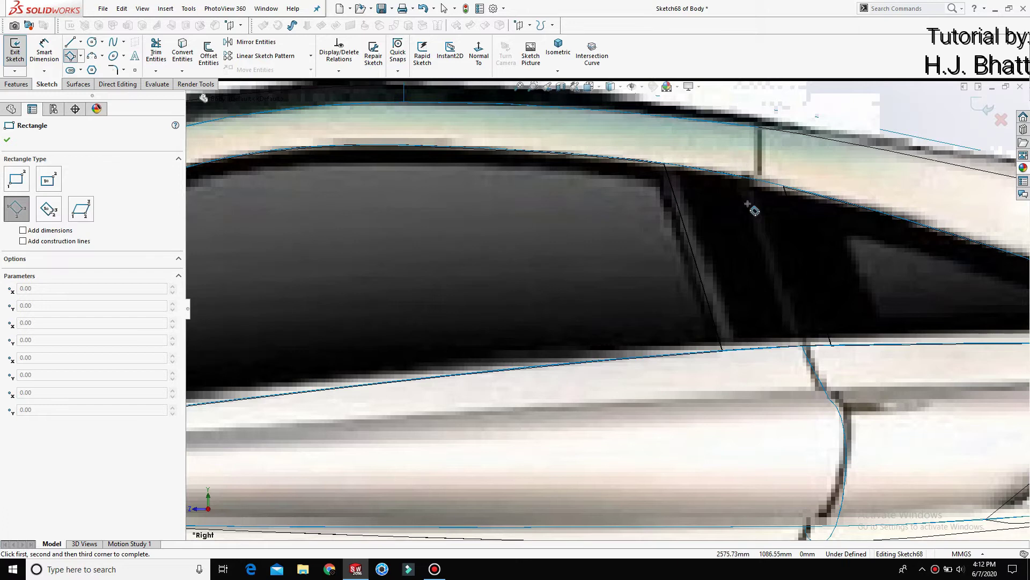
click(748, 204)
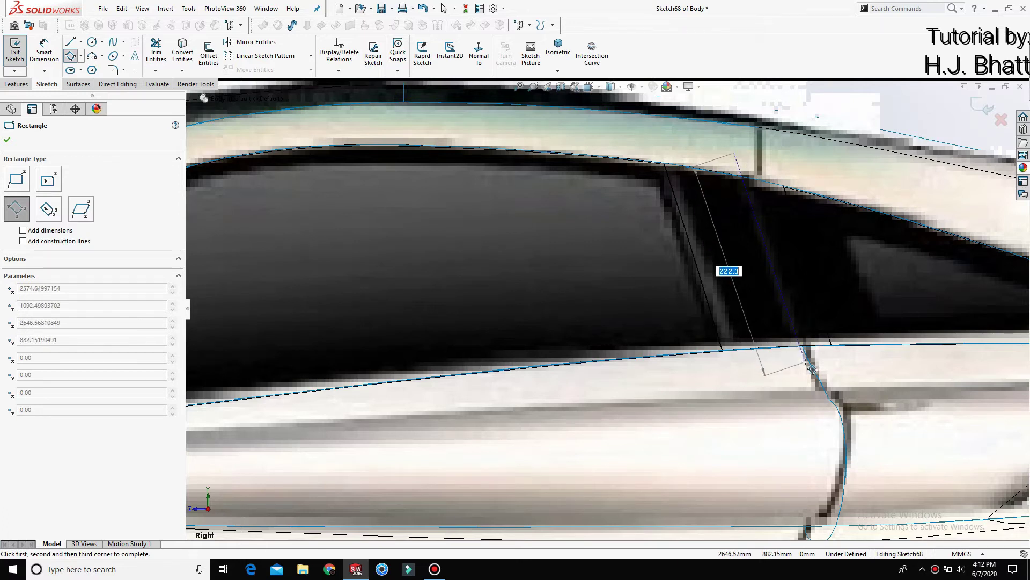
click(815, 369)
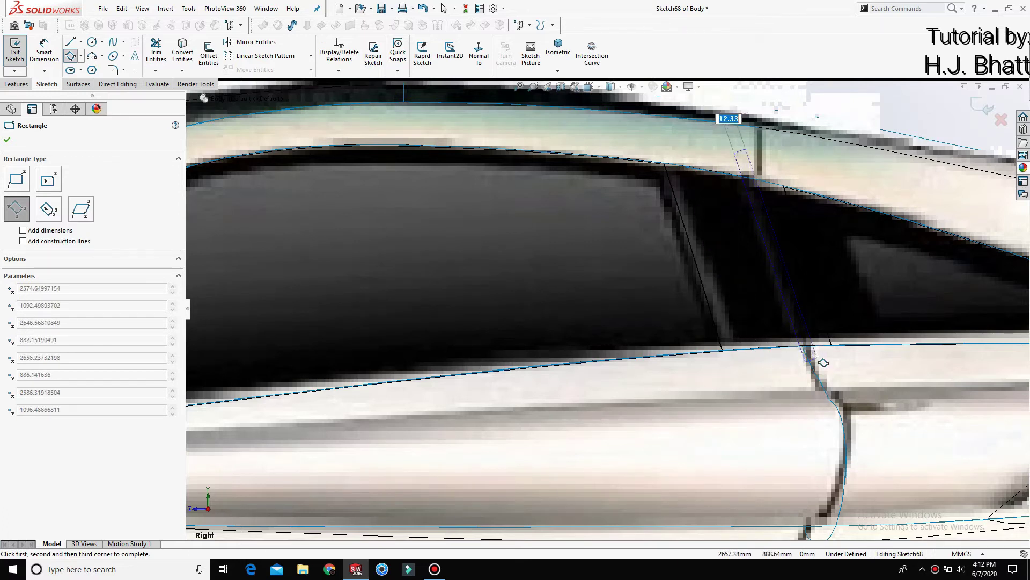
click(816, 357)
key(Escape)
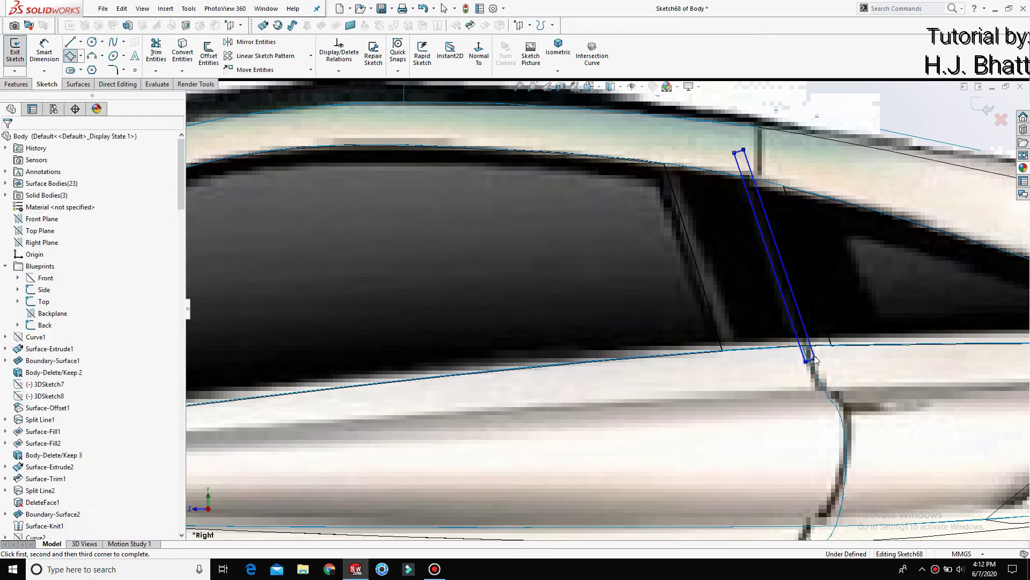
scroll(690, 227, up, 5)
Step: Dimension the rectangle width and place the bottom endpoint 2658.6 mm horizontally from the origin
click(683, 268)
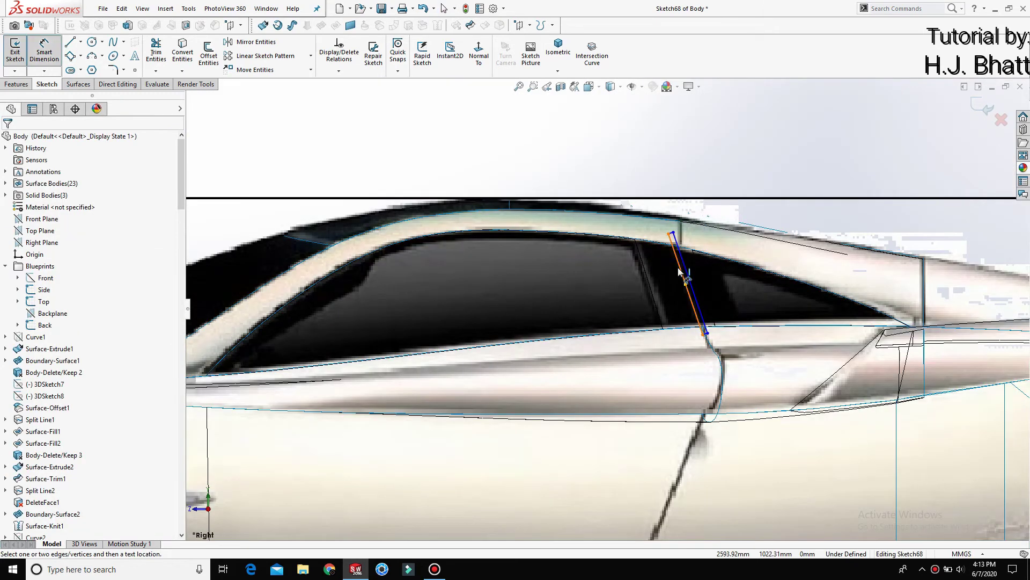
click(672, 275)
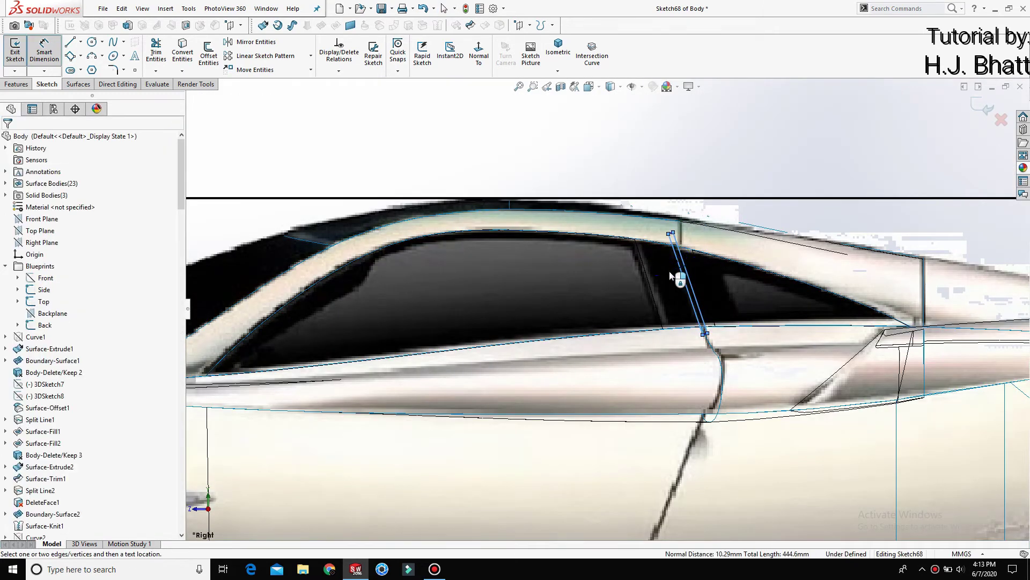
text(1)
key(Return)
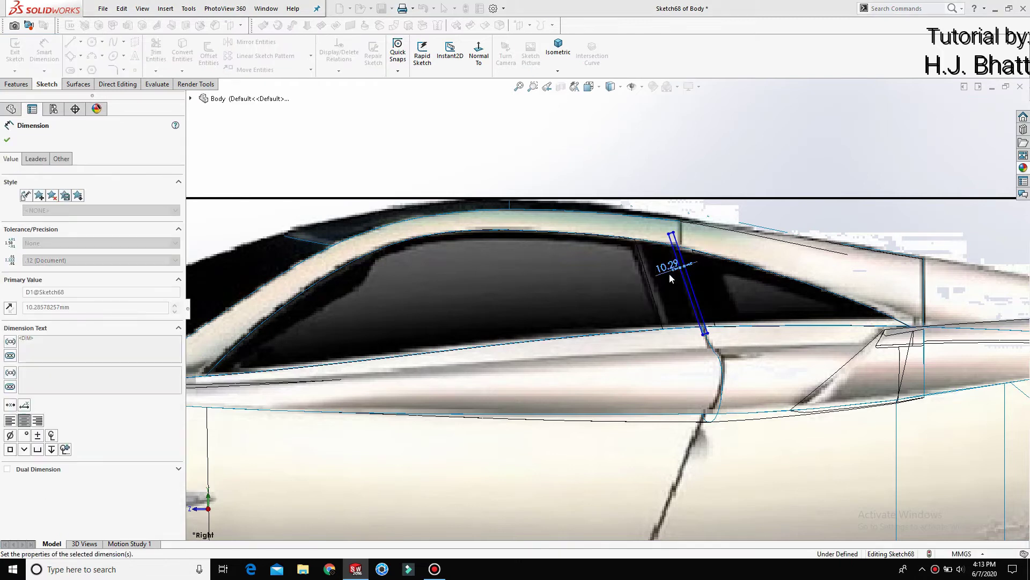
click(677, 181)
scroll(692, 283, down, 5)
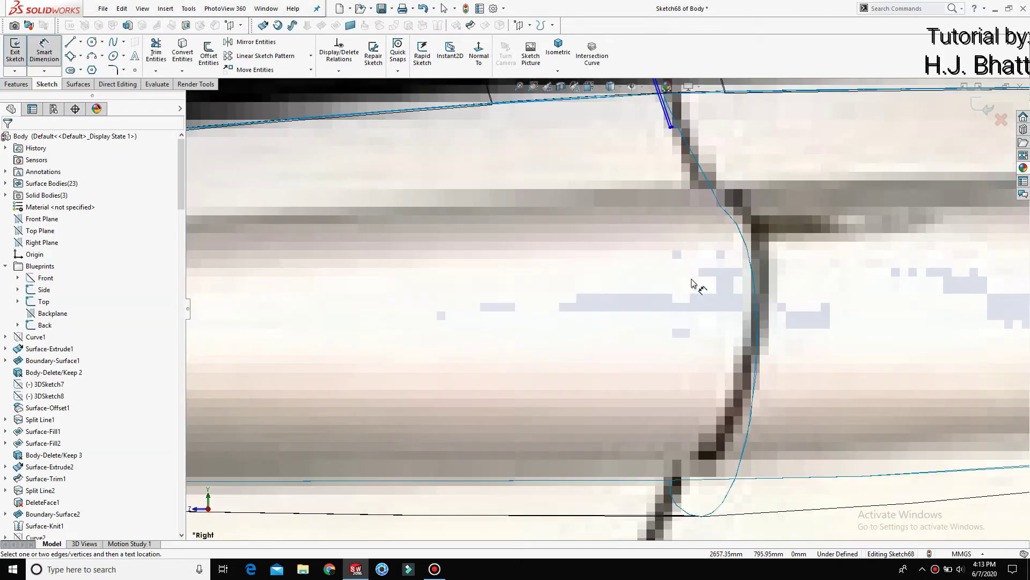
click(670, 129)
scroll(628, 205, up, 3)
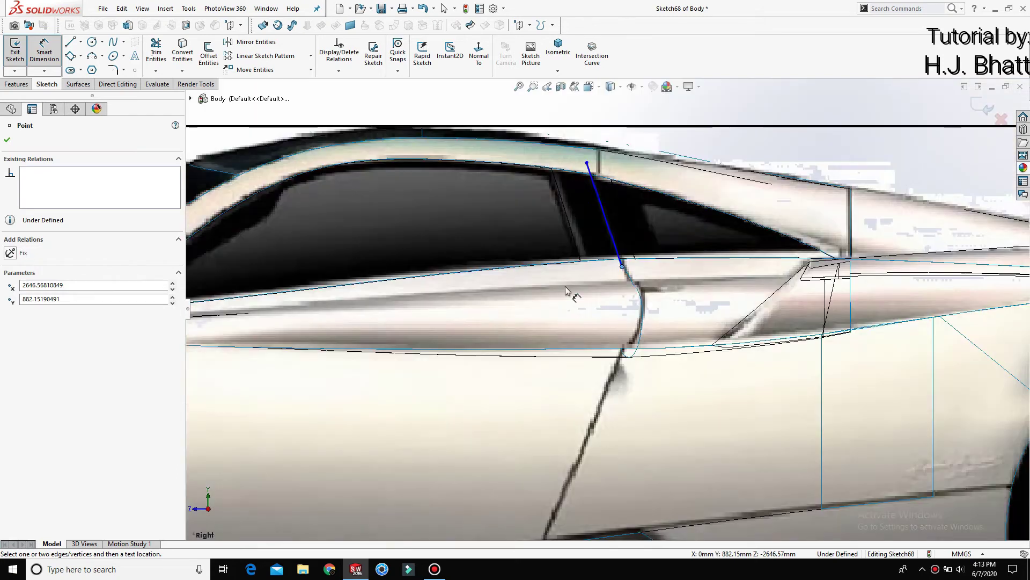
scroll(575, 294, up, 3)
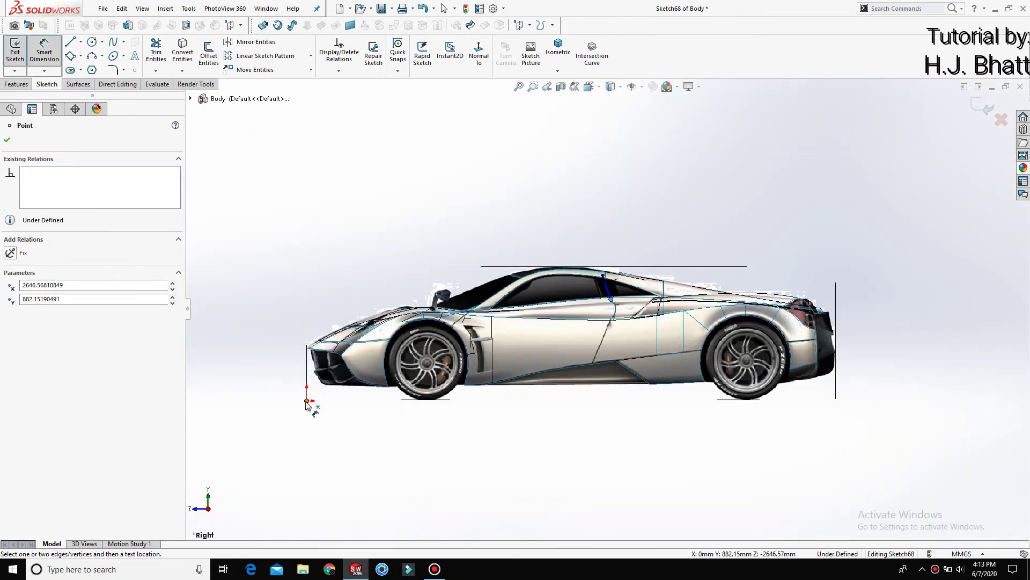
click(307, 401)
click(462, 440)
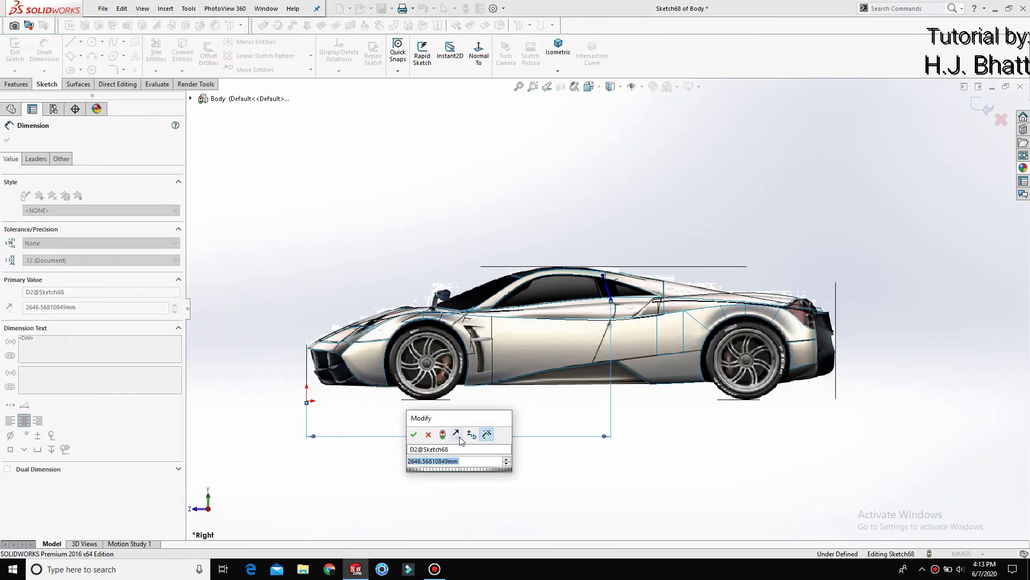
text(2658.6)
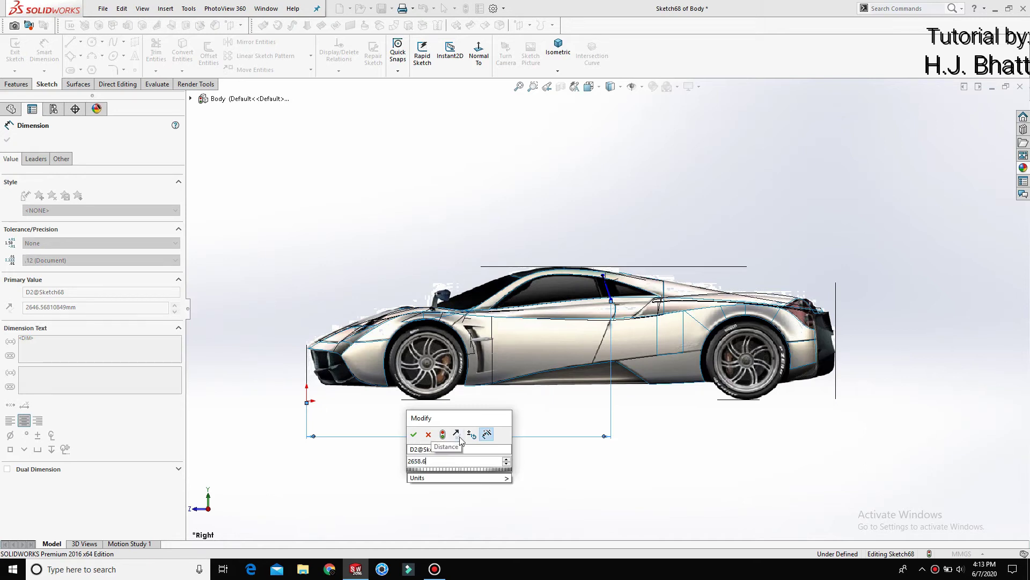
key(Escape)
click(472, 478)
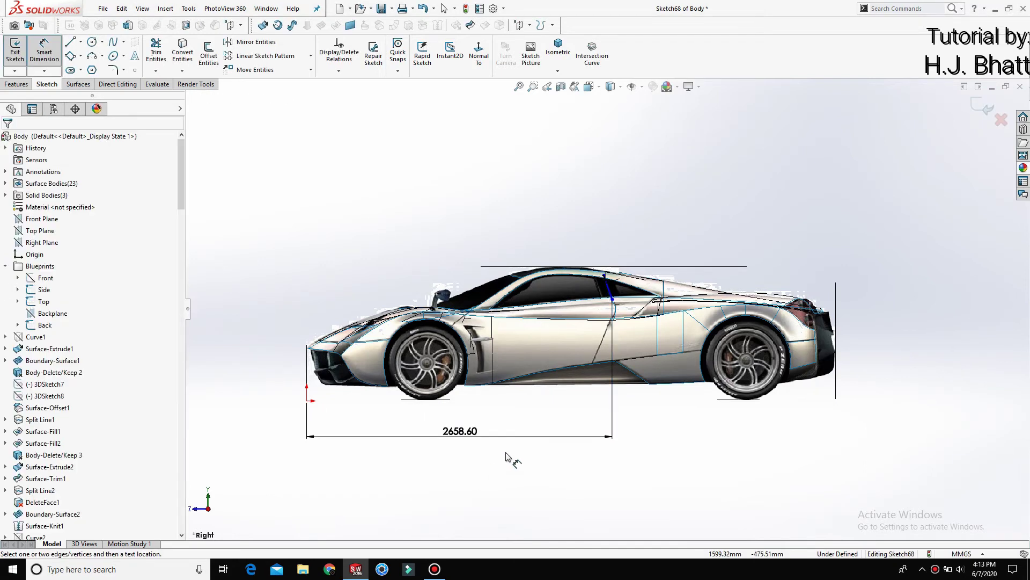
Step: Place the pillar line's upper endpoint 2579.2 mm horizontally from the origin
scroll(595, 308, down, 5)
scroll(620, 228, down, 2)
scroll(631, 228, down, 2)
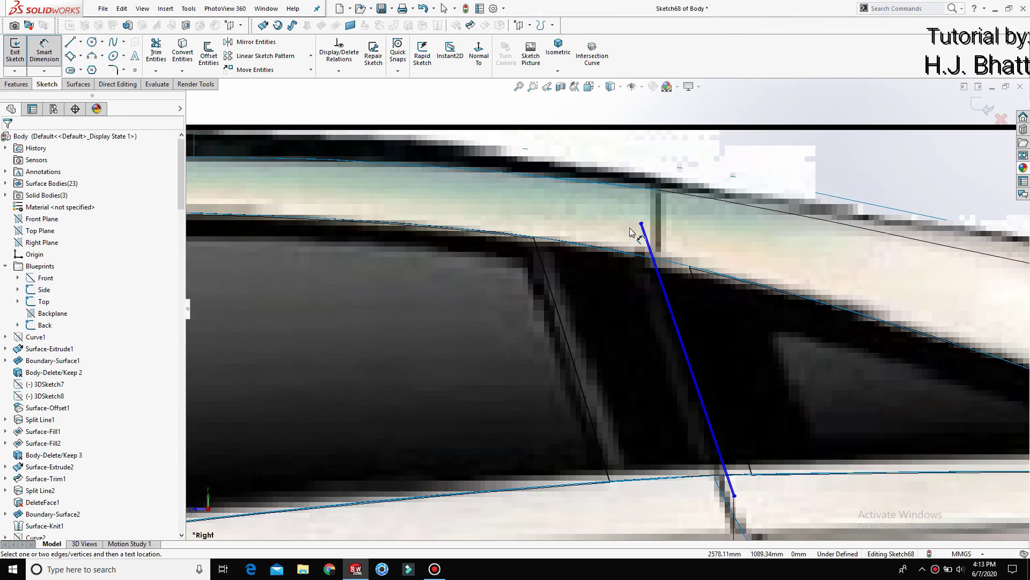
scroll(629, 231, down, 2)
drag(647, 238, 651, 245)
scroll(542, 452, up, 10)
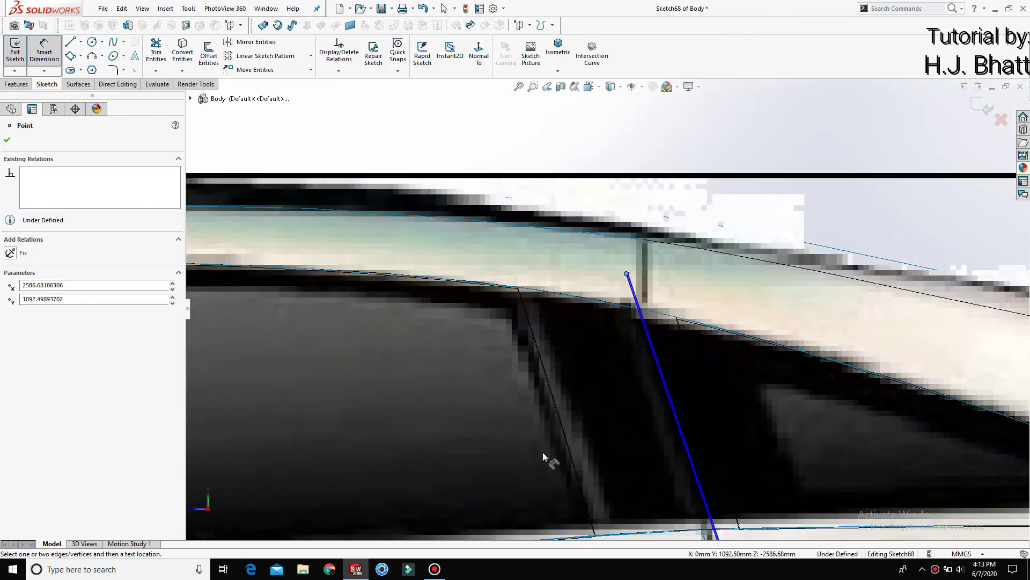
scroll(448, 482, up, 4)
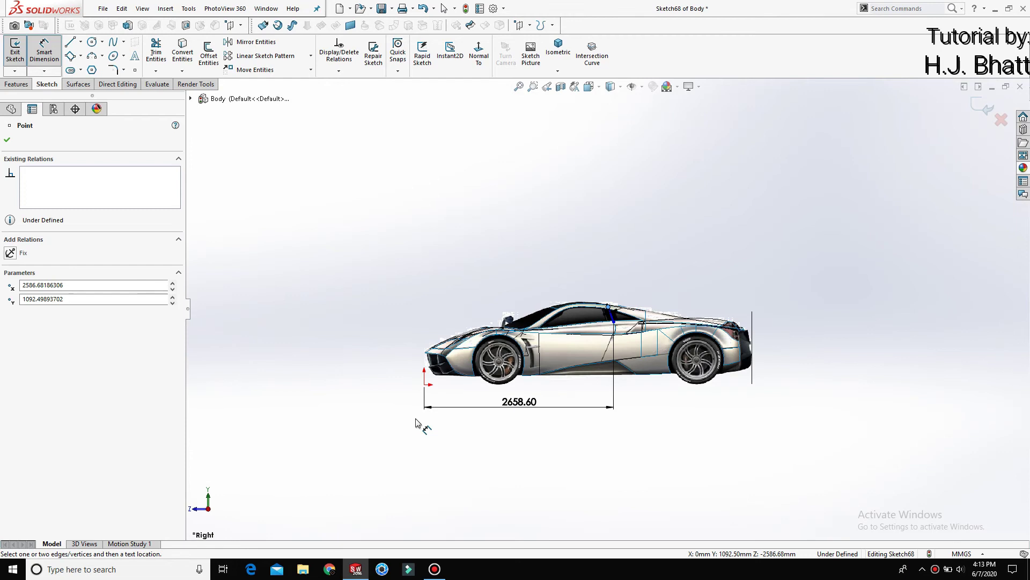
click(425, 386)
click(518, 392)
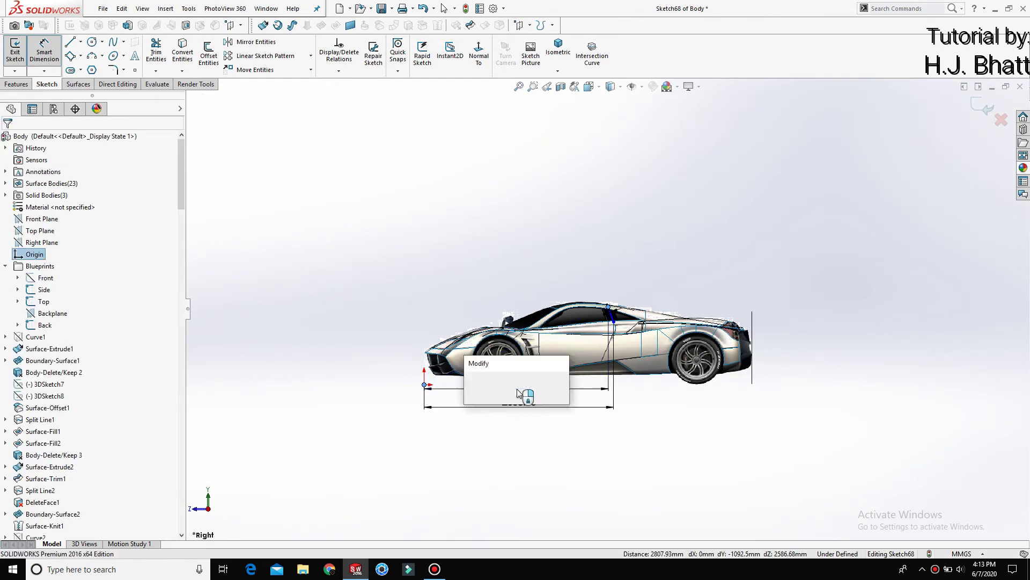
text(25)
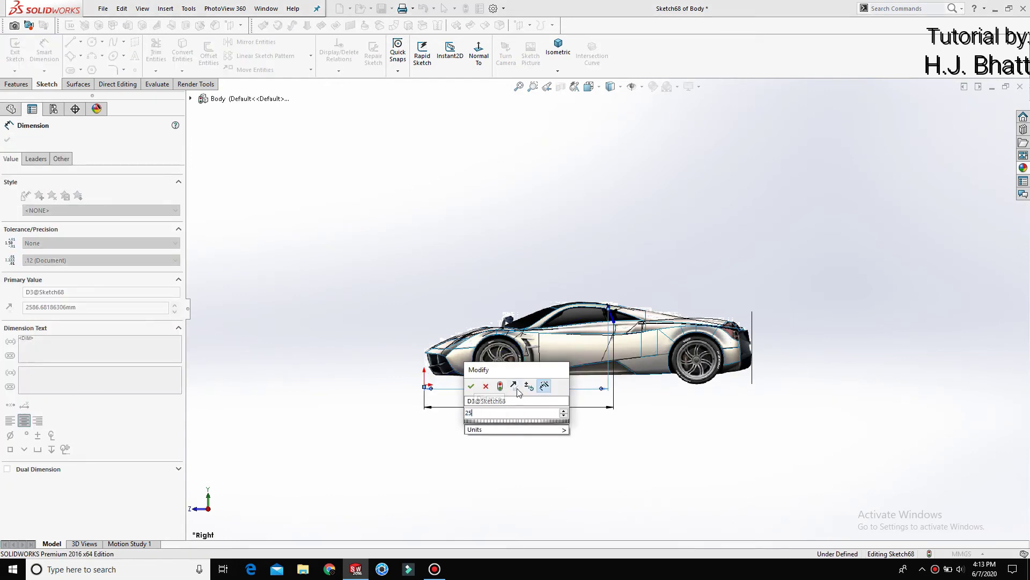
text(79.)
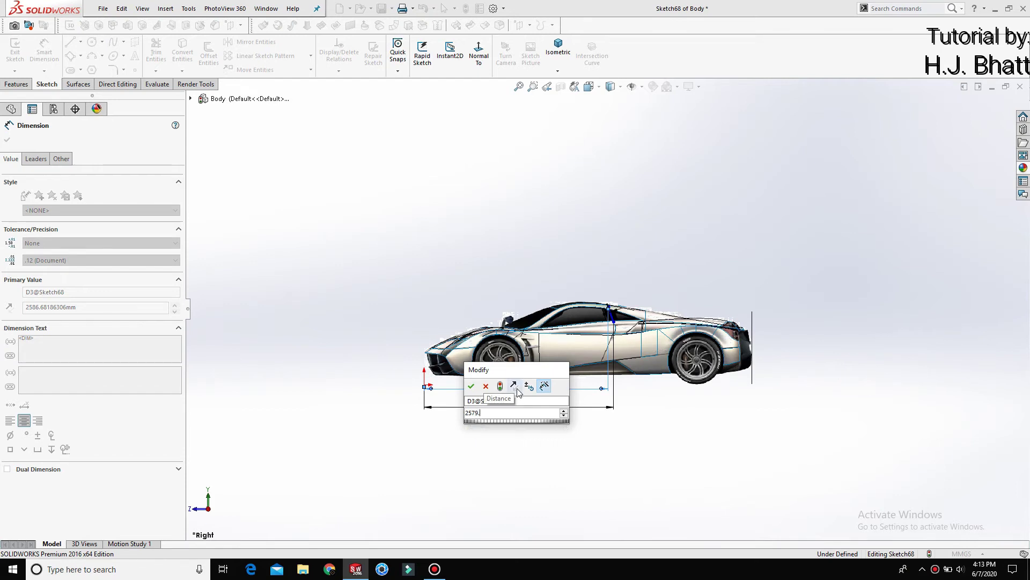
text(2)
key(Return)
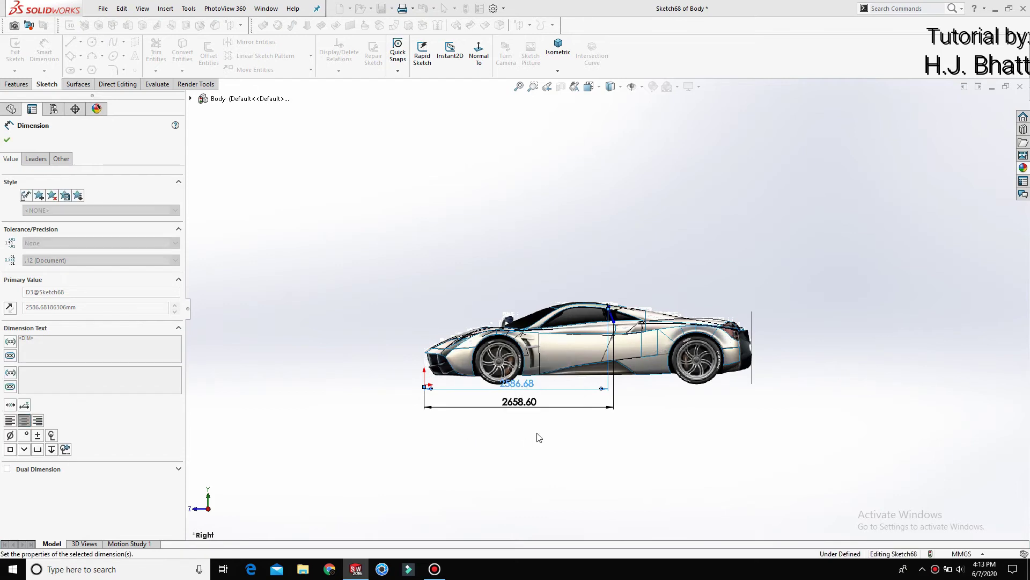
Step: Set the pillar line's lower endpoint 855 mm above the origin
scroll(614, 321, down, 3)
scroll(646, 285, down, 3)
scroll(646, 284, down, 3)
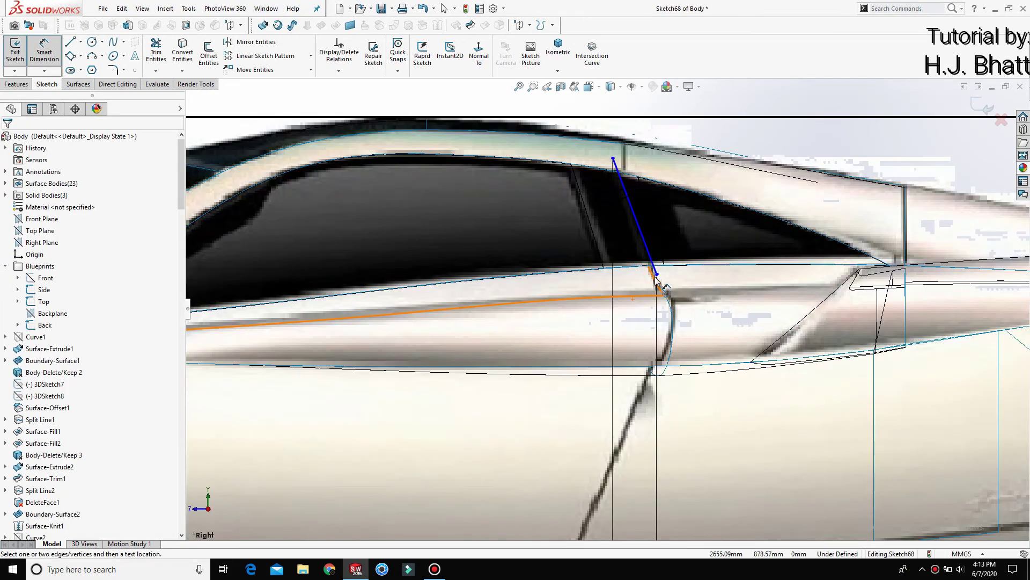
scroll(646, 284, down, 3)
scroll(647, 284, down, 3)
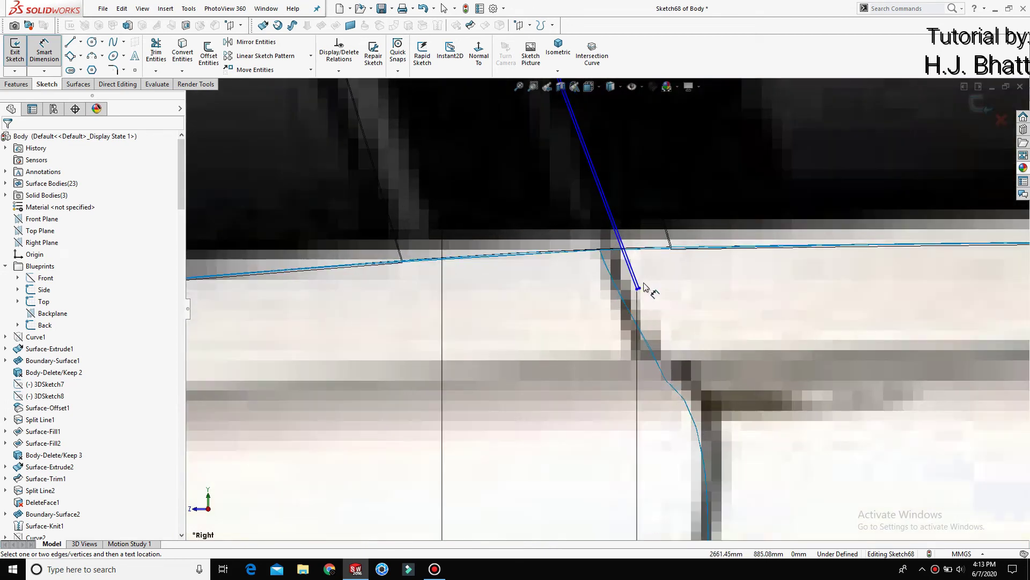
click(637, 289)
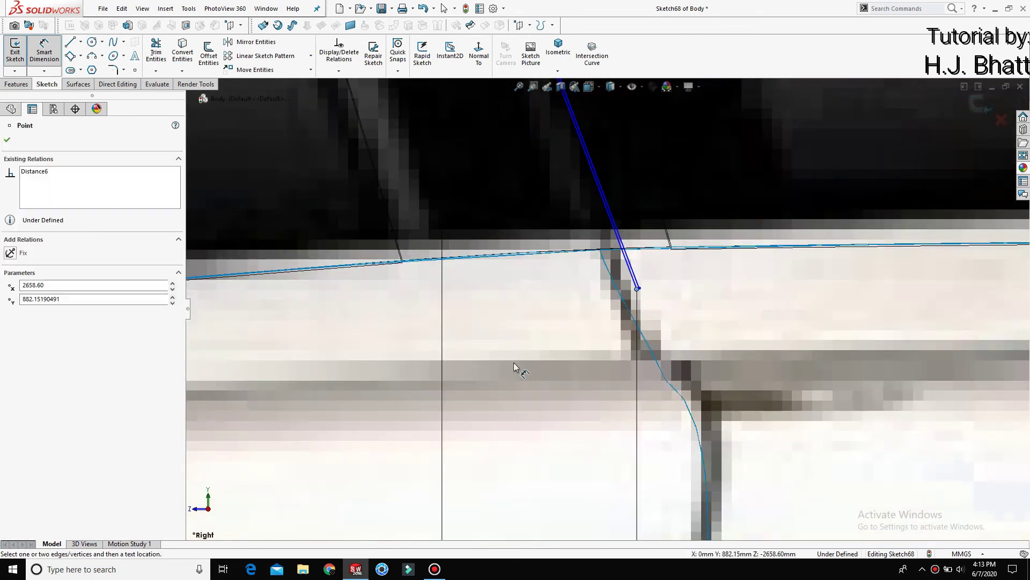
scroll(515, 365, up, 5)
scroll(424, 395, up, 5)
scroll(408, 403, up, 3)
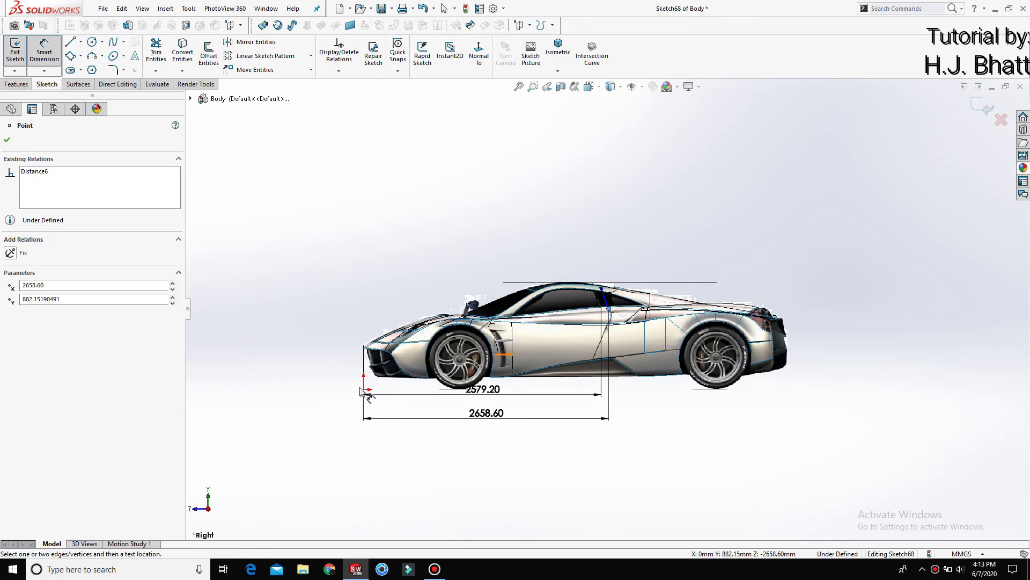
click(365, 391)
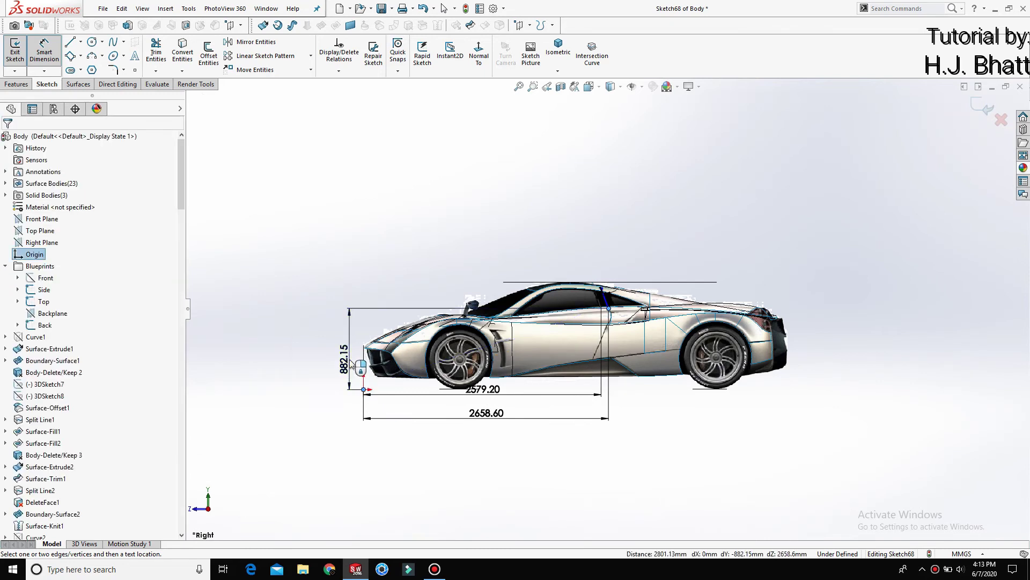
click(348, 358)
text(855)
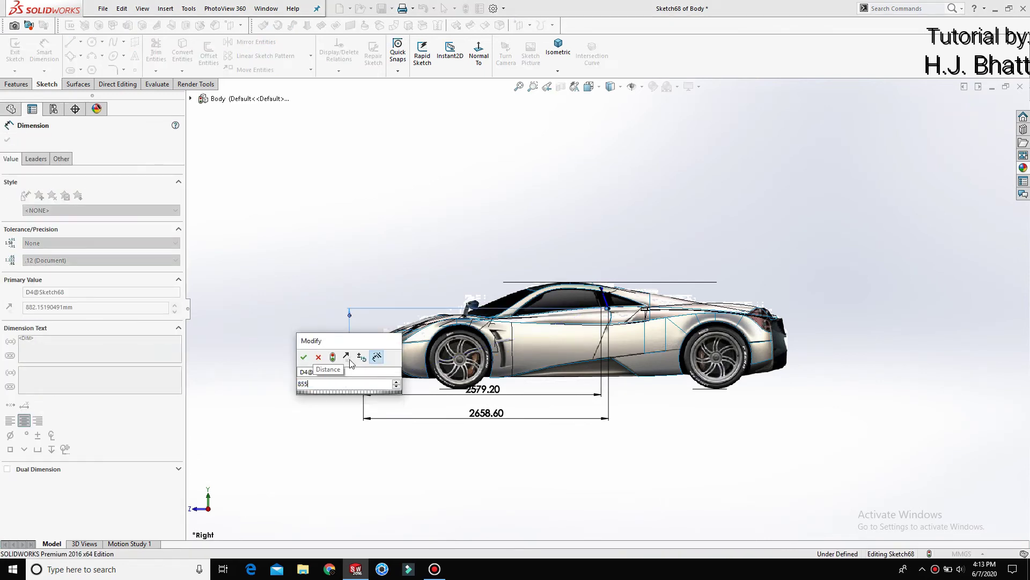
key(Escape)
click(314, 375)
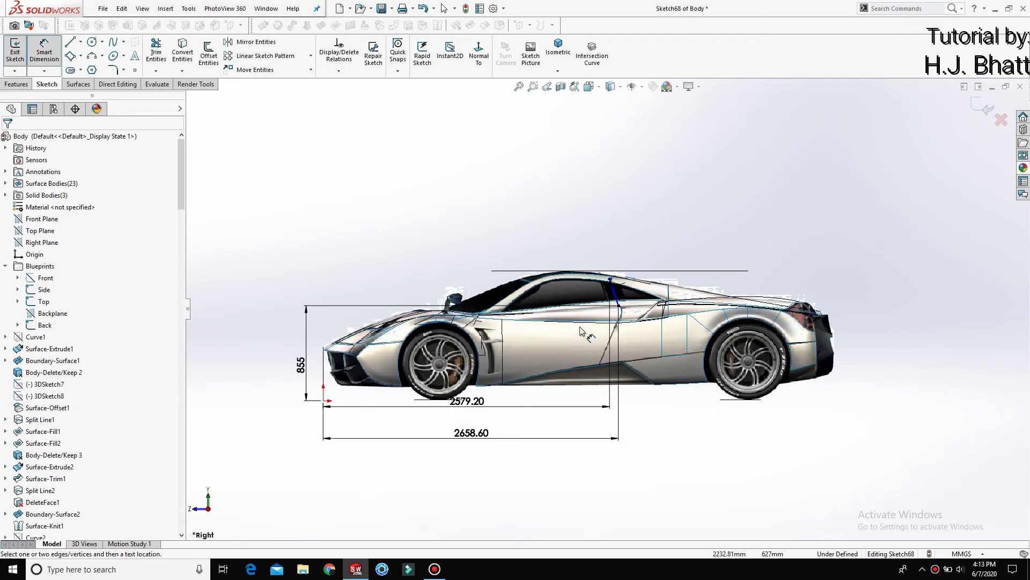
Step: Set the pillar line's upper endpoint 1077.3 mm above the origin
scroll(664, 221, down, 3)
scroll(664, 221, down, 5)
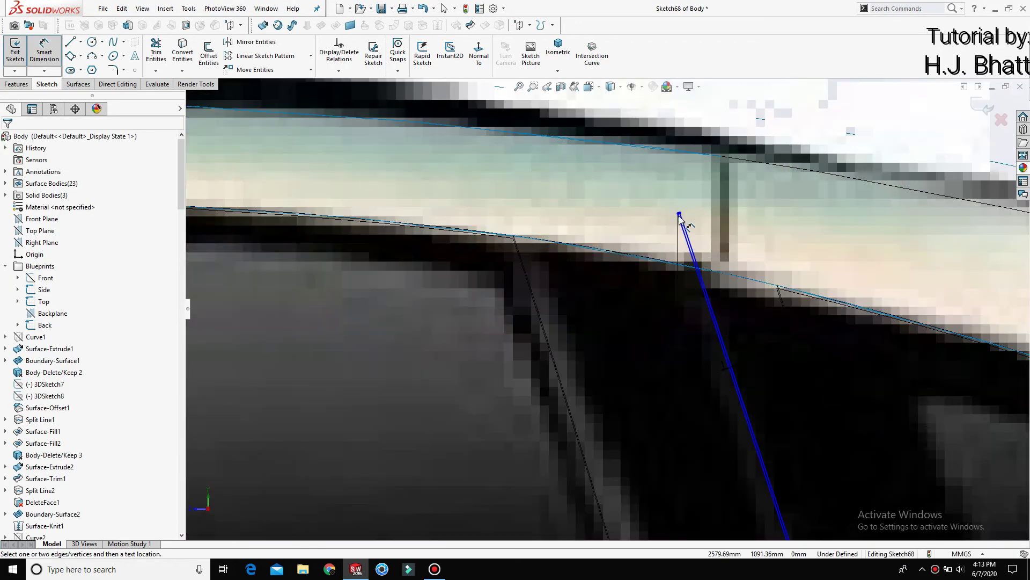
scroll(679, 215, down, 2)
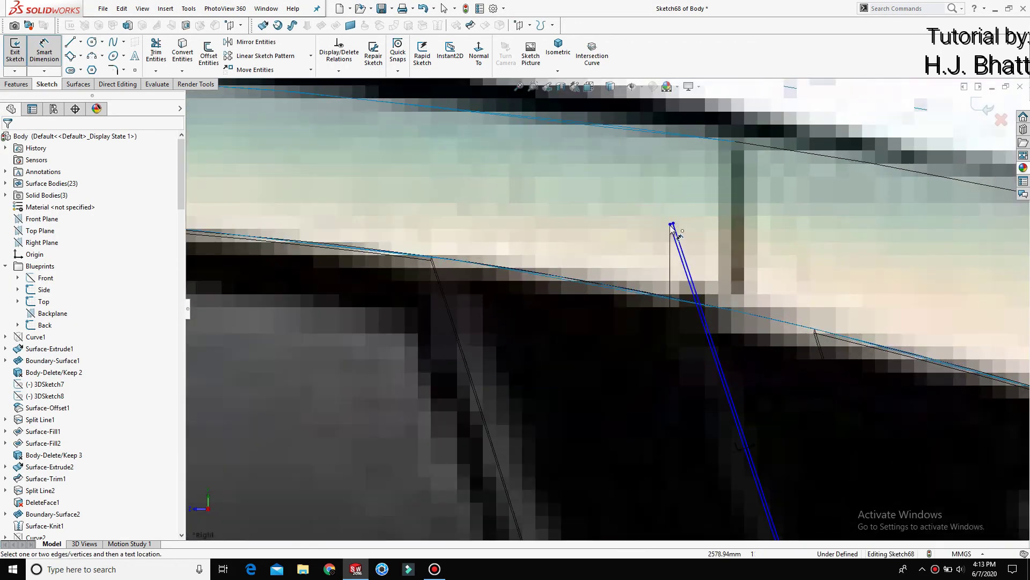
click(670, 225)
scroll(588, 317, up, 2)
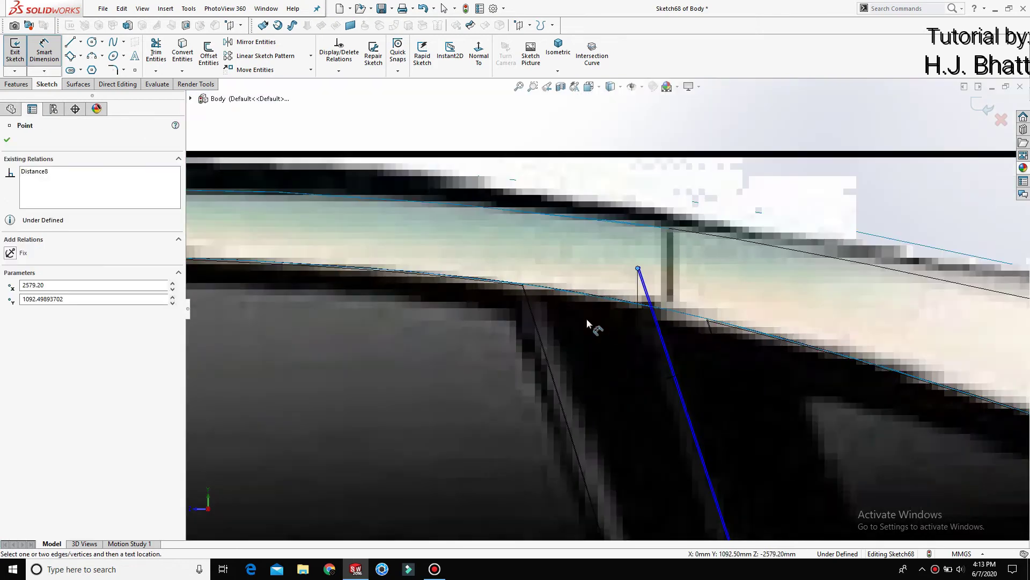
scroll(442, 379, up, 3)
scroll(437, 379, up, 3)
scroll(430, 386, up, 2)
scroll(430, 387, up, 4)
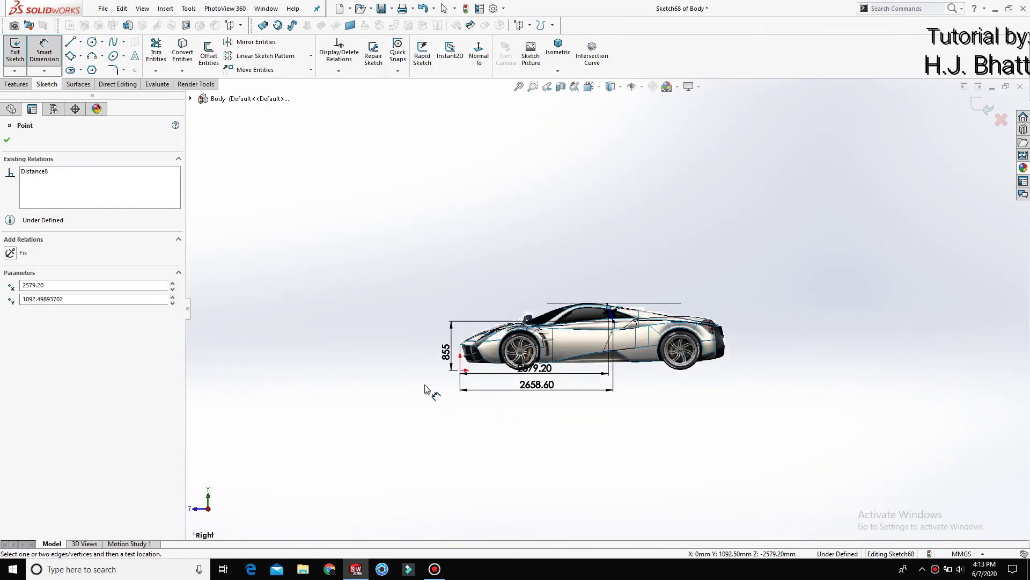
click(460, 371)
click(437, 344)
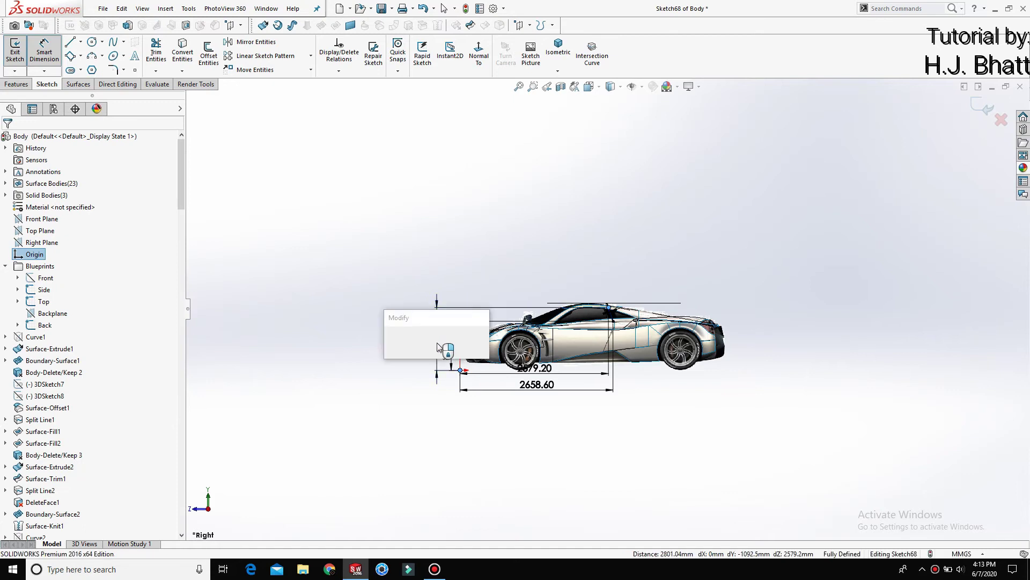
text(1077)
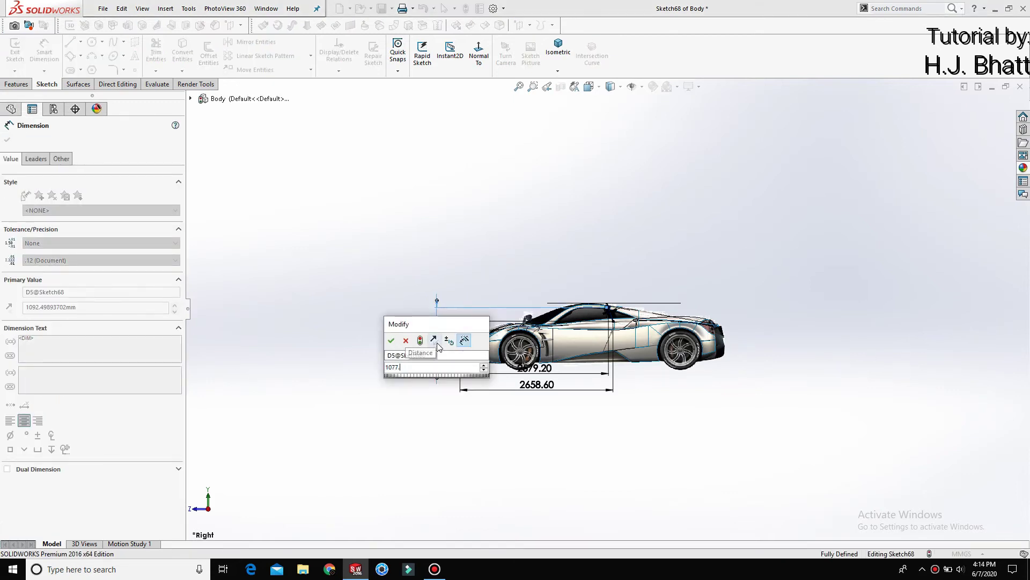
text(.3)
key(Return)
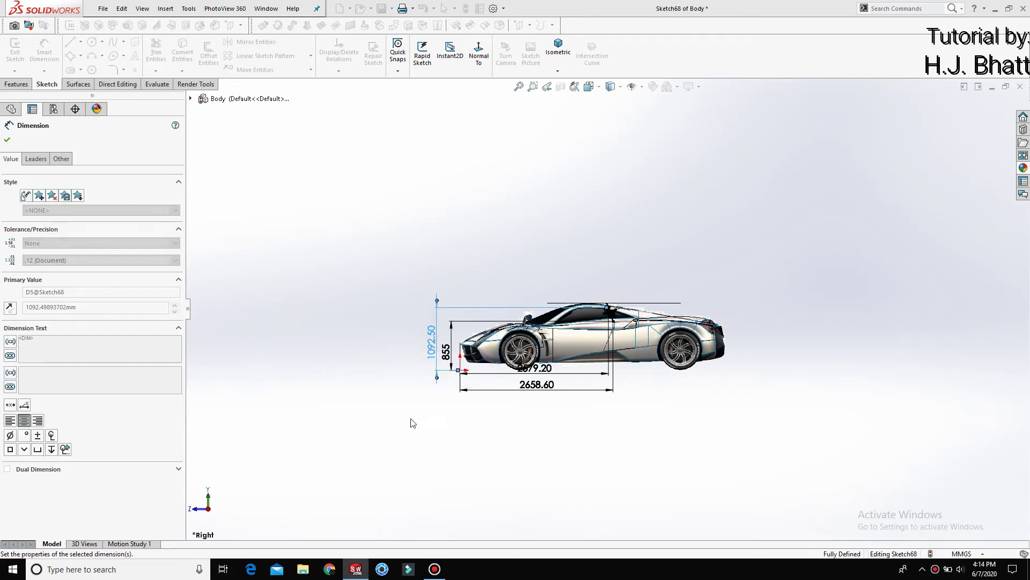
Step: Change the 2658.60 mm horizontal dimension to 2654 mm
scroll(582, 268, down, 2)
scroll(652, 385, down, 2)
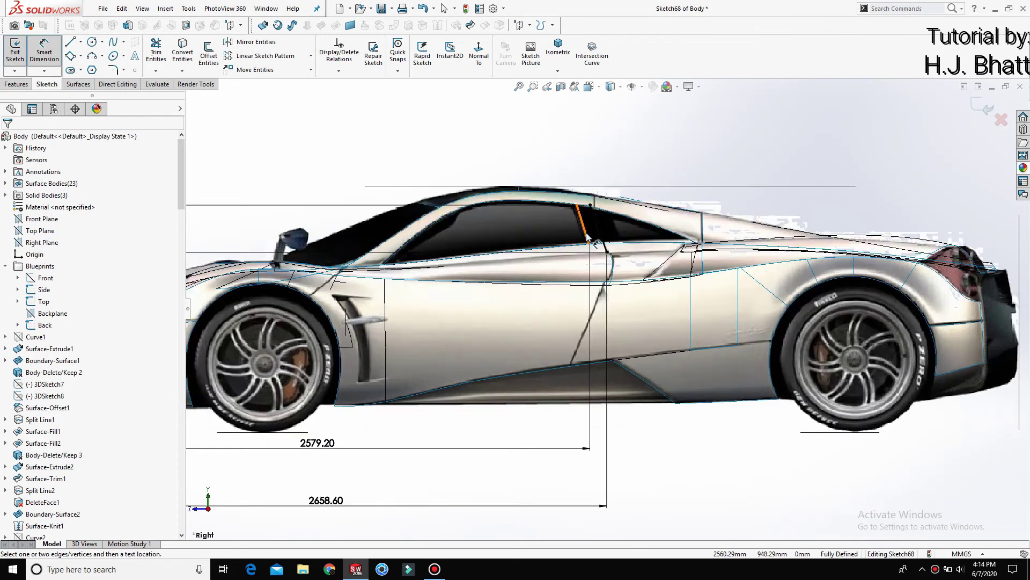
scroll(592, 246, down, 2)
scroll(593, 246, down, 2)
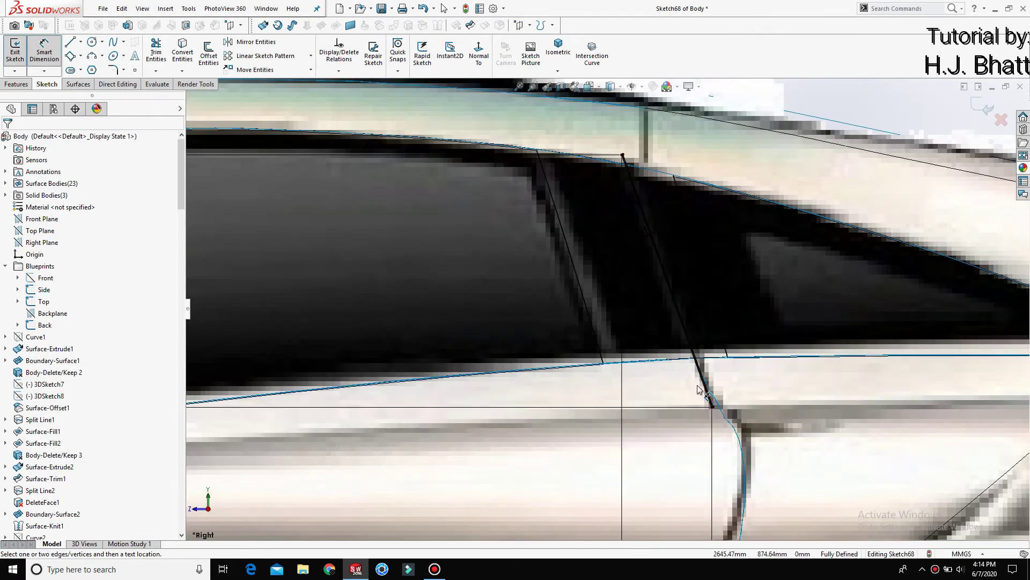
scroll(698, 389, up, 3)
scroll(594, 414, up, 3)
scroll(574, 424, up, 2)
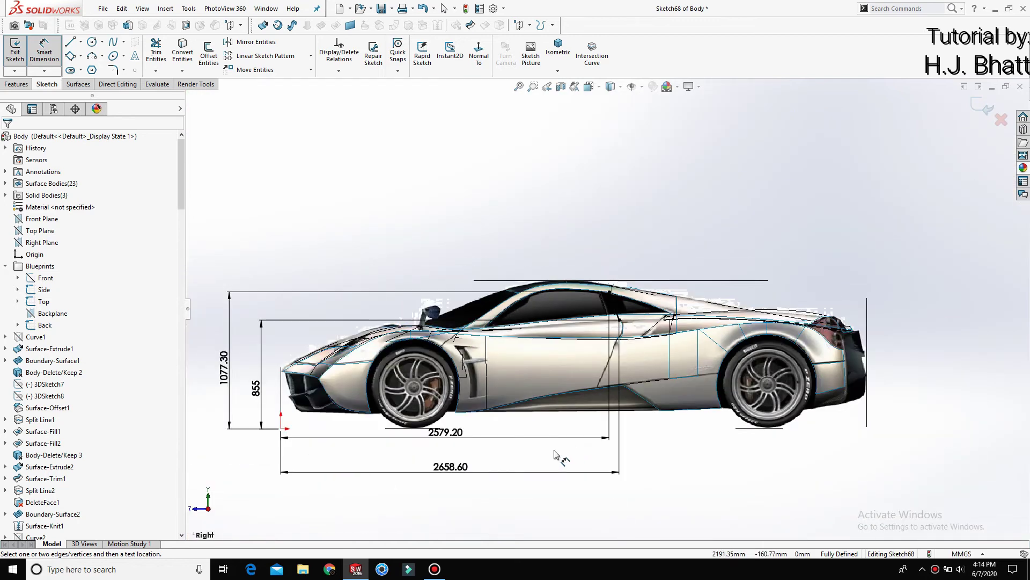
double_click(455, 467)
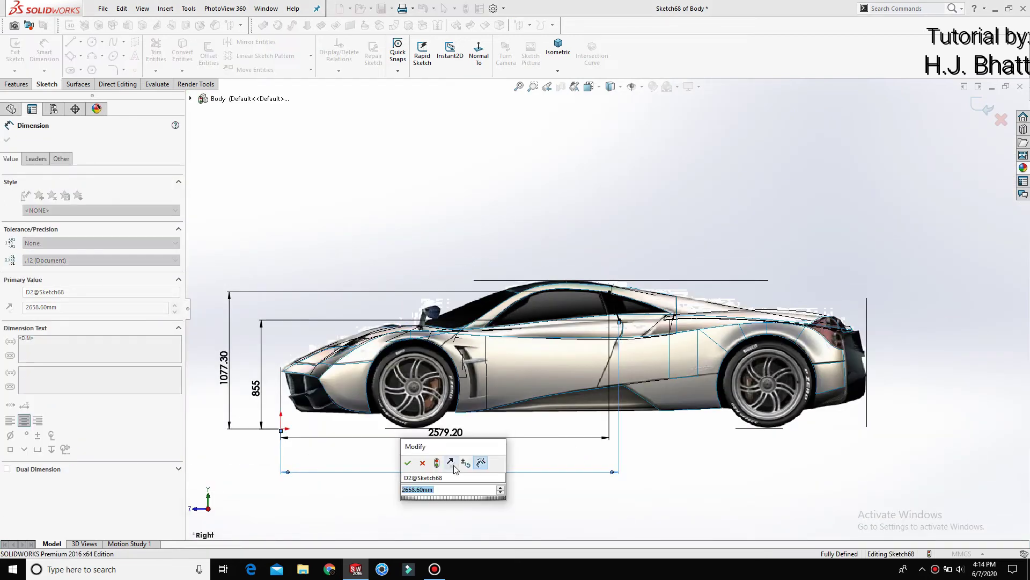
text(2654)
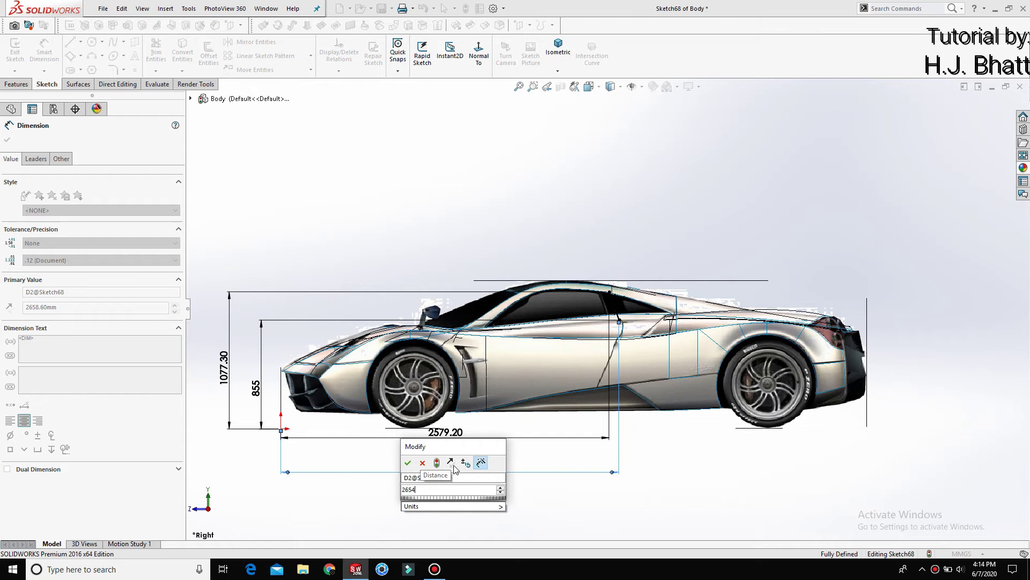
key(Return)
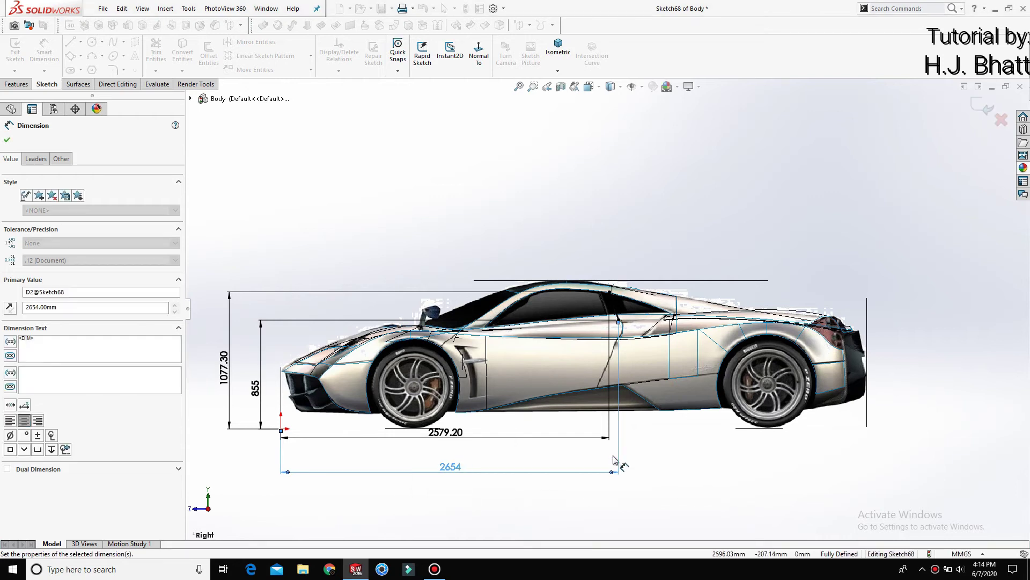
key(Escape)
Step: Switch the display style to Shaded and leave the Smart Dimension tool
scroll(618, 309, down, 5)
scroll(617, 309, down, 2)
scroll(618, 308, down, 2)
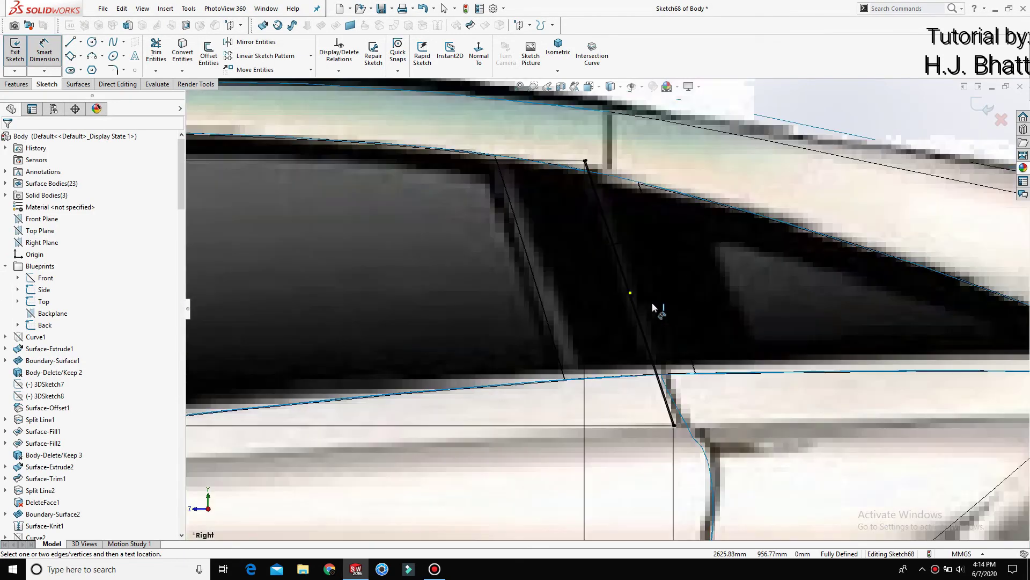
scroll(616, 288, up, 3)
scroll(616, 288, up, 2)
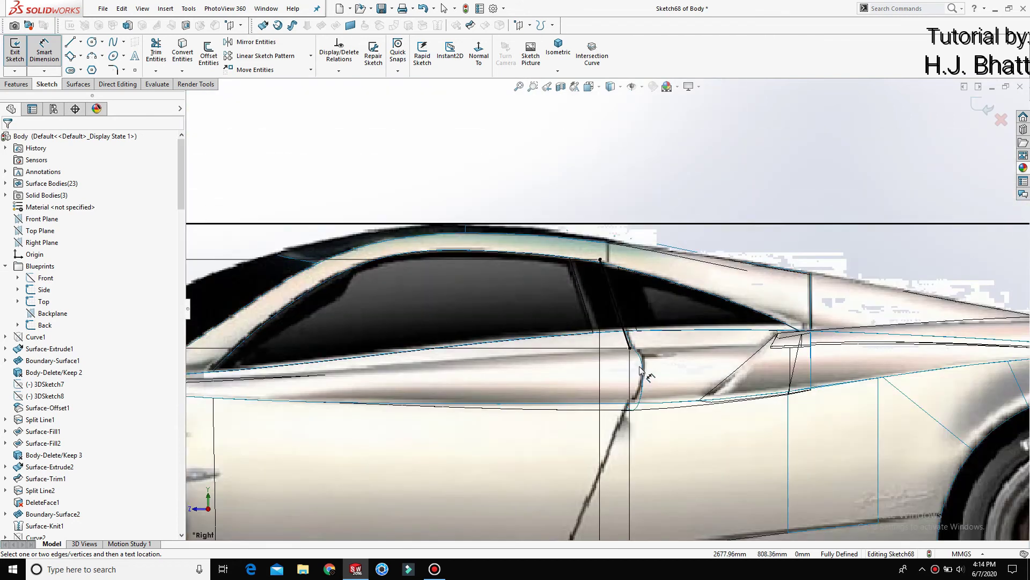
scroll(616, 288, up, 1)
click(620, 86)
click(612, 102)
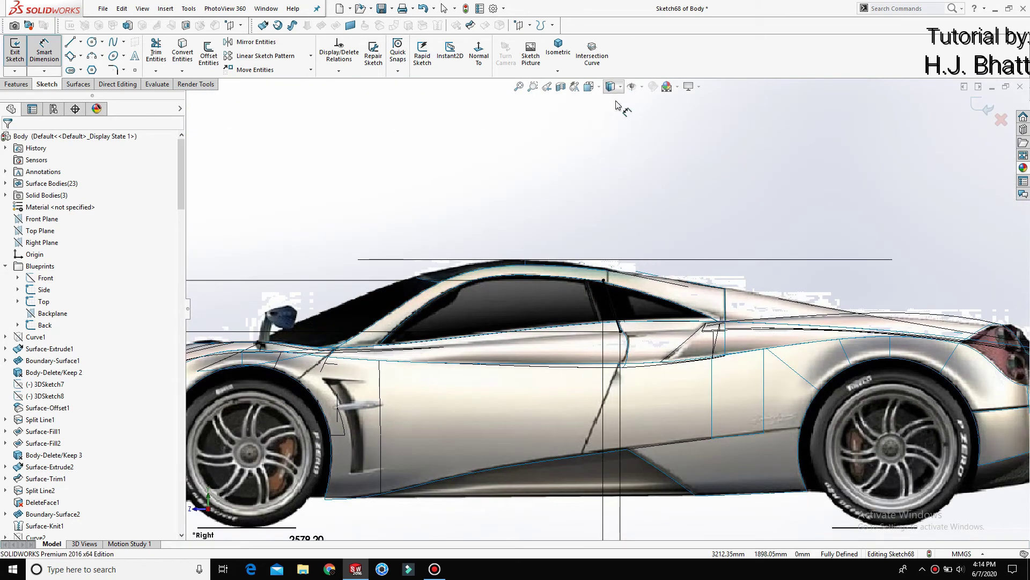
key(Escape)
Step: Exit the pillar sketch Sketch68
click(976, 111)
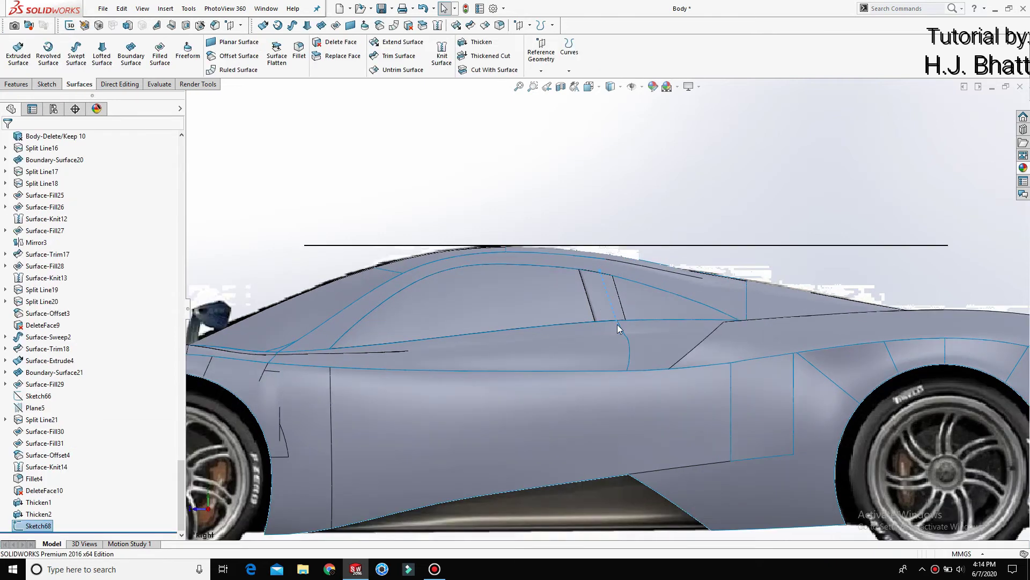
scroll(618, 325, down, 3)
scroll(617, 306, down, 2)
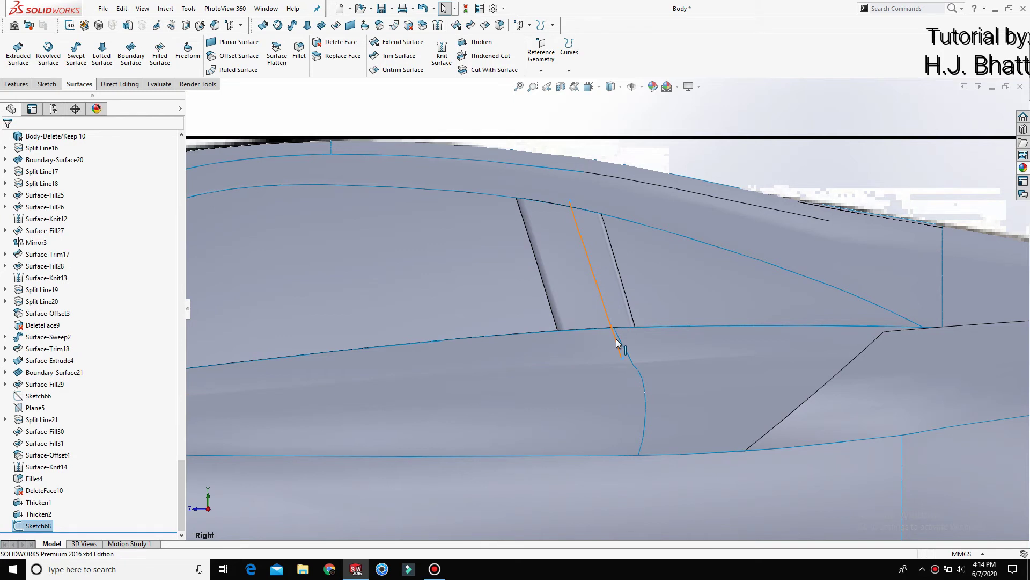
scroll(616, 339, up, 2)
scroll(586, 294, up, 1)
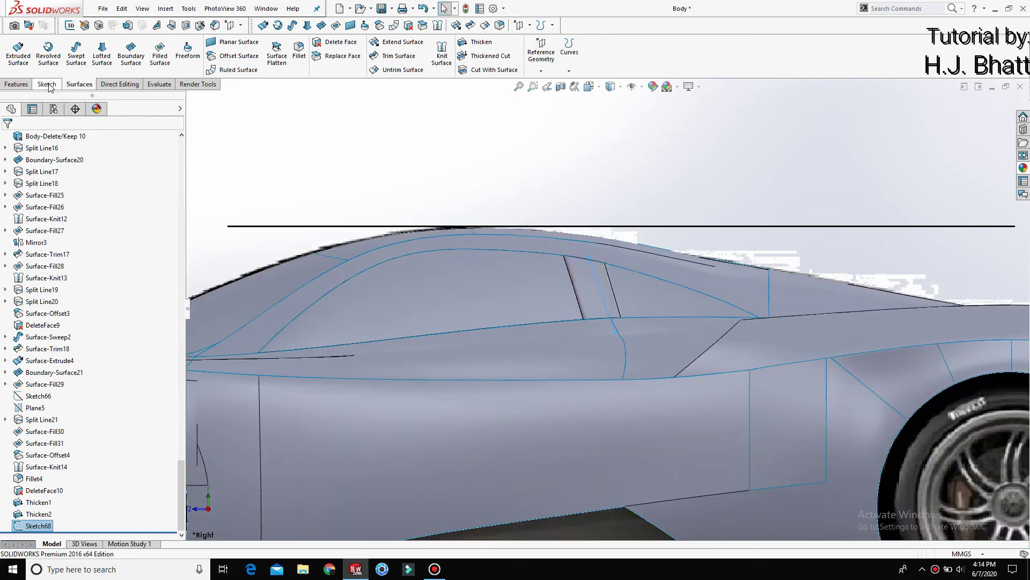
scroll(53, 84, up, 2)
Step: Extrude-cut Sketch68 723 mm blind into only the Fillet4 body, keeping all resulting bodies
click(163, 54)
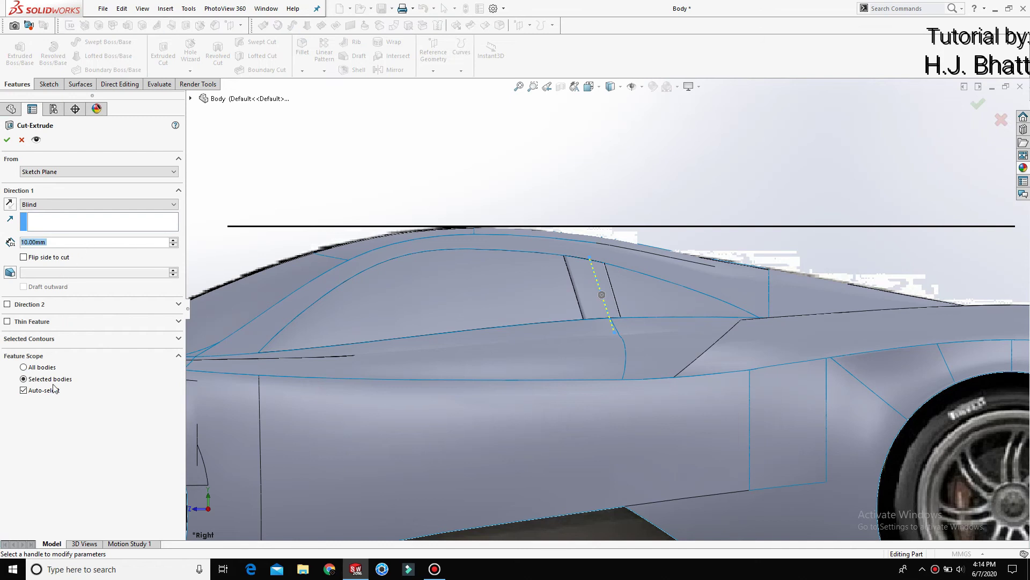
click(47, 391)
scroll(594, 340, up, 3)
middle_drag(594, 340, 644, 315)
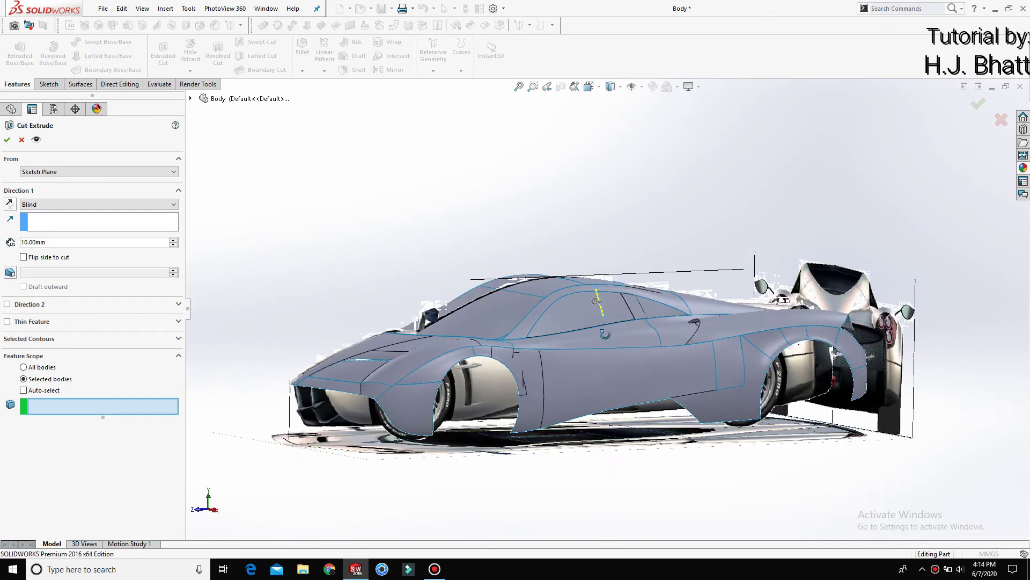
scroll(644, 316, down, 2)
scroll(644, 315, down, 1)
click(627, 311)
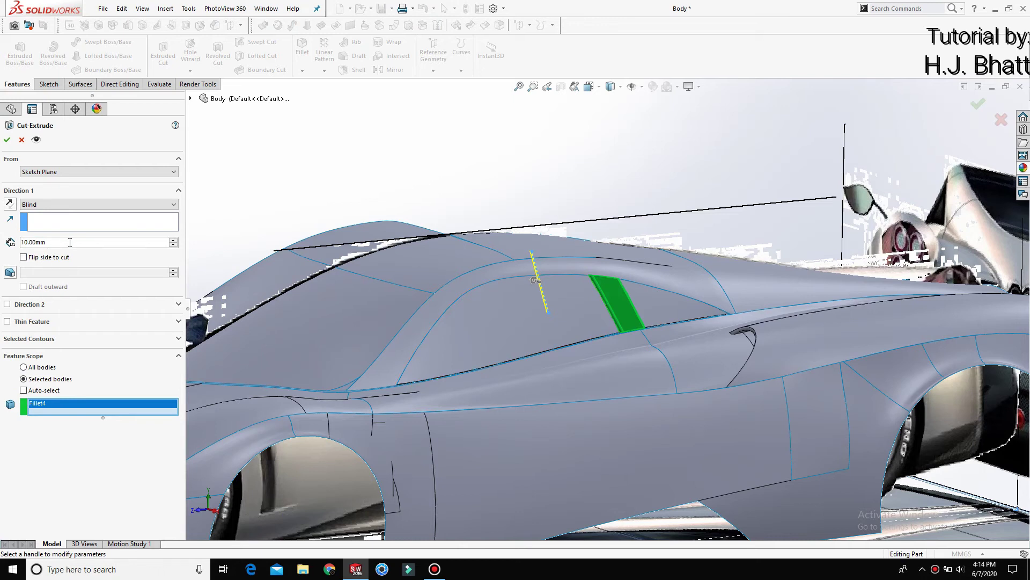
drag(531, 284, 655, 321)
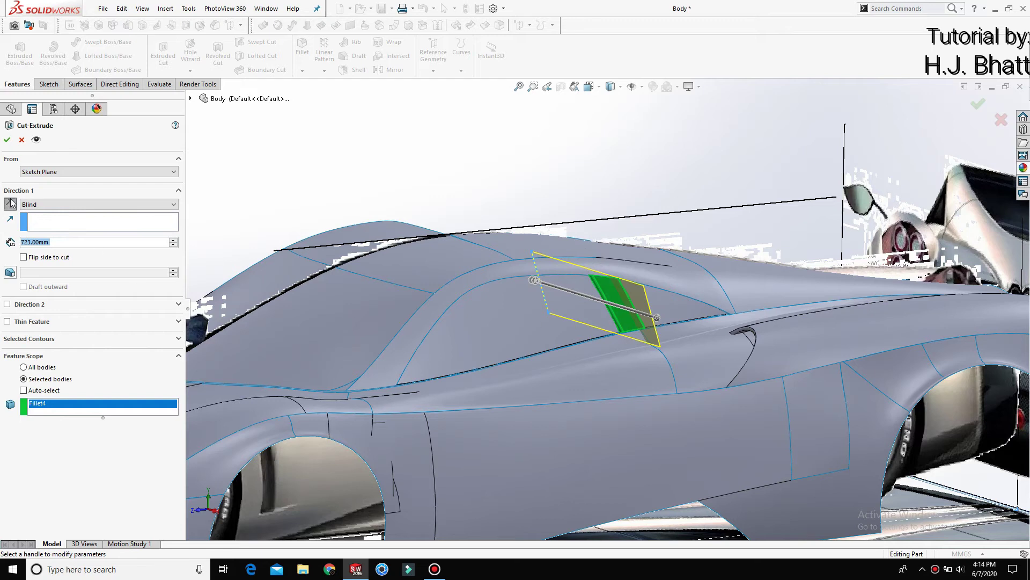
click(7, 140)
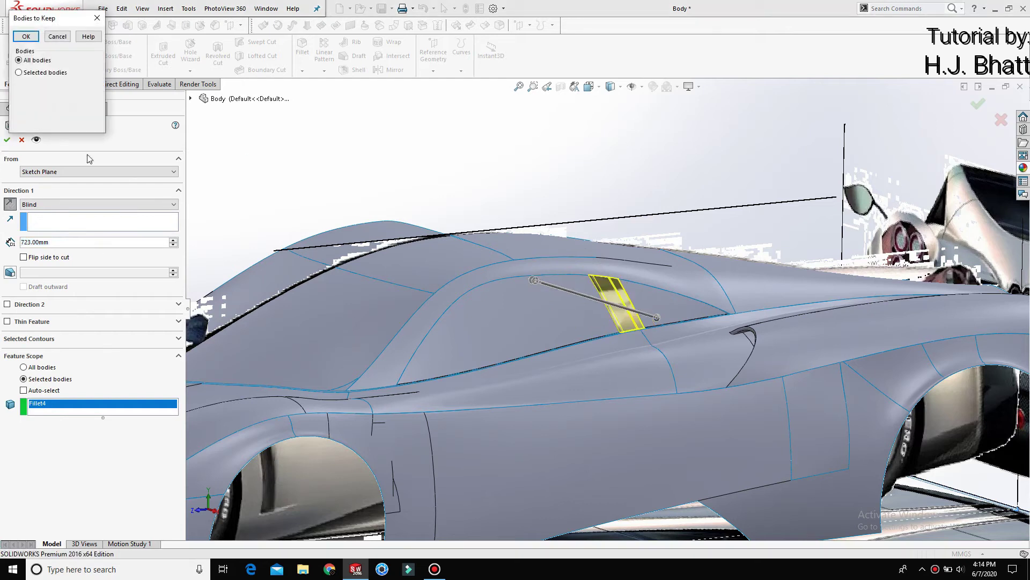
click(22, 37)
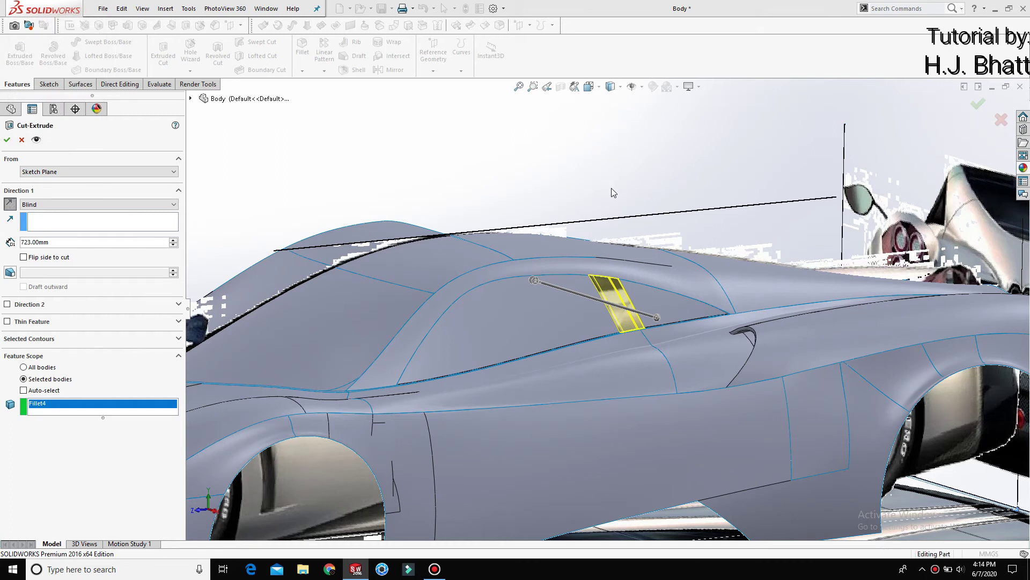
scroll(583, 332, down, 3)
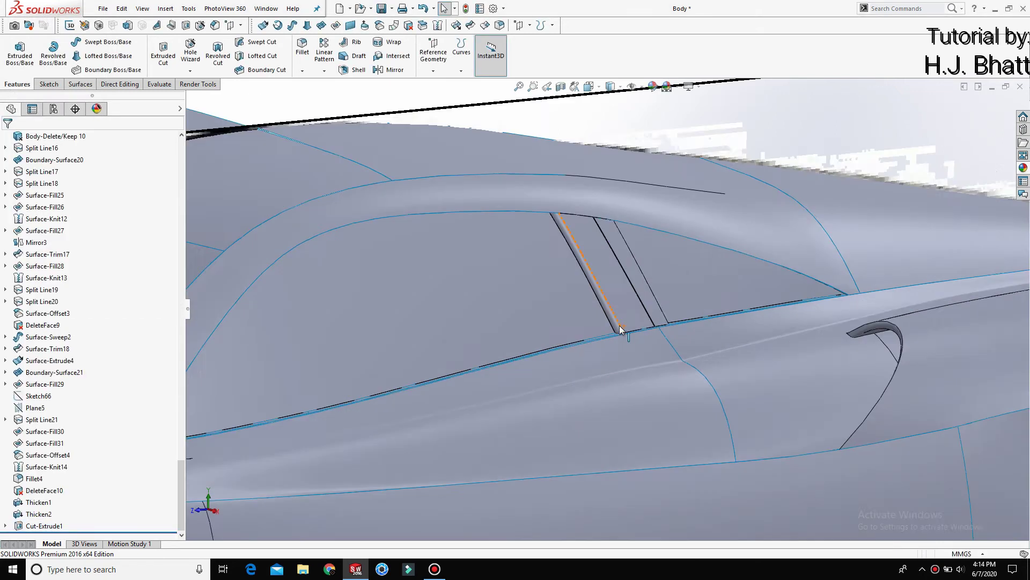
scroll(584, 332, down, 2)
mouse_move(583, 332)
middle_down()
mouse_move(570, 364)
mouse_move(603, 379)
middle_up()
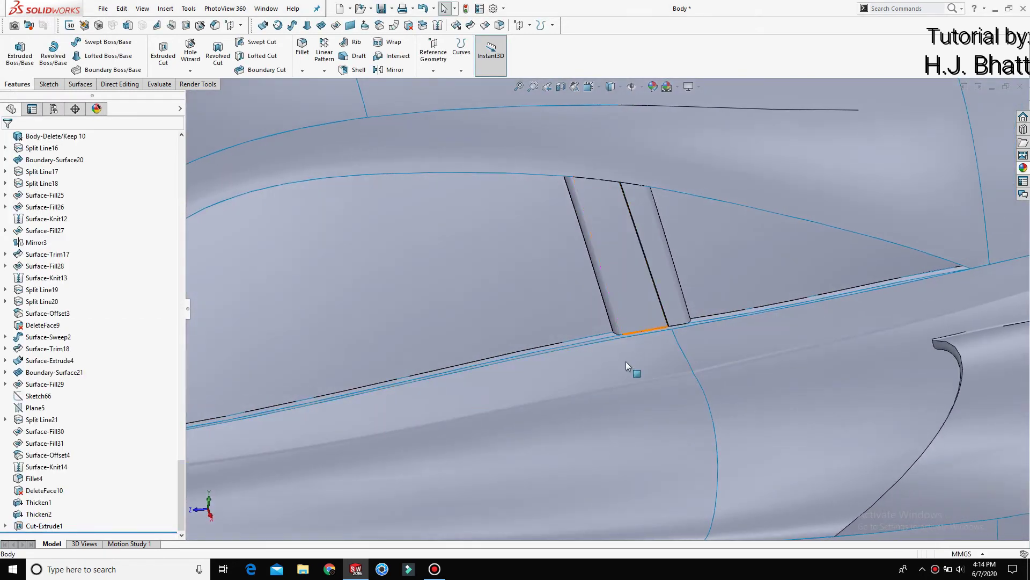
Step: Round the first pillar cut edge with a 4 mm fillet
click(302, 51)
text(4)
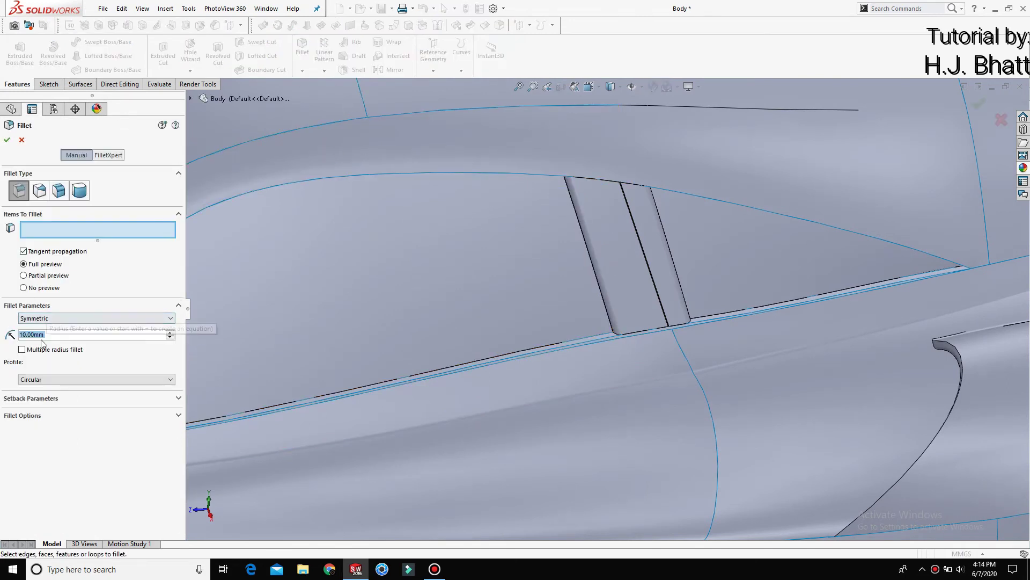
key(Return)
scroll(674, 269, down, 2)
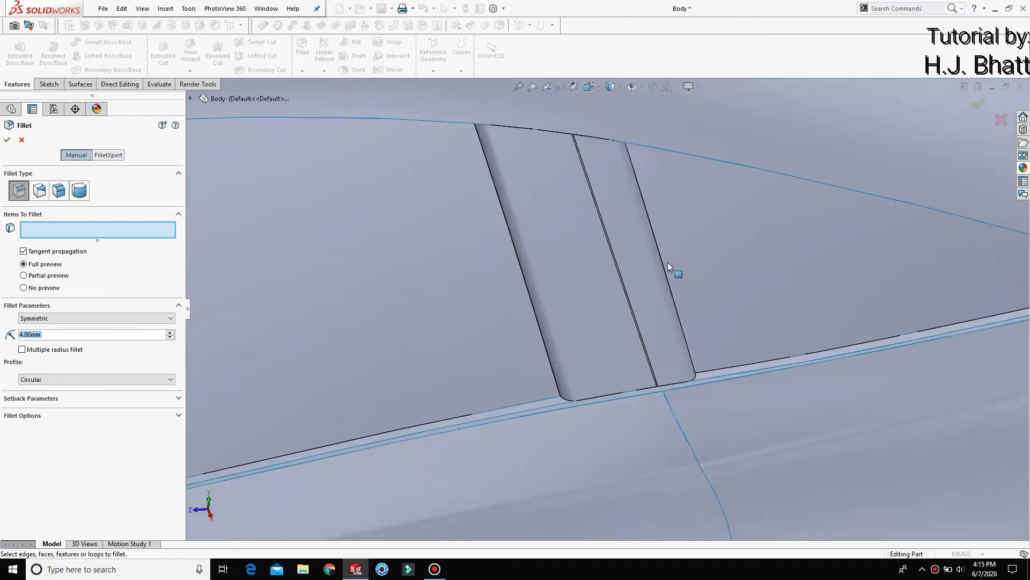
scroll(616, 356, down, 2)
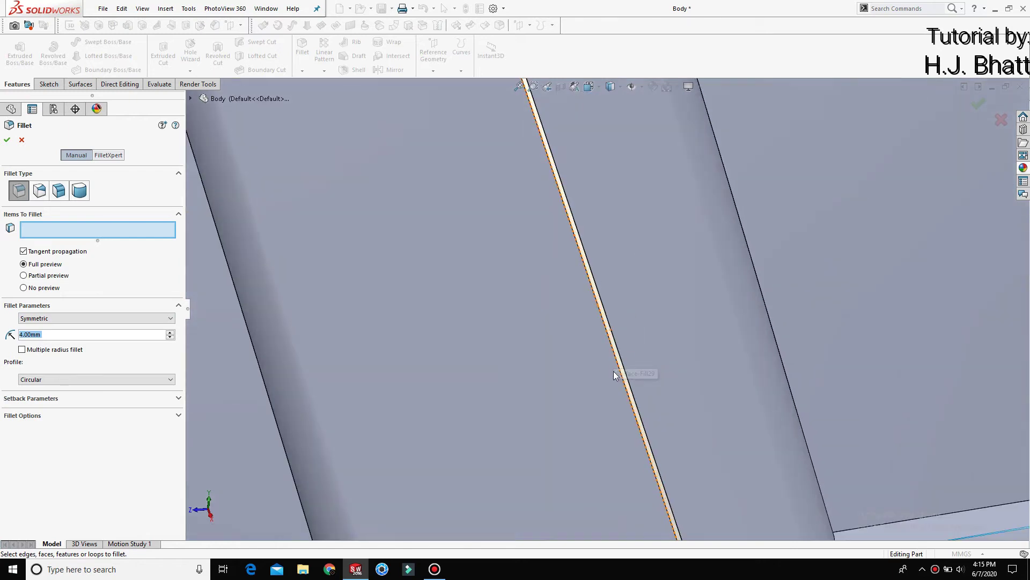
click(616, 356)
scroll(542, 370, up, 2)
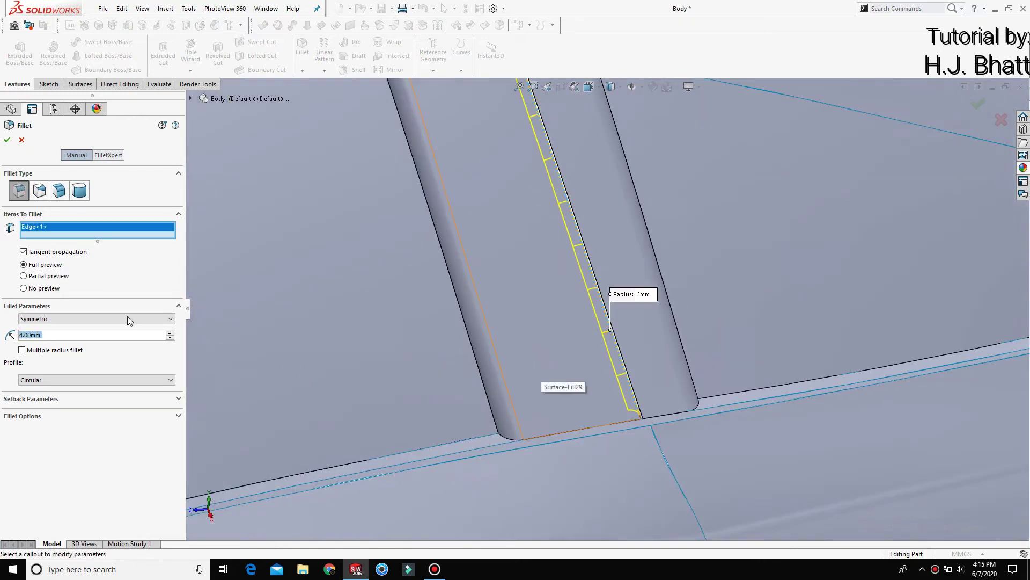
click(5, 140)
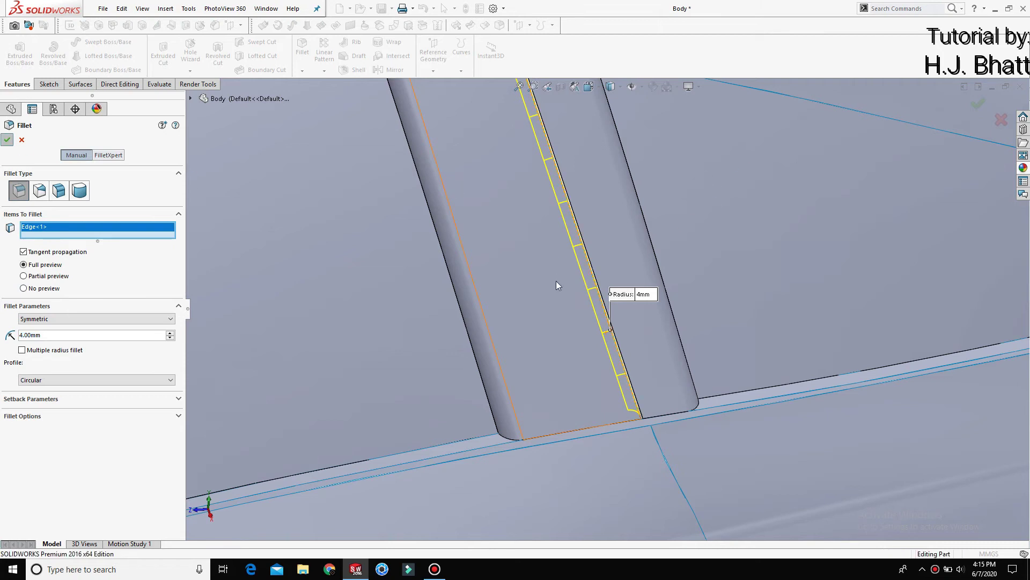
scroll(556, 281, up, 2)
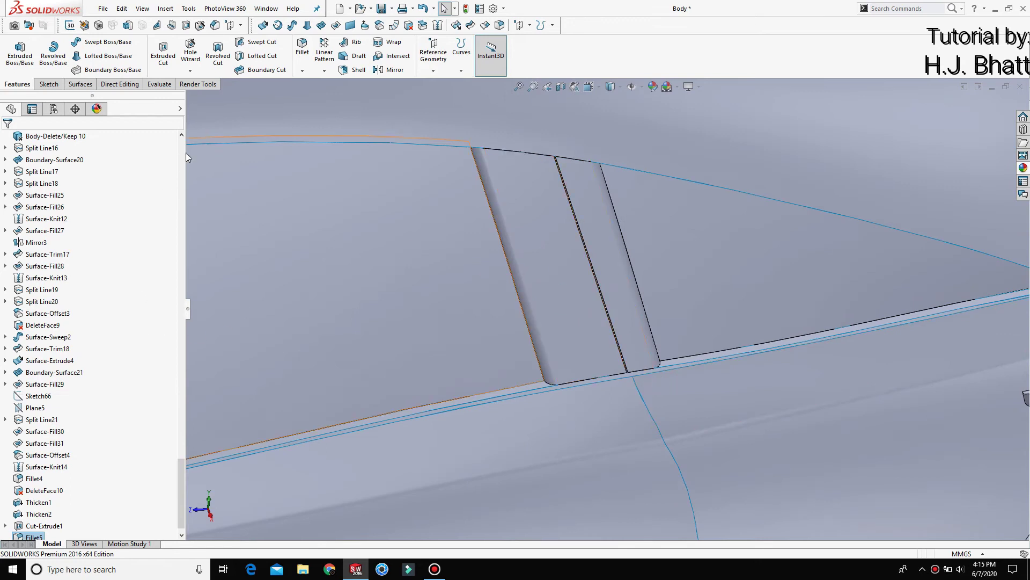
Step: Round the second pillar cut edge with another 4 mm fillet
click(298, 44)
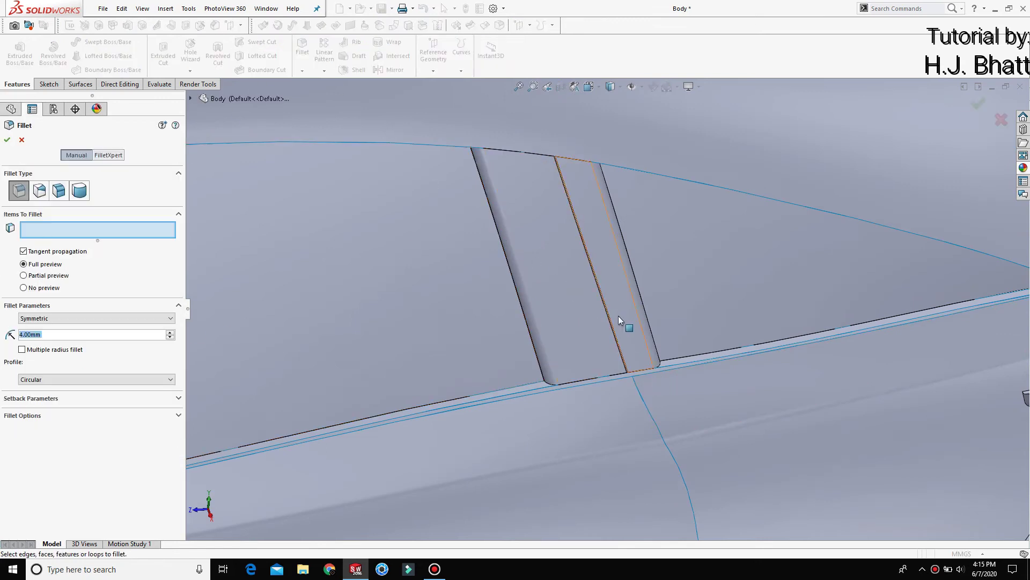
scroll(617, 317, down, 3)
click(607, 353)
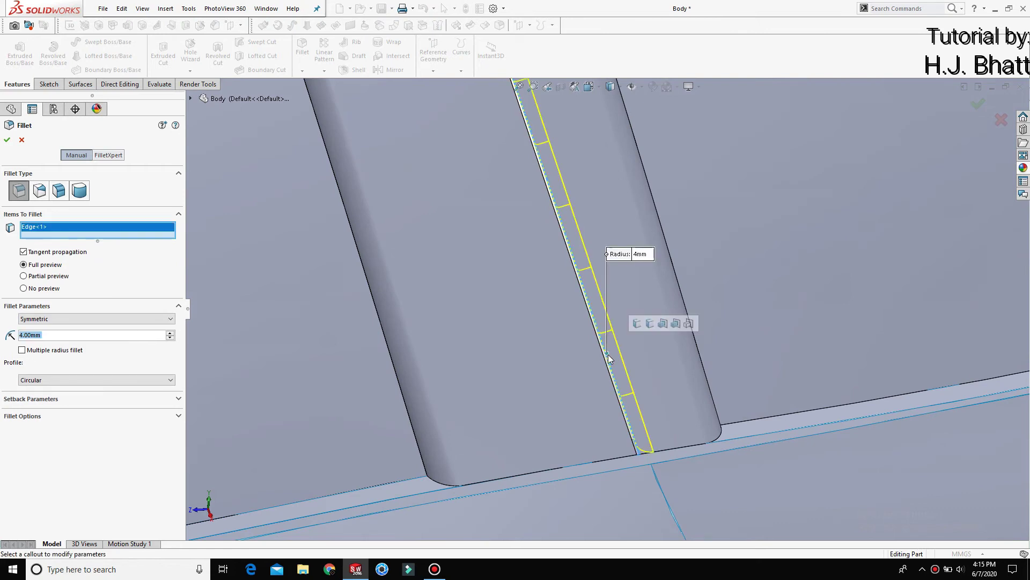
click(7, 140)
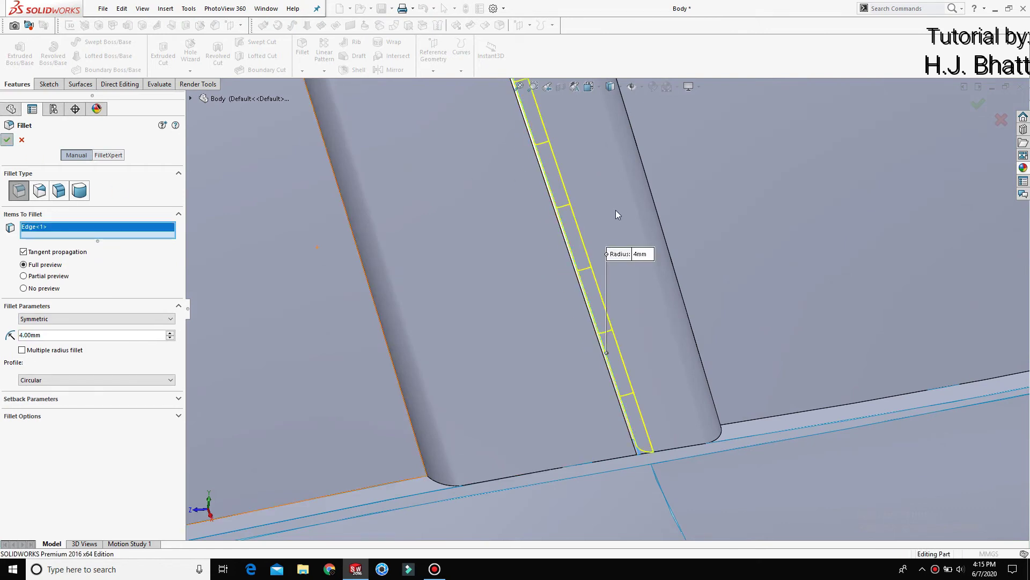
scroll(616, 215, up, 2)
scroll(617, 219, up, 3)
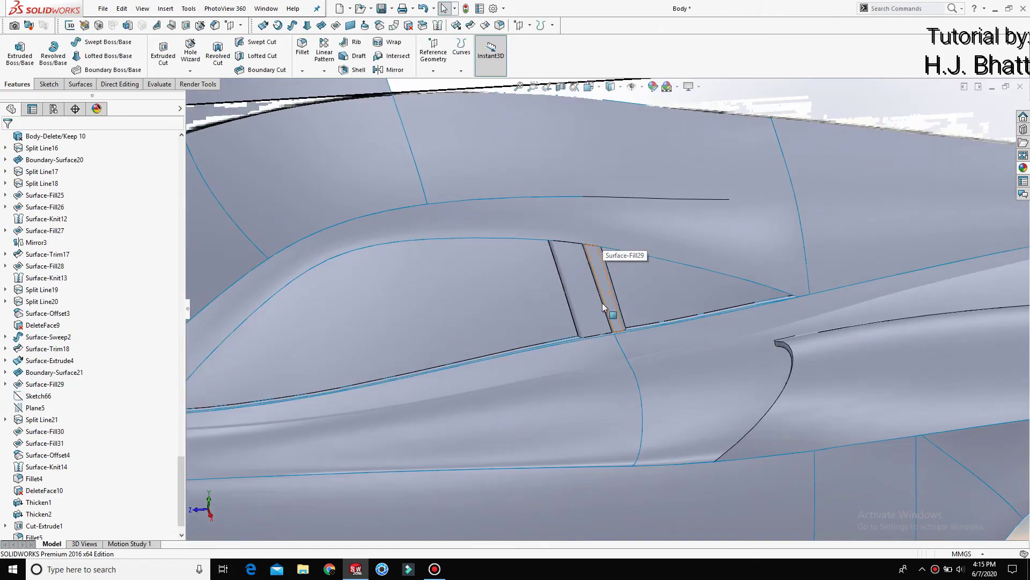
scroll(605, 311, down, 3)
scroll(600, 304, up, 3)
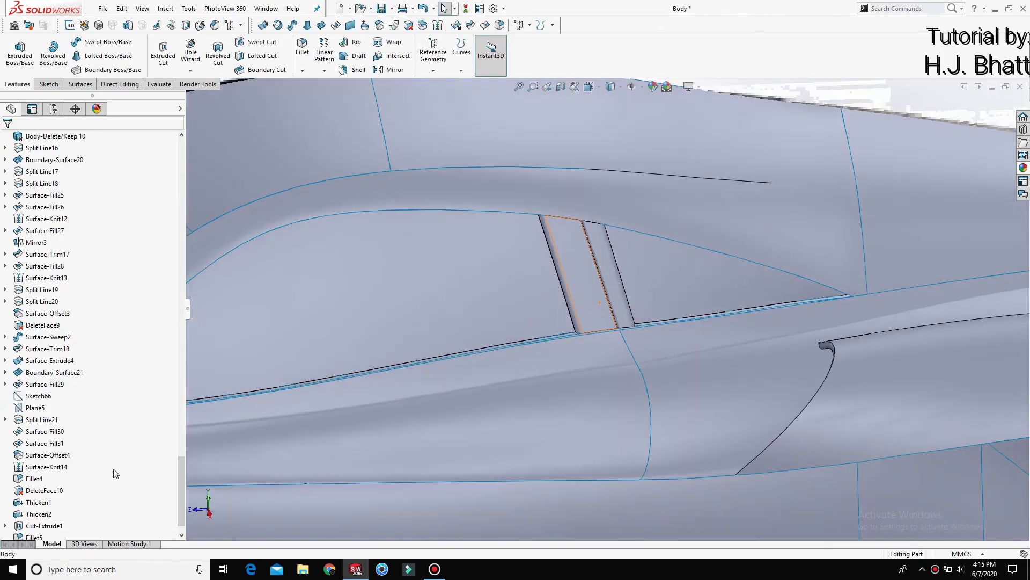
scroll(34, 512, down, 1)
Step: Edit Sketch68 normal to its plane and change the 2654 overall length to 2652
click(6, 503)
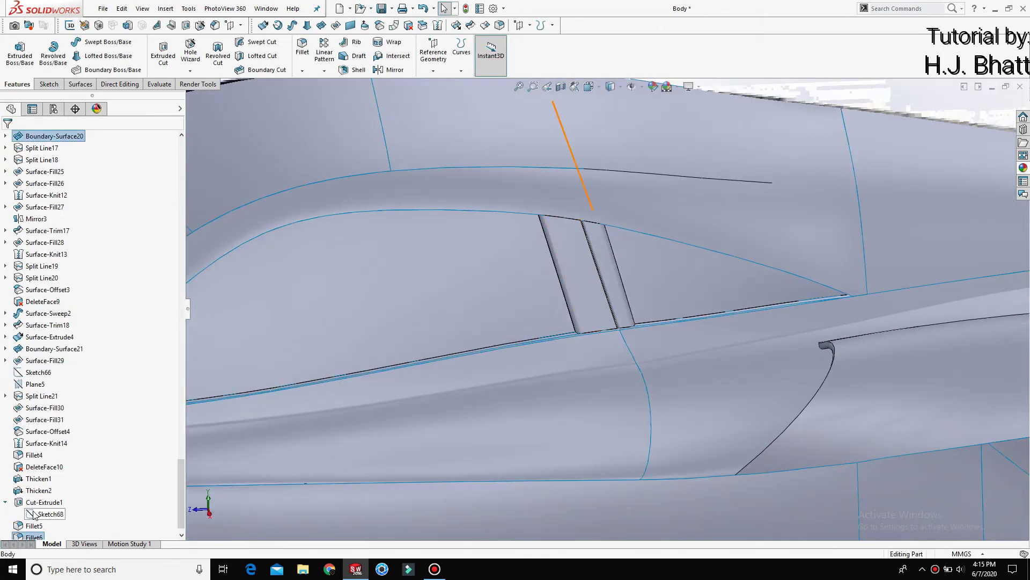
click(50, 513)
click(42, 483)
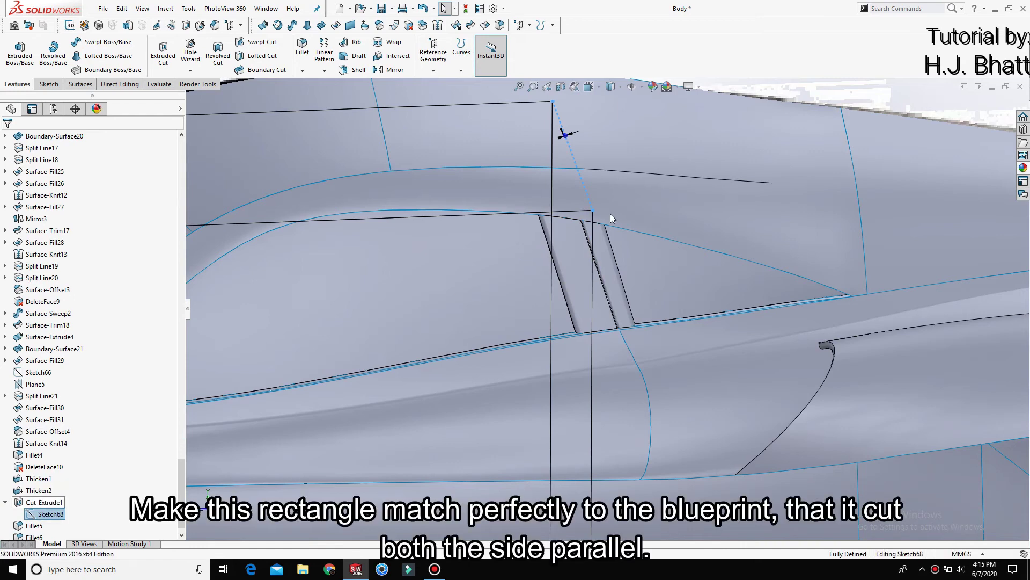
key(space)
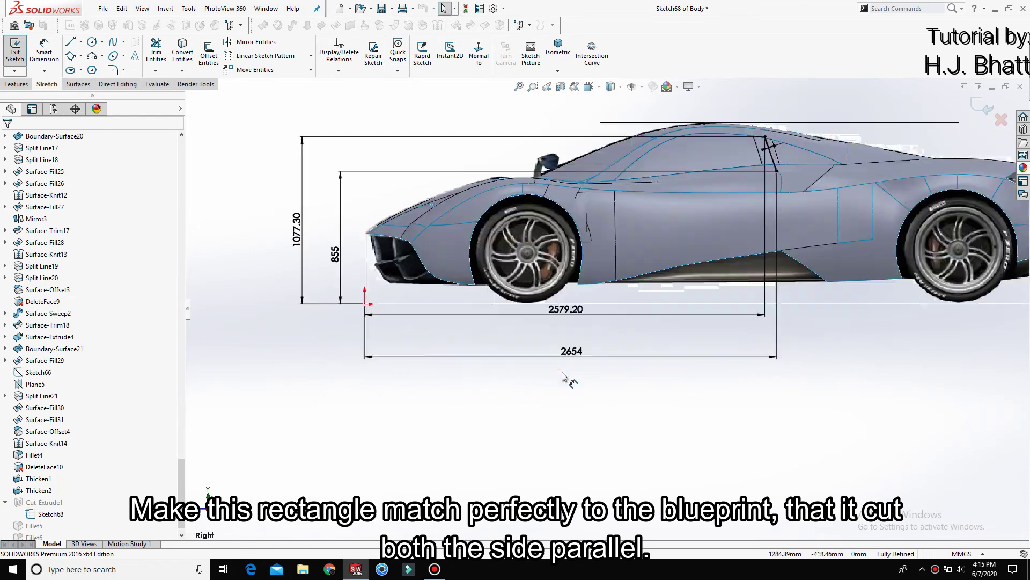
double_click(572, 351)
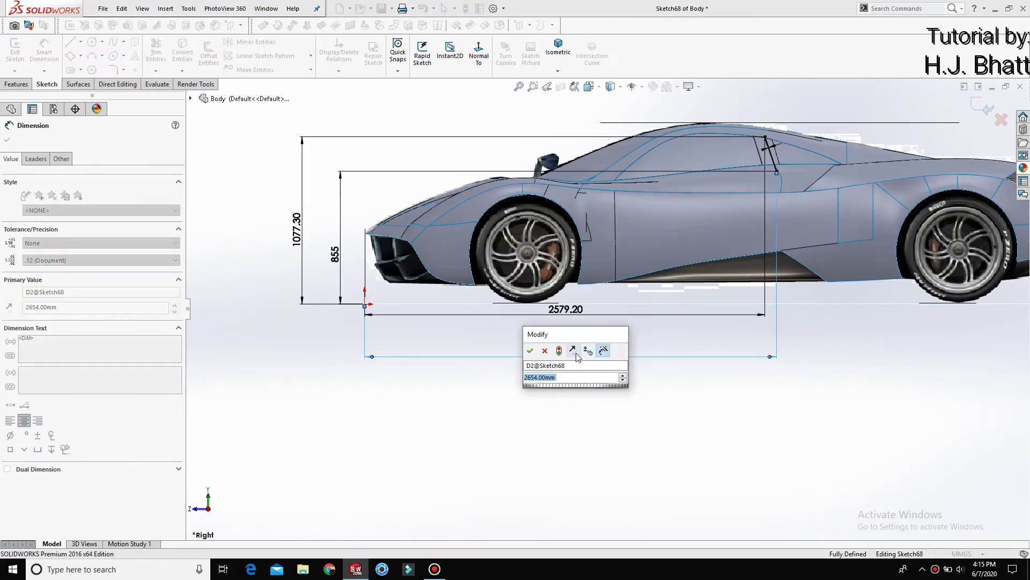
text(265)
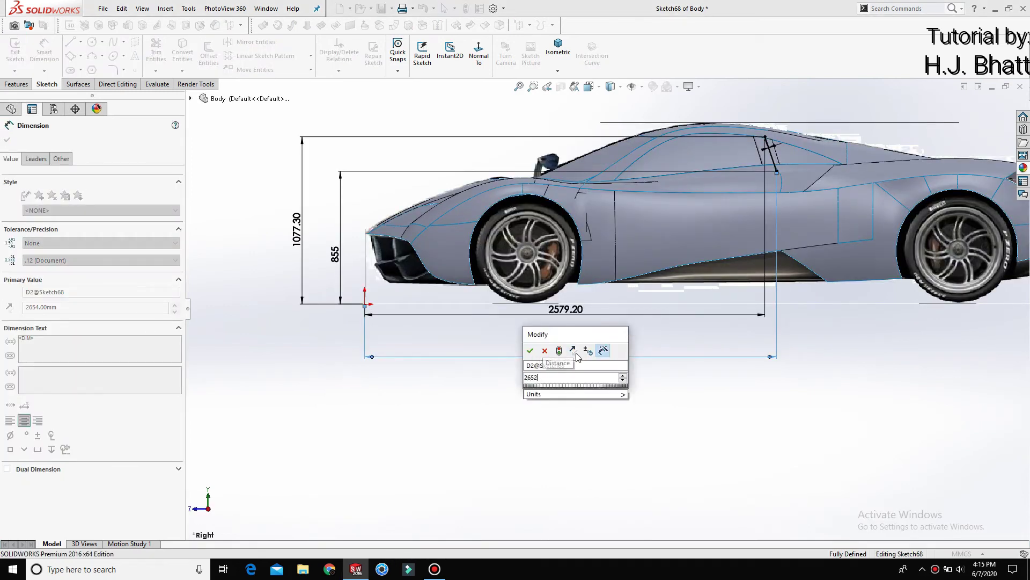
text(2)
key(Return)
Step: Set the horizontal dimension below the car to 2650
scroll(777, 188, down, 3)
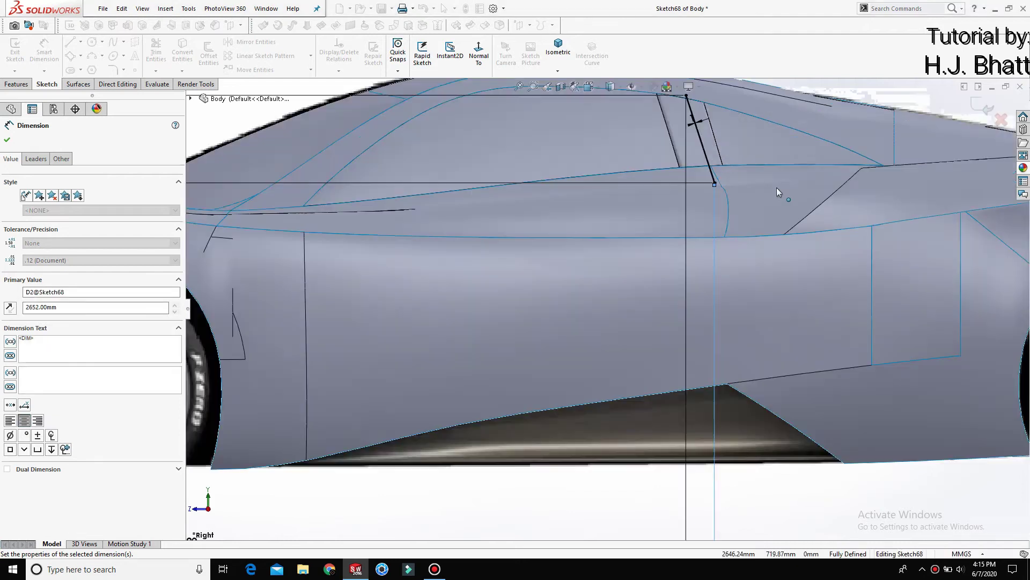
scroll(743, 161, down, 2)
scroll(616, 176, down, 2)
scroll(607, 200, down, 2)
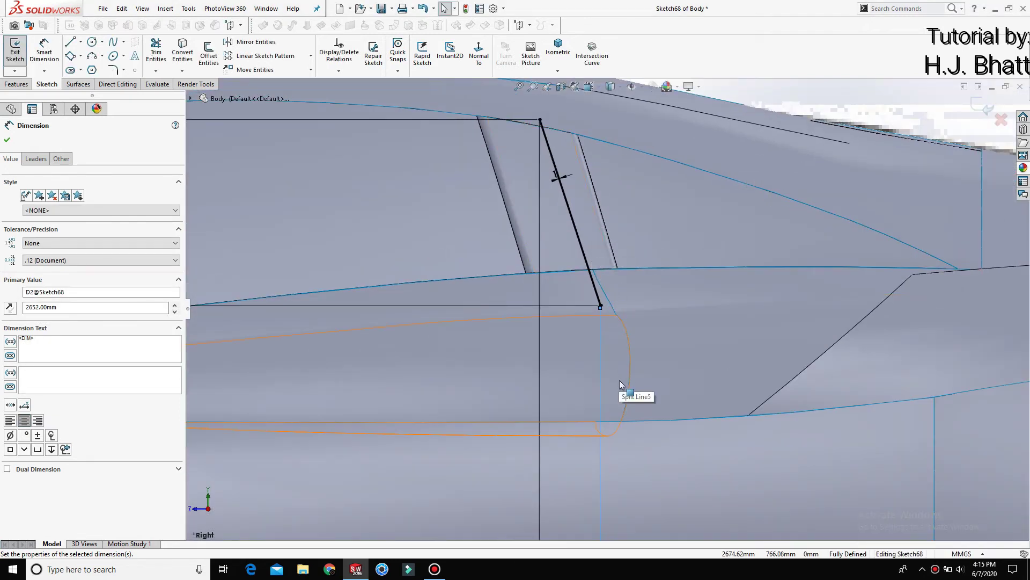
scroll(519, 440, up, 3)
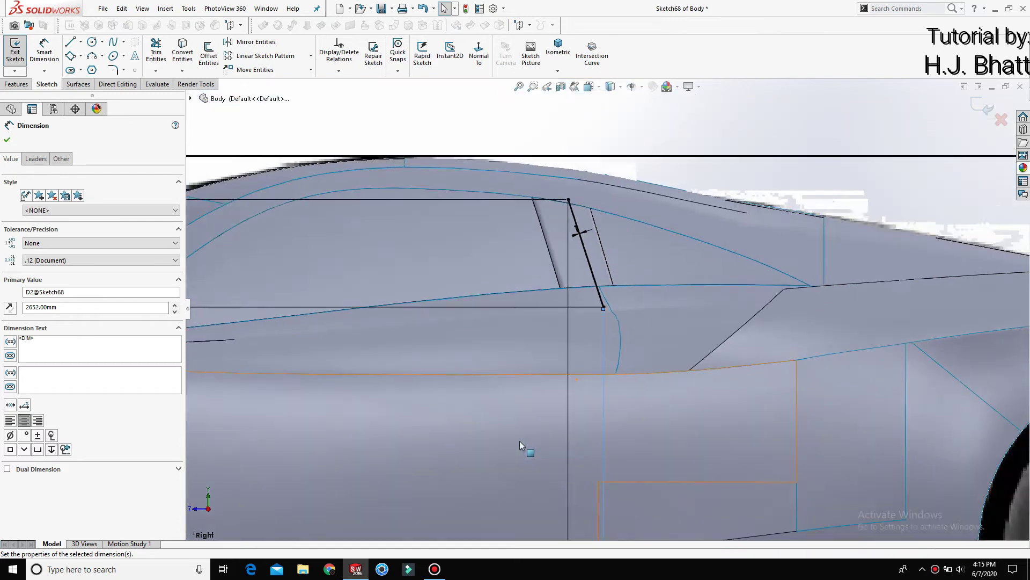
scroll(520, 443, up, 2)
scroll(520, 443, up, 3)
click(441, 469)
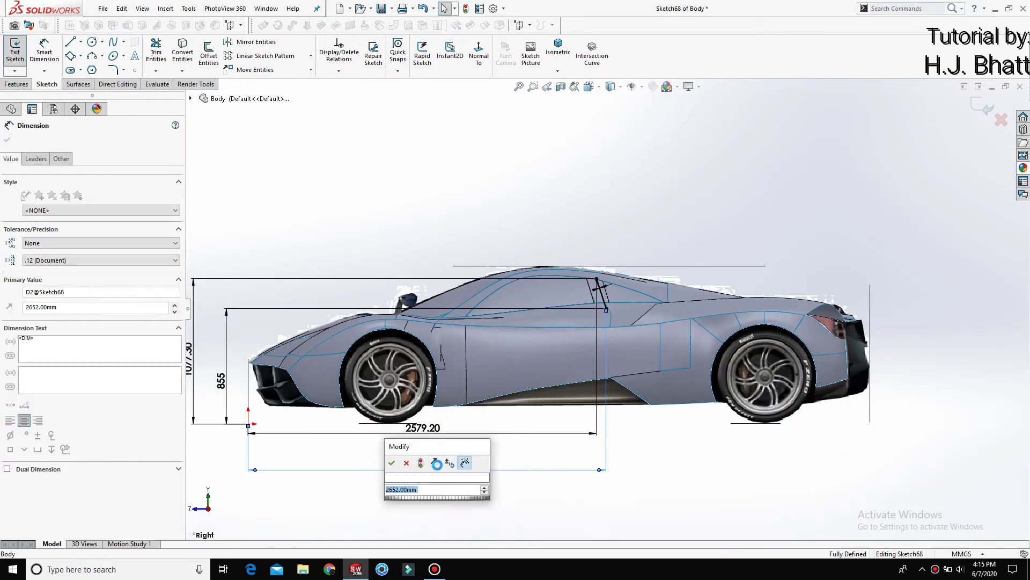
text(2650)
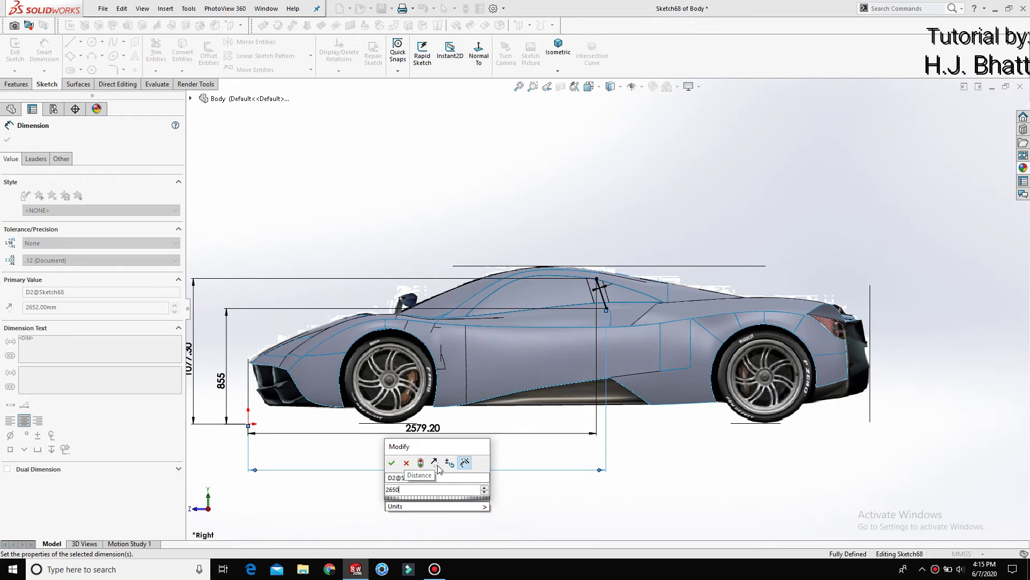
key(Return)
click(677, 483)
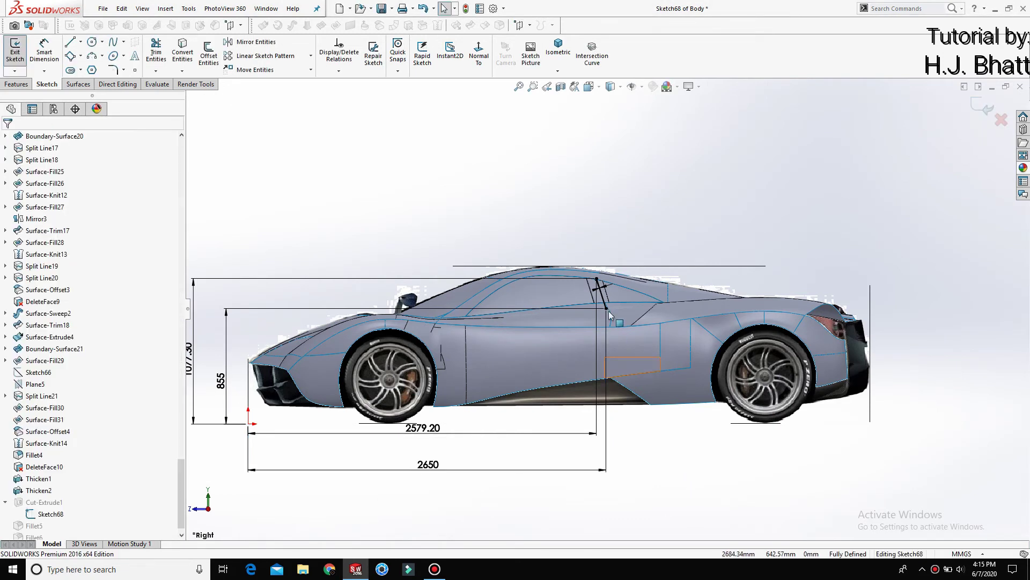
Step: Exit the sketch so Cut-Extrude1 rebuilds with the shifted pillar slot
scroll(610, 314, down, 5)
scroll(610, 313, down, 2)
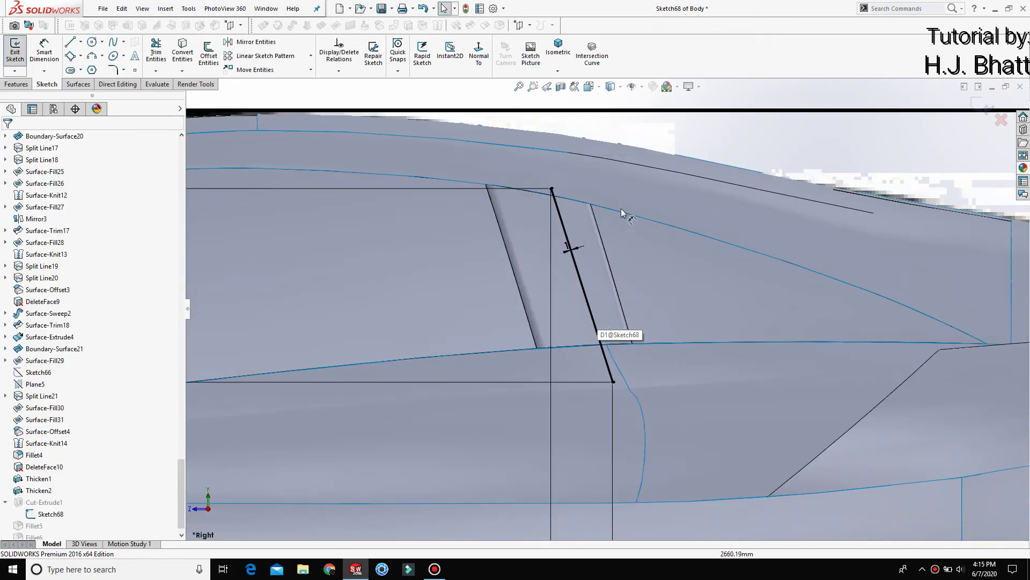
scroll(607, 308, up, 2)
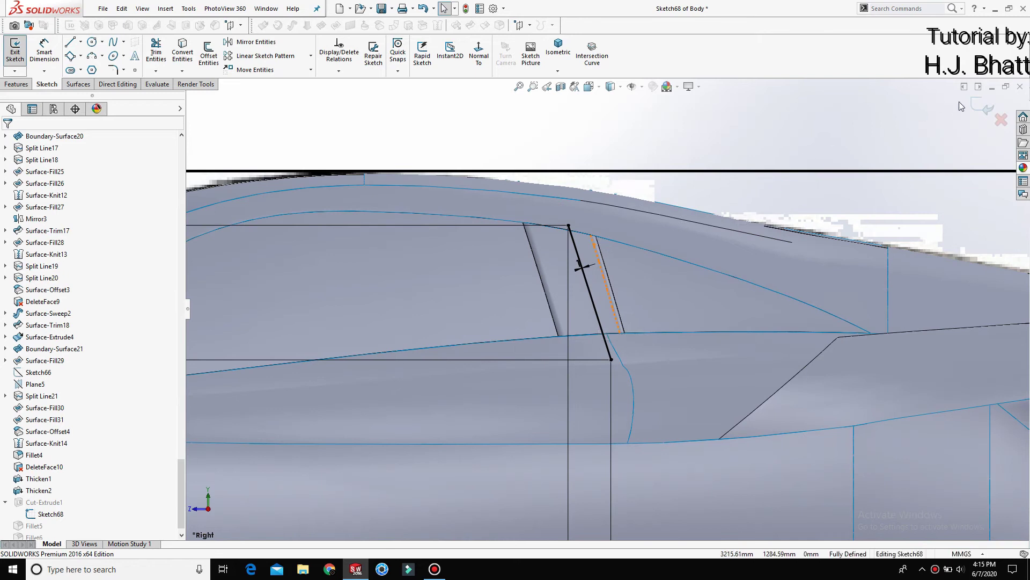
click(977, 106)
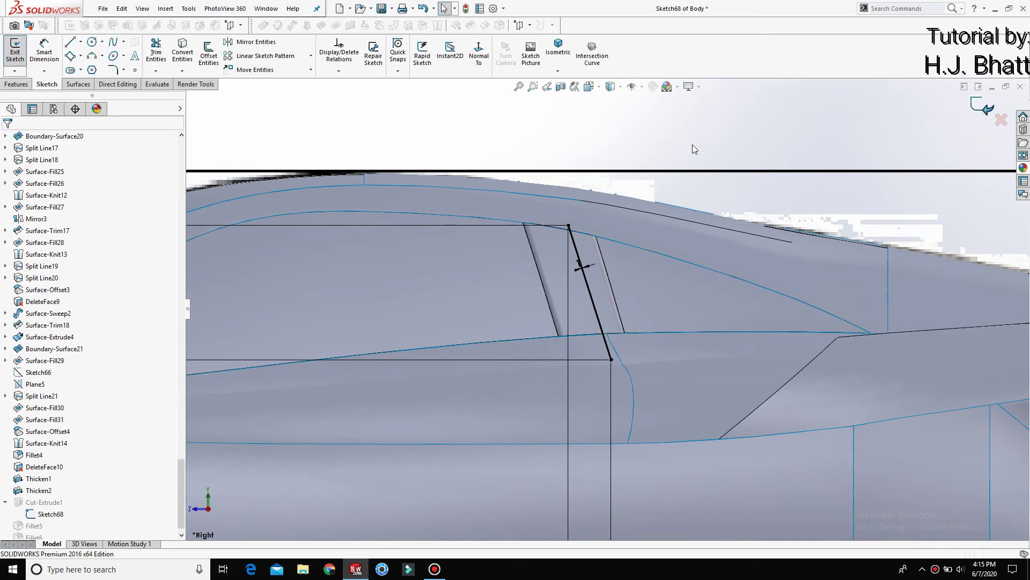
scroll(576, 317, down, 2)
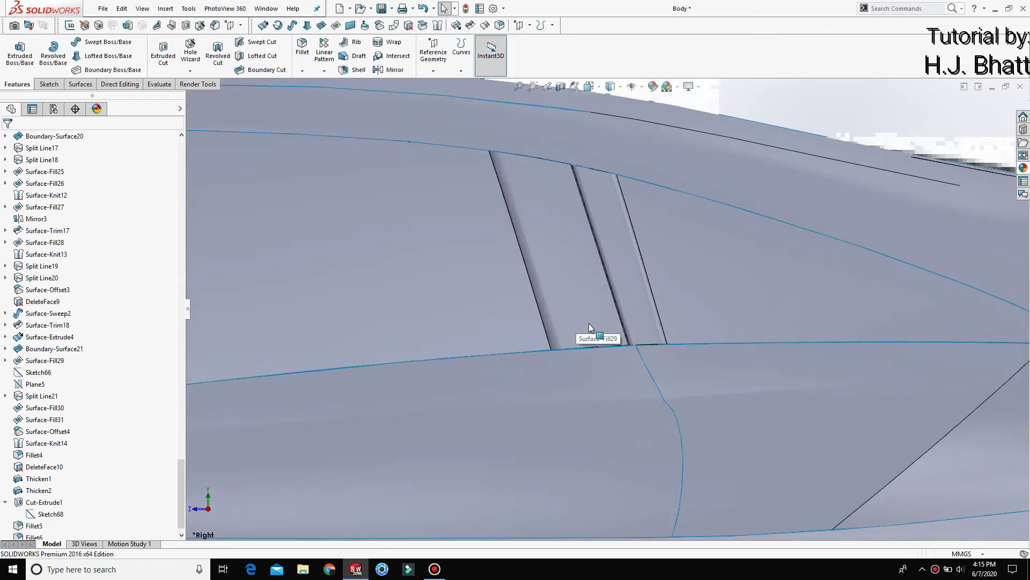
Step: Zoom and orbit the model to inspect the new pillar cut
scroll(588, 323, down, 3)
scroll(612, 314, up, 2)
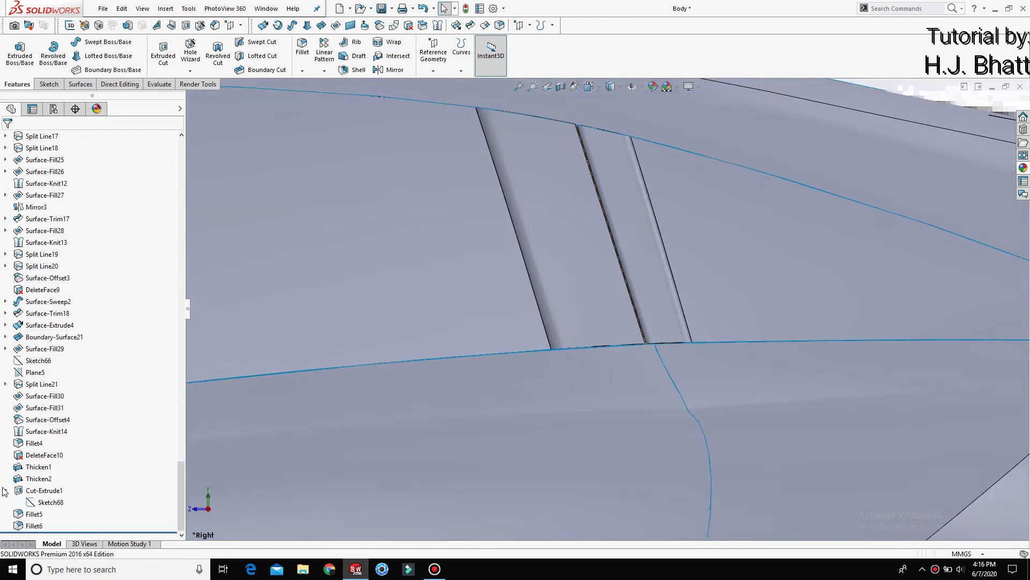
scroll(590, 293, up, 2)
scroll(600, 286, up, 2)
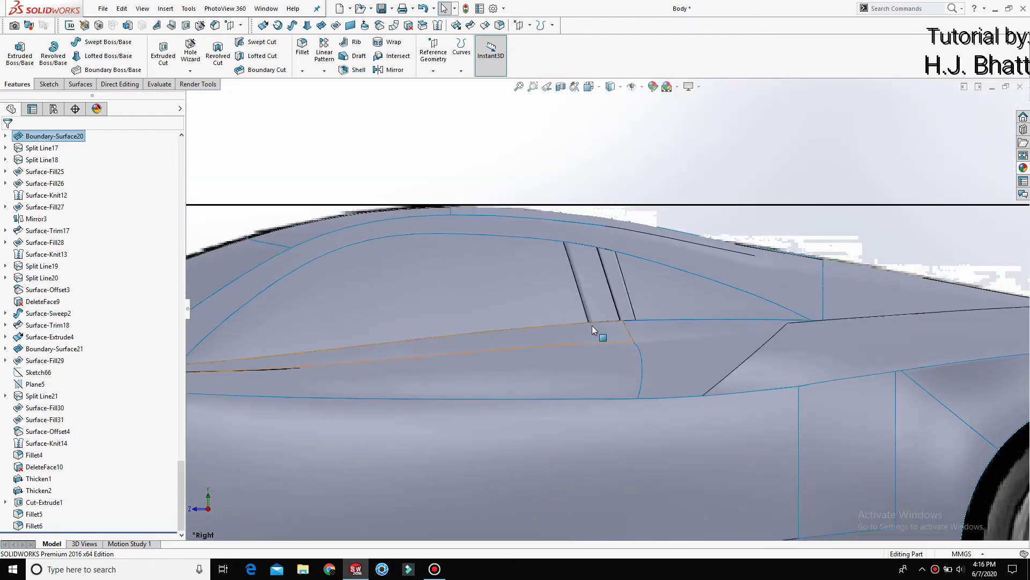
middle_drag(605, 315, 630, 317)
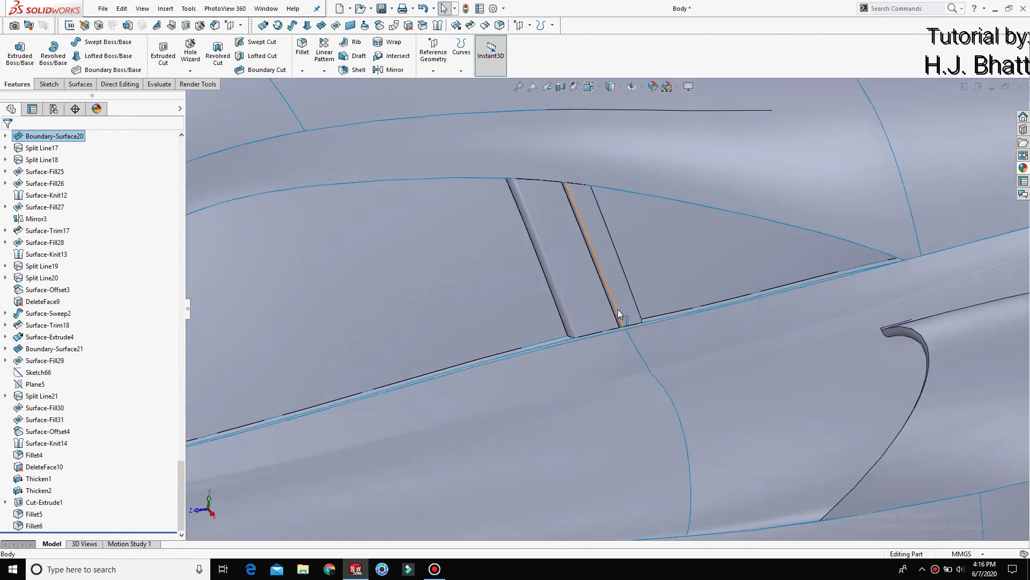
scroll(630, 316, up, 3)
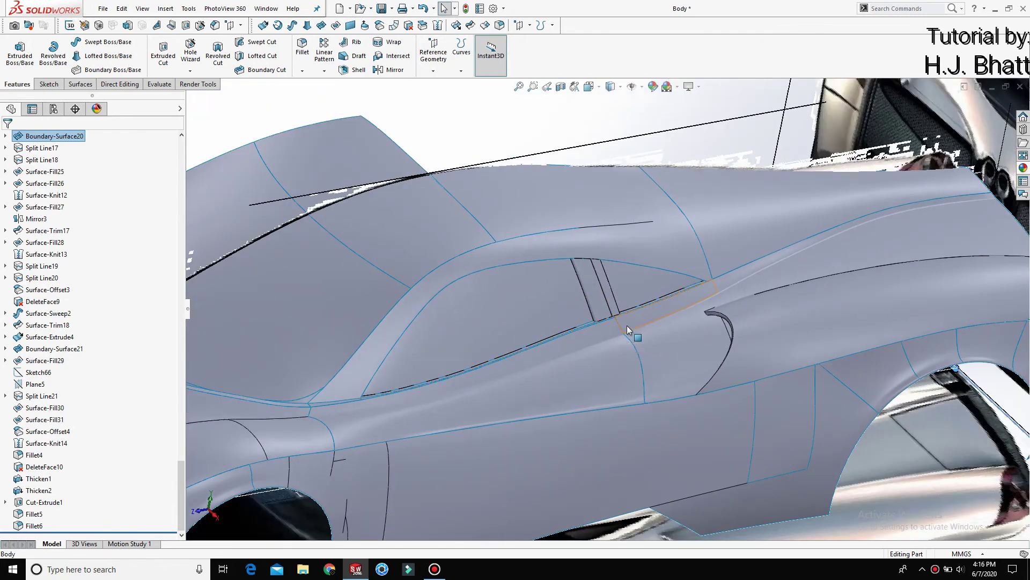
Step: View the car from the Top and select the Top Plane
key(space)
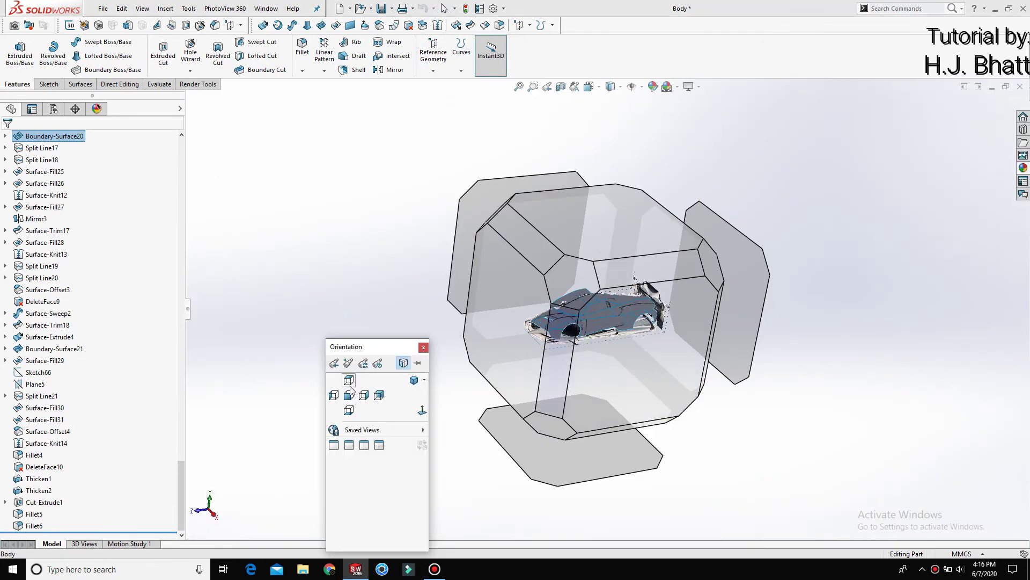
click(350, 385)
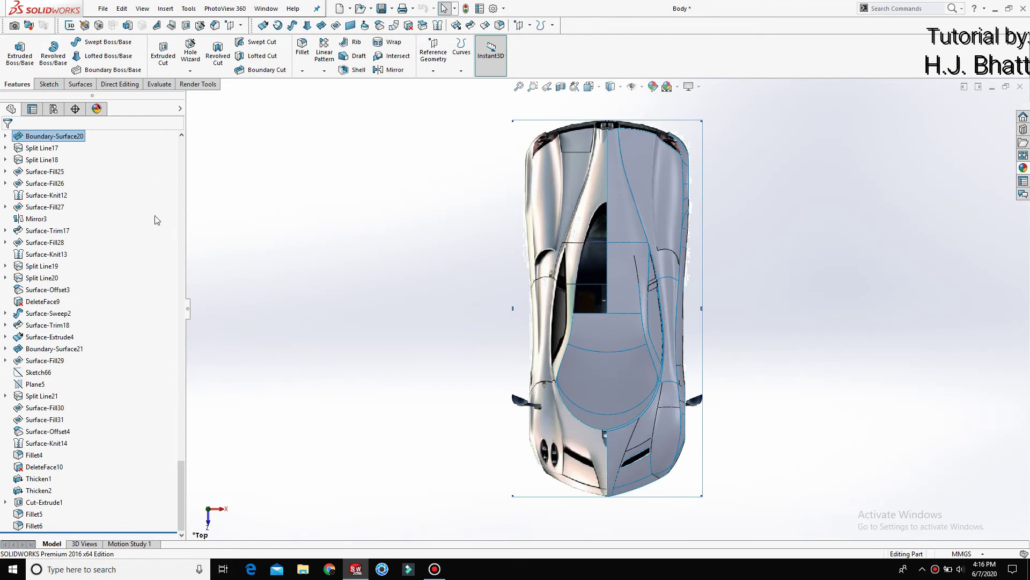
scroll(173, 166, up, 5)
scroll(172, 166, up, 5)
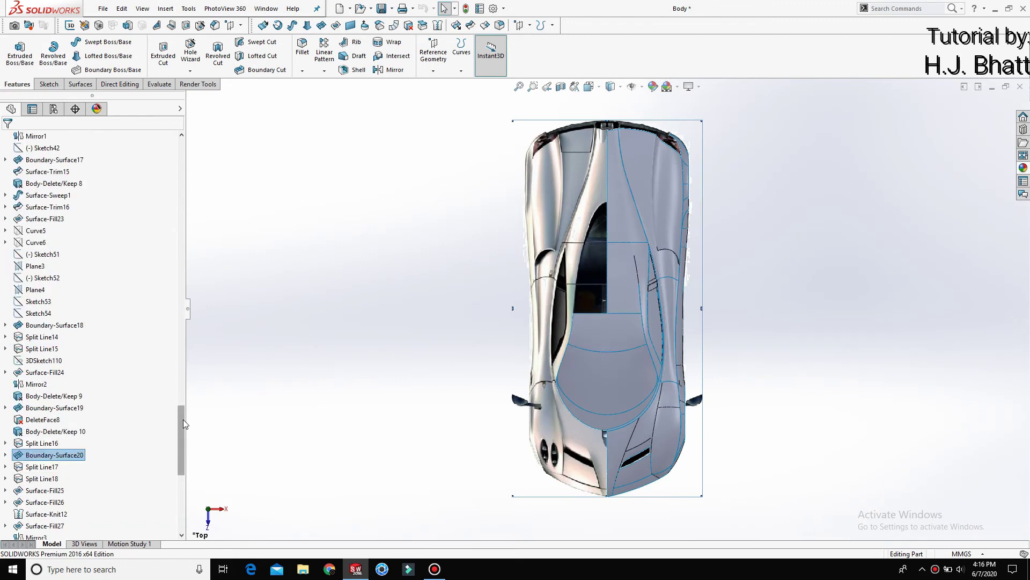
scroll(173, 167, up, 5)
scroll(173, 167, up, 5)
scroll(172, 167, up, 3)
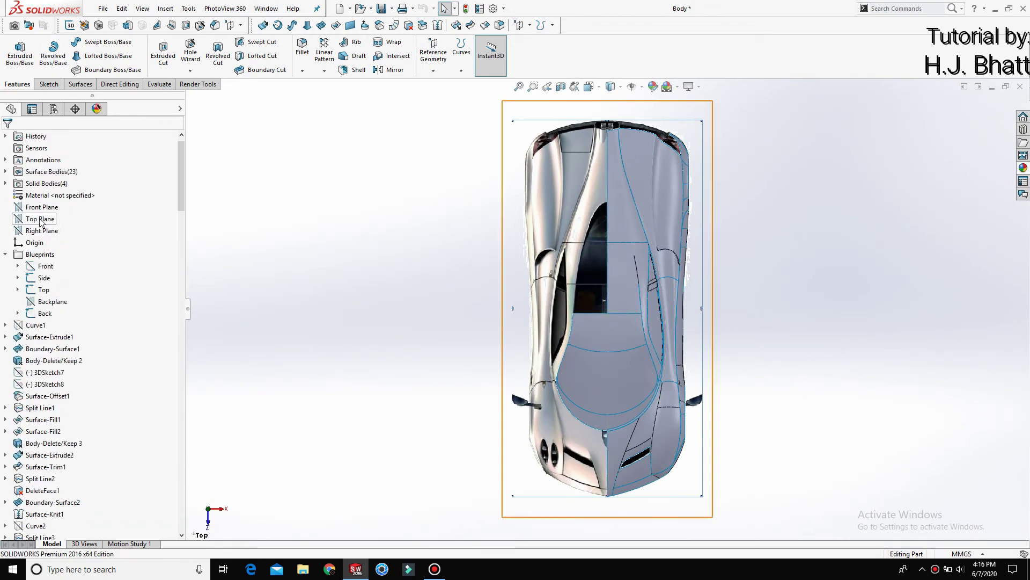
click(38, 218)
Step: Start a sketch on the Top Plane and change the model's display style
click(48, 204)
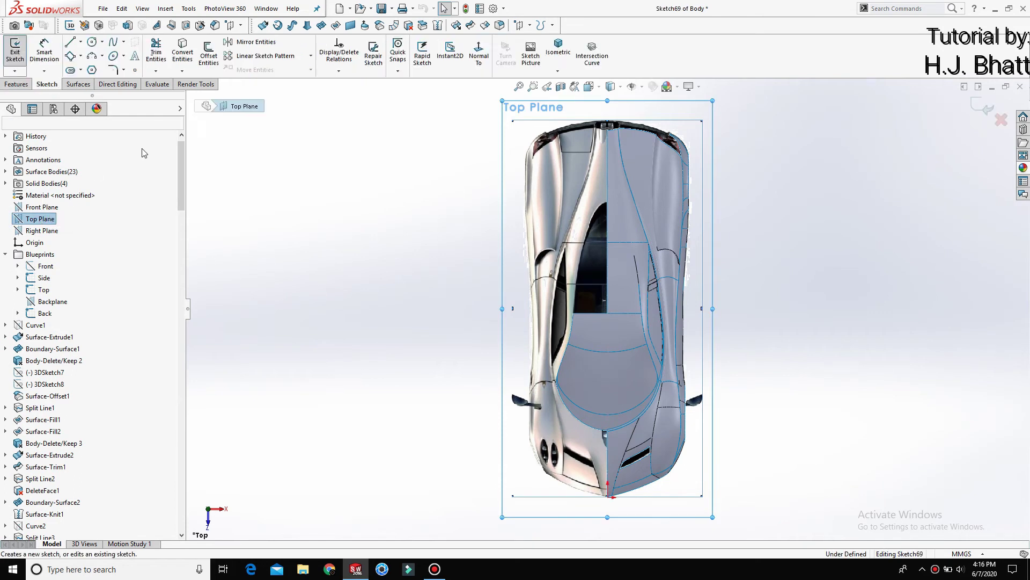
click(611, 86)
click(612, 113)
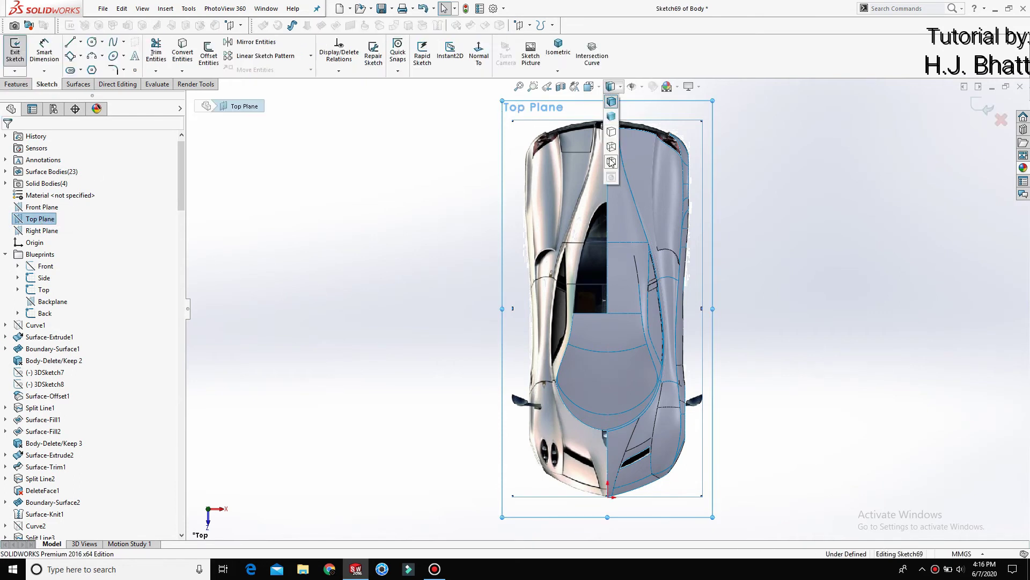
Step: Draw a 3-point arc across the windshield's lower edge, side to side
click(92, 61)
scroll(573, 304, down, 5)
scroll(573, 304, down, 5)
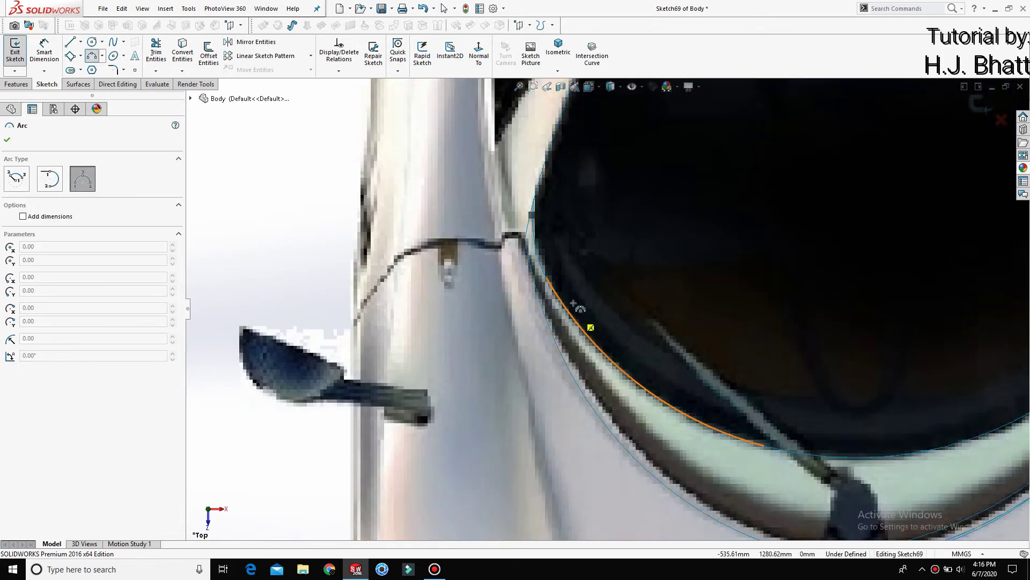
scroll(573, 304, up, 1)
scroll(575, 267, up, 3)
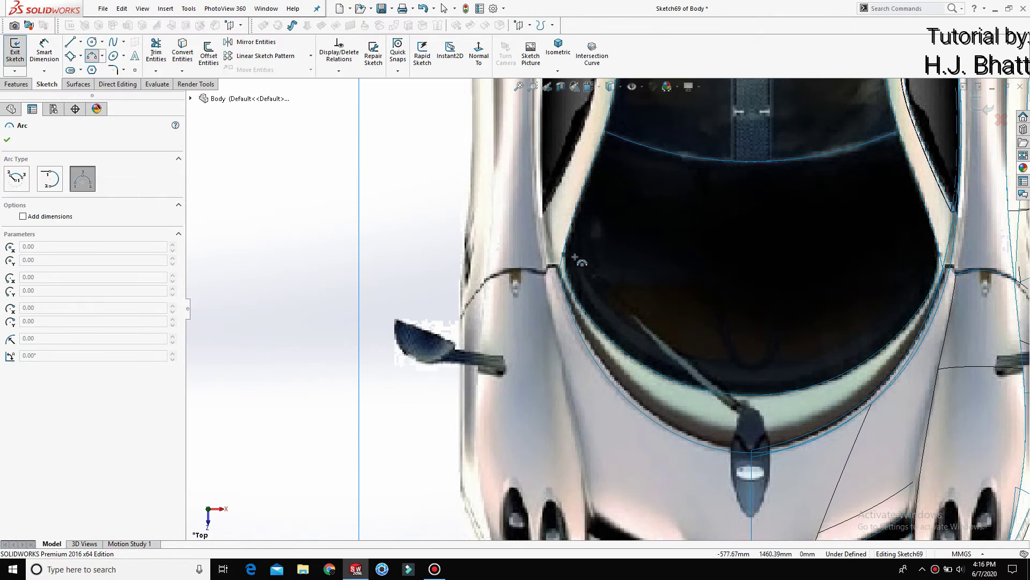
click(575, 258)
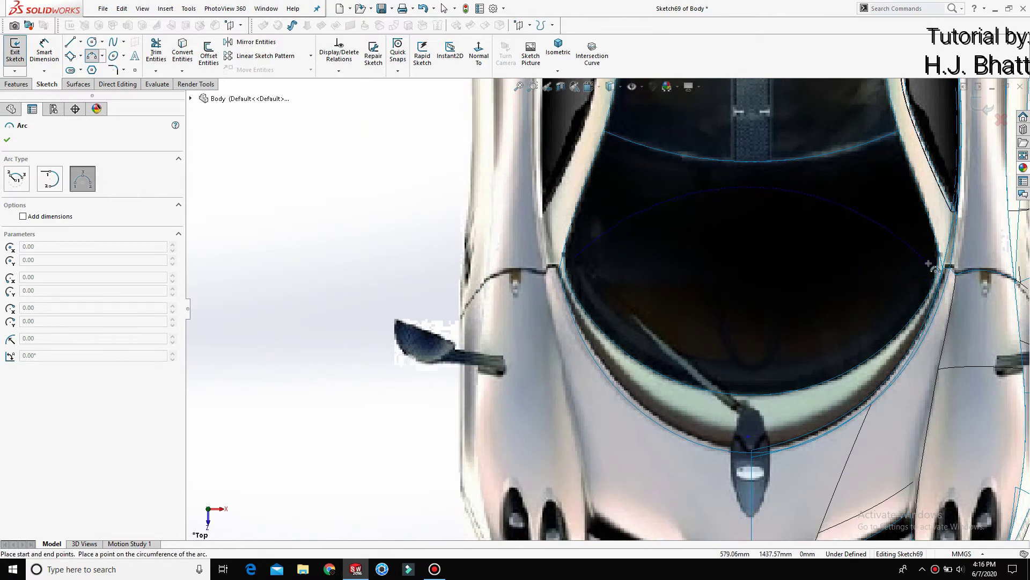
click(932, 256)
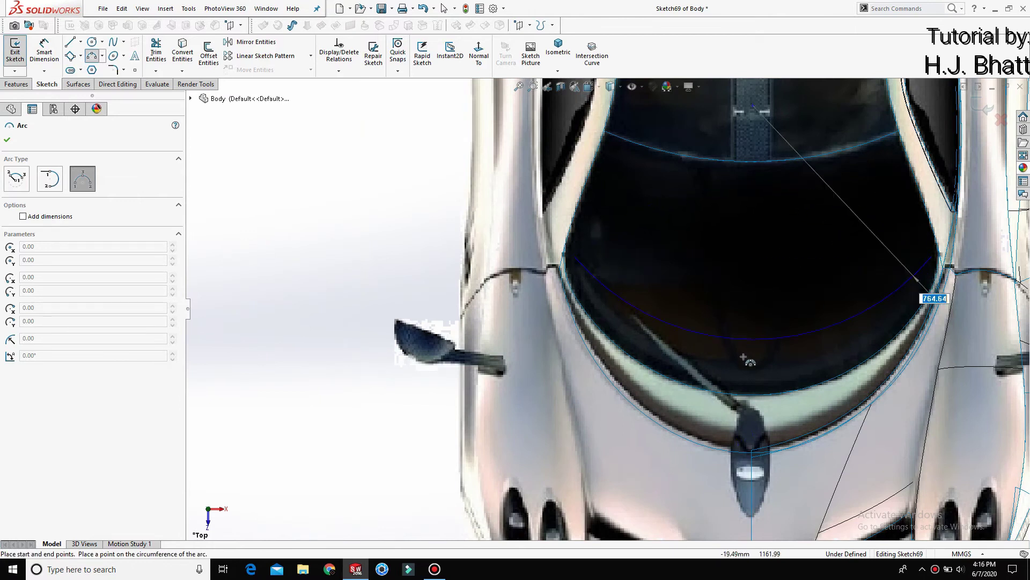
click(743, 366)
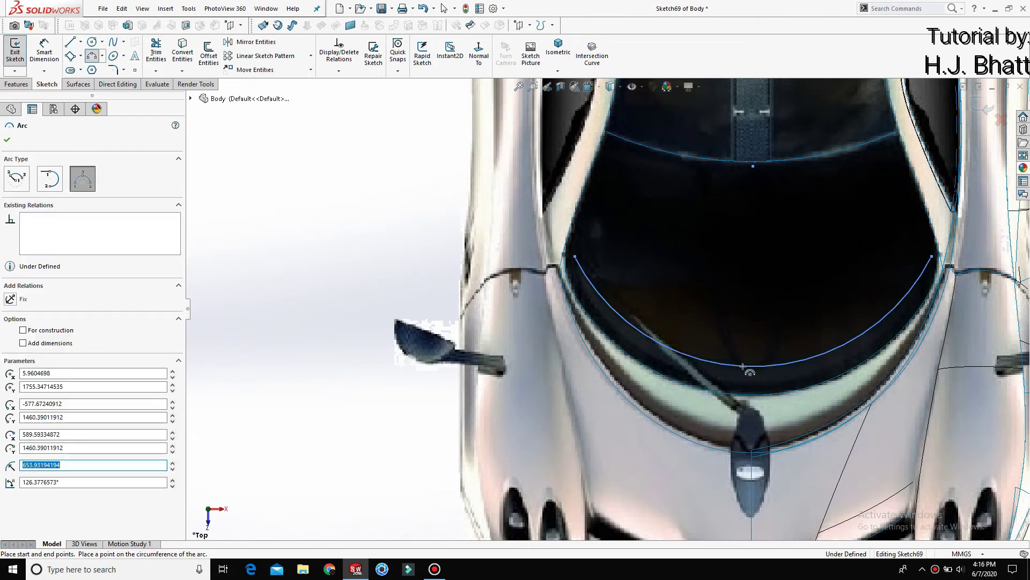
key(Escape)
Step: Select the arc and the origin and add a relation between them
key(d)
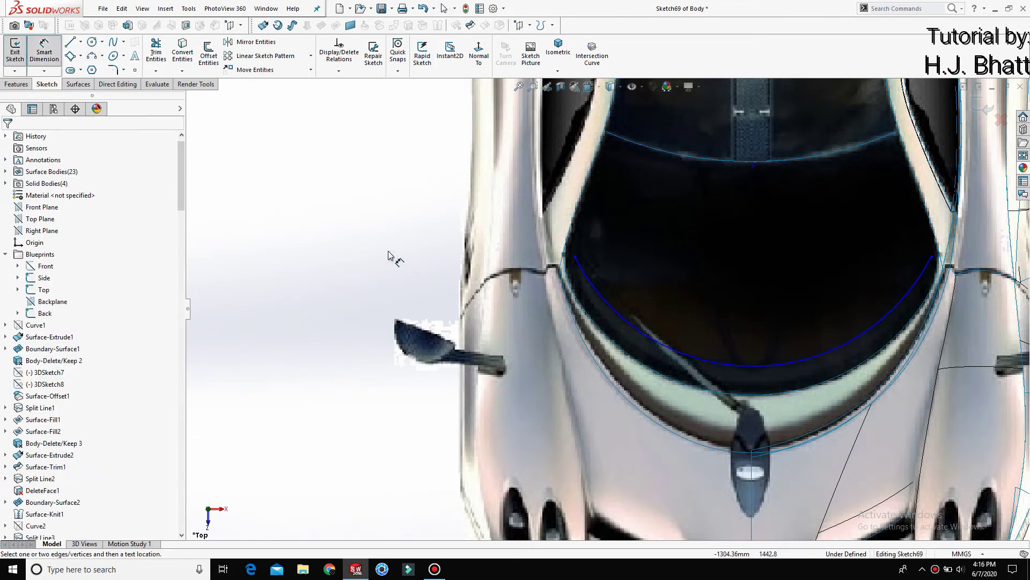
click(574, 260)
scroll(617, 333, up, 5)
scroll(647, 397, up, 2)
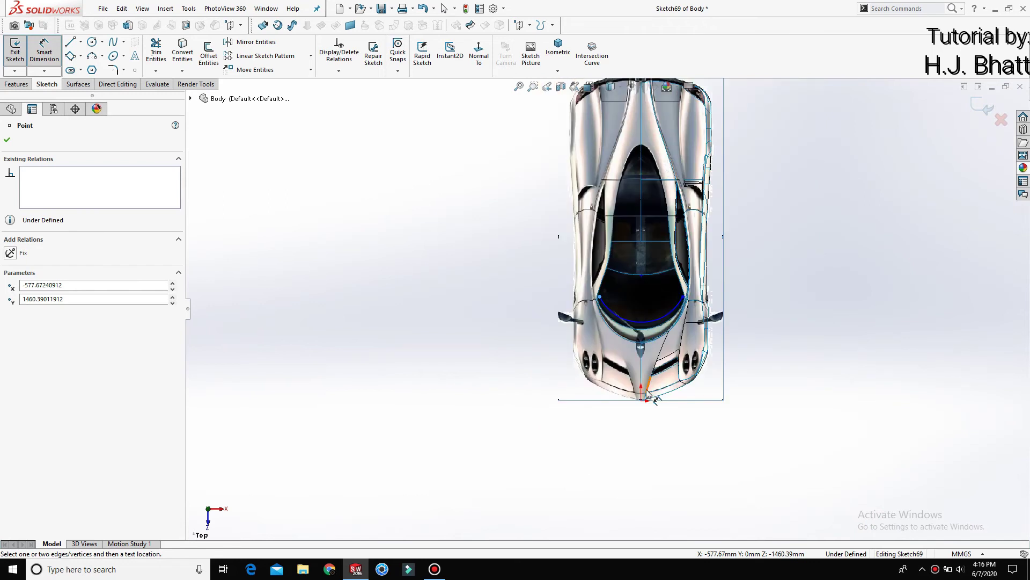
key(Escape)
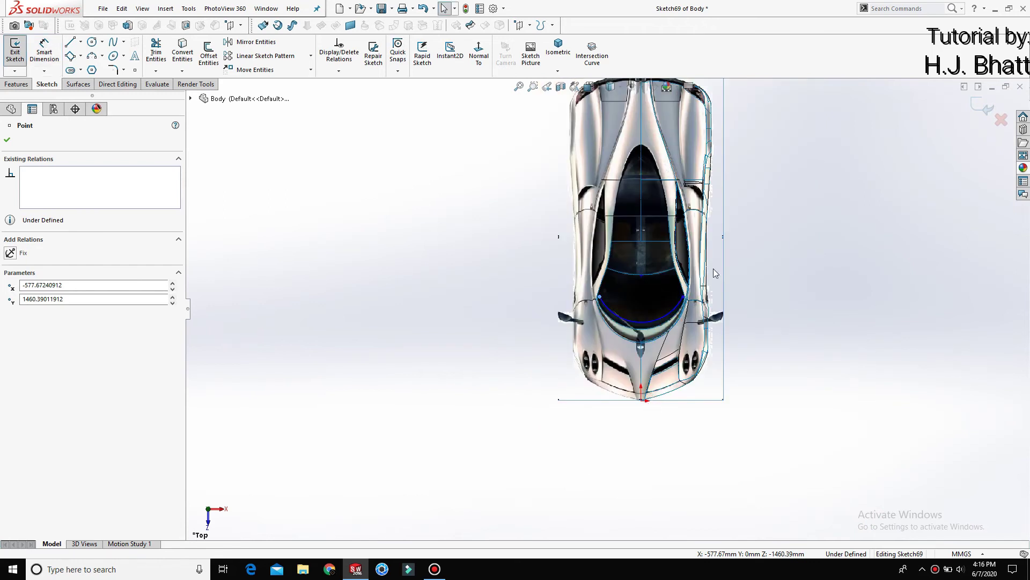
scroll(714, 269, down, 4)
ctrl+click(680, 306)
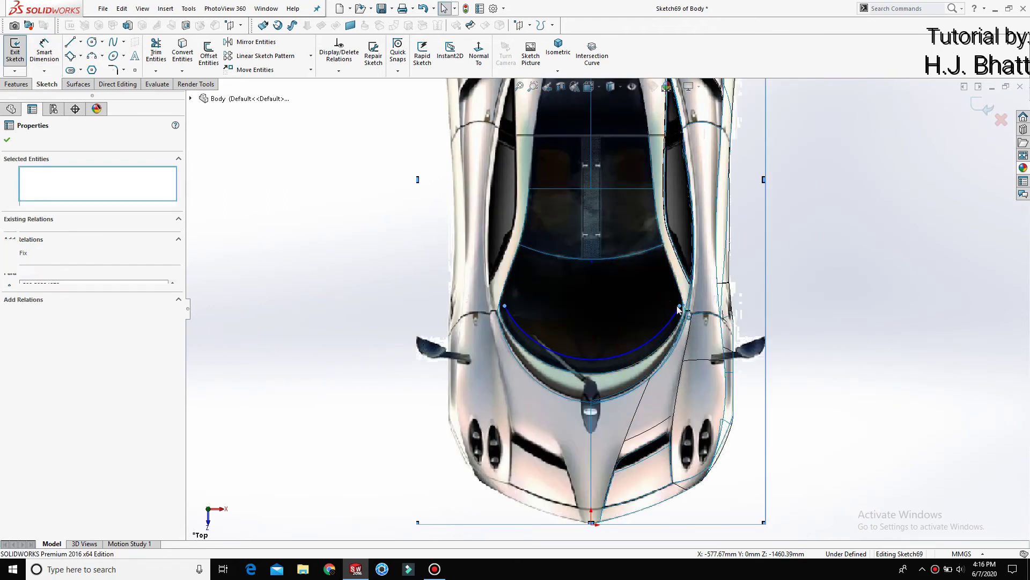
click(869, 321)
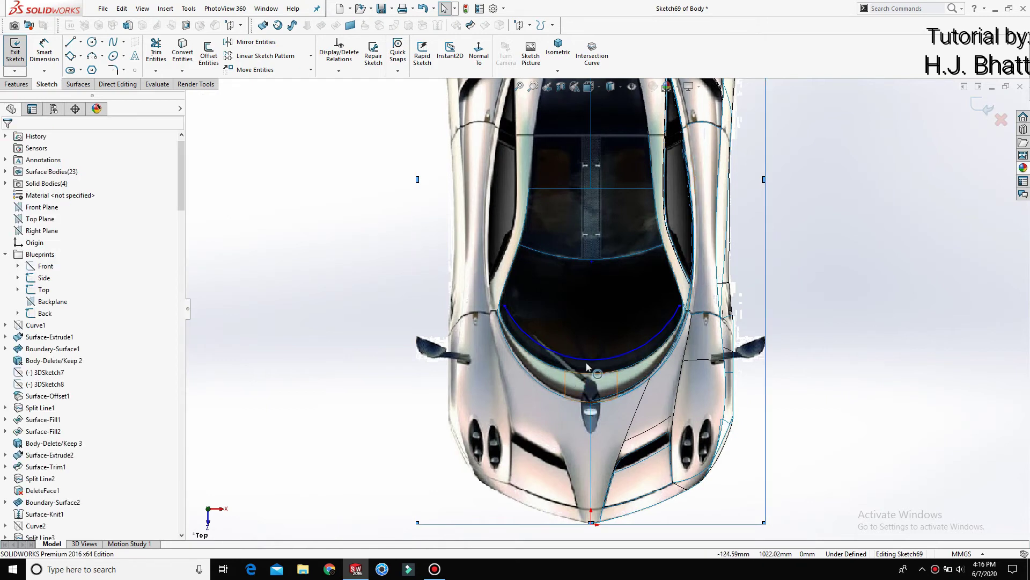
click(603, 410)
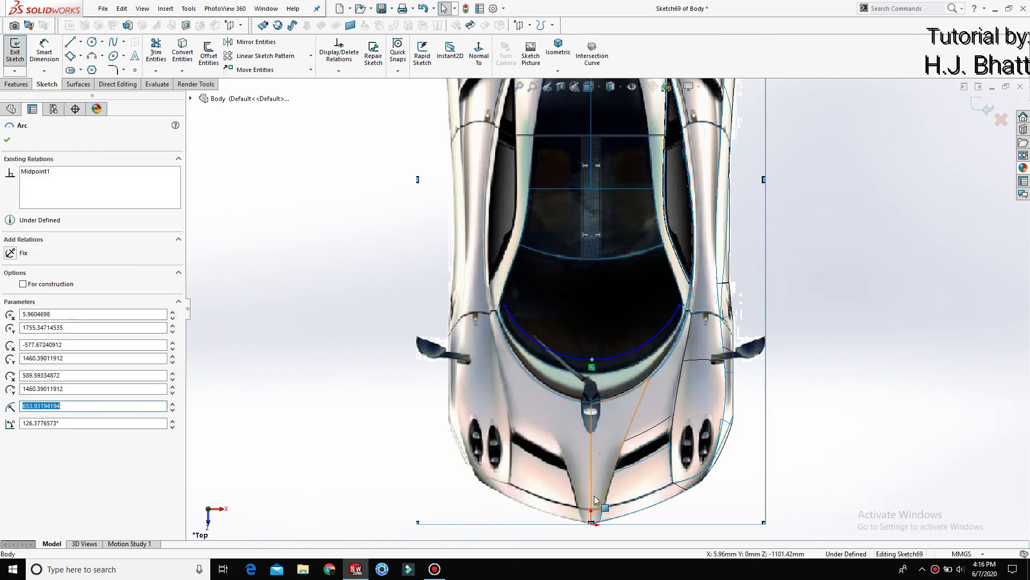
ctrl+click(593, 529)
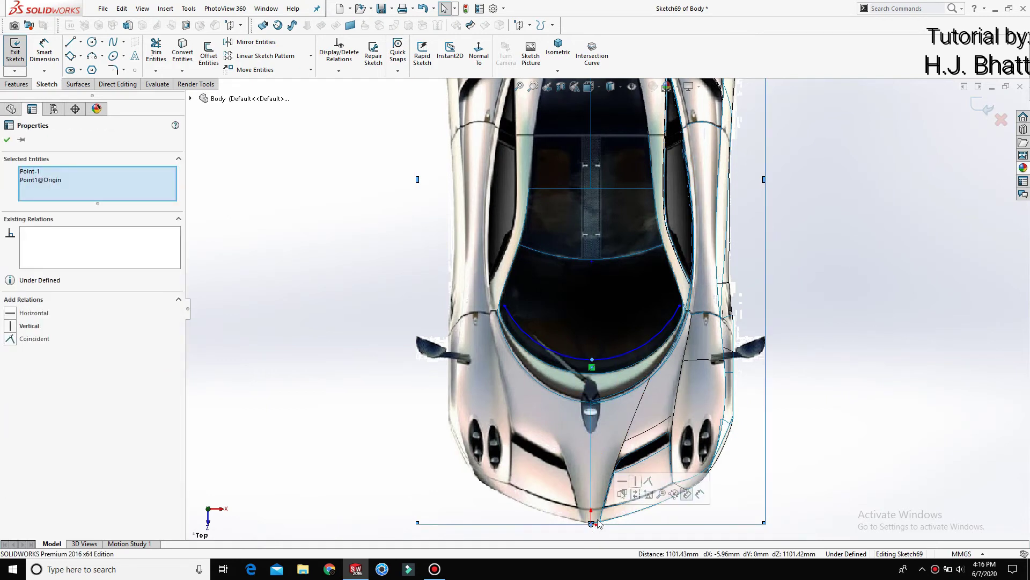
click(642, 491)
click(855, 404)
Step: Dimension the arc's left endpoint 1405.1 mm vertically from the origin
right_drag(855, 405, 851, 313)
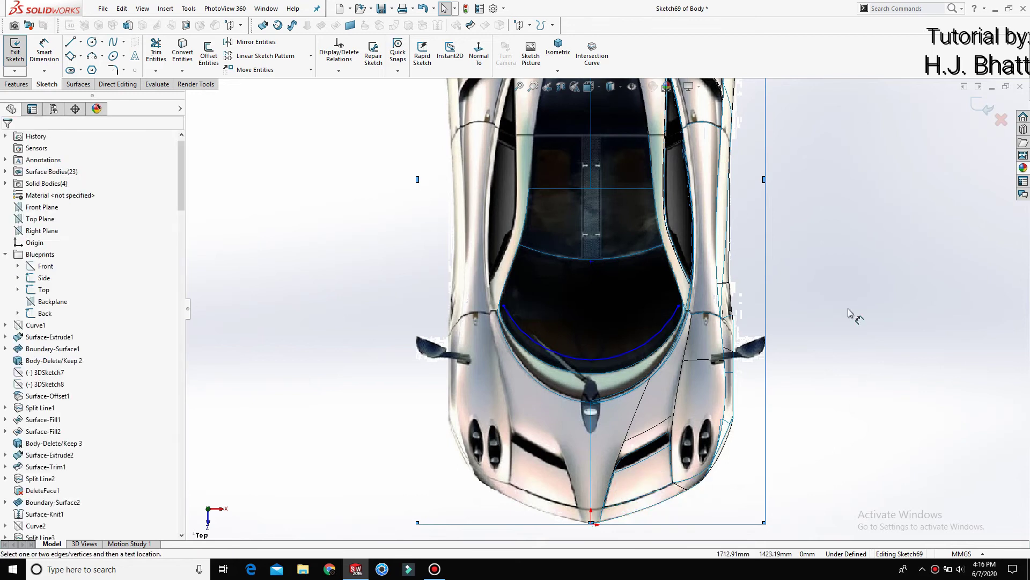
click(505, 314)
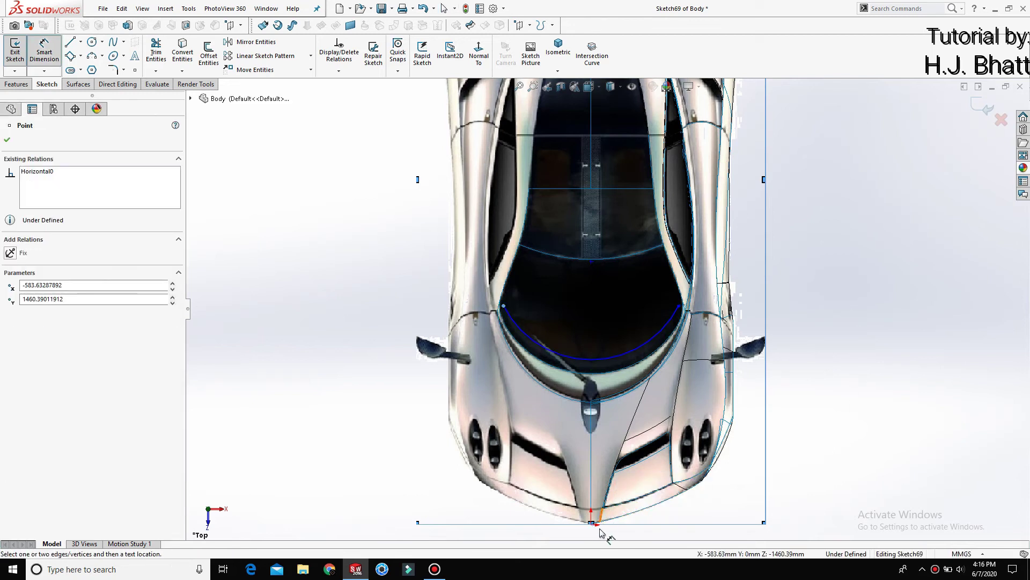
click(593, 528)
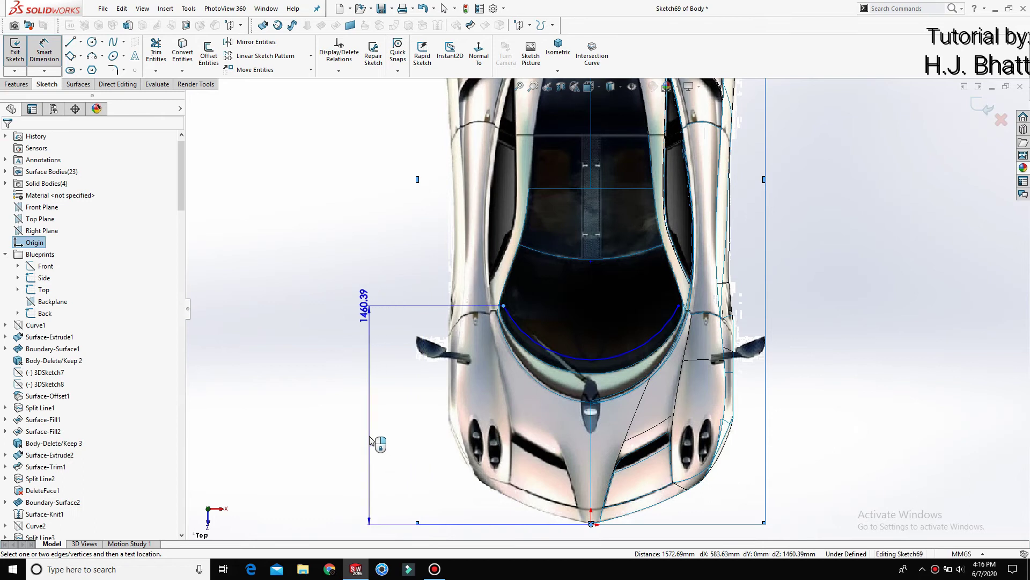
click(370, 440)
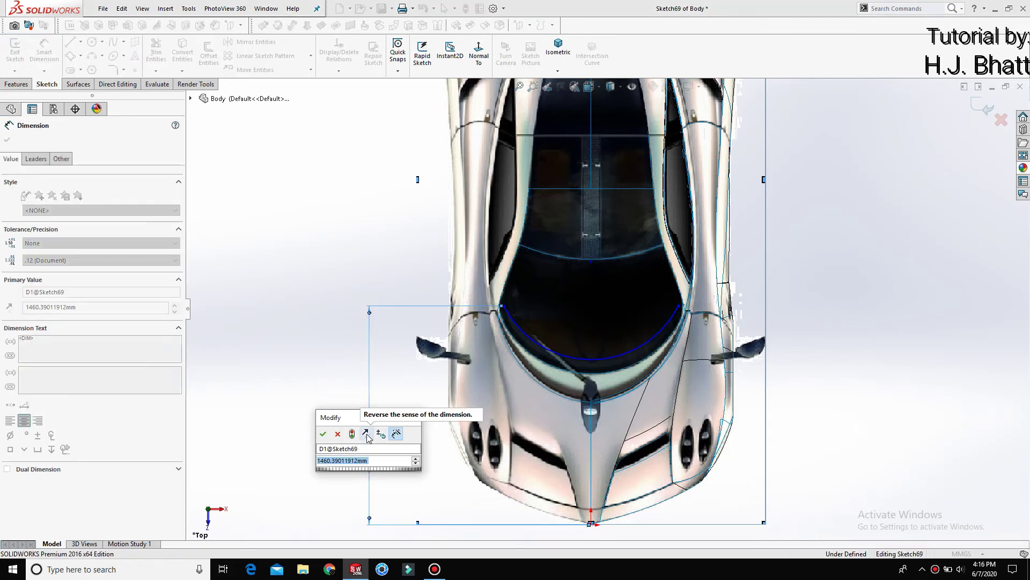
text(1)
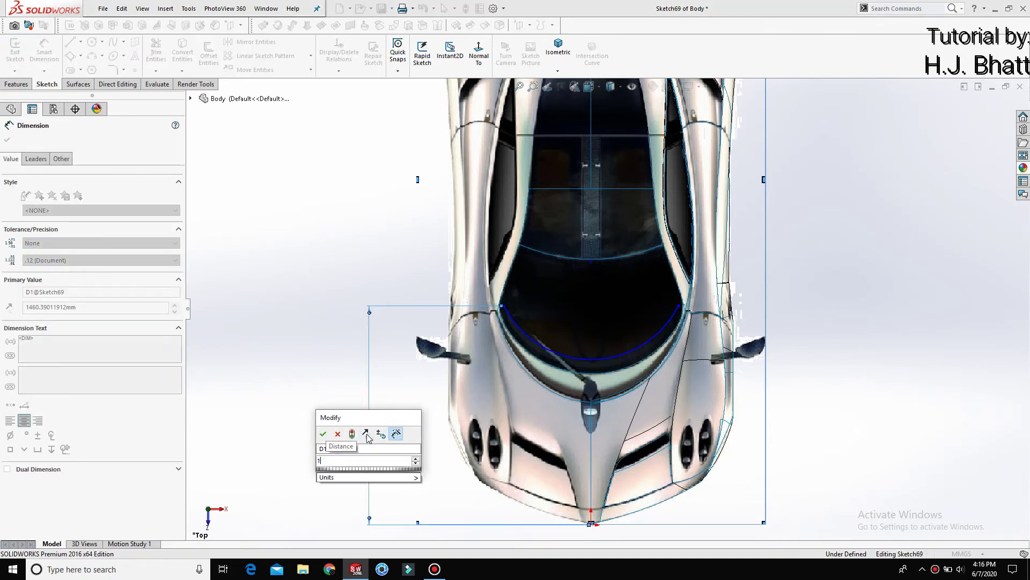
text(405)
text(.)
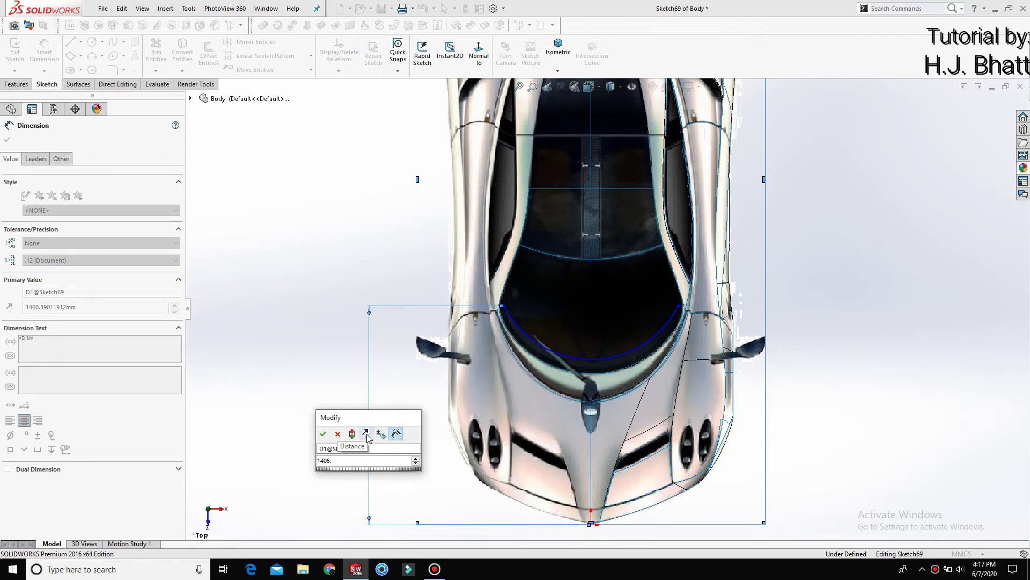
text(1)
key(Return)
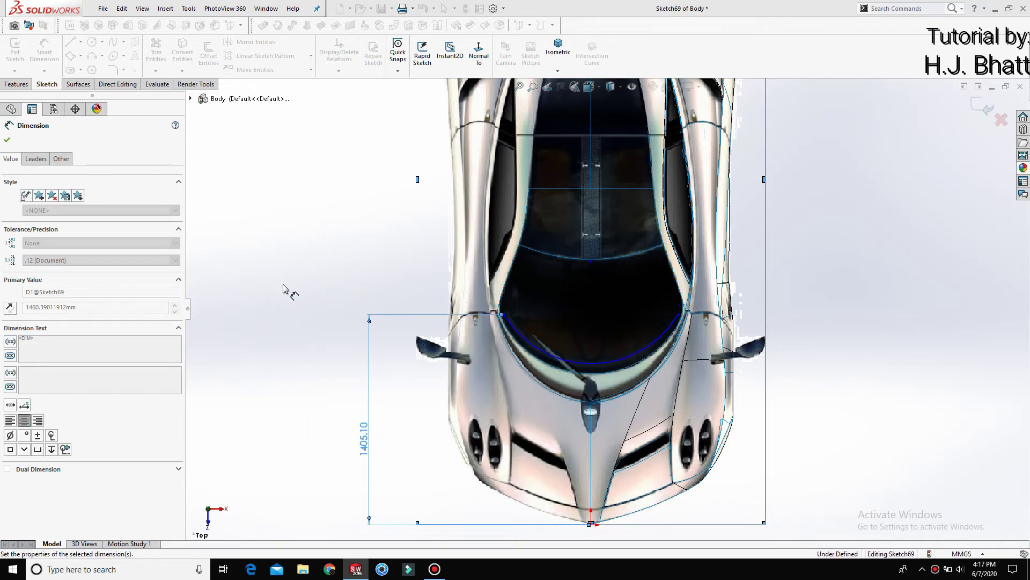
click(284, 290)
Step: Dimension the same endpoint 564.25 mm horizontally from the origin
click(503, 314)
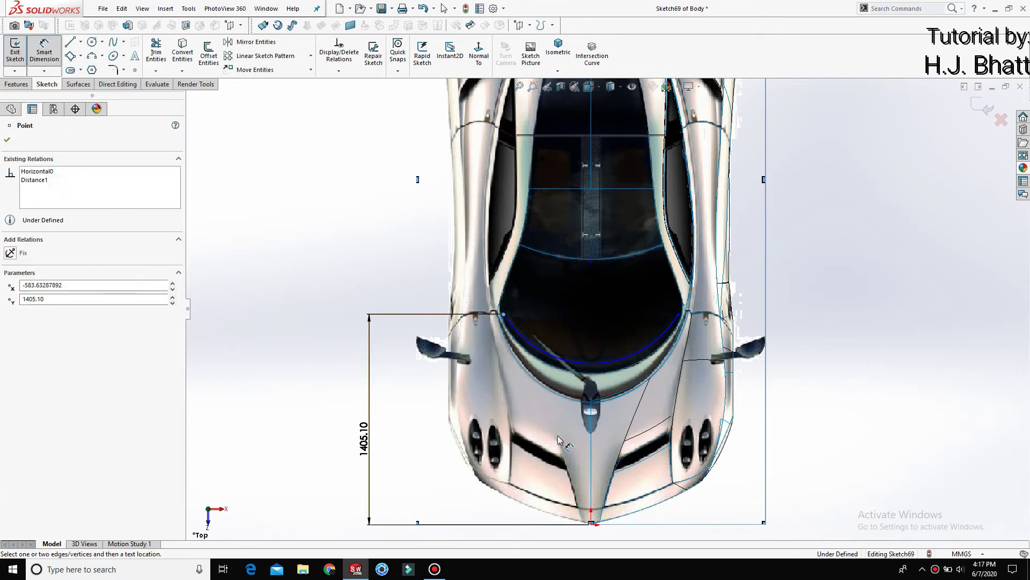
click(591, 521)
scroll(563, 467, up, 3)
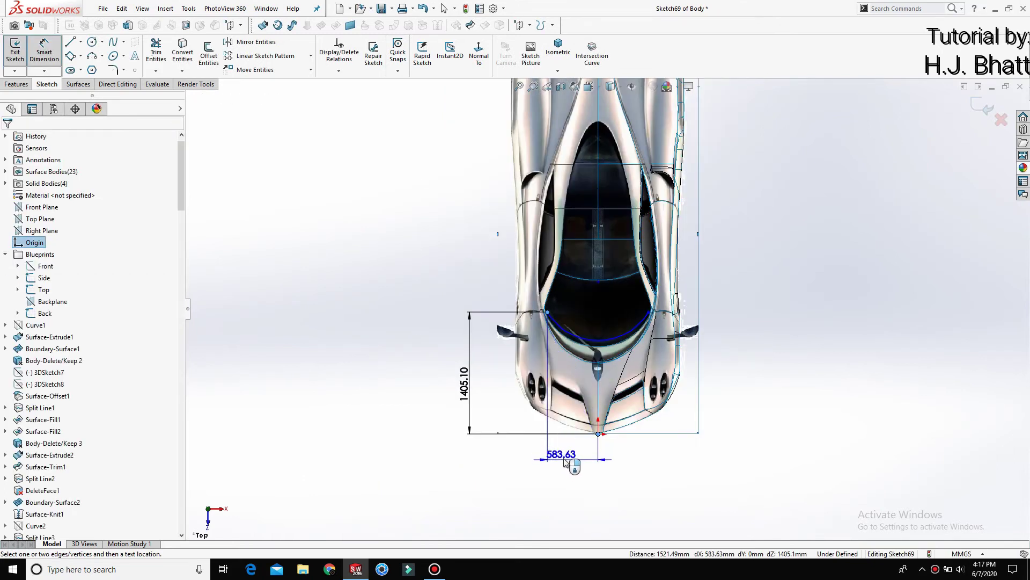
click(565, 462)
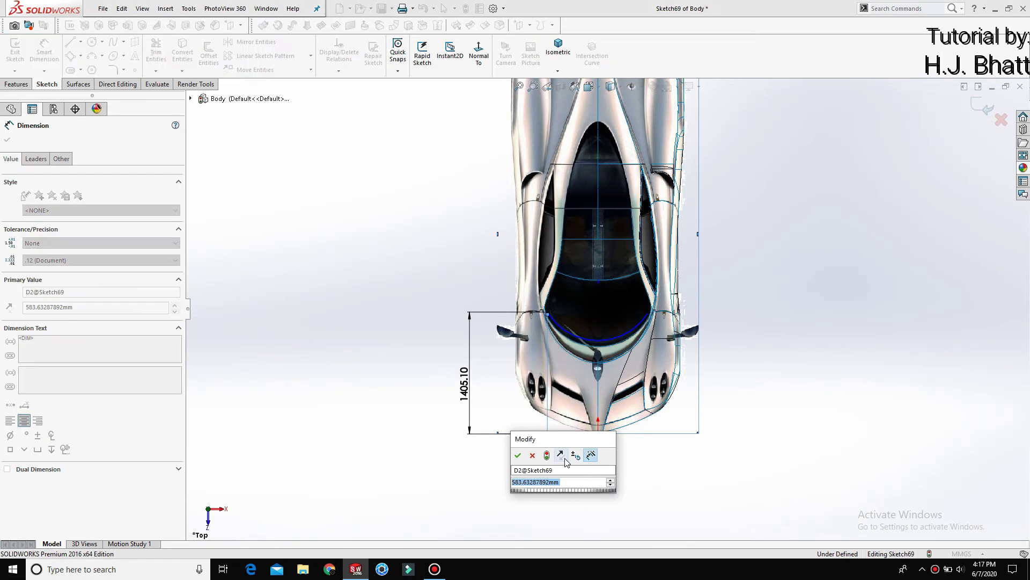
text(564.25)
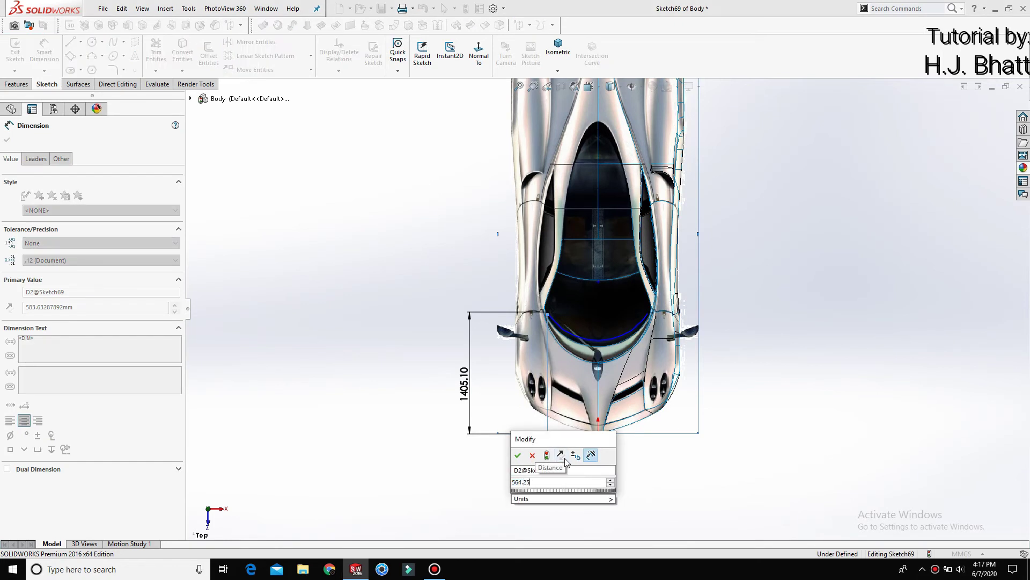
key(Return)
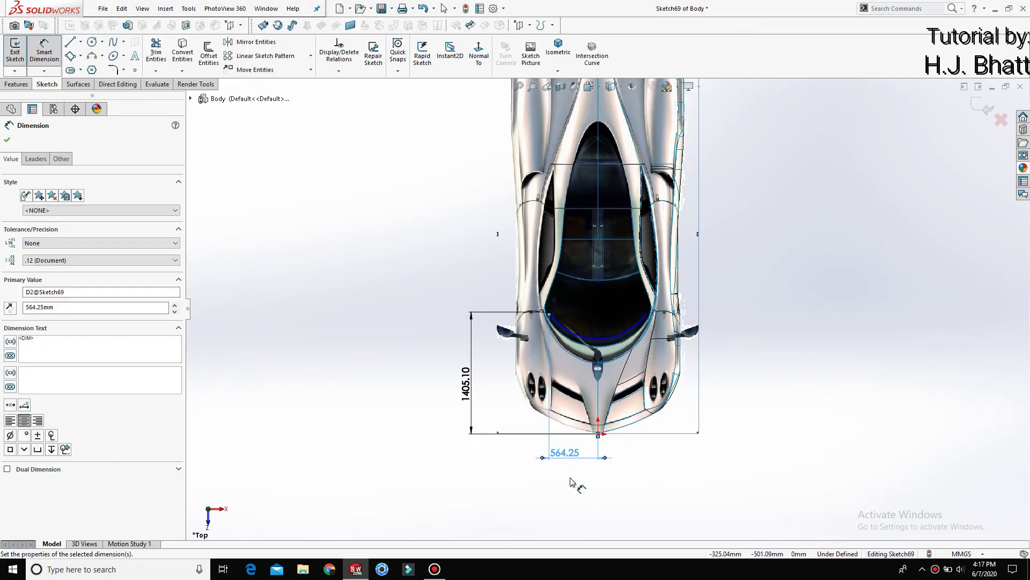
scroll(586, 306, down, 3)
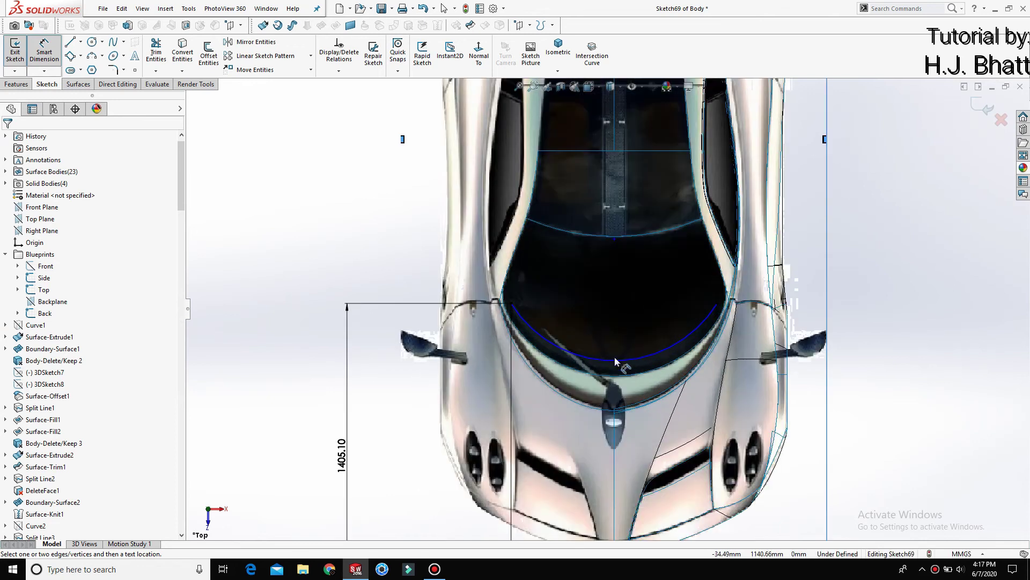
scroll(628, 370, down, 2)
scroll(630, 385, down, 1)
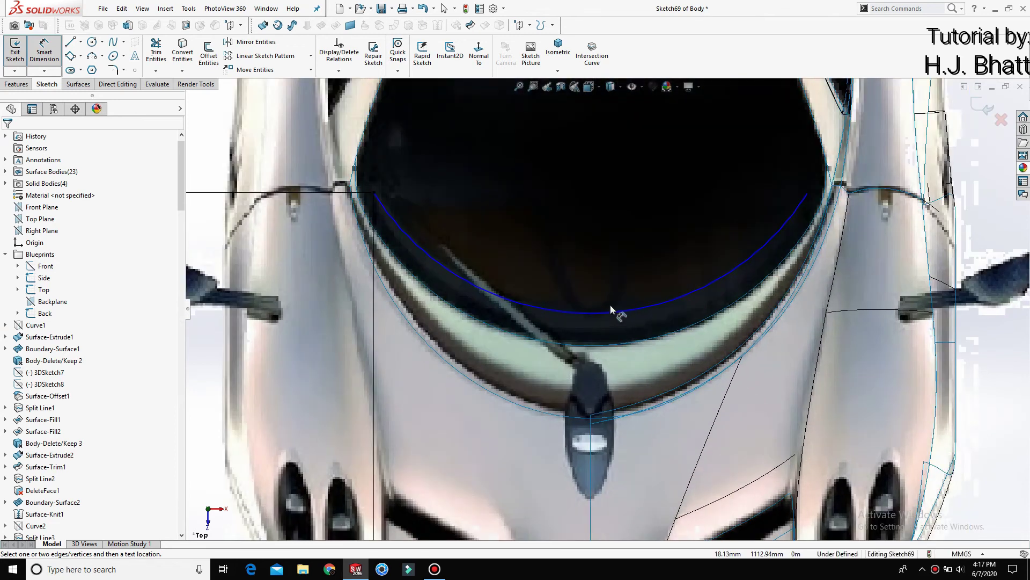
scroll(616, 307, up, 3)
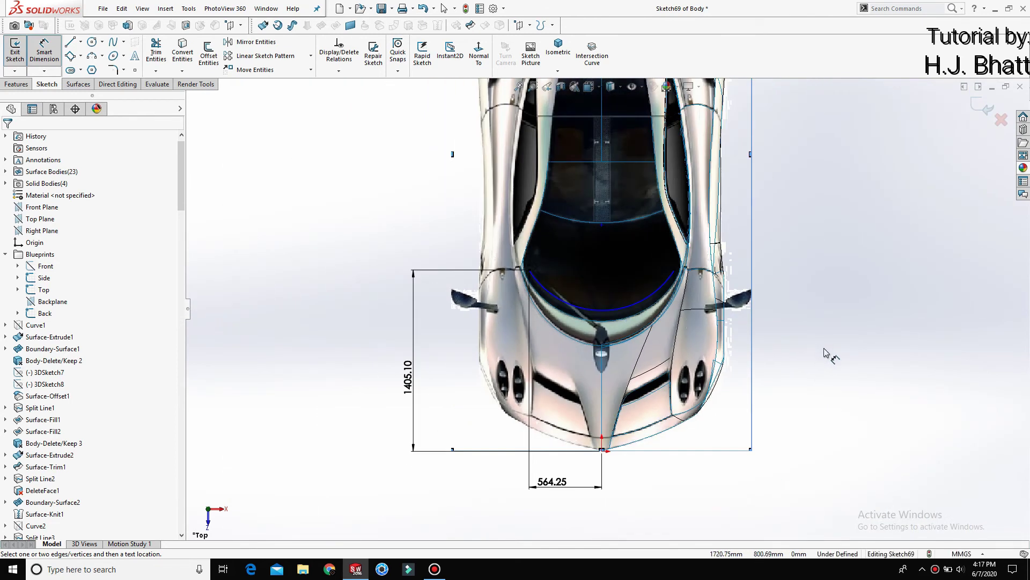
key(Escape)
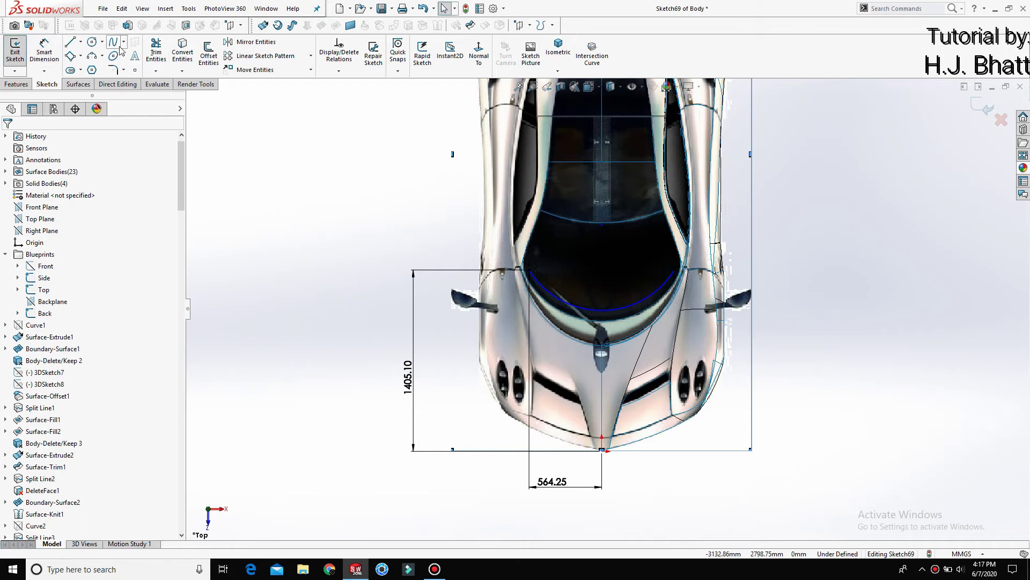
Step: Draw a second 3-point arc along the windshield's top edge between the side pillars
click(92, 56)
scroll(551, 264, down, 2)
scroll(534, 267, down, 1)
scroll(512, 256, down, 2)
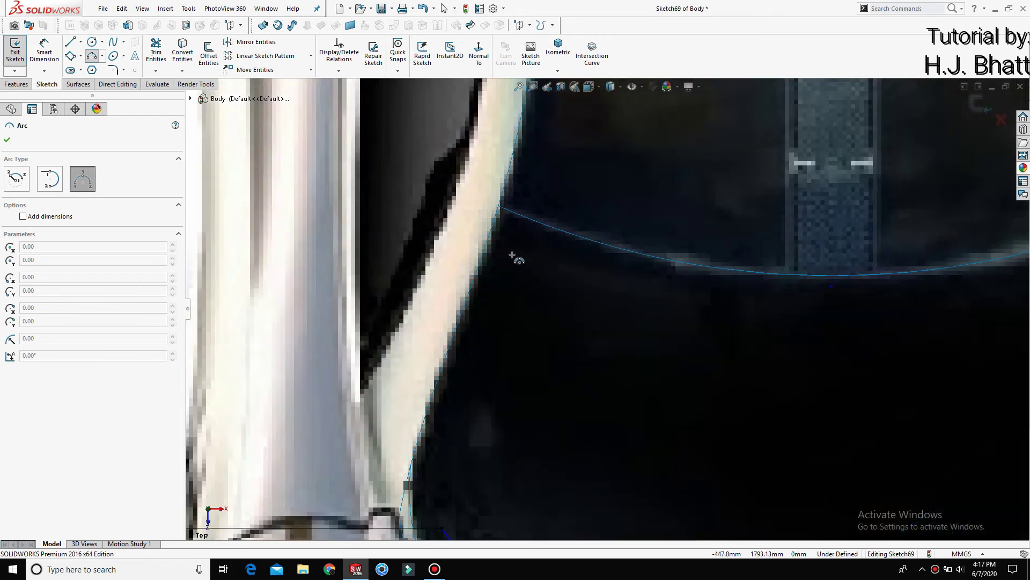
scroll(515, 225, down, 1)
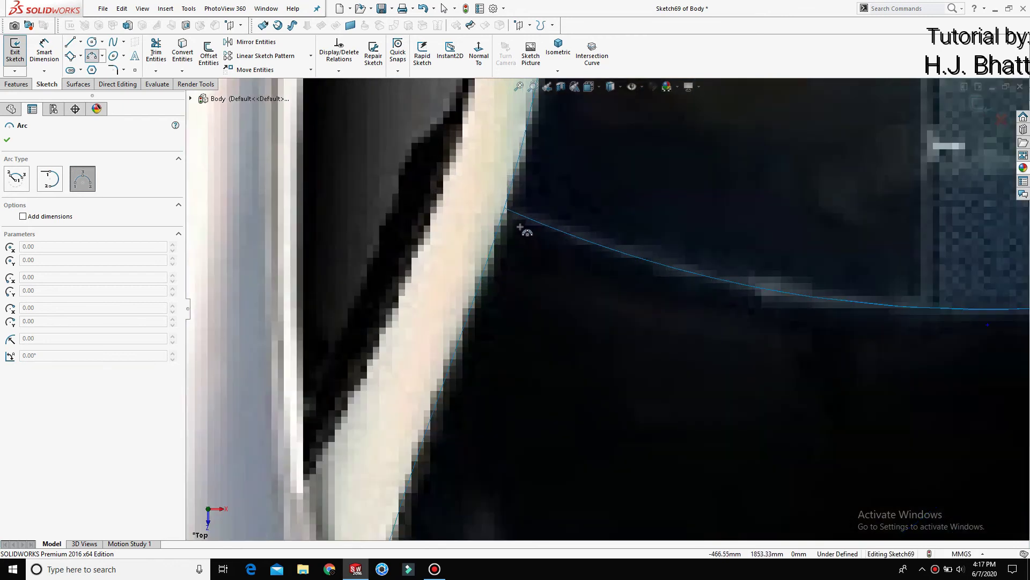
scroll(567, 285, up, 1)
scroll(642, 306, up, 2)
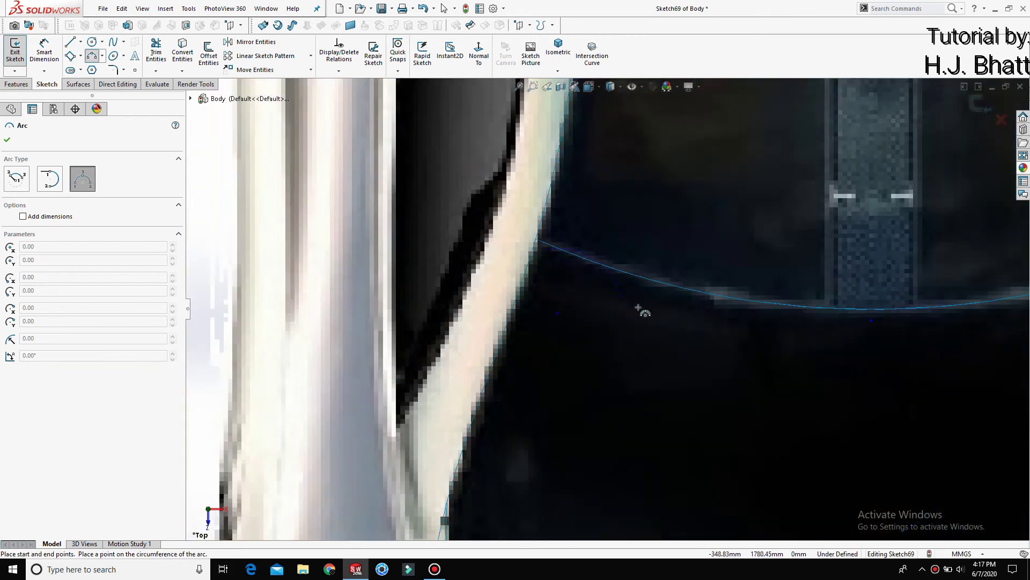
scroll(751, 303, up, 1)
scroll(857, 288, up, 1)
scroll(857, 289, down, 2)
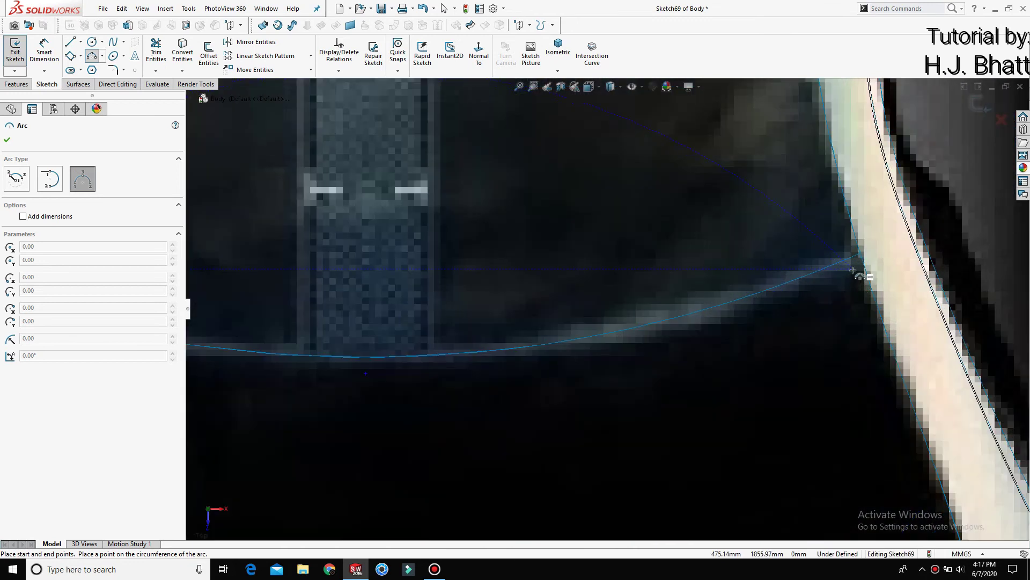
click(853, 270)
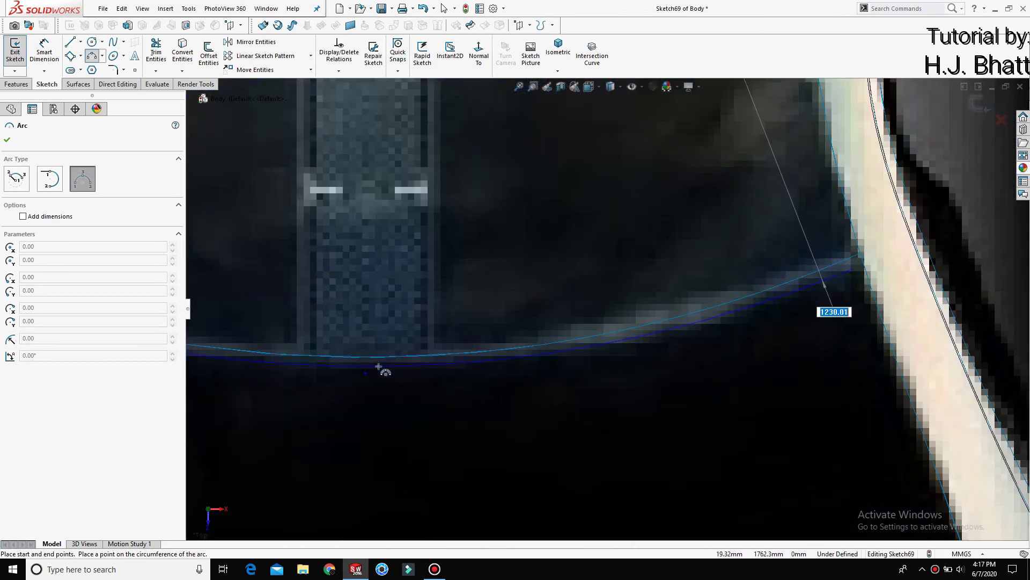
click(371, 367)
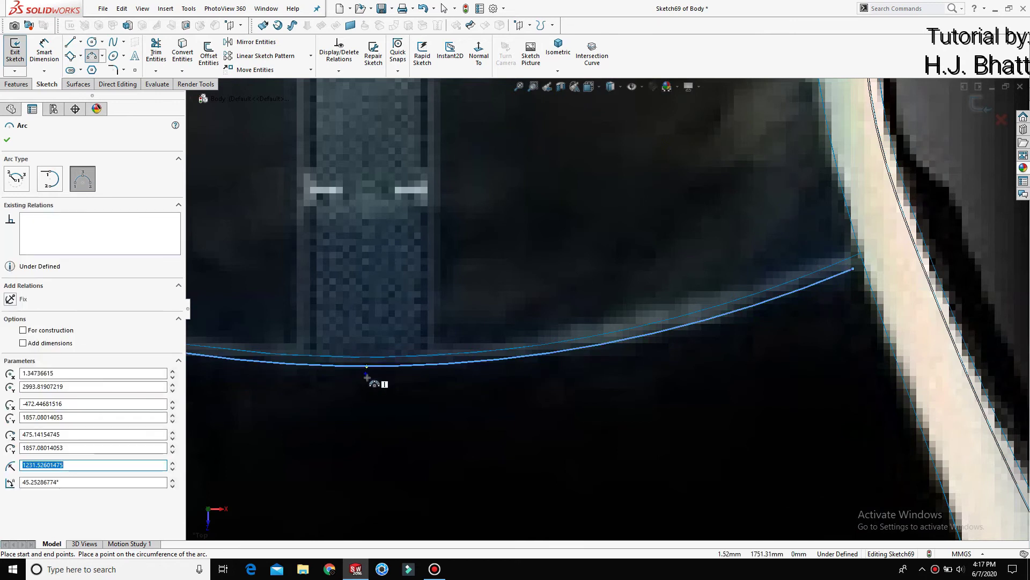
key(Escape)
click(366, 367)
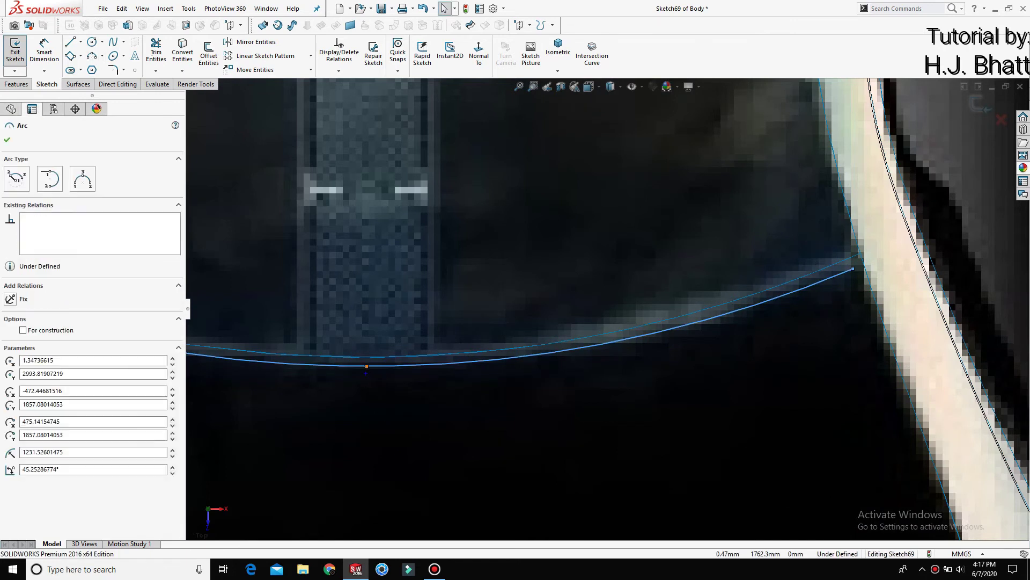
scroll(408, 384, up, 3)
Step: Select the origin and the upper windshield arc, then clear the selection
scroll(449, 397, up, 3)
scroll(522, 424, up, 2)
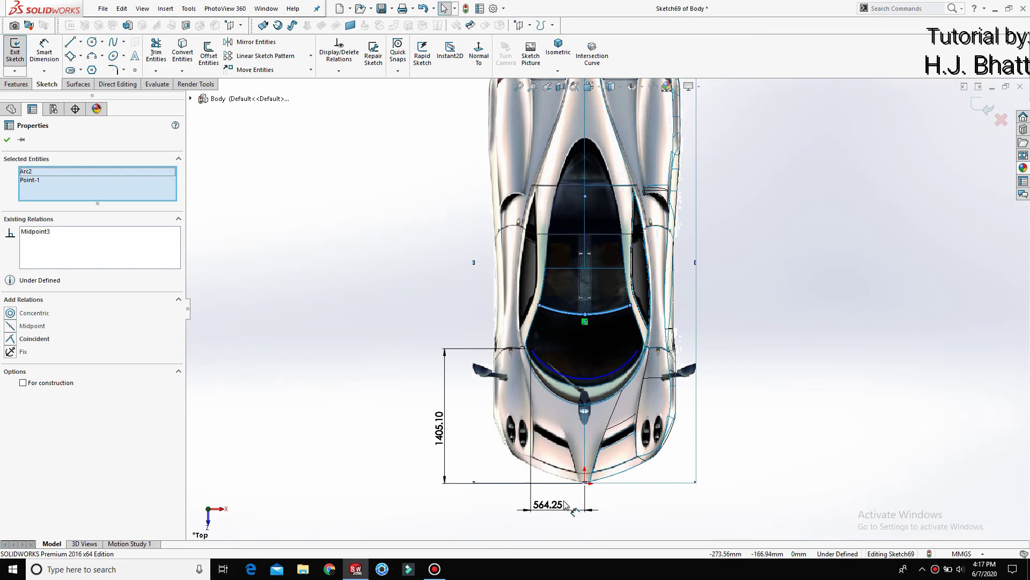
ctrl+click(585, 483)
scroll(585, 485, down, 3)
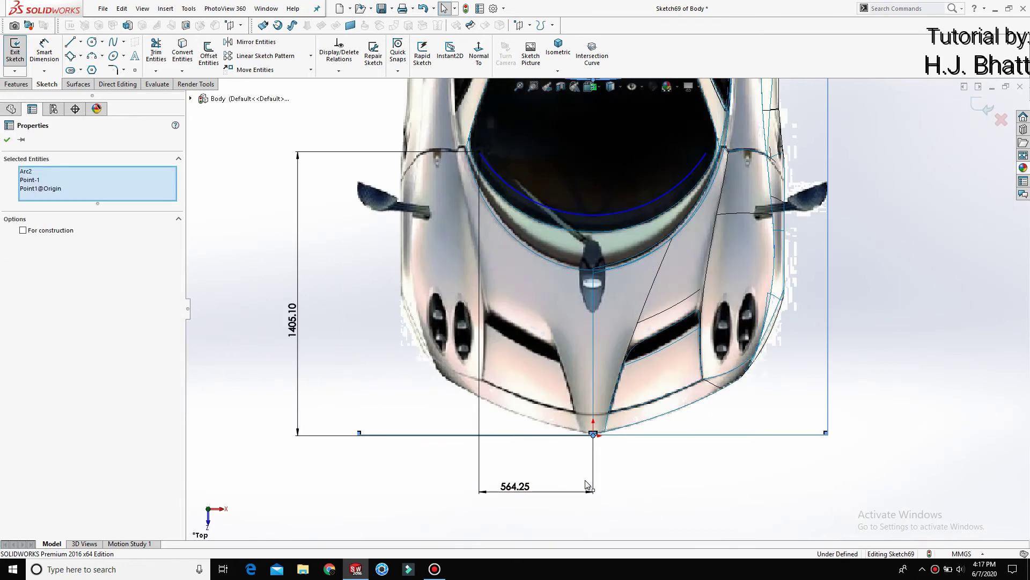
click(254, 319)
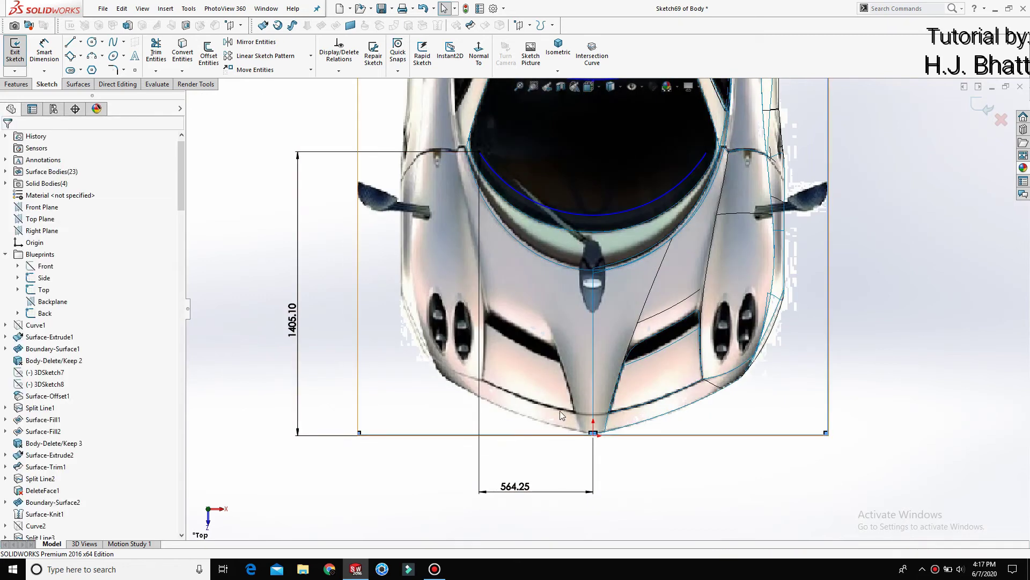
click(593, 432)
scroll(608, 310, up, 3)
scroll(607, 220, down, 2)
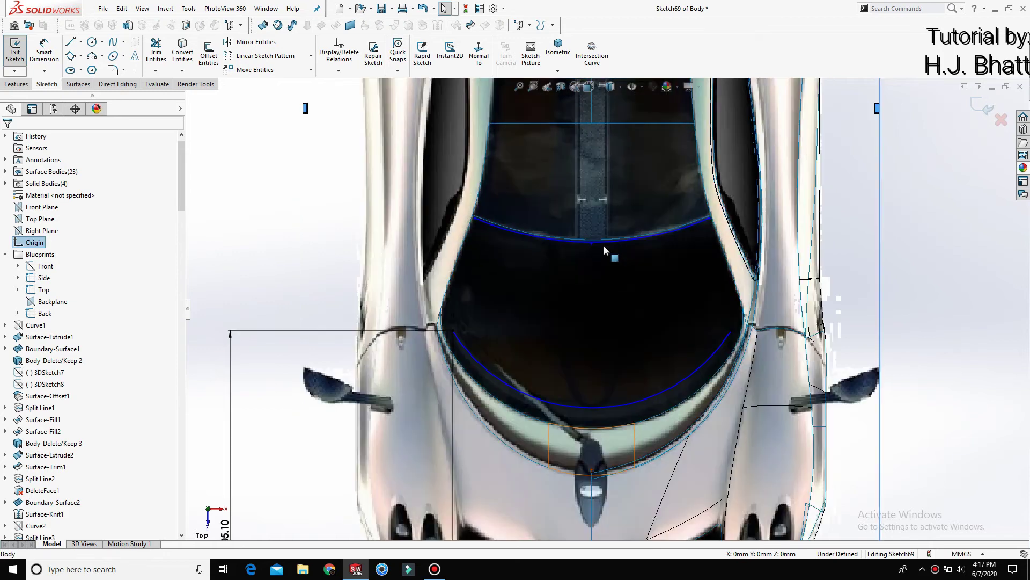
scroll(604, 246, down, 3)
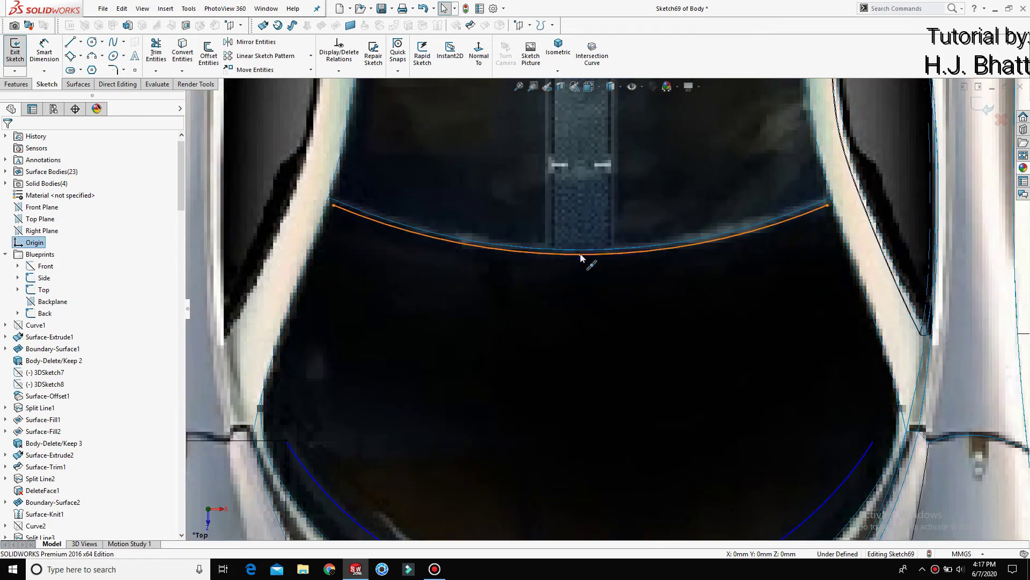
ctrl+click(580, 256)
scroll(511, 290, up, 2)
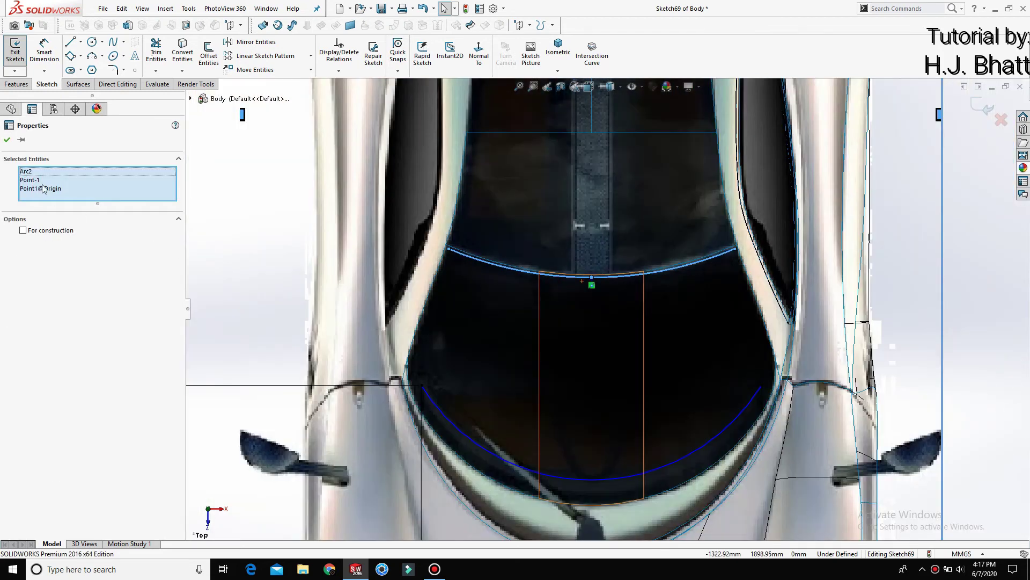
right_click(32, 173)
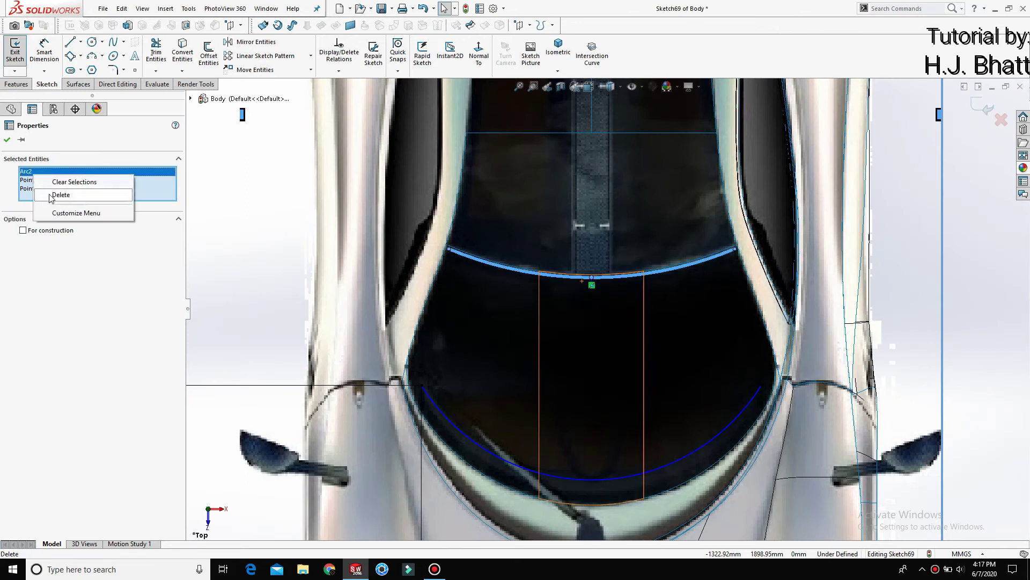
click(49, 195)
click(213, 245)
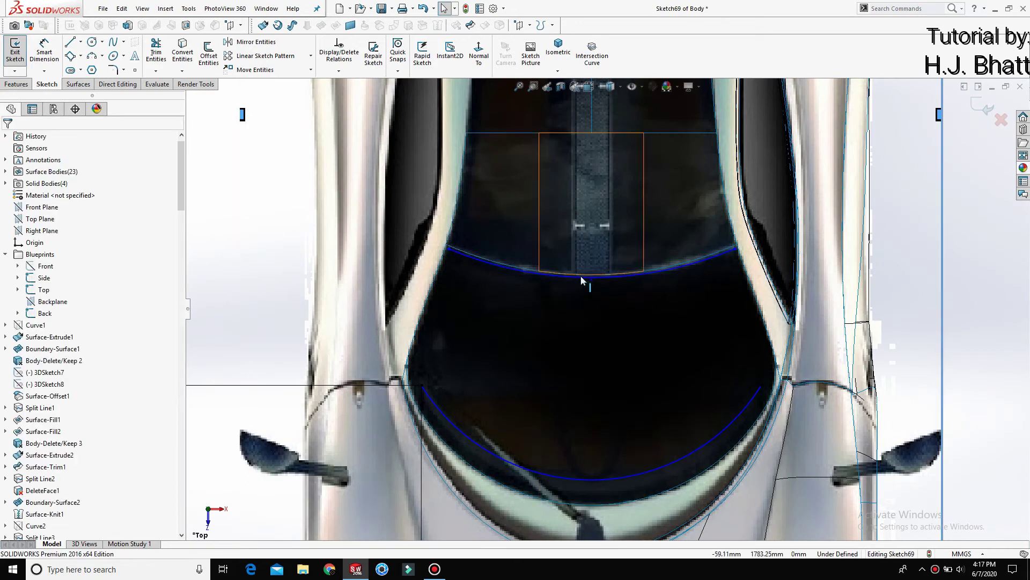
Step: Add a Horizontal relation between the upper windshield arc's two endpoints
scroll(594, 276, down, 3)
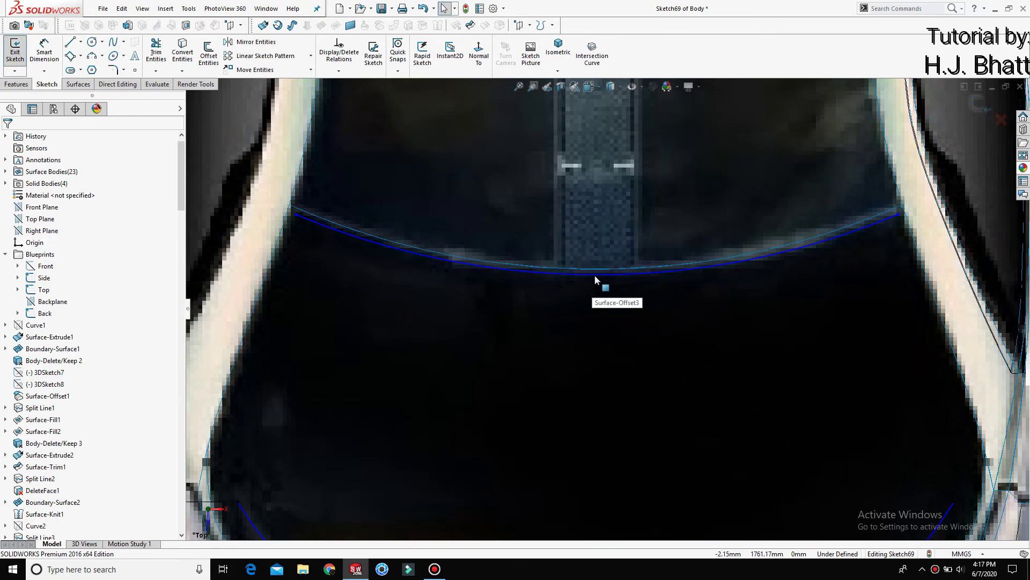
click(295, 216)
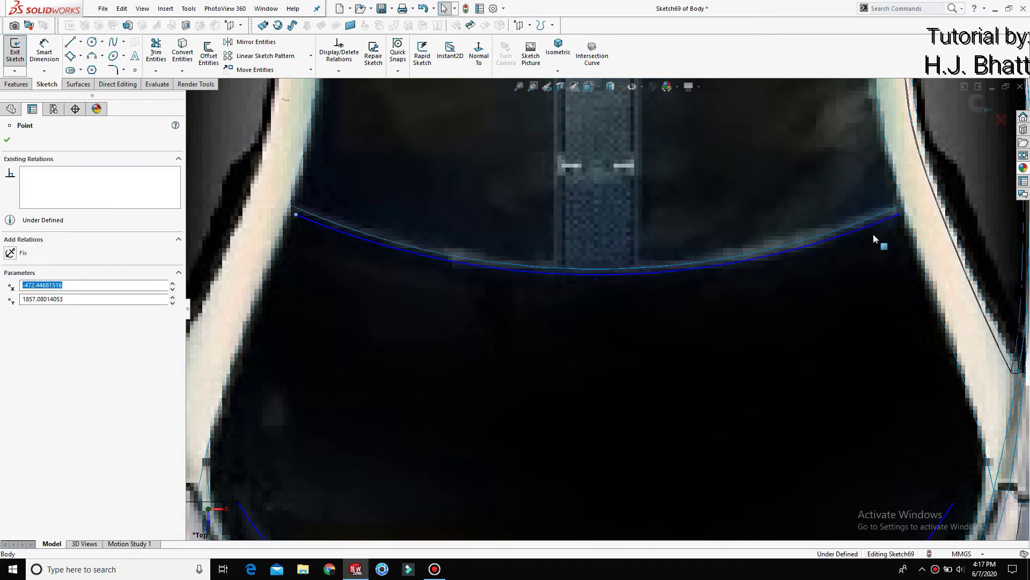
ctrl+click(899, 214)
click(930, 175)
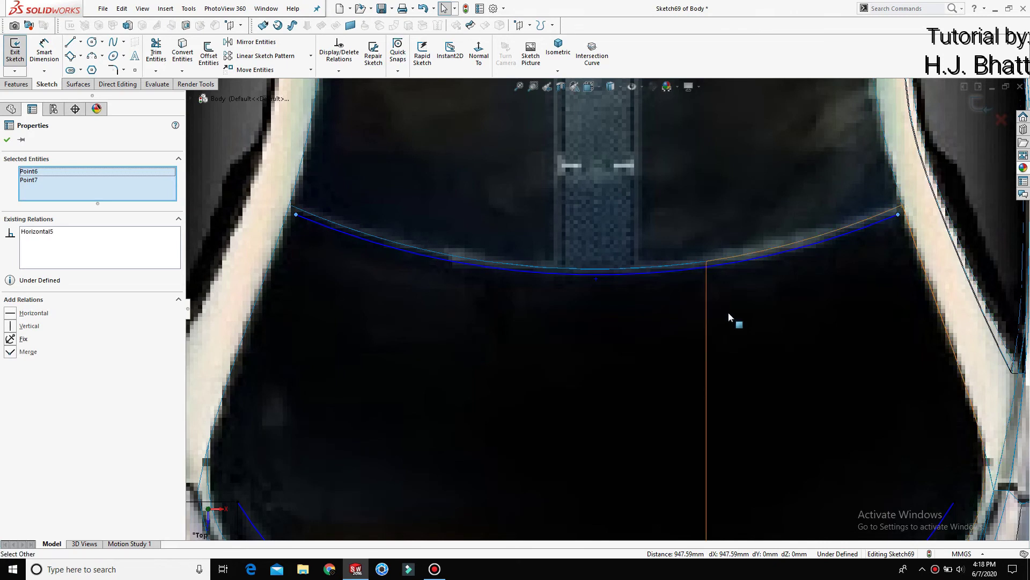
scroll(729, 311, up, 3)
scroll(465, 340, up, 3)
Step: Select only the windshield arc's midpoint, removing the arc from the selection
click(275, 295)
scroll(603, 311, down, 2)
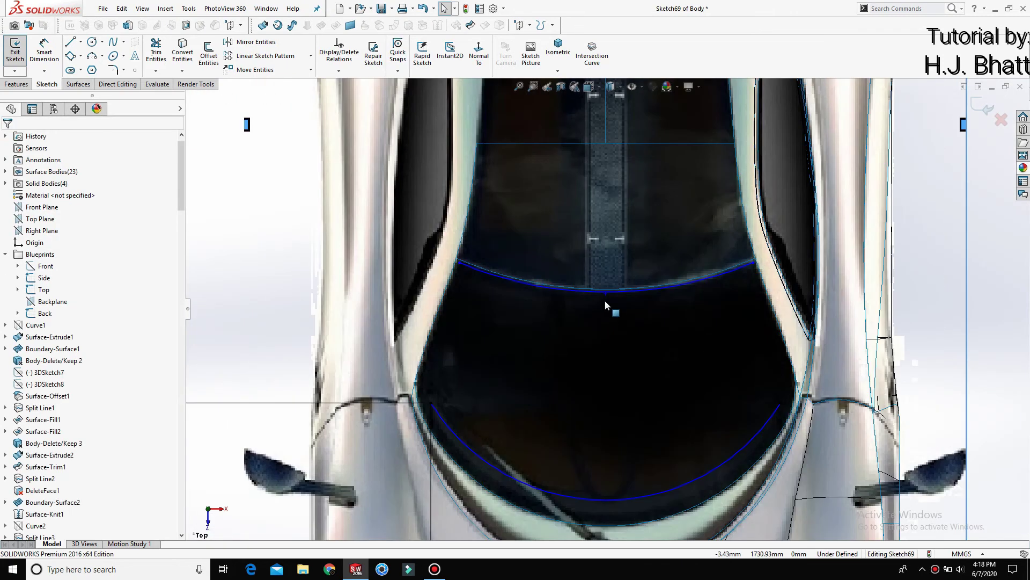
scroll(604, 299, down, 2)
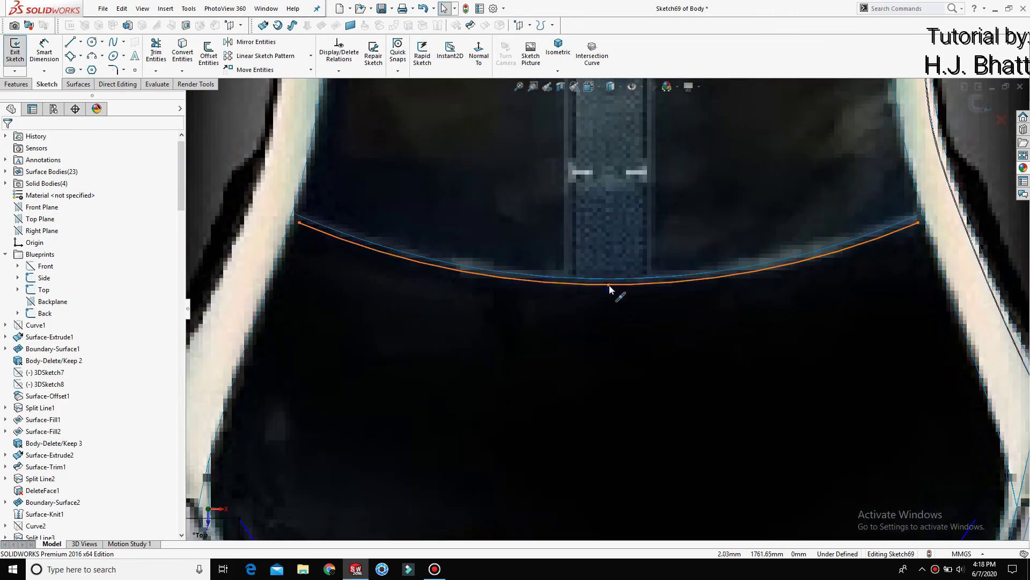
click(610, 288)
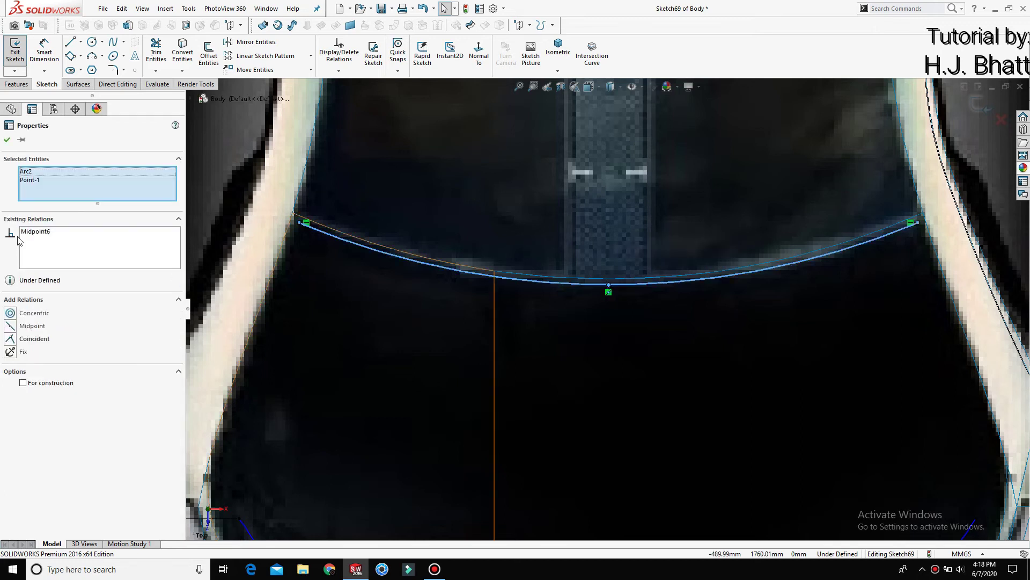
click(33, 171)
right_click(34, 173)
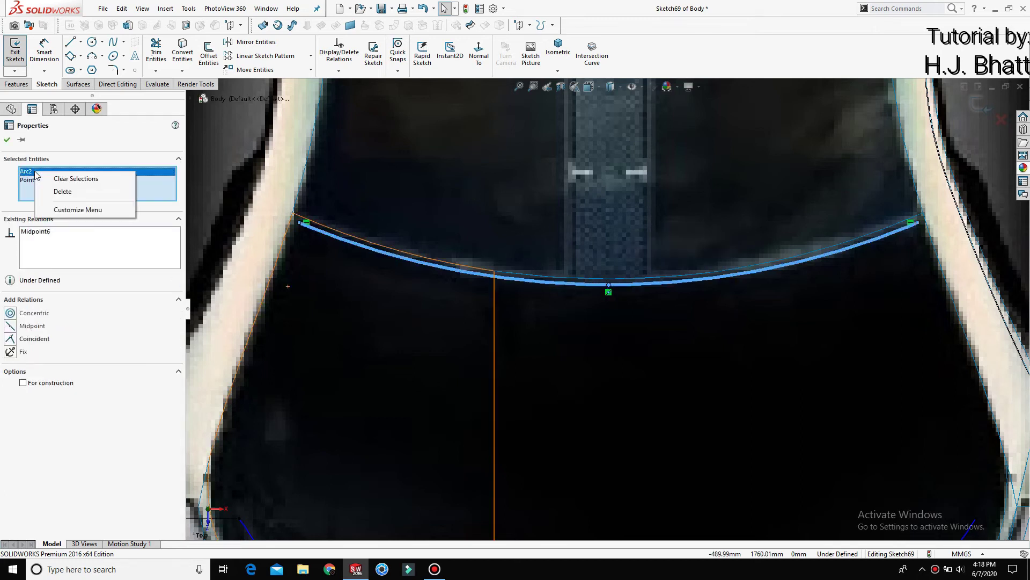
click(56, 193)
Step: Make the arc midpoint vertical with the sketch origin
scroll(588, 273, up, 3)
scroll(627, 342, up, 2)
scroll(604, 510, down, 3)
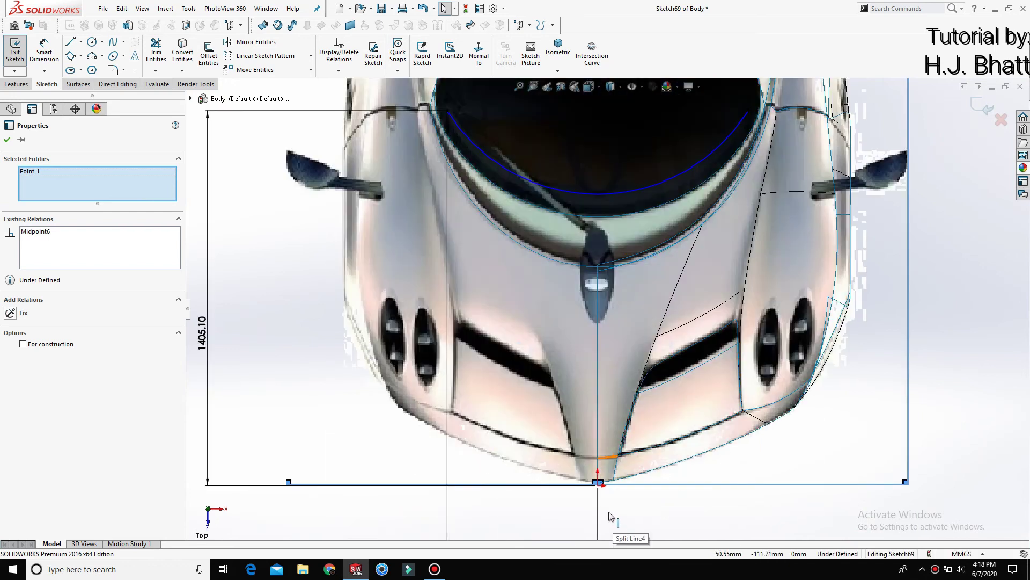
ctrl+click(598, 483)
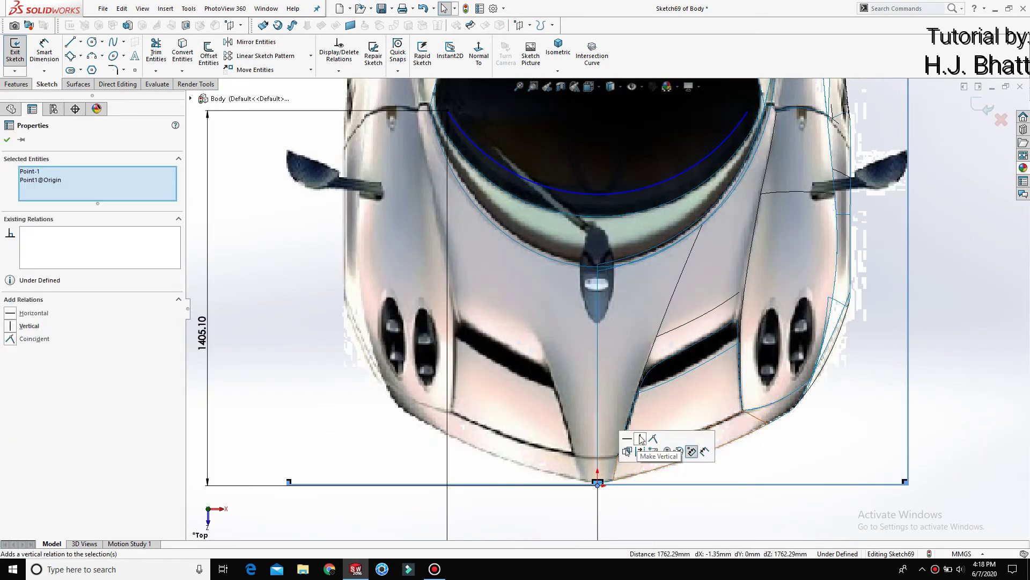
click(939, 306)
scroll(614, 227, up, 3)
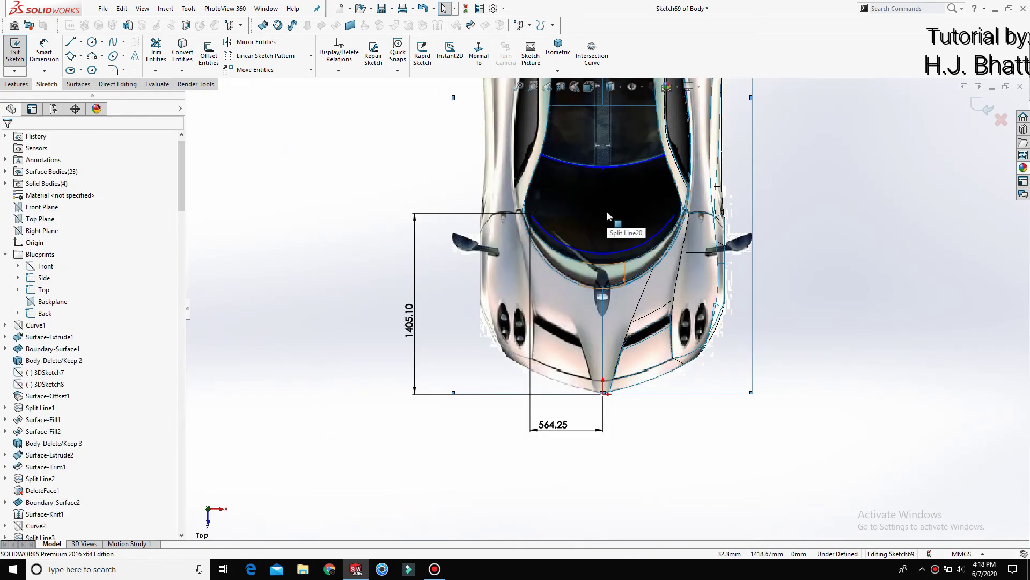
scroll(607, 211, down, 2)
scroll(550, 185, down, 3)
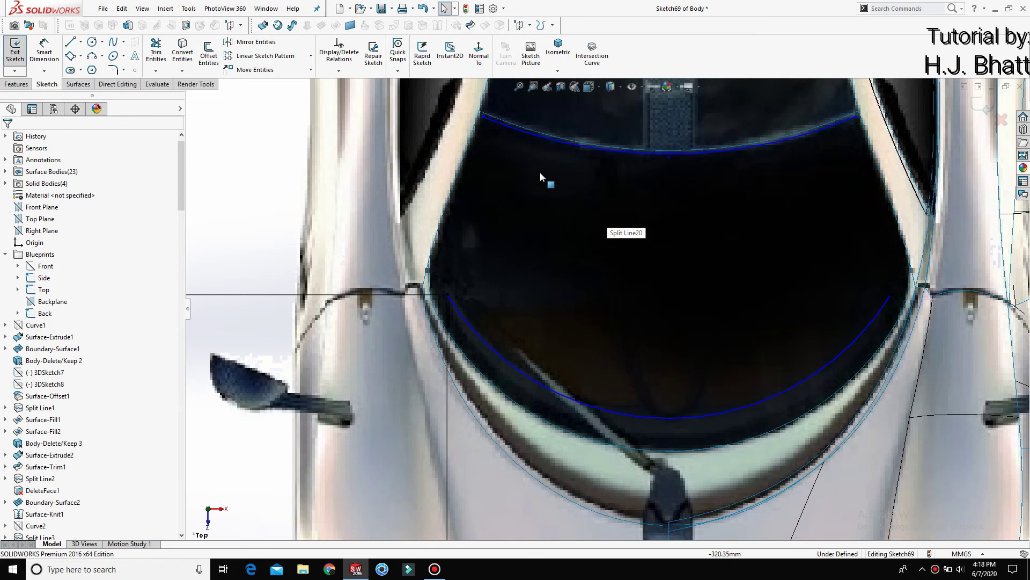
click(71, 44)
Step: Draw a line from the upper arc's left end down along the canopy edge
scroll(558, 186, down, 3)
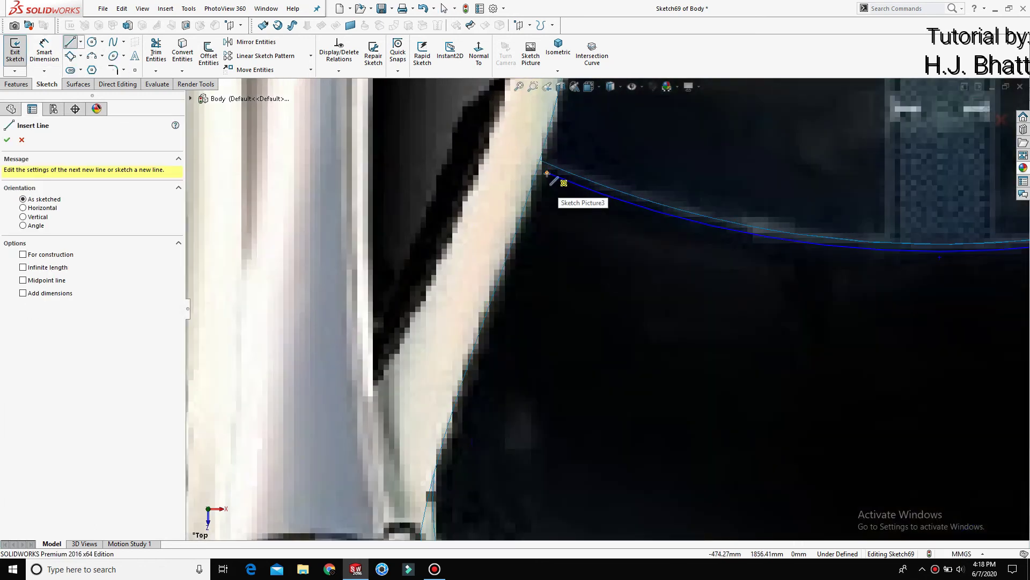
click(547, 173)
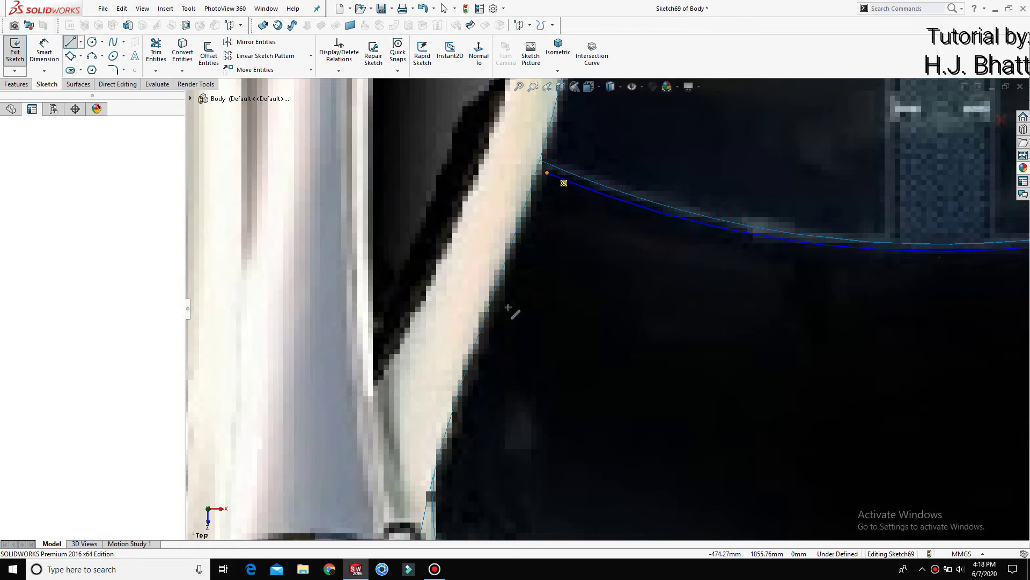
click(480, 344)
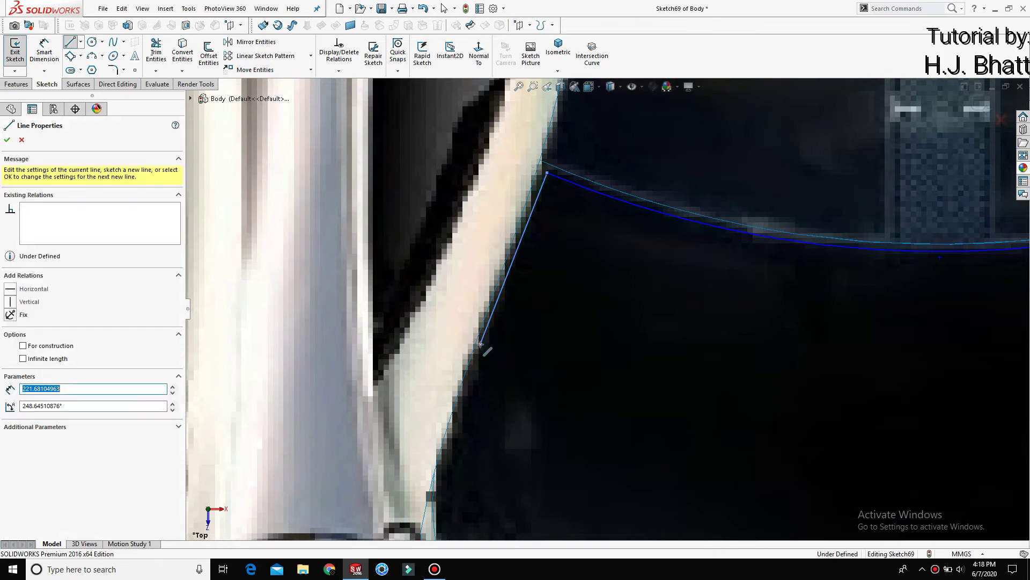
key(Escape)
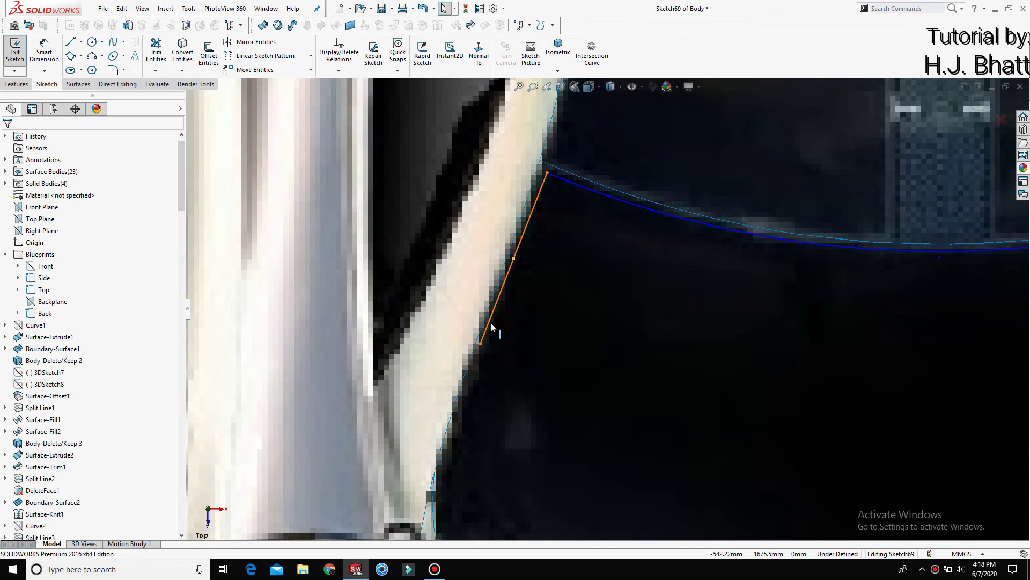
scroll(491, 326, up, 3)
Step: Dimension the line's lower endpoint 1612.20 vertically above the origin
key(d)
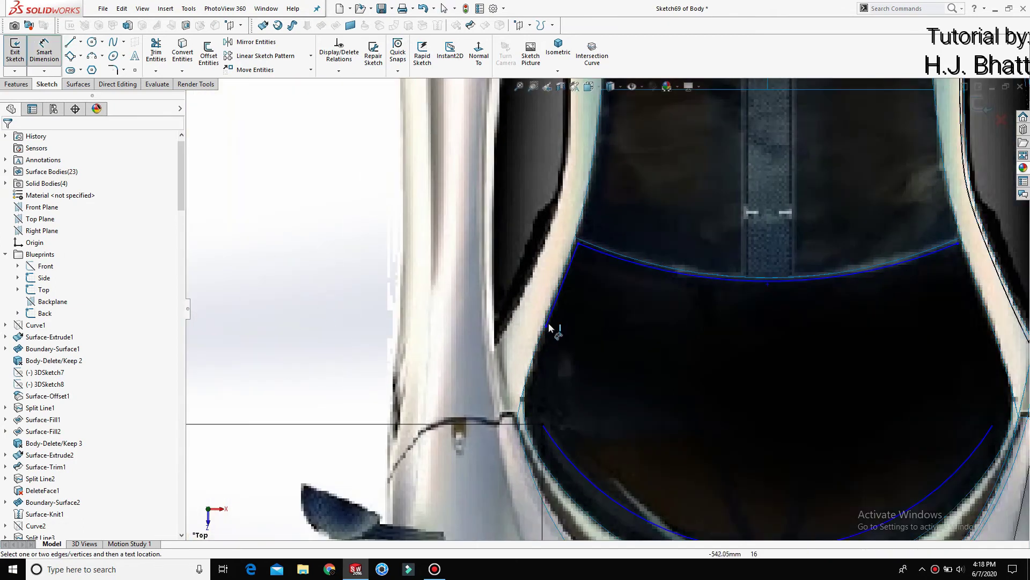
click(546, 326)
scroll(593, 372, up, 2)
scroll(594, 372, up, 4)
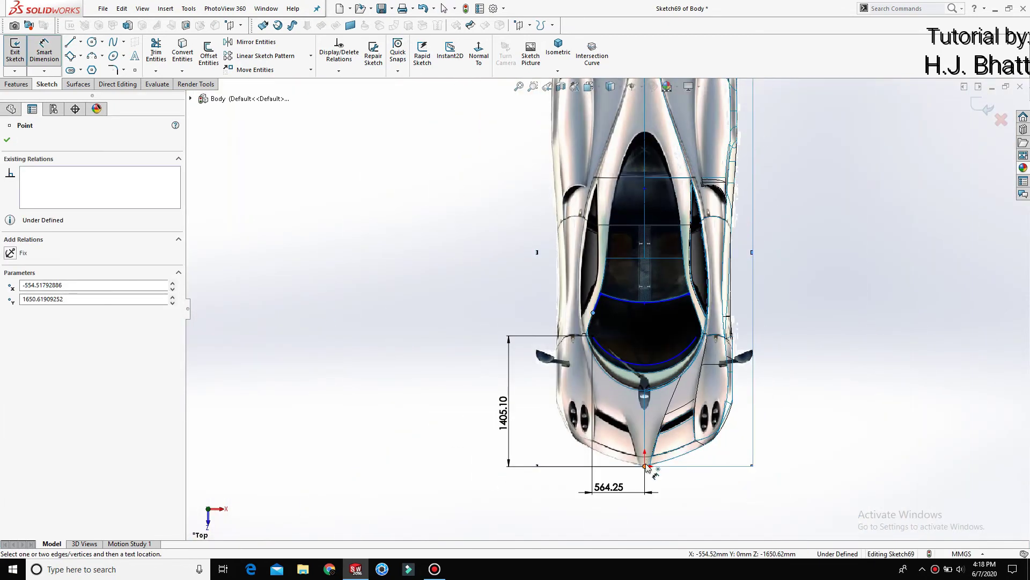
click(645, 466)
scroll(602, 483, down, 4)
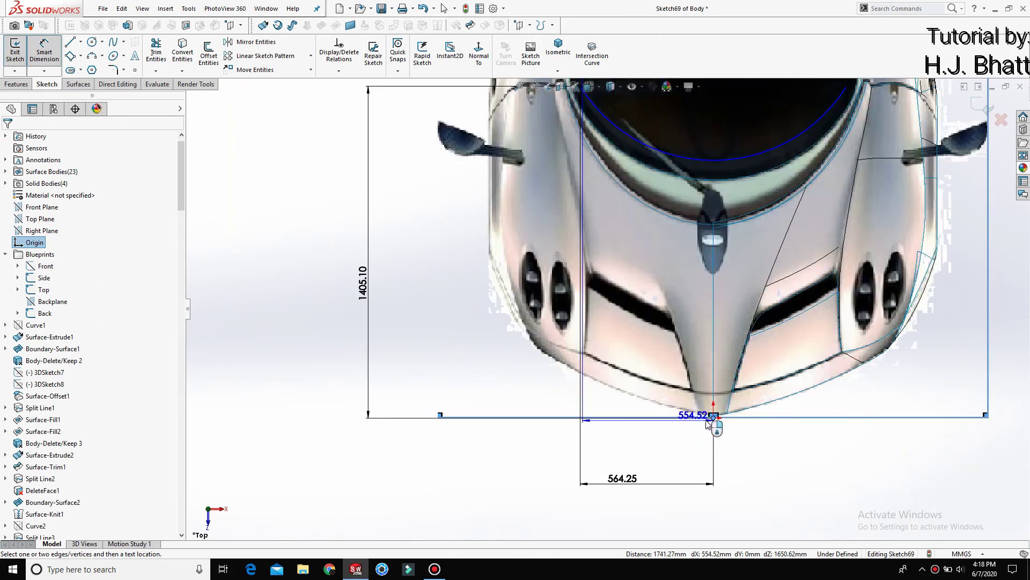
scroll(307, 264, up, 3)
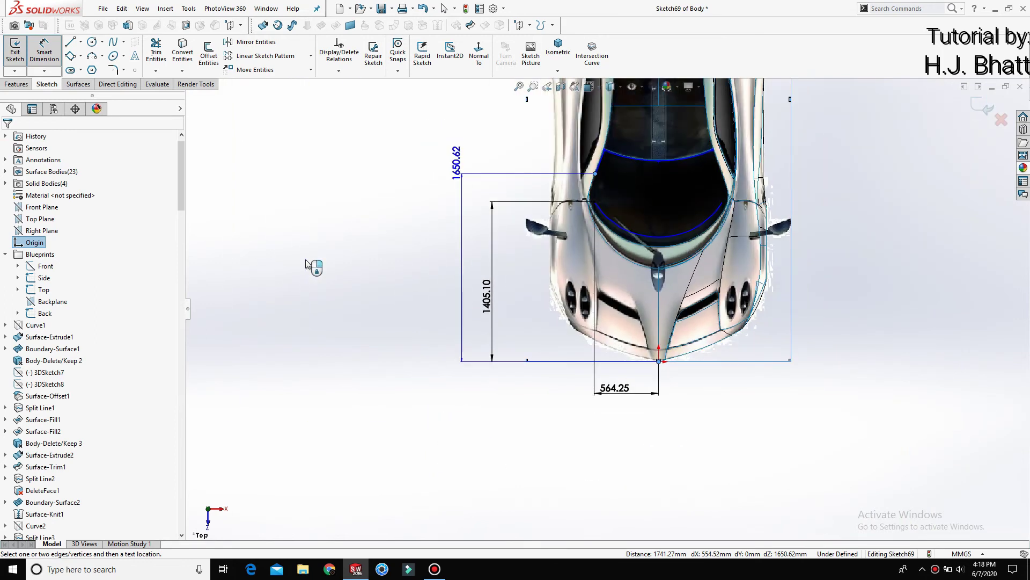
click(443, 256)
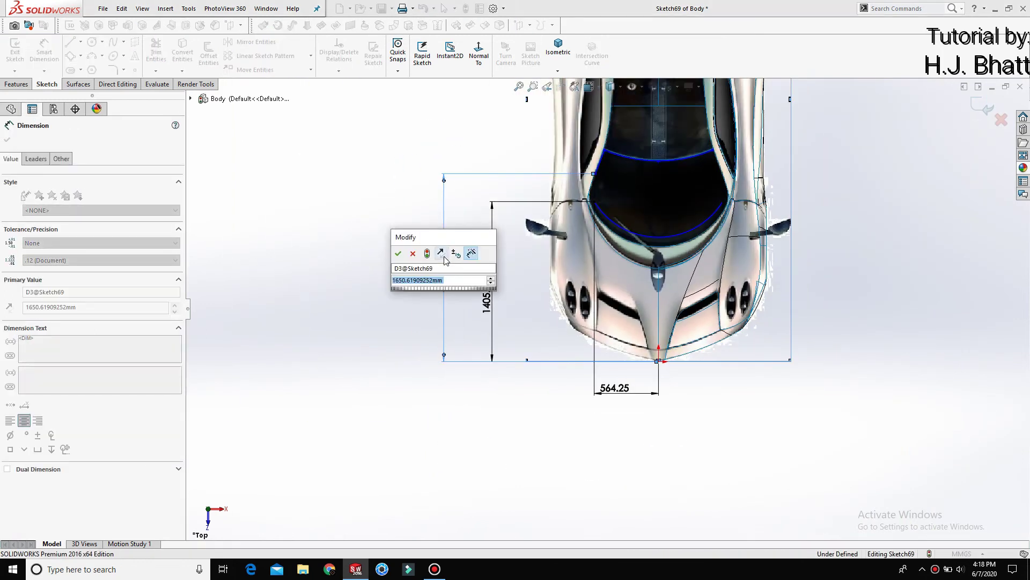
text(1612.2)
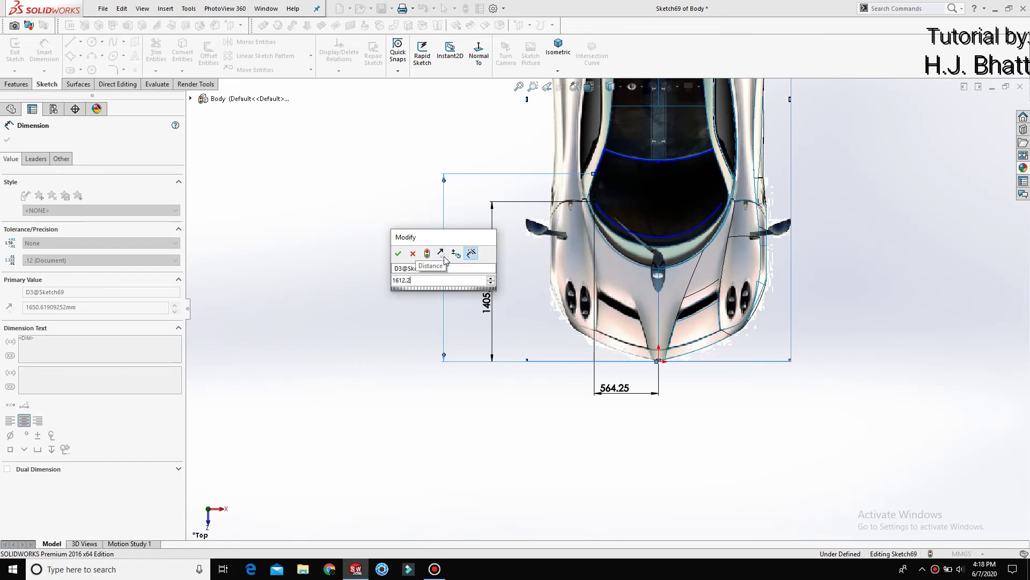
key(Escape)
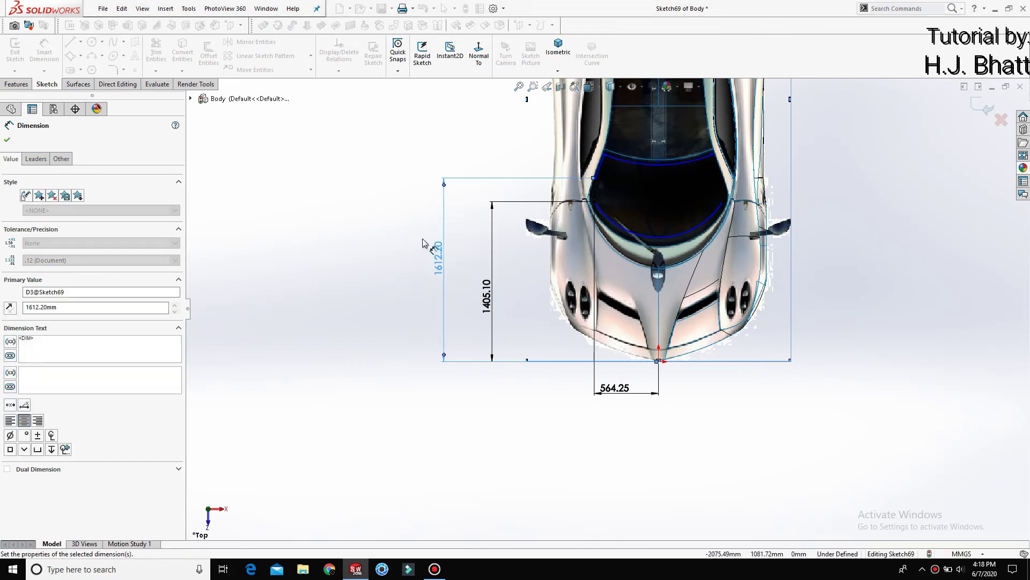
Step: Add a 554.52 horizontal dimension from the line endpoint to the origin
drag(593, 173, 591, 179)
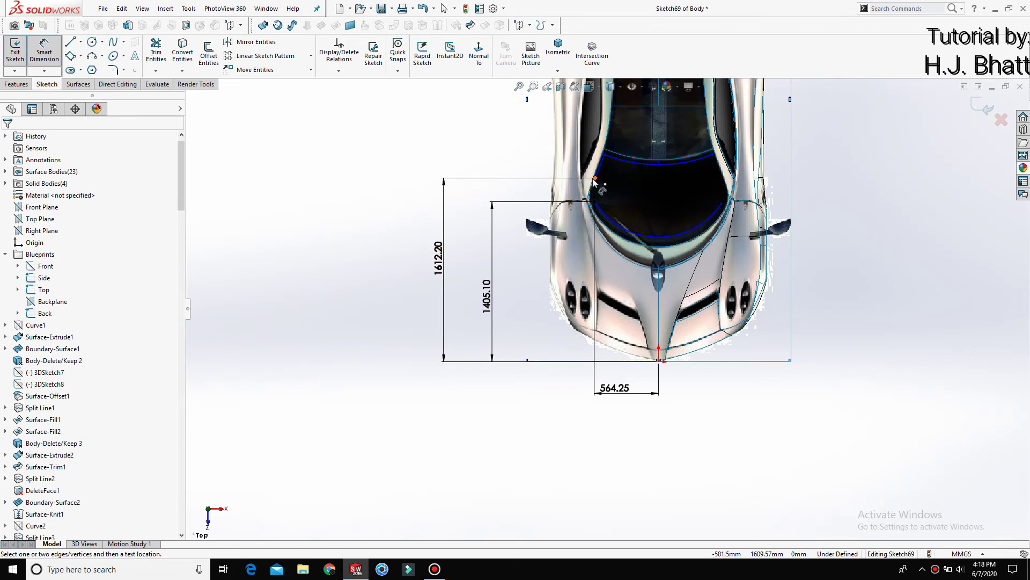
click(594, 178)
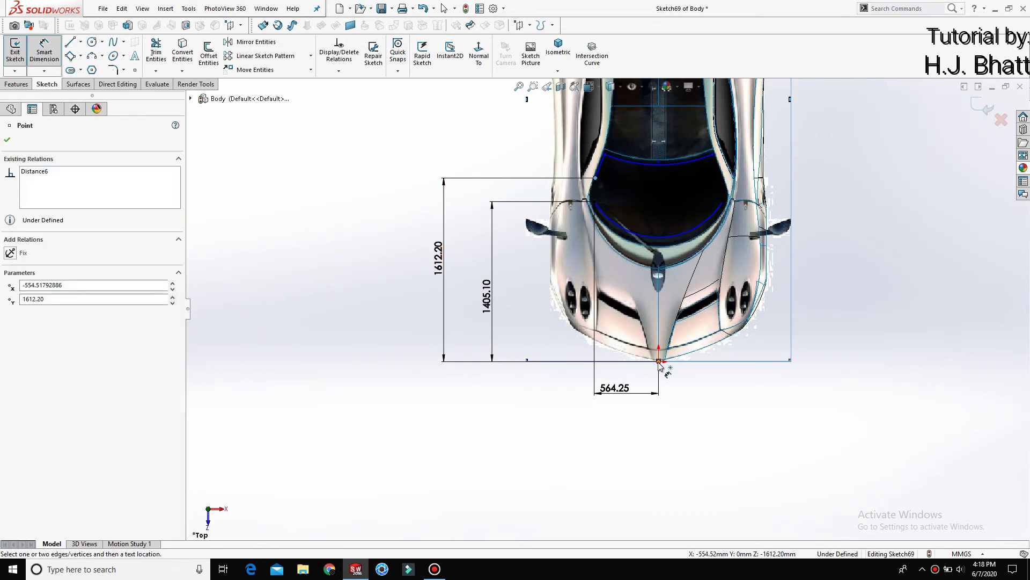
click(639, 416)
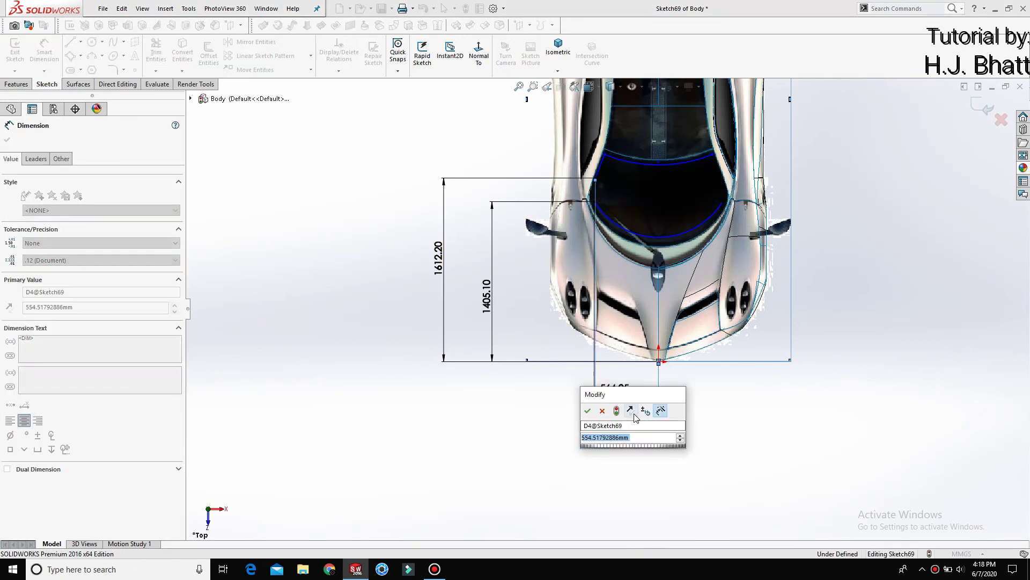
click(600, 412)
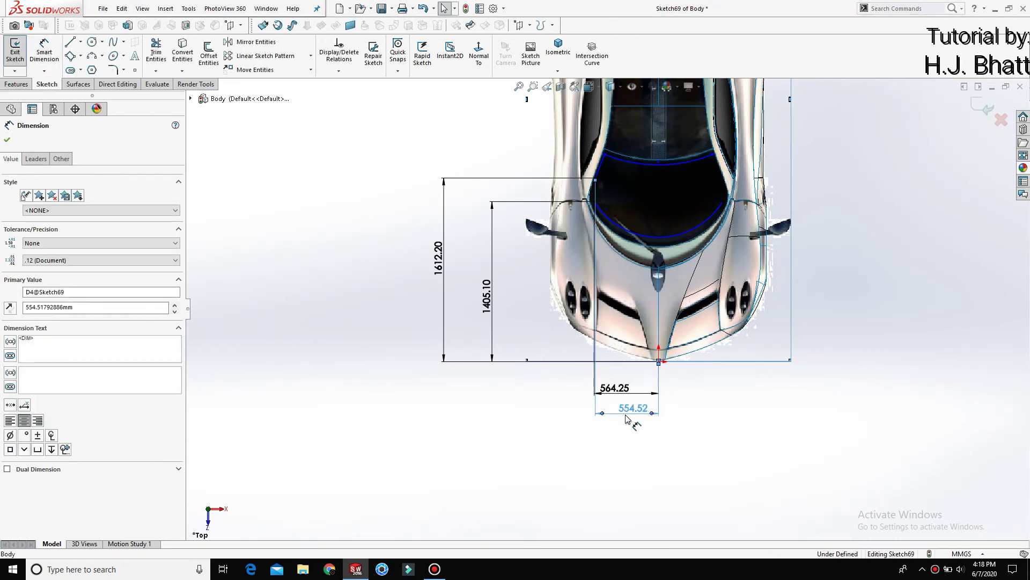
key(Escape)
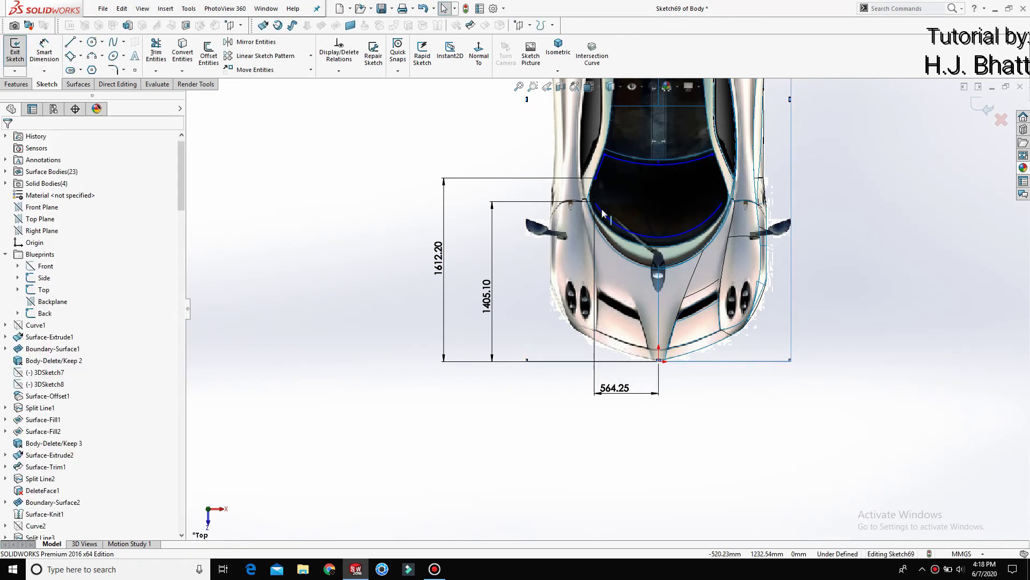
Step: Align two sketch points with a Vertical relation
scroll(594, 208, up, 5)
scroll(594, 207, up, 2)
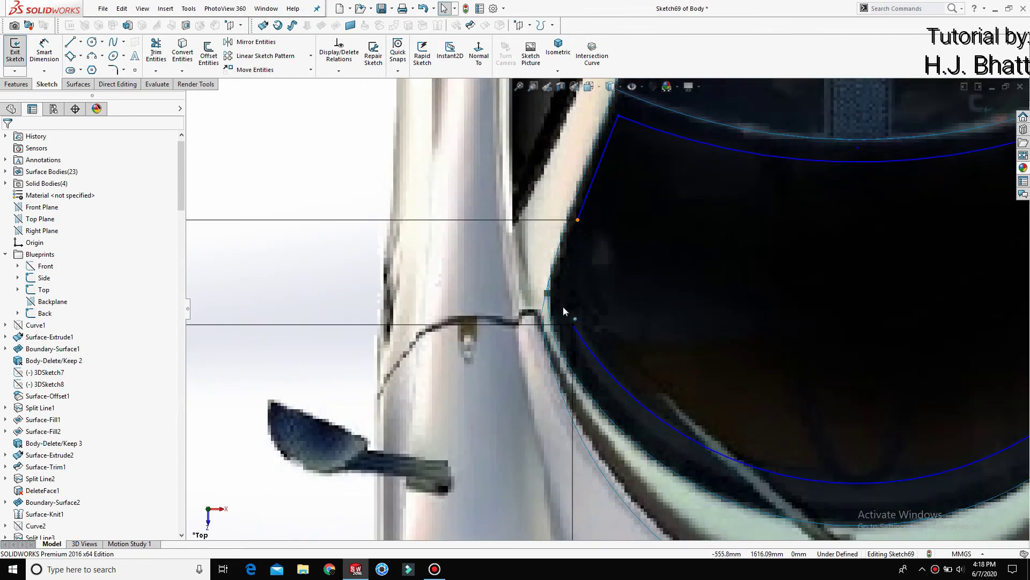
ctrl+click(573, 324)
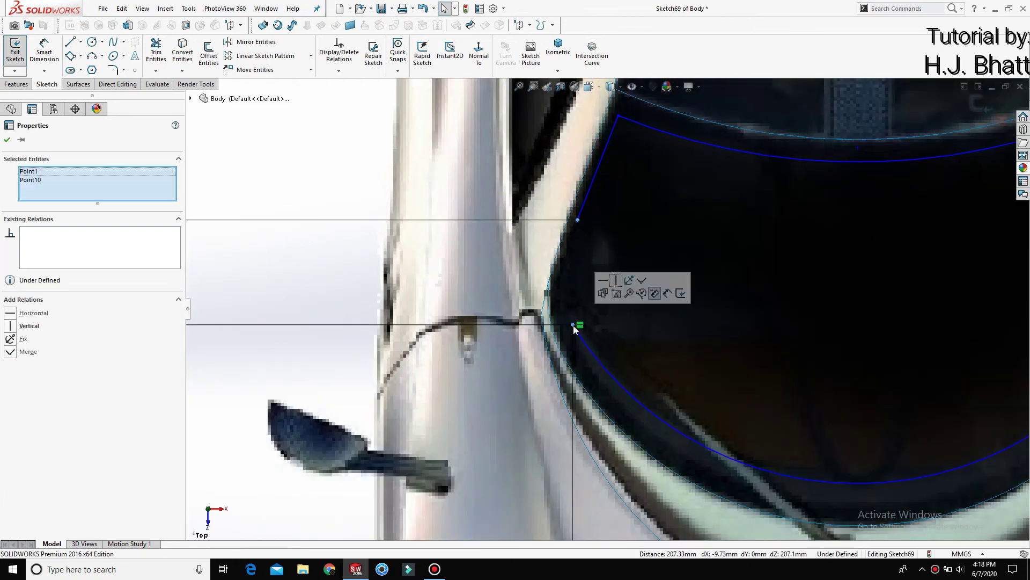
click(615, 280)
scroll(612, 292, down, 2)
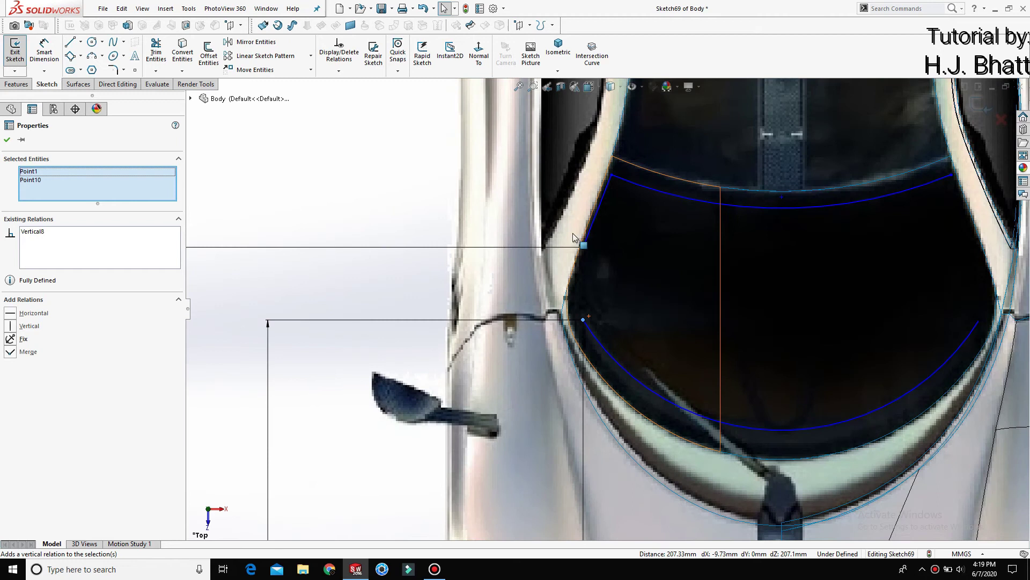
click(408, 192)
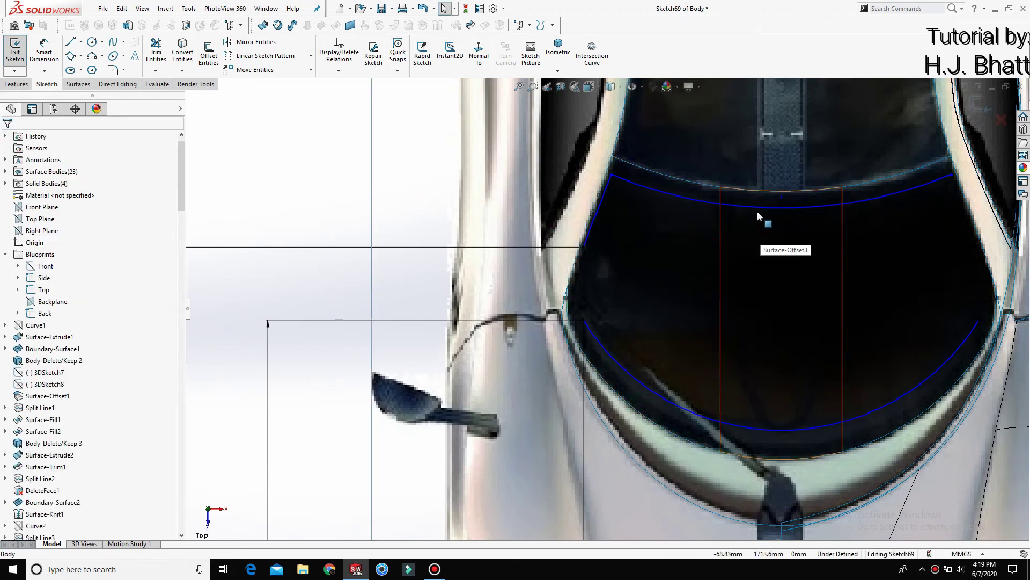
Step: Drag the arc's left endpoint up onto the canopy edge
click(613, 174)
drag(617, 164, 616, 165)
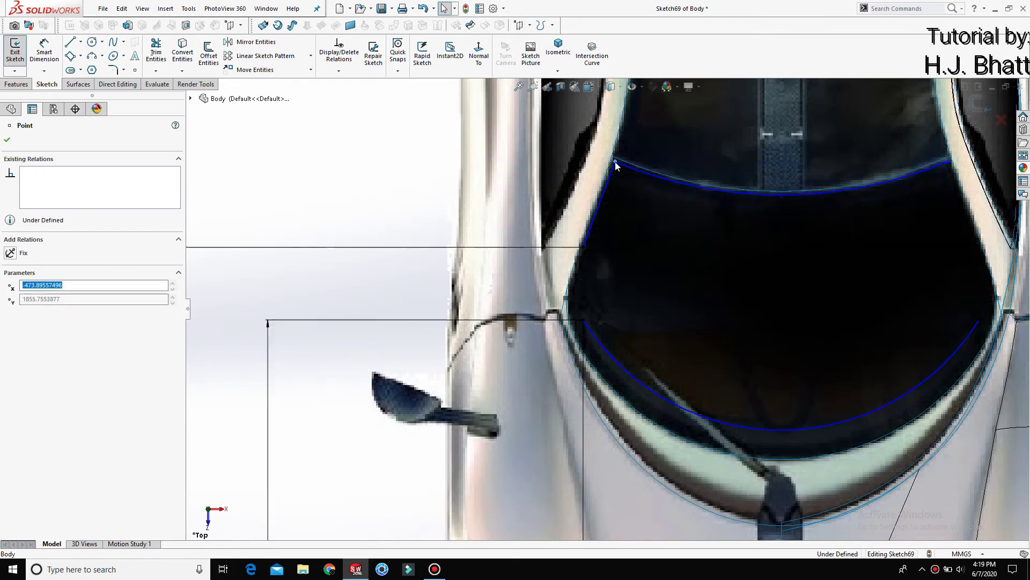
key(Escape)
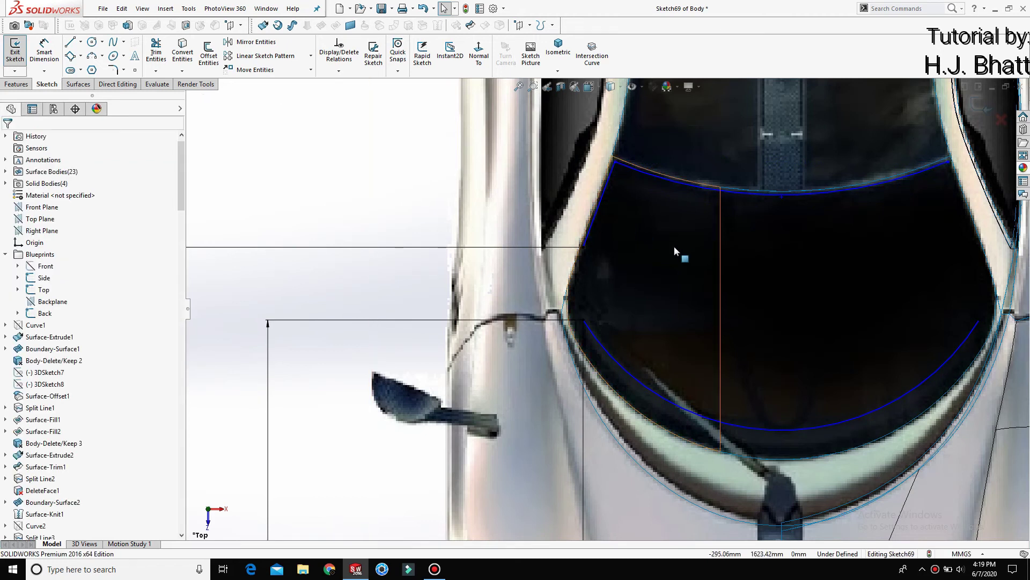
scroll(609, 276, up, 2)
Step: Sketch a spline from the side line's end to the lower arc's end
click(112, 44)
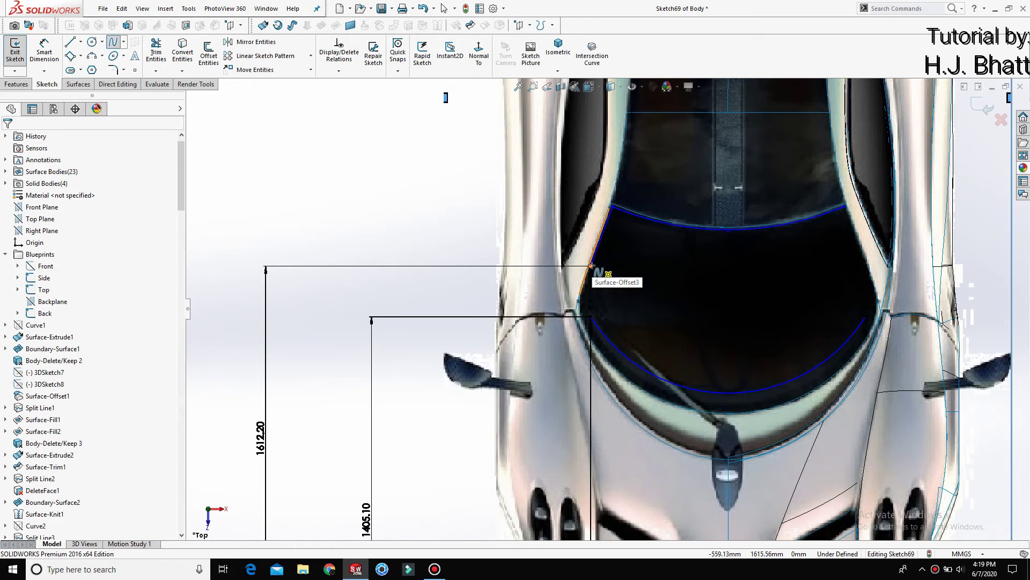
click(590, 317)
scroll(590, 316, down, 2)
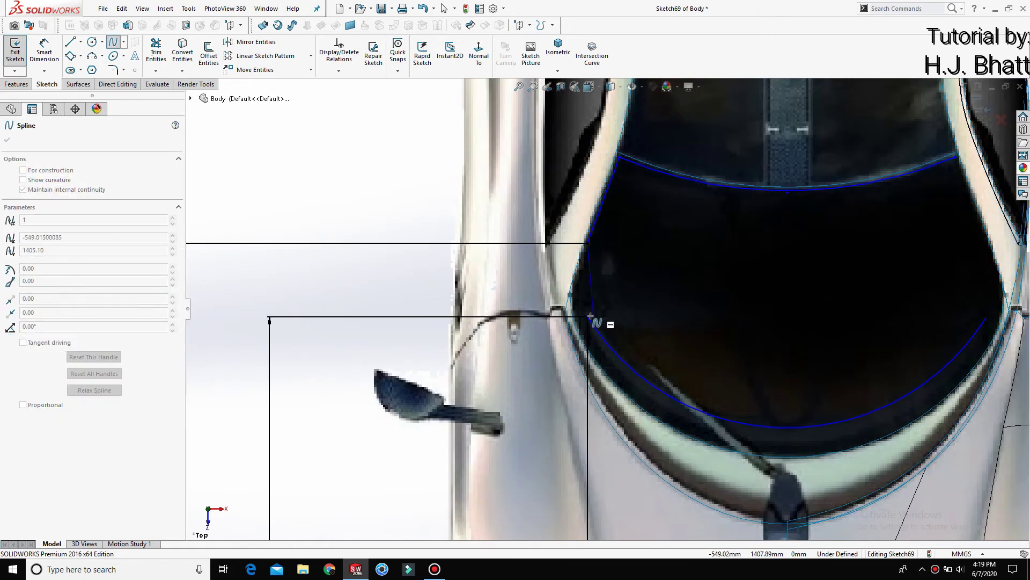
double_click(590, 317)
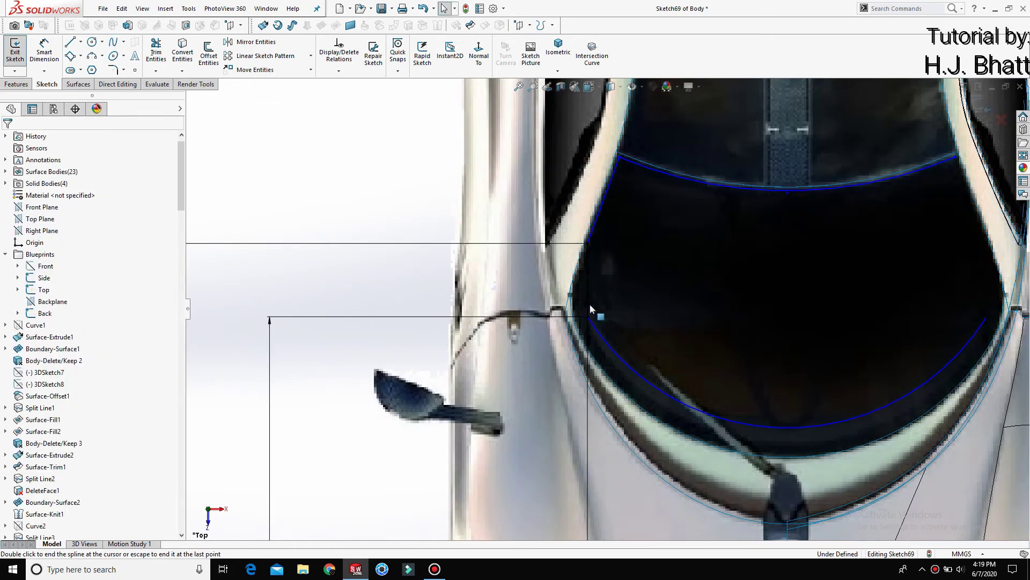
Step: Try a Tangent relation between the arc and side line, then undo it
click(592, 236)
click(609, 345)
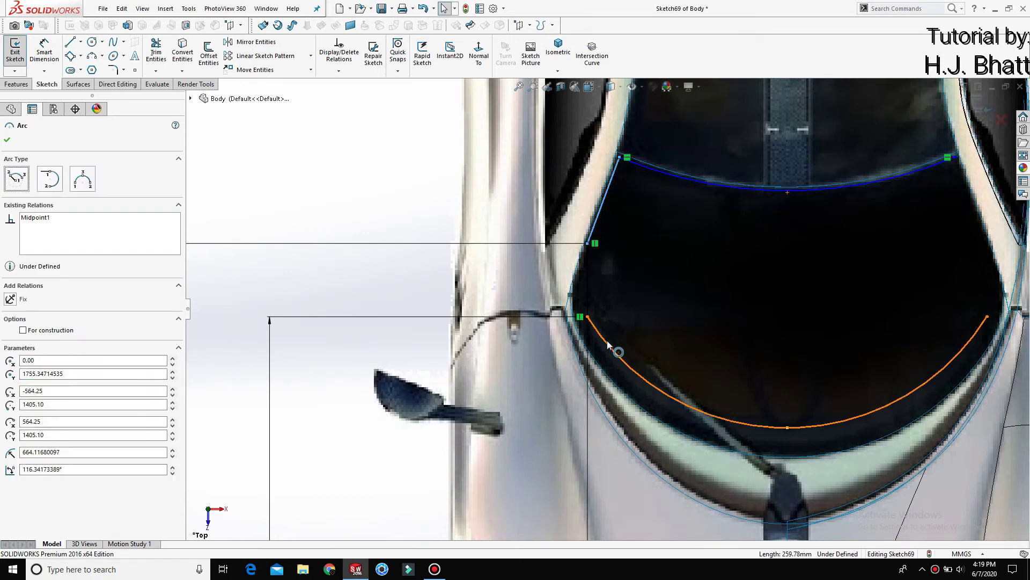
ctrl+click(604, 198)
click(635, 299)
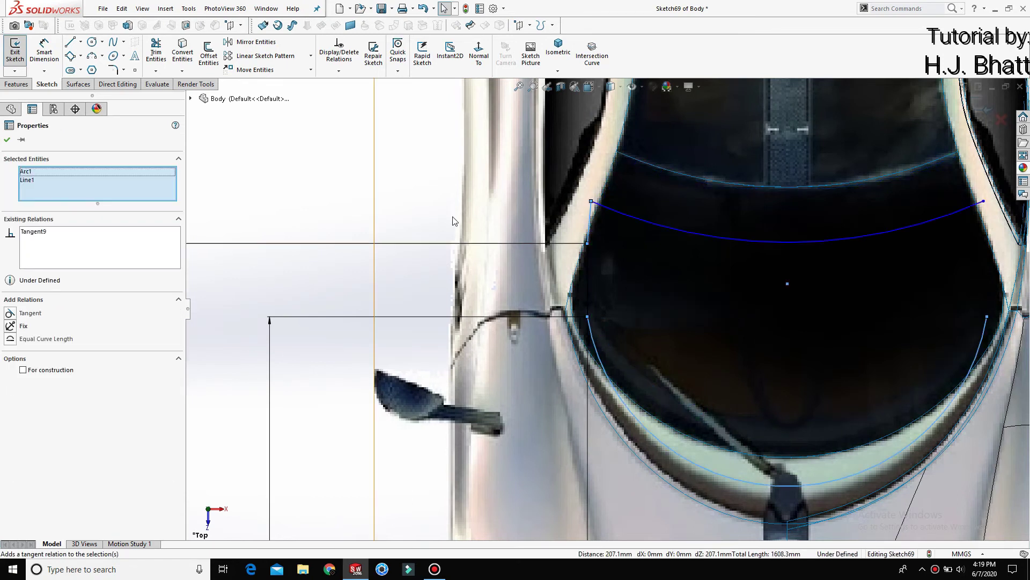
key(ctrl+z)
click(422, 158)
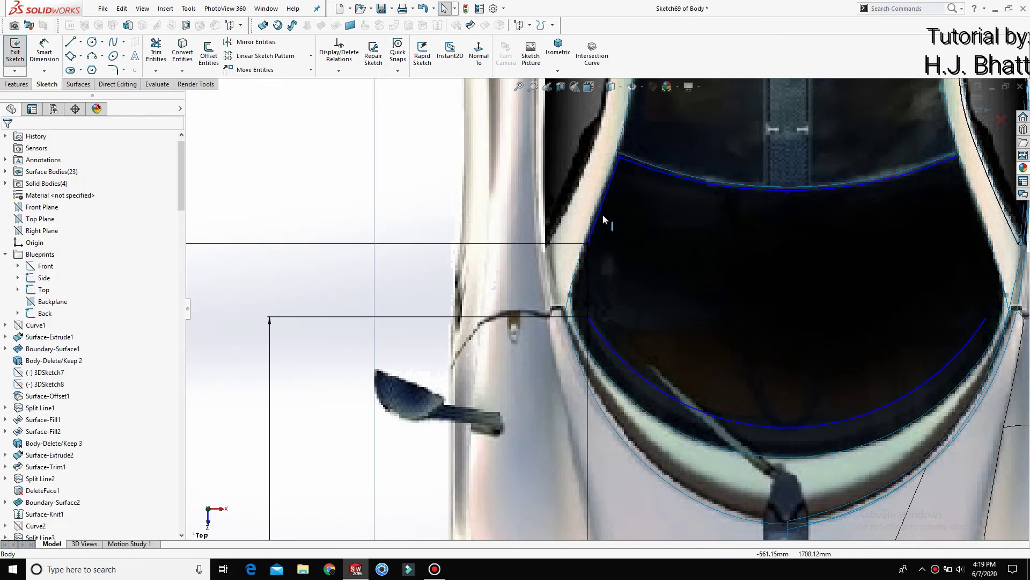
Step: Make the spline tangent to both the side line and the lower windshield arc
click(588, 257)
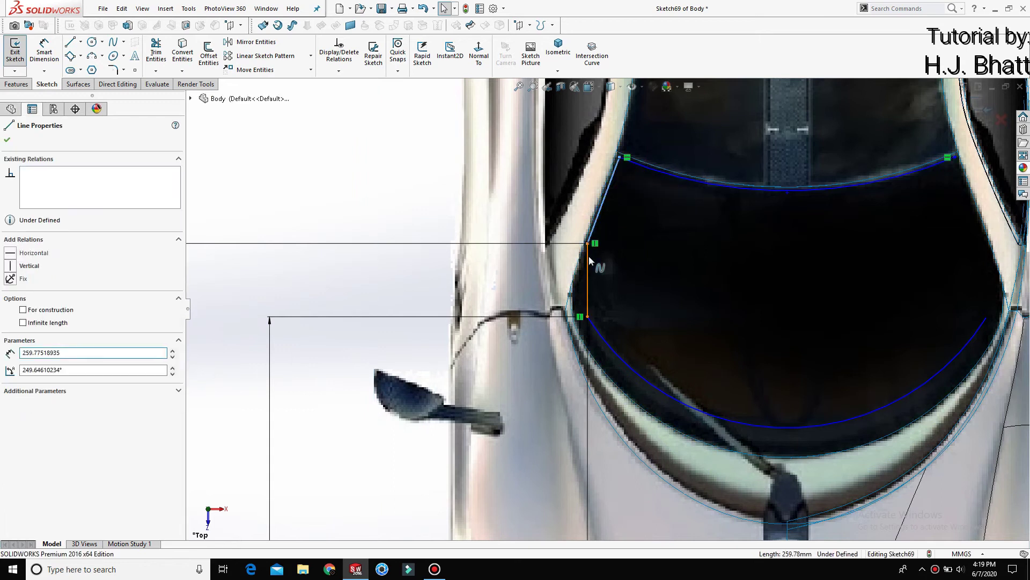
ctrl+click(588, 256)
click(633, 217)
click(437, 202)
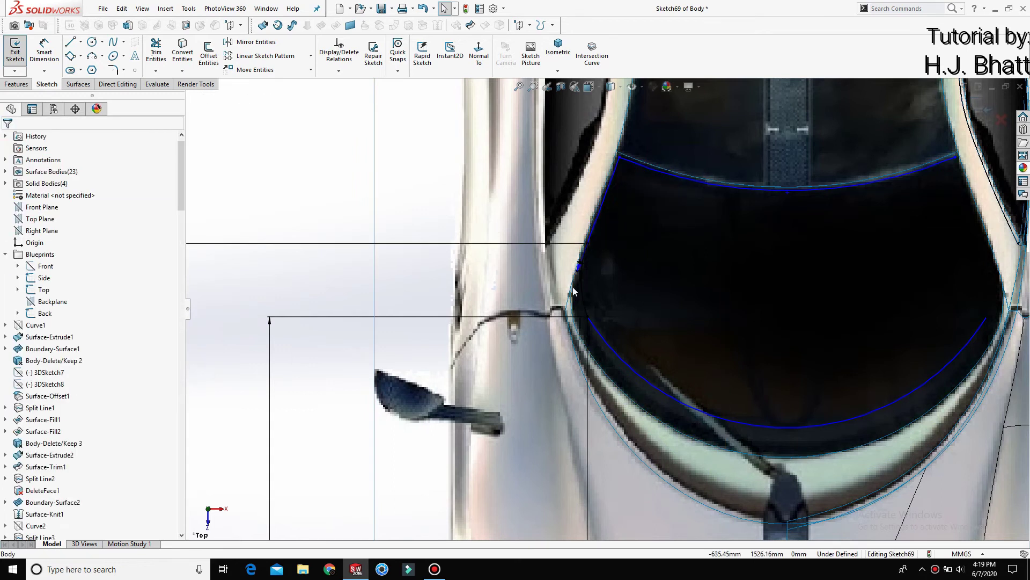
click(605, 339)
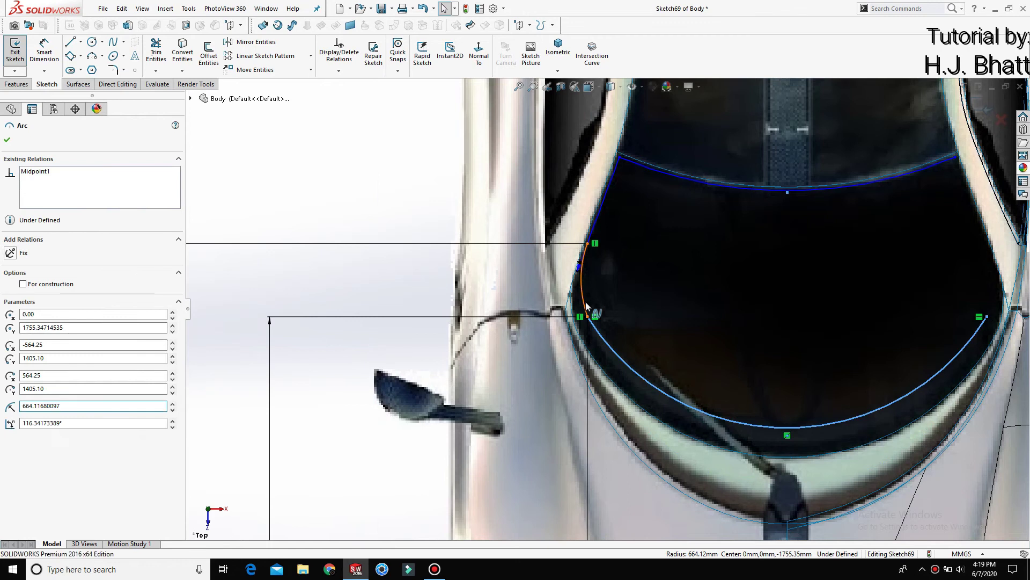
ctrl+click(590, 296)
click(615, 258)
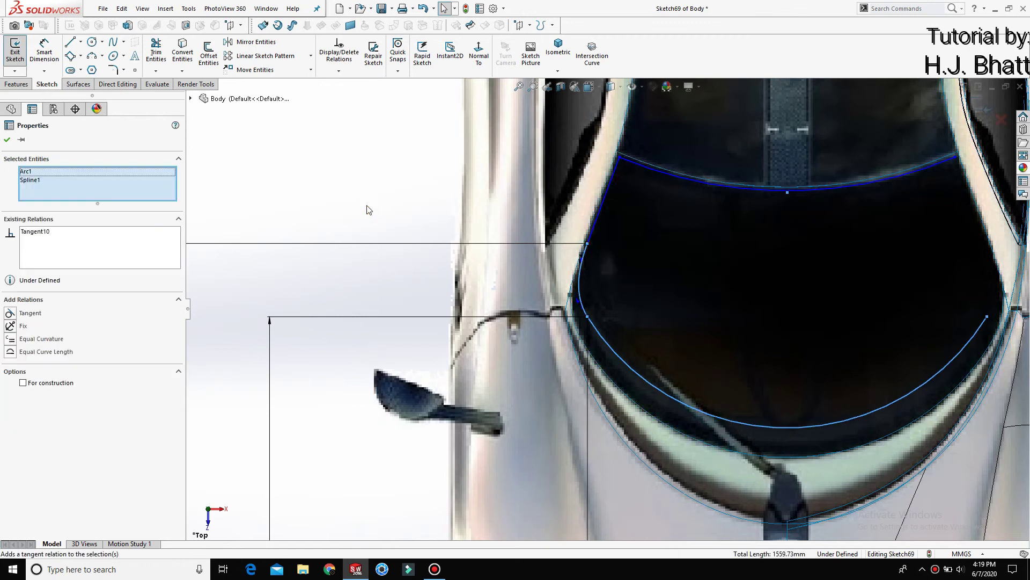
click(367, 210)
scroll(670, 278, up, 2)
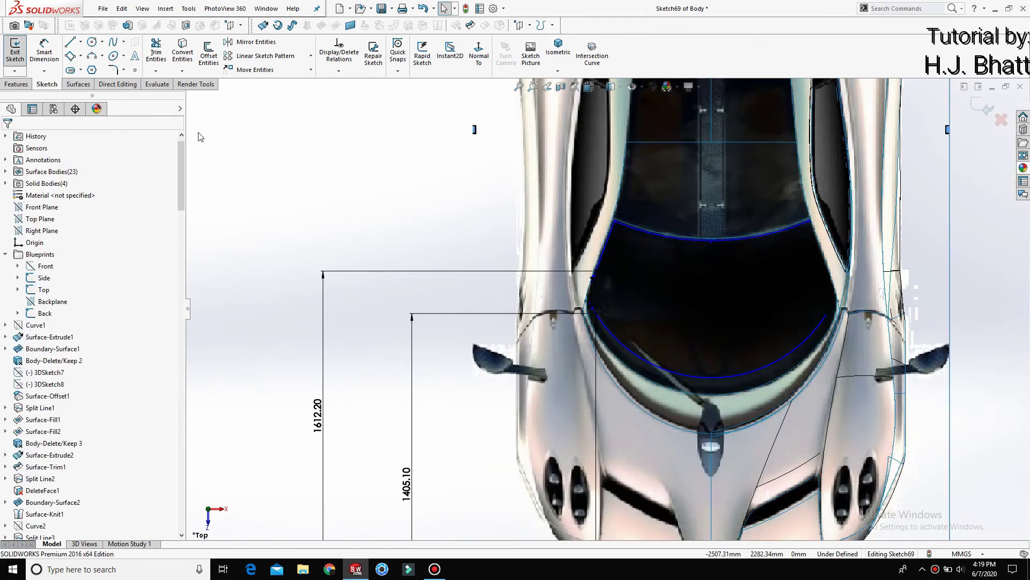
click(80, 42)
Step: Draw a vertical centerline straight up from the lower windshield arc's midpoint
click(84, 68)
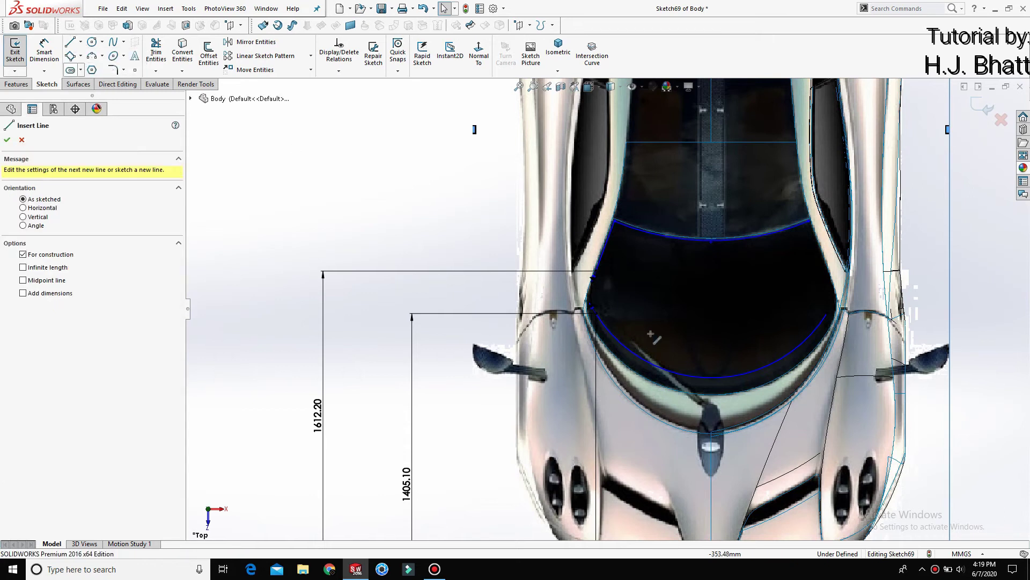
scroll(713, 359, up, 3)
scroll(689, 383, up, 2)
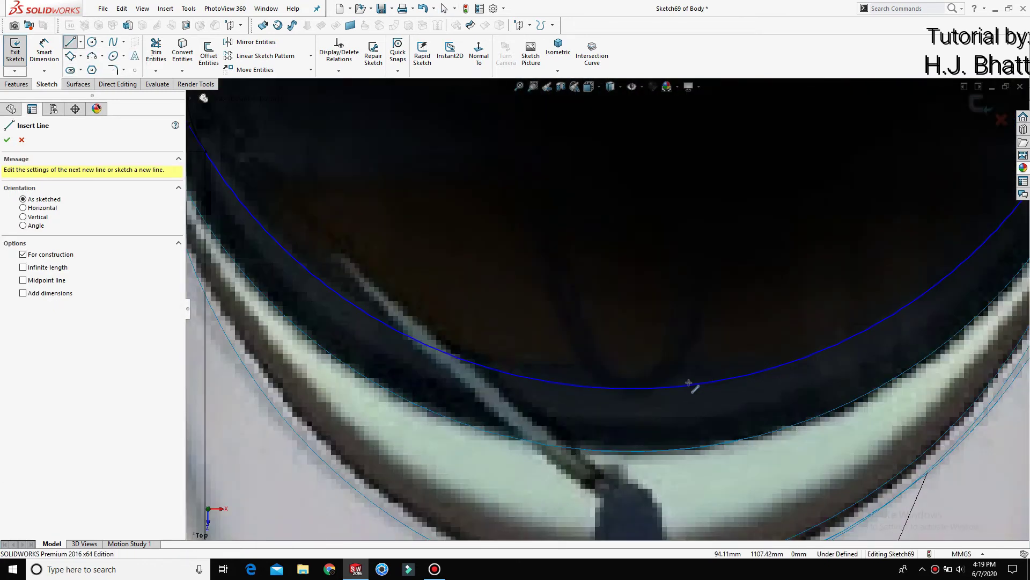
click(630, 388)
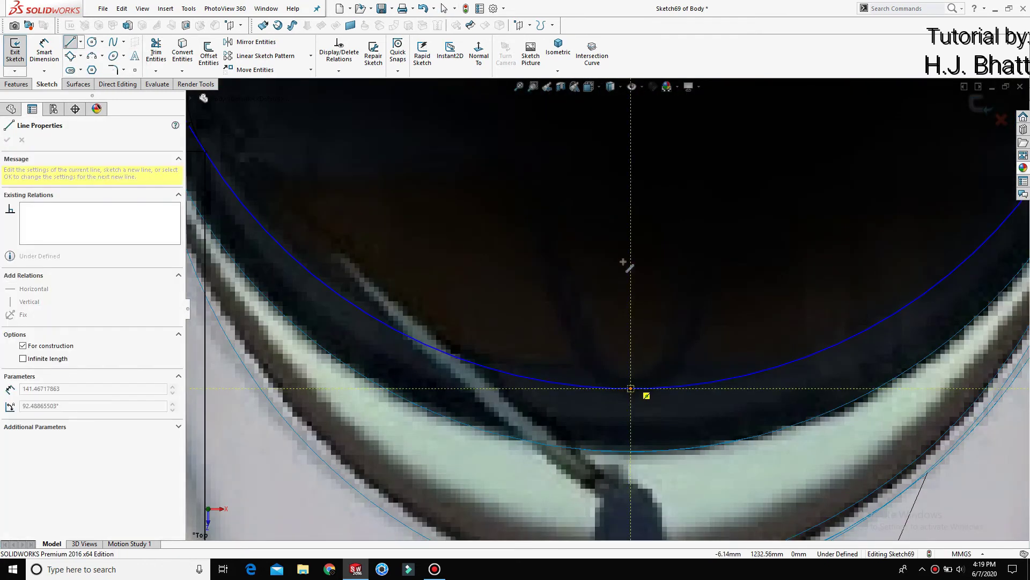
click(630, 251)
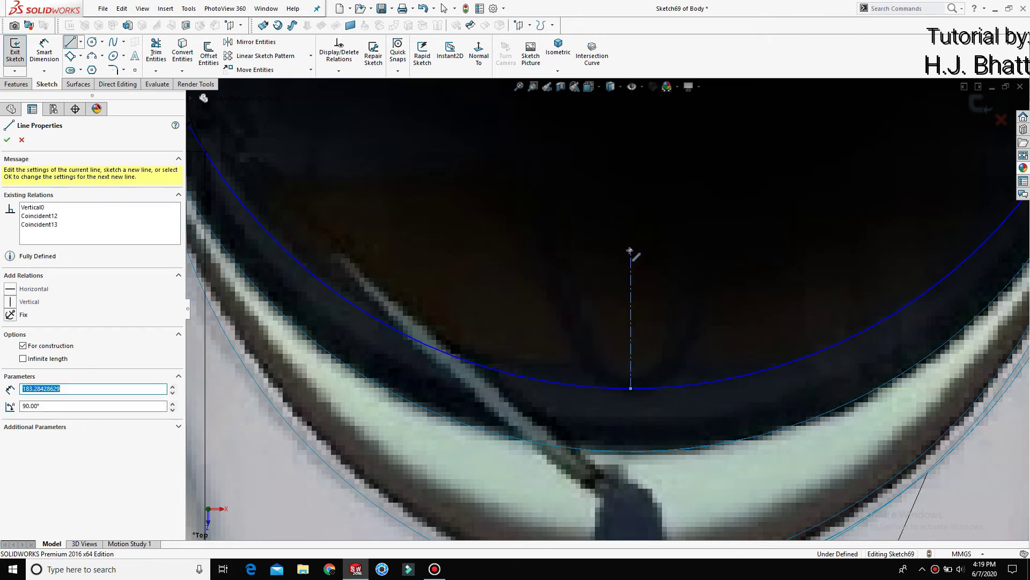
key(Escape)
scroll(623, 275, up, 2)
scroll(623, 274, up, 3)
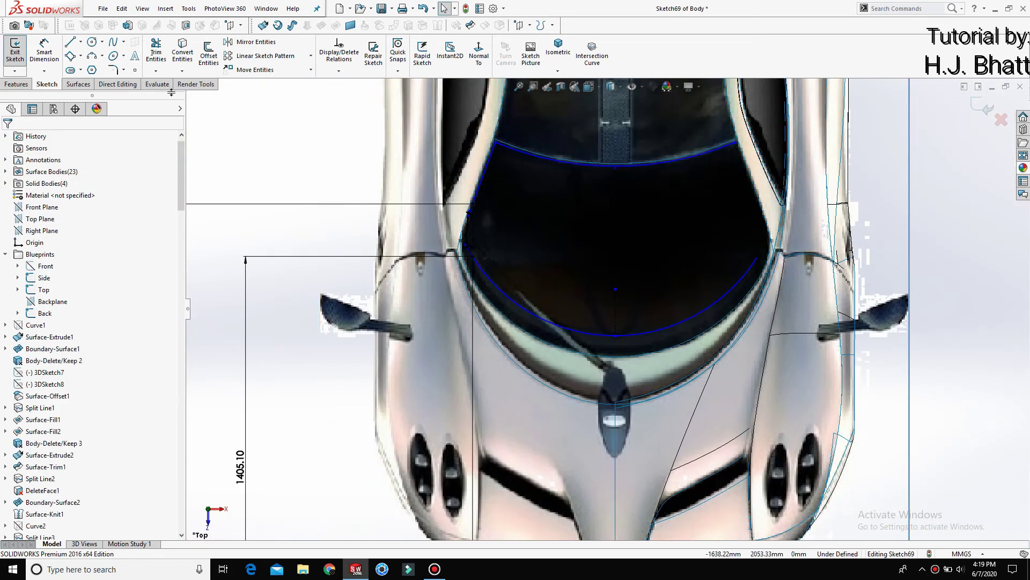
Step: Mirror Line1 and Spline1 about the vertical centerline
click(239, 43)
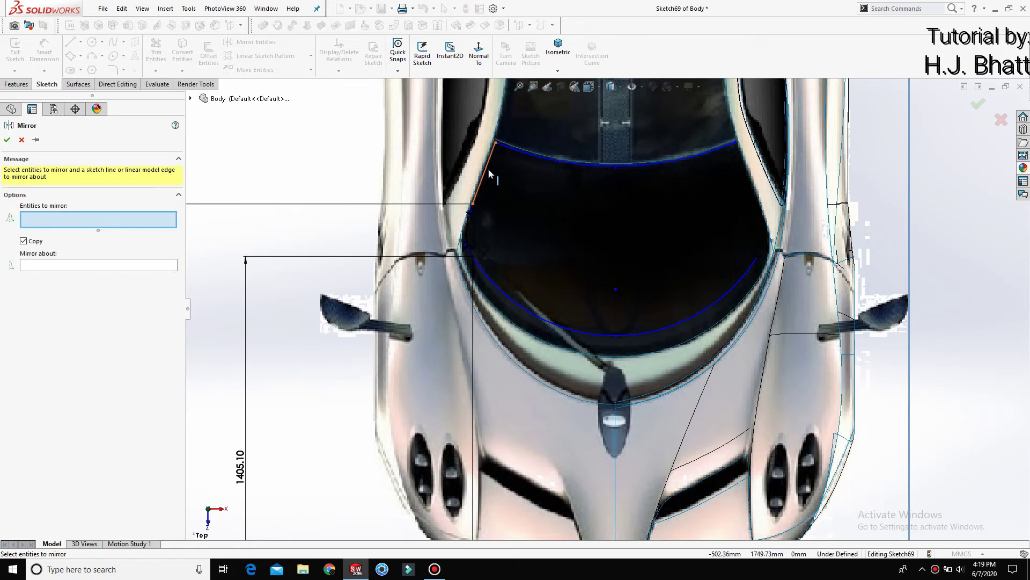
click(479, 185)
click(468, 234)
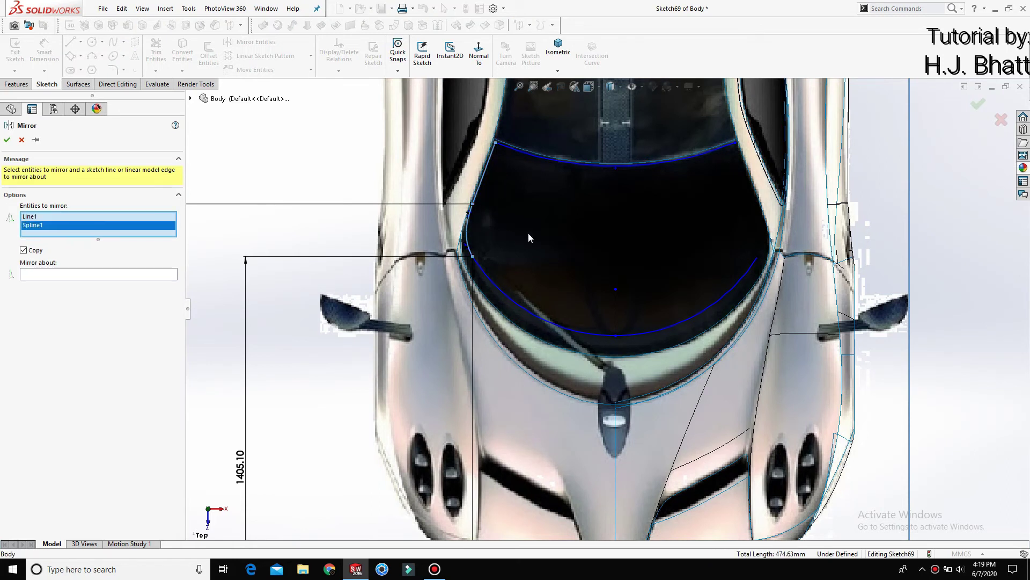
click(112, 275)
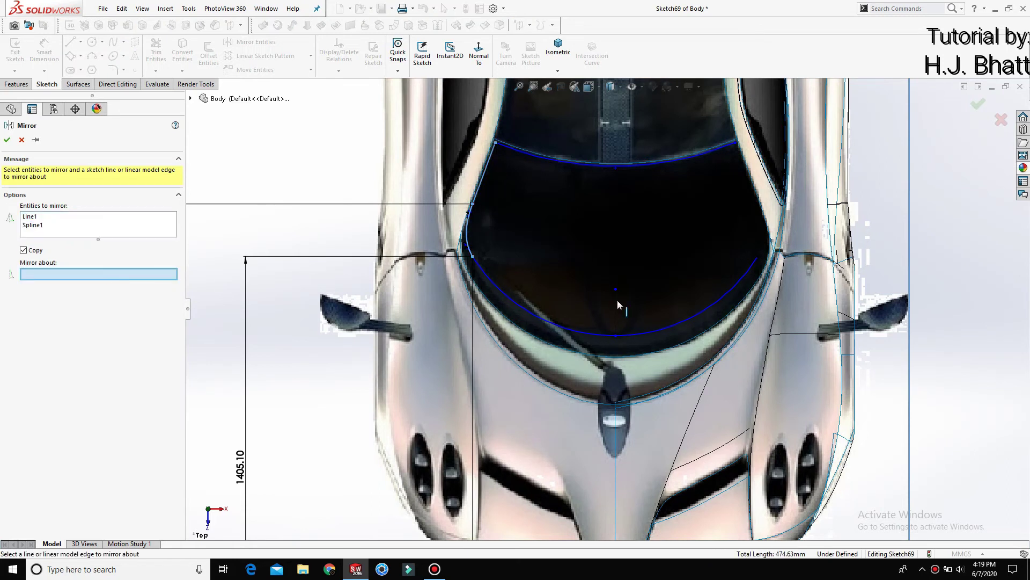
click(617, 301)
click(7, 139)
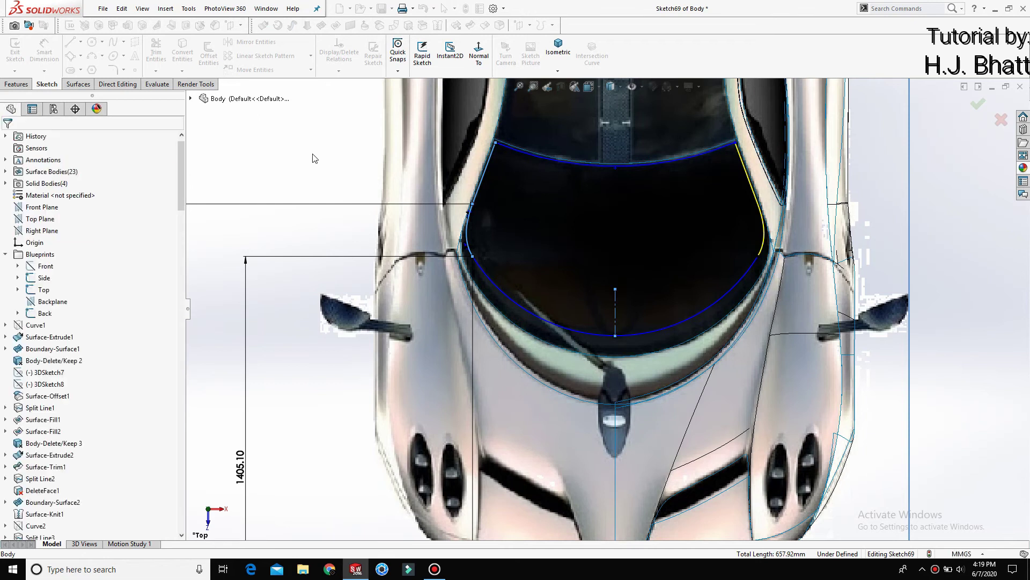
scroll(738, 151, down, 2)
scroll(738, 151, down, 2)
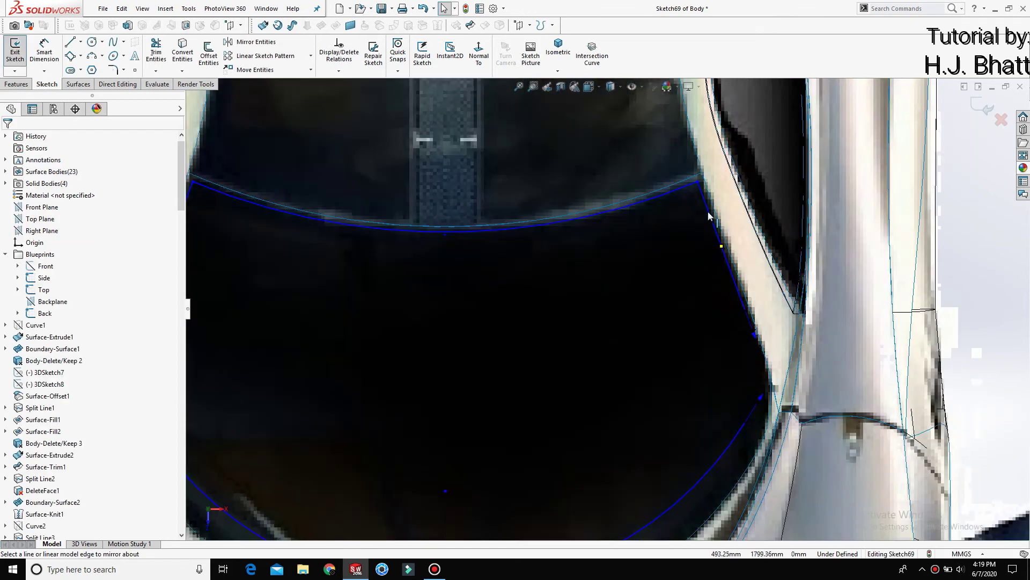
scroll(720, 249, up, 2)
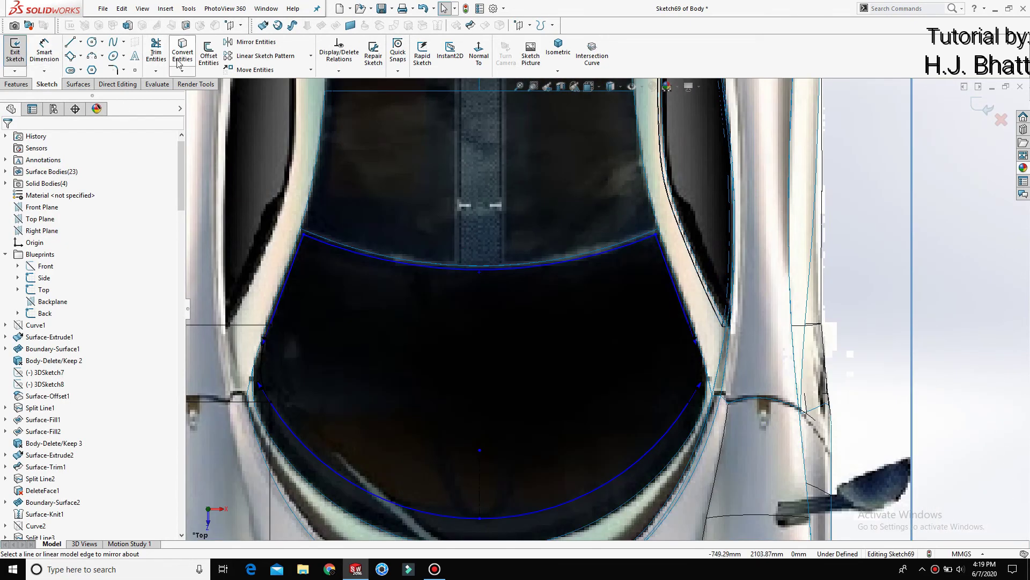
Step: Fillet the upper-left and upper-right windshield corners at 10 mm, accepting relation warnings
click(113, 70)
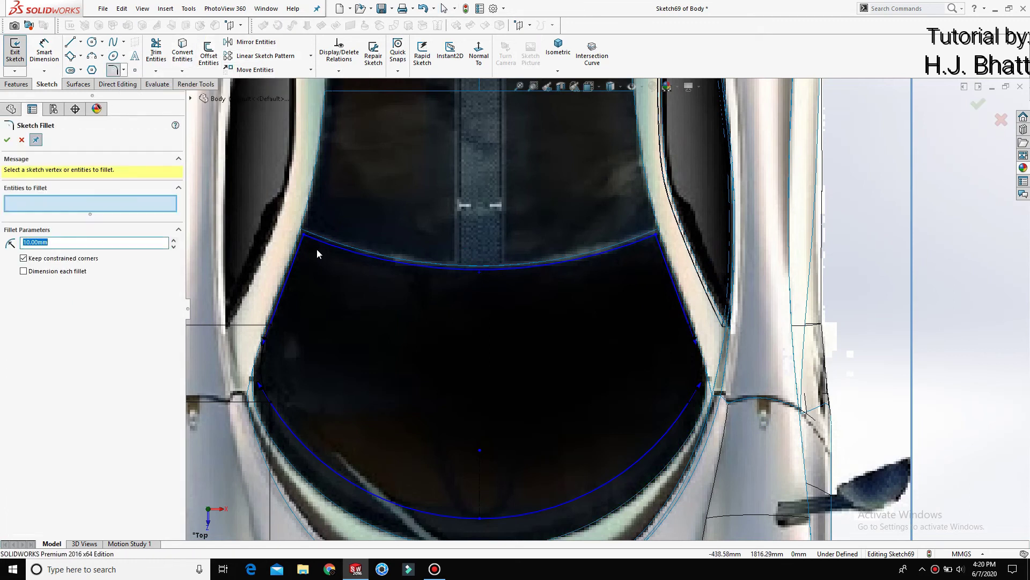
scroll(317, 254, down, 3)
click(368, 237)
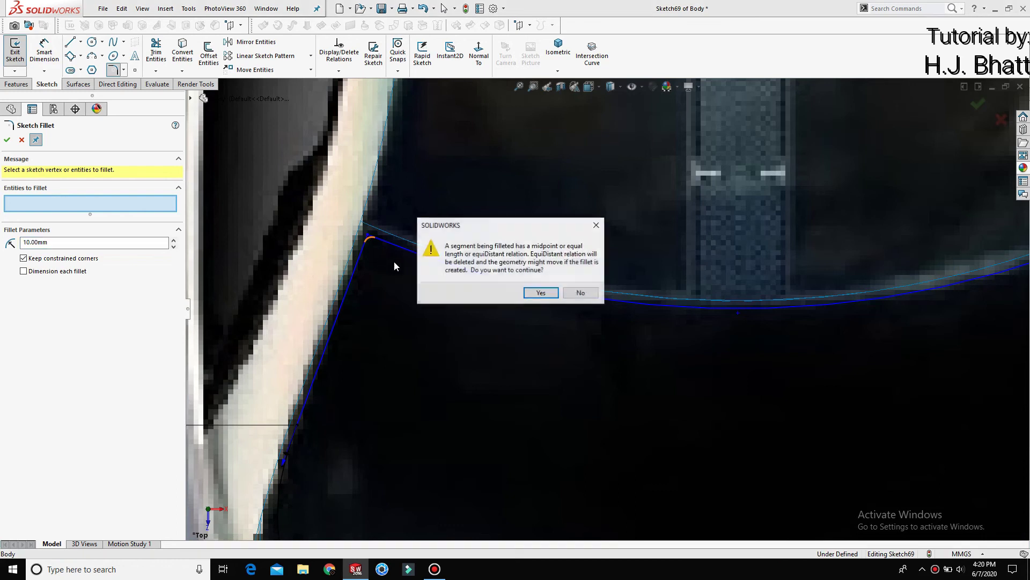
click(541, 292)
scroll(504, 316, up, 3)
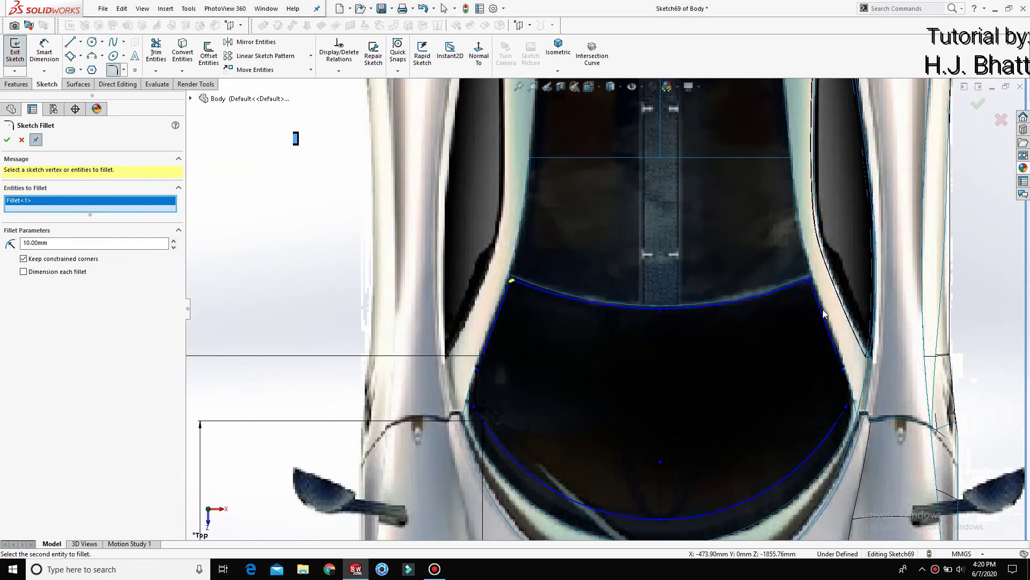
scroll(825, 314, down, 2)
click(789, 274)
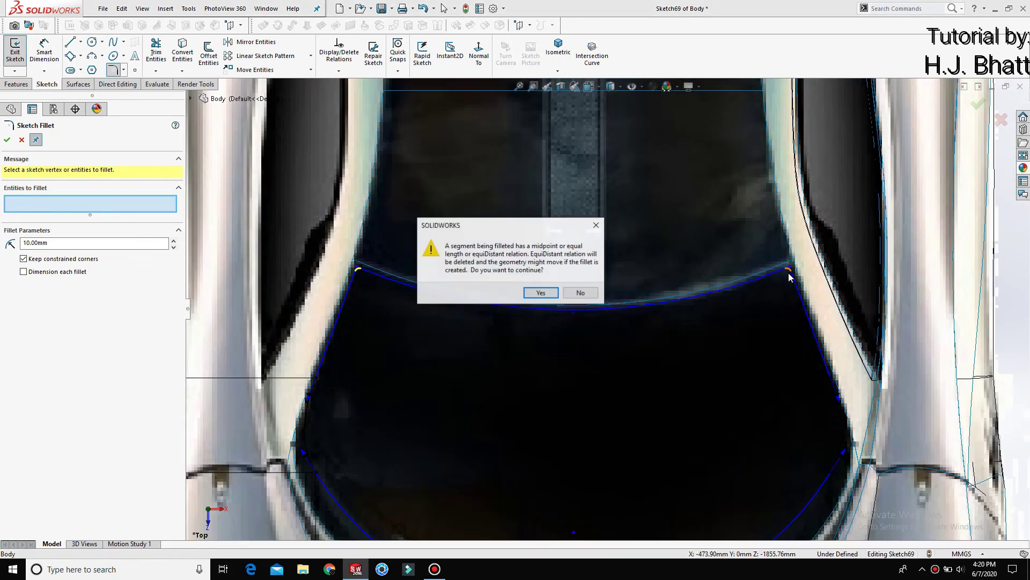
click(541, 294)
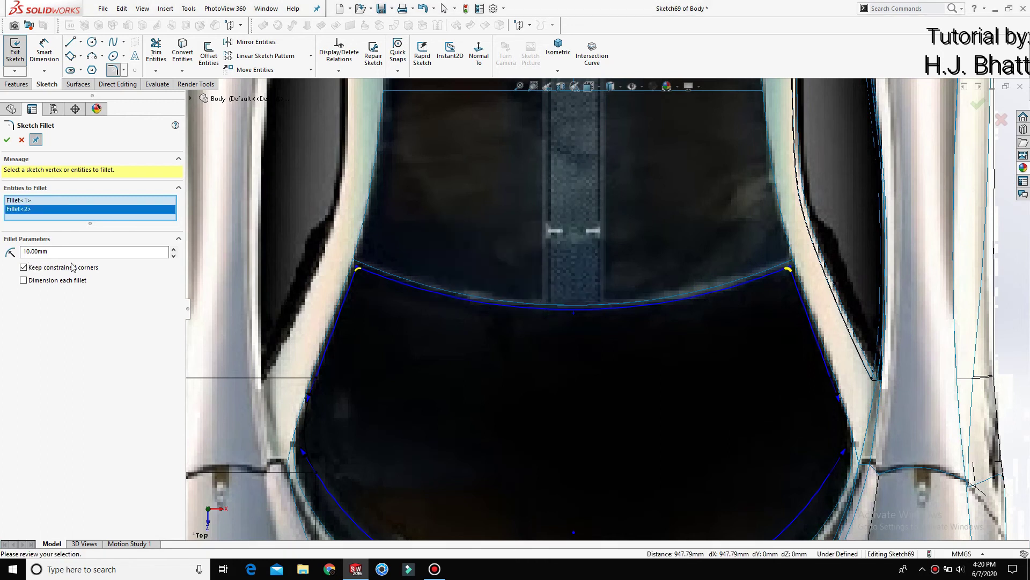
click(7, 140)
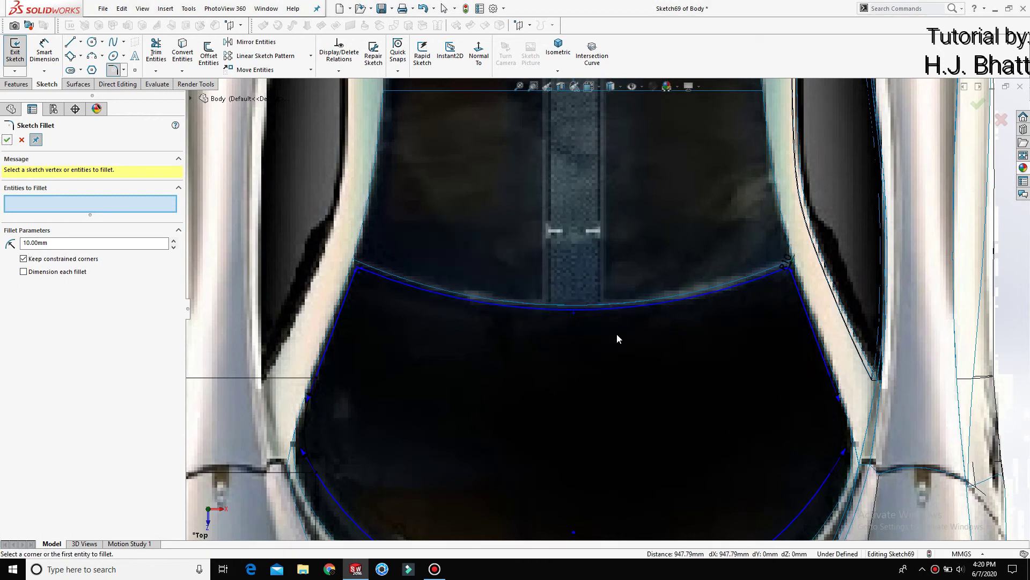
scroll(633, 339, up, 3)
scroll(604, 394, up, 2)
scroll(613, 413, down, 5)
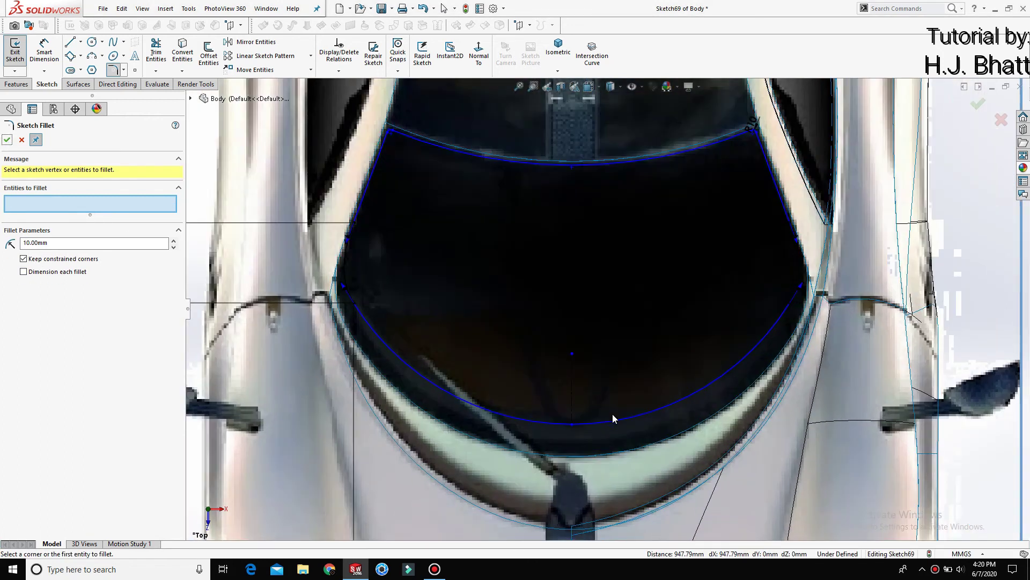
click(21, 140)
scroll(612, 308, up, 3)
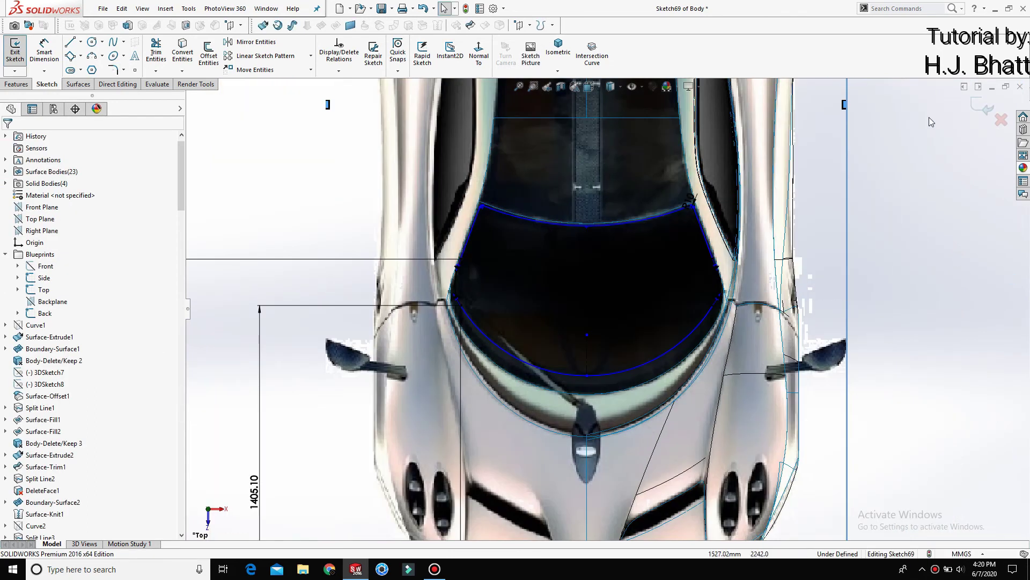
Step: Exit the sketch and project Sketch69 onto the three roof faces as Curve7
click(974, 106)
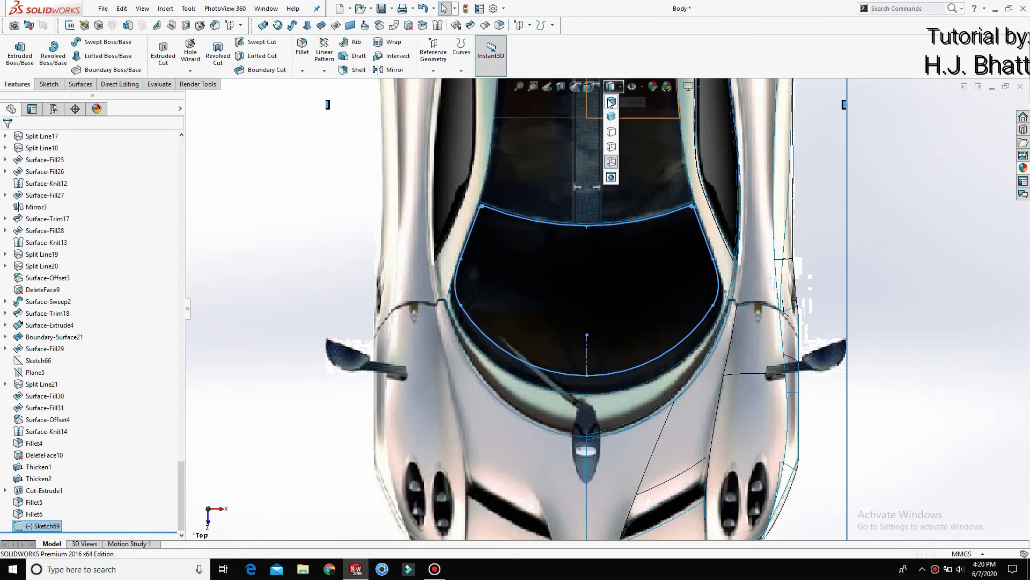
click(611, 102)
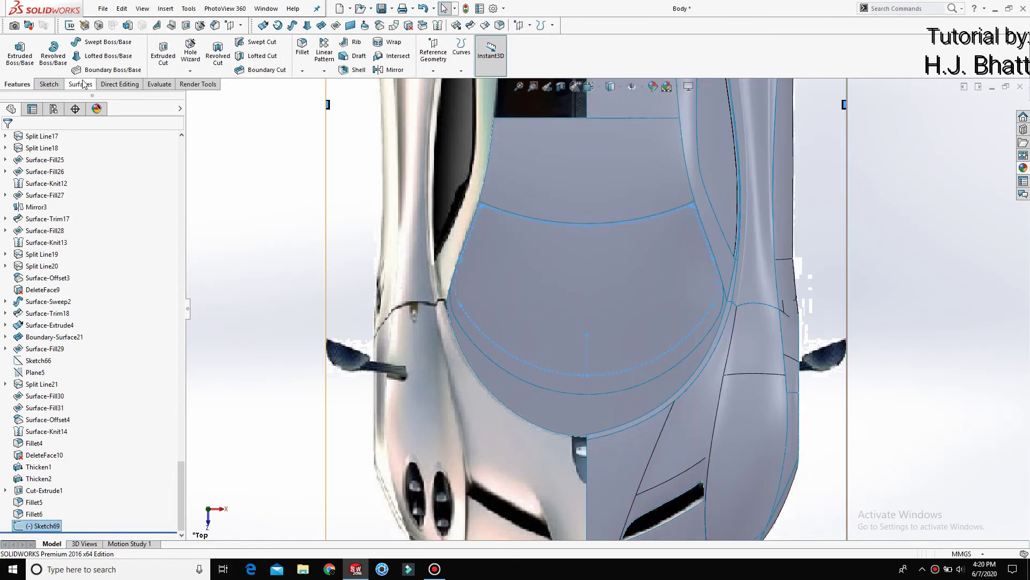
click(430, 63)
click(461, 63)
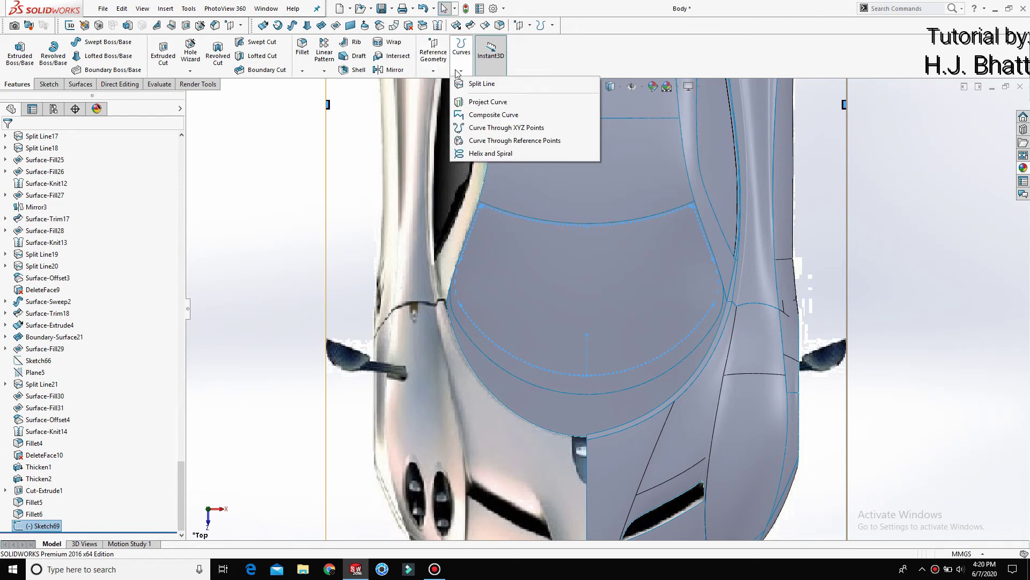
click(526, 311)
click(561, 312)
click(670, 325)
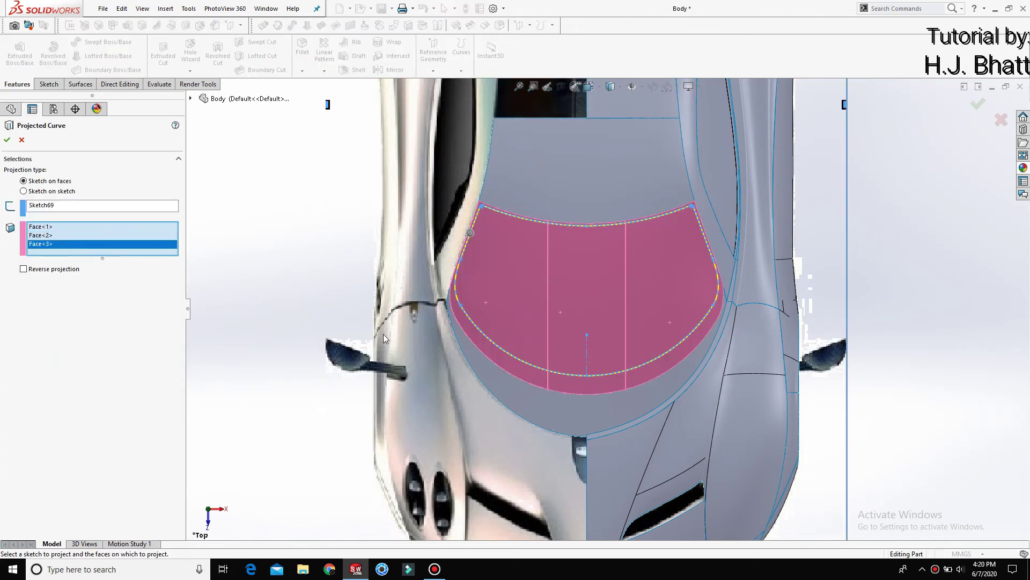
click(7, 140)
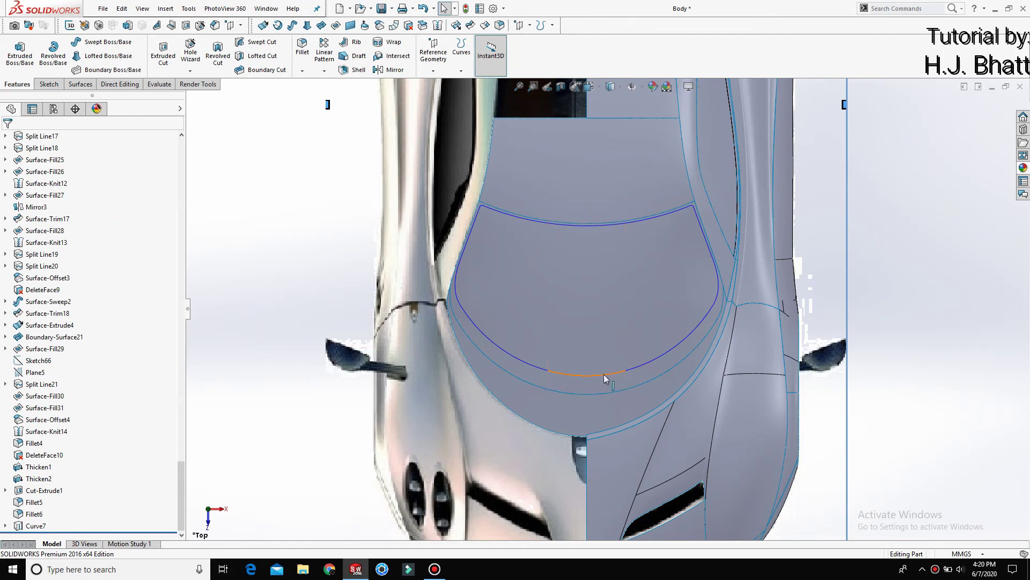
Step: Orbit the car to a tilted 3D view to inspect Curve7
scroll(582, 317, up, 1)
scroll(582, 318, up, 2)
mouse_move(570, 315)
middle_down()
mouse_move(549, 198)
mouse_move(529, 156)
middle_up()
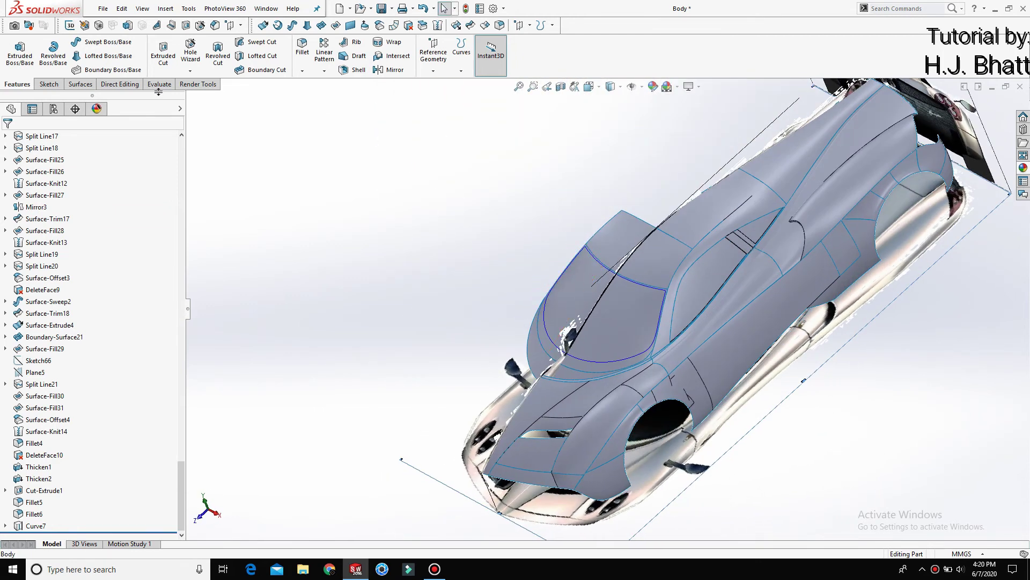
Step: Thicken the Surface-Offset3 windshield by 3.00 mm with Merge result unchecked
click(49, 84)
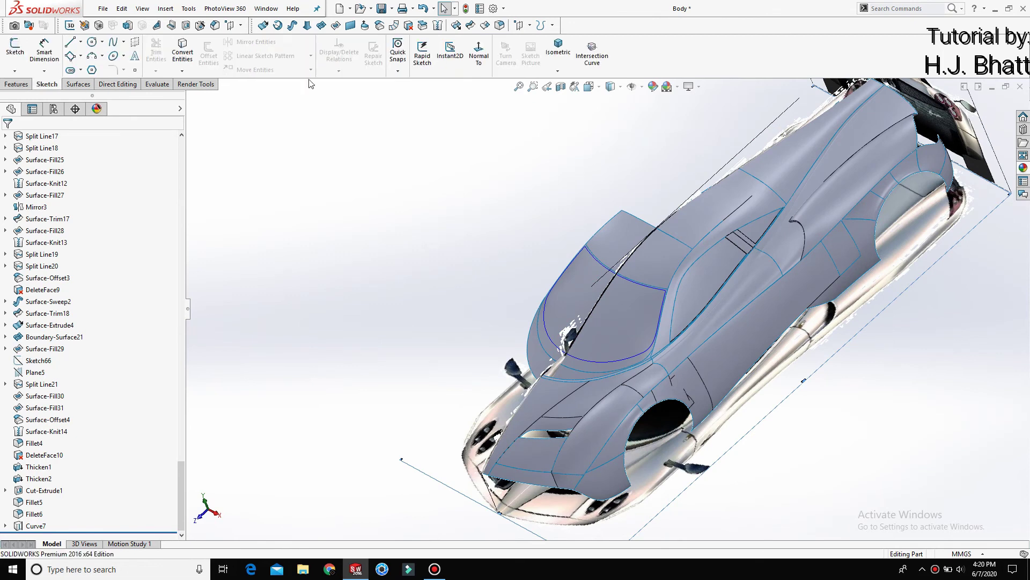
click(16, 83)
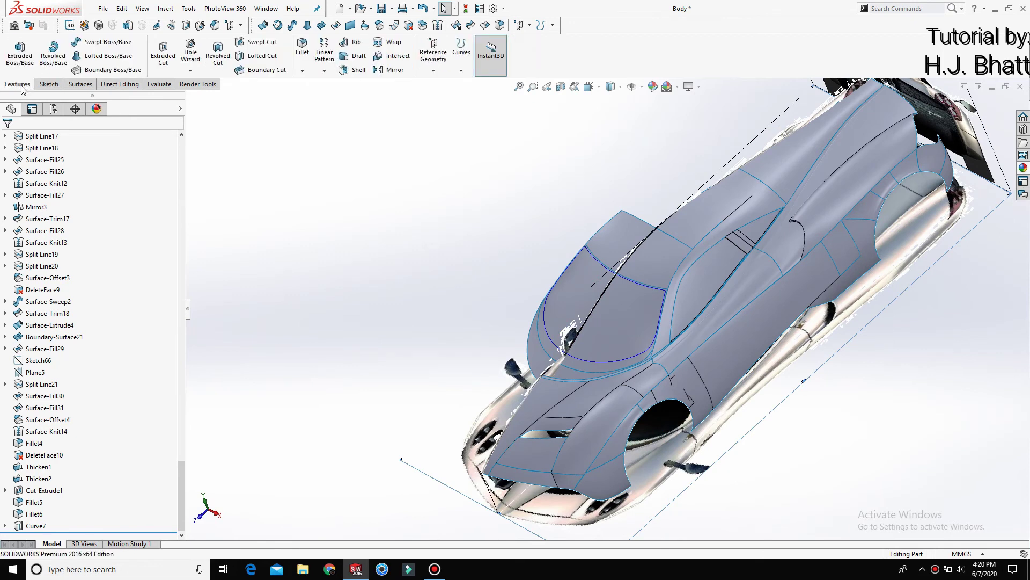
click(79, 84)
click(480, 42)
scroll(613, 320, down, 3)
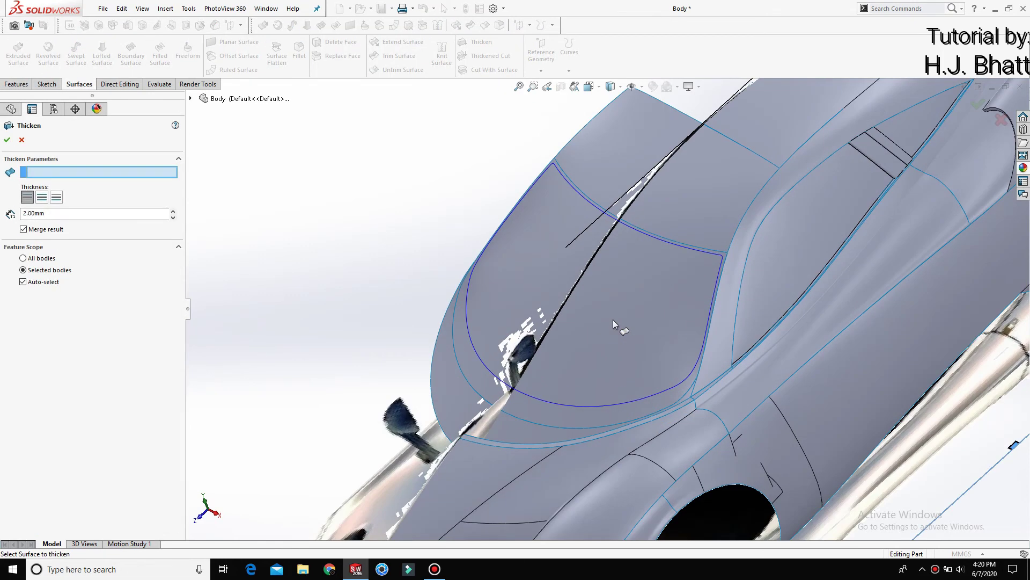
click(618, 323)
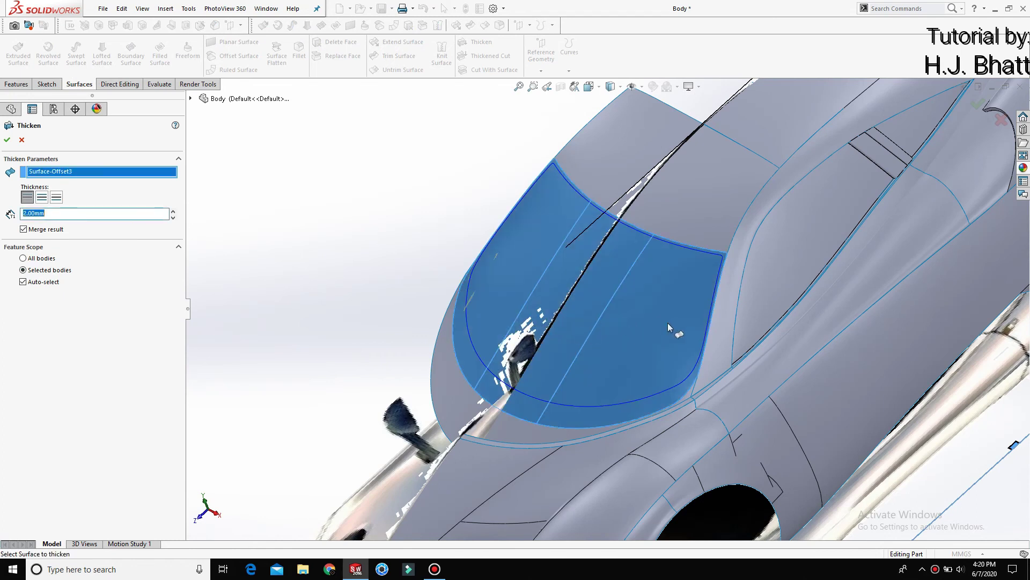
scroll(516, 384, down, 2)
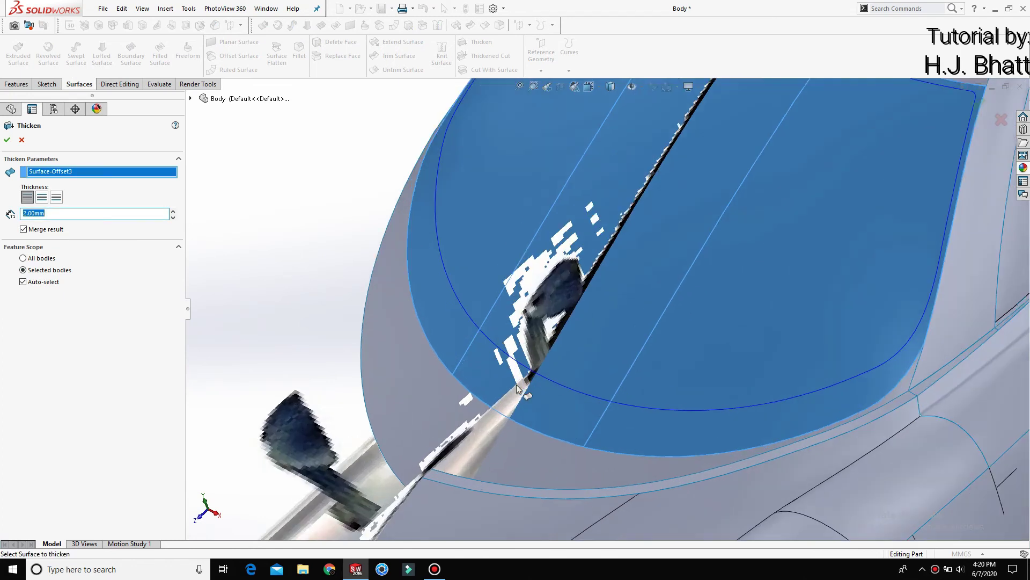
click(24, 230)
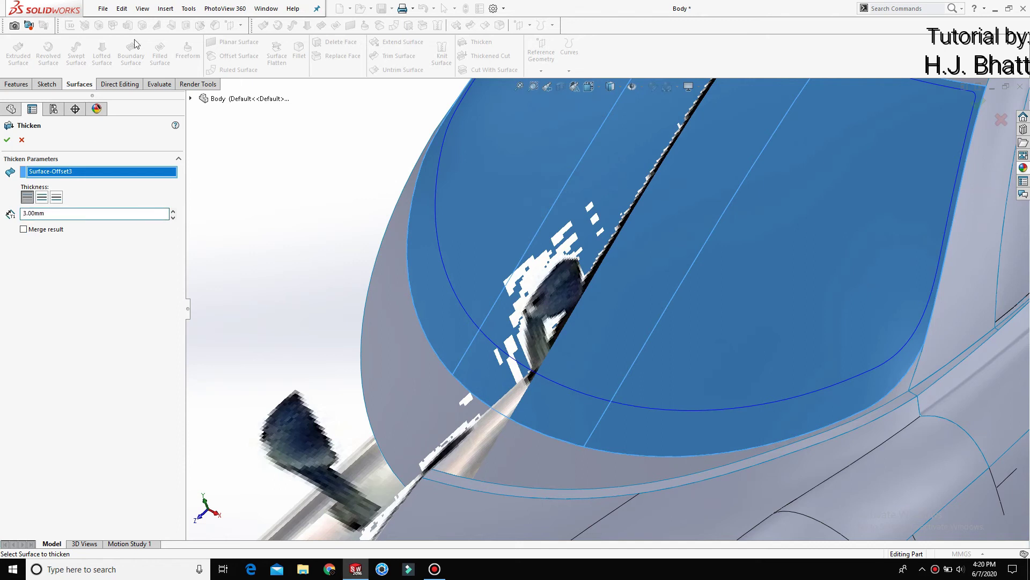
Step: Adjust view item visibility and orbit the model to see the windshield faces
click(142, 8)
mouse_move(185, 113)
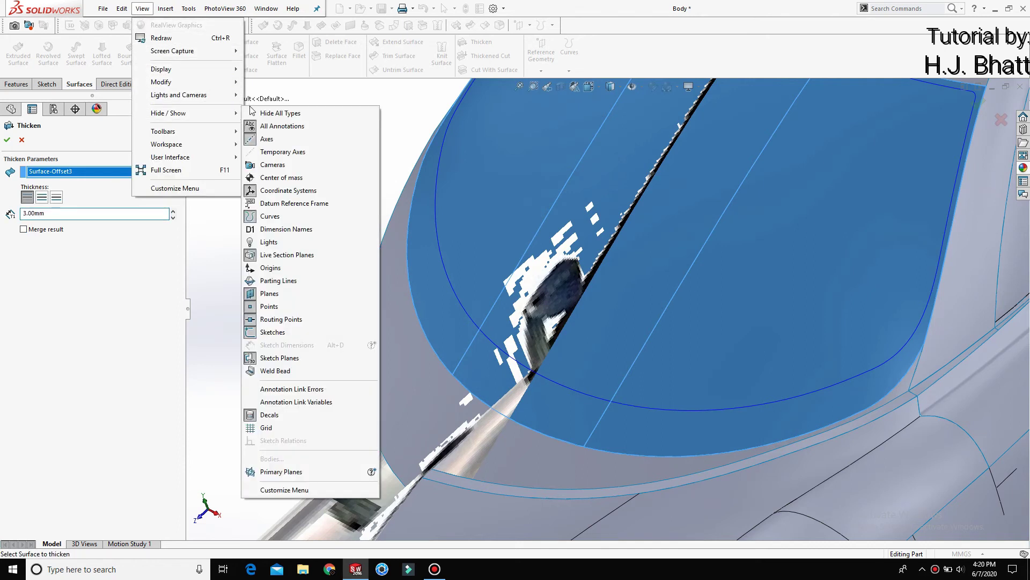
scroll(368, 184, up, 2)
scroll(483, 200, up, 2)
scroll(574, 196, down, 3)
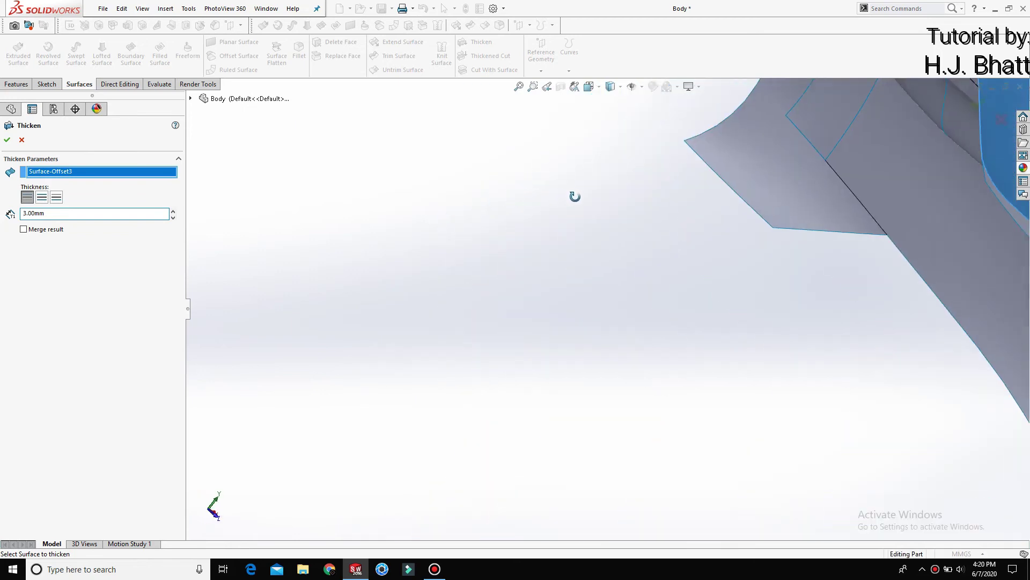
mouse_move(575, 197)
middle_down()
mouse_move(920, 194)
mouse_move(807, 227)
mouse_move(850, 188)
mouse_move(880, 299)
mouse_move(715, 223)
middle_up()
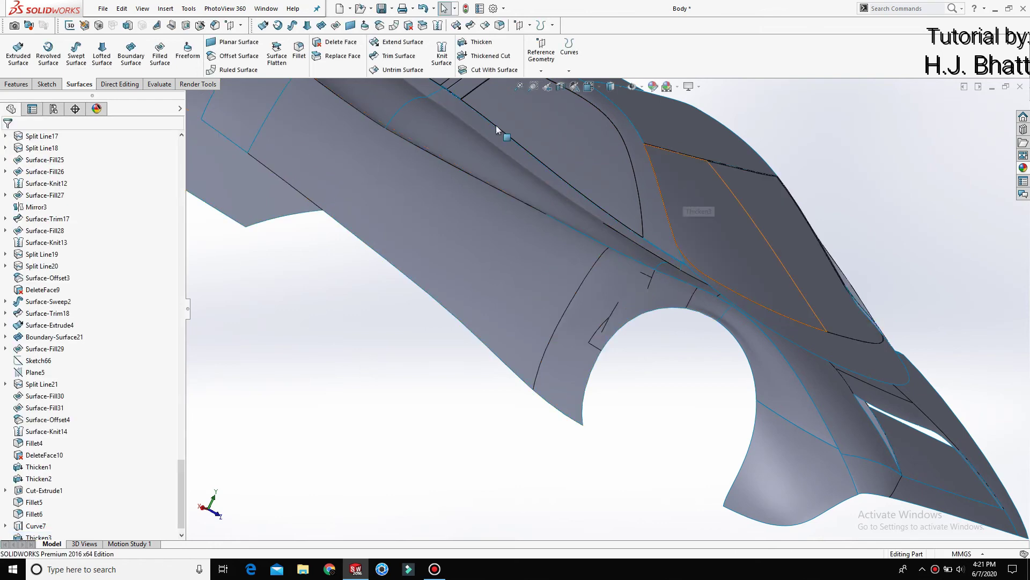
Step: Copy the three windshield faces as a 0.00 mm offset surface
click(236, 56)
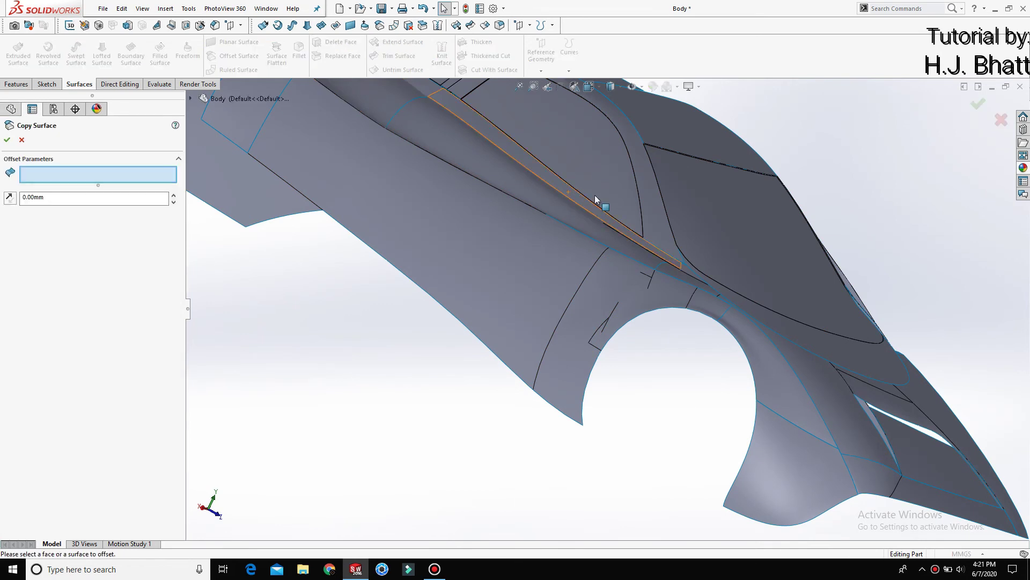
click(681, 195)
click(754, 210)
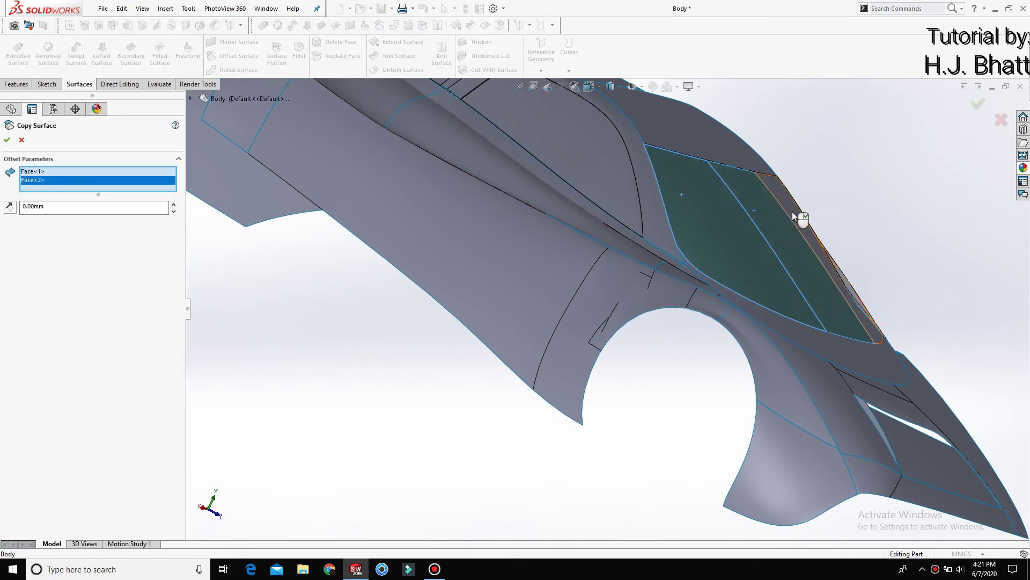
click(792, 211)
middle_drag(784, 258, 814, 262)
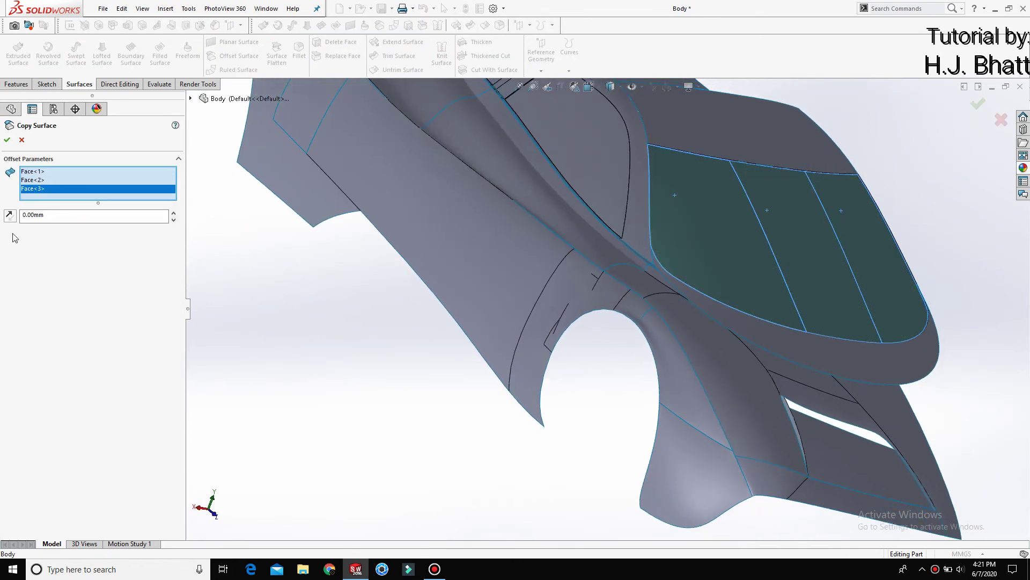
click(7, 139)
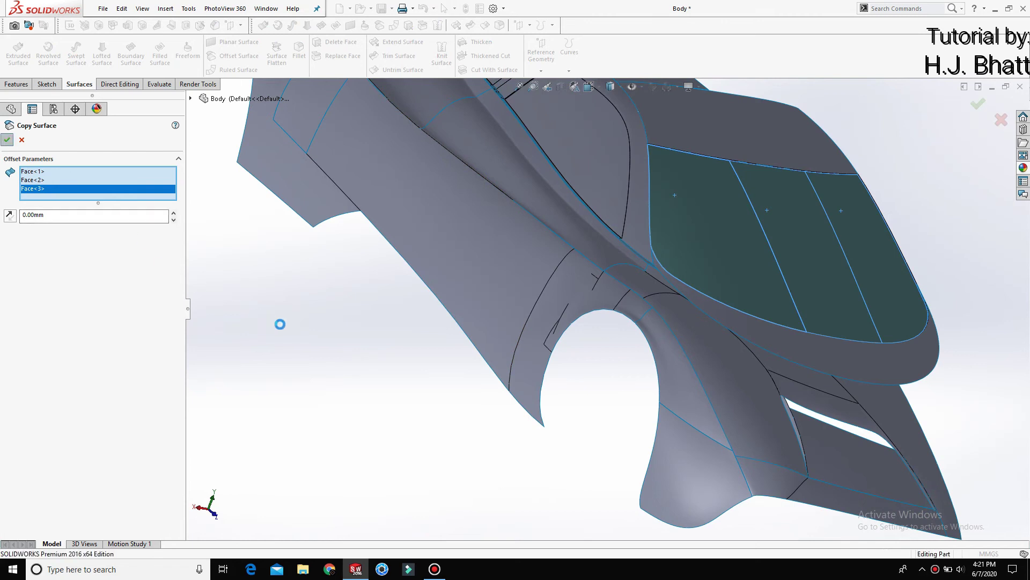
Step: Thicken Surface-Offset5 by 3.00 mm with merging turned off
click(472, 42)
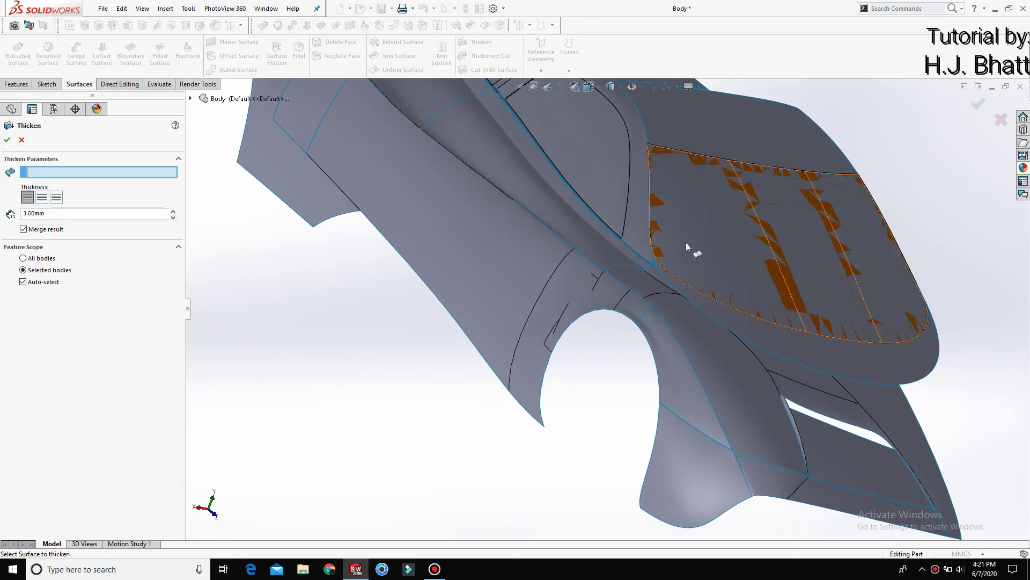
click(687, 244)
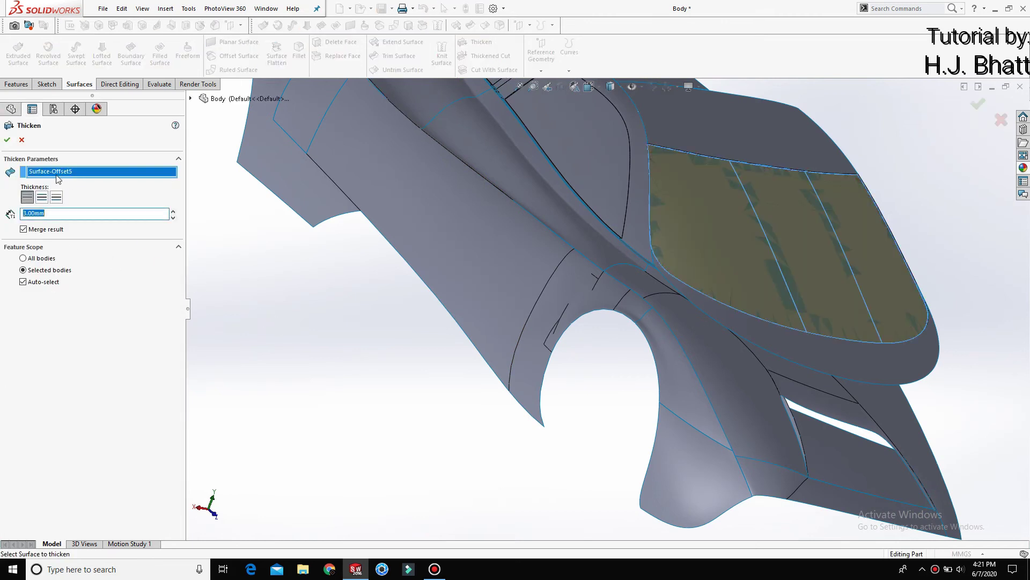
click(35, 232)
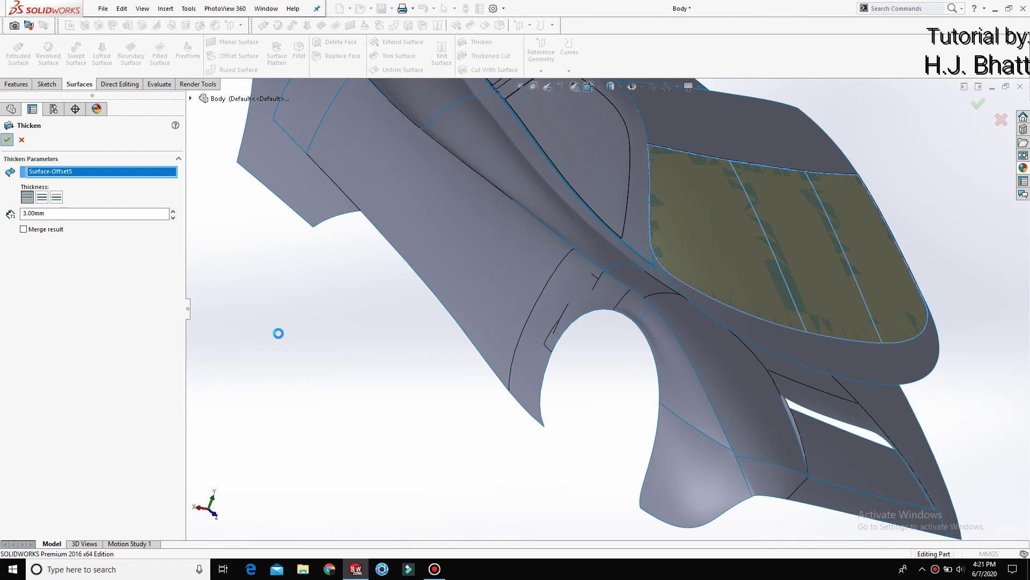
Step: Switch the car to the Top view orientation
scroll(812, 240, down, 3)
scroll(812, 240, down, 3)
scroll(812, 239, down, 3)
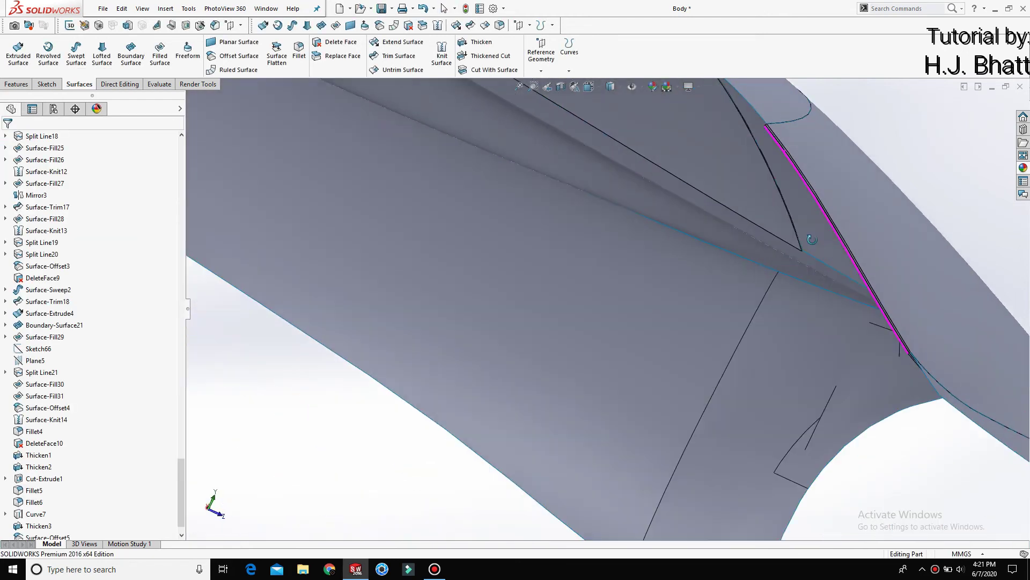
scroll(812, 239, down, 3)
scroll(793, 170, down, 2)
scroll(652, 163, down, 2)
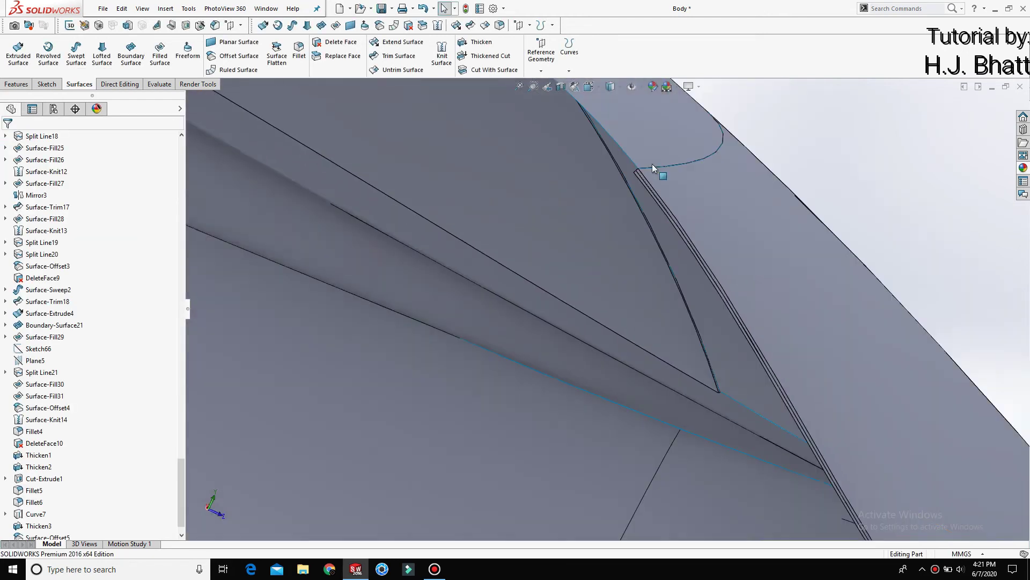
scroll(572, 185, up, 5)
scroll(588, 348, up, 2)
key(space)
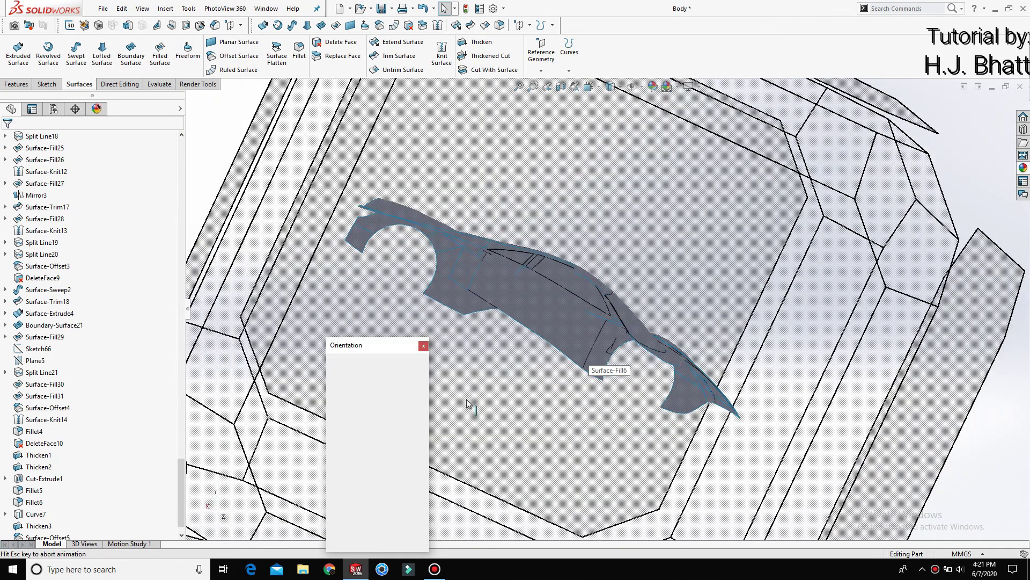
click(348, 390)
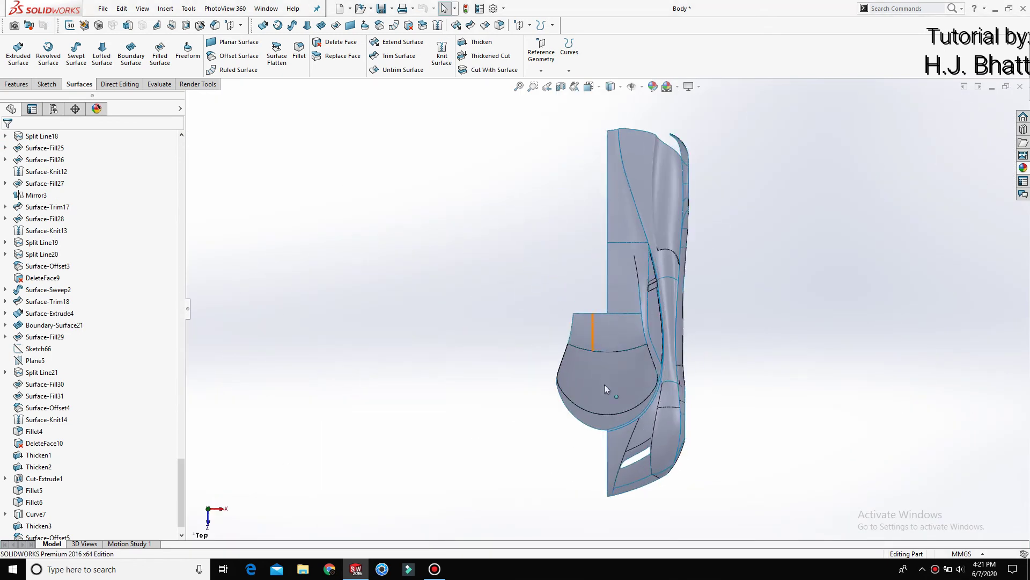
Step: Show sketches again so the reference picture is visible
scroll(606, 389, down, 3)
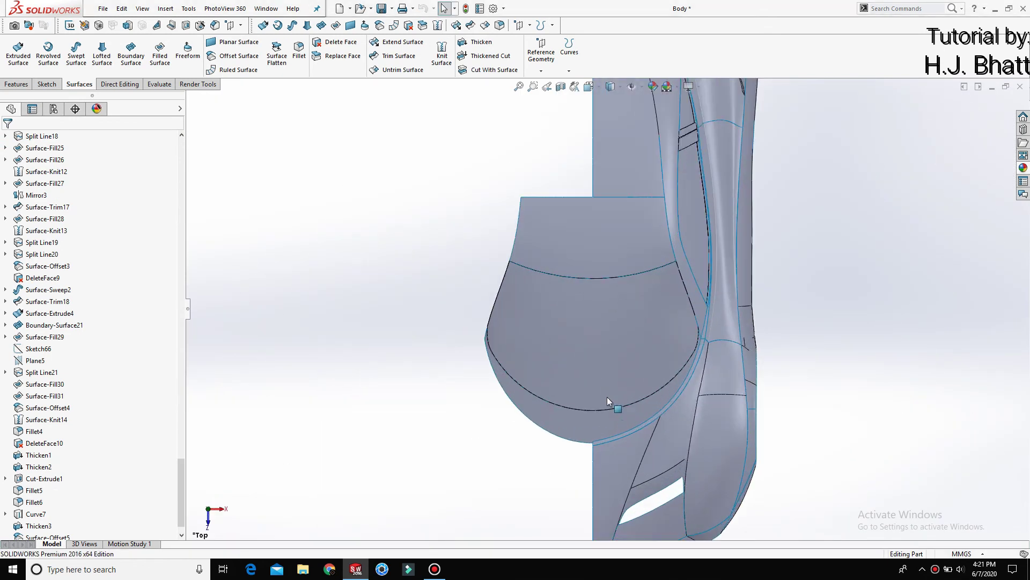
click(142, 9)
click(279, 235)
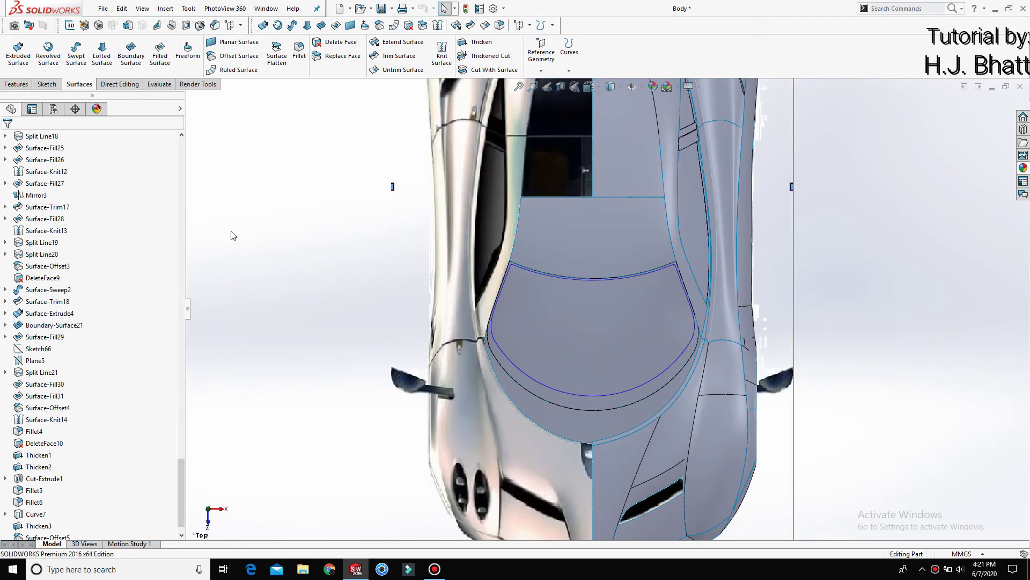
scroll(67, 514, down, 1)
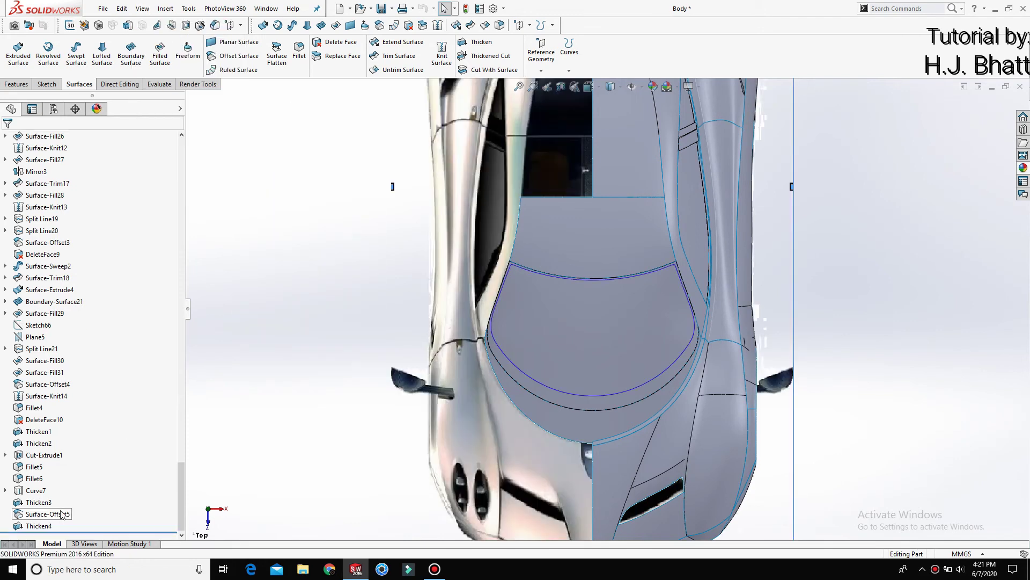
Step: Create a 3D sketch converting projected roof curve Curve7 into the sunroof outline
click(47, 84)
click(15, 71)
click(35, 96)
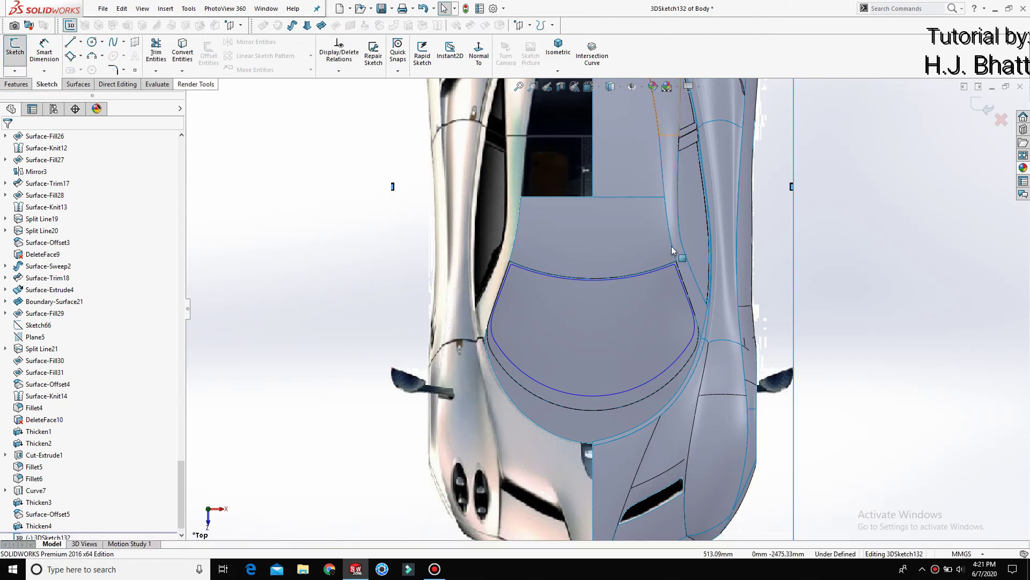
scroll(597, 347, down, 2)
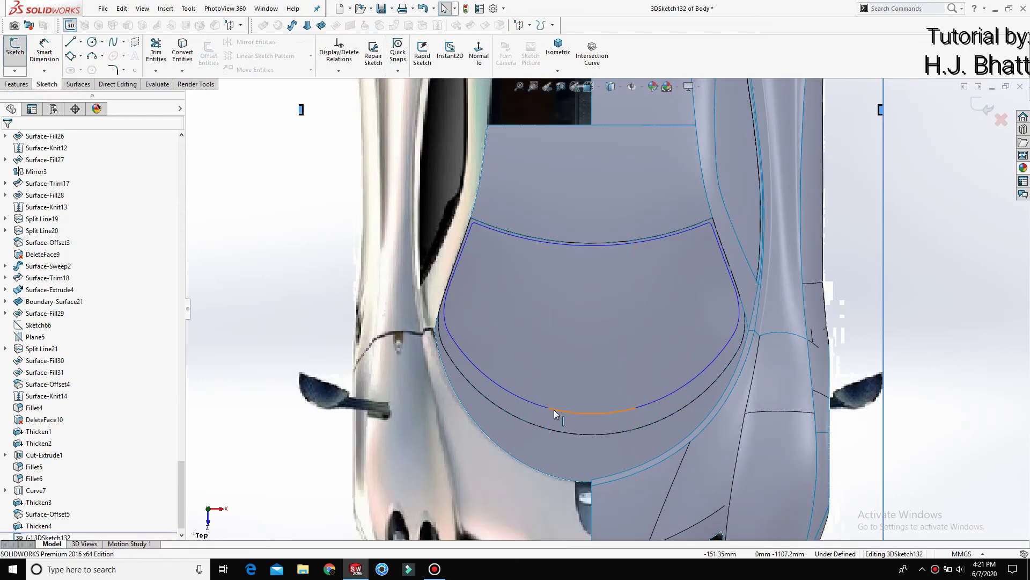
click(554, 410)
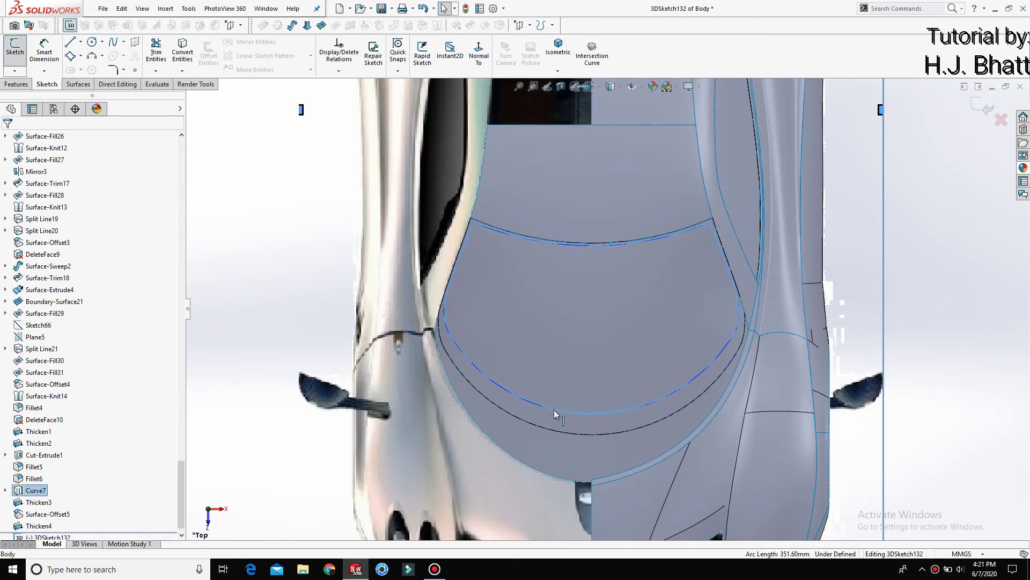
click(182, 54)
scroll(745, 254, up, 2)
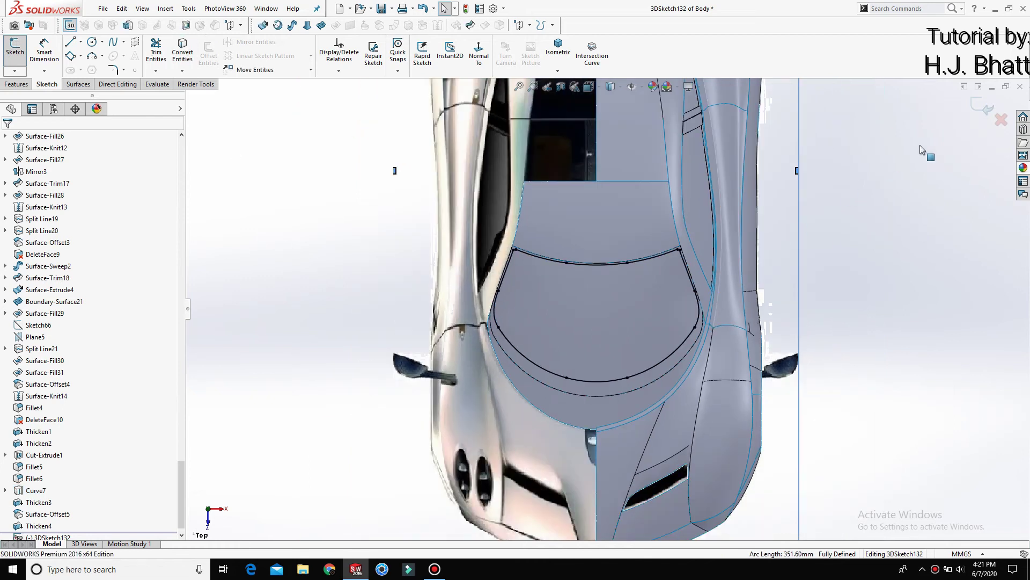
click(982, 107)
Step: View the car from the Right and start a new sketch on the Right Plane
key(f)
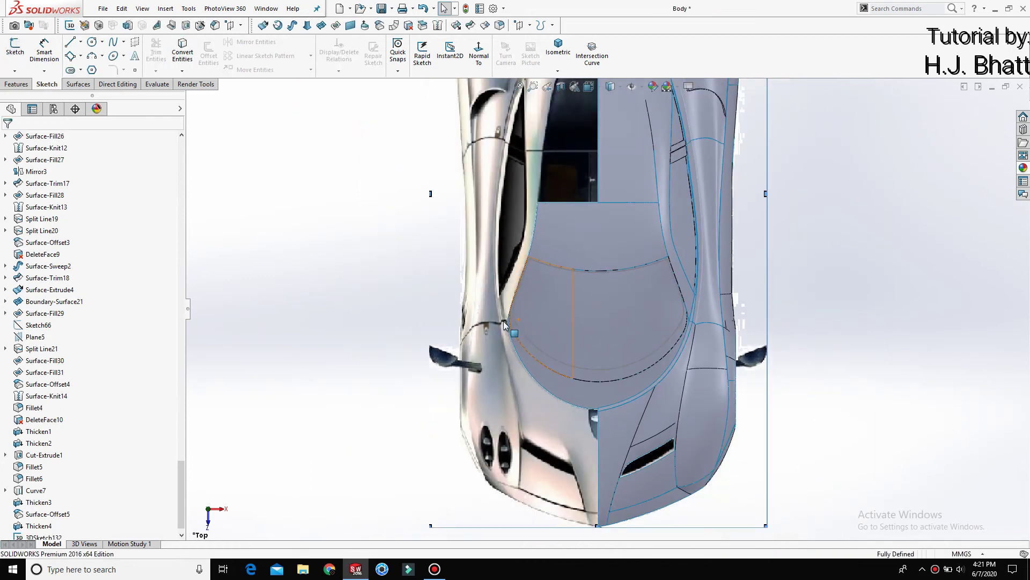
key(space)
click(355, 382)
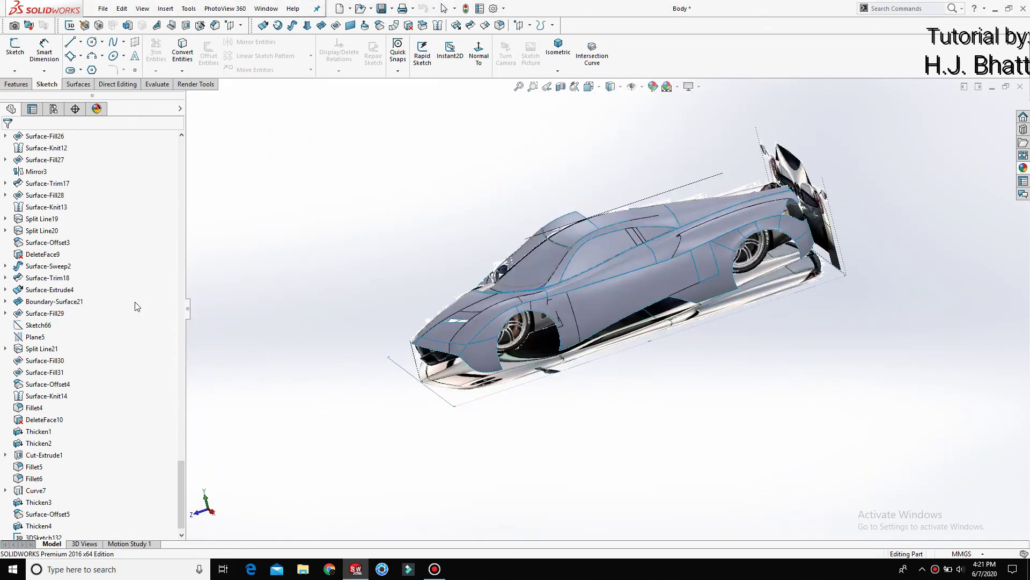
drag(183, 477, 185, 157)
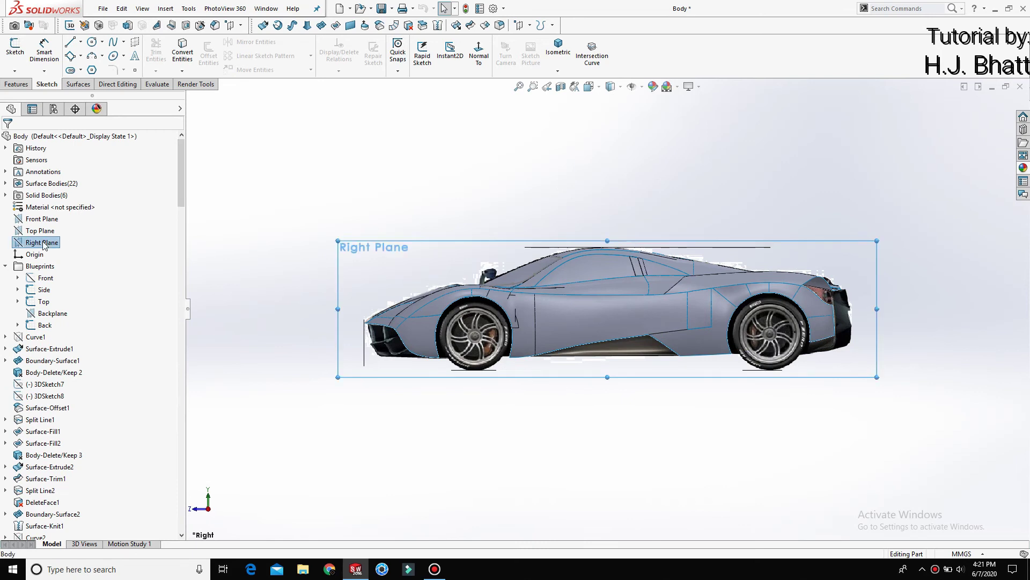
click(42, 242)
Step: Draw a short slanted line rising from the windshield's front edge above the front wheel
click(70, 42)
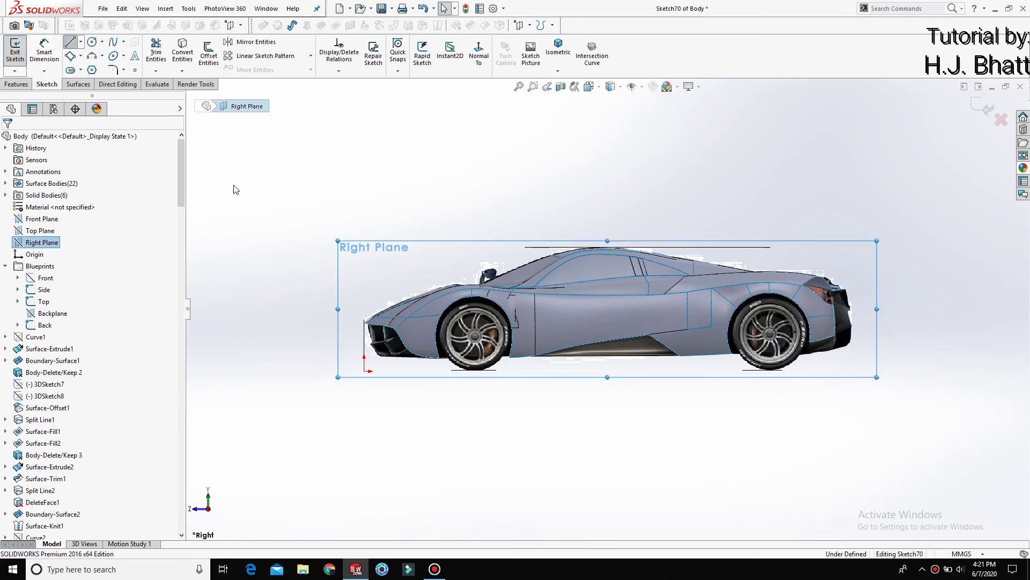
scroll(511, 282, down, 8)
scroll(512, 283, down, 2)
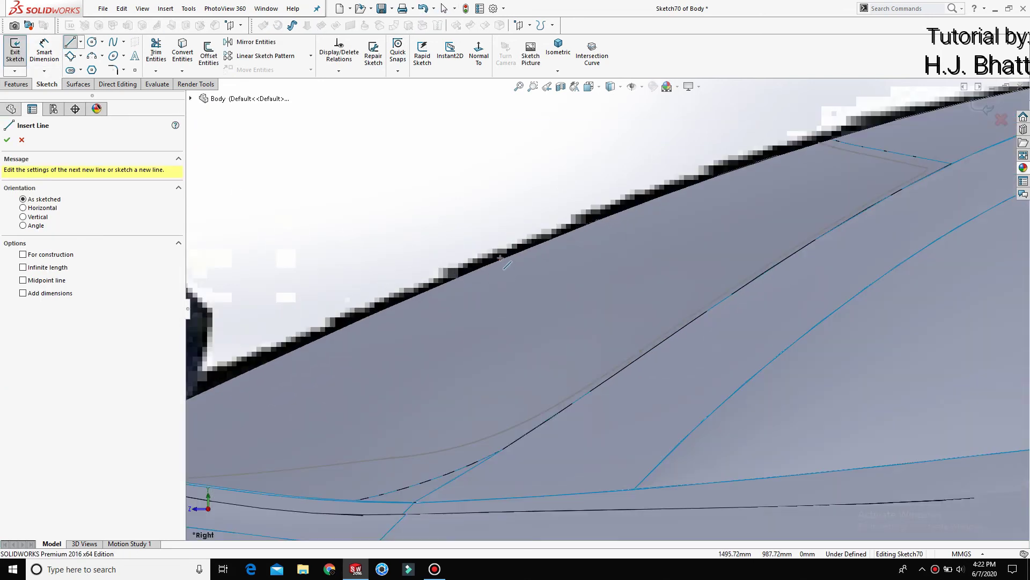
click(499, 257)
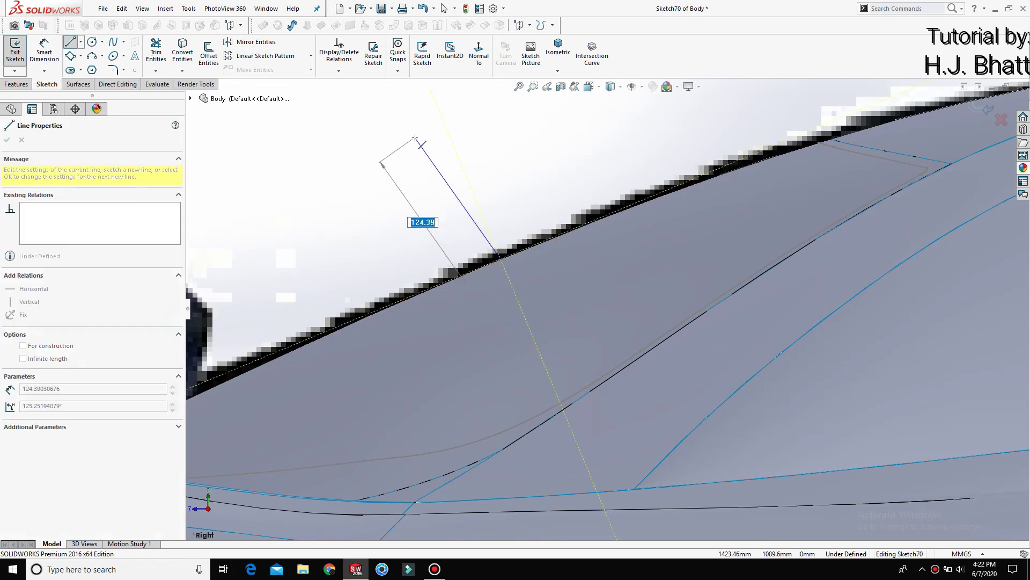
scroll(415, 138, up, 2)
click(457, 181)
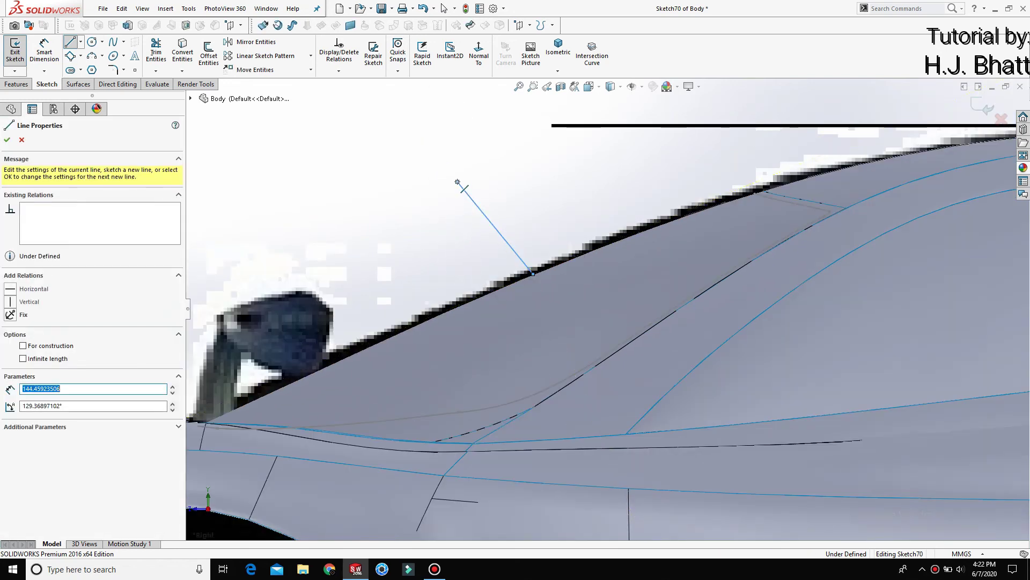
Step: Begin dimensioning the line's upper endpoint with Smart Dimension
key(Escape)
key(d)
click(458, 182)
scroll(536, 361, up, 2)
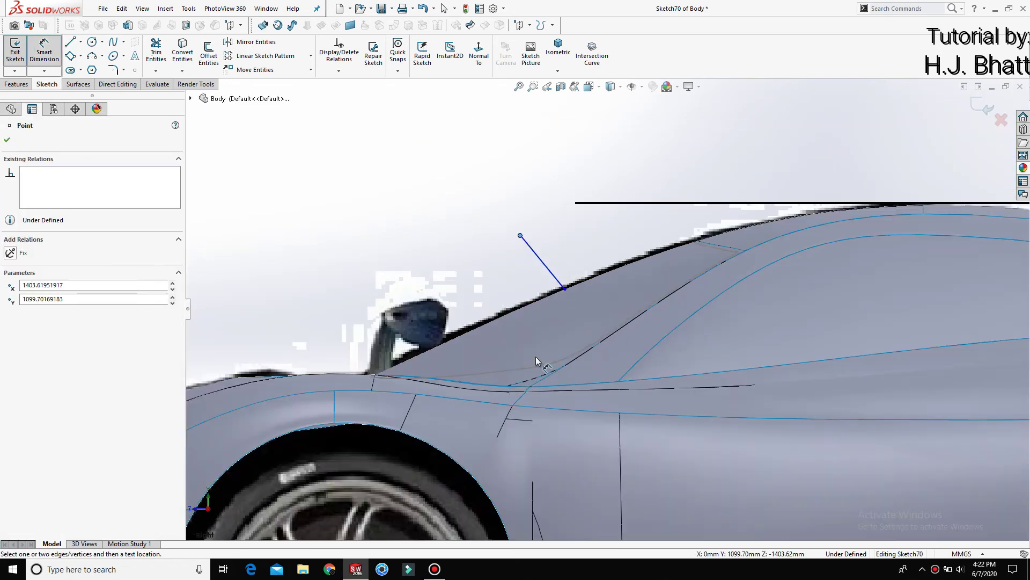
scroll(537, 361, up, 4)
Step: Dimension the upper endpoint 1294.54 horizontally from the origin
click(396, 435)
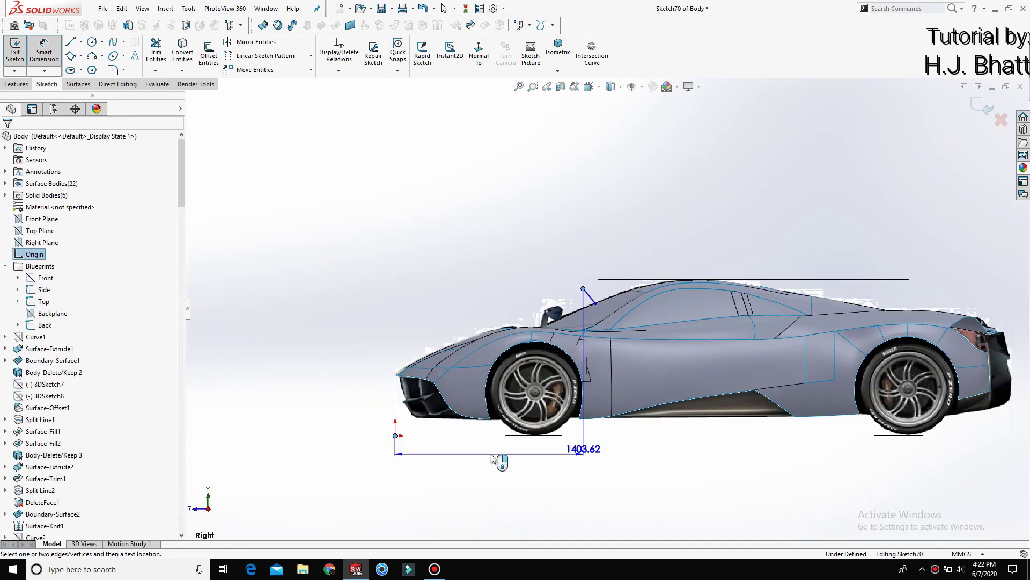
click(499, 465)
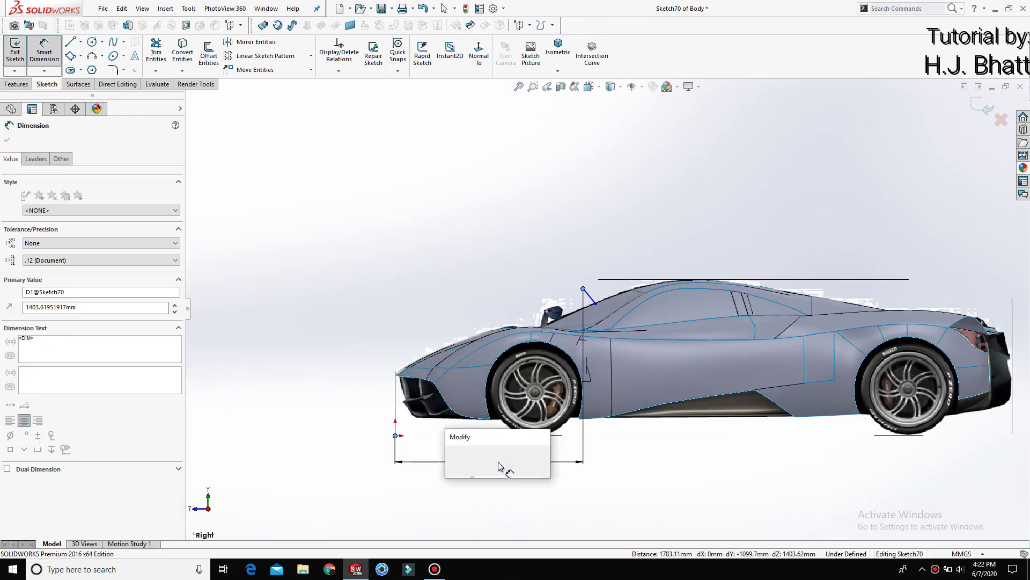
text(129)
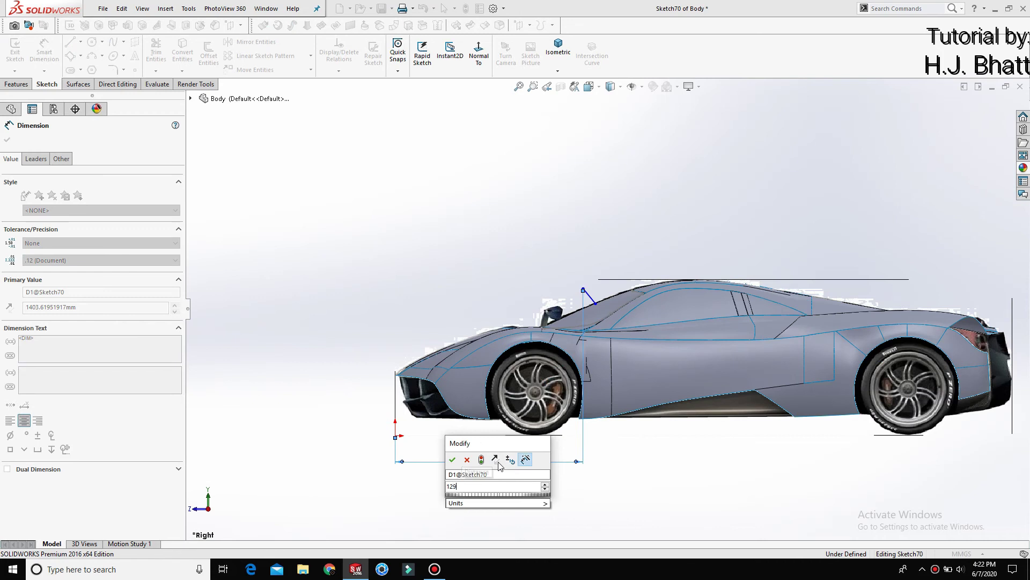
text(4.)
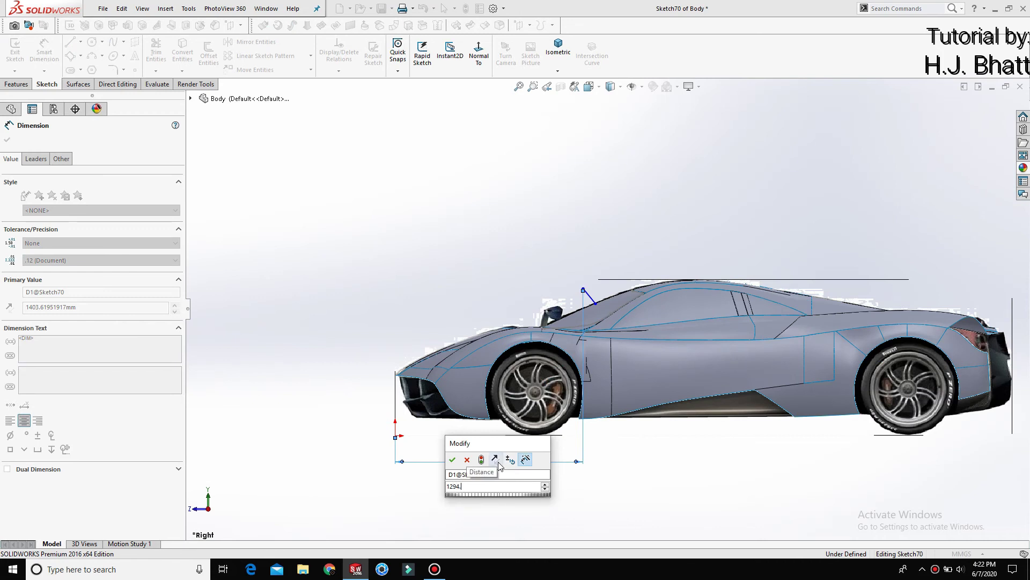
text(54)
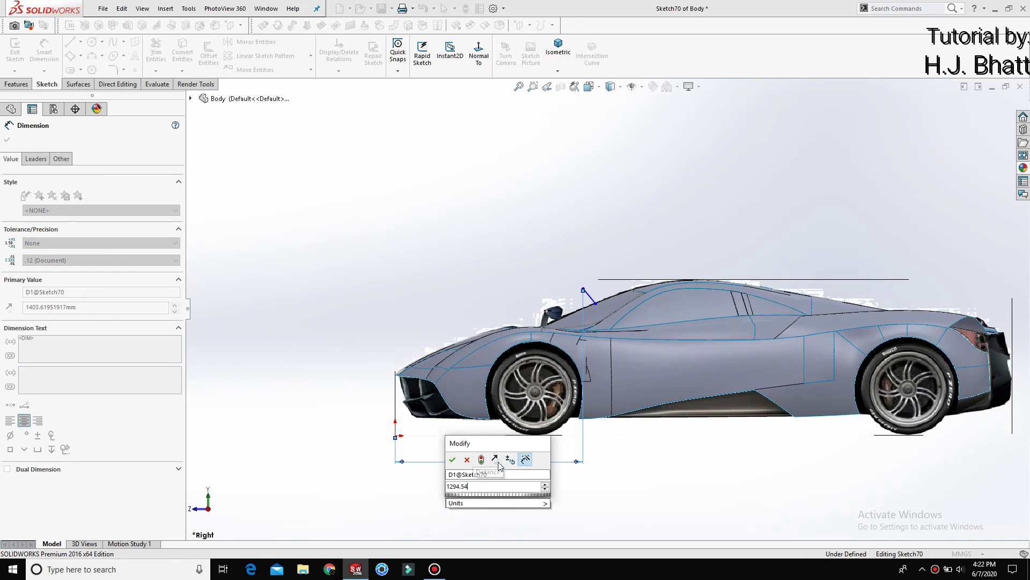
click(467, 459)
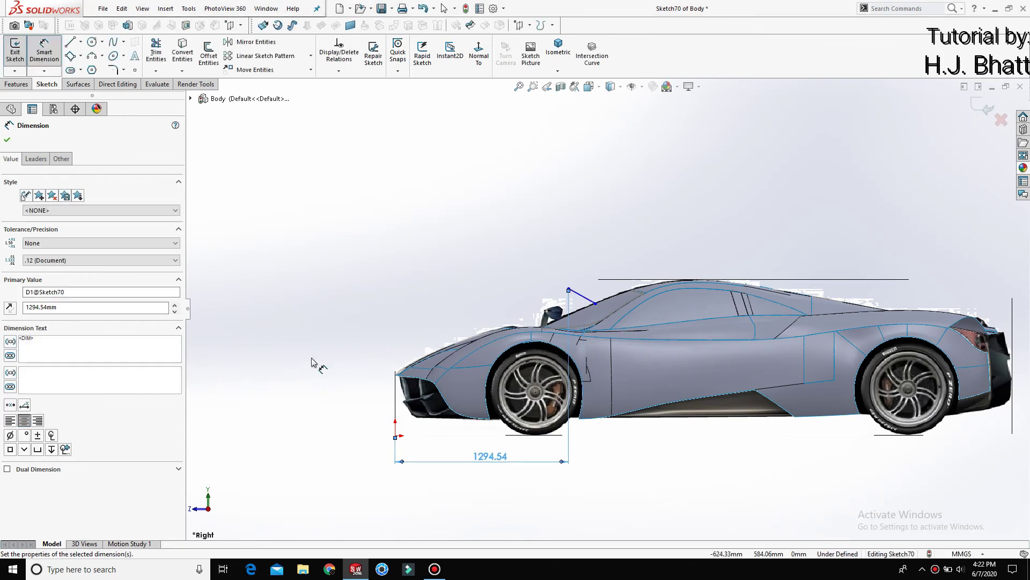
key(Escape)
Step: Dimension the lower endpoint 1431.60 horizontally from the origin
scroll(612, 259, down, 4)
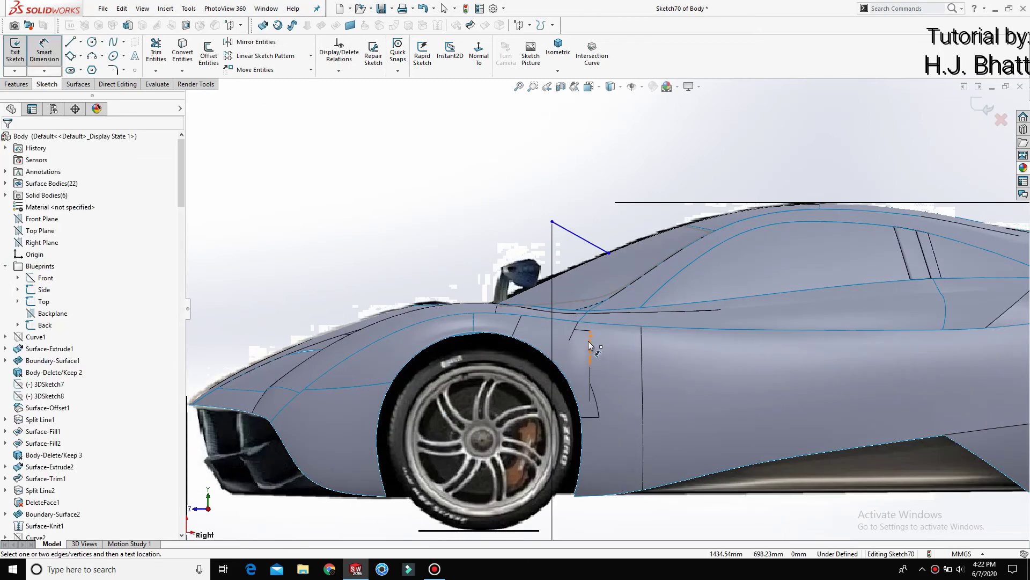
click(609, 254)
scroll(558, 370, up, 4)
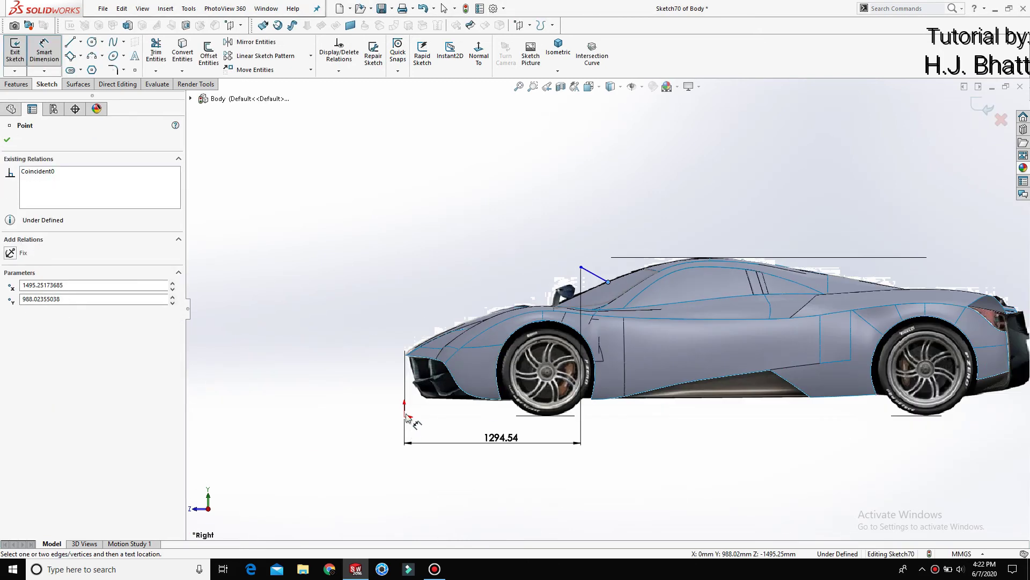
click(405, 417)
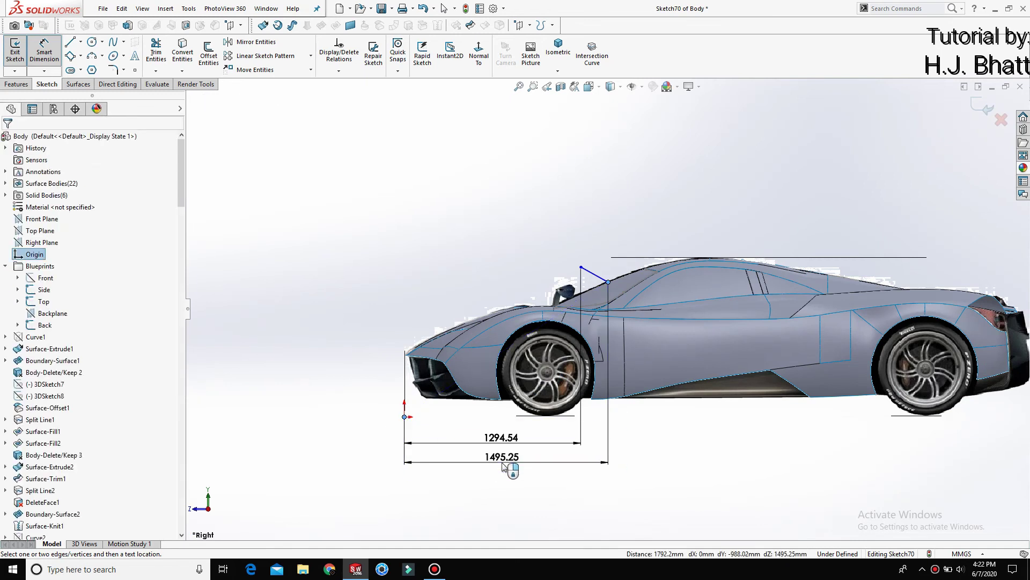
click(502, 462)
text(1431.6)
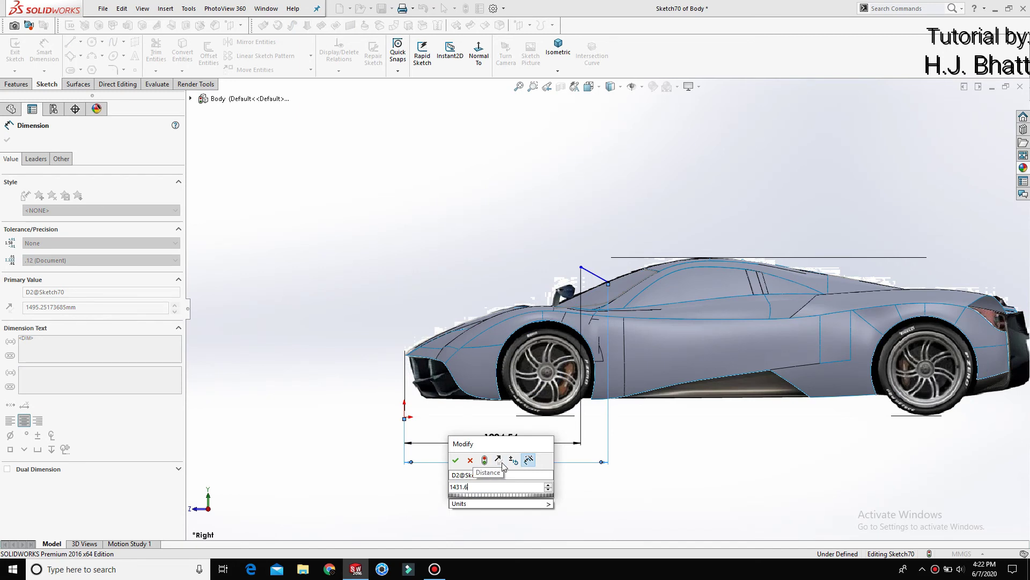
key(Escape)
click(535, 520)
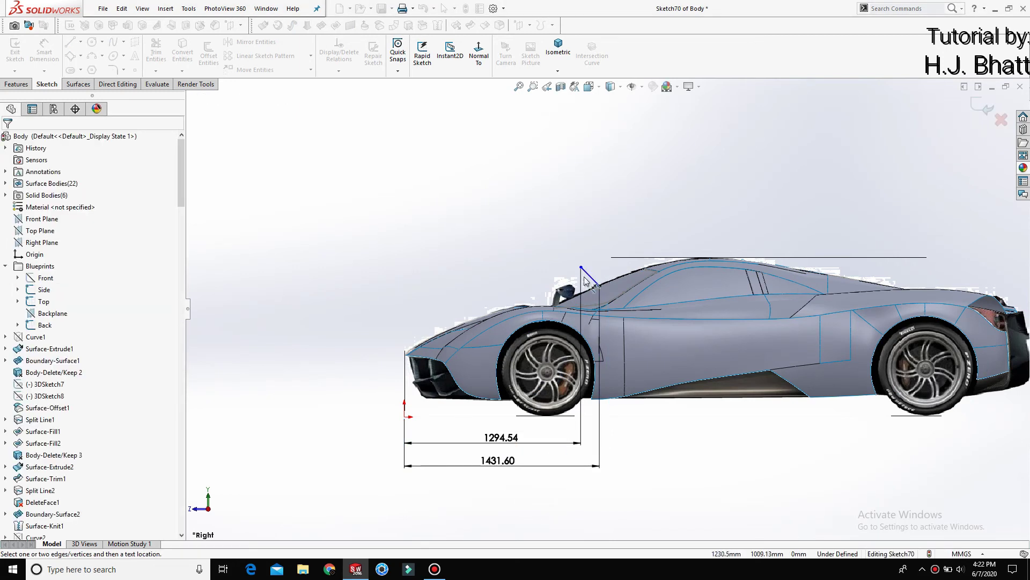
Step: Set the upper endpoint's vertical height above the origin to 1290.10
scroll(616, 263, down, 3)
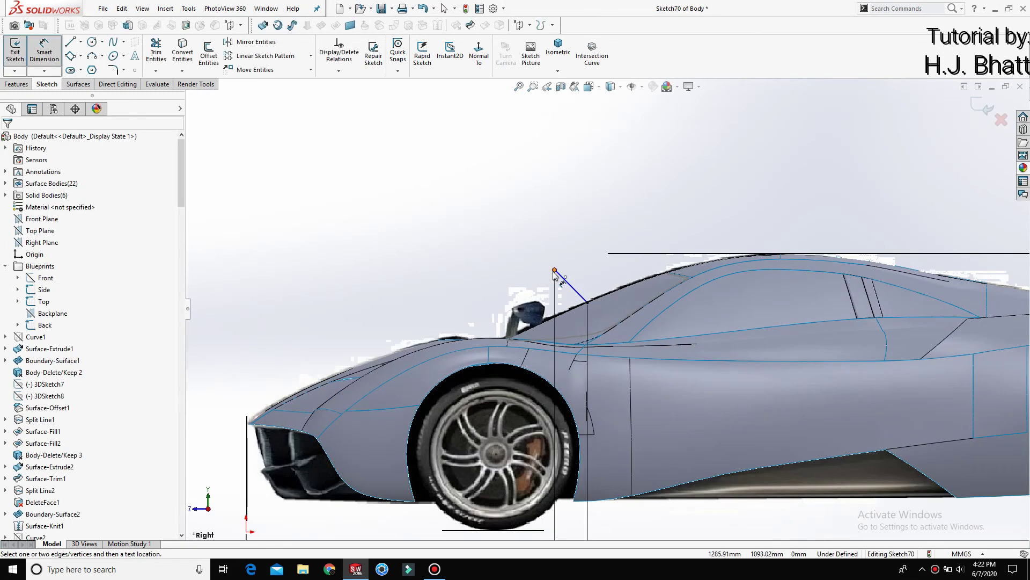
click(555, 270)
scroll(608, 309, up, 4)
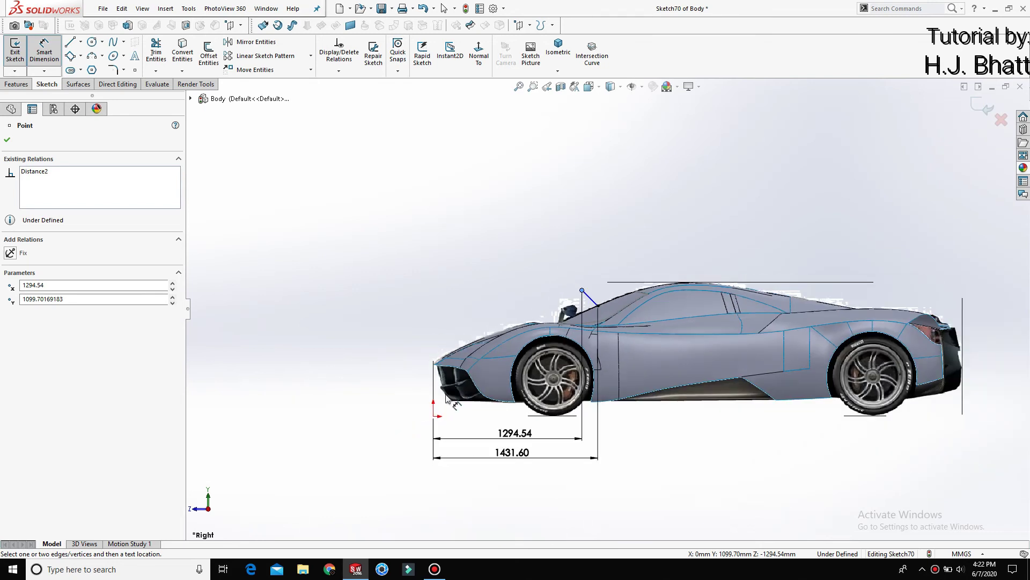
click(433, 416)
click(407, 390)
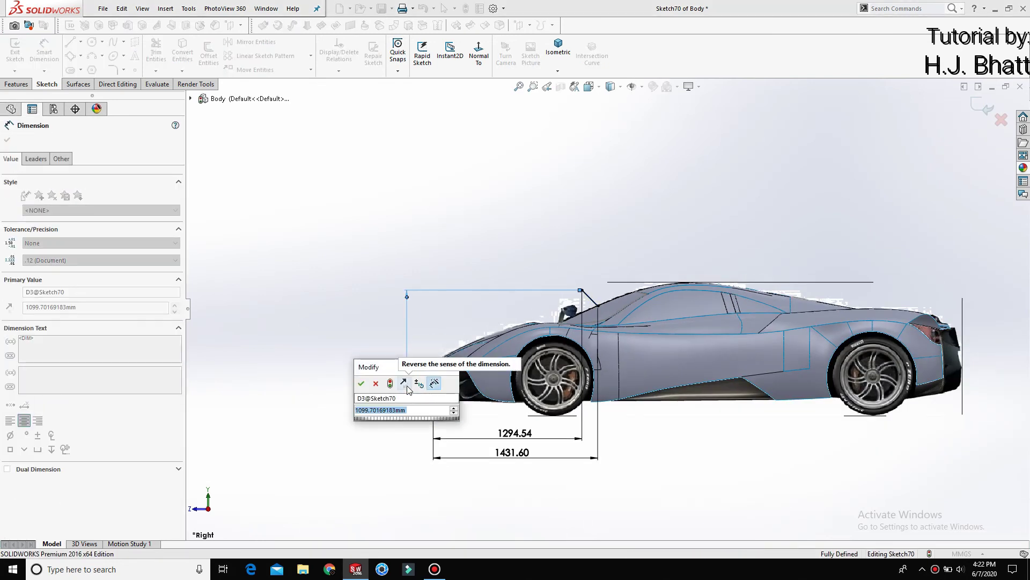
text(129)
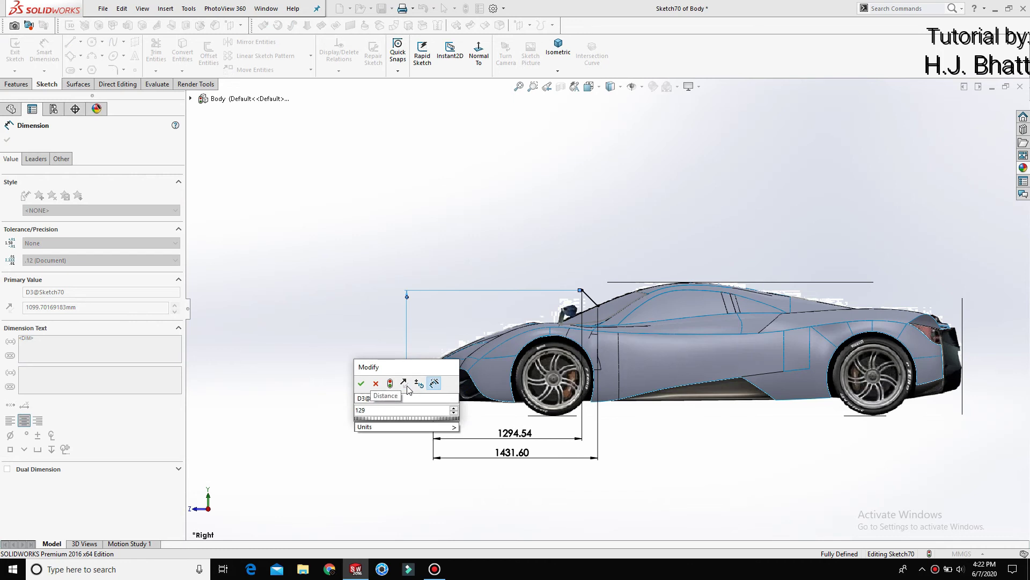
text(0.1)
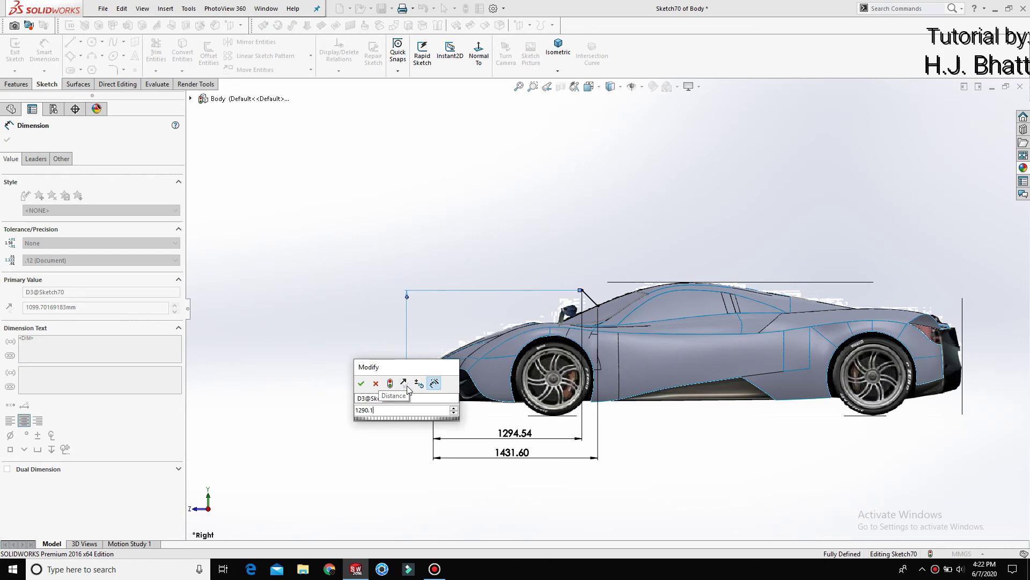
key(Return)
key(Escape)
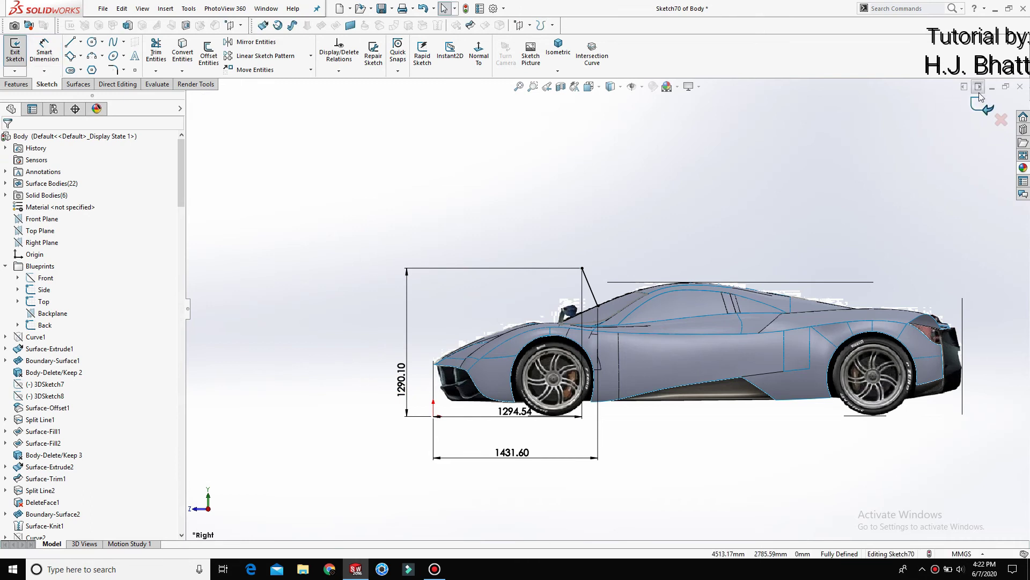
Step: Close Sketch70 and set up an extruded cut from the 3DSketch132 sunroof contour
click(353, 248)
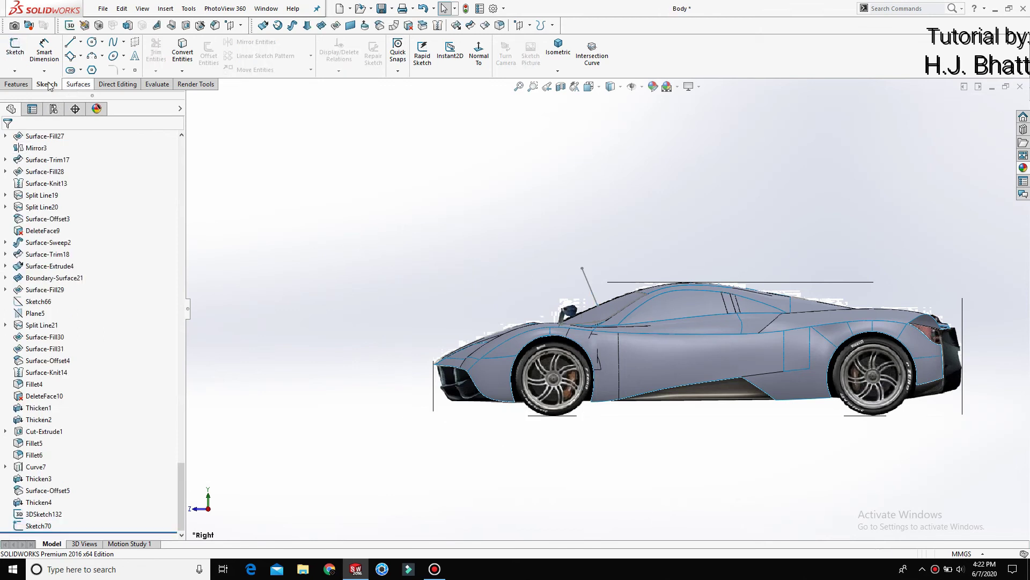
click(16, 84)
click(163, 53)
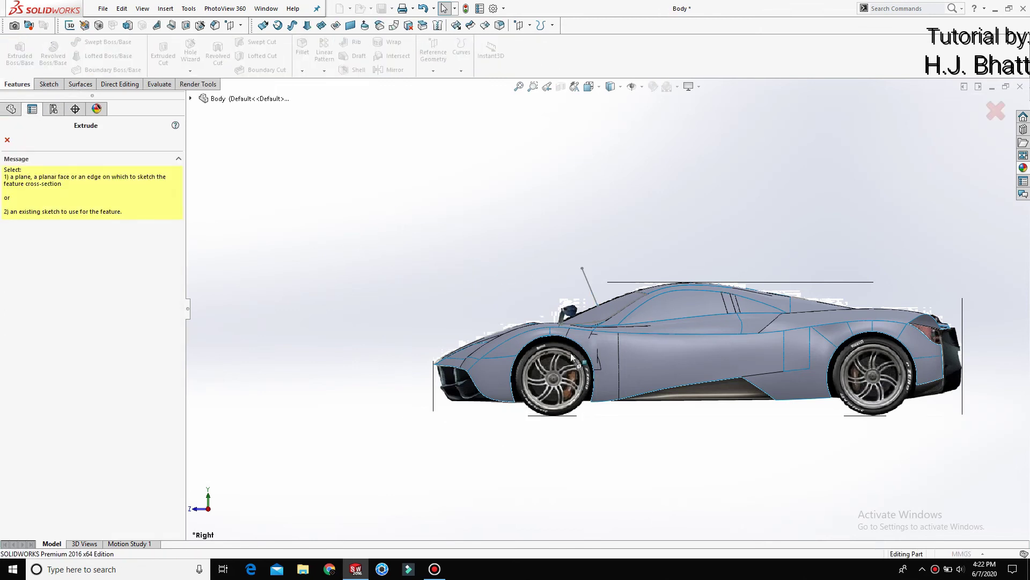
middle_drag(572, 359, 614, 411)
click(606, 369)
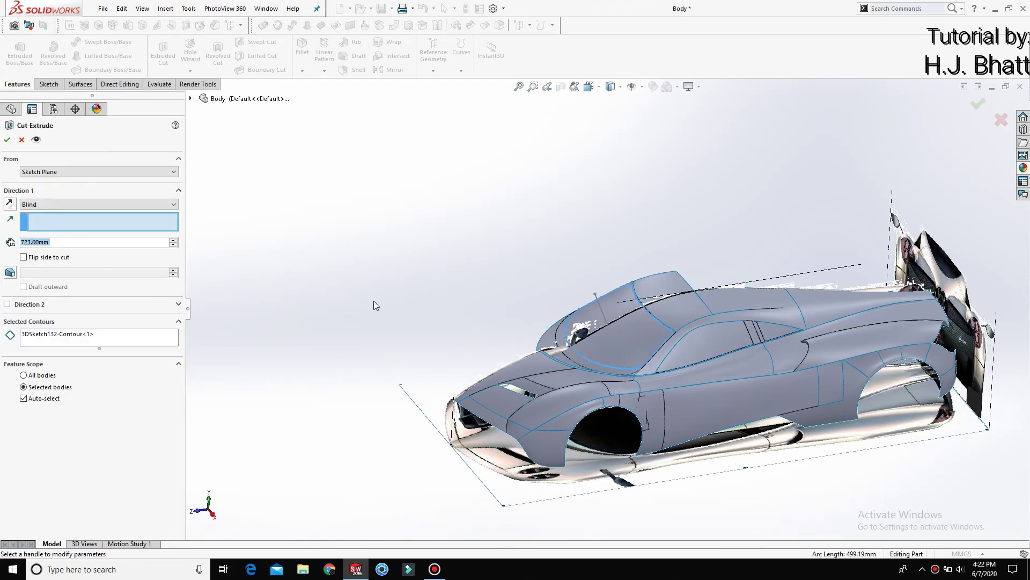
scroll(557, 323, down, 3)
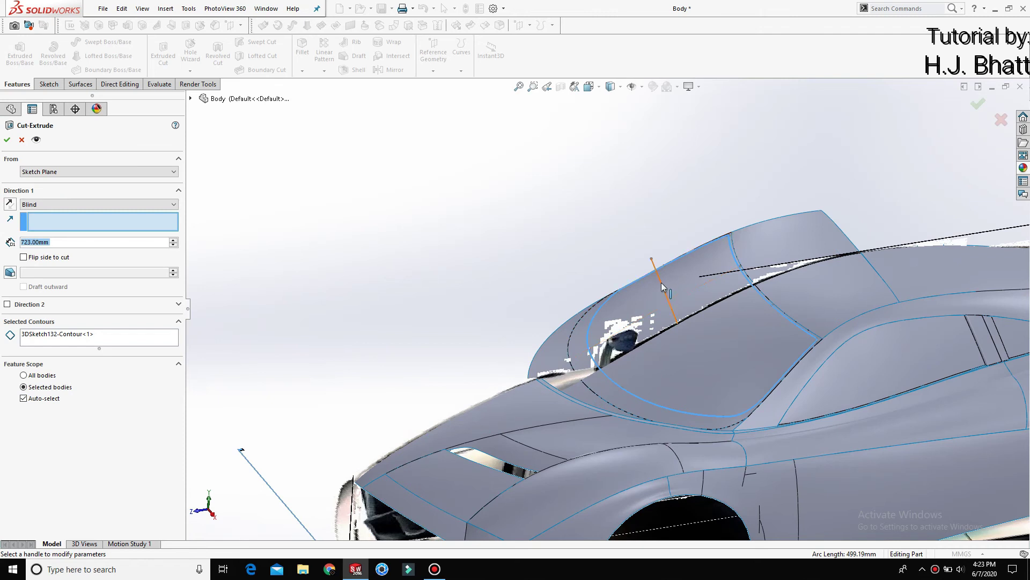
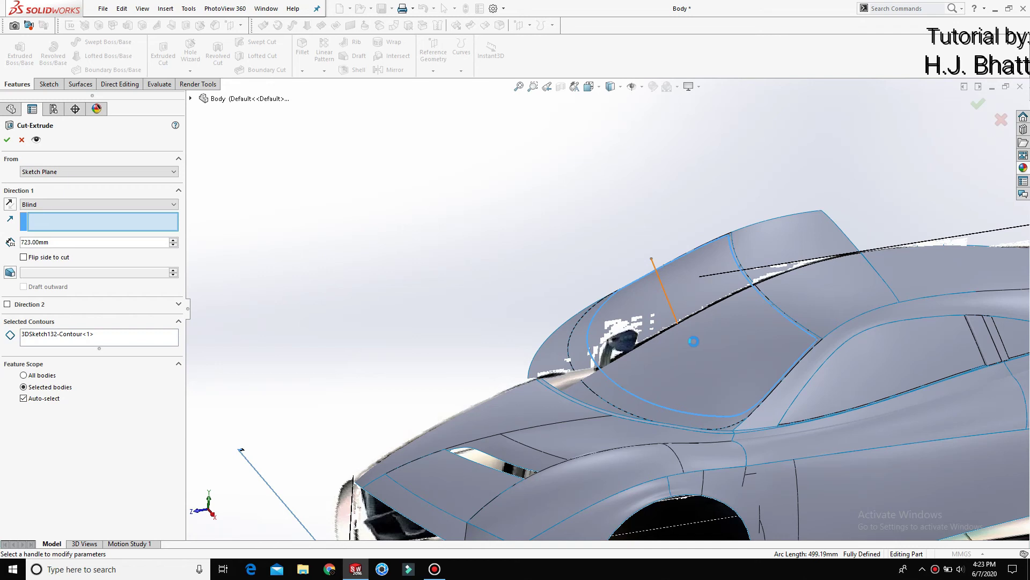
Step: Cut along Line1@Sketch70 with a Mid Plane end condition and 50 mm depth
click(693, 341)
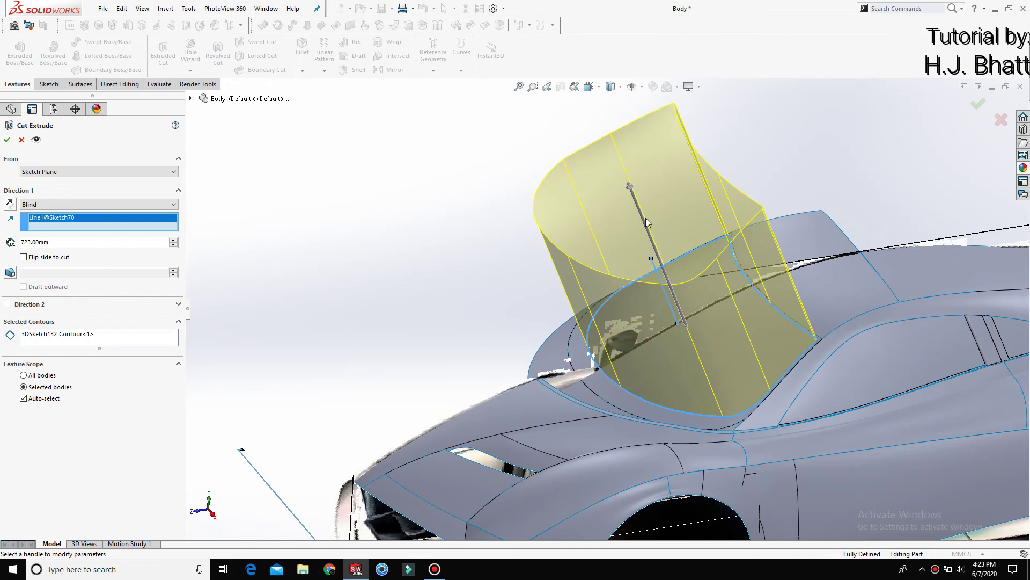
scroll(691, 271, up, 3)
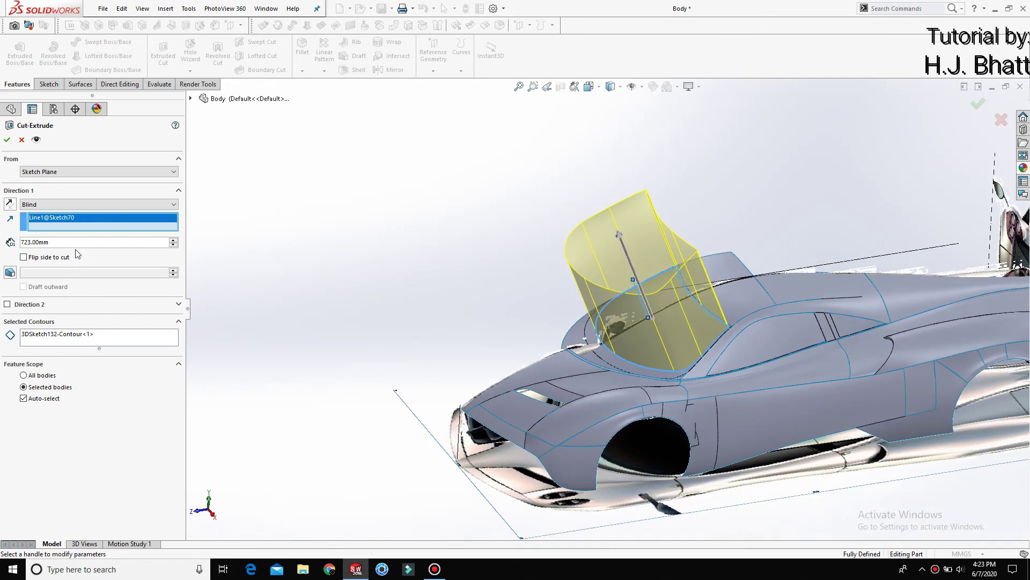
click(69, 204)
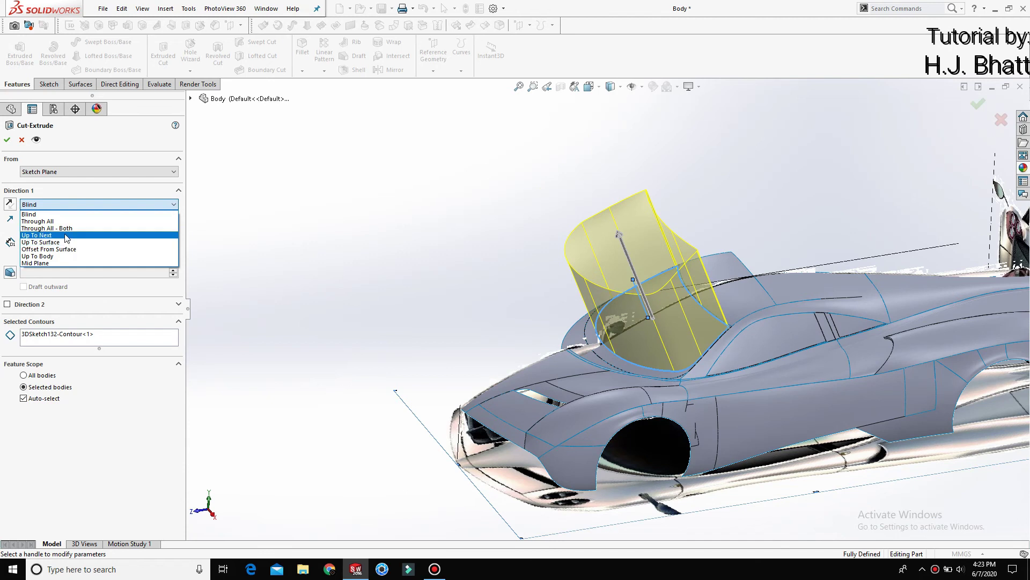
click(69, 263)
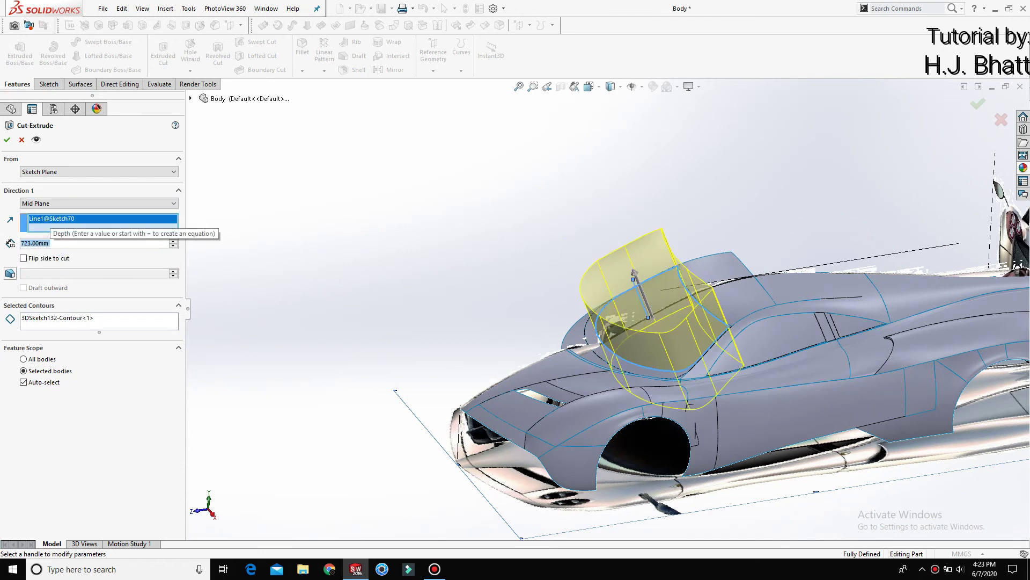
text(50)
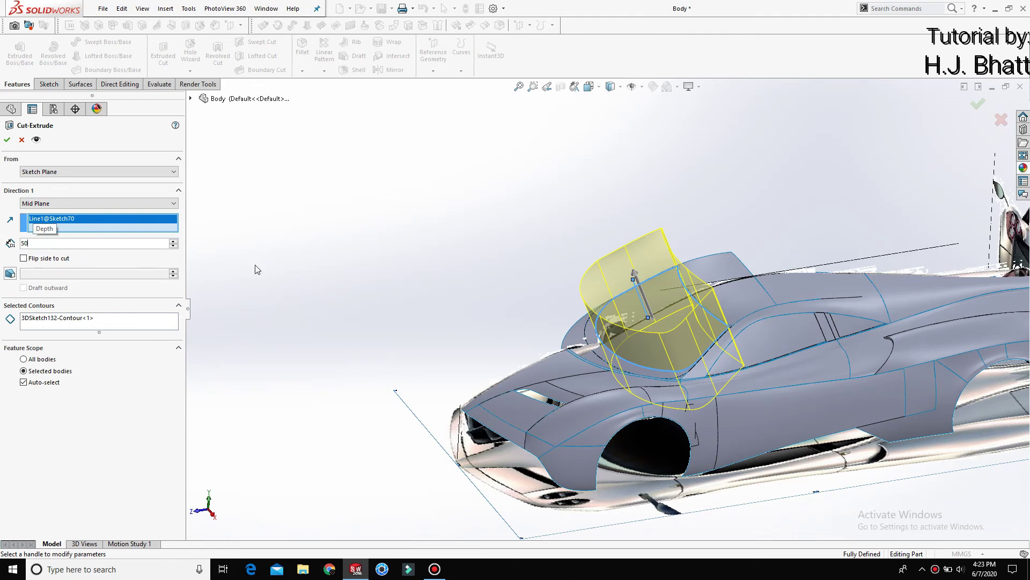
key(Return)
Step: Limit the cut's feature scope to Thicken4 and accept it as Cut-Extrude2
mouse_move(695, 345)
middle_down()
mouse_move(636, 378)
mouse_move(646, 335)
middle_up()
scroll(646, 335, down, 5)
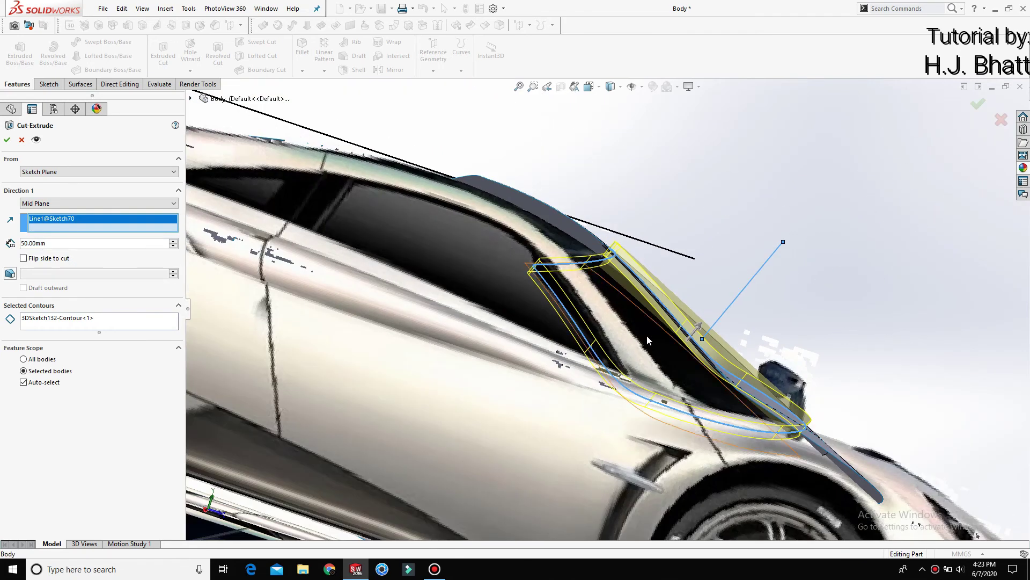
scroll(646, 298, down, 2)
scroll(646, 298, down, 3)
scroll(646, 298, down, 3)
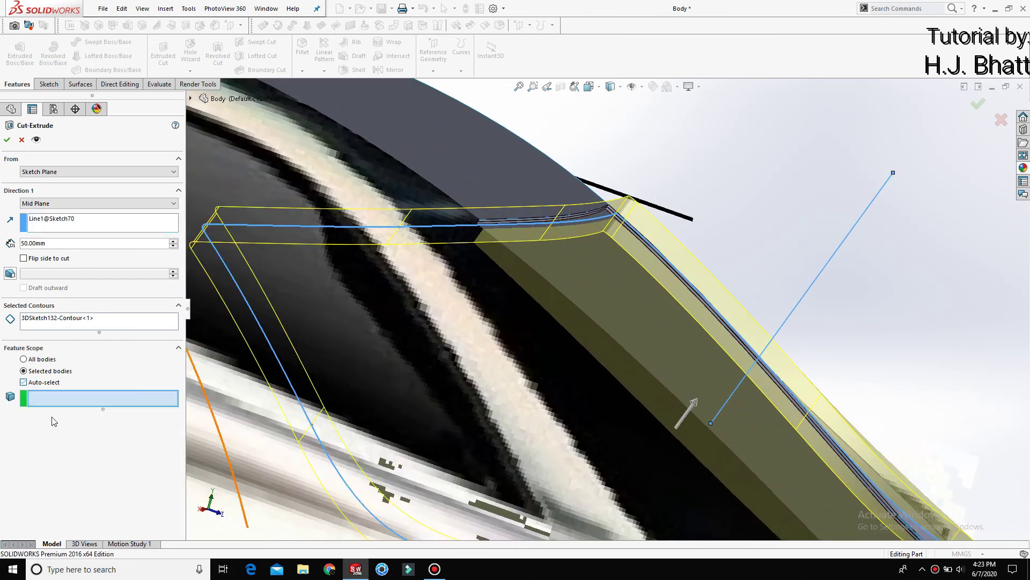
click(632, 242)
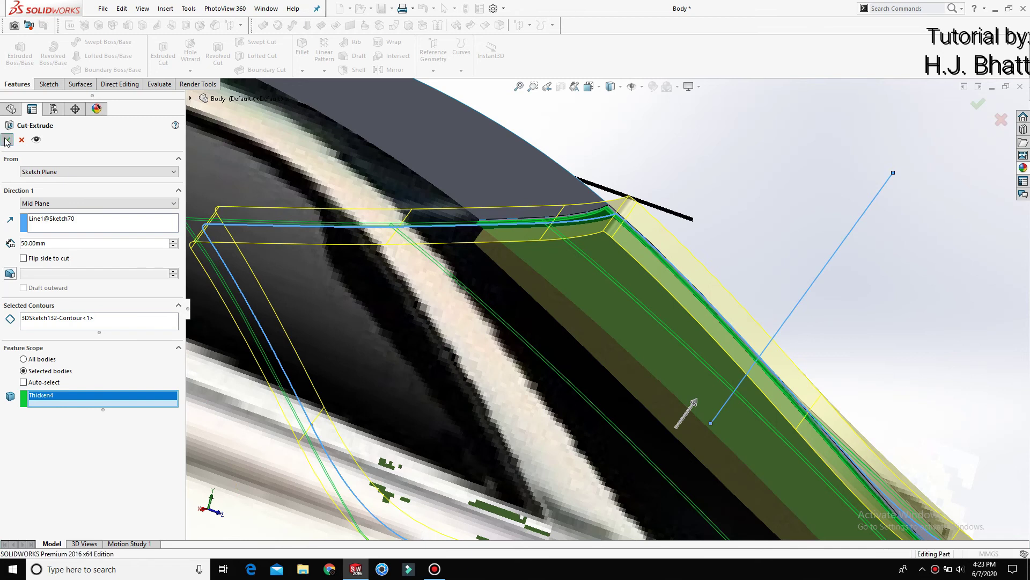
click(7, 140)
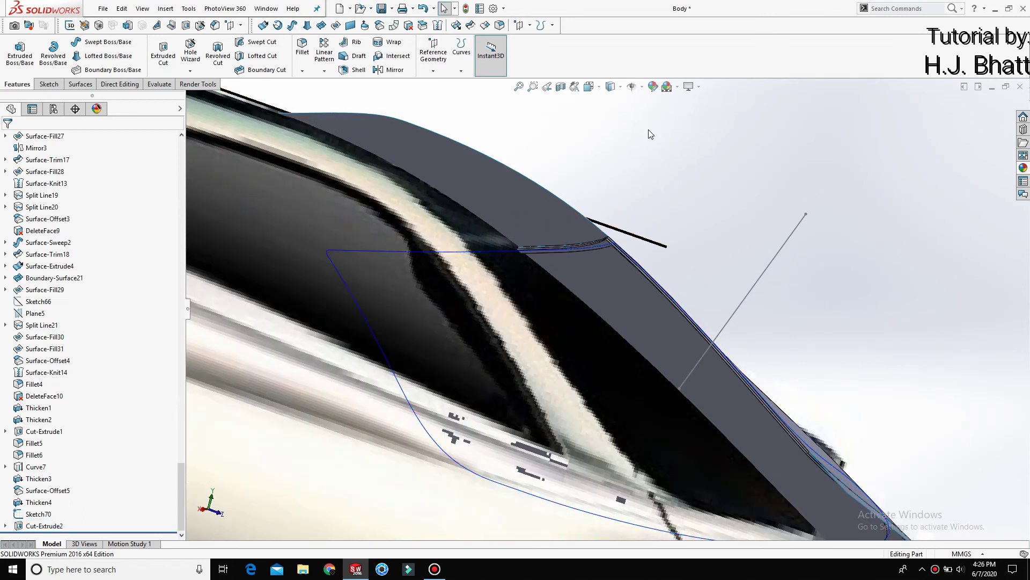
Step: Hide the reference image, sketches and curves with Hide All Types
scroll(560, 264, down, 3)
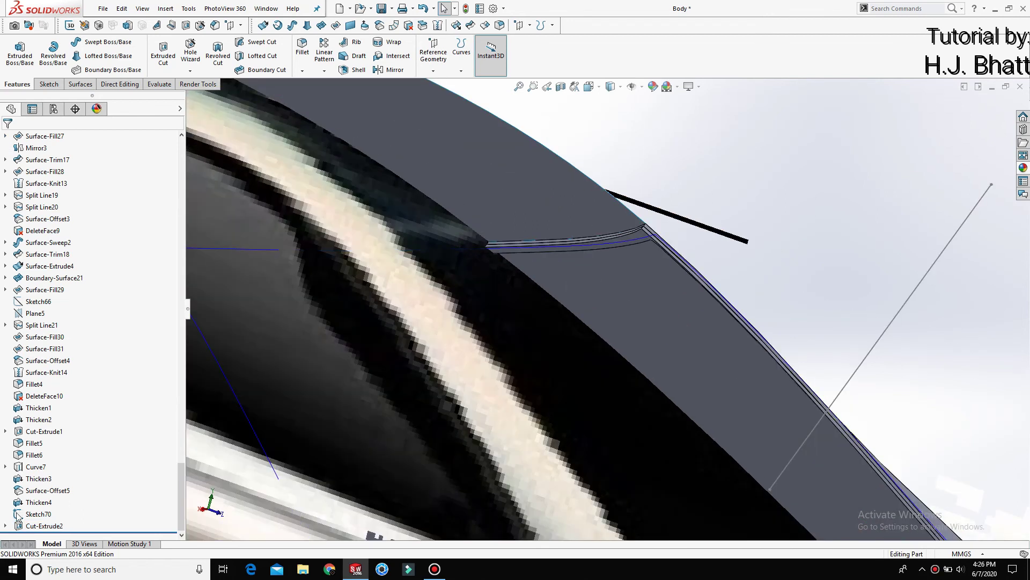
click(30, 467)
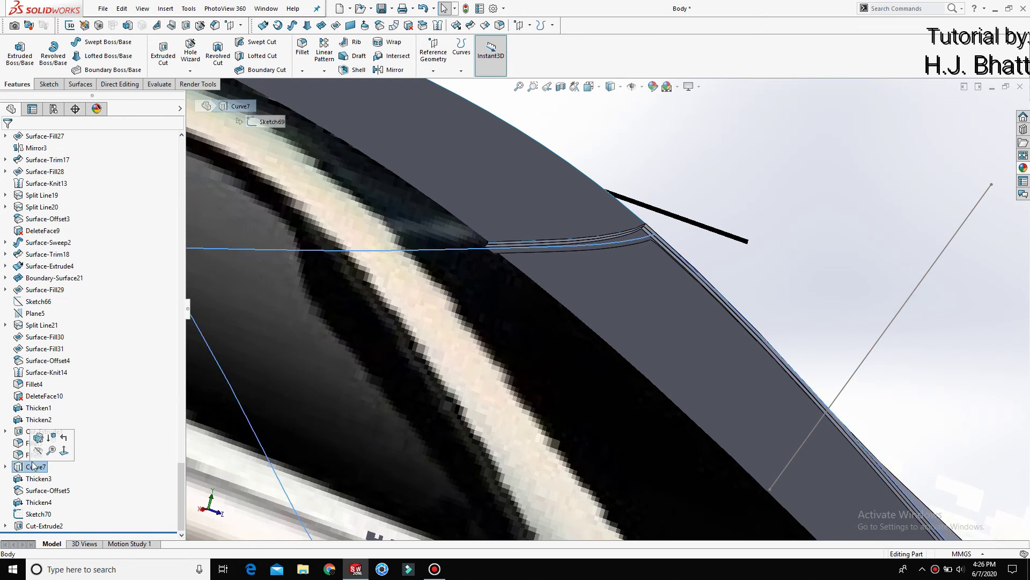
scroll(474, 353, up, 3)
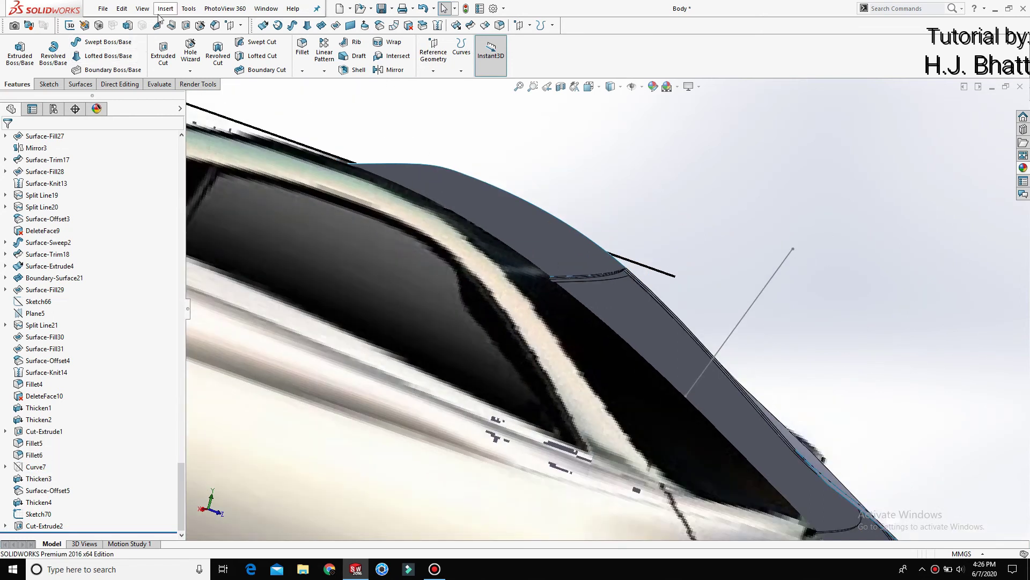
click(143, 8)
mouse_move(169, 113)
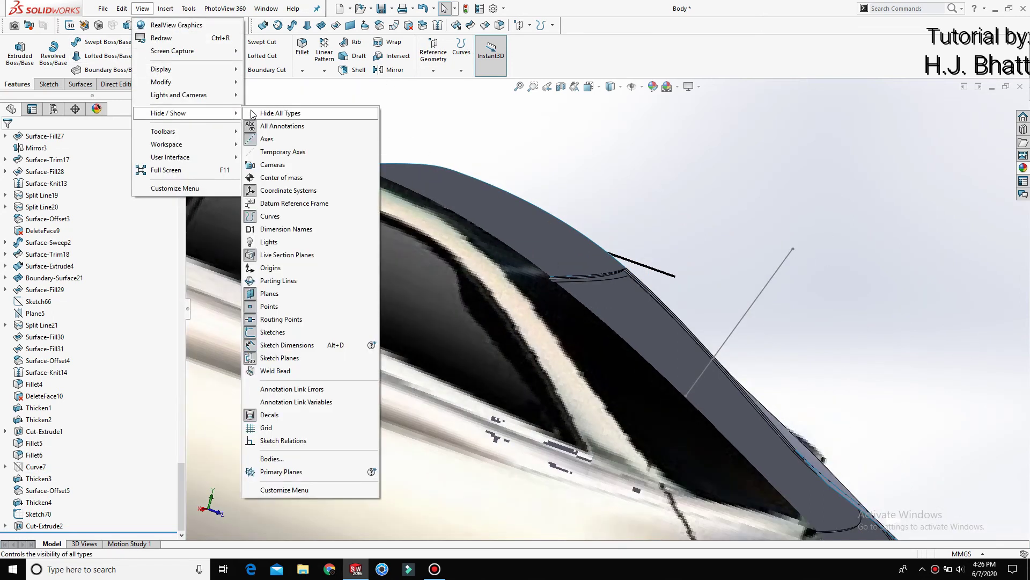
click(397, 111)
Step: Show the whole car in isometric view, cancelling an unused fillet
mouse_move(701, 254)
middle_down()
mouse_move(598, 401)
mouse_move(543, 395)
mouse_move(629, 388)
middle_up()
scroll(629, 387, up, 5)
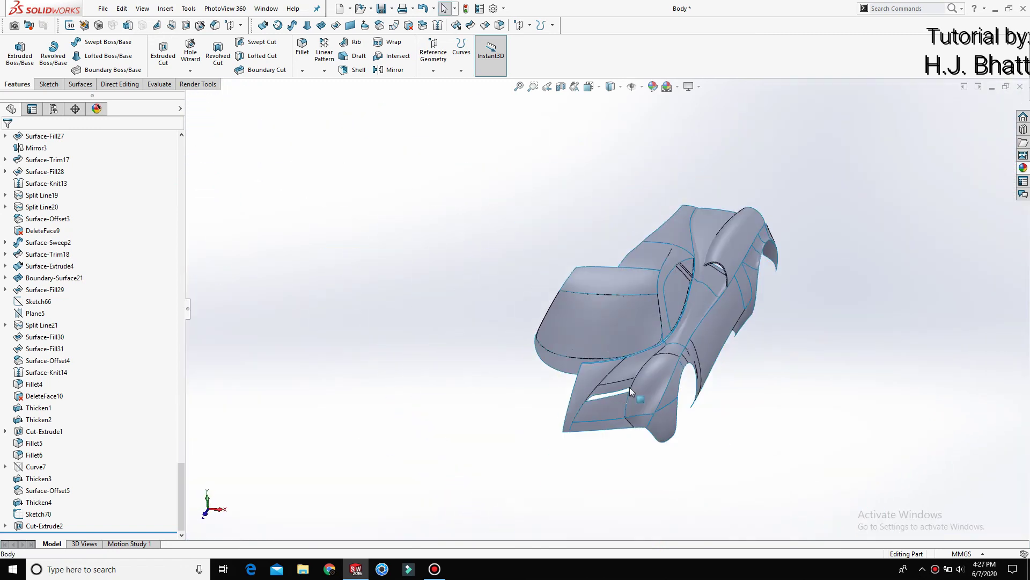
key(ctrl+7)
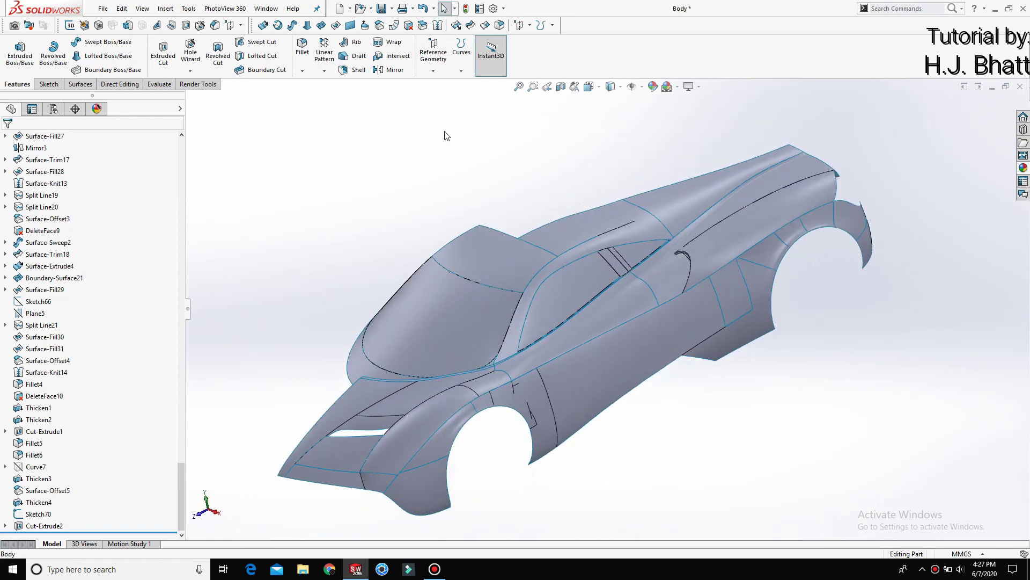
click(303, 50)
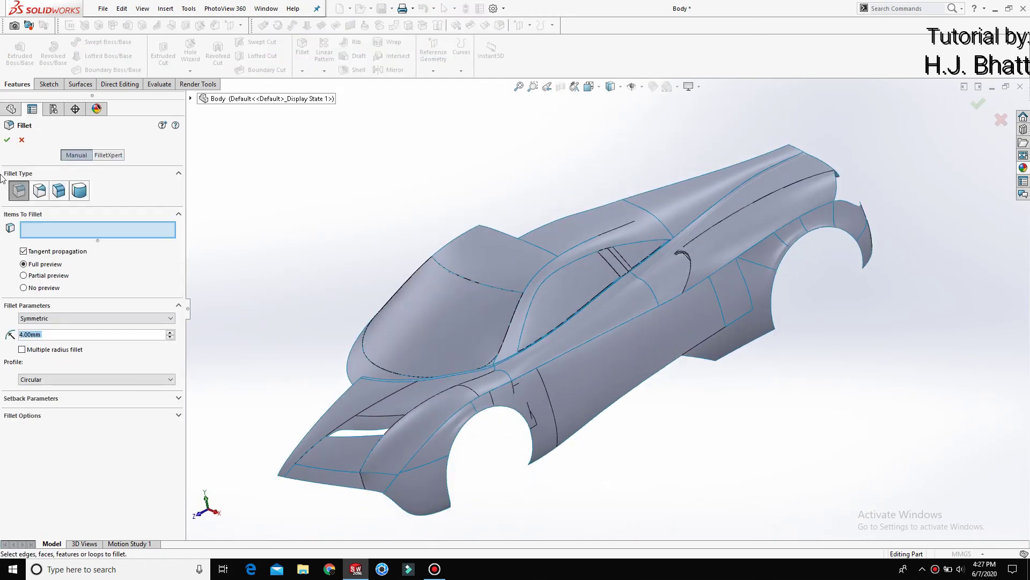
click(23, 140)
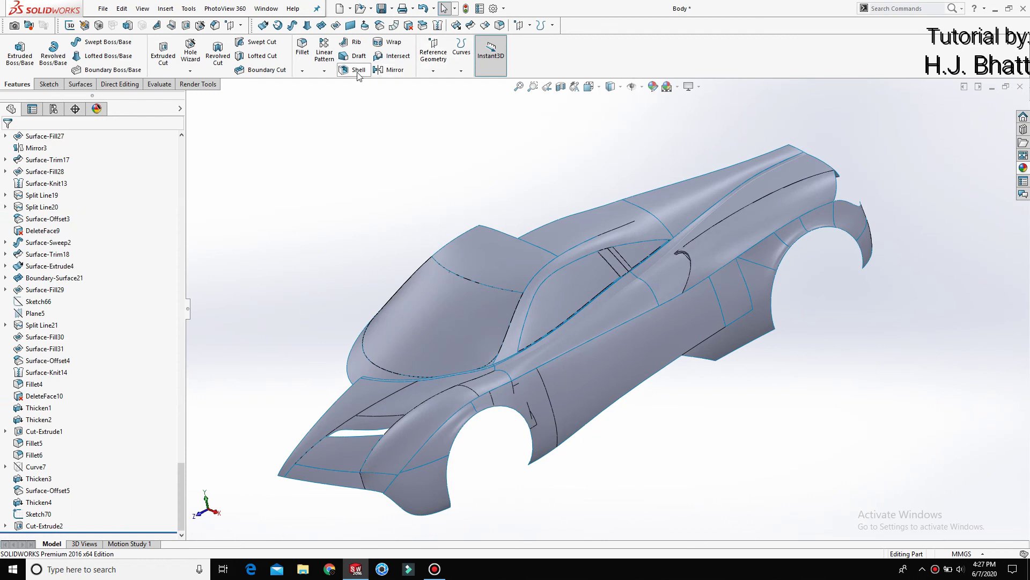
Step: Select Surface-Knit12, the window-frame strip, Surface-Trim18 and the roof surface for the knit
click(79, 84)
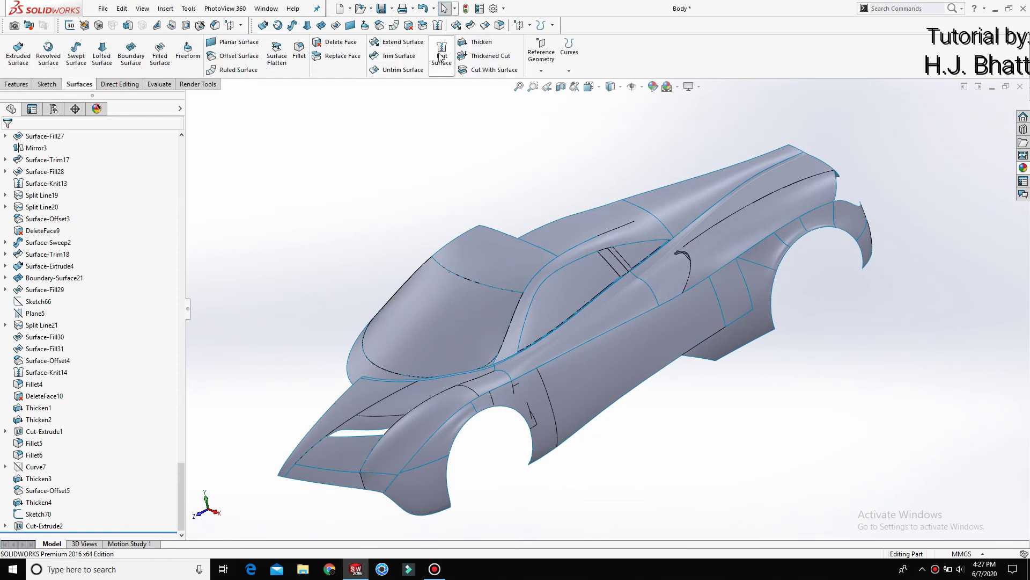
scroll(507, 355, down, 3)
click(507, 355)
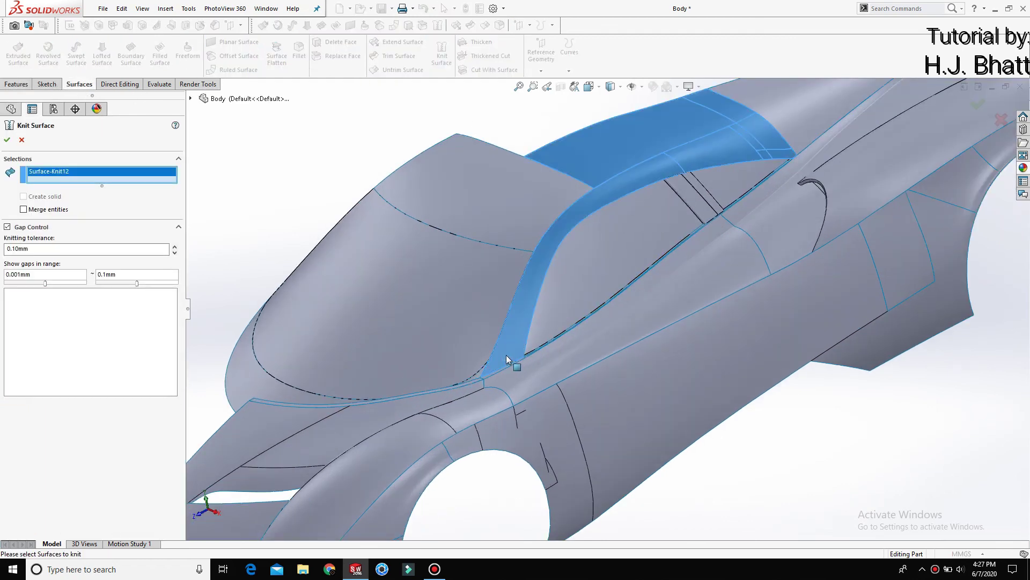
scroll(564, 341, down, 2)
scroll(564, 341, down, 1)
scroll(552, 325, down, 2)
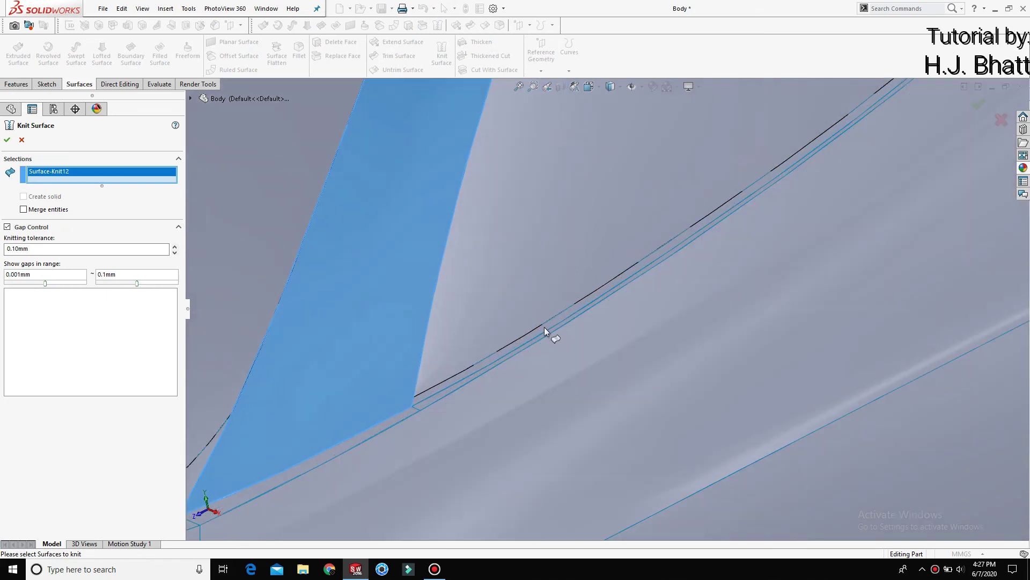
click(546, 330)
click(547, 332)
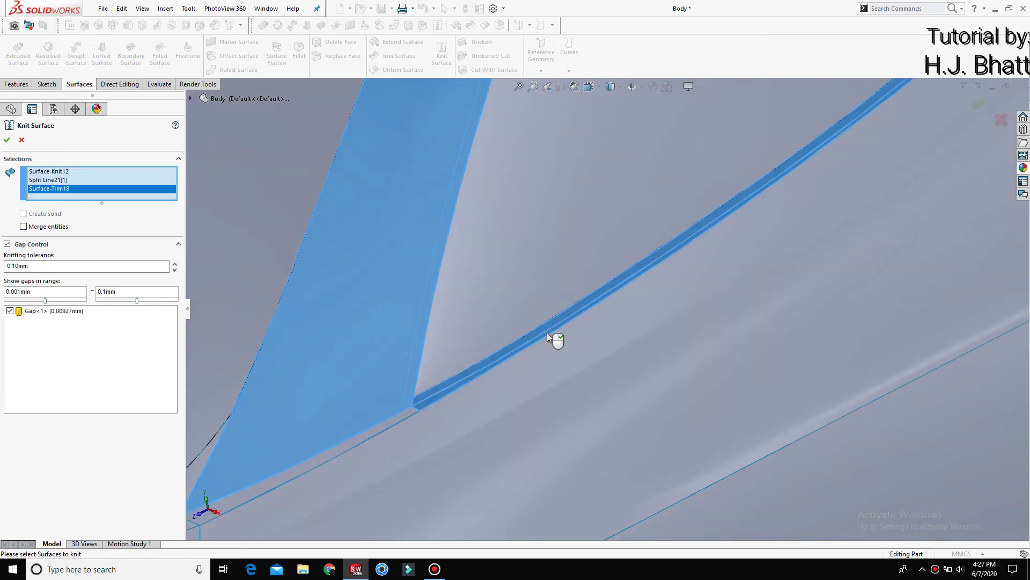
scroll(545, 330, up, 4)
scroll(682, 223, up, 4)
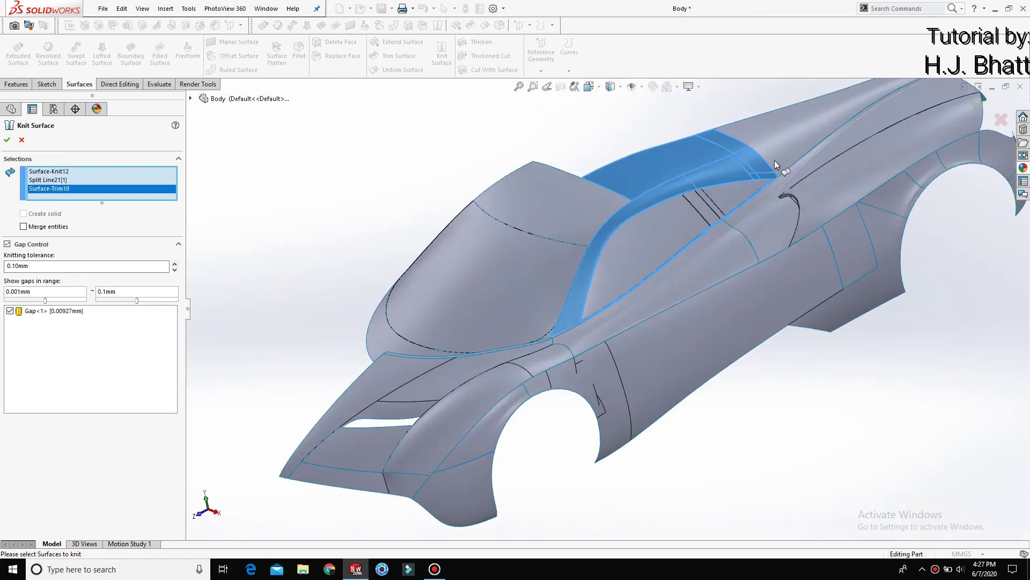
scroll(775, 160, down, 3)
click(738, 209)
scroll(739, 210, up, 3)
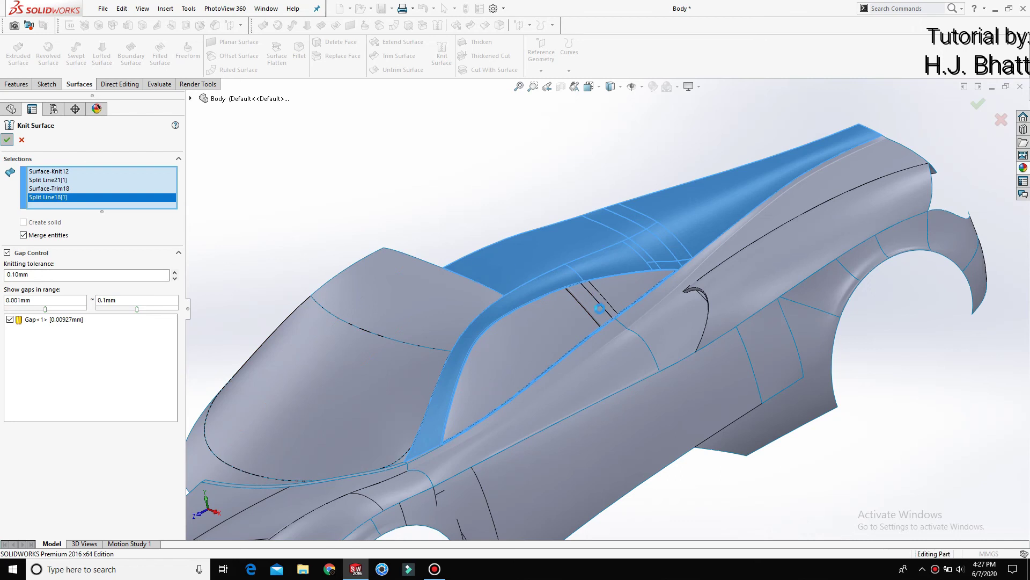
right_click(619, 338)
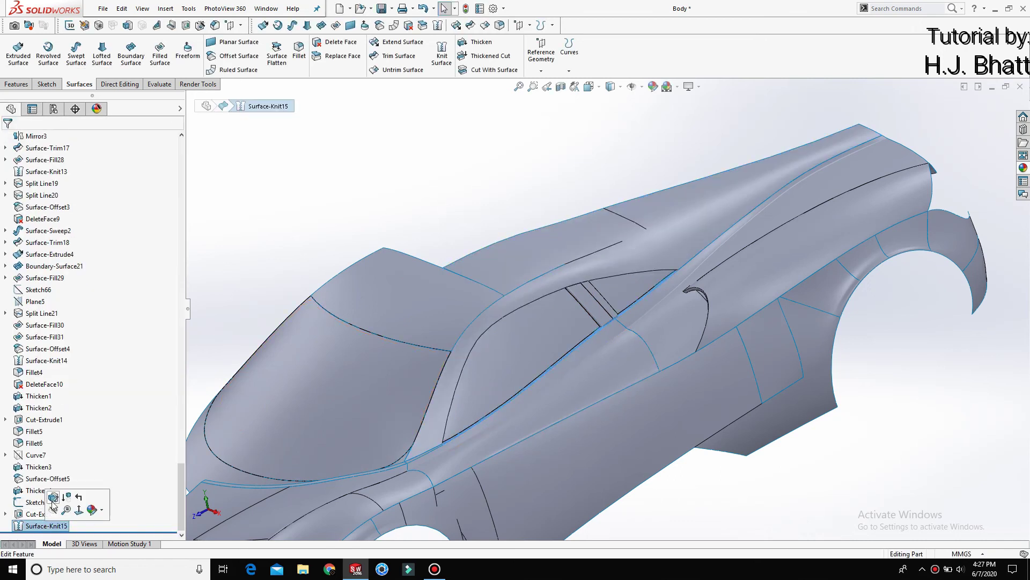
Step: Confirm the edited Surface-Knit15 and start a new surface knit
mouse_move(441, 421)
middle_down()
mouse_move(366, 414)
mouse_move(472, 395)
mouse_move(515, 370)
mouse_move(609, 436)
mouse_move(596, 424)
middle_up()
scroll(473, 395, down, 5)
scroll(484, 399, down, 3)
scroll(483, 402, down, 3)
scroll(515, 370, up, 3)
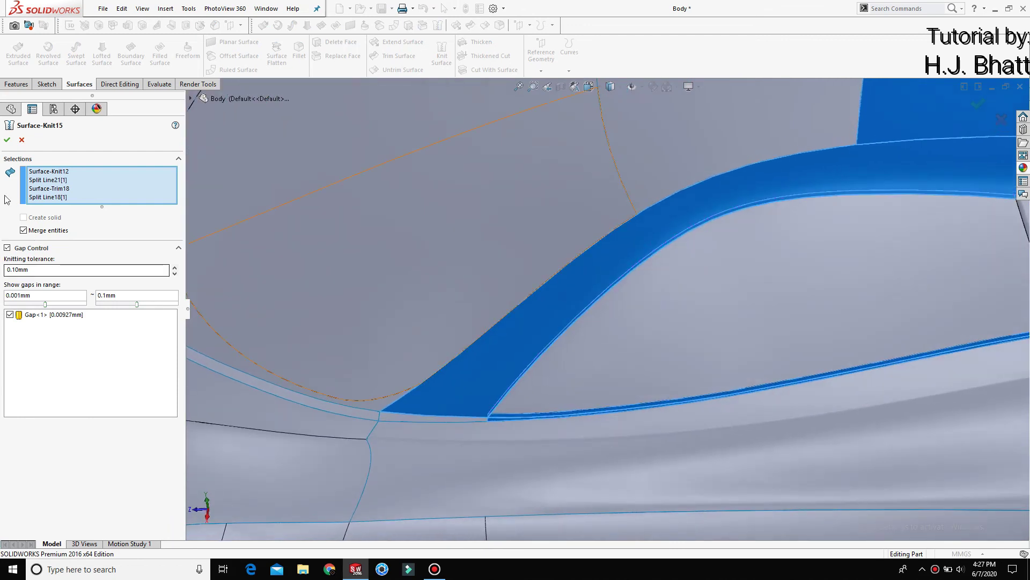
click(12, 140)
scroll(652, 266, up, 5)
mouse_move(651, 288)
middle_down()
mouse_move(667, 229)
mouse_move(691, 228)
middle_up()
key(Return)
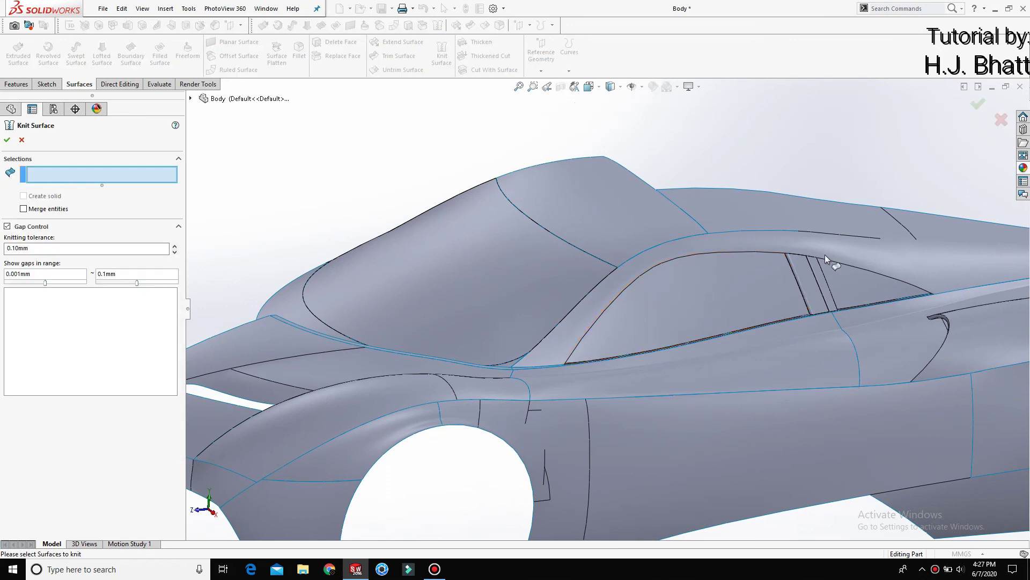
Step: Knit Surface-Knit15, Fillet3, Surface-Knit7, Surface-Fill16 and Boundary-Surface8 into Surface-Knit16
click(881, 253)
click(871, 352)
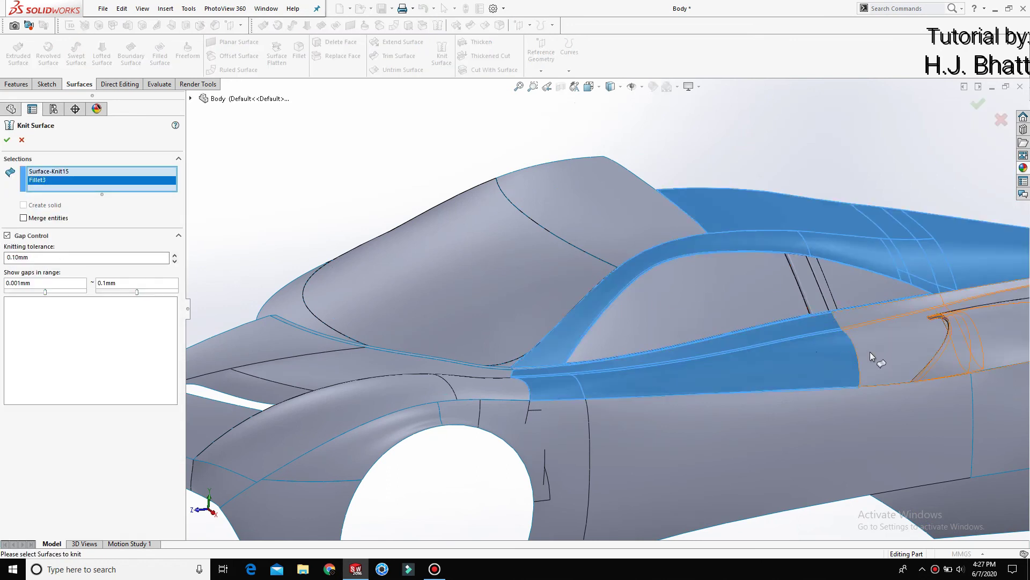
scroll(524, 396, down, 5)
mouse_move(528, 394)
middle_down()
mouse_move(505, 481)
mouse_move(502, 402)
mouse_move(579, 385)
mouse_move(529, 362)
middle_up()
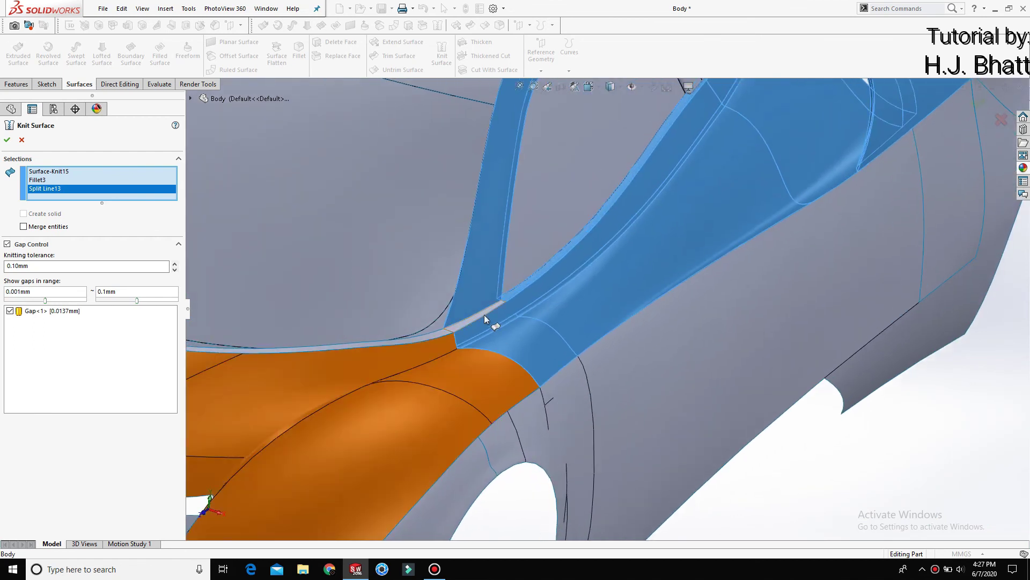
click(701, 411)
key(f)
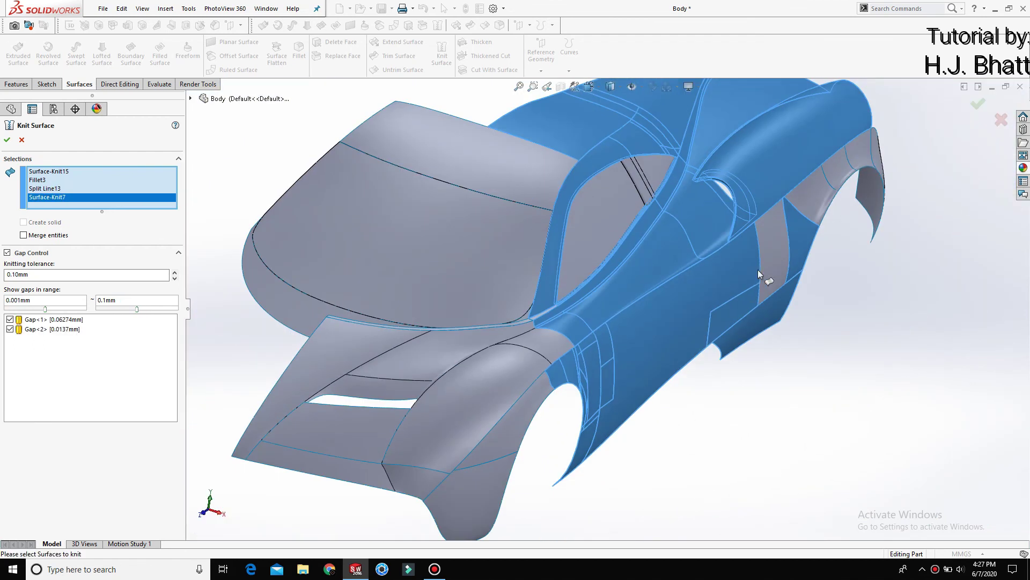
click(778, 268)
click(842, 166)
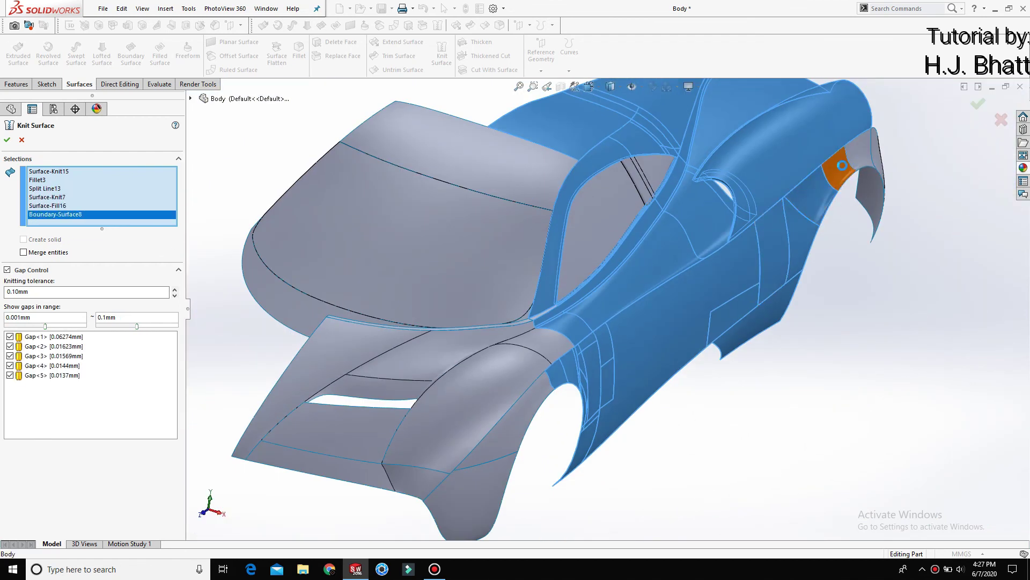
scroll(838, 214, down, 2)
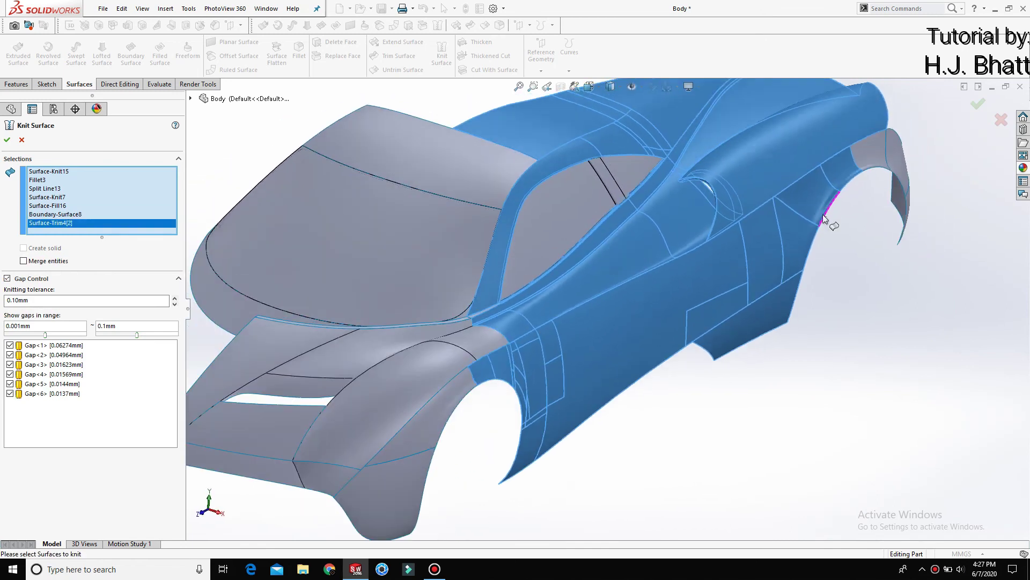
scroll(518, 310, down, 2)
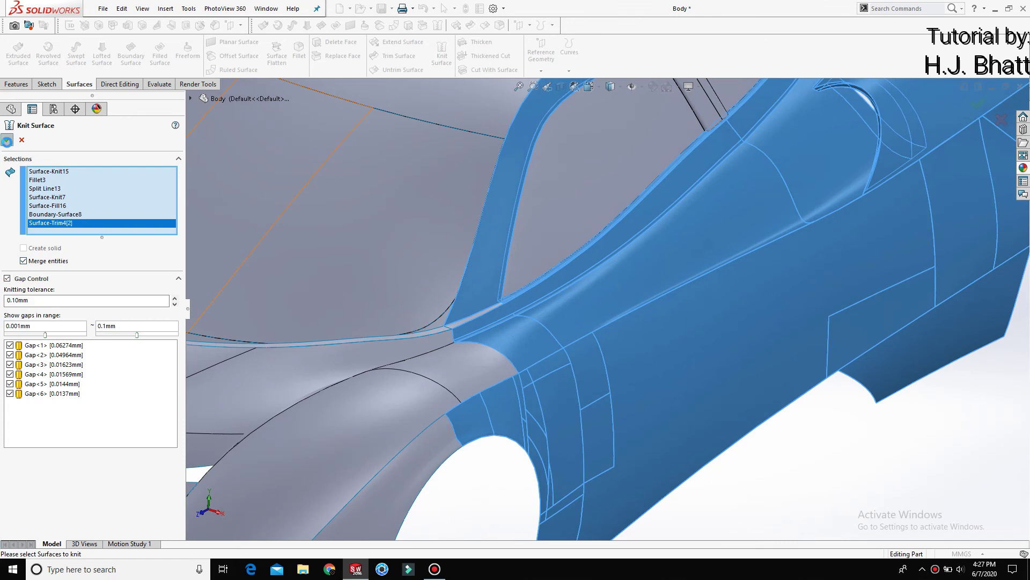
key(Return)
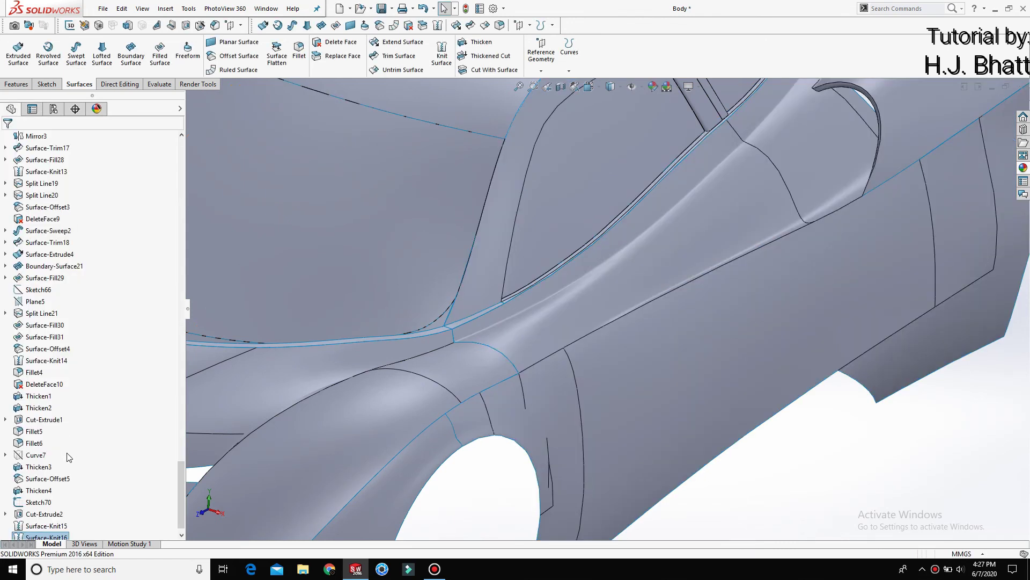
Step: Add Surface-Fill23 to Surface-Knit15 and begin another surface knit
click(54, 527)
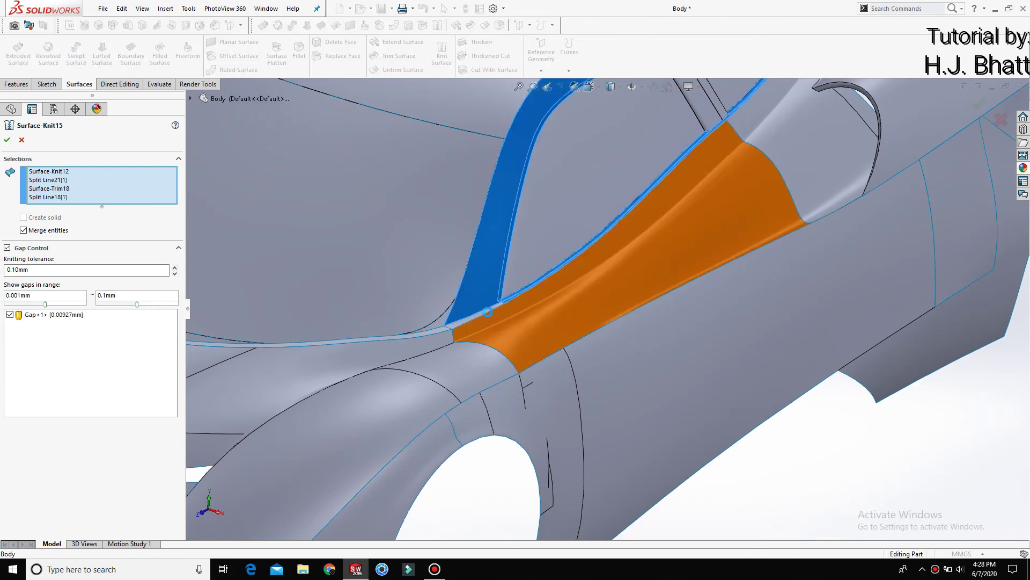
click(7, 141)
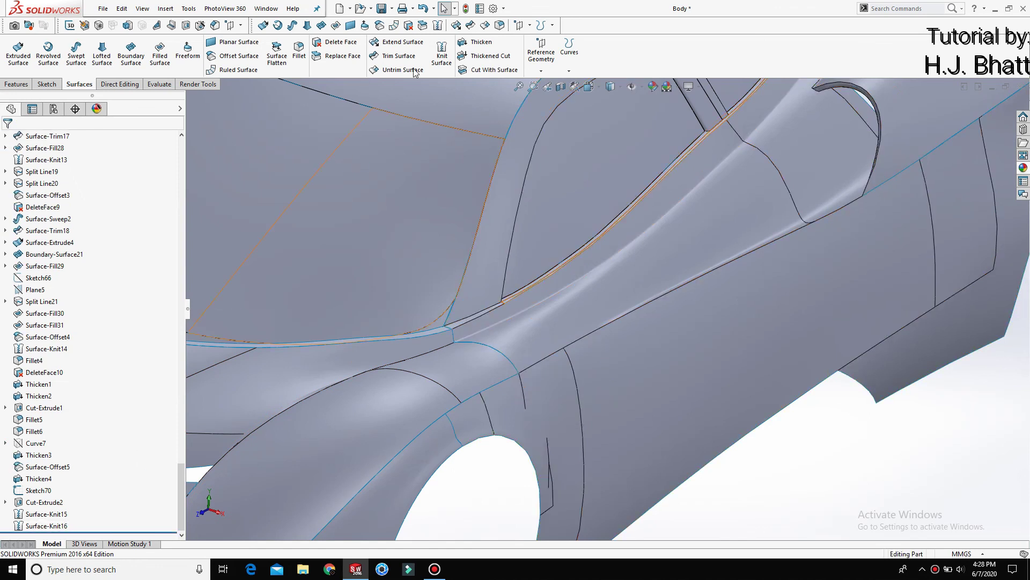
click(442, 53)
scroll(684, 321, up, 3)
Step: Knit Surface-Knit16, VarFillet2 and the Surface-Trim16 strip into Surface-Knit17
scroll(685, 321, up, 3)
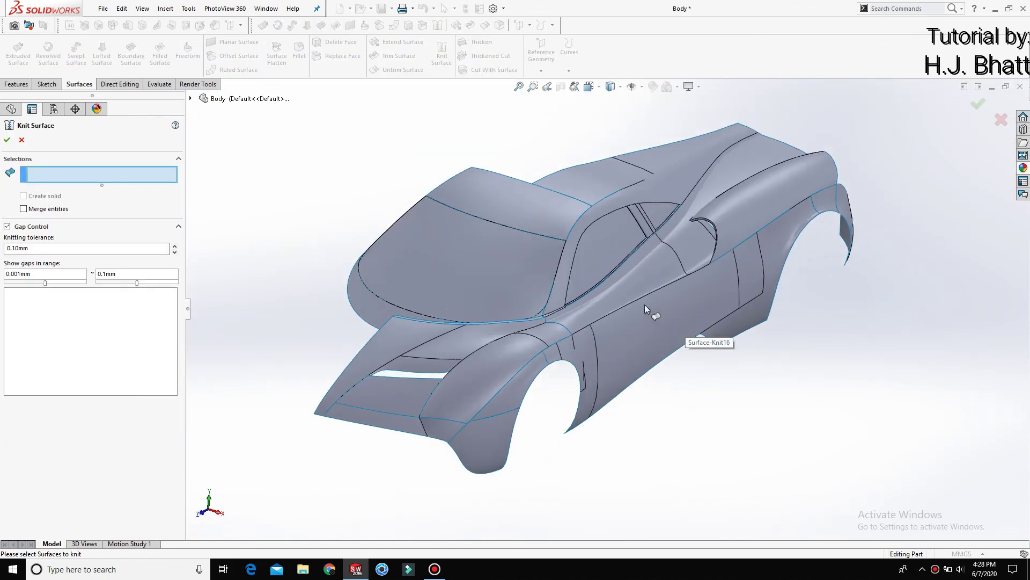
click(633, 297)
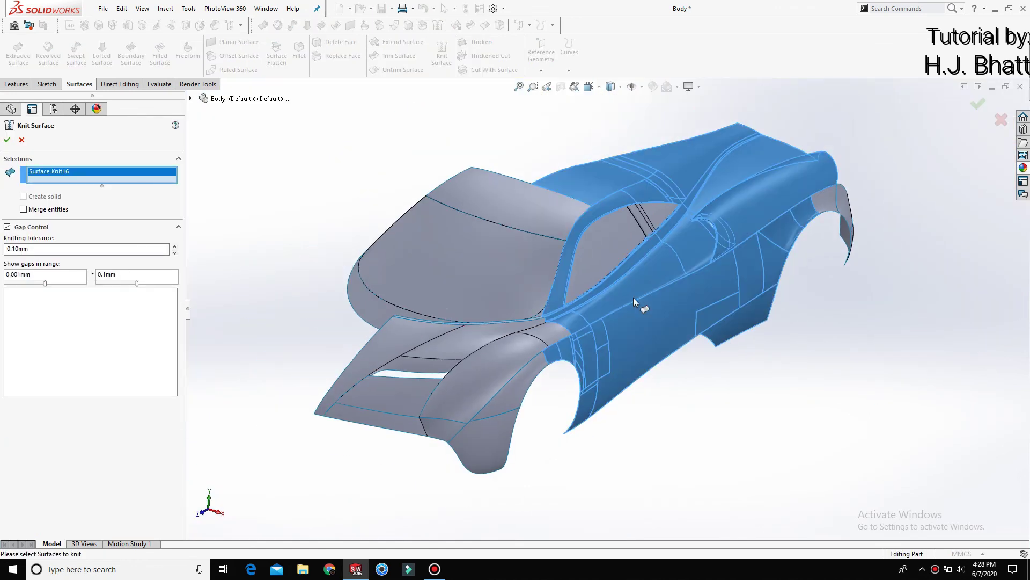
click(516, 331)
scroll(516, 331, down, 2)
scroll(552, 309, down, 2)
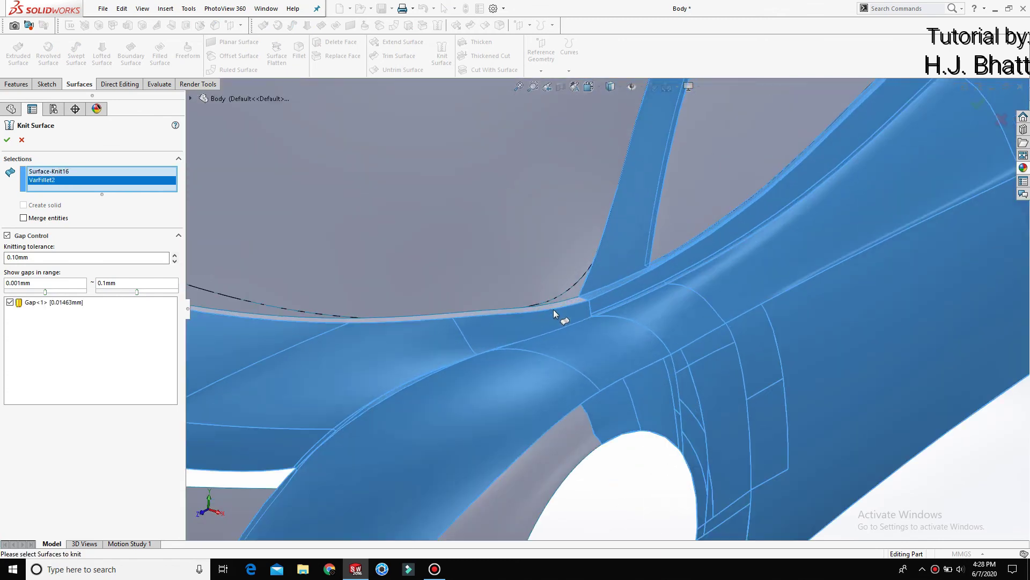
click(572, 301)
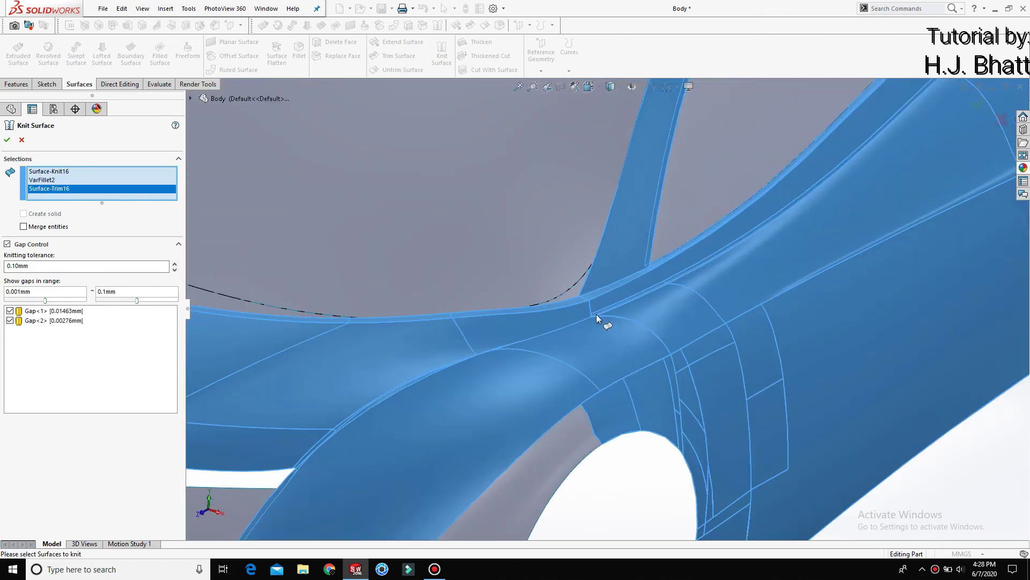
scroll(596, 314, up, 3)
scroll(534, 337, up, 3)
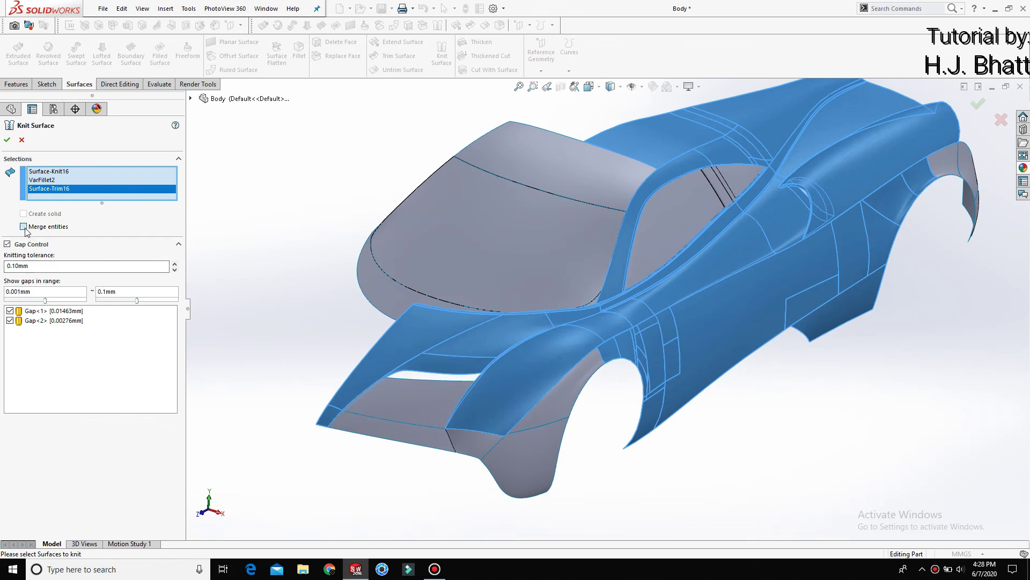
click(8, 141)
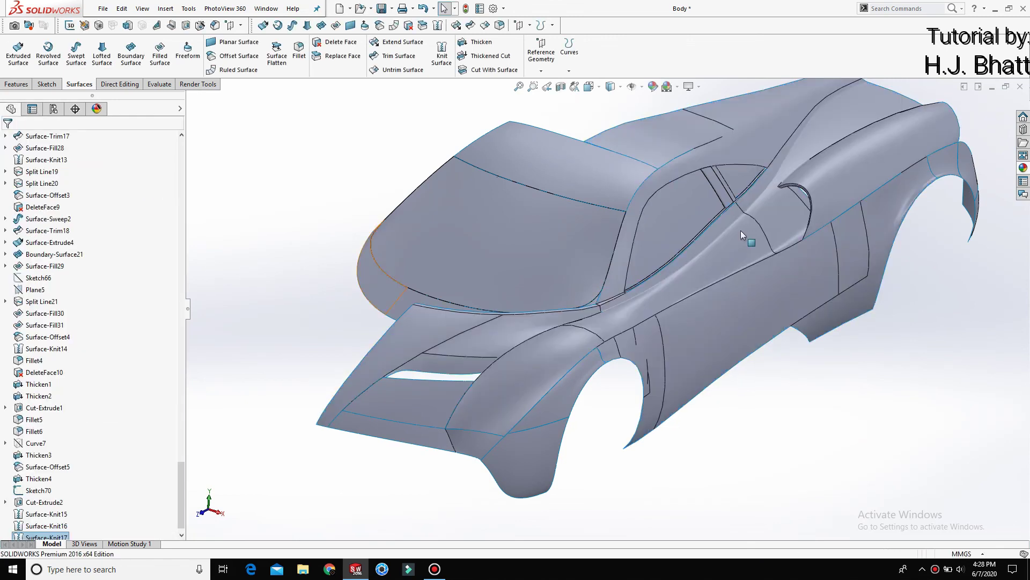
scroll(933, 177, down, 2)
scroll(859, 226, up, 2)
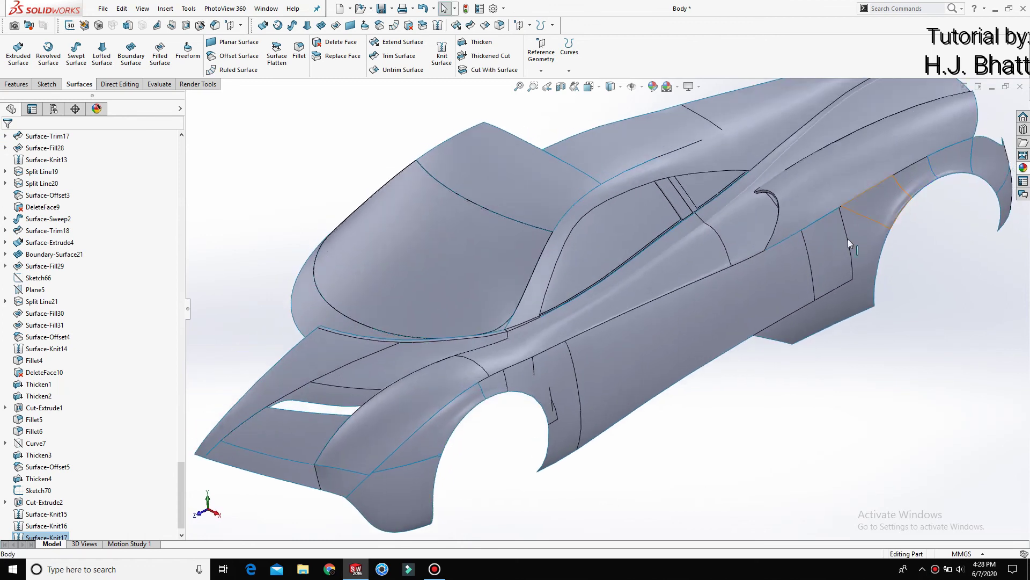
scroll(602, 323, up, 2)
middle_drag(602, 323, 303, 156)
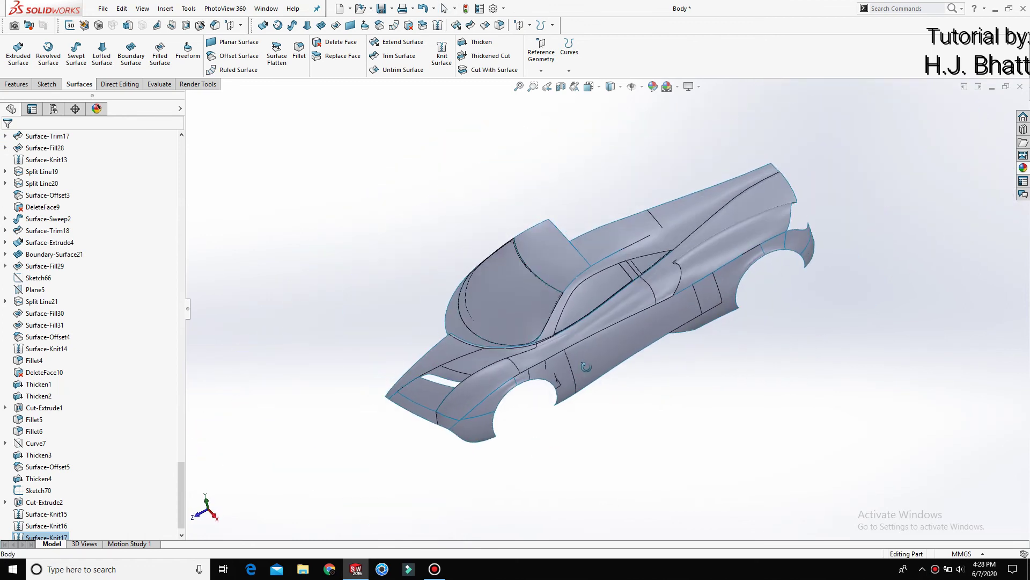
Step: Start a variable-radius fillet on the short window-frame edge
click(299, 54)
scroll(545, 336, down, 5)
scroll(562, 333, down, 2)
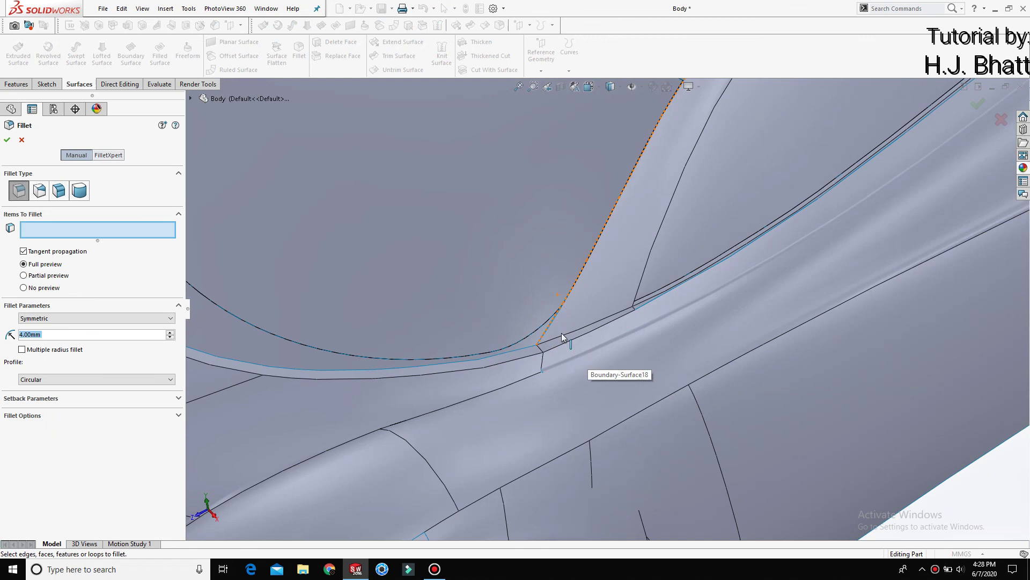
click(39, 190)
scroll(638, 358, down, 4)
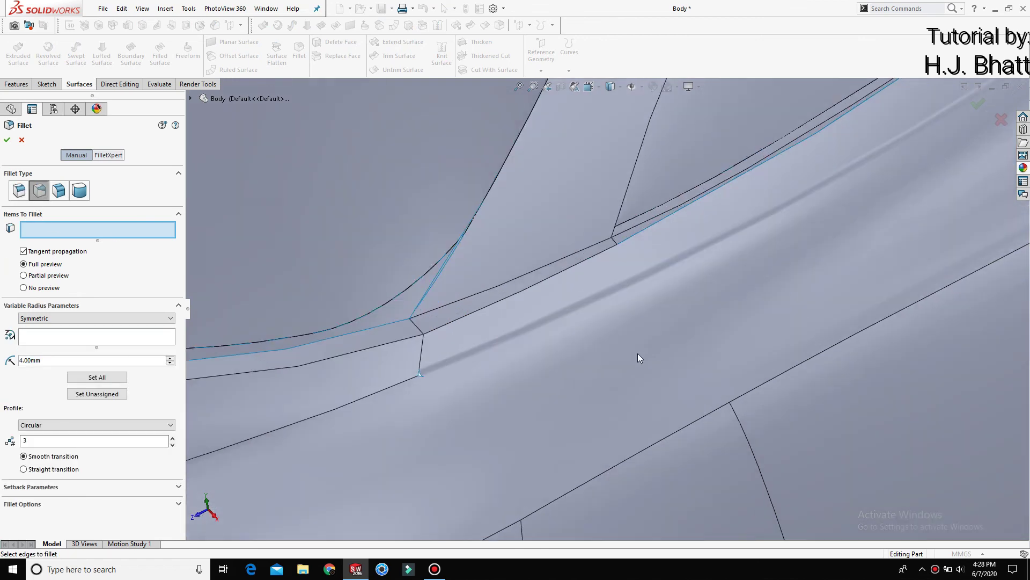
click(514, 278)
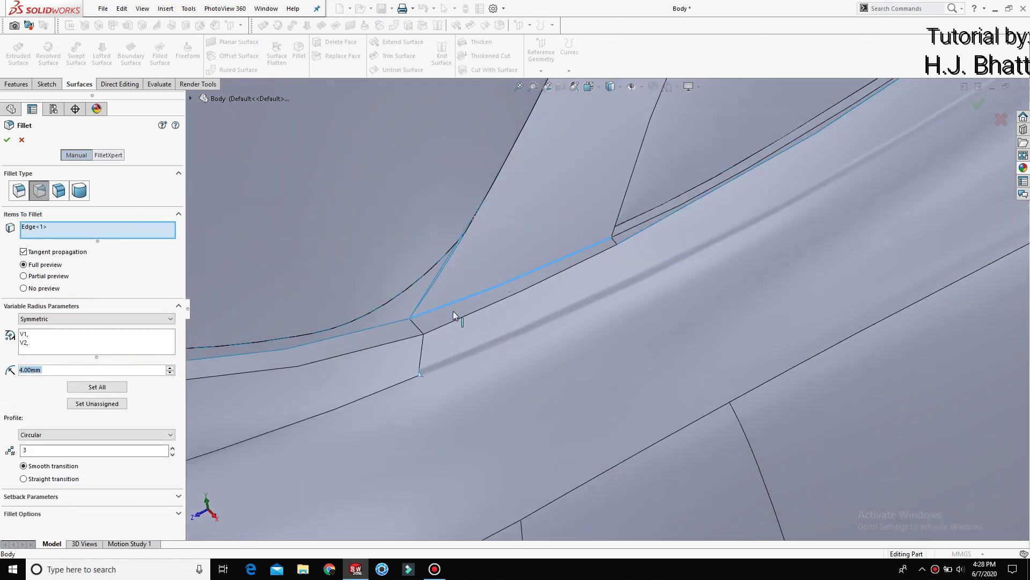
middle_drag(450, 313, 1, 407)
Step: Set radius 0 mm at V1 and 15 mm at V2, then accept the fillet
click(46, 335)
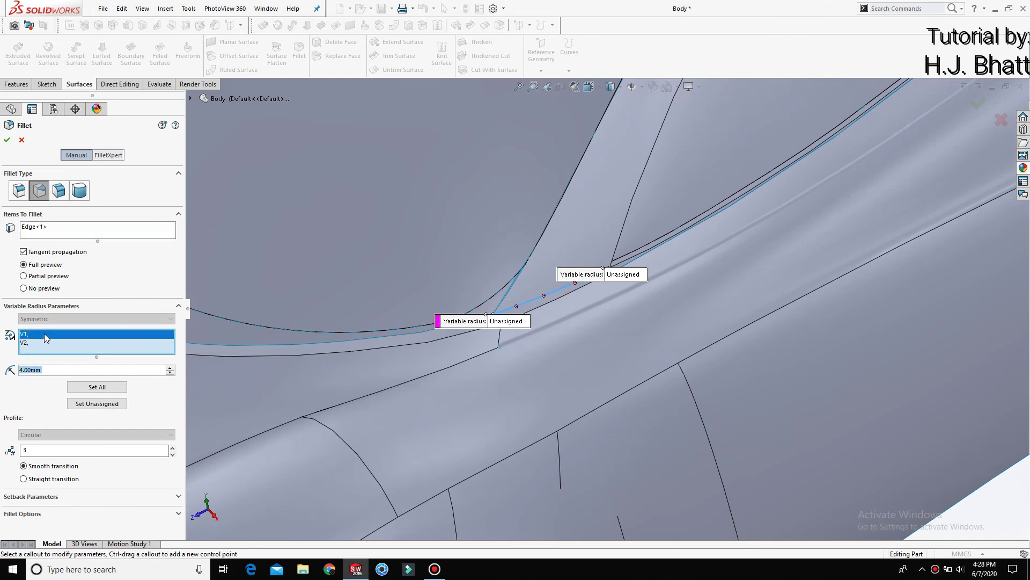
text(0)
key(Return)
click(30, 343)
text(15)
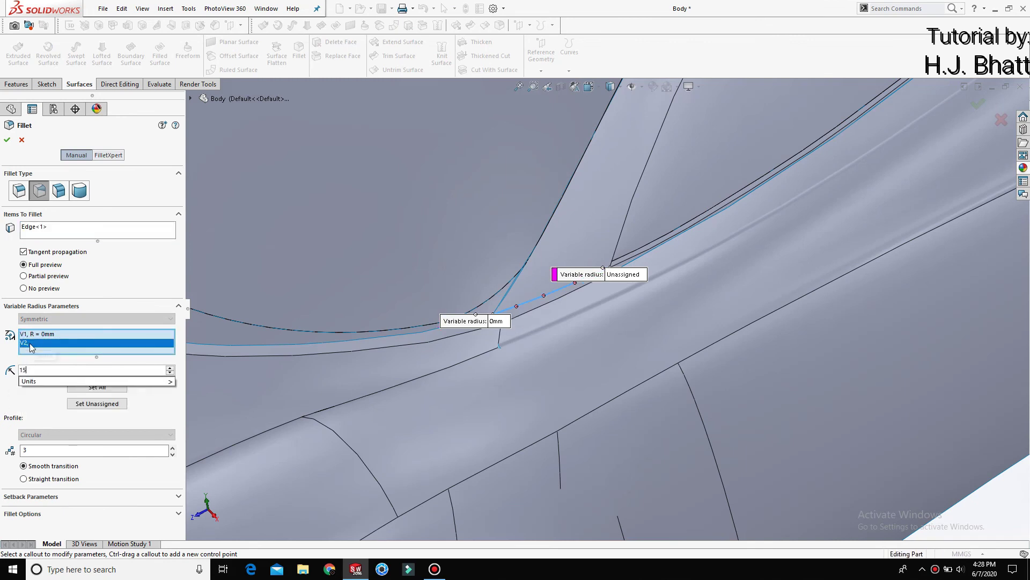
key(Return)
middle_drag(646, 301, 590, 287)
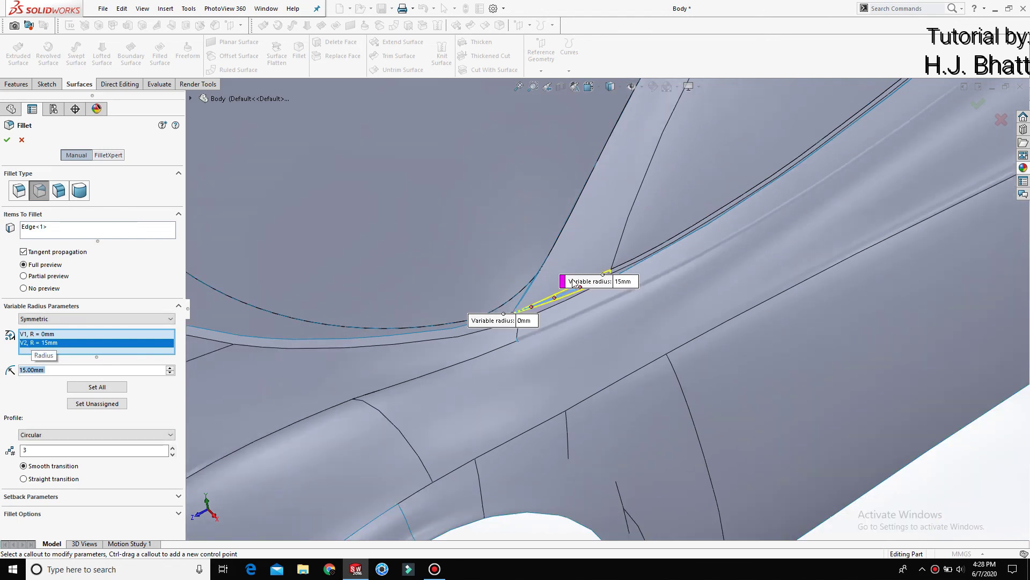
drag(576, 282, 561, 242)
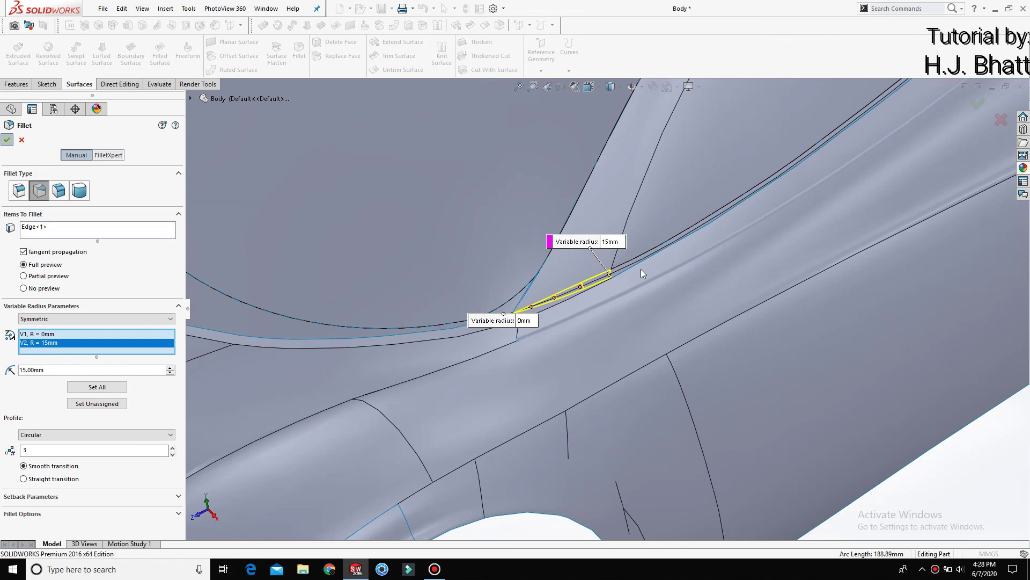
key(Return)
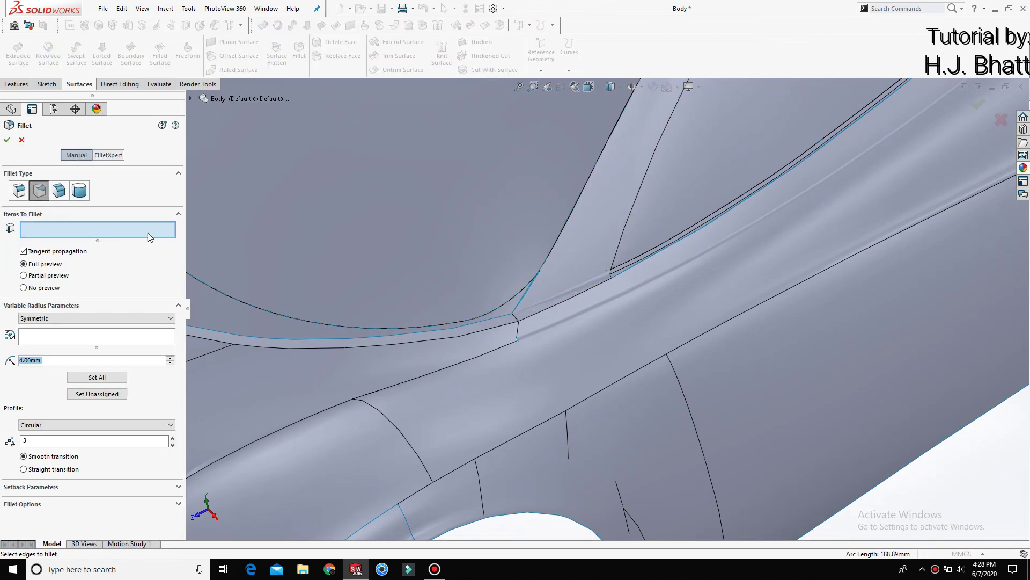
Step: Fillet the curved side-window frame edge with a constant 1 mm radius
click(18, 190)
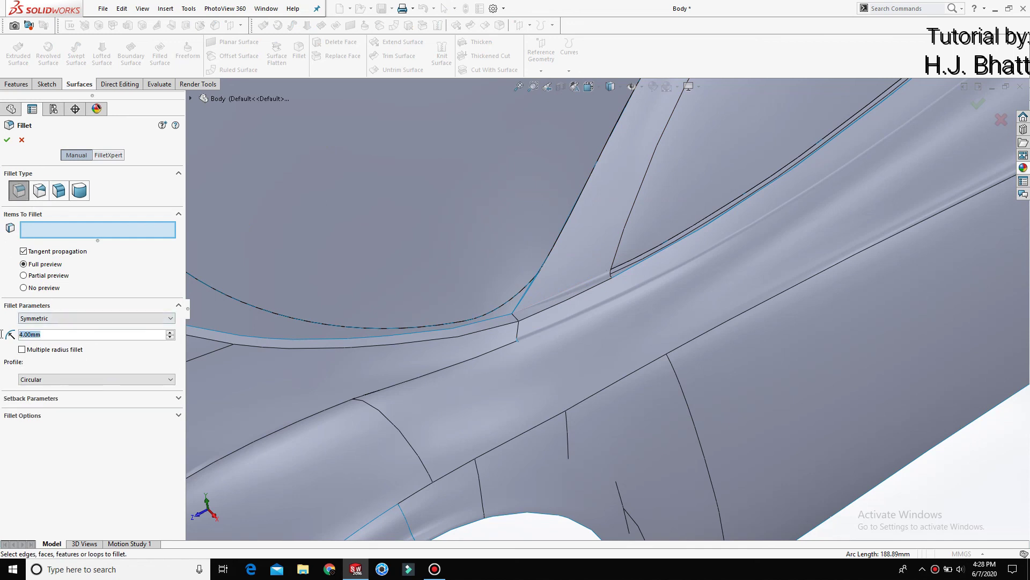
text(1)
mouse_move(322, 292)
middle_down()
mouse_move(592, 216)
mouse_move(628, 246)
mouse_move(626, 224)
middle_up()
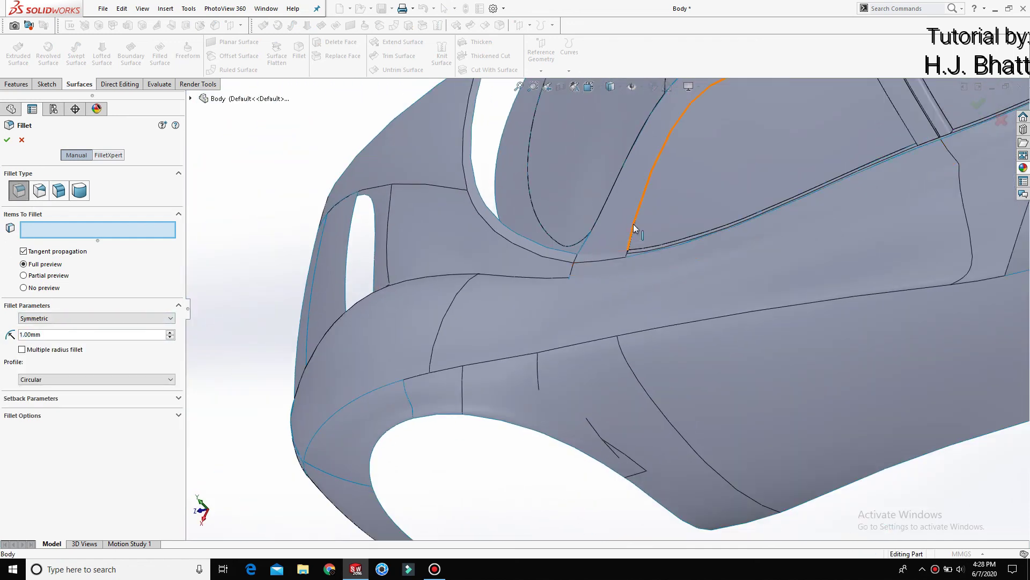
click(634, 226)
scroll(737, 156, up, 5)
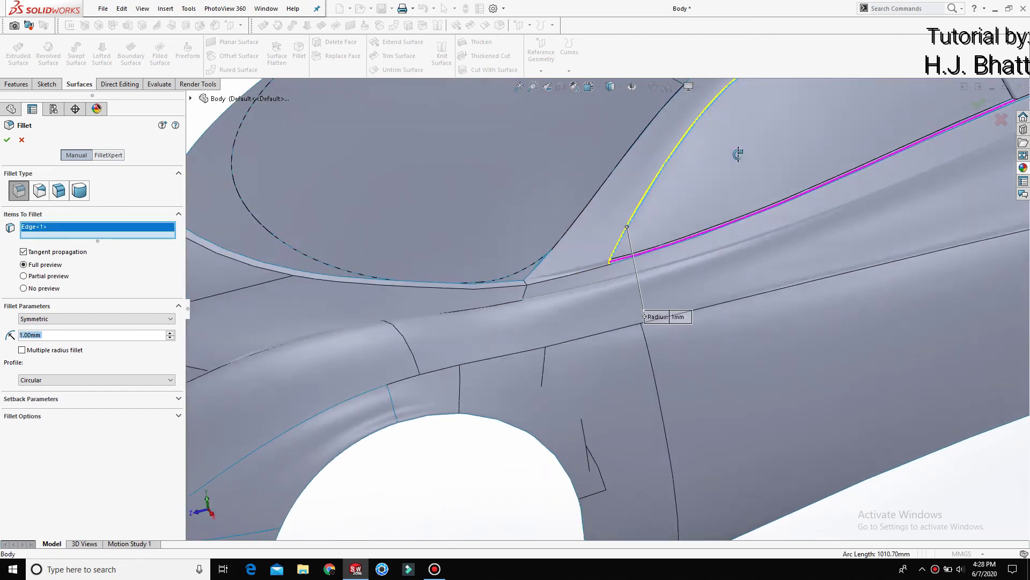
scroll(763, 161, down, 3)
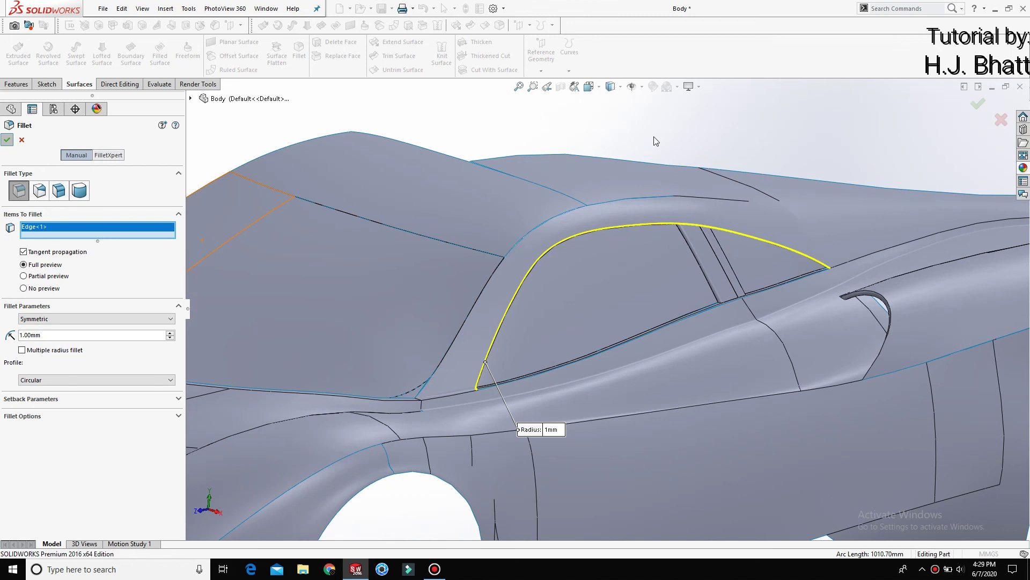
key(Return)
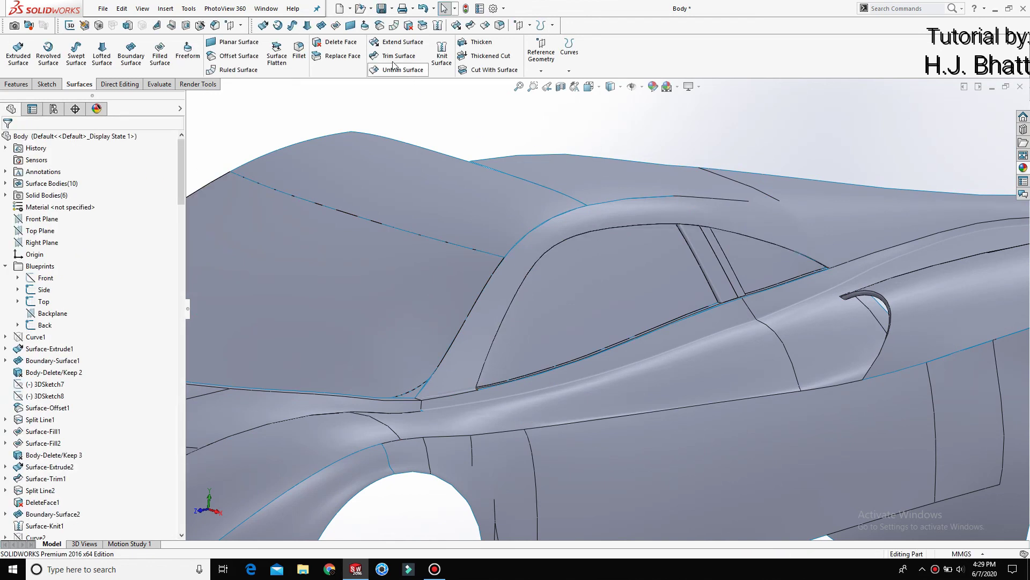
Step: Fillet the long side edge beside the cockpit with a 1.5 mm radius
click(299, 51)
mouse_move(421, 445)
middle_down()
mouse_move(455, 531)
mouse_move(381, 361)
middle_up()
click(370, 348)
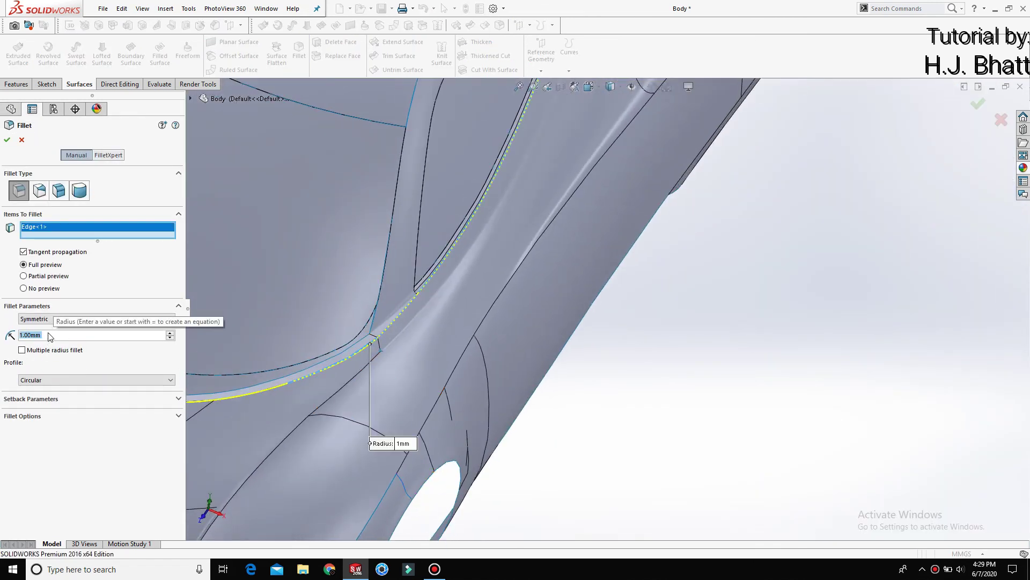
text(1.5)
key(Return)
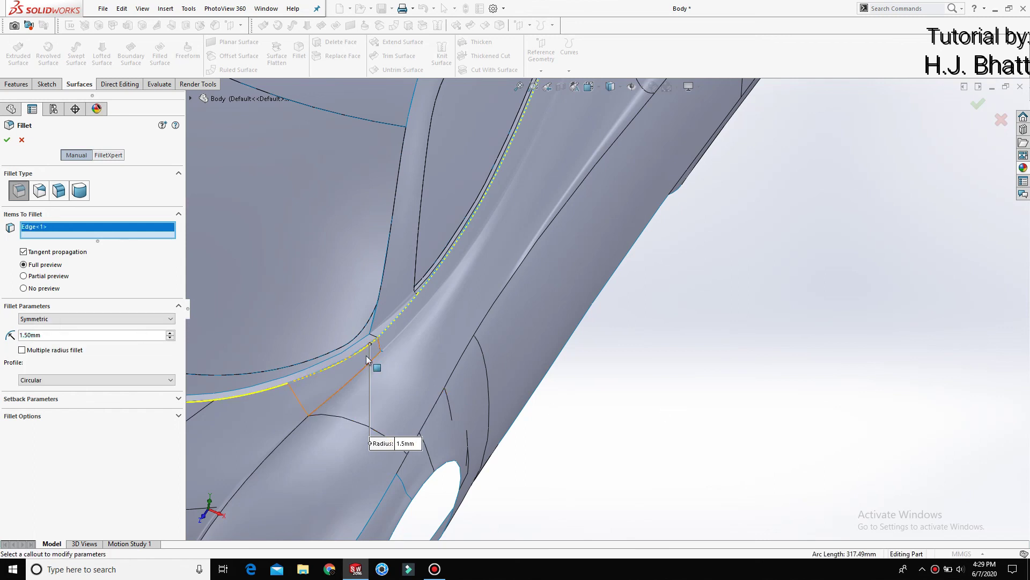
scroll(367, 359, up, 3)
scroll(349, 359, up, 1)
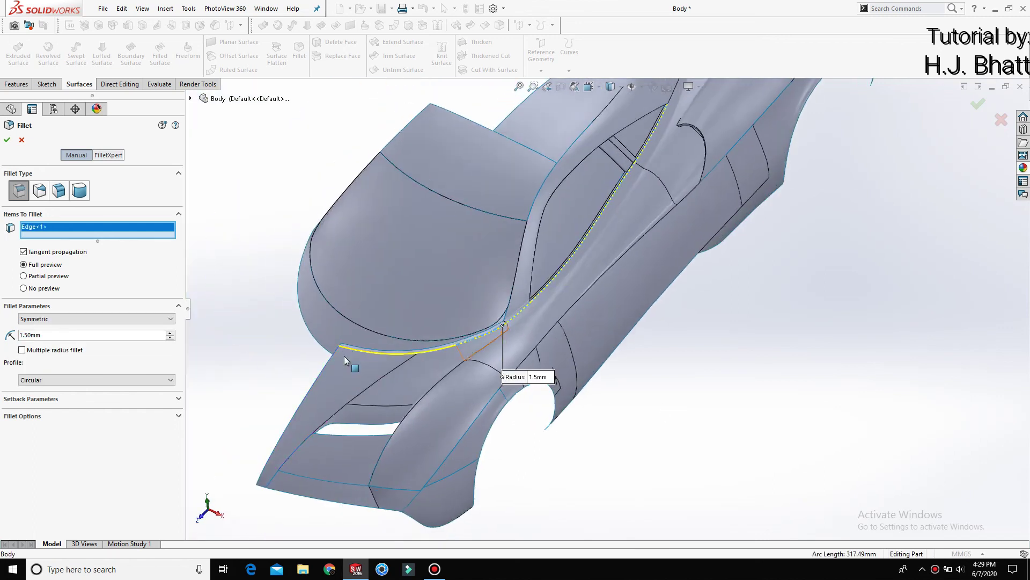
click(6, 141)
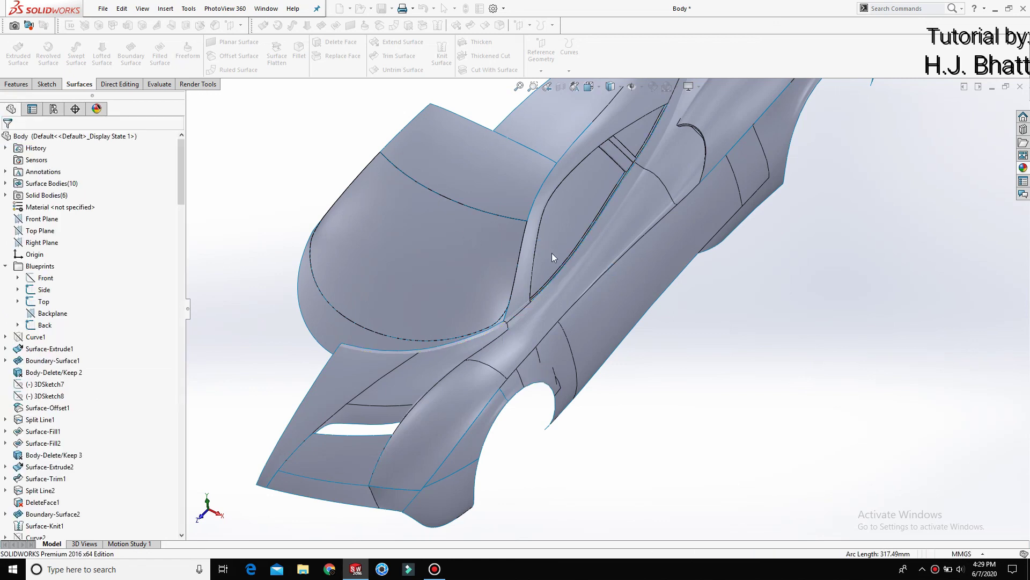
Step: Add a 1.5 mm fillet on the edge at the side window's pointed rear corner
scroll(568, 246, down, 3)
scroll(581, 241, down, 3)
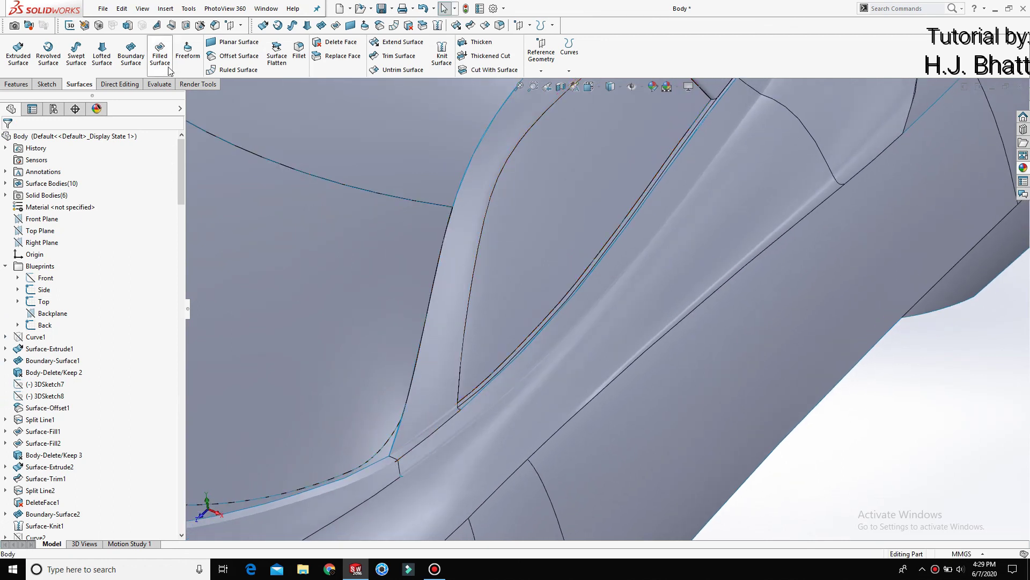
click(299, 51)
scroll(706, 144, up, 5)
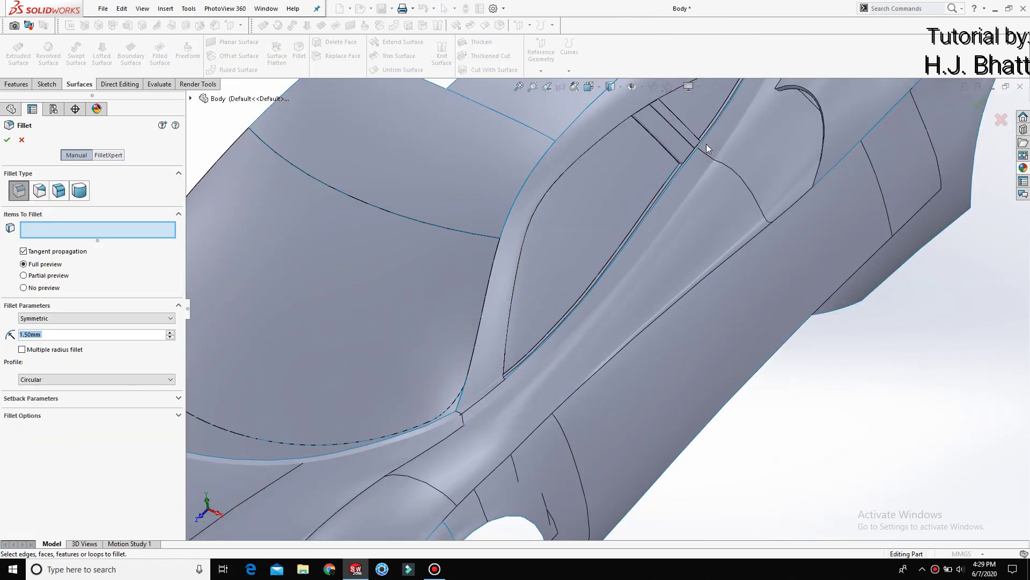
mouse_move(706, 143)
middle_down()
mouse_move(700, 186)
mouse_move(665, 234)
mouse_move(646, 180)
middle_up()
scroll(646, 223, down, 5)
scroll(646, 224, up, 3)
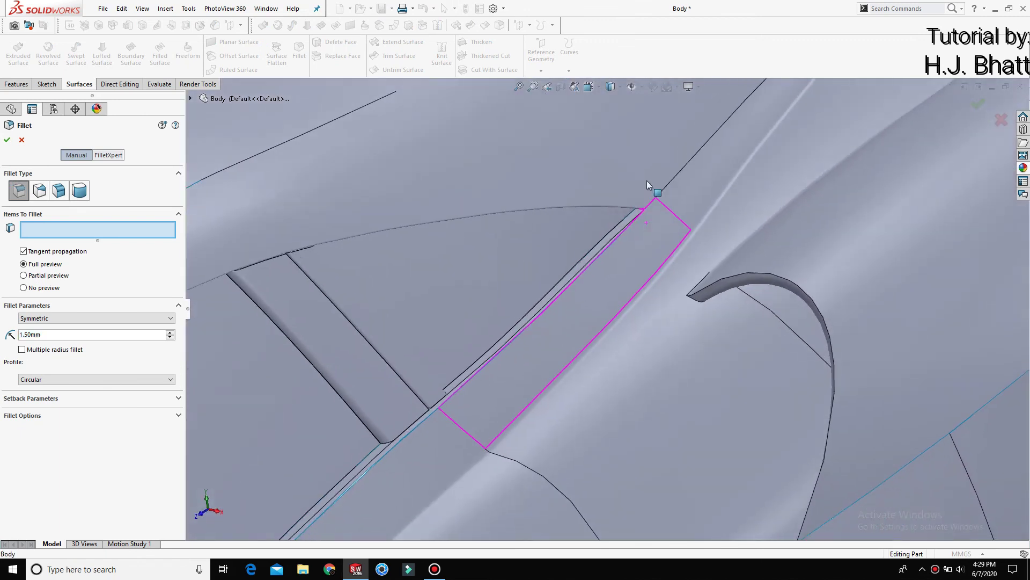
scroll(655, 210, down, 3)
click(642, 223)
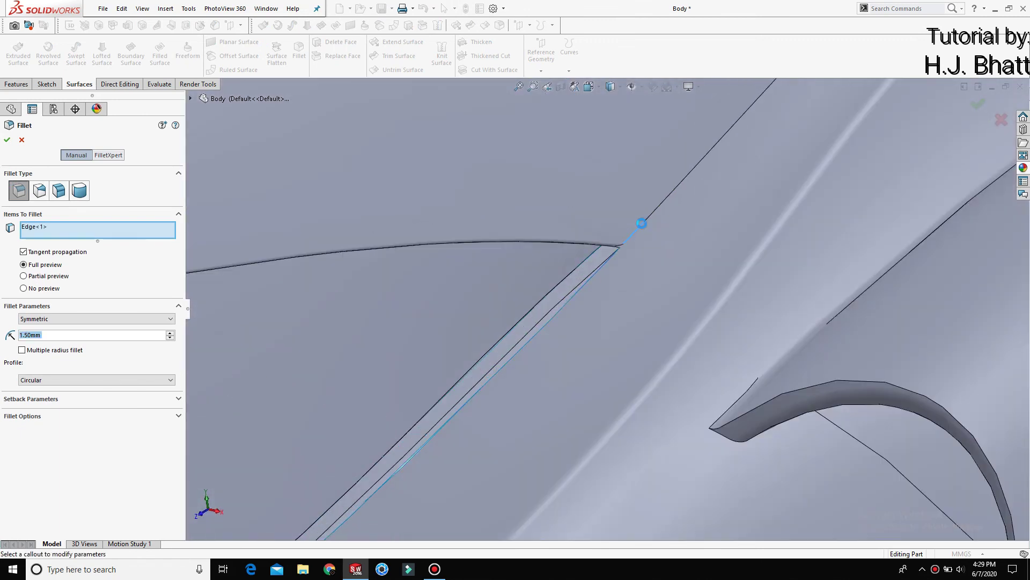
middle_drag(633, 257, 610, 263)
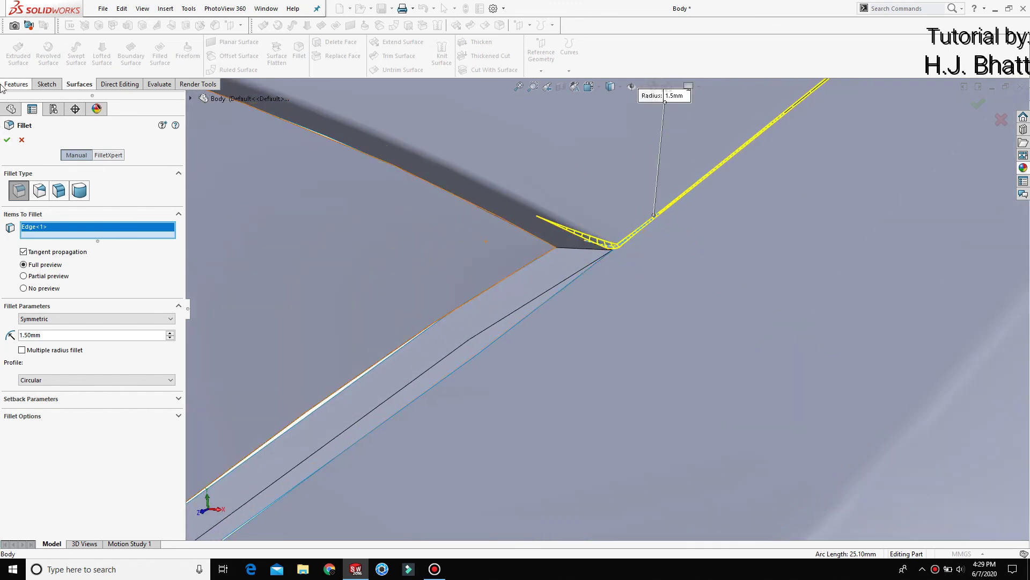
click(8, 139)
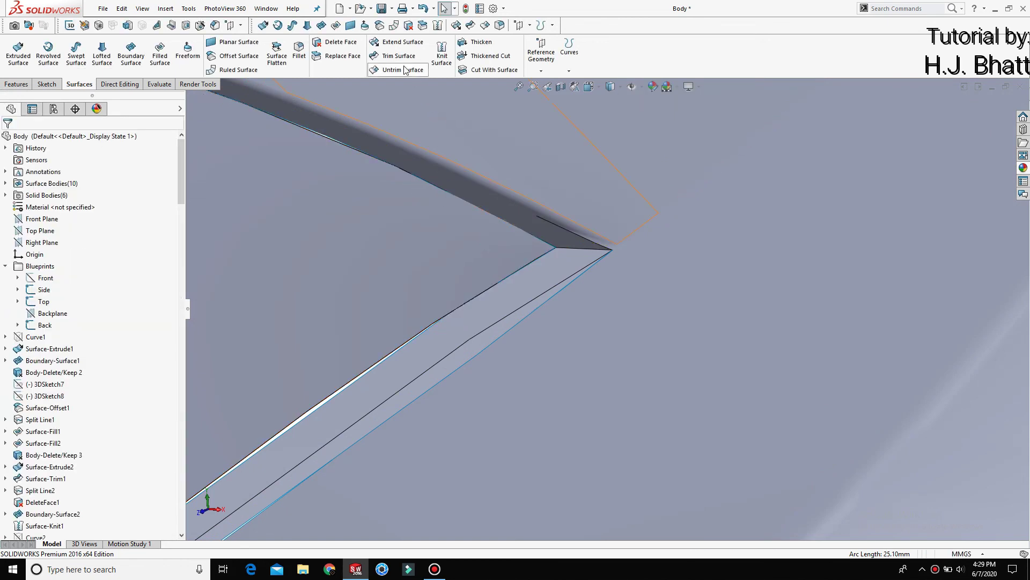
Step: Fillet the flange's short tip edge at 0.5 mm radius
click(299, 51)
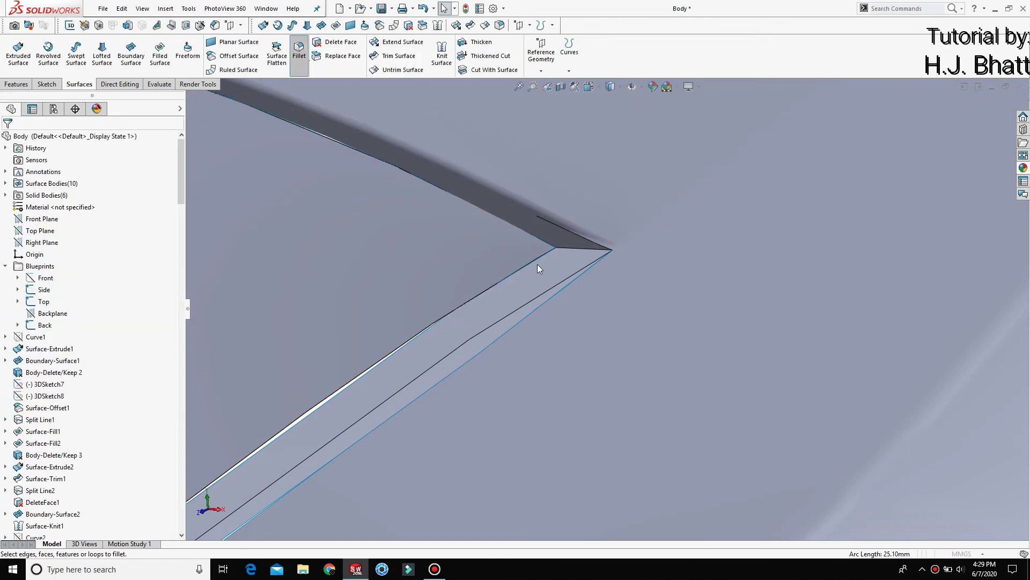
click(585, 242)
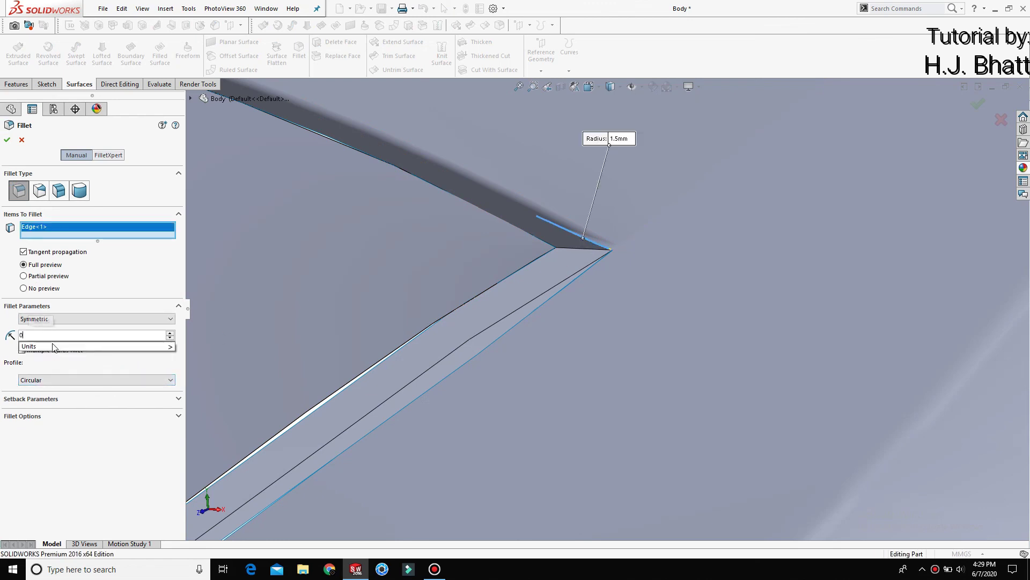
text(.)
key(Down)
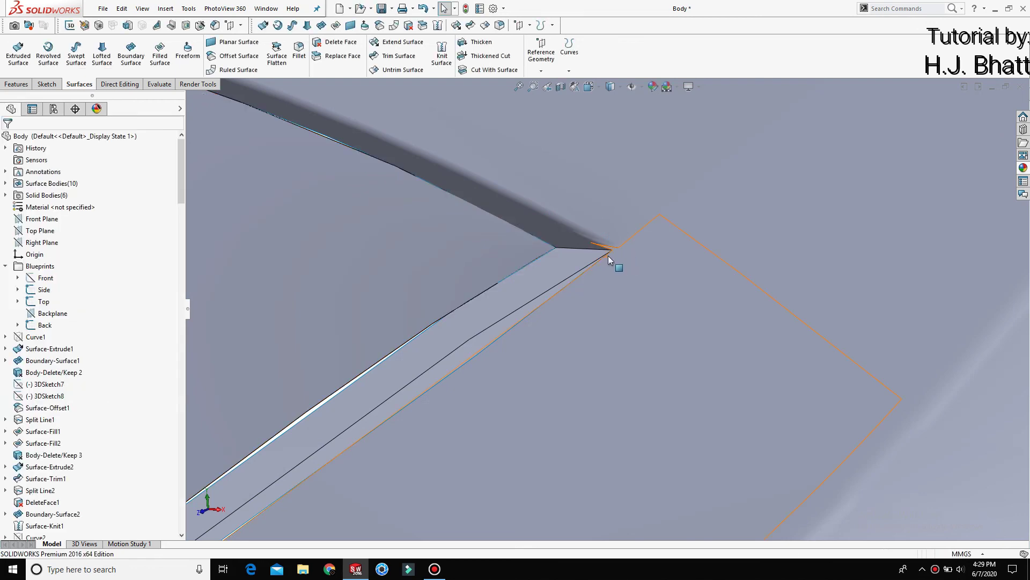
Step: Reopen Fillet10 for editing from the feature tree
scroll(81, 429, down, 5)
scroll(53, 483, down, 7)
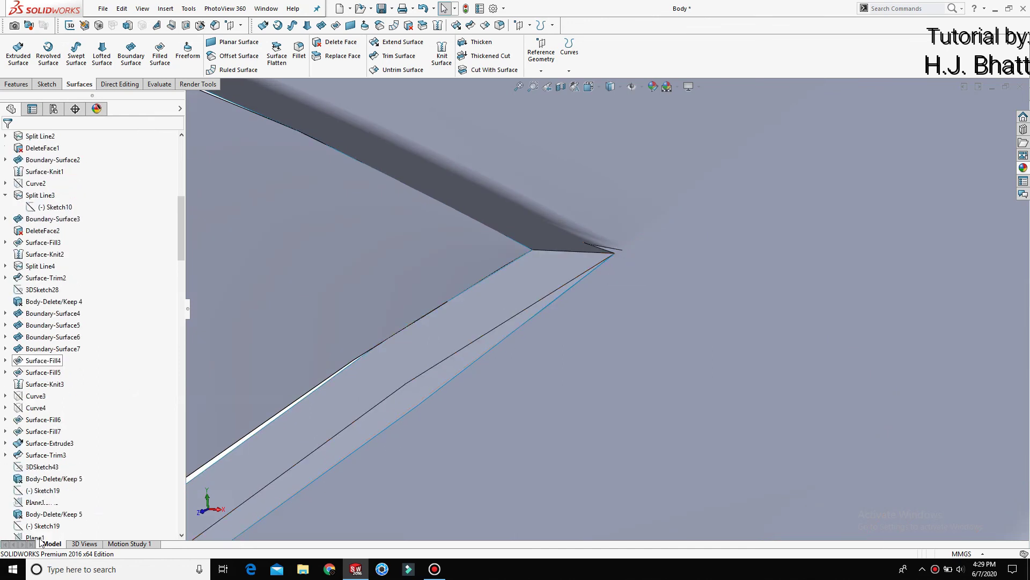
scroll(48, 518, down, 7)
scroll(48, 517, down, 8)
scroll(134, 456, down, 8)
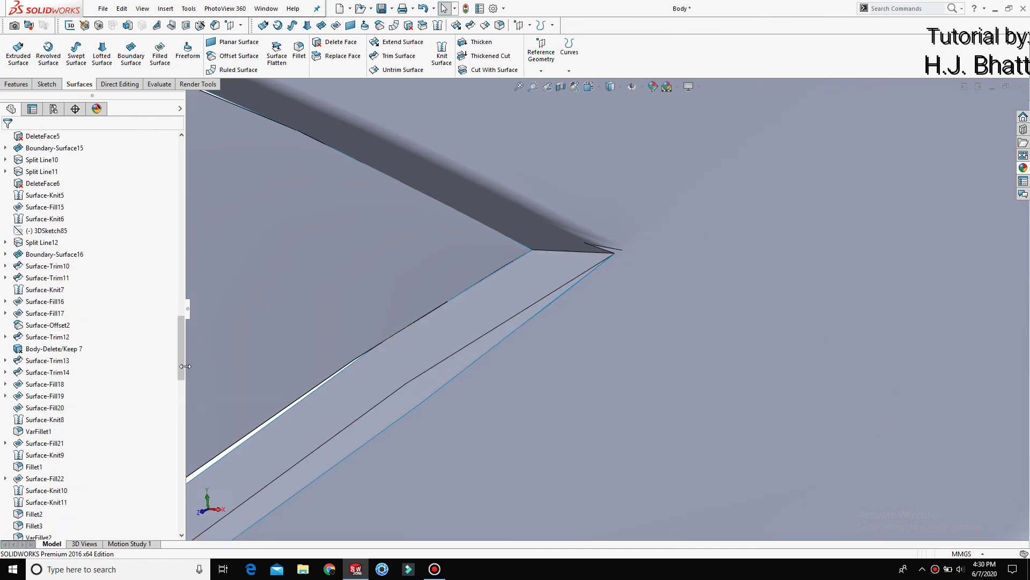
drag(181, 356, 182, 510)
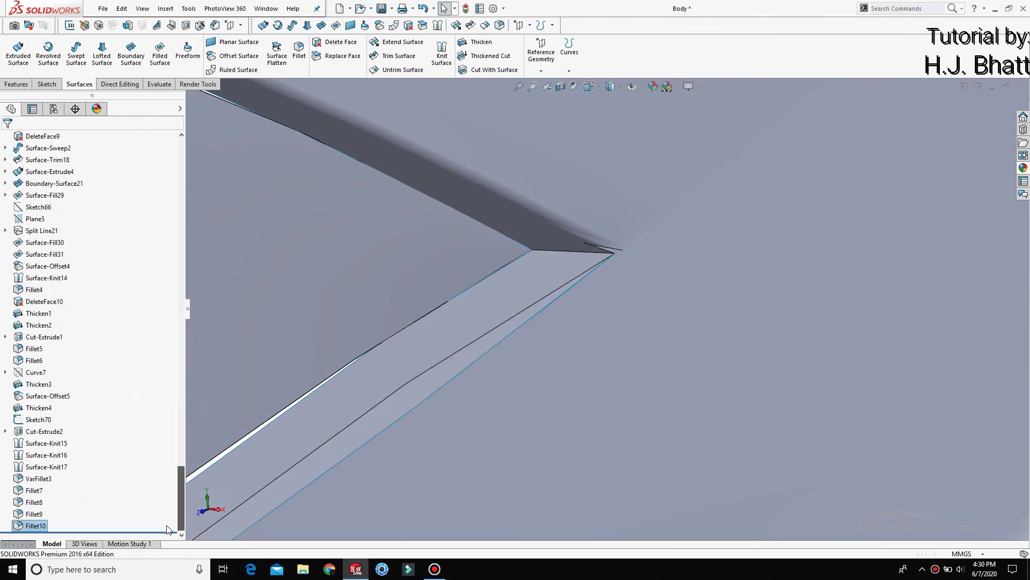
right_click(44, 527)
click(51, 326)
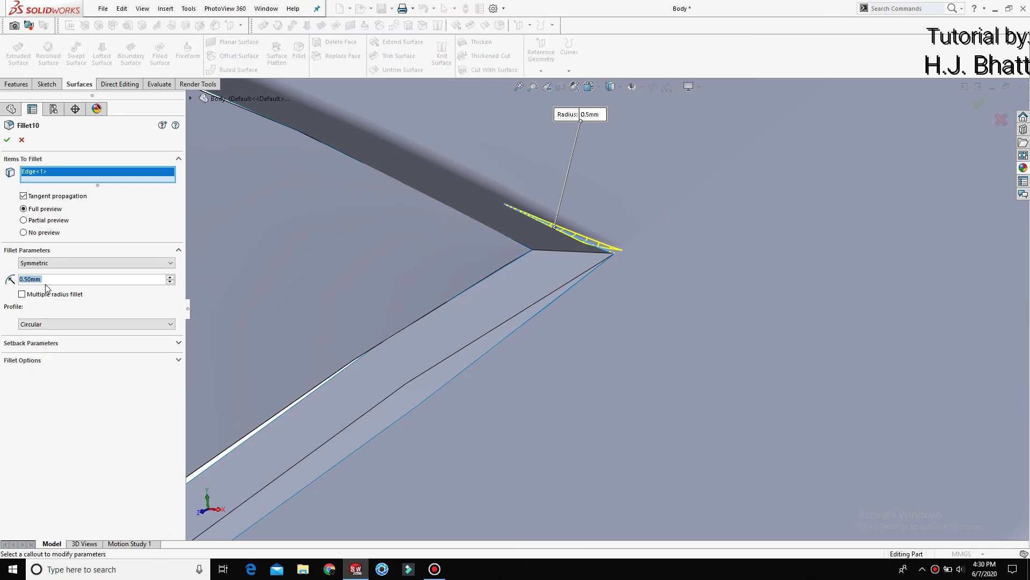
Step: Change Fillet10's tip-edge radius to 0.80 mm and accept it
text(1)
key(Return)
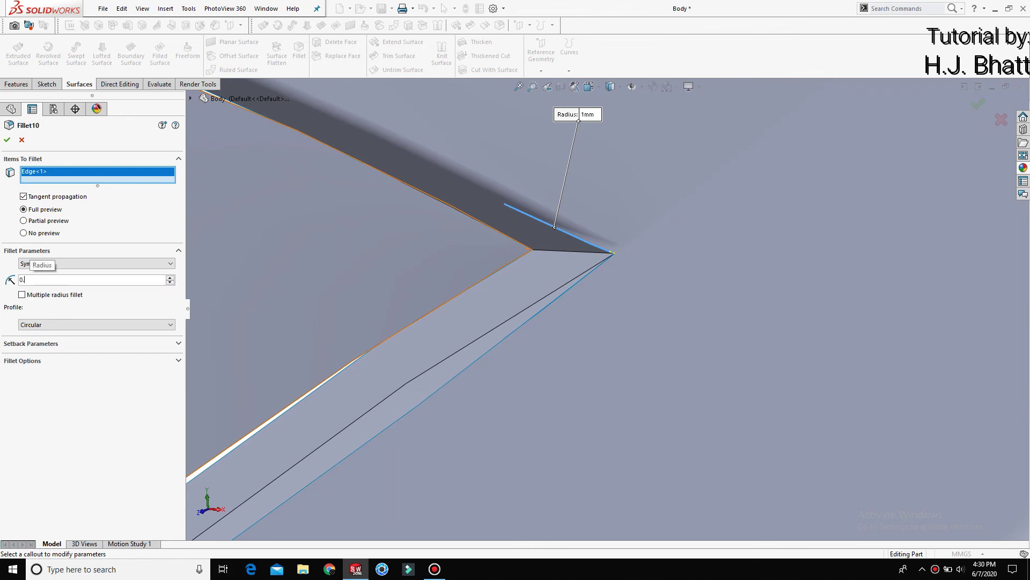
text(0.80mm)
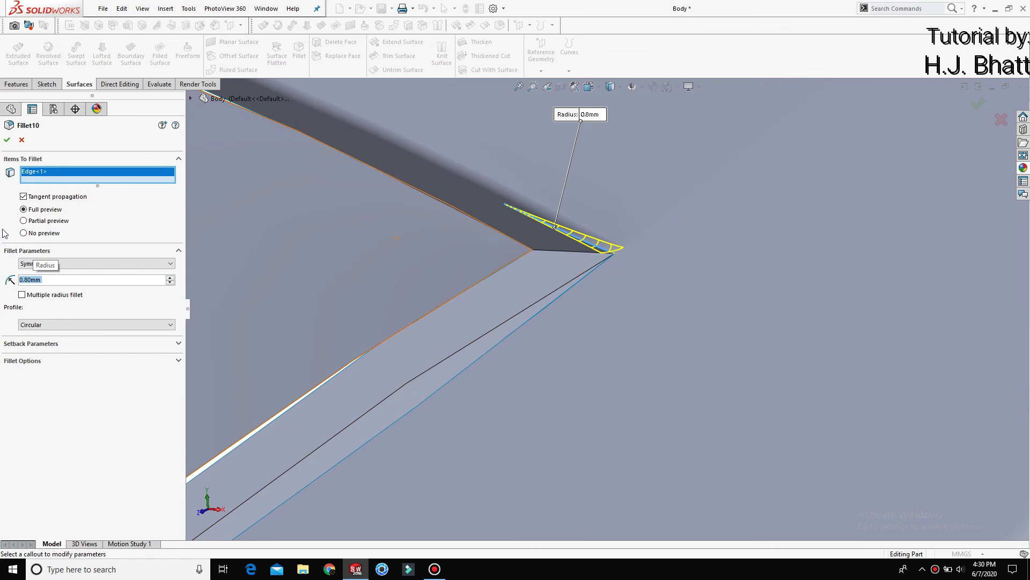
click(7, 140)
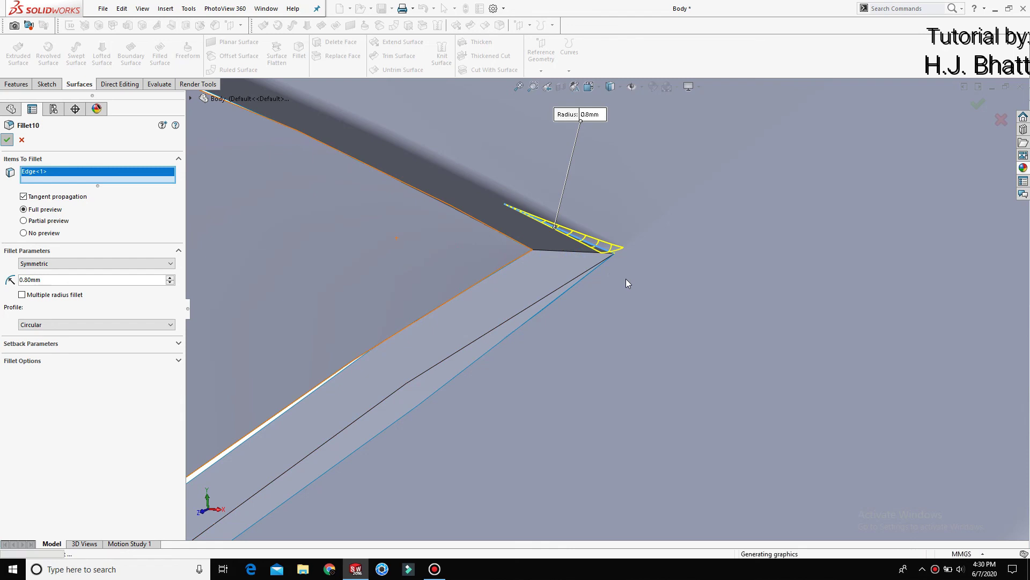
Step: Fillet the short top edge at the window frame's pointed tip with a 1.00 mm radius
middle_drag(595, 253, 585, 248)
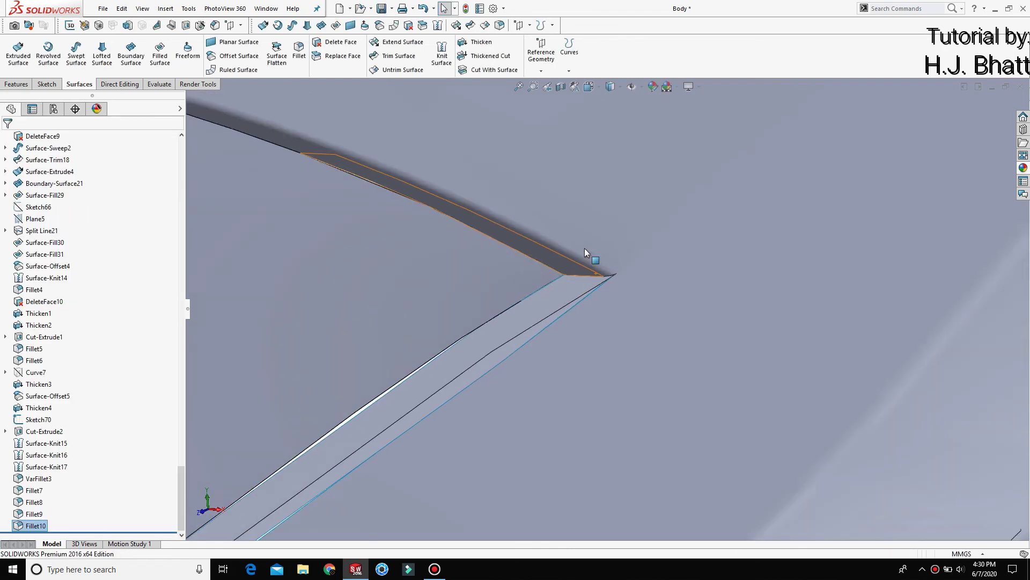
click(300, 55)
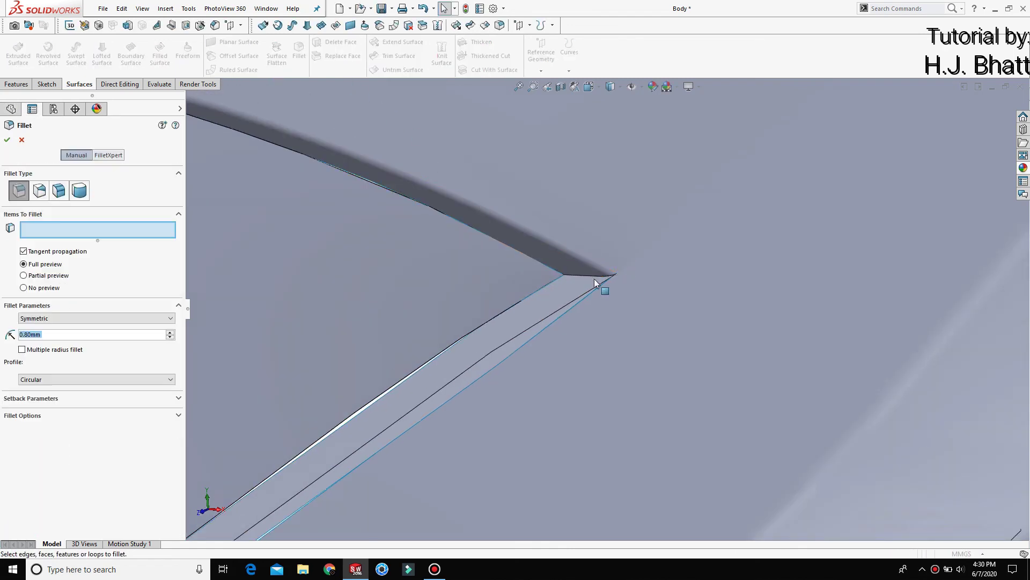
click(594, 276)
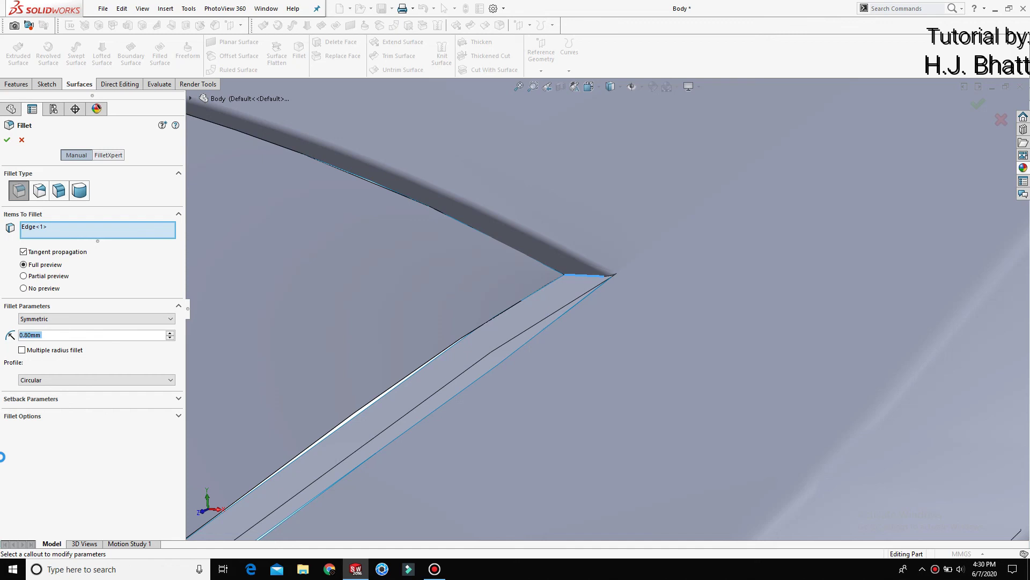
text(1.00mm)
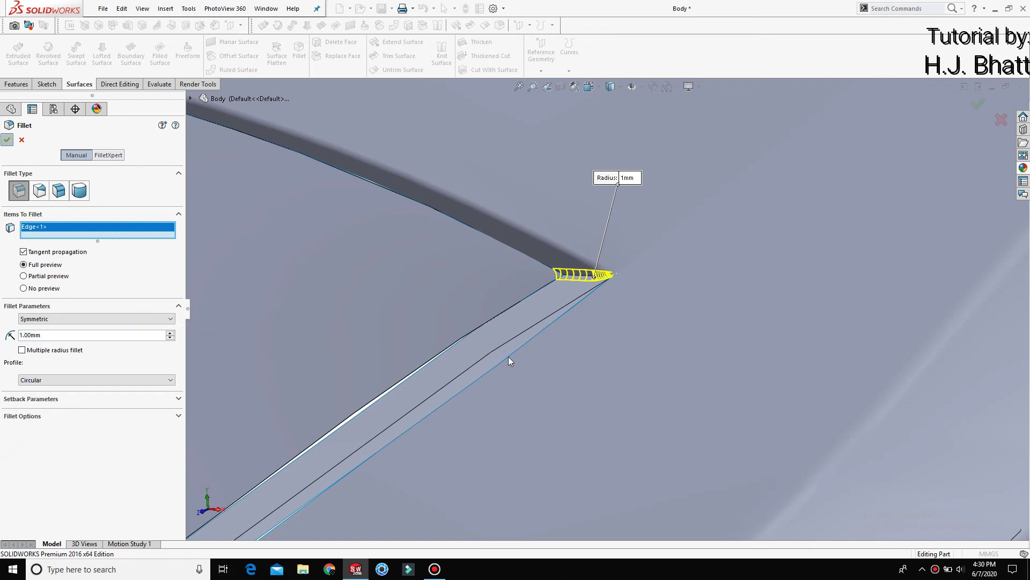
key(Return)
scroll(508, 356, up, 3)
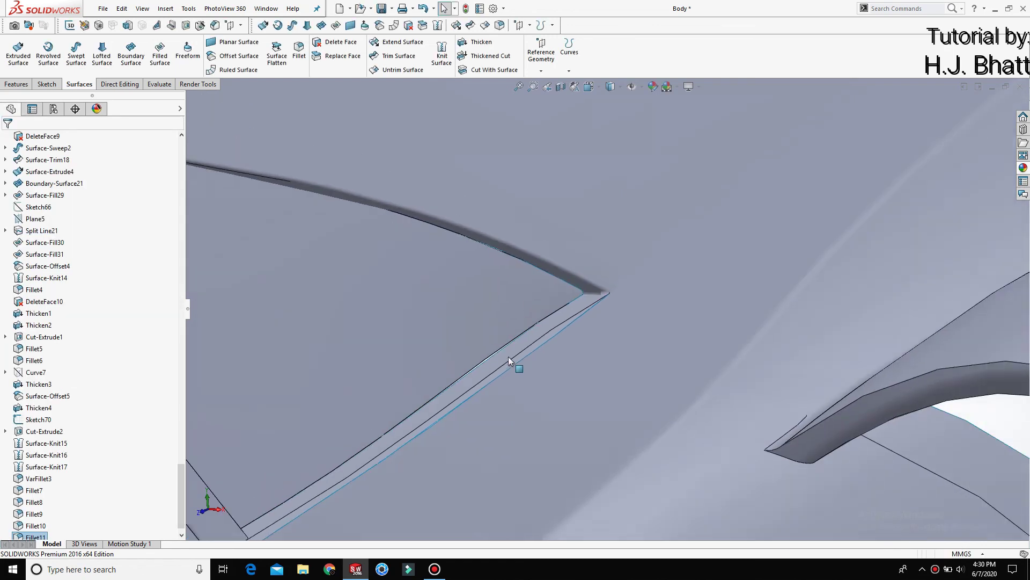
scroll(408, 429, up, 3)
Step: Fillet the long curved edge along the car side below the window with 0.5 mm radius
middle_drag(377, 440, 302, 493)
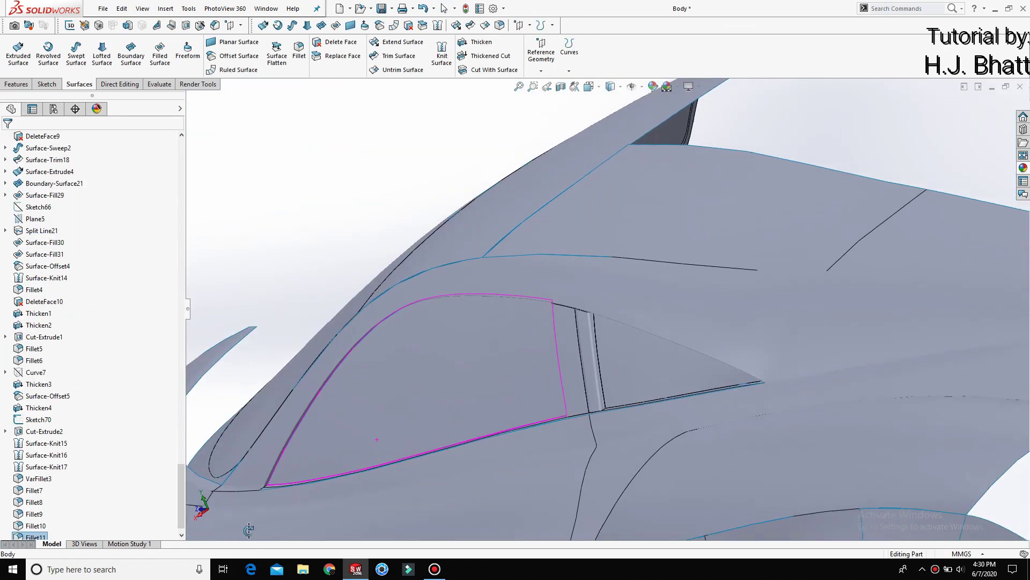
scroll(399, 424, down, 5)
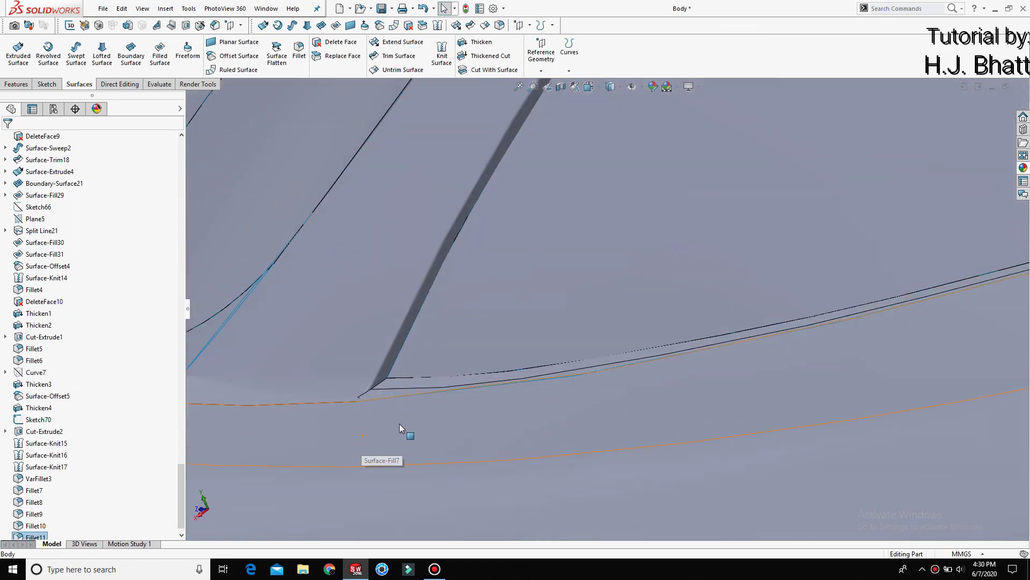
click(299, 51)
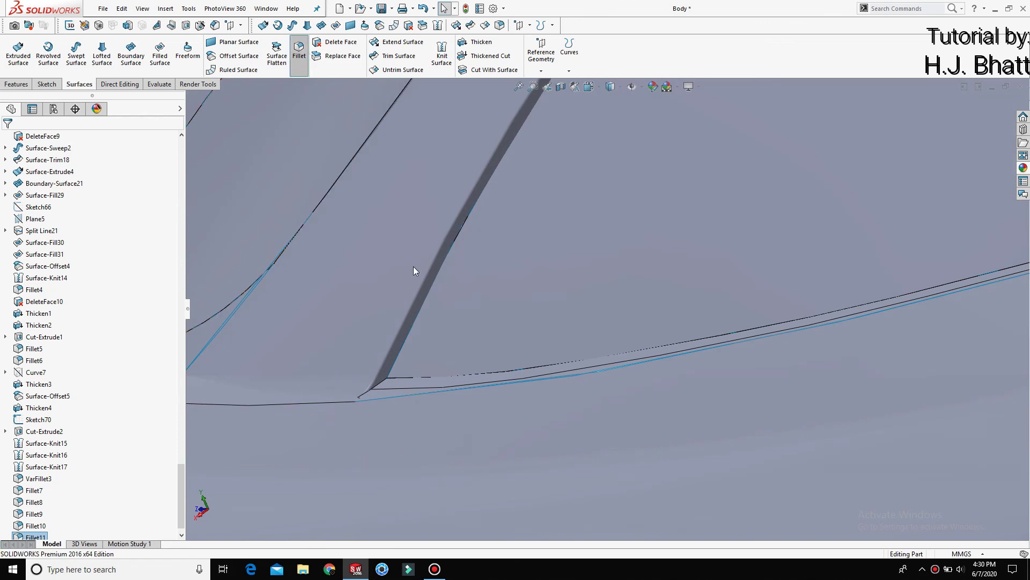
click(442, 388)
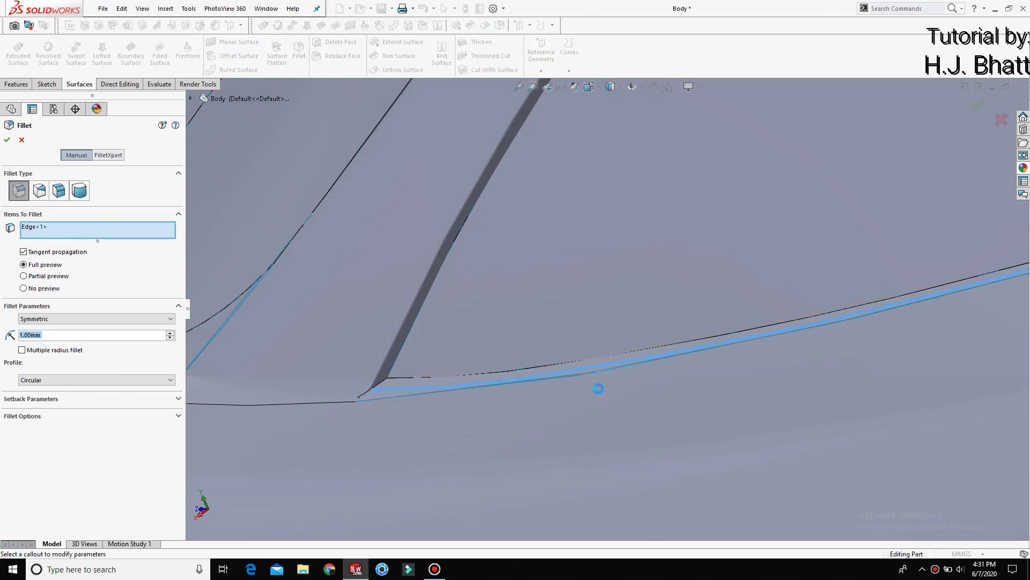
mouse_move(598, 388)
middle_down()
mouse_move(616, 403)
mouse_move(712, 387)
mouse_move(743, 416)
mouse_move(748, 439)
middle_up()
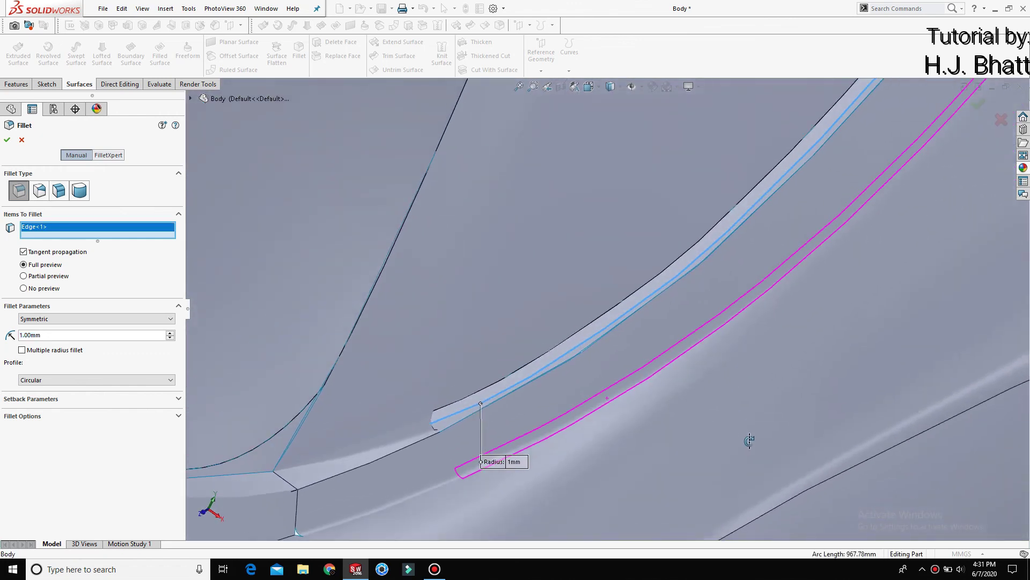
double_click(49, 339)
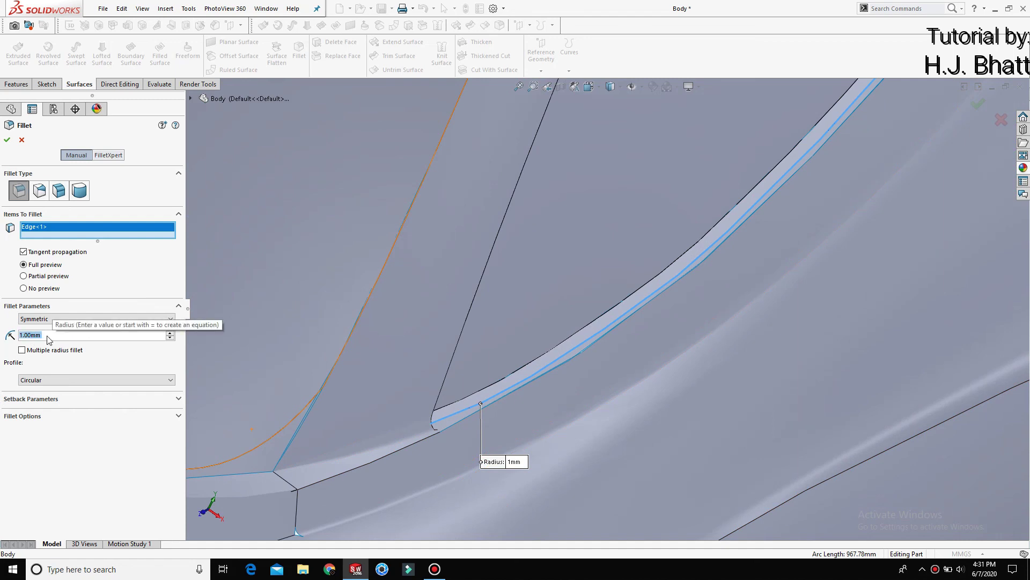
text(0.5)
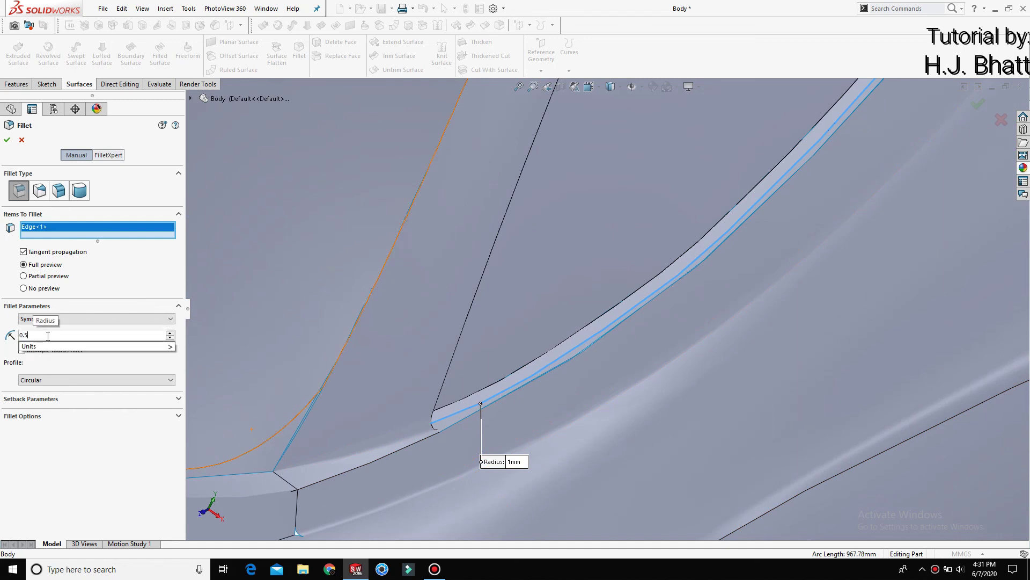
key(Return)
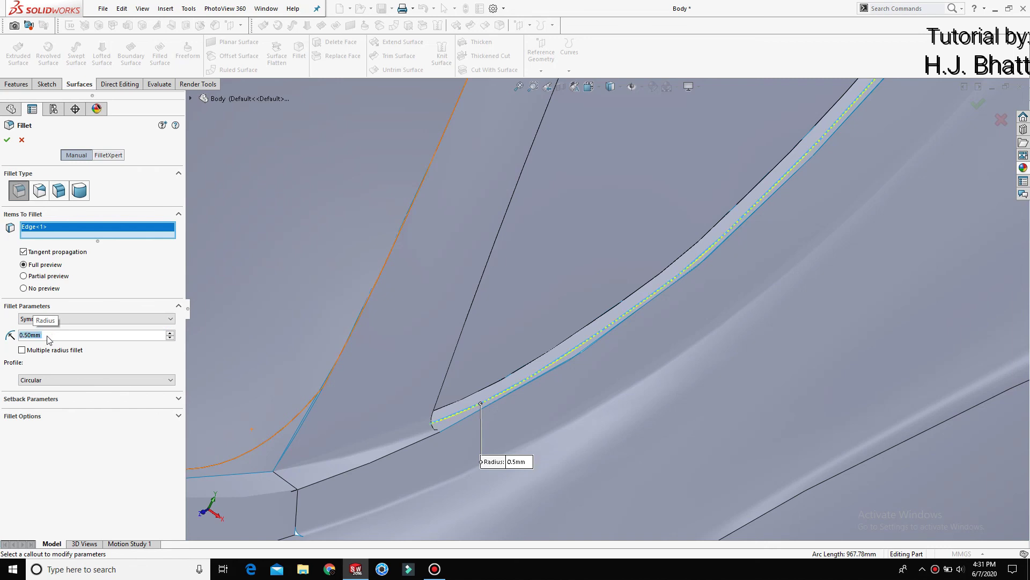
click(7, 140)
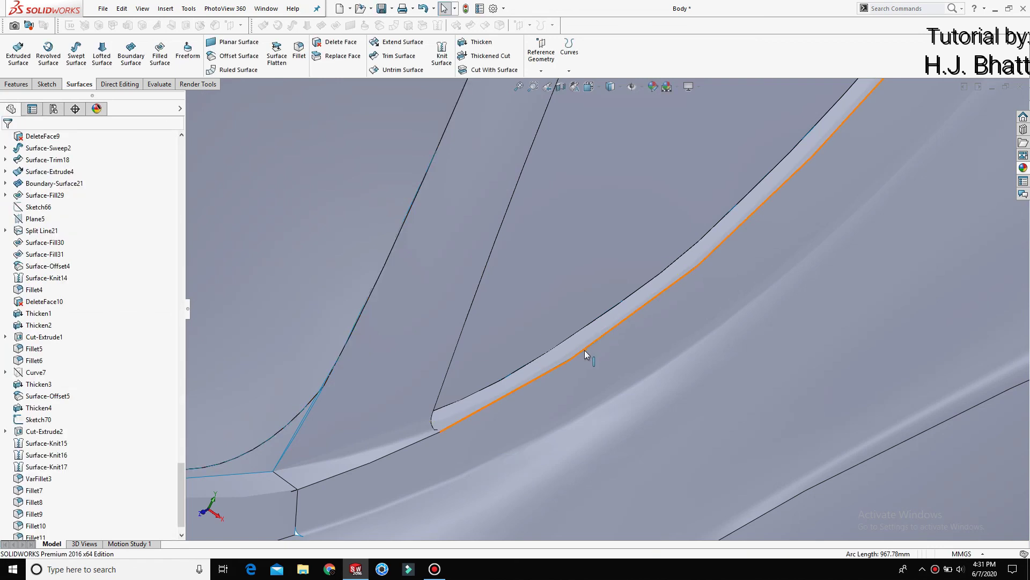
Step: Fillet the short edge at the window pillar's foot near Split Line21 with 2 mm radius
click(296, 58)
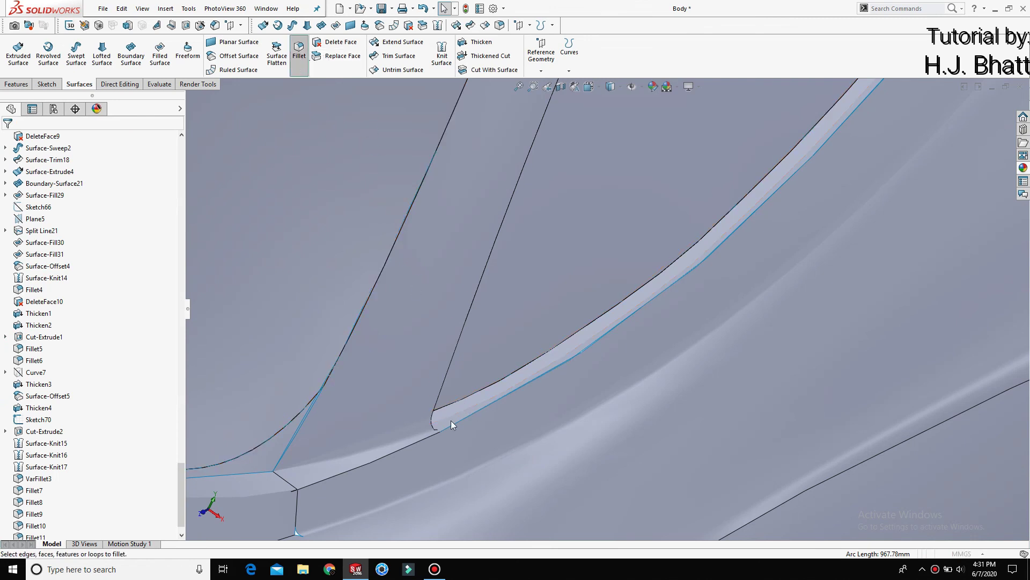
mouse_move(452, 424)
middle_down()
mouse_move(357, 478)
mouse_move(388, 446)
mouse_move(463, 418)
mouse_move(527, 333)
mouse_move(511, 436)
mouse_move(512, 340)
middle_up()
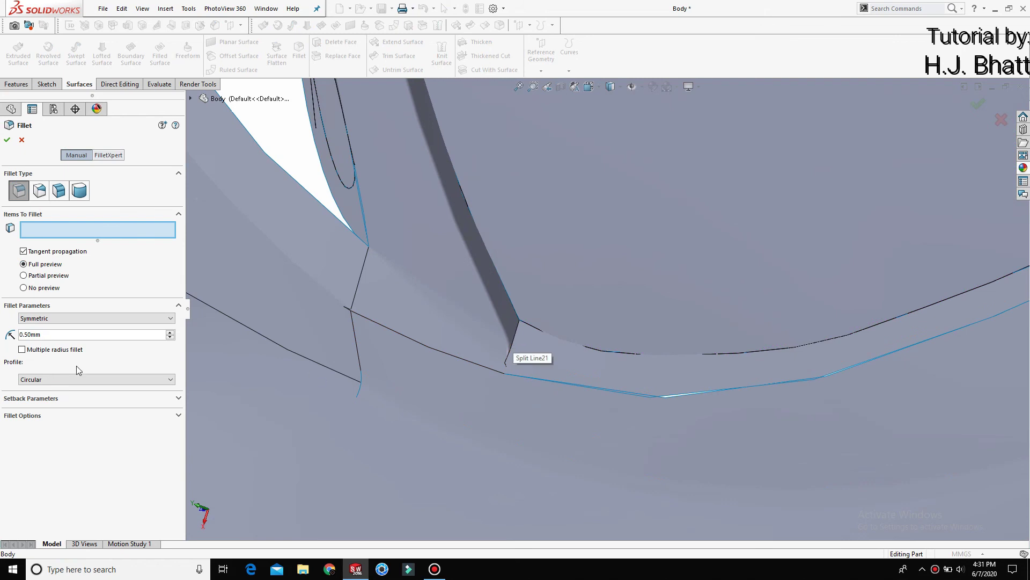
click(51, 334)
double_click(46, 337)
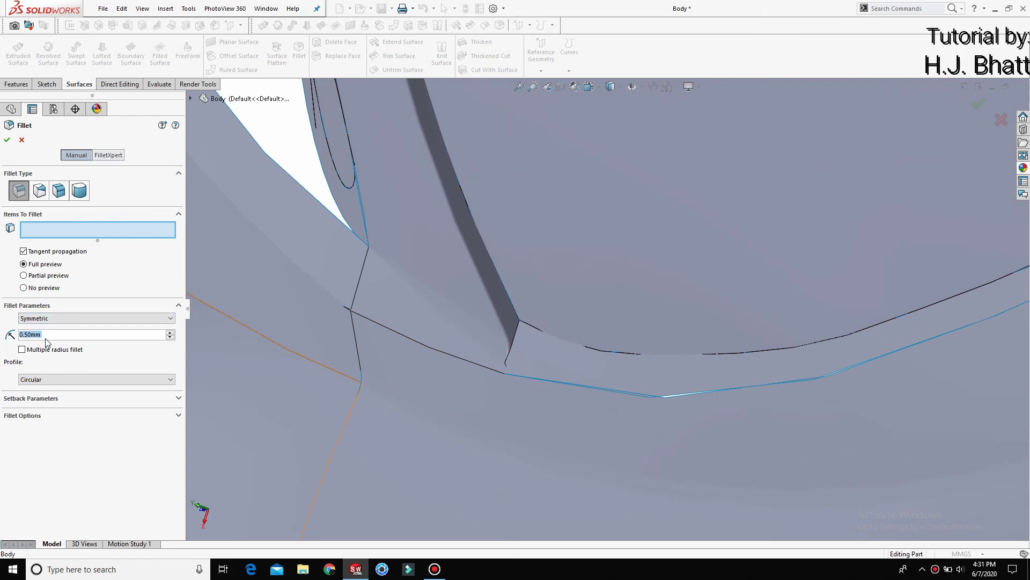
text(2)
key(Return)
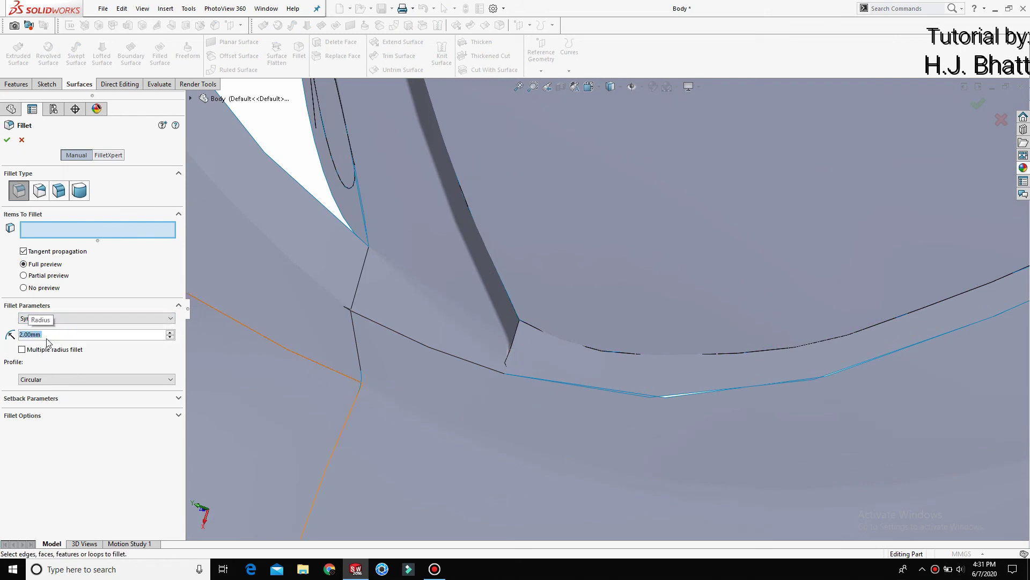
click(514, 337)
middle_drag(522, 362, 537, 258)
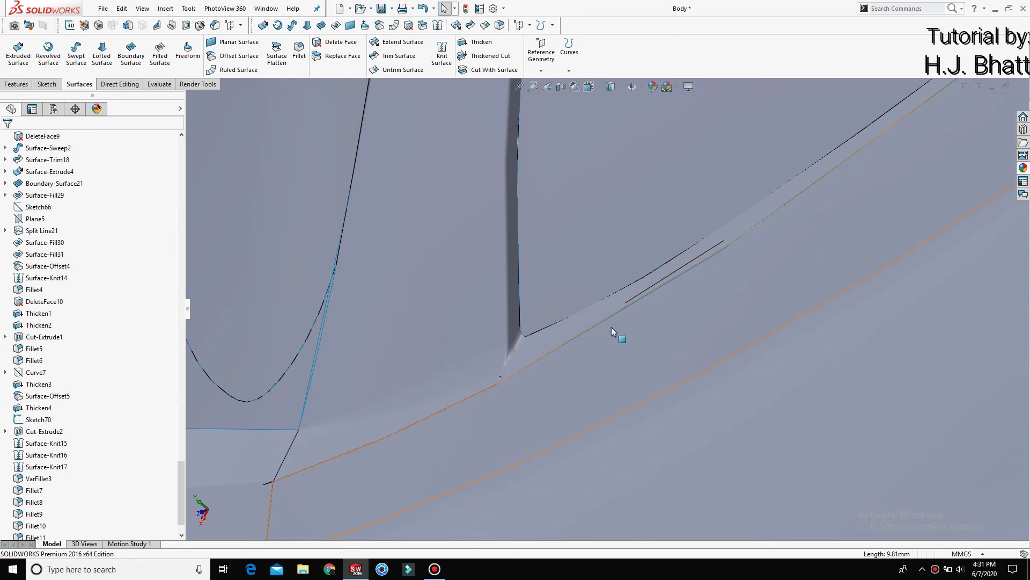
Step: Zoom out and switch to the isometric view to review the whole car body
scroll(613, 326, up, 8)
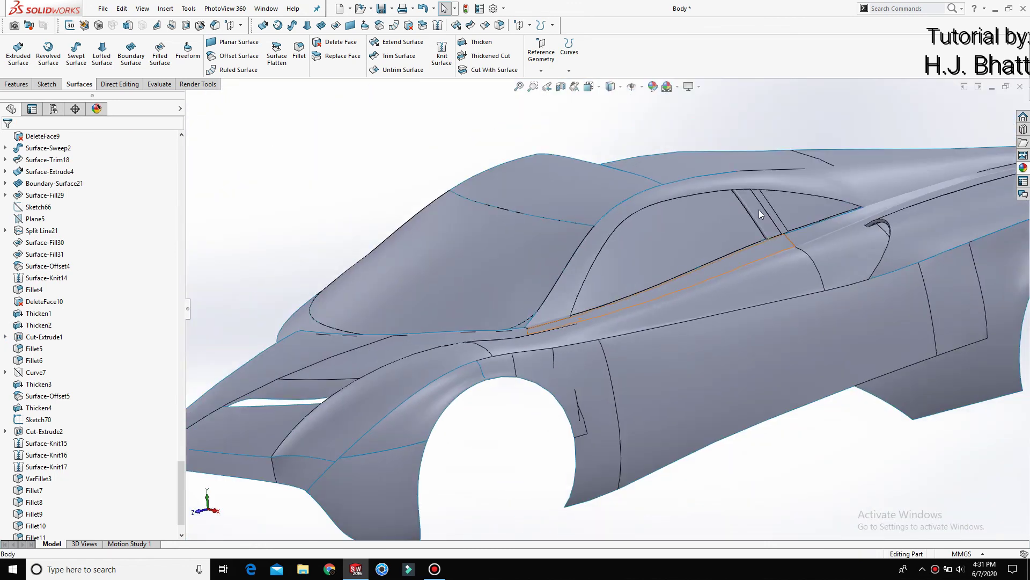
middle_drag(752, 259, 673, 370)
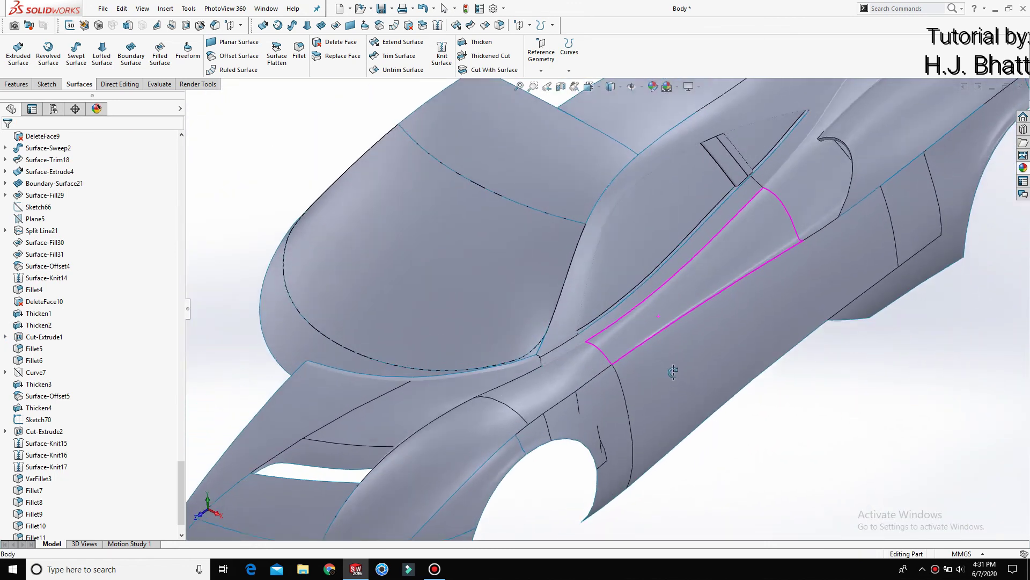
key(ctrl+7)
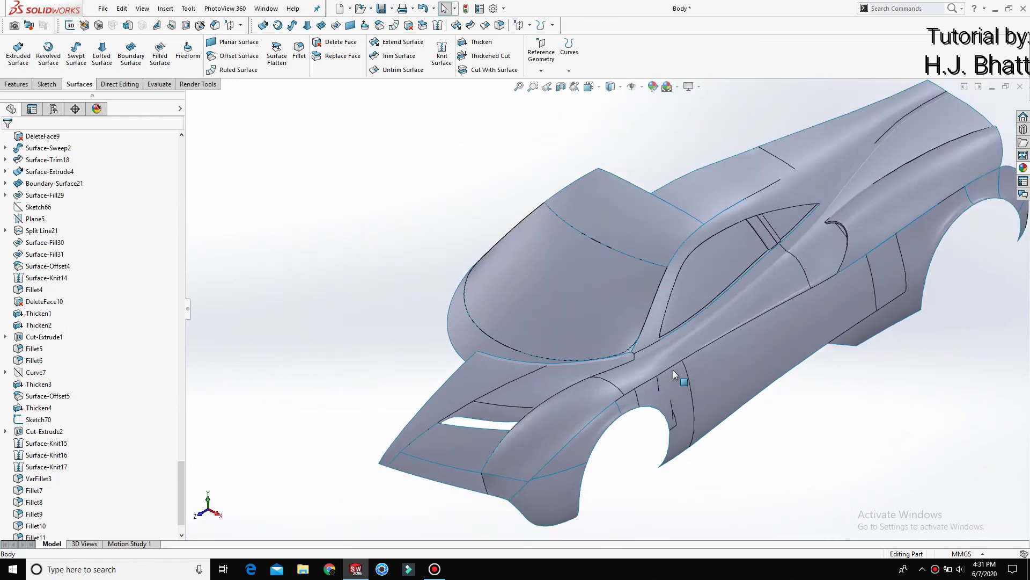